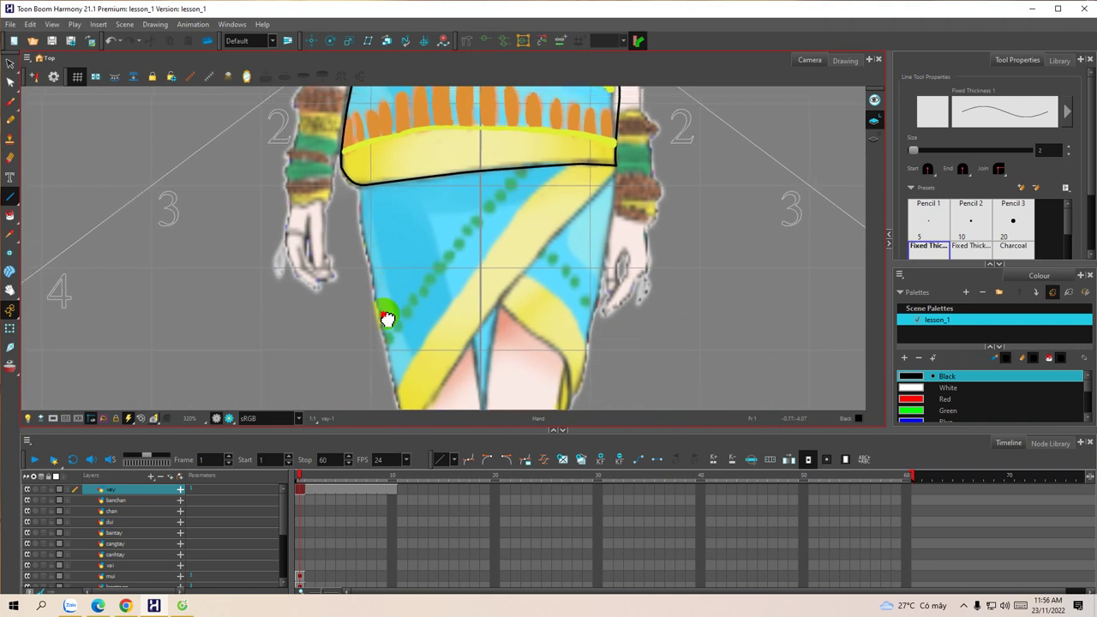
Step: Make the first frame of the dui layer the active drawing
{"action": "left_click_drag", "start_coordinate": [385, 342], "coordinate": [398, 234]}
{"action": "mouse_move", "coordinate": [387, 314]}
{"action": "left_mouse_down"}
{"action": "mouse_move", "coordinate": [397, 245]}
{"action": "mouse_move", "coordinate": [371, 314]}
{"action": "left_mouse_up"}
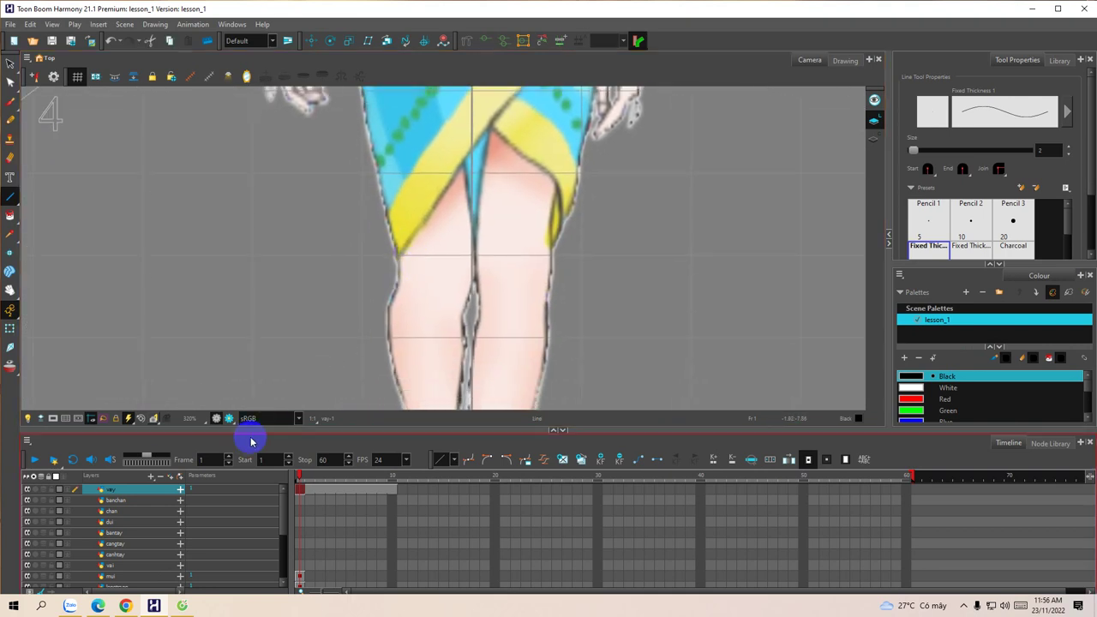
{"action": "left_click_drag", "start_coordinate": [291, 426], "coordinate": [288, 377]}
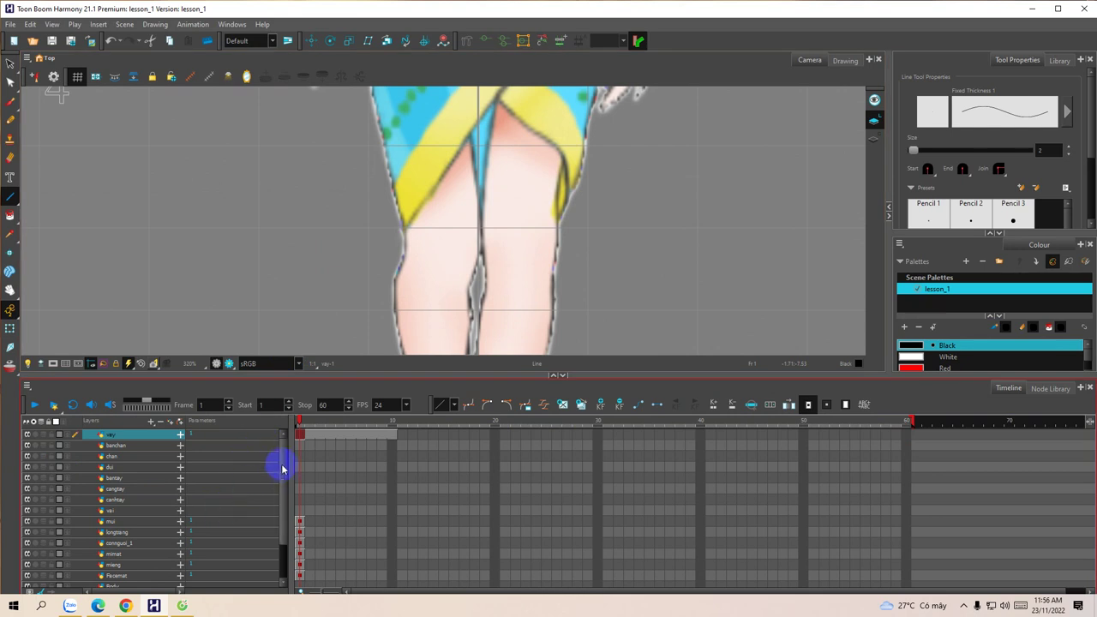
{"action": "left_click_drag", "start_coordinate": [284, 472], "coordinate": [289, 504]}
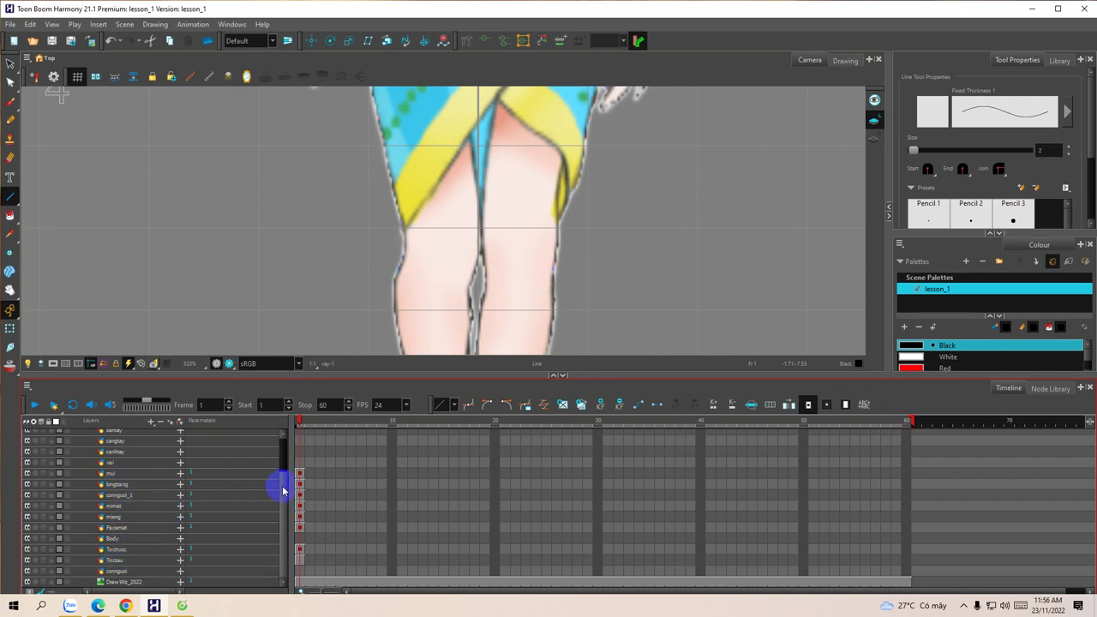
{"action": "left_click_drag", "start_coordinate": [282, 490], "coordinate": [269, 448]}
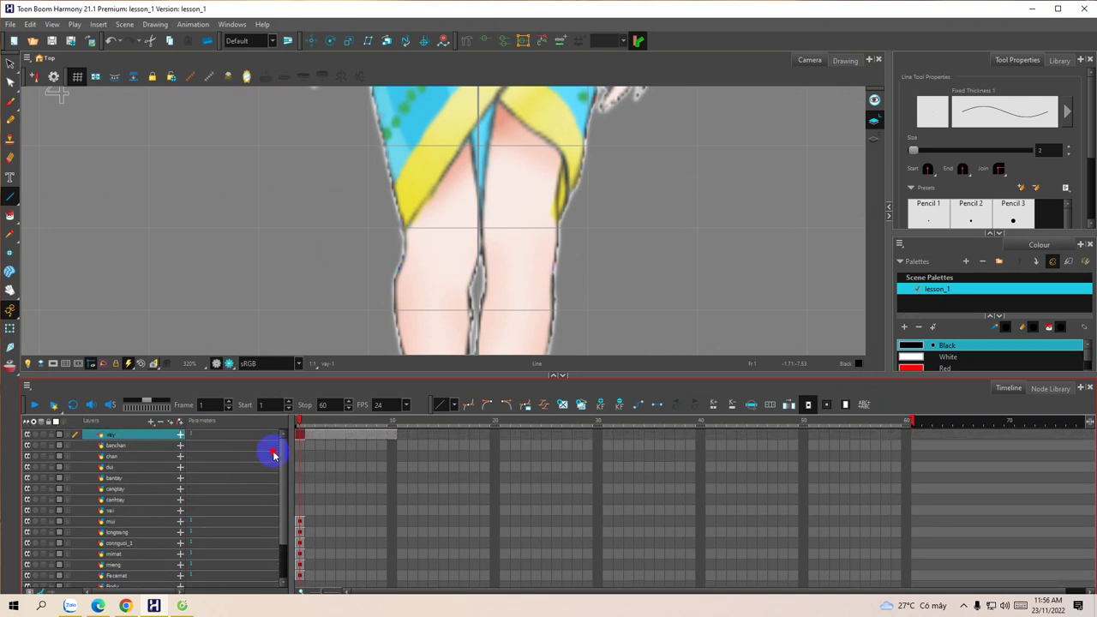
{"action": "left_click", "coordinate": [298, 467]}
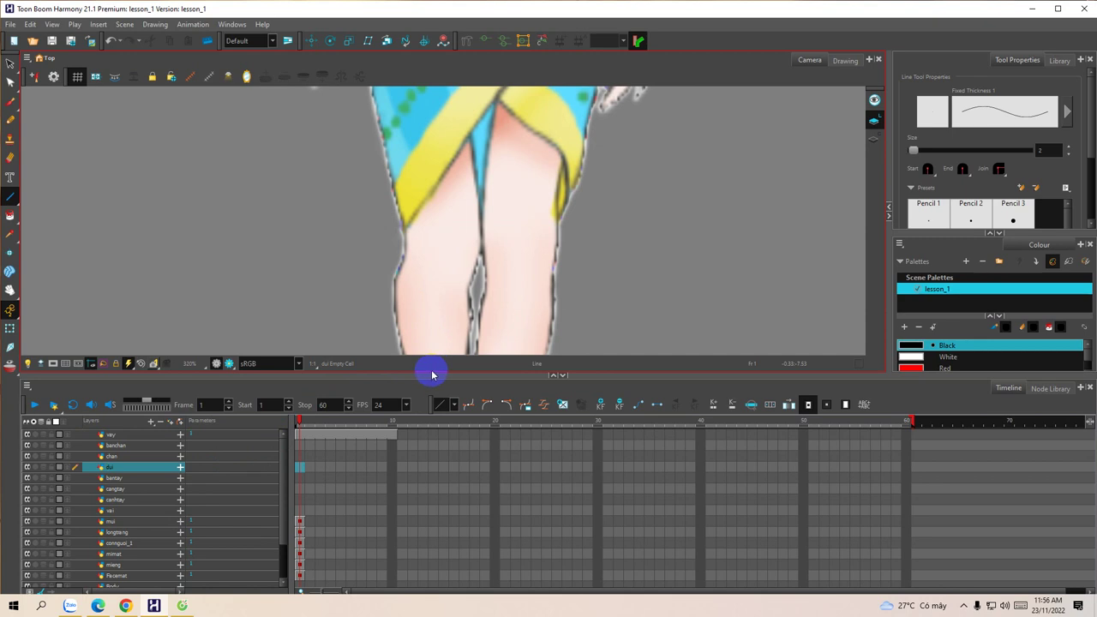
{"action": "left_click_drag", "start_coordinate": [430, 377], "coordinate": [430, 425]}
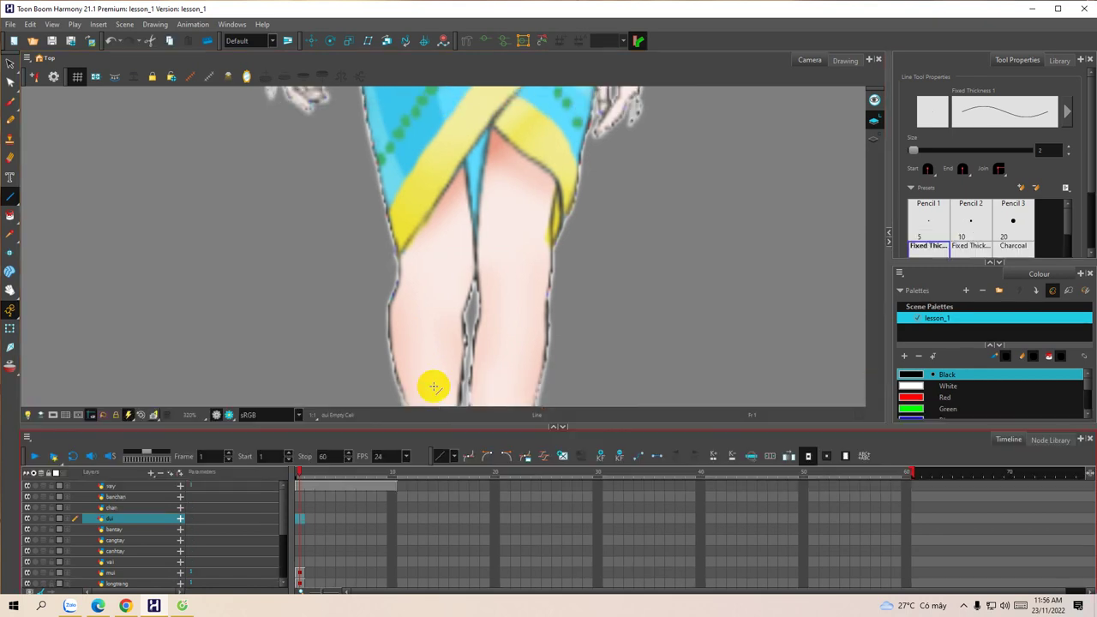
Step: Draw the thigh's inner edge on the dui layer as a line from the waistband's lower edge to the skirt opening
{"action": "mouse_move", "coordinate": [502, 277]}
{"action": "left_mouse_down"}
{"action": "mouse_move", "coordinate": [470, 303]}
{"action": "mouse_move", "coordinate": [443, 287]}
{"action": "left_mouse_up"}
{"action": "scroll", "coordinate": [445, 292], "scroll_direction": "up", "scroll_amount": 10}
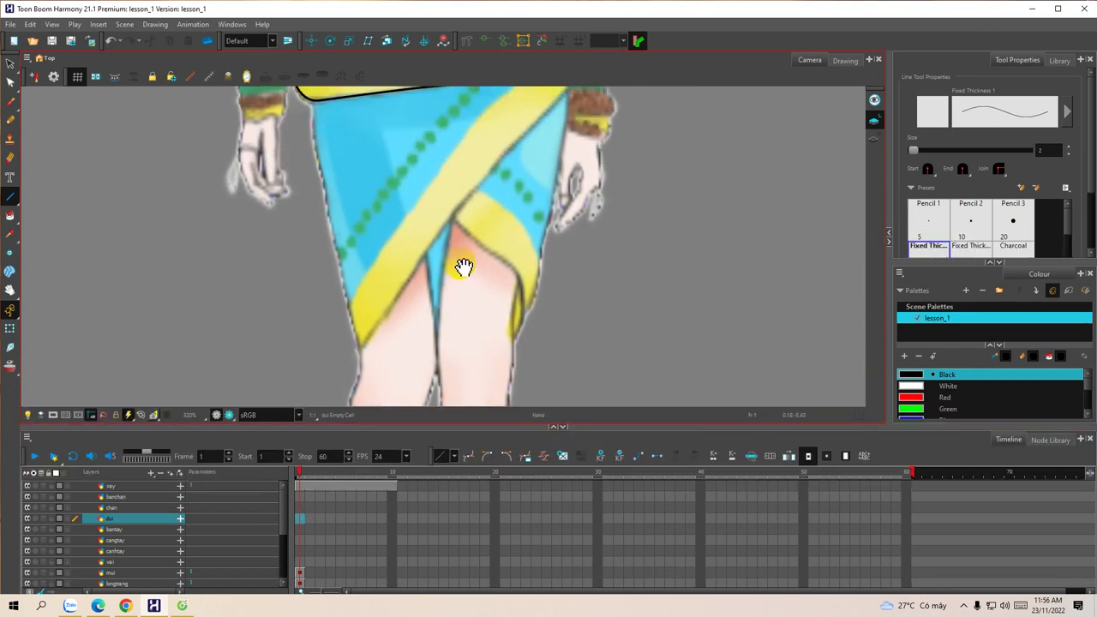
{"action": "mouse_move", "coordinate": [453, 340]}
{"action": "left_mouse_down"}
{"action": "mouse_move", "coordinate": [455, 238]}
{"action": "mouse_move", "coordinate": [465, 281]}
{"action": "left_mouse_up"}
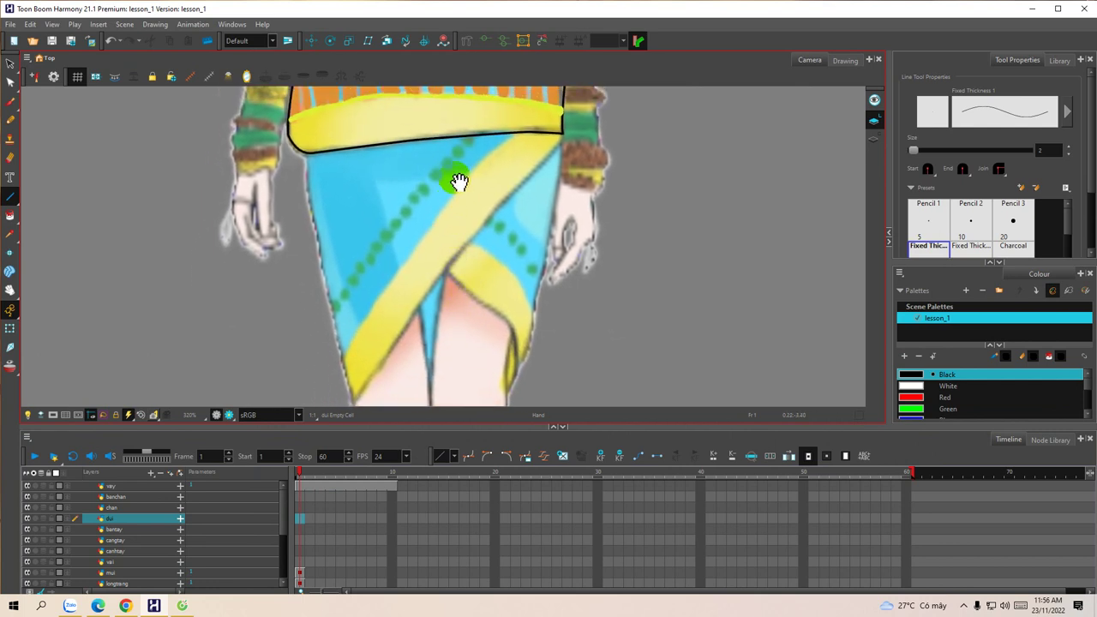
{"action": "left_click_drag", "start_coordinate": [462, 155], "coordinate": [458, 151]}
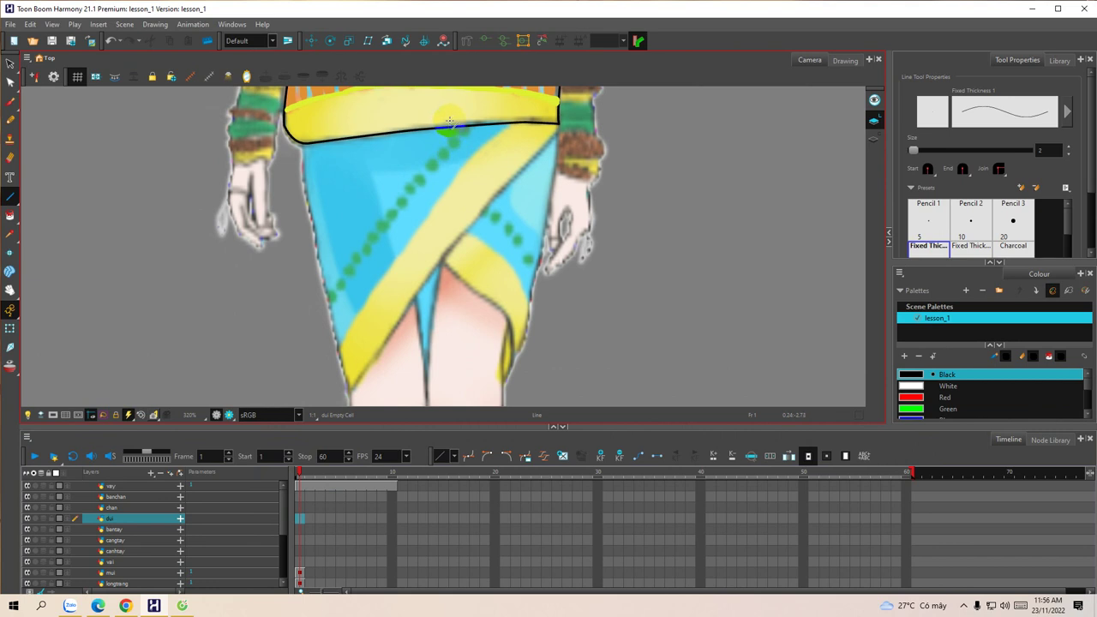
{"action": "left_click_drag", "start_coordinate": [451, 190], "coordinate": [439, 282]}
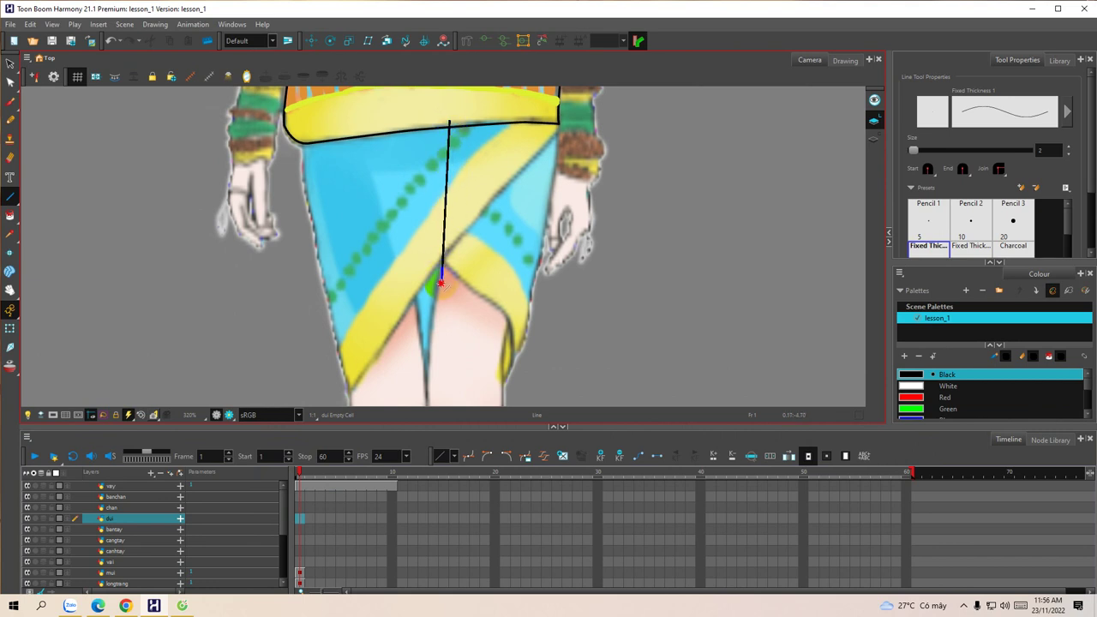
{"action": "left_click_drag", "start_coordinate": [441, 284], "coordinate": [444, 264]}
{"action": "key", "text": "space"}
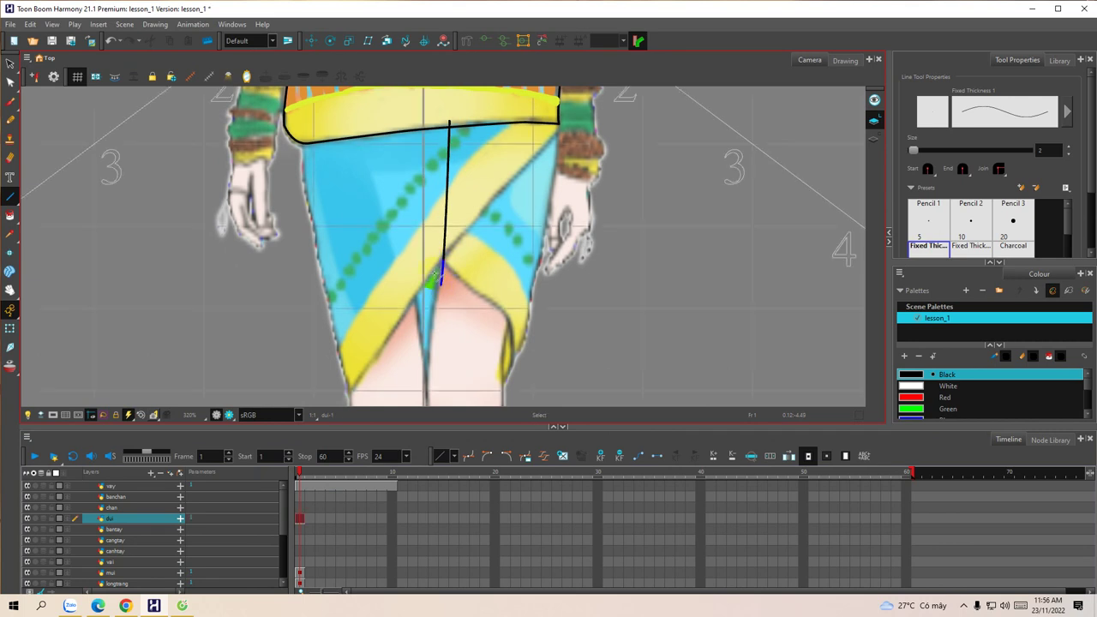
{"action": "left_click_drag", "start_coordinate": [452, 325], "coordinate": [451, 152]}
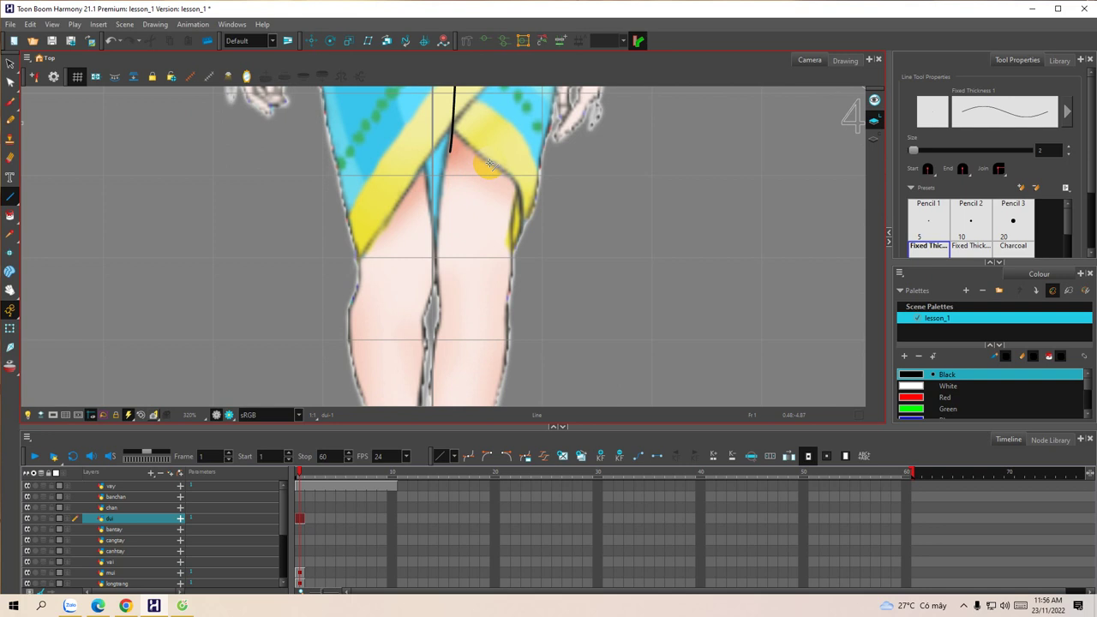
Step: Turn on snapping for the Line tool and continue the thigh's inner edge from its lower end down to just above the knee
{"action": "left_click_drag", "start_coordinate": [1066, 220], "coordinate": [1067, 246]}
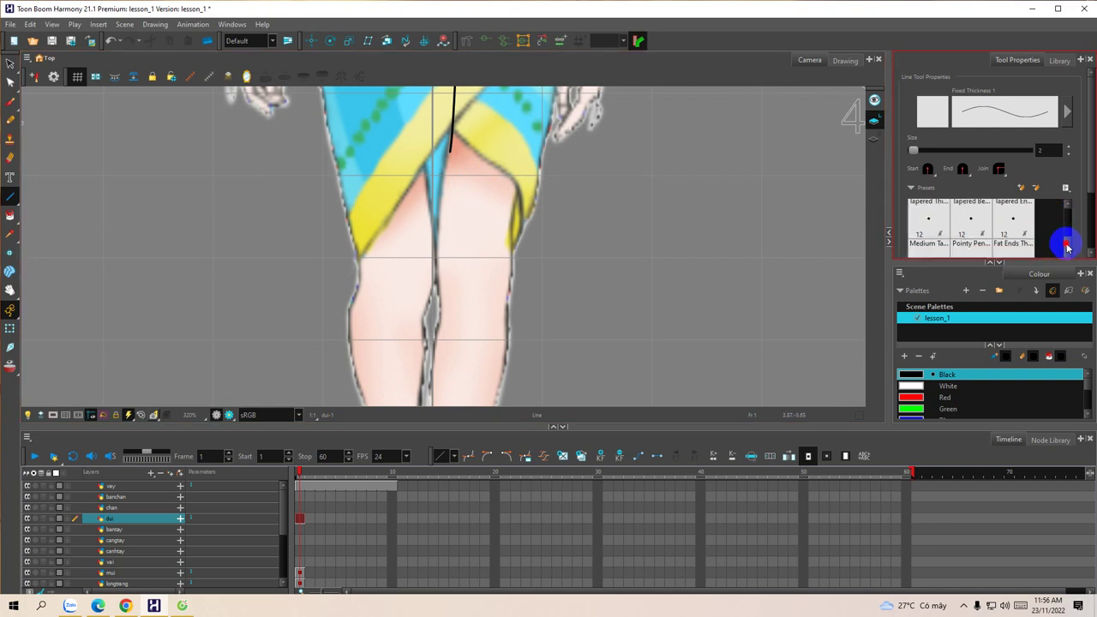
{"action": "left_click", "coordinate": [1052, 280]}
{"action": "left_click_drag", "start_coordinate": [1046, 262], "coordinate": [1041, 317]}
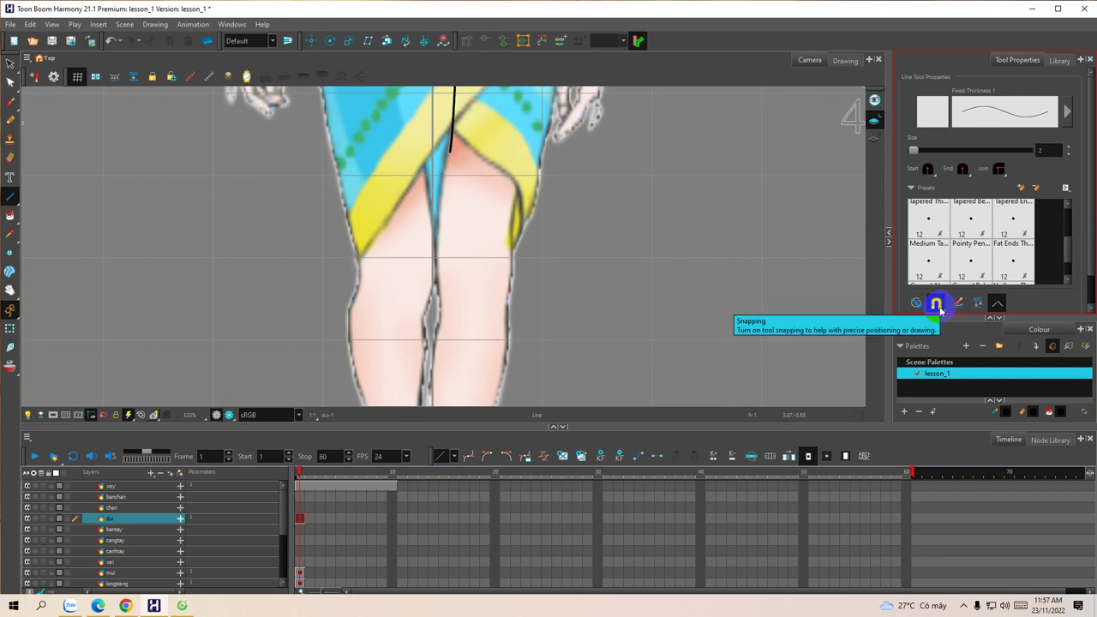
{"action": "left_click", "coordinate": [937, 304]}
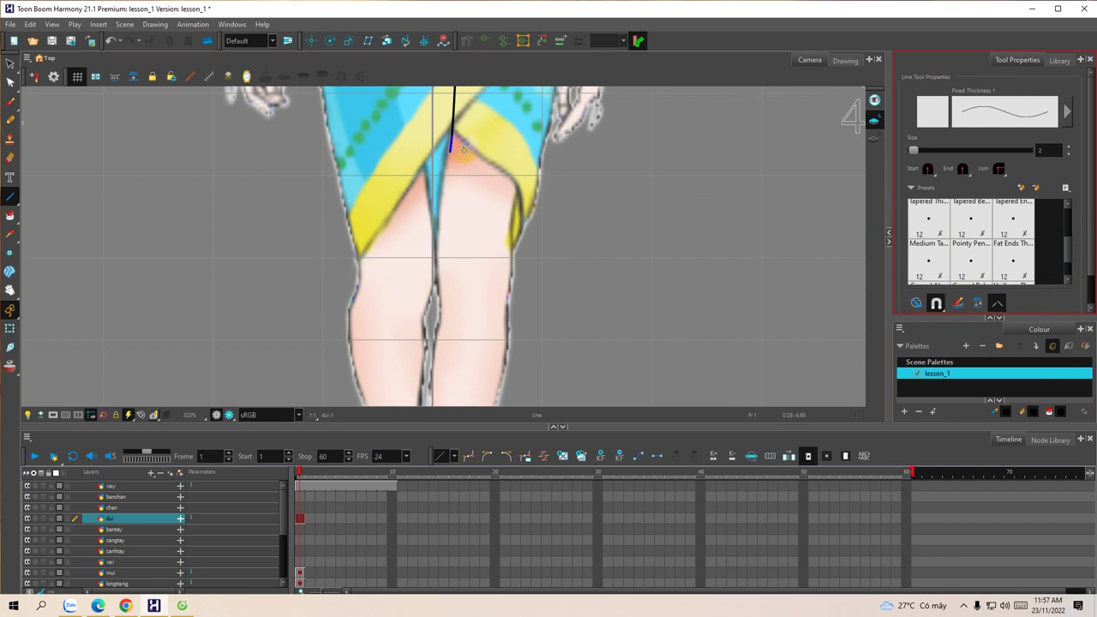
{"action": "left_click", "coordinate": [448, 151]}
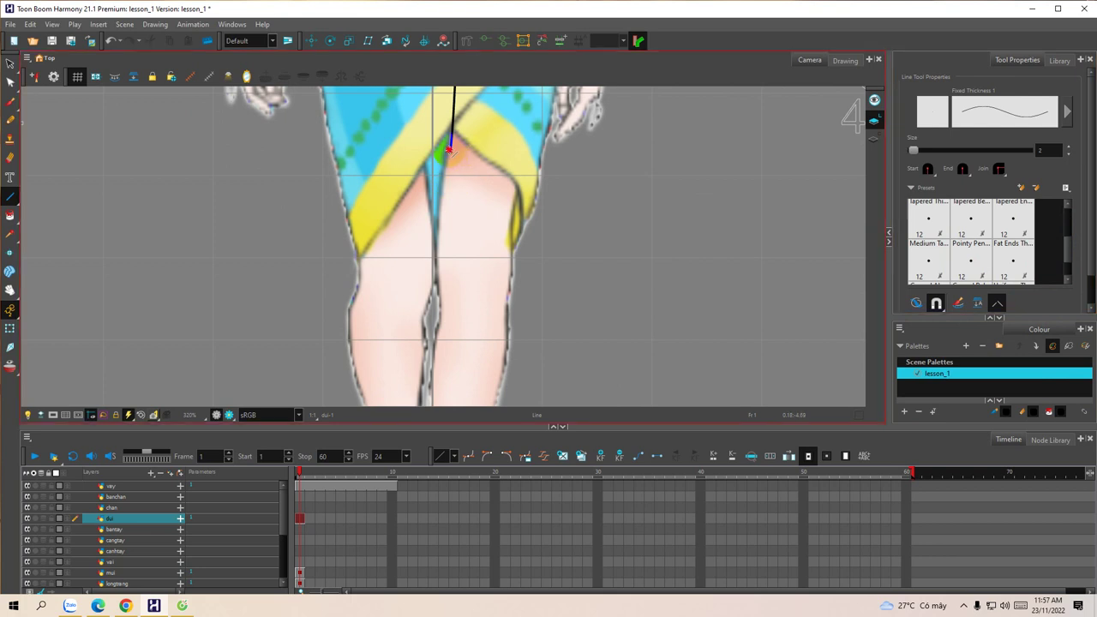
{"action": "mouse_move", "coordinate": [447, 163]}
{"action": "left_mouse_down"}
{"action": "mouse_move", "coordinate": [438, 257]}
{"action": "mouse_move", "coordinate": [438, 244]}
{"action": "left_mouse_up"}
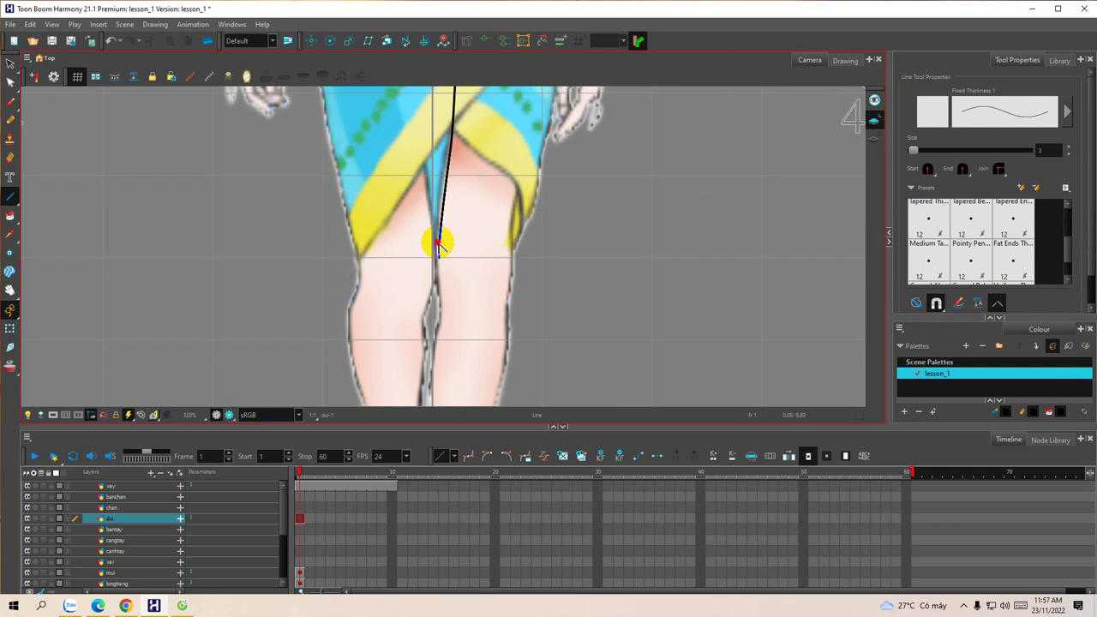
{"action": "key", "text": "space"}
{"action": "mouse_move", "coordinate": [514, 160]}
{"action": "left_mouse_down"}
{"action": "mouse_move", "coordinate": [509, 255]}
{"action": "mouse_move", "coordinate": [514, 191]}
{"action": "left_mouse_up"}
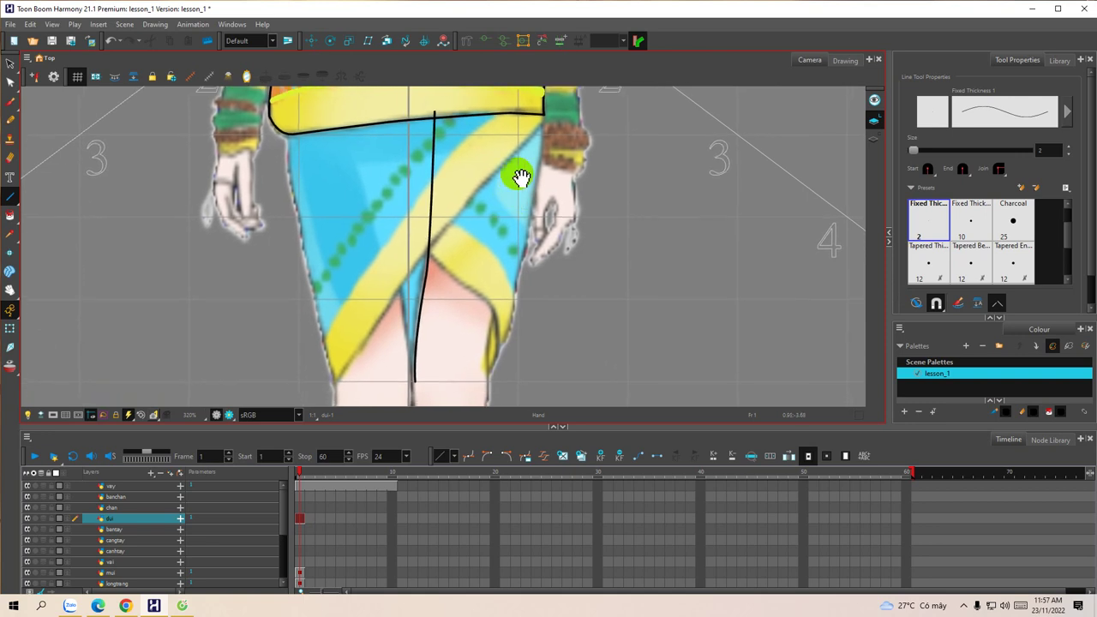
{"action": "mouse_move", "coordinate": [544, 122]}
{"action": "left_mouse_down"}
{"action": "mouse_move", "coordinate": [520, 272]}
{"action": "mouse_move", "coordinate": [514, 228]}
{"action": "mouse_move", "coordinate": [530, 197]}
{"action": "left_mouse_up"}
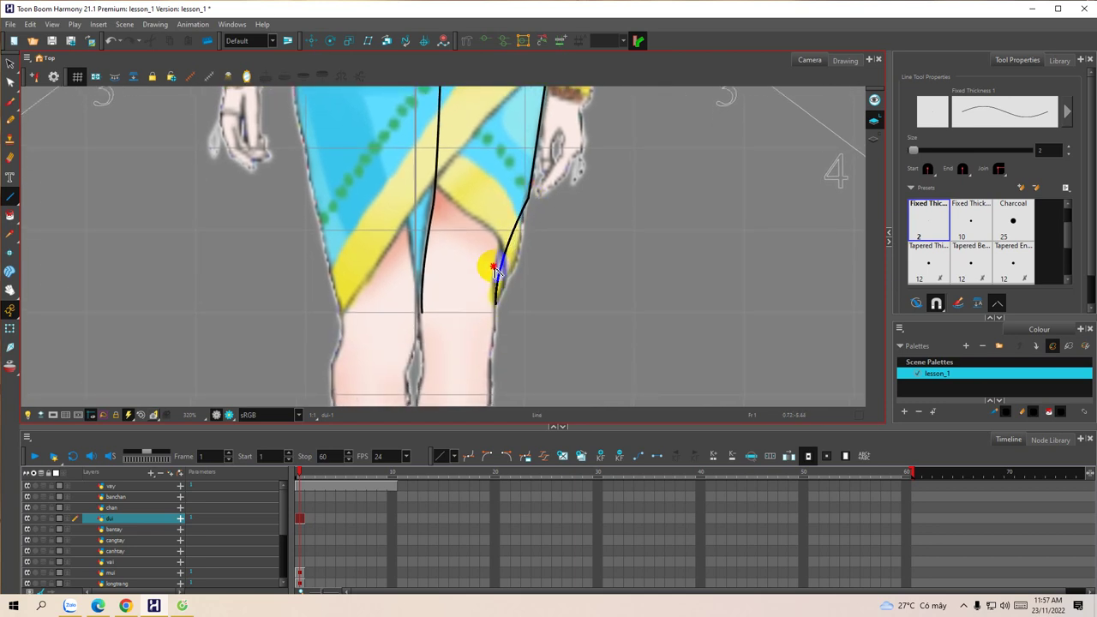
{"action": "mouse_move", "coordinate": [509, 167]}
{"action": "left_mouse_down"}
{"action": "mouse_move", "coordinate": [508, 248]}
{"action": "mouse_move", "coordinate": [508, 237]}
{"action": "left_mouse_up"}
{"action": "key", "text": "ctrl+z"}
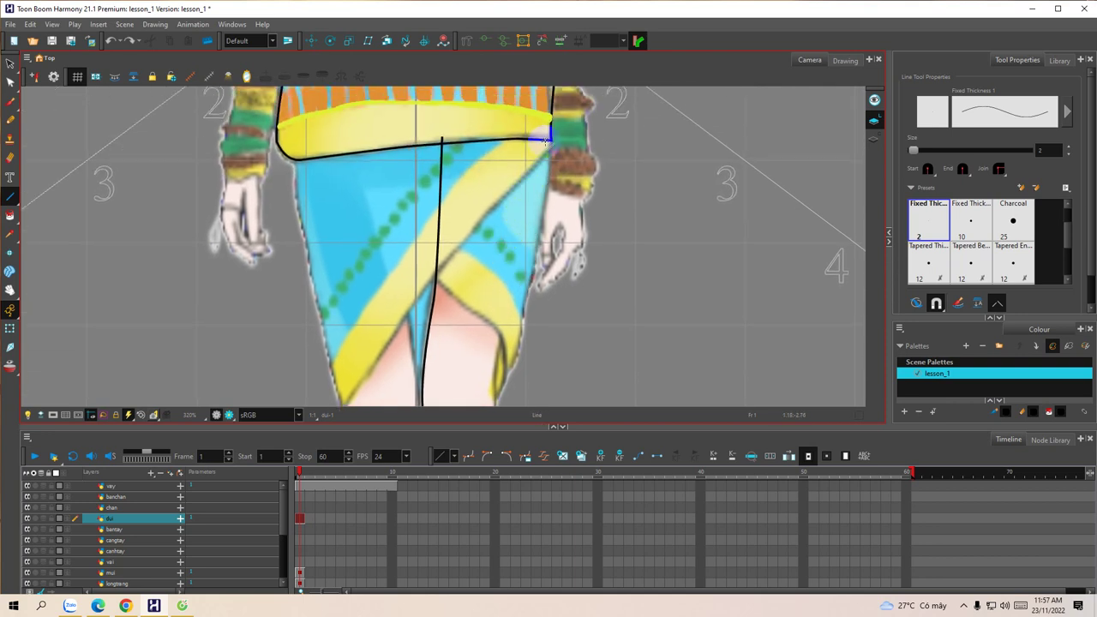
Step: Draw the thigh's outer edge from the waistband's end to the skirt hem fold, continuing down to just above the knee
{"action": "mouse_move", "coordinate": [543, 143]}
{"action": "left_mouse_down"}
{"action": "mouse_move", "coordinate": [514, 306]}
{"action": "mouse_move", "coordinate": [490, 343]}
{"action": "mouse_move", "coordinate": [502, 334]}
{"action": "left_mouse_up"}
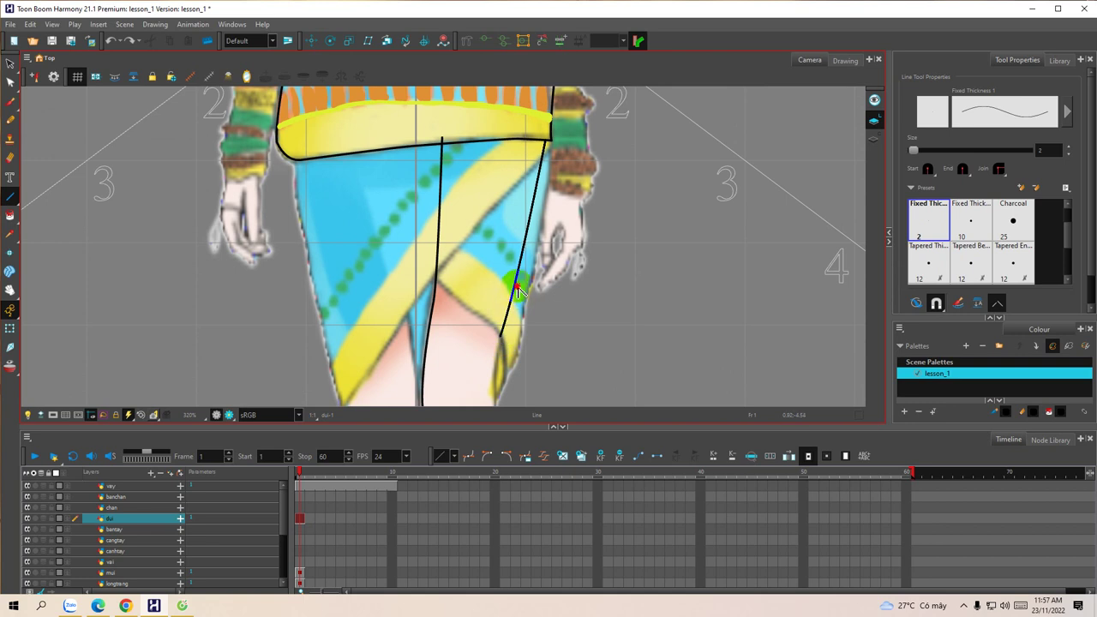
{"action": "key", "text": "space"}
{"action": "left_click_drag", "start_coordinate": [494, 351], "coordinate": [499, 227]}
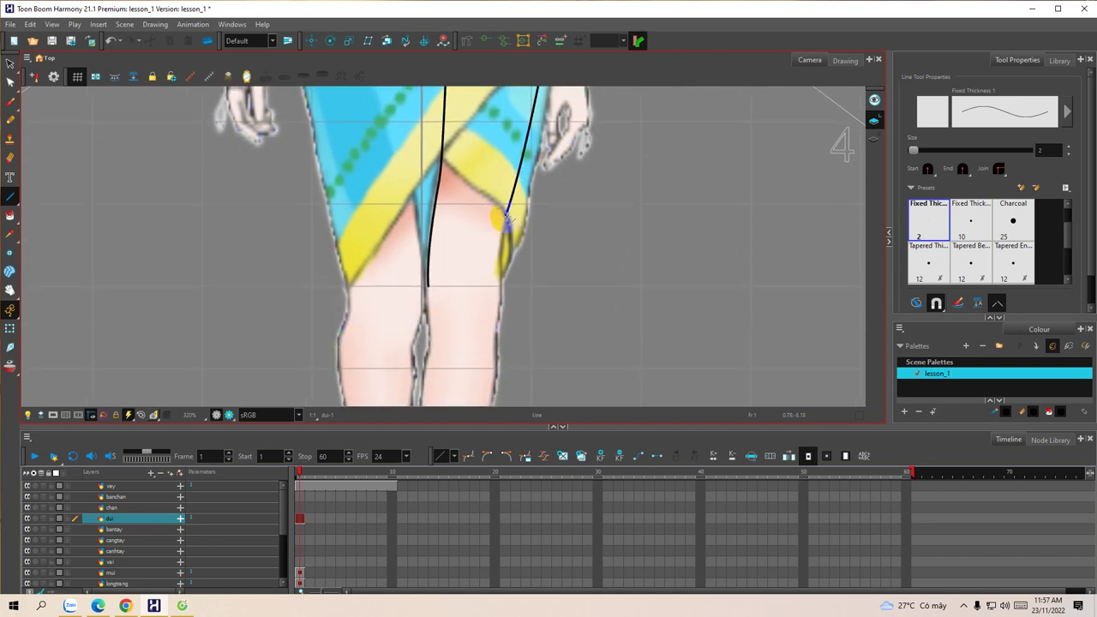
{"action": "key", "text": "space"}
{"action": "left_click_drag", "start_coordinate": [488, 291], "coordinate": [508, 232]}
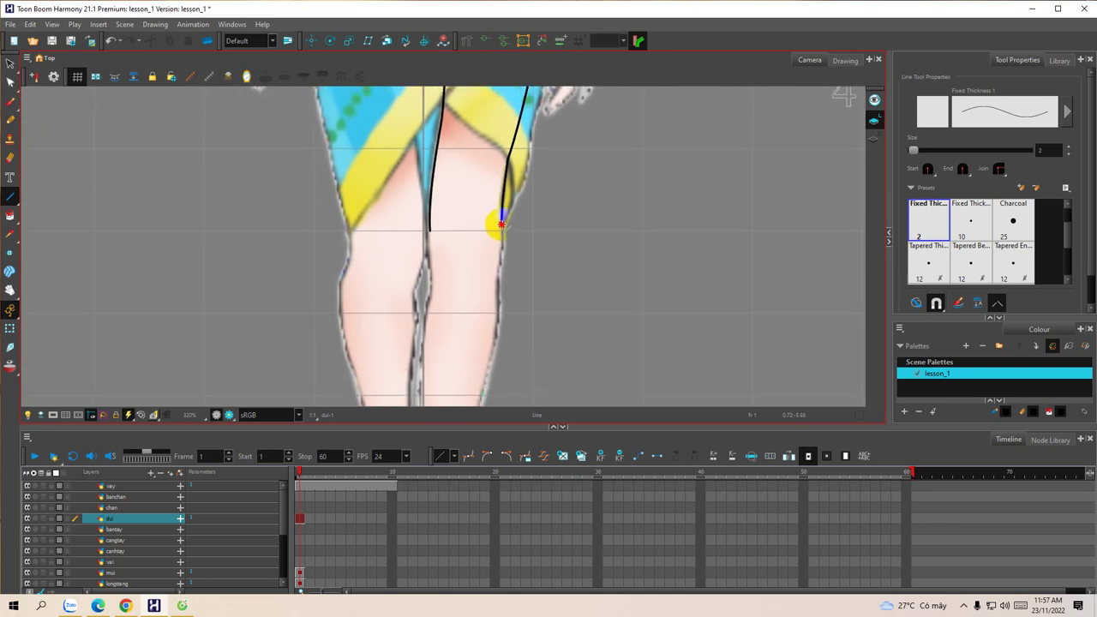
{"action": "left_click_drag", "start_coordinate": [502, 245], "coordinate": [503, 246]}
Step: Close the thigh outline with a slightly curved line above the knee and another across the waistband
{"action": "mouse_move", "coordinate": [431, 240]}
{"action": "left_mouse_down"}
{"action": "mouse_move", "coordinate": [430, 228]}
{"action": "mouse_move", "coordinate": [428, 248]}
{"action": "mouse_move", "coordinate": [503, 243]}
{"action": "left_mouse_up"}
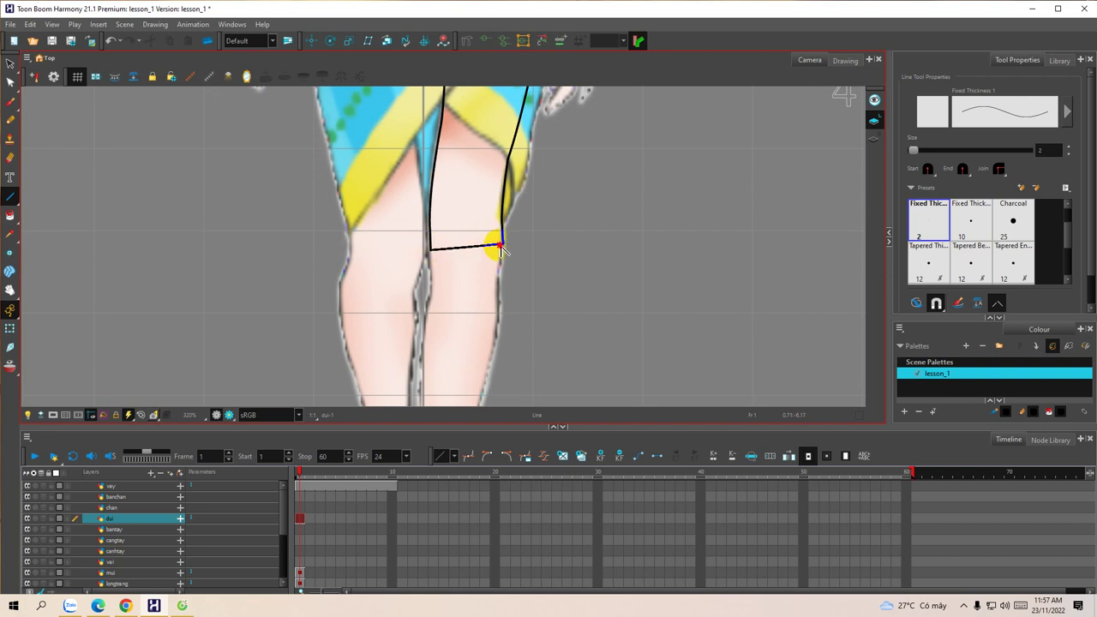
{"action": "key", "text": "space"}
{"action": "left_click_drag", "start_coordinate": [477, 190], "coordinate": [483, 268]}
{"action": "left_click_drag", "start_coordinate": [450, 214], "coordinate": [459, 245]}
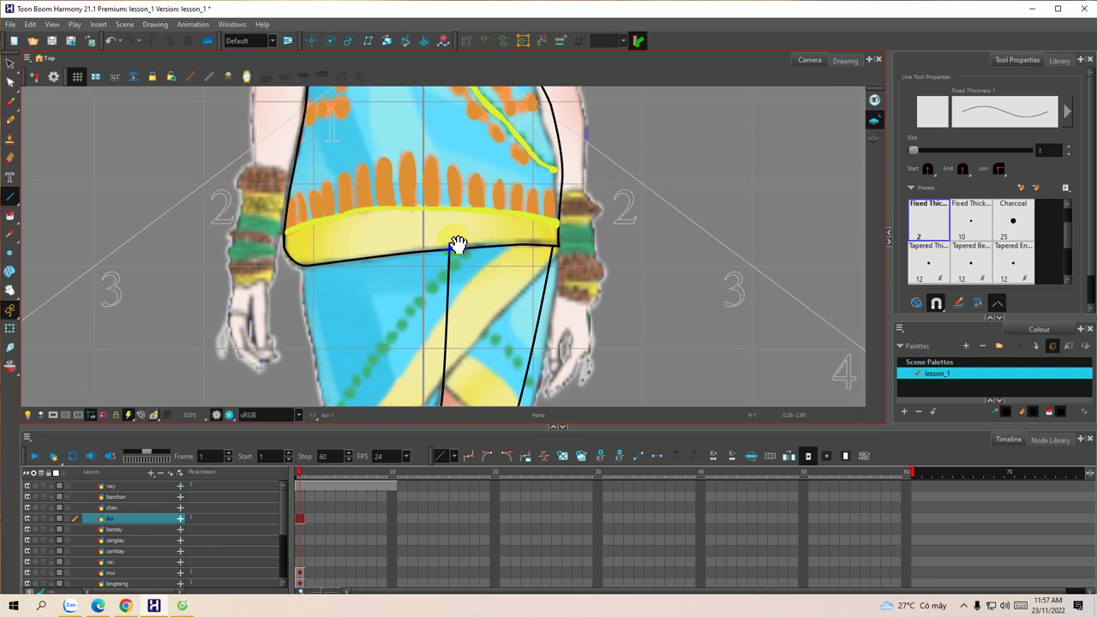
{"action": "mouse_move", "coordinate": [493, 220]}
{"action": "left_mouse_down"}
{"action": "mouse_move", "coordinate": [549, 237]}
{"action": "mouse_move", "coordinate": [536, 235]}
{"action": "left_mouse_up"}
{"action": "key", "text": "space"}
{"action": "left_click_drag", "start_coordinate": [500, 283], "coordinate": [497, 203]}
{"action": "left_click_drag", "start_coordinate": [491, 263], "coordinate": [499, 204]}
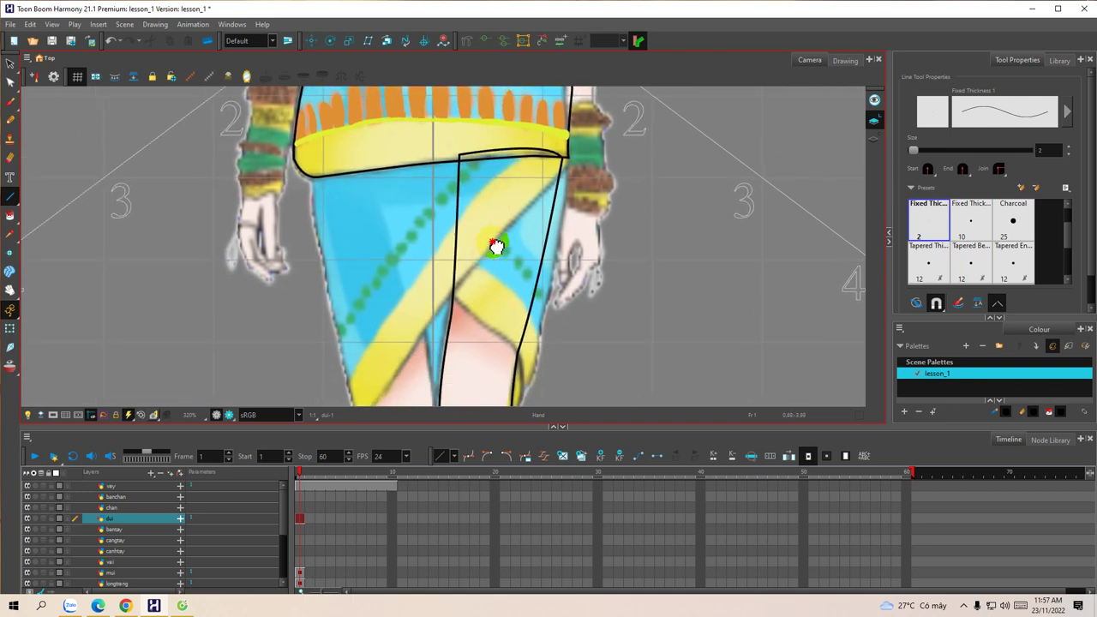
{"action": "scroll", "coordinate": [493, 249], "scroll_direction": "down", "scroll_amount": 4}
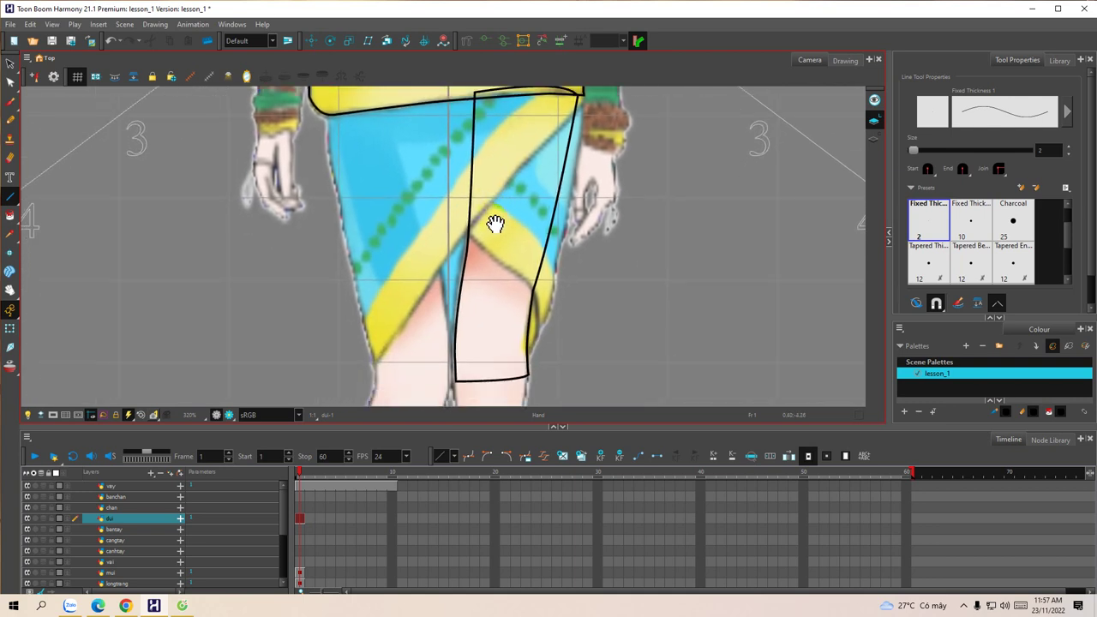
{"action": "scroll", "coordinate": [501, 245], "scroll_direction": "down", "scroll_amount": 4}
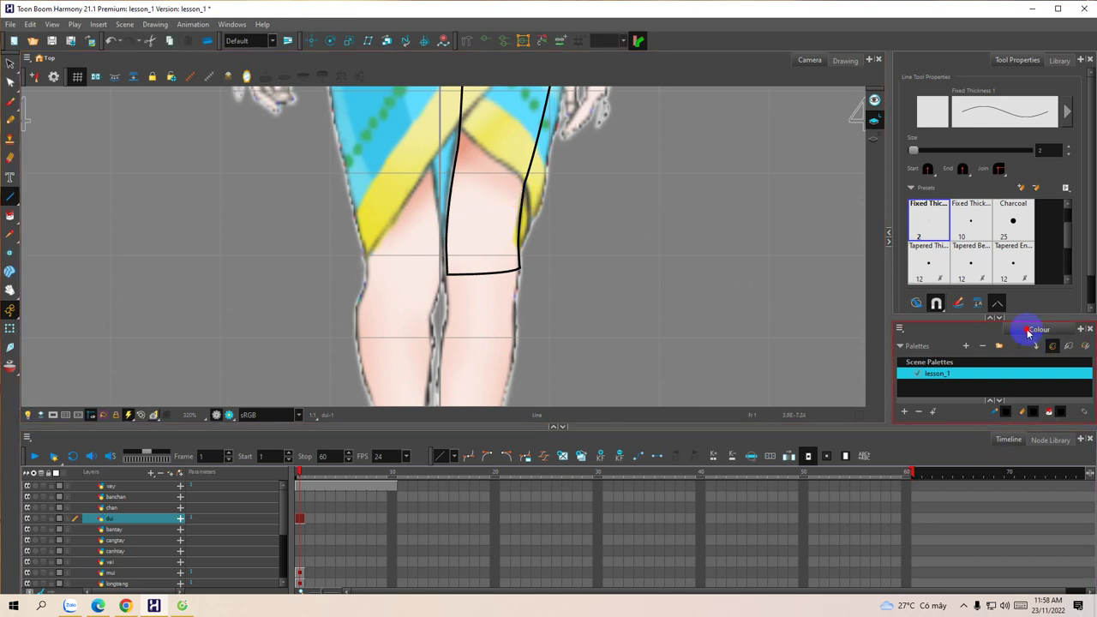
Step: Collapse the palette list and enlarge the colour area to show the full list of swatches
{"action": "left_click", "coordinate": [999, 403]}
{"action": "left_click", "coordinate": [931, 431]}
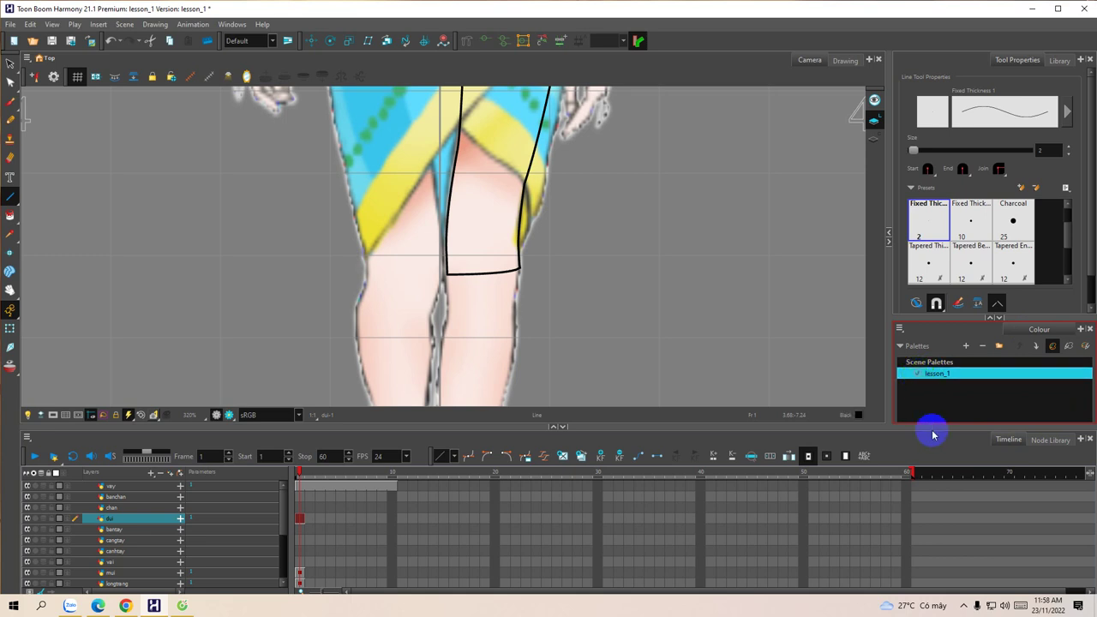
{"action": "left_click_drag", "start_coordinate": [964, 430], "coordinate": [968, 536]}
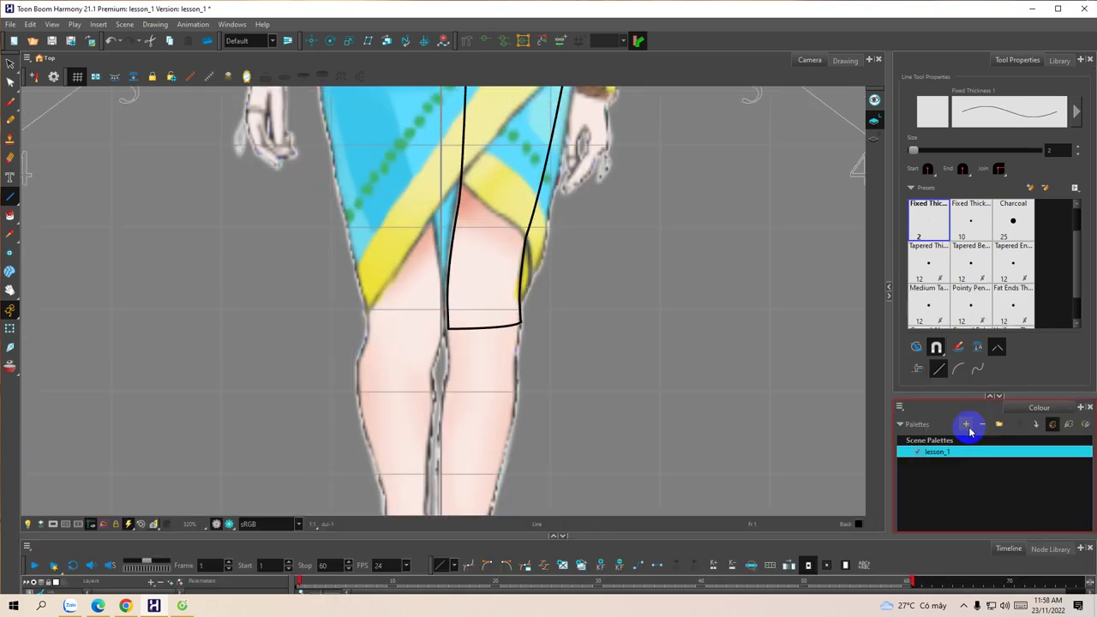
{"action": "left_click", "coordinate": [899, 425]}
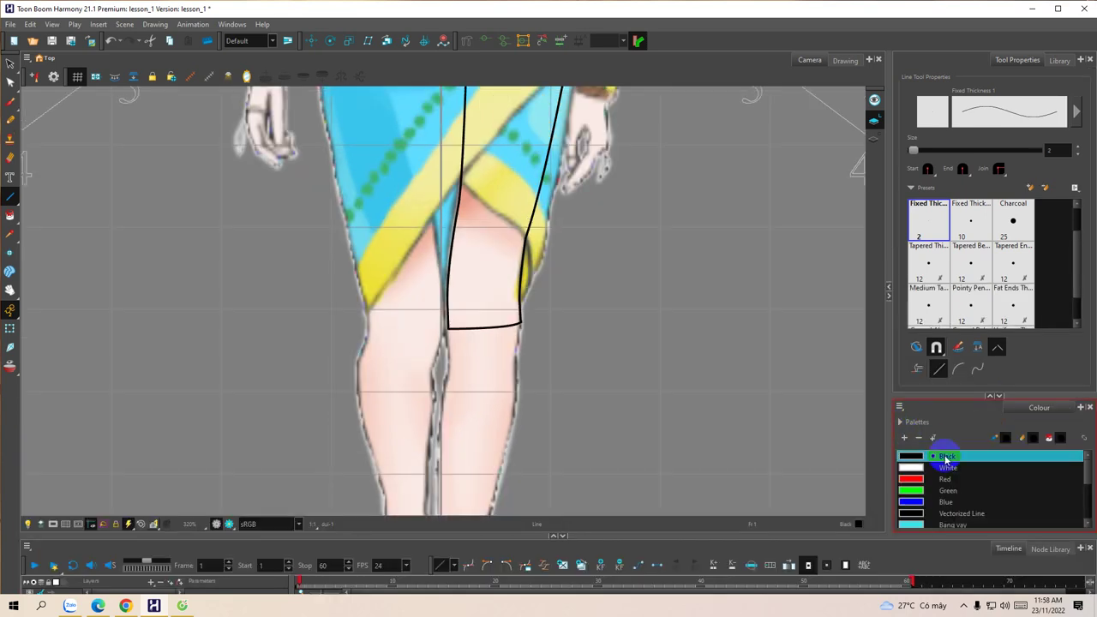
{"action": "left_click_drag", "start_coordinate": [960, 394], "coordinate": [960, 276]}
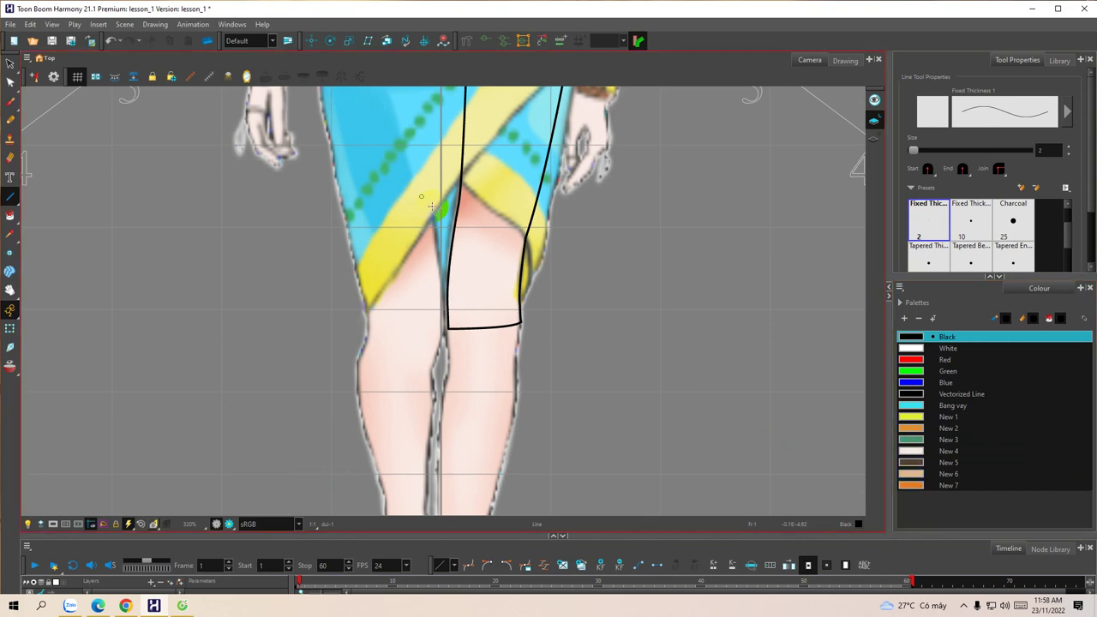
Step: Inspect the traced artwork from the waist up to the chin and back down to the thigh outline
{"action": "scroll", "coordinate": [477, 245], "scroll_direction": "up", "scroll_amount": 1}
{"action": "scroll", "coordinate": [492, 248], "scroll_direction": "down", "scroll_amount": 5}
{"action": "scroll", "coordinate": [497, 246], "scroll_direction": "up", "scroll_amount": 7}
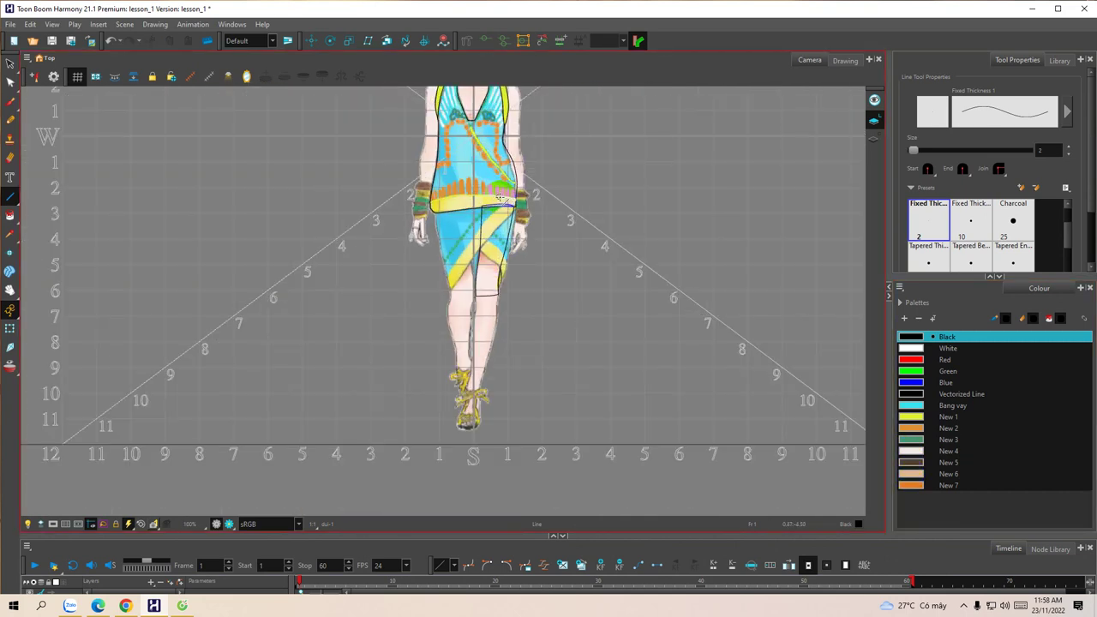
{"action": "key", "text": "space"}
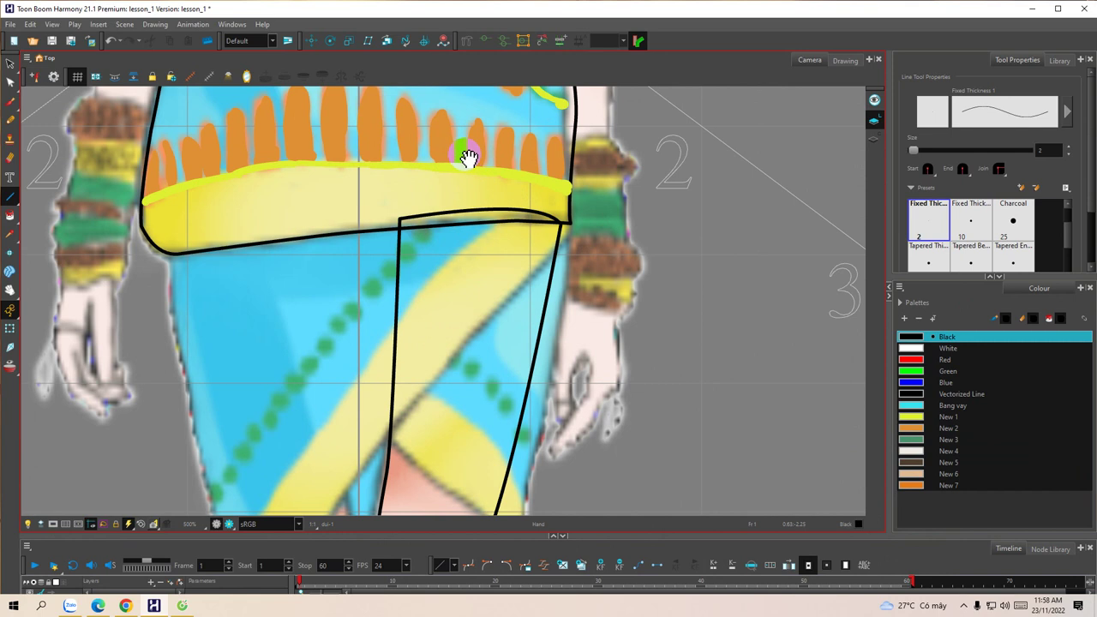
{"action": "left_click_drag", "start_coordinate": [463, 145], "coordinate": [502, 337]}
{"action": "left_click_drag", "start_coordinate": [472, 197], "coordinate": [504, 339]}
{"action": "mouse_move", "coordinate": [462, 197]}
{"action": "left_mouse_down"}
{"action": "mouse_move", "coordinate": [487, 328]}
{"action": "mouse_move", "coordinate": [496, 318]}
{"action": "left_mouse_up"}
{"action": "left_click_drag", "start_coordinate": [490, 180], "coordinate": [489, 289]}
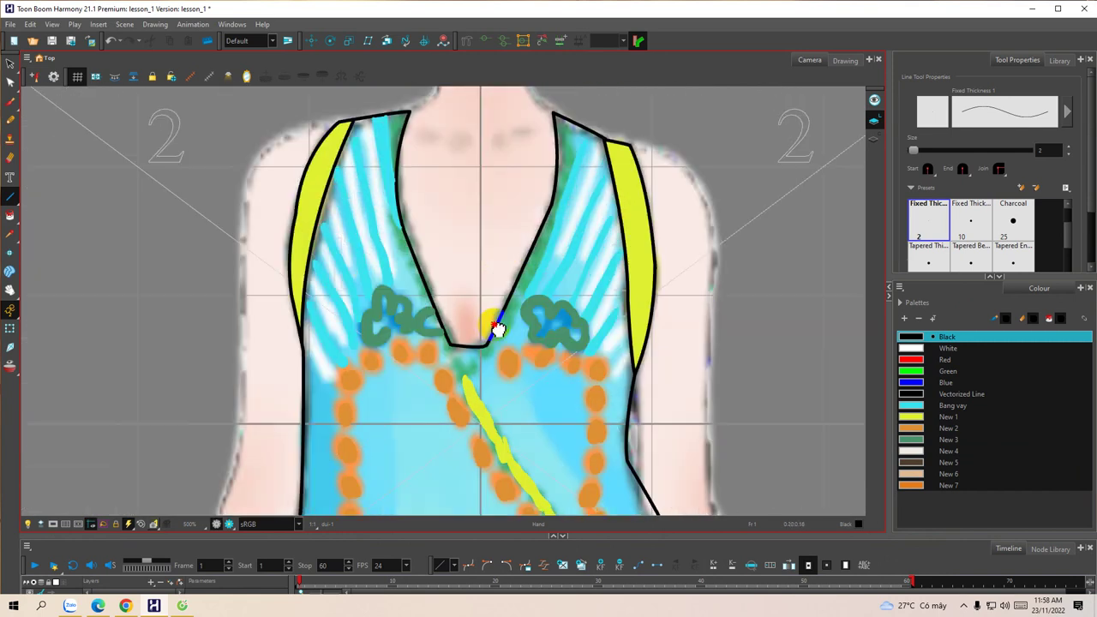
{"action": "mouse_move", "coordinate": [489, 154]}
{"action": "left_mouse_down"}
{"action": "mouse_move", "coordinate": [488, 358]}
{"action": "mouse_move", "coordinate": [455, 211]}
{"action": "left_mouse_up"}
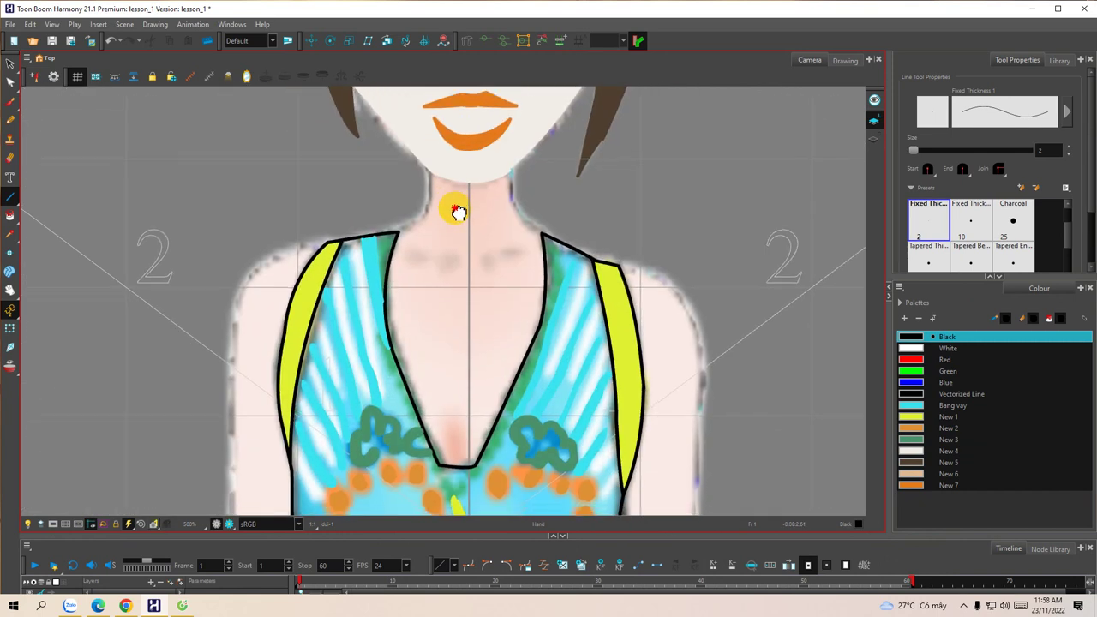
{"action": "left_click_drag", "start_coordinate": [505, 408], "coordinate": [517, 249]}
{"action": "left_click_drag", "start_coordinate": [512, 339], "coordinate": [513, 242]}
{"action": "mouse_move", "coordinate": [515, 315]}
{"action": "left_mouse_down"}
{"action": "mouse_move", "coordinate": [507, 171]}
{"action": "mouse_move", "coordinate": [528, 159]}
{"action": "left_mouse_up"}
{"action": "left_click_drag", "start_coordinate": [537, 345], "coordinate": [541, 198]}
{"action": "left_click_drag", "start_coordinate": [551, 379], "coordinate": [557, 291]}
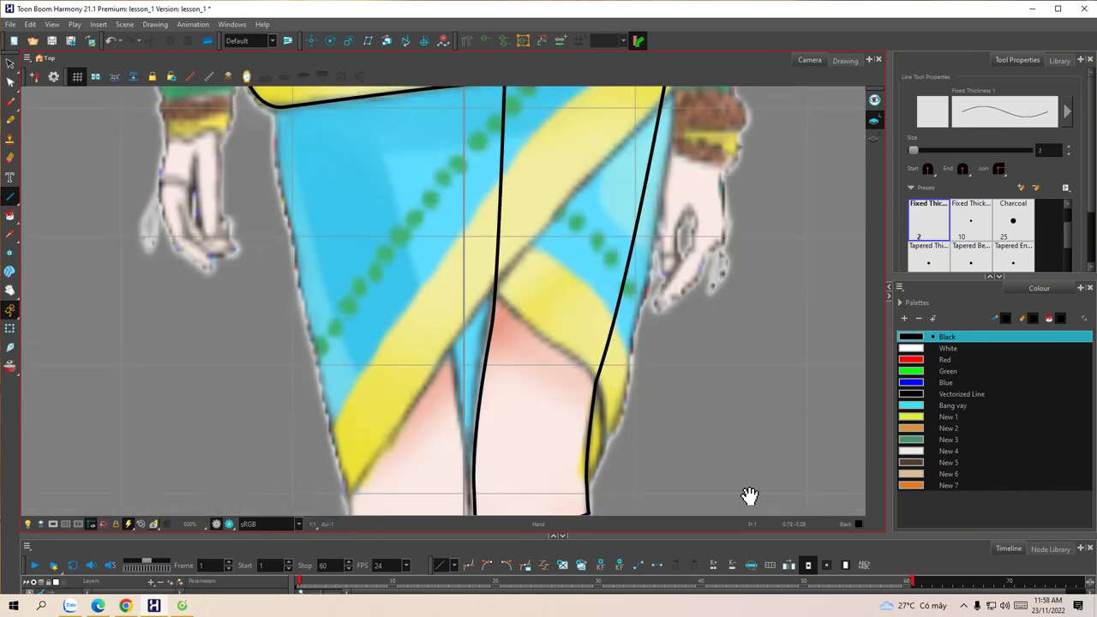
Step: Recolour the New 4 swatch to pale pink (R 241, G 218, B 235) and fill the thigh outline with it
{"action": "double_click", "coordinate": [912, 455]}
{"action": "left_click_drag", "start_coordinate": [539, 244], "coordinate": [556, 238]}
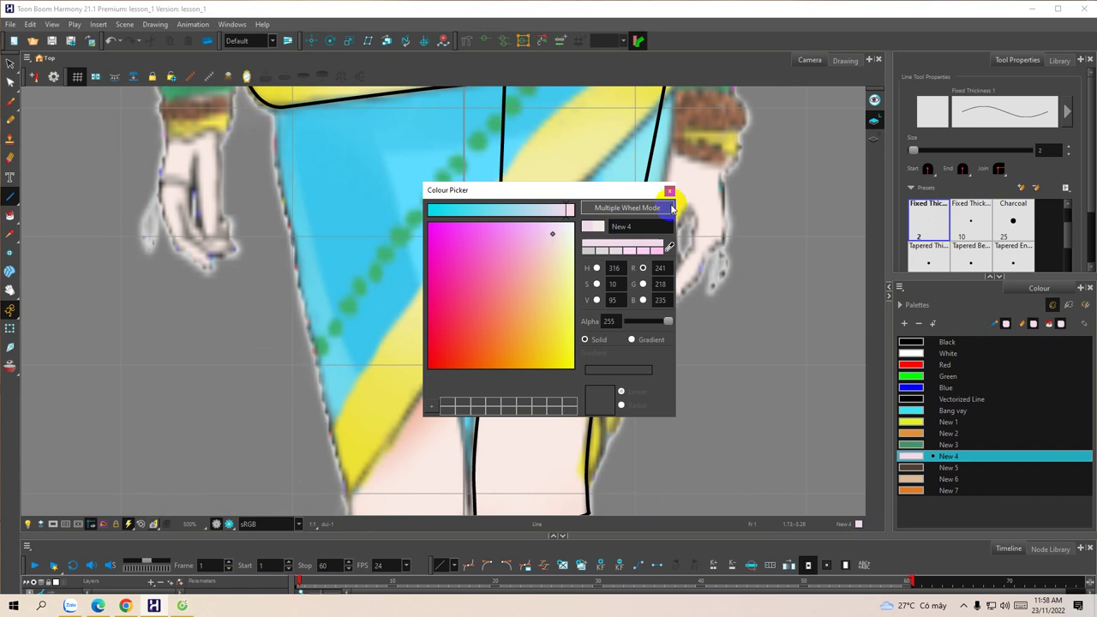
{"action": "left_click", "coordinate": [669, 190]}
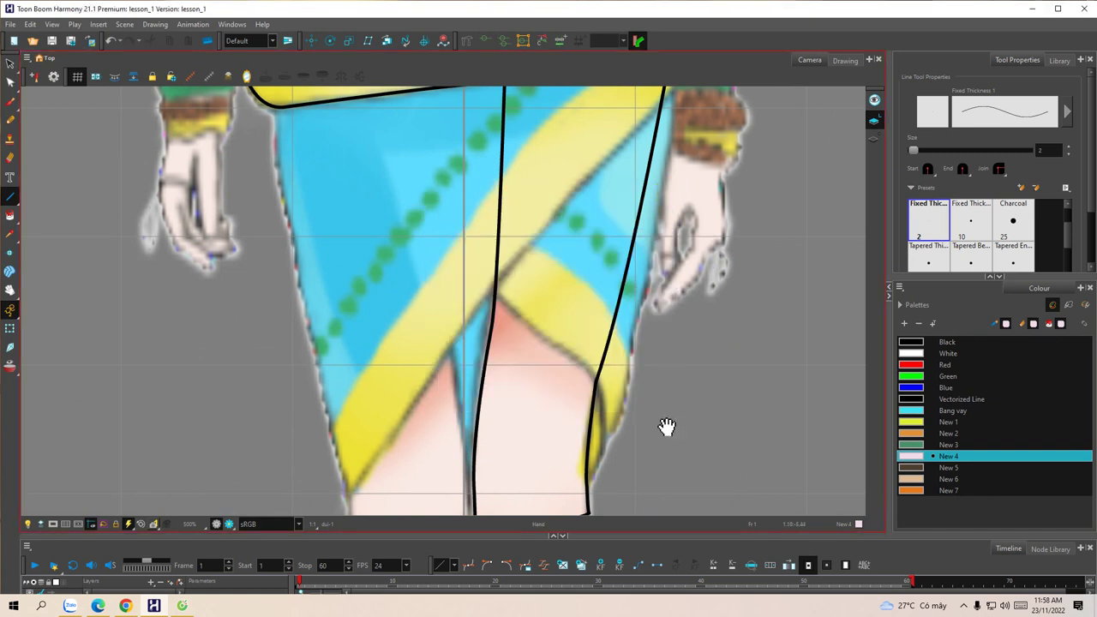
{"action": "left_click", "coordinate": [11, 218]}
{"action": "left_click", "coordinate": [535, 343]}
{"action": "scroll", "coordinate": [558, 313], "scroll_direction": "down", "scroll_amount": 2}
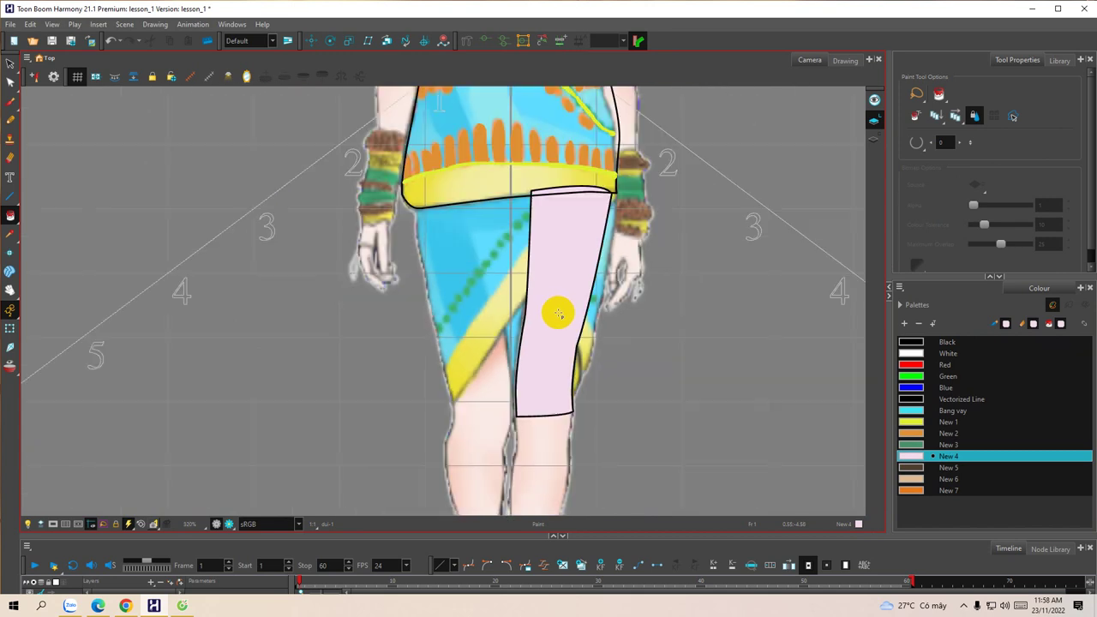
Step: Delete the thigh's closing lines above the knee and across the waistband
{"action": "scroll", "coordinate": [557, 313], "scroll_direction": "down", "scroll_amount": 2}
{"action": "scroll", "coordinate": [614, 387], "scroll_direction": "up", "scroll_amount": 3}
{"action": "left_click_drag", "start_coordinate": [586, 384], "coordinate": [621, 300]}
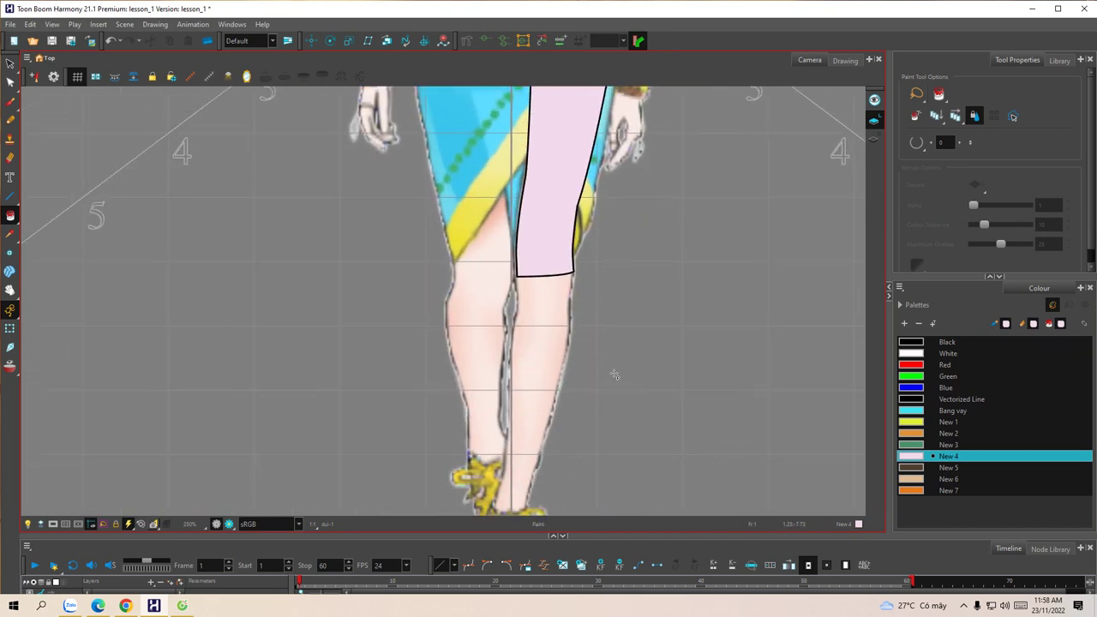
{"action": "scroll", "coordinate": [614, 375], "scroll_direction": "up", "scroll_amount": 4}
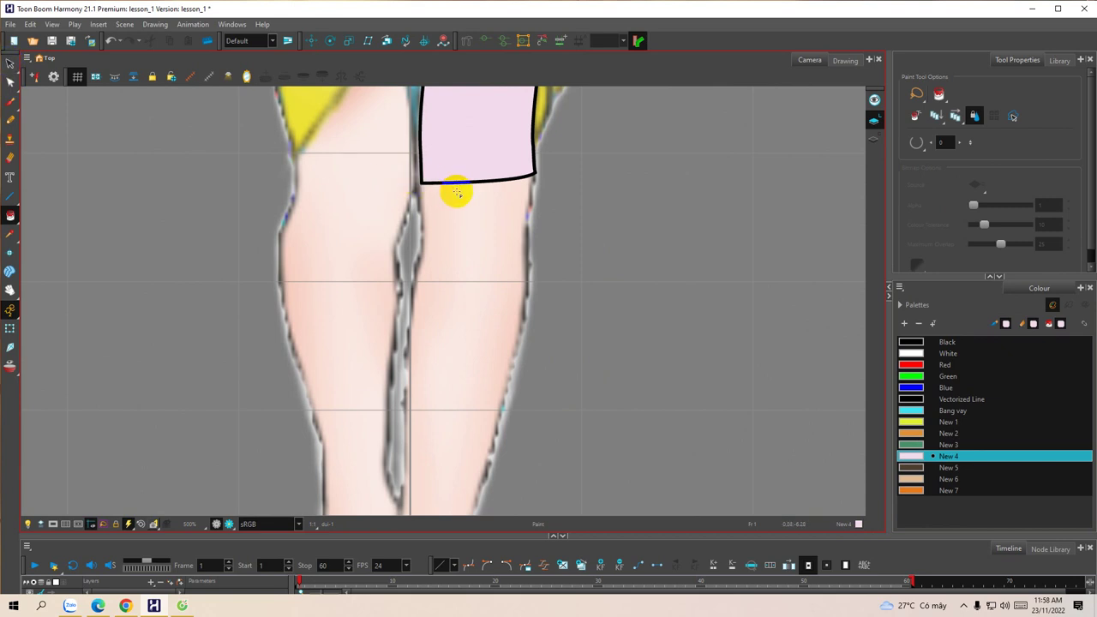
{"action": "left_click", "coordinate": [10, 64]}
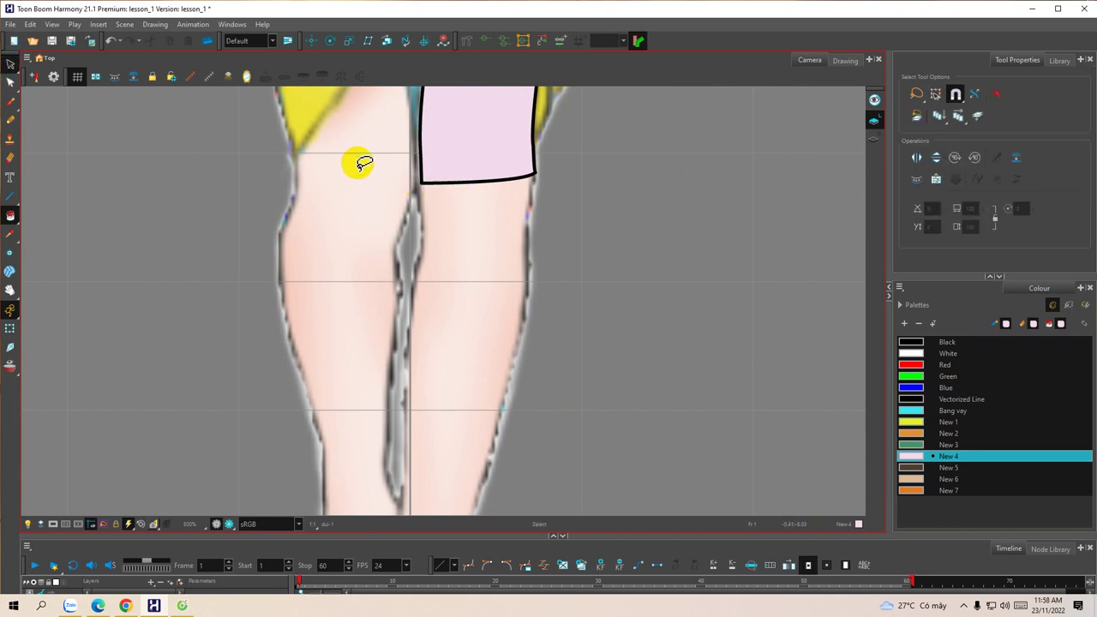
{"action": "left_click", "coordinate": [447, 183]}
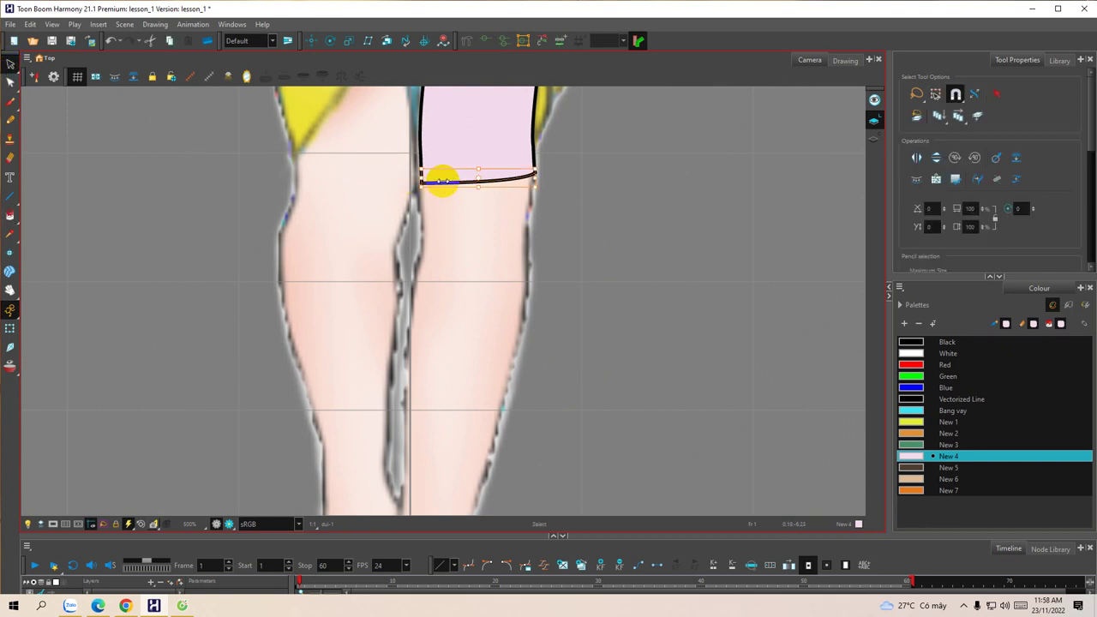
{"action": "key", "text": "Delete"}
{"action": "left_click_drag", "start_coordinate": [480, 151], "coordinate": [485, 340]}
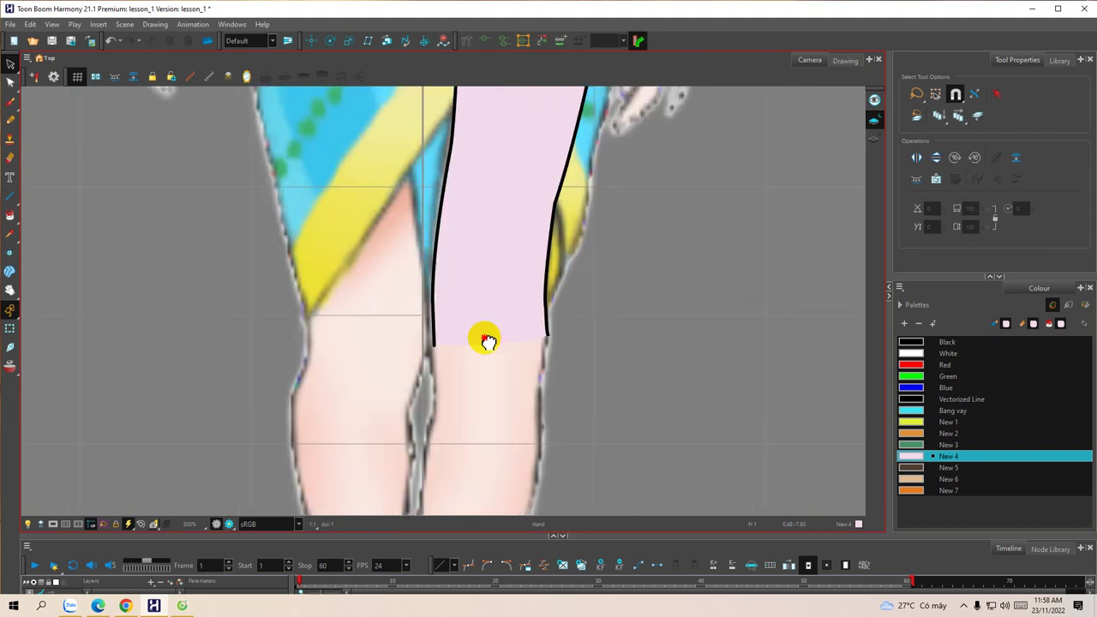
{"action": "left_click_drag", "start_coordinate": [497, 274], "coordinate": [519, 296]}
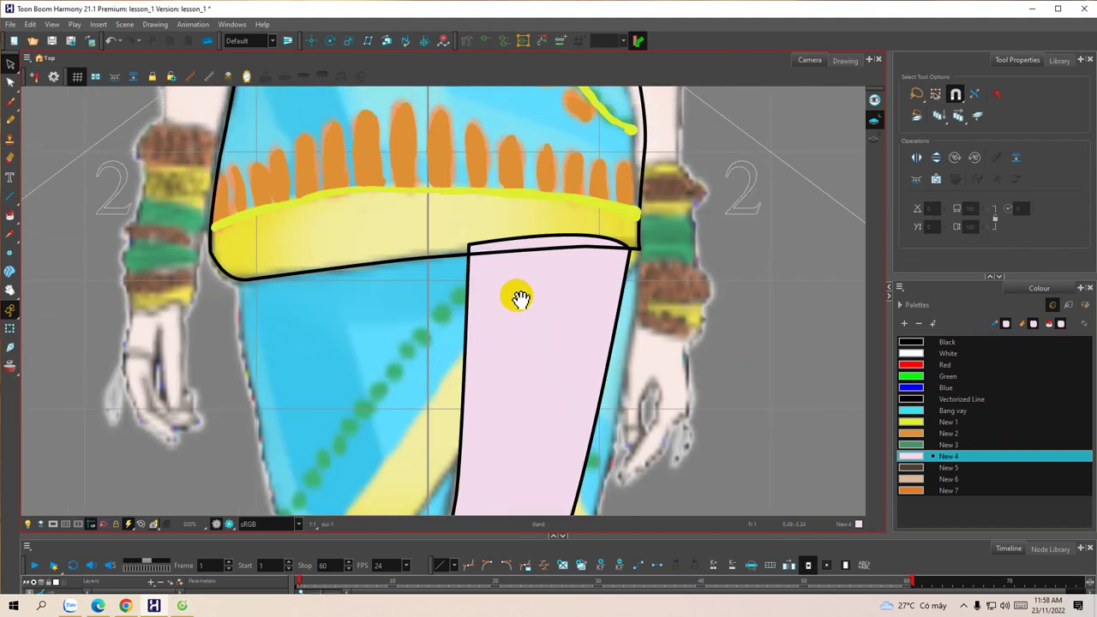
{"action": "left_click", "coordinate": [529, 238]}
{"action": "key", "text": "Delete"}
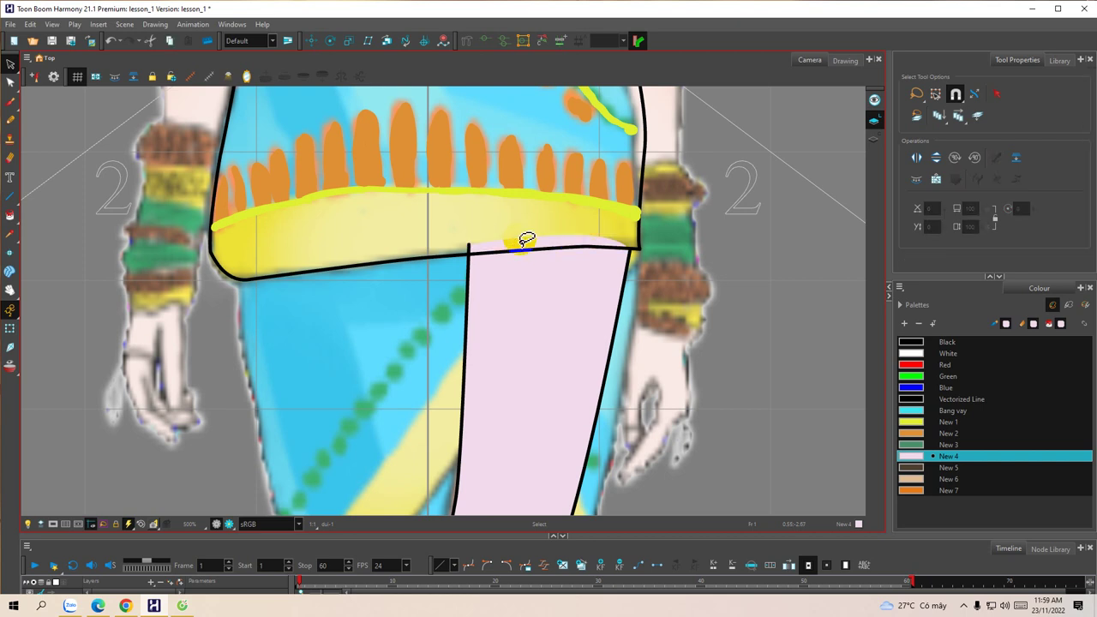
Step: Switch to the Line tool with the Black swatch and undo the stroke drawn in New 4 below the thigh
{"action": "left_click_drag", "start_coordinate": [540, 442], "coordinate": [511, 398]}
{"action": "scroll", "coordinate": [511, 397], "scroll_direction": "down", "scroll_amount": 6}
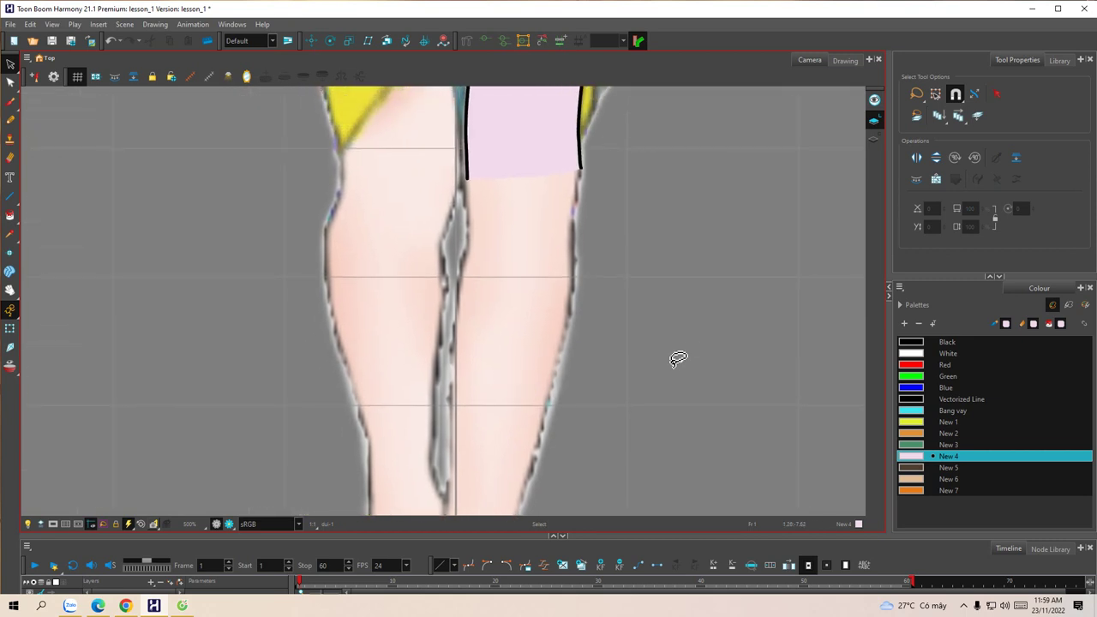
{"action": "key", "text": "space"}
{"action": "left_click", "coordinate": [521, 219]}
{"action": "mouse_move", "coordinate": [525, 219]}
{"action": "left_mouse_down"}
{"action": "mouse_move", "coordinate": [521, 227]}
{"action": "mouse_move", "coordinate": [497, 214]}
{"action": "mouse_move", "coordinate": [512, 223]}
{"action": "left_mouse_up"}
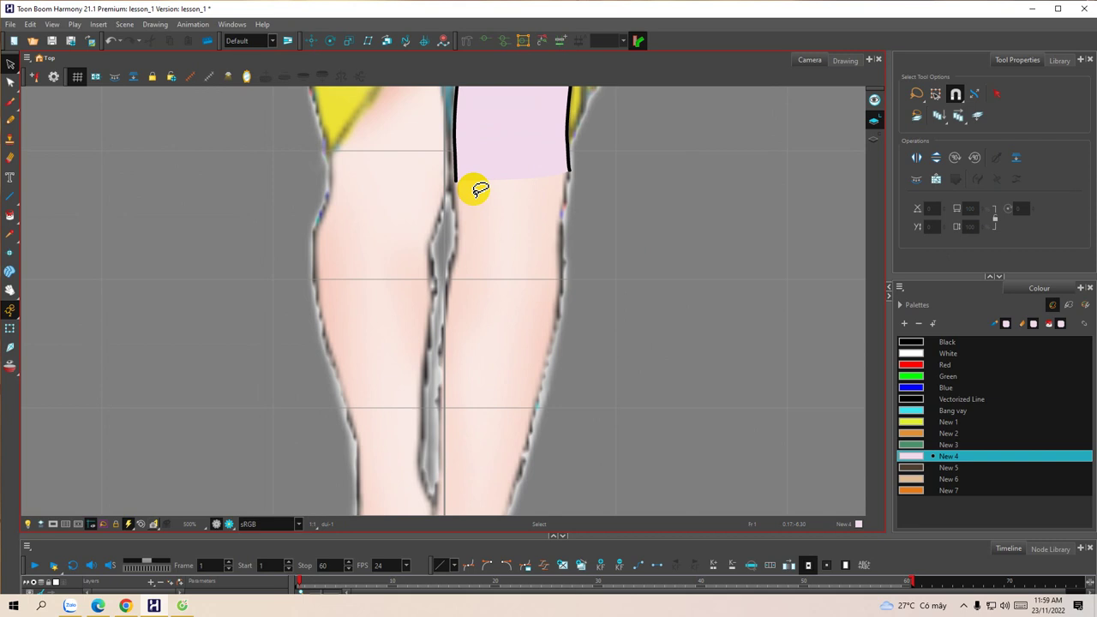
{"action": "key", "text": "alt+4"}
{"action": "key", "text": "space"}
{"action": "mouse_move", "coordinate": [468, 179]}
{"action": "left_mouse_down"}
{"action": "mouse_move", "coordinate": [487, 211]}
{"action": "mouse_move", "coordinate": [527, 191]}
{"action": "mouse_move", "coordinate": [502, 257]}
{"action": "mouse_move", "coordinate": [506, 239]}
{"action": "left_mouse_up"}
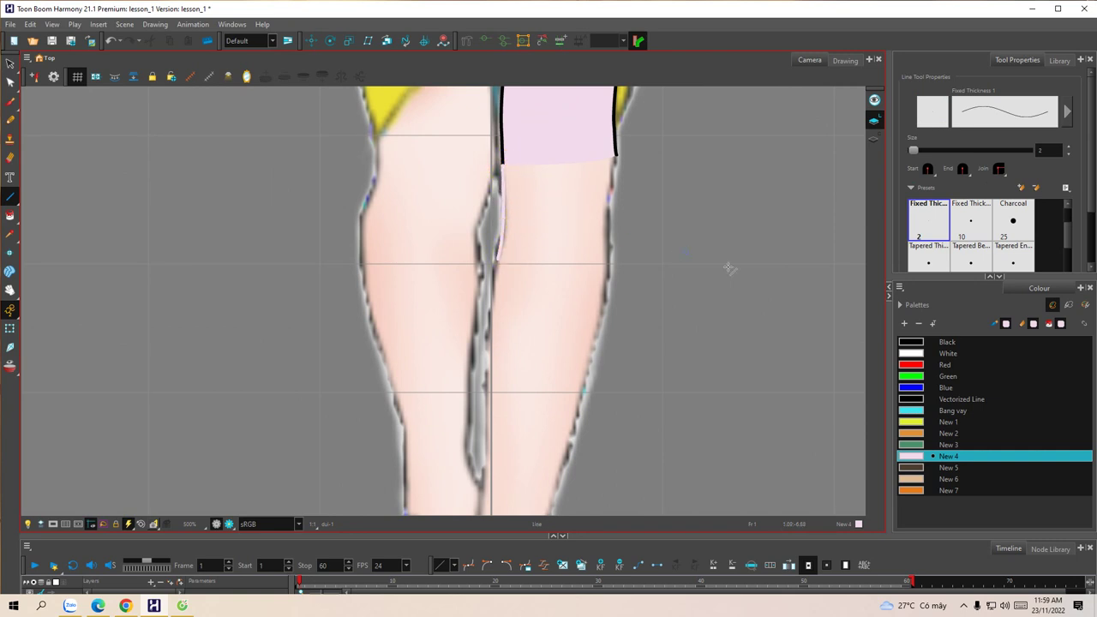
{"action": "left_click", "coordinate": [910, 341]}
{"action": "key", "text": "ctrl+z"}
Step: Trace the lower leg's inner edge from the thigh's end to mid-calf and its outer edge past the knee
{"action": "mouse_move", "coordinate": [504, 170]}
{"action": "left_mouse_down"}
{"action": "mouse_move", "coordinate": [509, 245]}
{"action": "mouse_move", "coordinate": [497, 261]}
{"action": "left_mouse_up"}
{"action": "left_click_drag", "start_coordinate": [554, 235], "coordinate": [527, 240]}
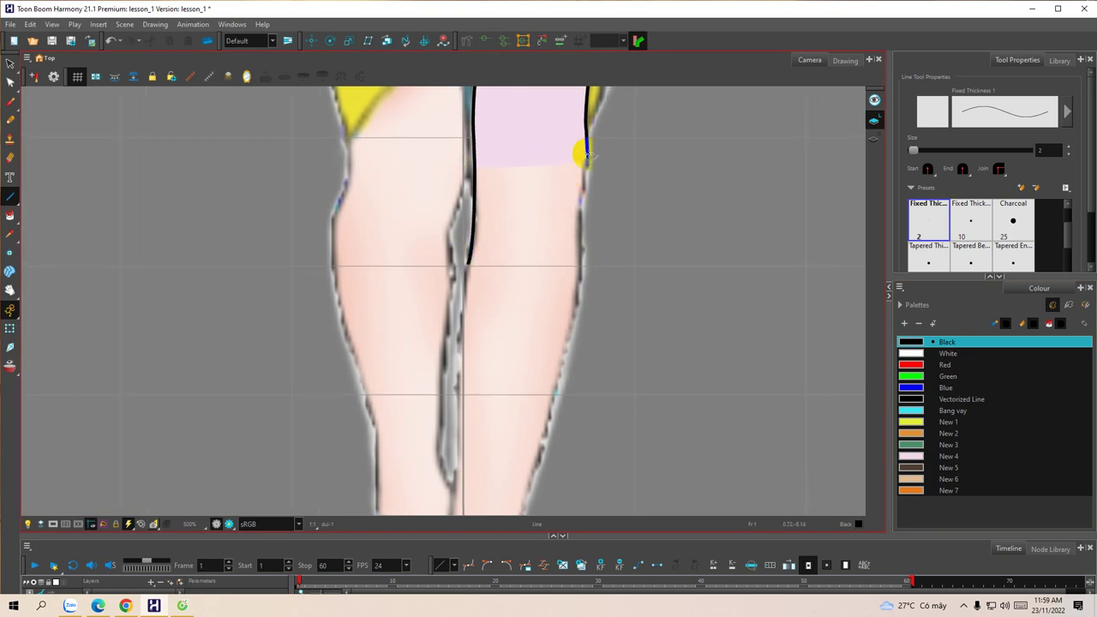
{"action": "mouse_move", "coordinate": [586, 154]}
{"action": "left_mouse_down"}
{"action": "mouse_move", "coordinate": [581, 279]}
{"action": "mouse_move", "coordinate": [568, 179]}
{"action": "left_mouse_up"}
{"action": "left_click_drag", "start_coordinate": [501, 153], "coordinate": [494, 301]}
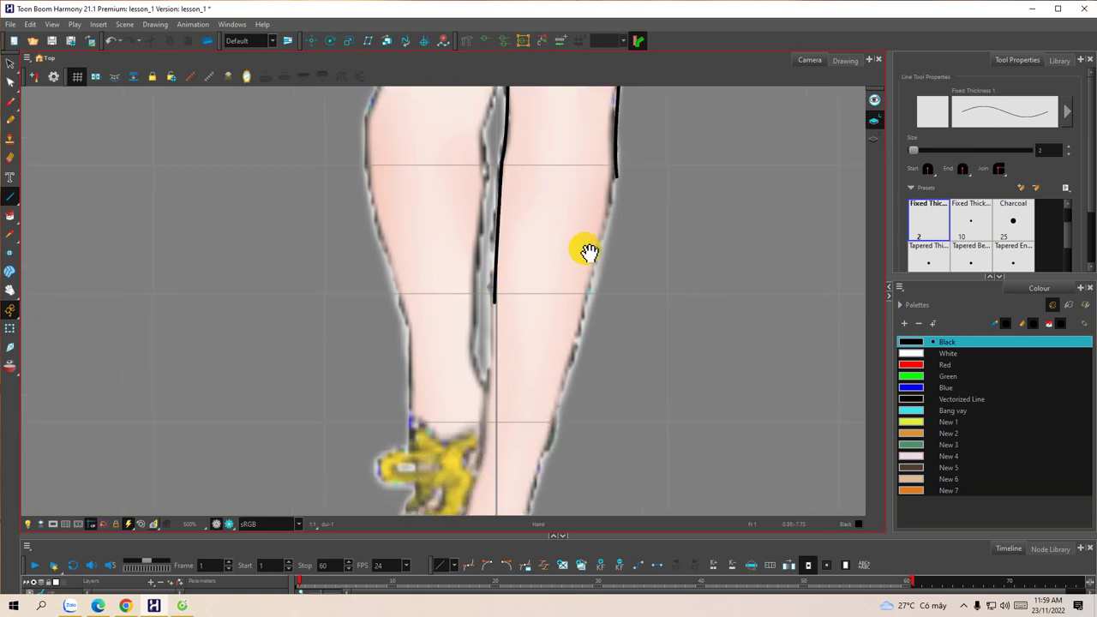
{"action": "left_click_drag", "start_coordinate": [589, 253], "coordinate": [562, 248]}
Step: Trace the calf's outer edge from below the knee to the ankle, undoing the misplaced strokes
{"action": "left_click_drag", "start_coordinate": [589, 171], "coordinate": [557, 320]}
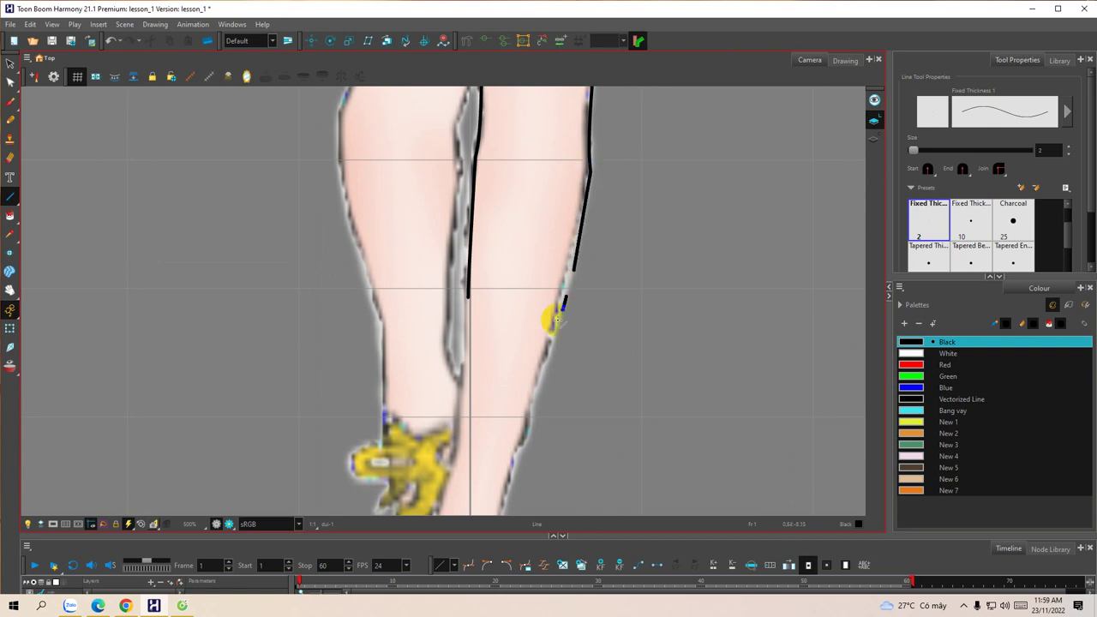
{"action": "key", "text": "ctrl+z"}
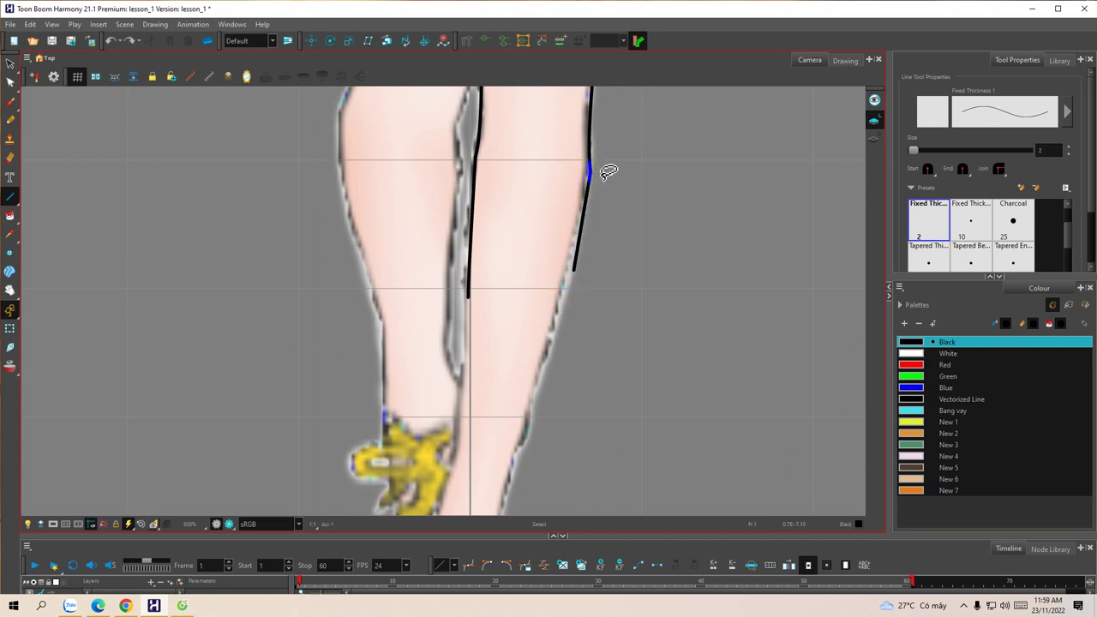
{"action": "key", "text": "ctrl+z"}
{"action": "mouse_move", "coordinate": [590, 170]}
{"action": "left_mouse_down"}
{"action": "mouse_move", "coordinate": [542, 346]}
{"action": "mouse_move", "coordinate": [562, 324]}
{"action": "mouse_move", "coordinate": [533, 321]}
{"action": "mouse_move", "coordinate": [558, 228]}
{"action": "mouse_move", "coordinate": [515, 385]}
{"action": "mouse_move", "coordinate": [514, 376]}
{"action": "left_mouse_up"}
Step: Continue the inner edge past the ankle to the toes and extend the outer edge to the ankle straps
{"action": "left_click_drag", "start_coordinate": [498, 230], "coordinate": [524, 258]}
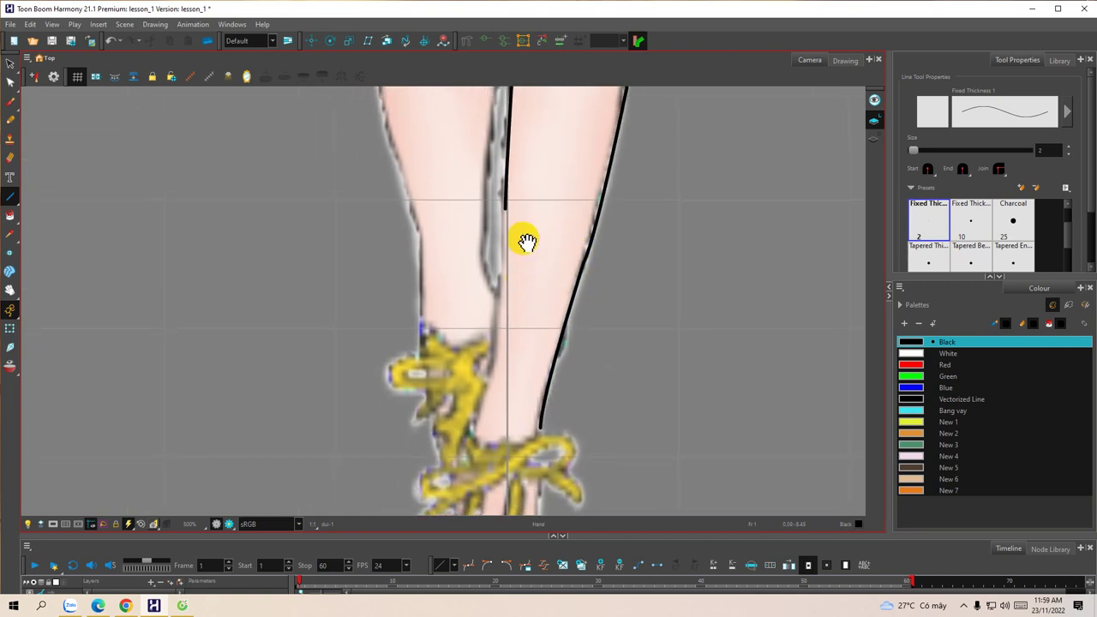
{"action": "mouse_move", "coordinate": [505, 207]}
{"action": "left_mouse_down"}
{"action": "mouse_move", "coordinate": [500, 353]}
{"action": "mouse_move", "coordinate": [527, 217]}
{"action": "left_mouse_up"}
{"action": "left_click_drag", "start_coordinate": [529, 299], "coordinate": [532, 310]}
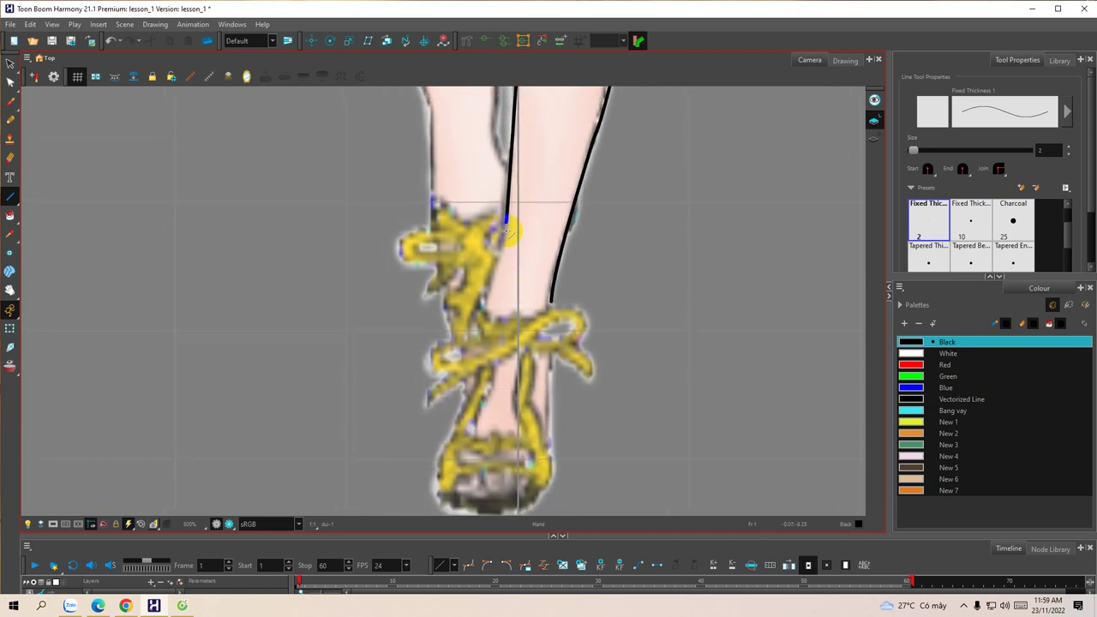
{"action": "mouse_move", "coordinate": [506, 220]}
{"action": "left_mouse_down"}
{"action": "mouse_move", "coordinate": [488, 295]}
{"action": "mouse_move", "coordinate": [511, 252]}
{"action": "mouse_move", "coordinate": [484, 254]}
{"action": "mouse_move", "coordinate": [486, 294]}
{"action": "mouse_move", "coordinate": [481, 280]}
{"action": "left_mouse_up"}
{"action": "left_click_drag", "start_coordinate": [502, 318], "coordinate": [463, 346]}
{"action": "left_click_drag", "start_coordinate": [555, 216], "coordinate": [534, 281]}
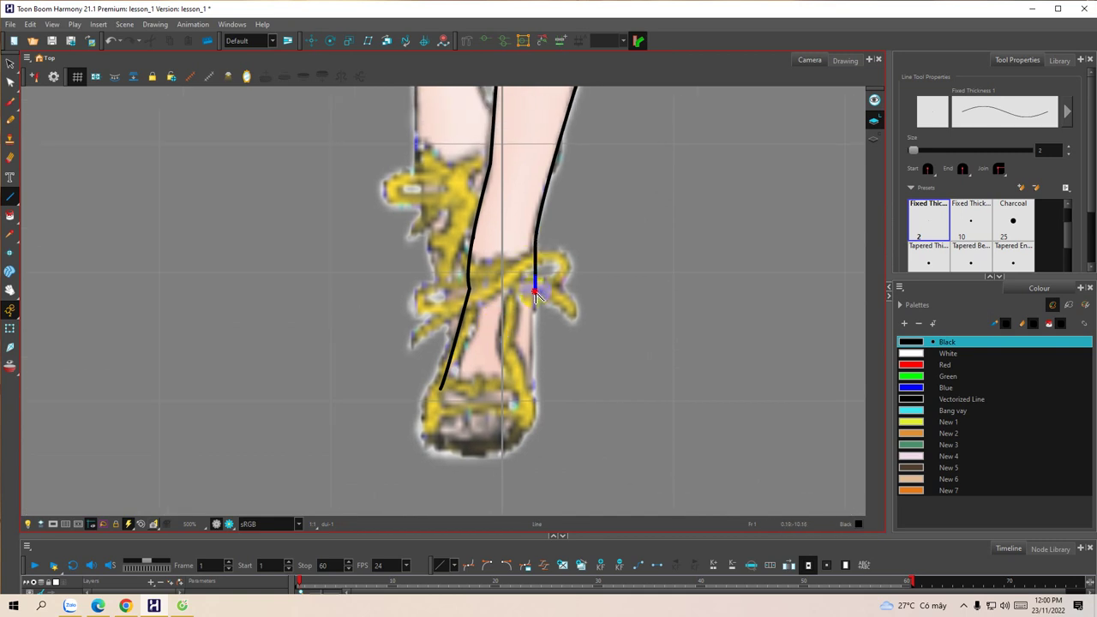
Step: Extend the outer edge down the foot and join both edges with a curved line above the toes
{"action": "scroll", "coordinate": [534, 291], "scroll_direction": "down", "scroll_amount": 2}
{"action": "left_click_drag", "start_coordinate": [534, 225], "coordinate": [529, 322]}
{"action": "scroll", "coordinate": [518, 315], "scroll_direction": "down", "scroll_amount": 1}
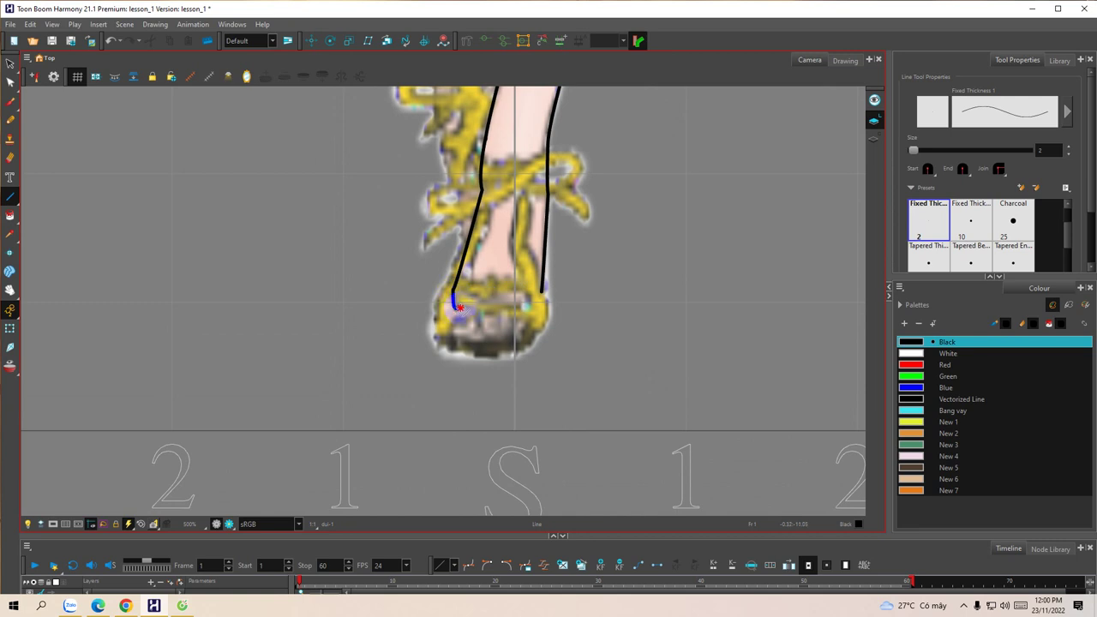
{"action": "mouse_move", "coordinate": [492, 313]}
{"action": "left_mouse_down"}
{"action": "mouse_move", "coordinate": [473, 322]}
{"action": "mouse_move", "coordinate": [510, 299]}
{"action": "left_mouse_up"}
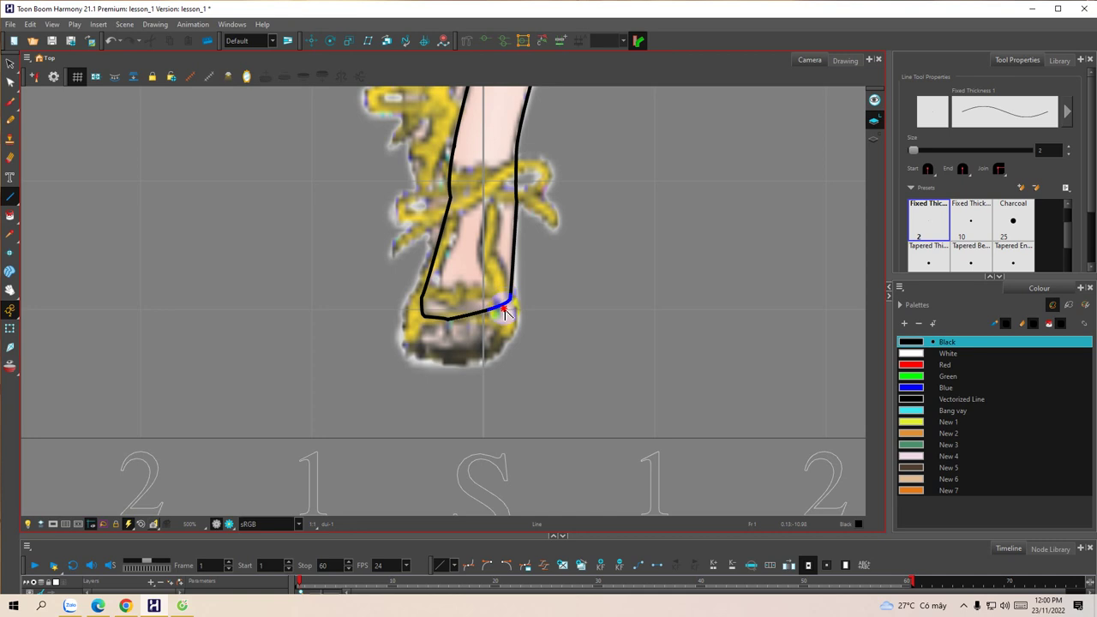
{"action": "left_click_drag", "start_coordinate": [485, 338], "coordinate": [502, 321]}
Step: Outline the toes as a row of small adjoining shapes below the foot's front line
{"action": "key", "text": "space"}
{"action": "left_click_drag", "start_coordinate": [439, 305], "coordinate": [437, 327]}
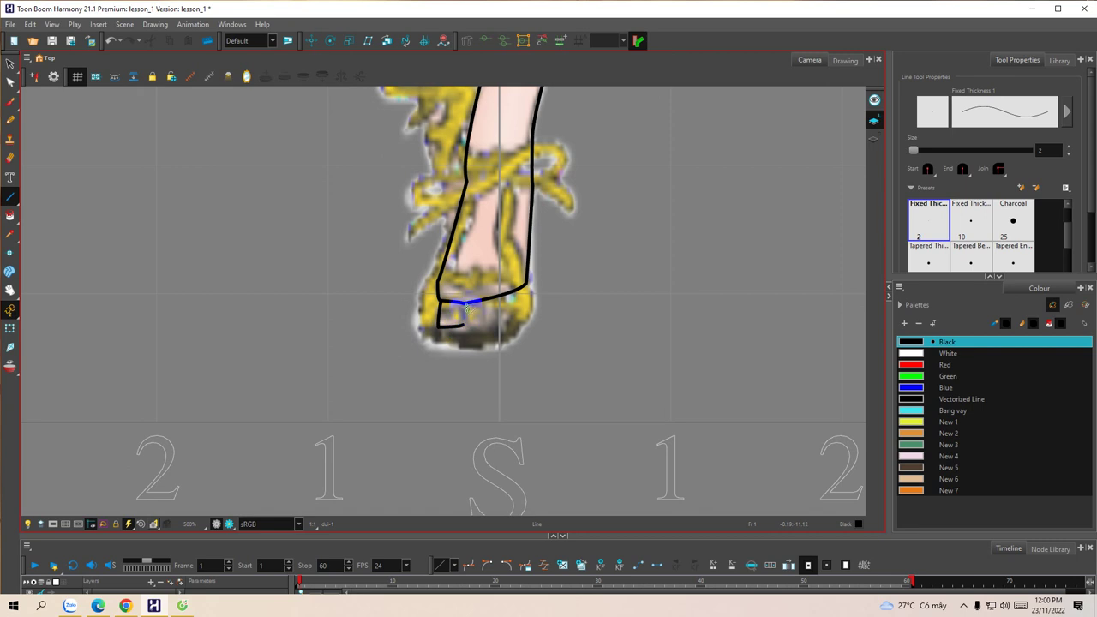
{"action": "key", "text": "space"}
{"action": "left_click_drag", "start_coordinate": [470, 326], "coordinate": [431, 299]}
{"action": "left_click_drag", "start_coordinate": [431, 299], "coordinate": [445, 324]}
{"action": "key", "text": "space"}
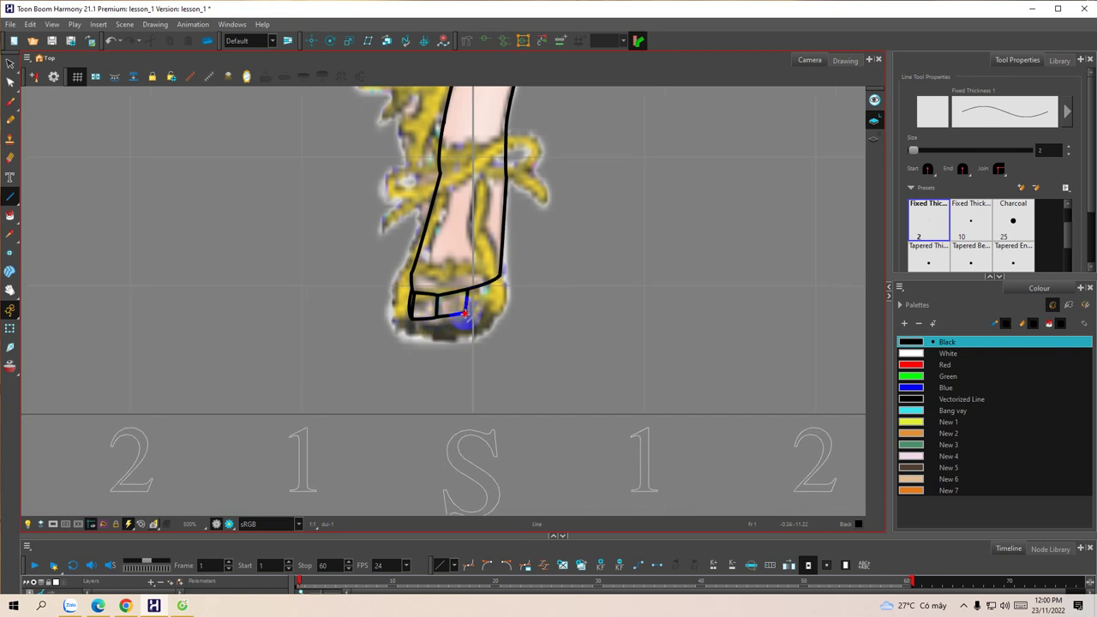
{"action": "left_click_drag", "start_coordinate": [487, 306], "coordinate": [471, 280]}
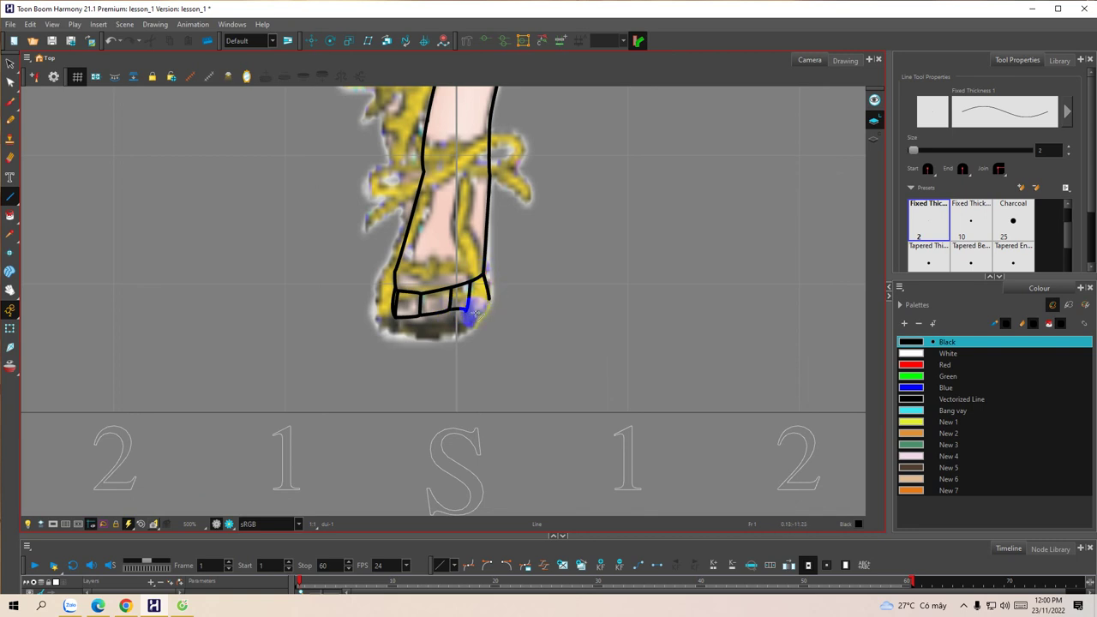
{"action": "left_click_drag", "start_coordinate": [468, 242], "coordinate": [483, 311]}
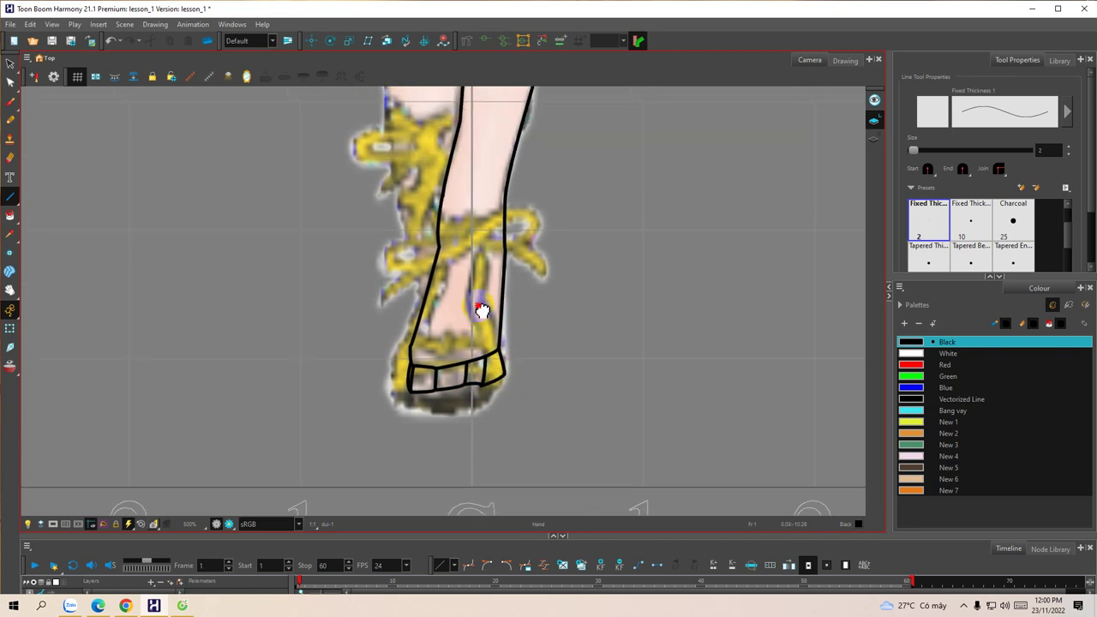
Step: Undo the lower-leg and foot outlines and the stray line on the calf, keeping the thigh
{"action": "left_click_drag", "start_coordinate": [483, 147], "coordinate": [472, 311]}
{"action": "left_click_drag", "start_coordinate": [493, 182], "coordinate": [491, 343]}
{"action": "left_click_drag", "start_coordinate": [525, 104], "coordinate": [506, 226]}
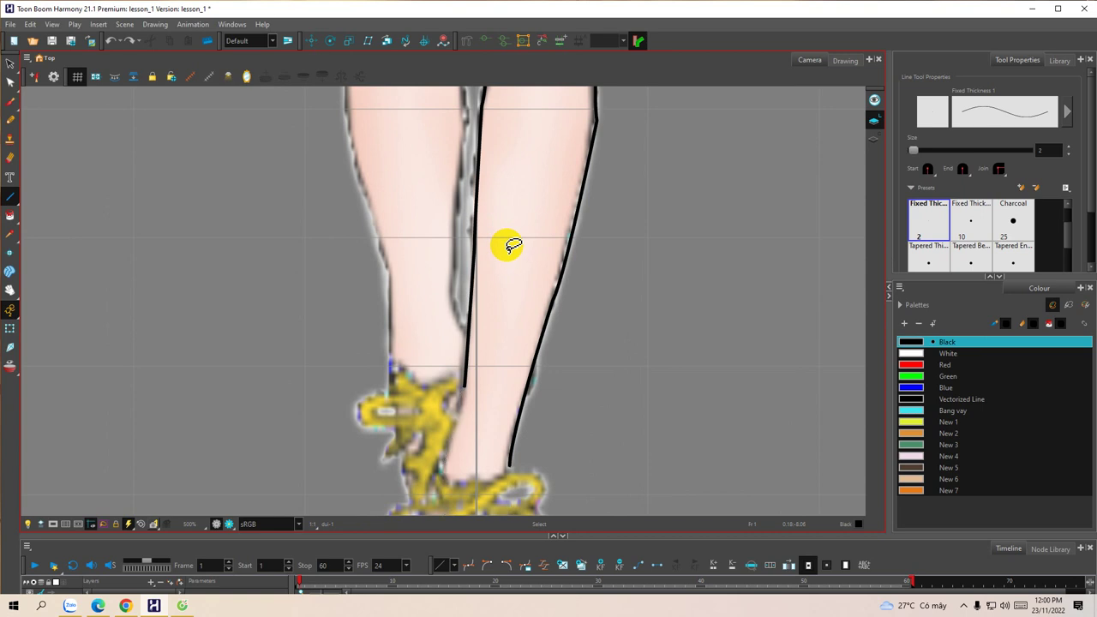
{"action": "key", "text": "Delete"}
{"action": "left_click_drag", "start_coordinate": [514, 243], "coordinate": [503, 361]}
{"action": "left_click_drag", "start_coordinate": [521, 245], "coordinate": [506, 326]}
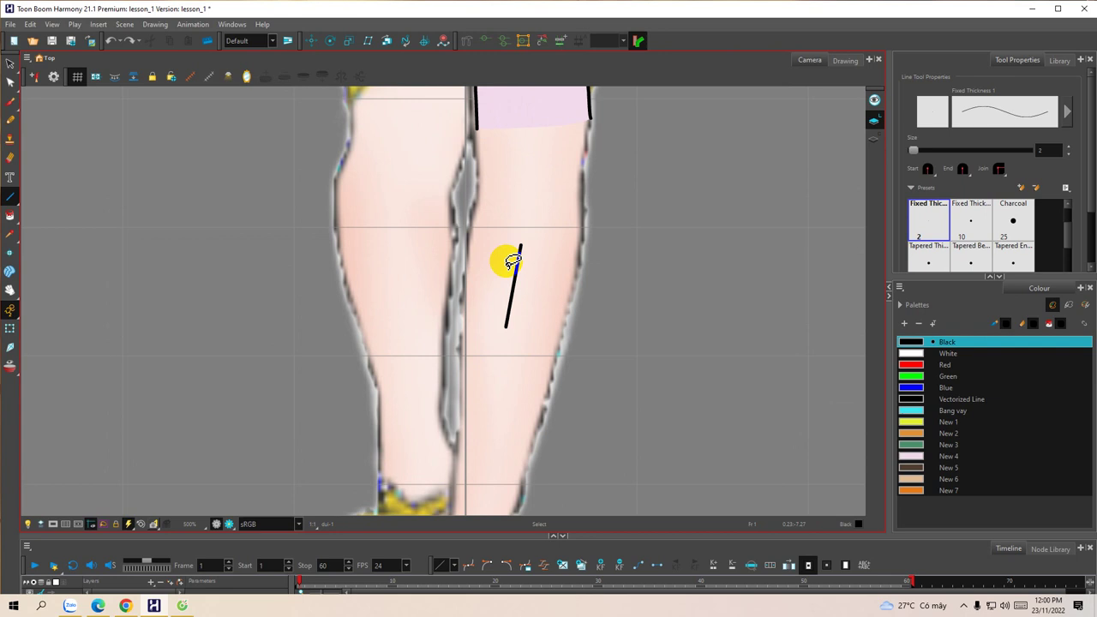
{"action": "key", "text": "ctrl+z"}
Step: Enlarge the timeline's layer list and make the chan layer active for tracing the lower leg
{"action": "left_click_drag", "start_coordinate": [328, 534], "coordinate": [318, 397]}
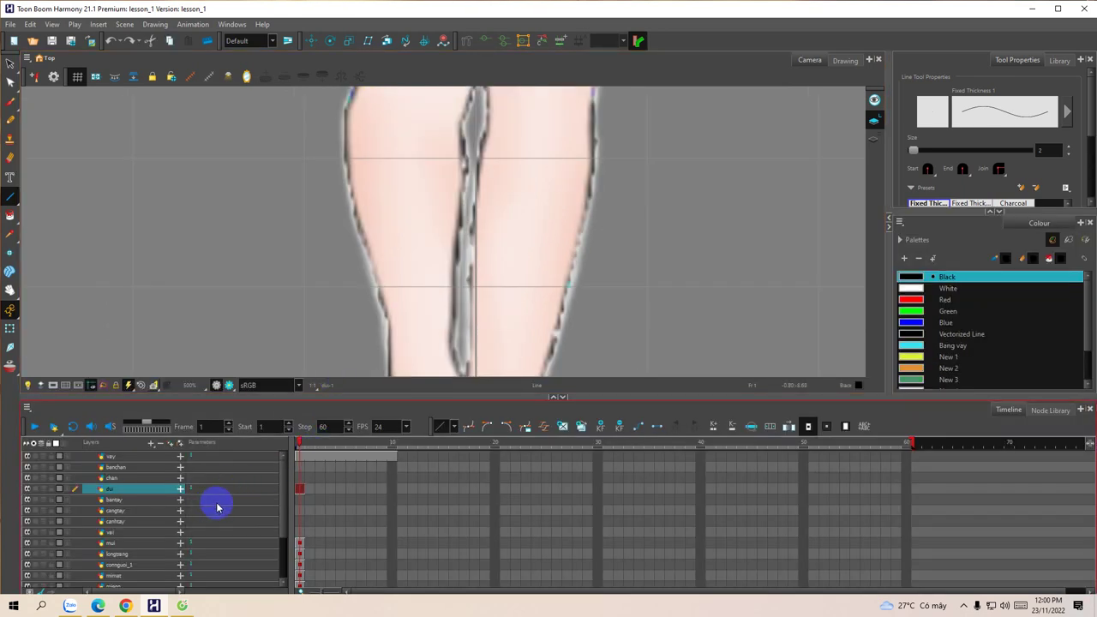
{"action": "left_click", "coordinate": [128, 480]}
{"action": "left_click_drag", "start_coordinate": [511, 190], "coordinate": [482, 335]}
{"action": "left_click_drag", "start_coordinate": [472, 229], "coordinate": [469, 212]}
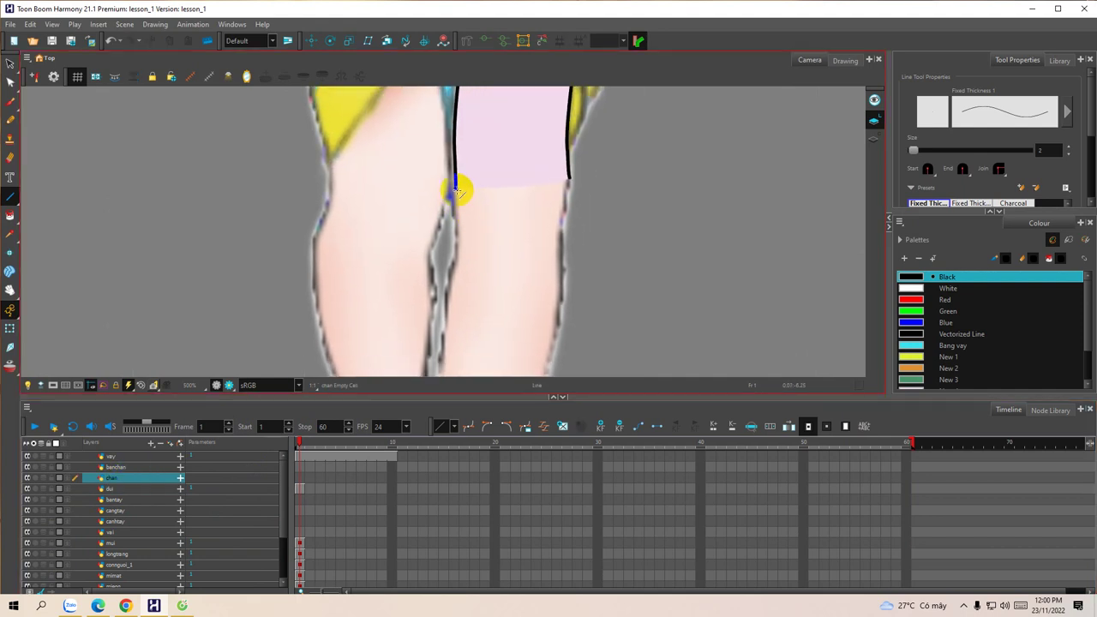
Step: Trace the inner and outer edges of the lower leg from the knee down to the ankle on the chan layer
{"action": "mouse_move", "coordinate": [457, 196]}
{"action": "left_mouse_down"}
{"action": "mouse_move", "coordinate": [454, 274]}
{"action": "mouse_move", "coordinate": [466, 254]}
{"action": "left_mouse_up"}
{"action": "mouse_move", "coordinate": [464, 289]}
{"action": "left_mouse_down"}
{"action": "mouse_move", "coordinate": [477, 196]}
{"action": "mouse_move", "coordinate": [457, 279]}
{"action": "mouse_move", "coordinate": [485, 189]}
{"action": "mouse_move", "coordinate": [460, 276]}
{"action": "left_mouse_up"}
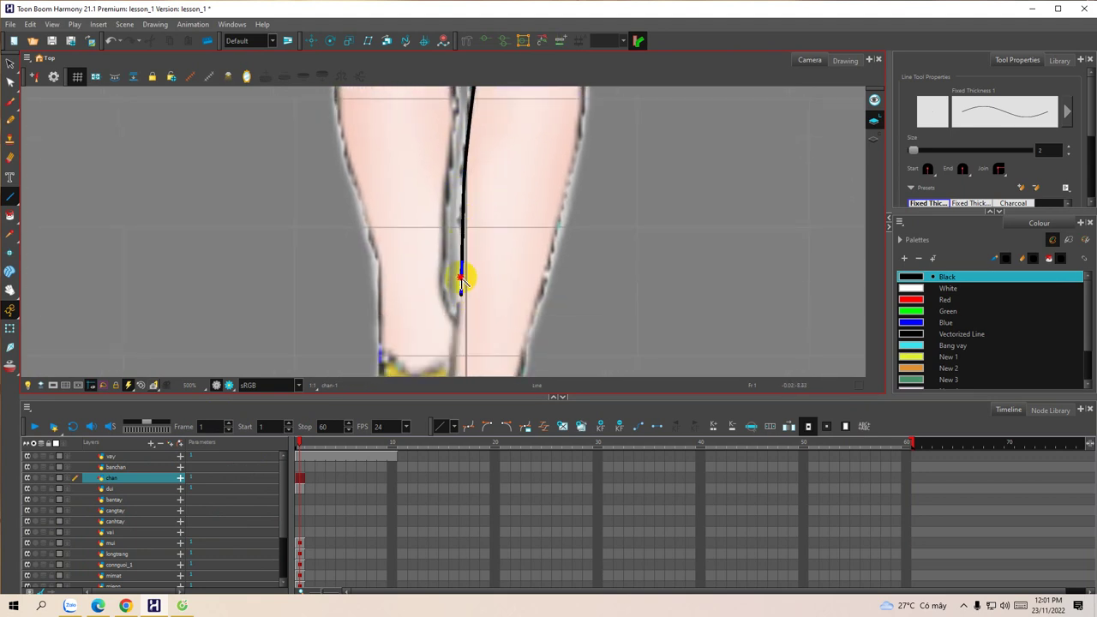
{"action": "left_click_drag", "start_coordinate": [514, 191], "coordinate": [478, 297]}
{"action": "mouse_move", "coordinate": [529, 139]}
{"action": "left_mouse_down"}
{"action": "mouse_move", "coordinate": [514, 255]}
{"action": "mouse_move", "coordinate": [529, 226]}
{"action": "left_mouse_up"}
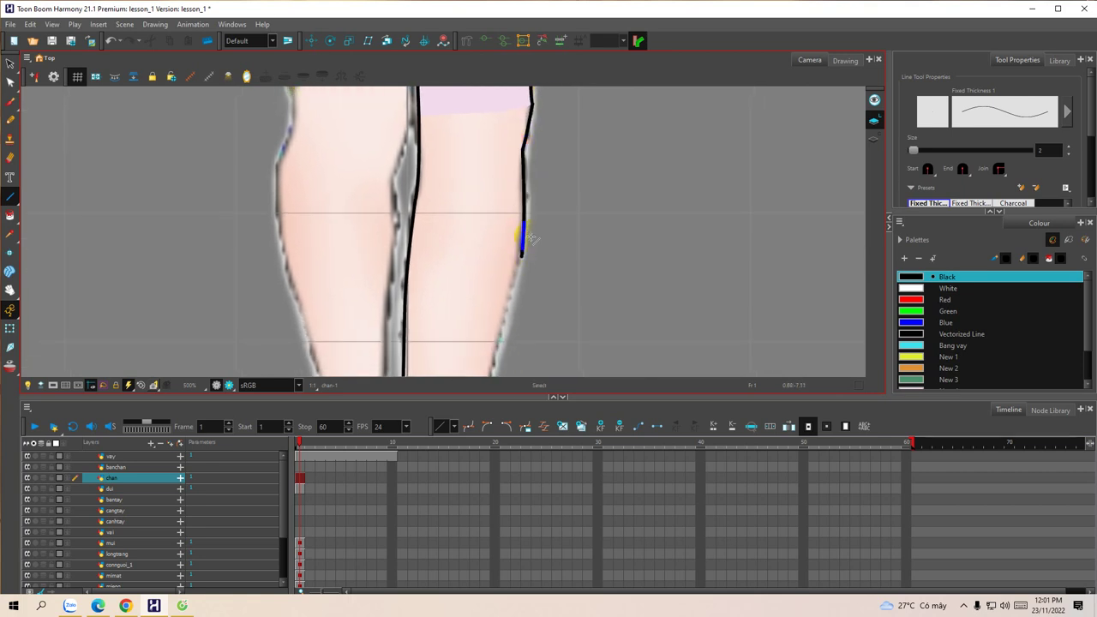
{"action": "scroll", "coordinate": [536, 231], "scroll_direction": "down", "scroll_amount": 4}
{"action": "left_click_drag", "start_coordinate": [539, 154], "coordinate": [539, 183]}
{"action": "mouse_move", "coordinate": [539, 183]}
{"action": "left_mouse_down"}
{"action": "mouse_move", "coordinate": [515, 274]}
{"action": "mouse_move", "coordinate": [539, 181]}
{"action": "mouse_move", "coordinate": [503, 284]}
{"action": "mouse_move", "coordinate": [516, 214]}
{"action": "mouse_move", "coordinate": [494, 305]}
{"action": "mouse_move", "coordinate": [491, 293]}
{"action": "left_mouse_up"}
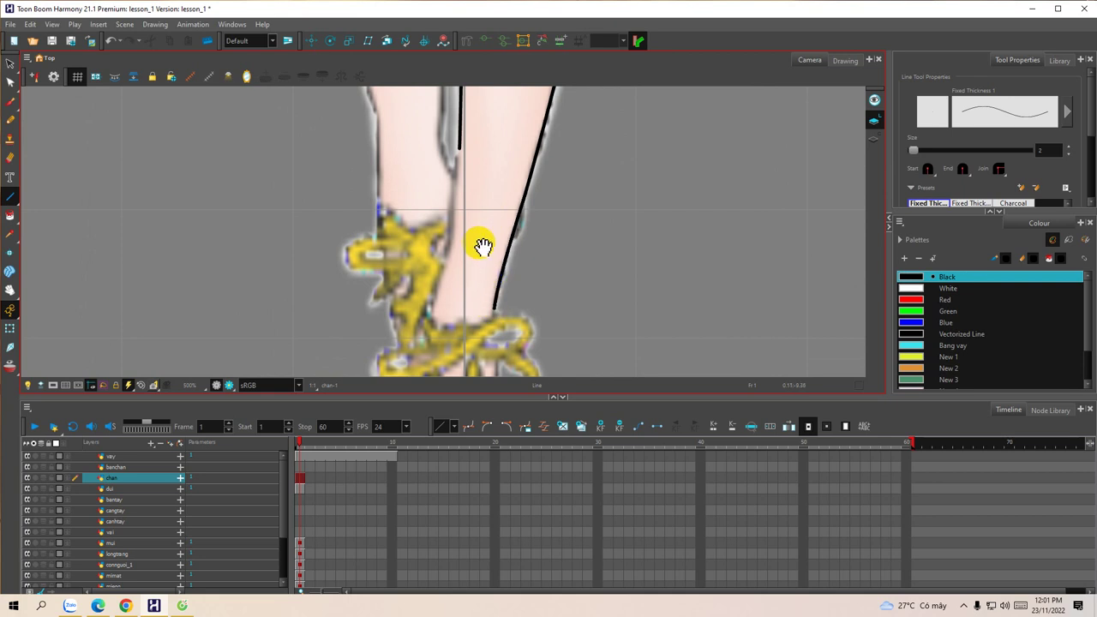
{"action": "left_click_drag", "start_coordinate": [471, 185], "coordinate": [498, 215]}
{"action": "left_click_drag", "start_coordinate": [484, 178], "coordinate": [481, 269]}
Step: Trace the foot's inner edge below the ankle and start the front line above the toes
{"action": "scroll", "coordinate": [493, 240], "scroll_direction": "down", "scroll_amount": 4}
{"action": "mouse_move", "coordinate": [495, 181]}
{"action": "left_mouse_down"}
{"action": "mouse_move", "coordinate": [476, 272]}
{"action": "mouse_move", "coordinate": [501, 199]}
{"action": "mouse_move", "coordinate": [476, 267]}
{"action": "mouse_move", "coordinate": [495, 237]}
{"action": "mouse_move", "coordinate": [478, 242]}
{"action": "mouse_move", "coordinate": [463, 272]}
{"action": "mouse_move", "coordinate": [479, 244]}
{"action": "left_mouse_up"}
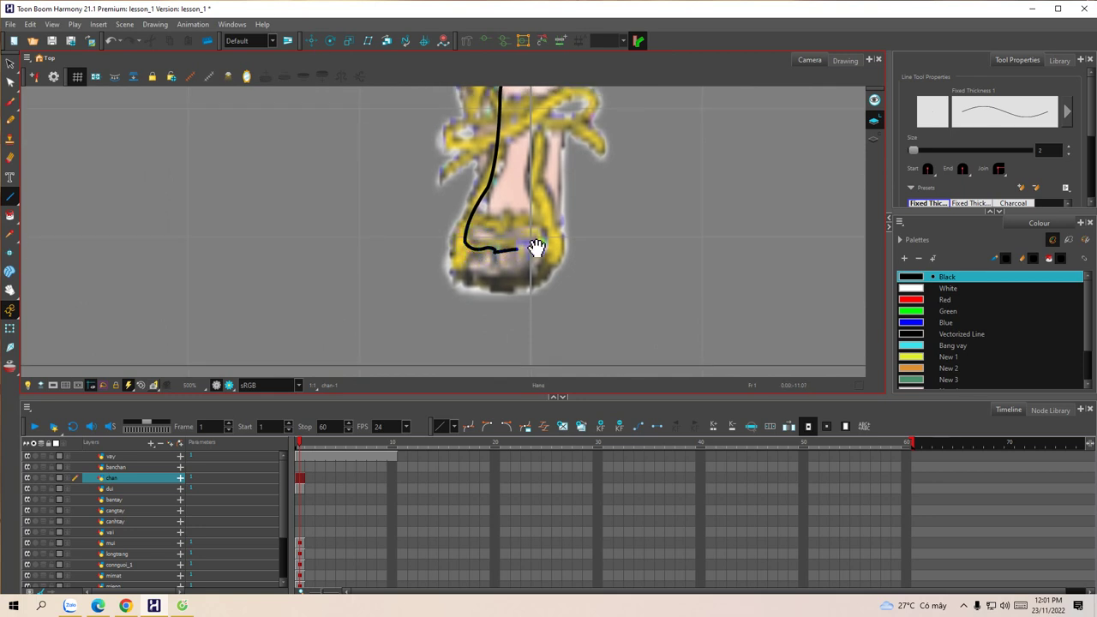
{"action": "left_click_drag", "start_coordinate": [536, 247], "coordinate": [515, 268]}
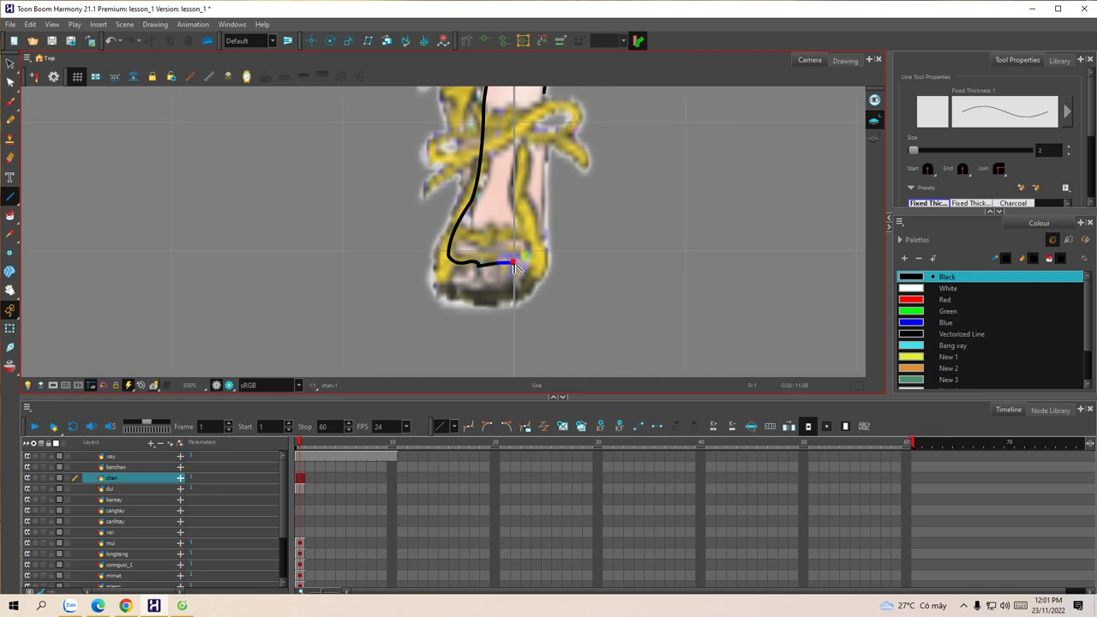
Step: Continue the outer edge from the ankle down the foot and join it to the front line above the toes
{"action": "left_click_drag", "start_coordinate": [541, 246], "coordinate": [528, 284]}
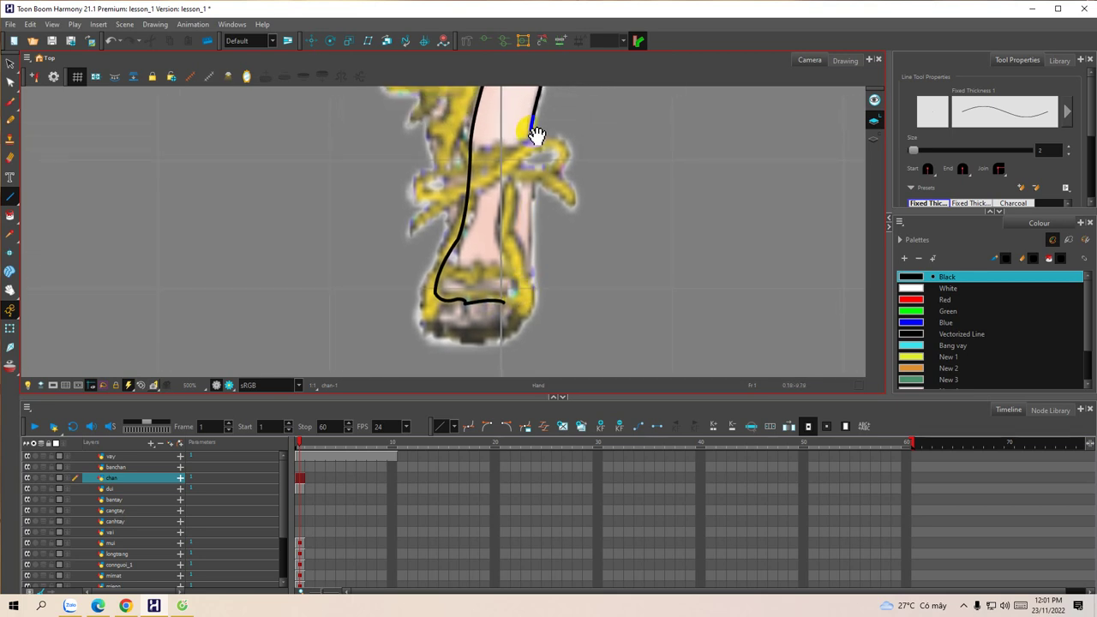
{"action": "left_click_drag", "start_coordinate": [531, 128], "coordinate": [529, 158]}
{"action": "left_click_drag", "start_coordinate": [529, 159], "coordinate": [530, 178]}
{"action": "left_click_drag", "start_coordinate": [533, 211], "coordinate": [529, 163]}
{"action": "left_click_drag", "start_coordinate": [529, 163], "coordinate": [528, 210]}
{"action": "mouse_move", "coordinate": [525, 244]}
{"action": "left_mouse_down"}
{"action": "mouse_move", "coordinate": [528, 201]}
{"action": "mouse_move", "coordinate": [527, 245]}
{"action": "mouse_move", "coordinate": [536, 235]}
{"action": "left_mouse_up"}
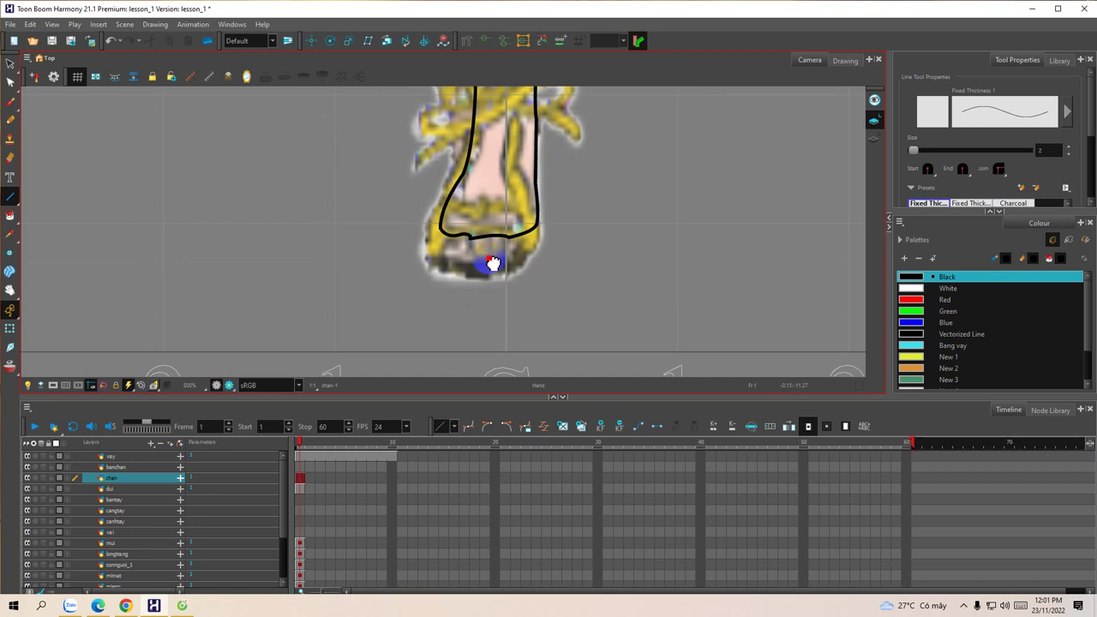
Step: Outline the toes below the foot's front line, with a dividing line beside the big toe
{"action": "left_click_drag", "start_coordinate": [492, 263], "coordinate": [516, 256]}
{"action": "left_click_drag", "start_coordinate": [467, 224], "coordinate": [467, 226]}
{"action": "left_click_drag", "start_coordinate": [467, 229], "coordinate": [470, 254]}
{"action": "left_click_drag", "start_coordinate": [470, 255], "coordinate": [497, 254]}
{"action": "mouse_move", "coordinate": [497, 255]}
{"action": "left_mouse_down"}
{"action": "mouse_move", "coordinate": [515, 255]}
{"action": "mouse_move", "coordinate": [511, 268]}
{"action": "left_mouse_up"}
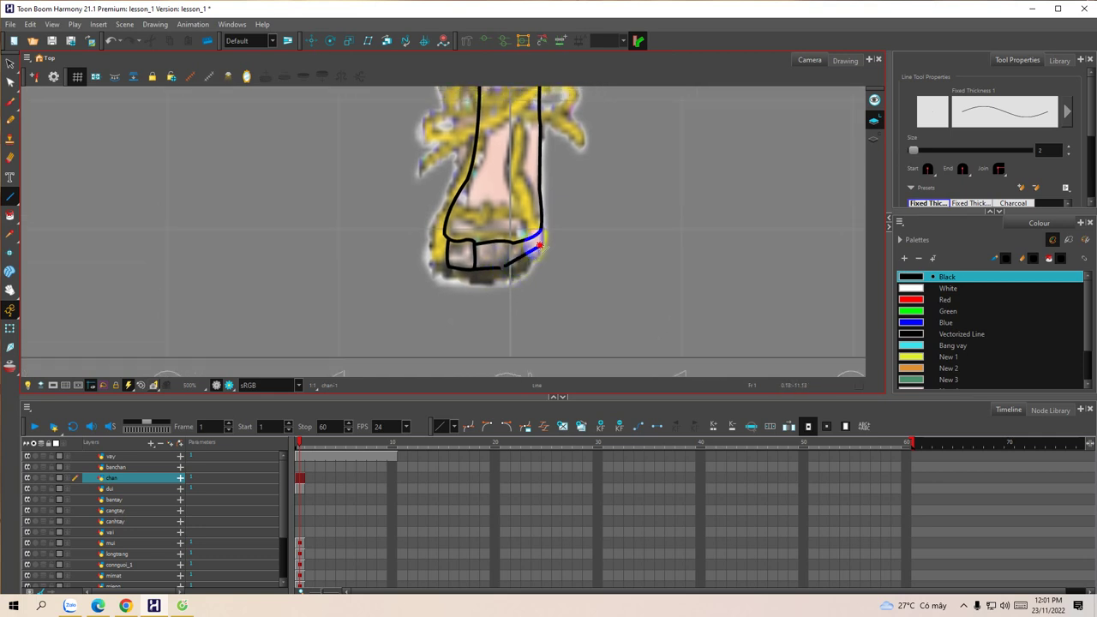
Step: Undo the toe and foot outlines back to the ankle
{"action": "left_click_drag", "start_coordinate": [528, 228], "coordinate": [529, 296]}
{"action": "left_click_drag", "start_coordinate": [531, 201], "coordinate": [512, 330]}
{"action": "left_click_drag", "start_coordinate": [533, 129], "coordinate": [507, 296]}
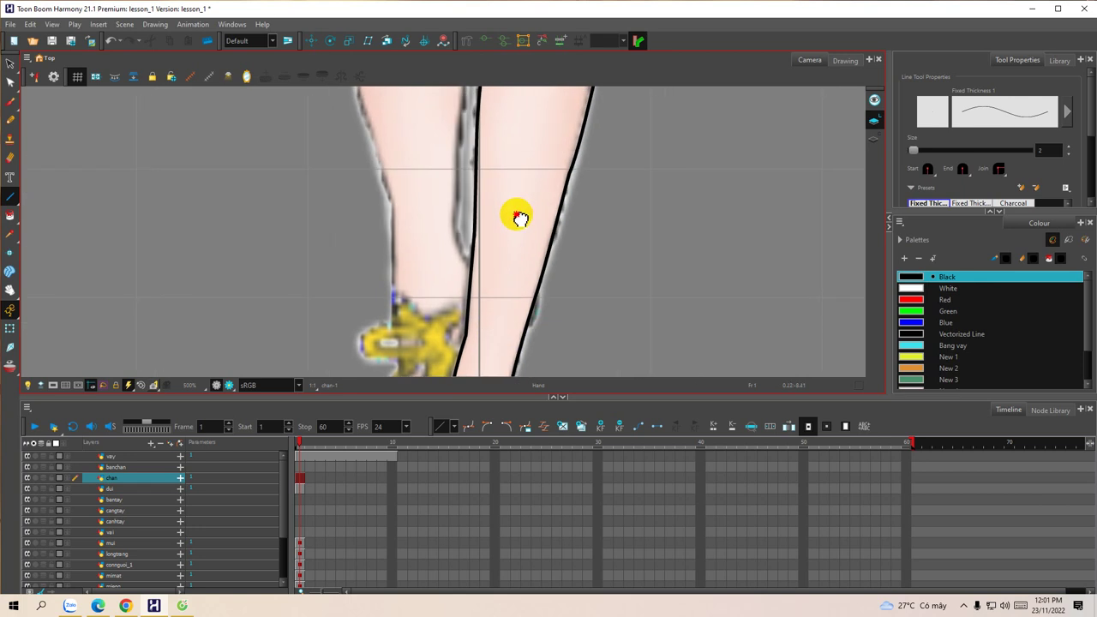
{"action": "left_click_drag", "start_coordinate": [527, 195], "coordinate": [514, 283]}
{"action": "left_click_drag", "start_coordinate": [516, 224], "coordinate": [532, 127]}
{"action": "left_click_drag", "start_coordinate": [519, 216], "coordinate": [540, 94]}
{"action": "left_click_drag", "start_coordinate": [519, 250], "coordinate": [533, 161]}
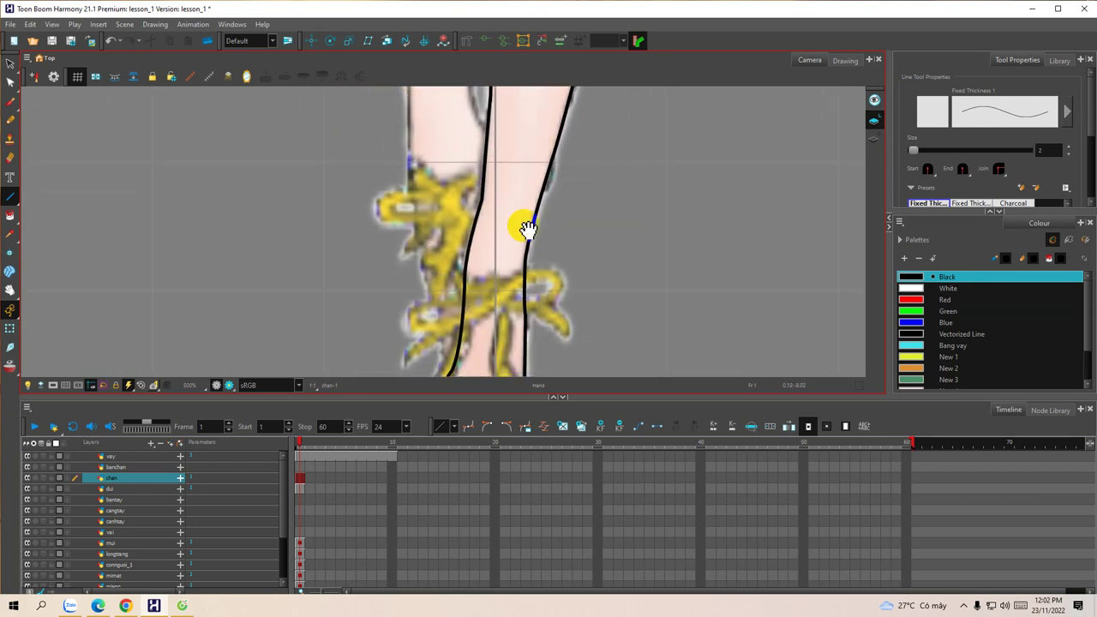
{"action": "scroll", "coordinate": [525, 223], "scroll_direction": "down", "scroll_amount": 6}
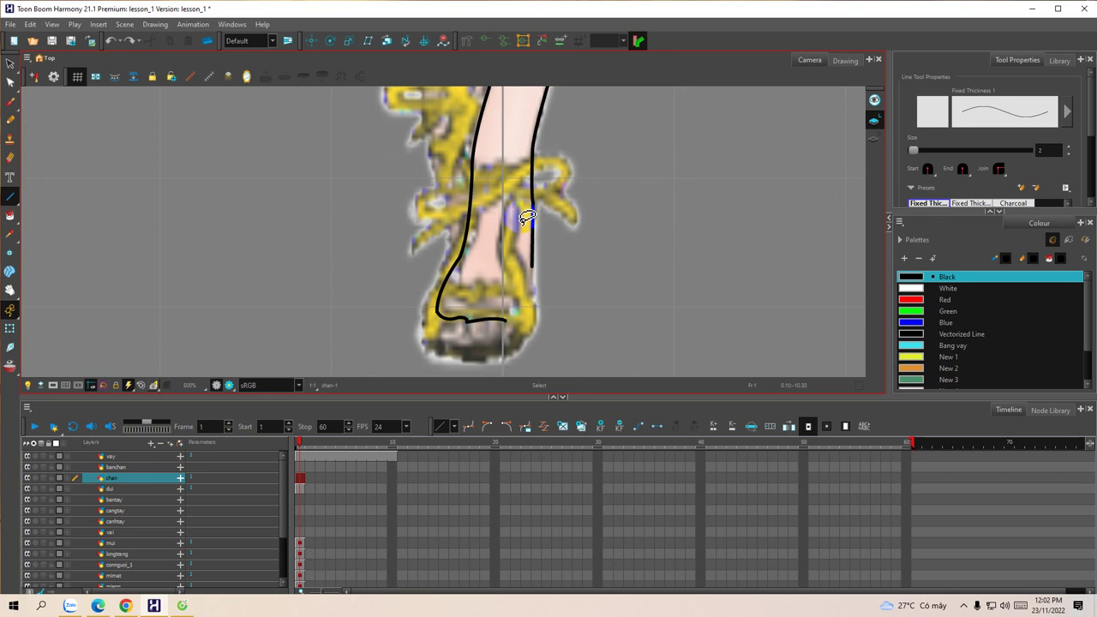
{"action": "key", "text": "ctrl+z"}
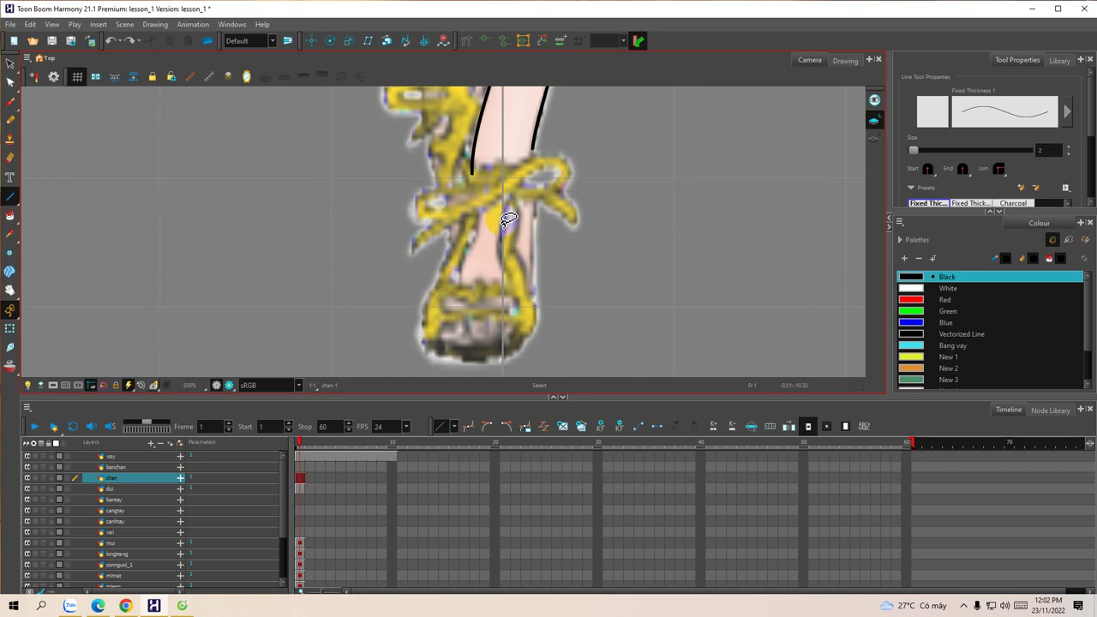
Step: Extend both leg edges straight down past the ankle ribbon and close the lower end with a nearly horizontal line
{"action": "mouse_move", "coordinate": [502, 189]}
{"action": "left_mouse_down"}
{"action": "mouse_move", "coordinate": [505, 289]}
{"action": "mouse_move", "coordinate": [465, 294]}
{"action": "mouse_move", "coordinate": [460, 318]}
{"action": "mouse_move", "coordinate": [477, 324]}
{"action": "mouse_move", "coordinate": [458, 281]}
{"action": "mouse_move", "coordinate": [515, 275]}
{"action": "left_mouse_up"}
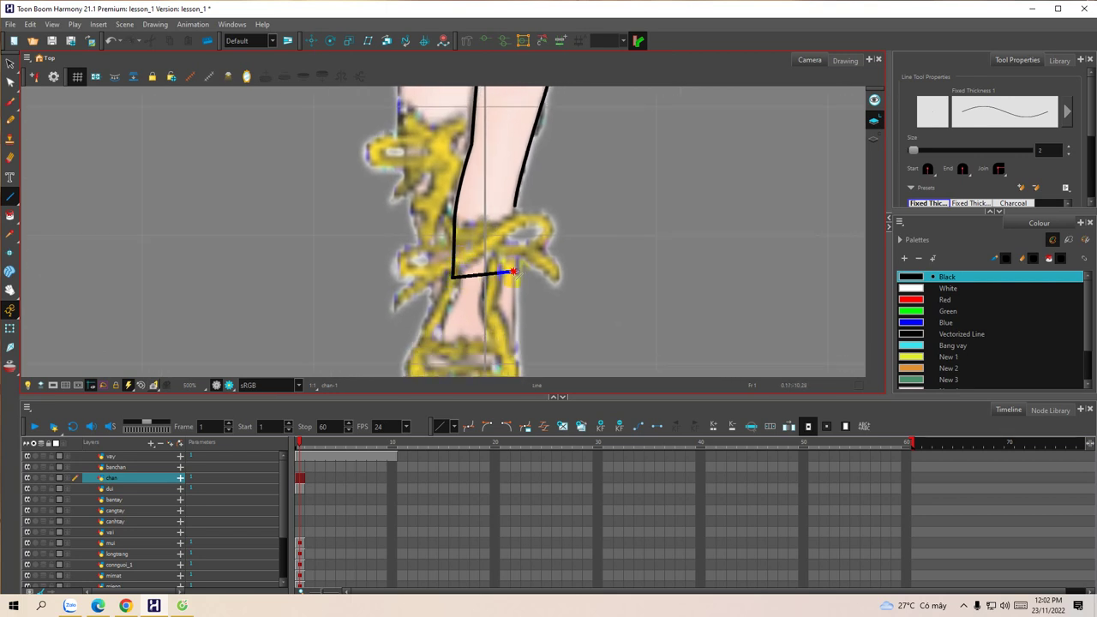
{"action": "scroll", "coordinate": [512, 204], "scroll_direction": "up", "scroll_amount": 1}
{"action": "left_click_drag", "start_coordinate": [514, 205], "coordinate": [517, 294]}
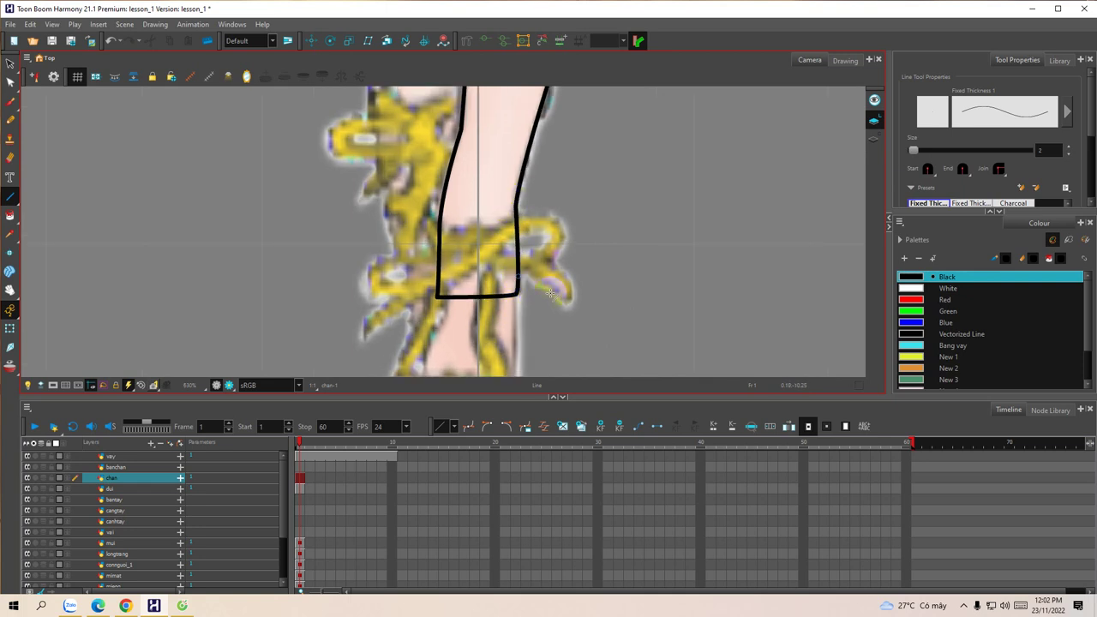
{"action": "left_click", "coordinate": [963, 605]}
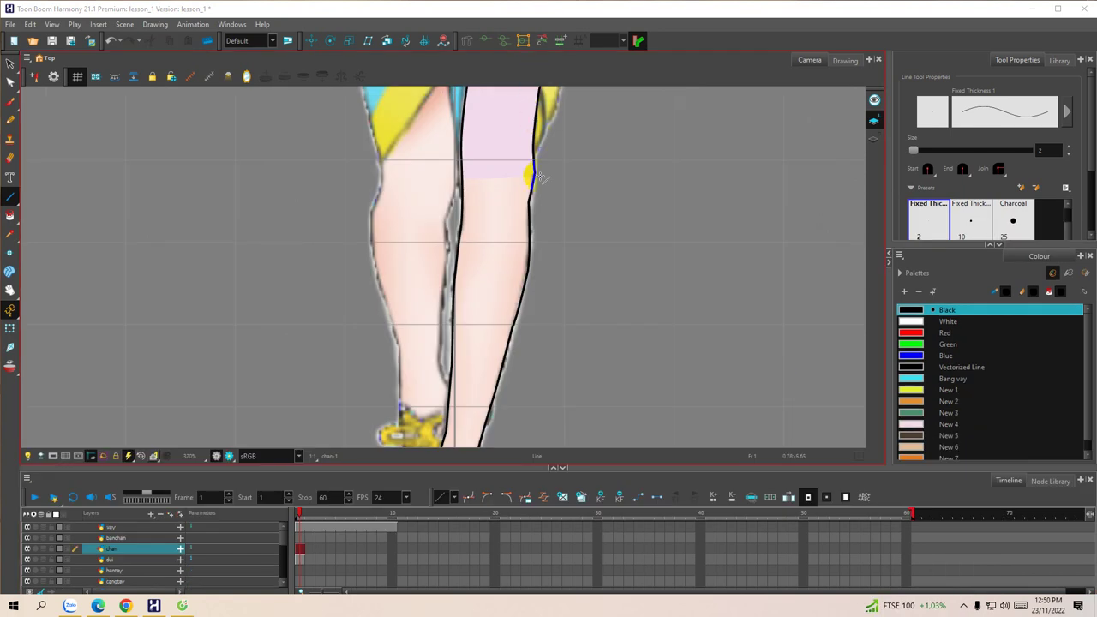
{"action": "left_click", "coordinate": [495, 207]}
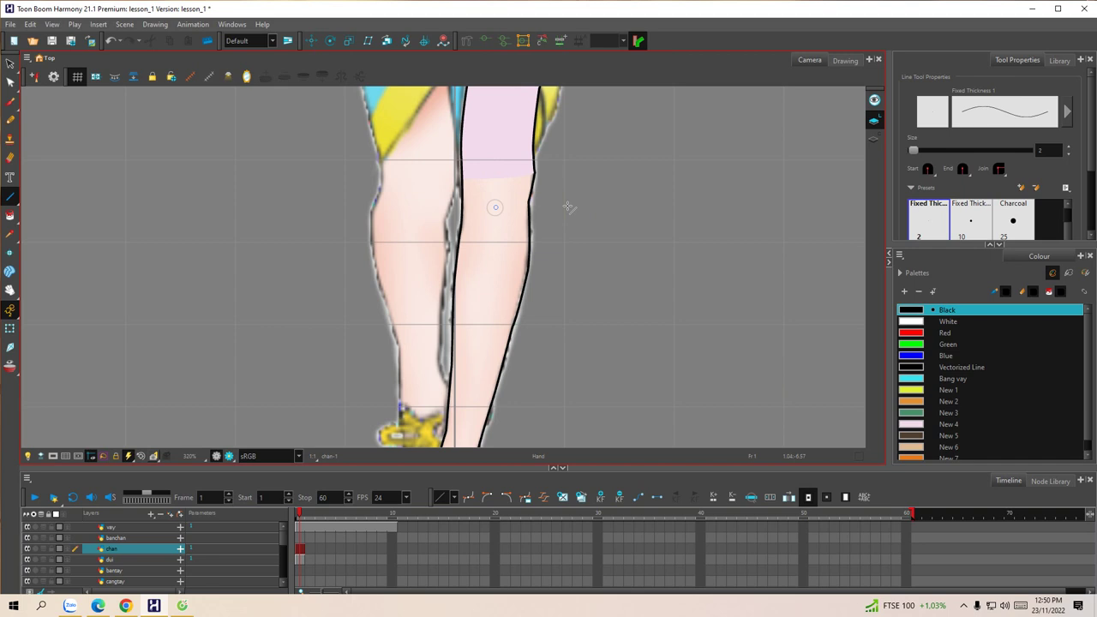
Step: Close the lower leg's upper end with an upward-curving line across the knee and save the scene
{"action": "mouse_move", "coordinate": [564, 201]}
{"action": "left_mouse_down"}
{"action": "mouse_move", "coordinate": [585, 223]}
{"action": "mouse_move", "coordinate": [575, 218]}
{"action": "left_mouse_up"}
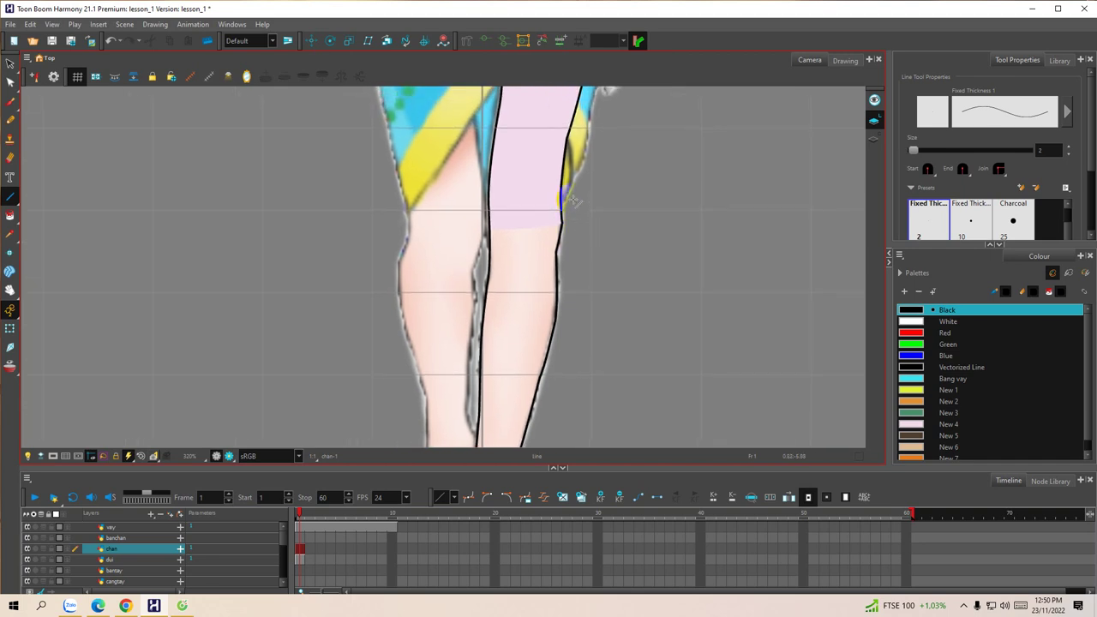
{"action": "scroll", "coordinate": [570, 203], "scroll_direction": "up", "scroll_amount": 2}
{"action": "left_click_drag", "start_coordinate": [573, 230], "coordinate": [500, 213]}
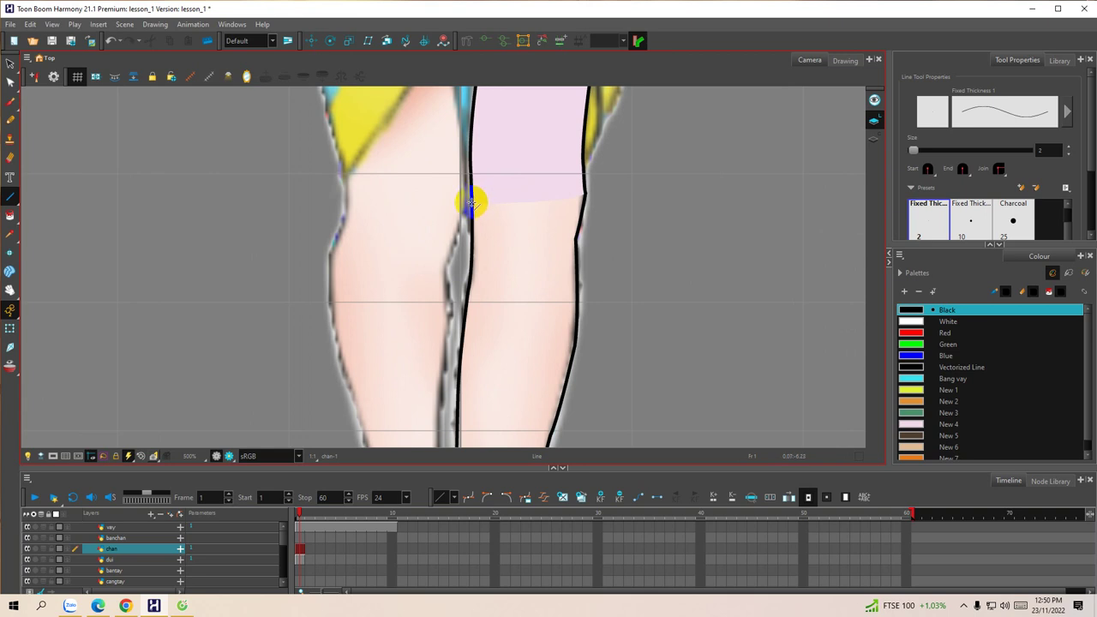
{"action": "left_click_drag", "start_coordinate": [572, 209], "coordinate": [574, 212]}
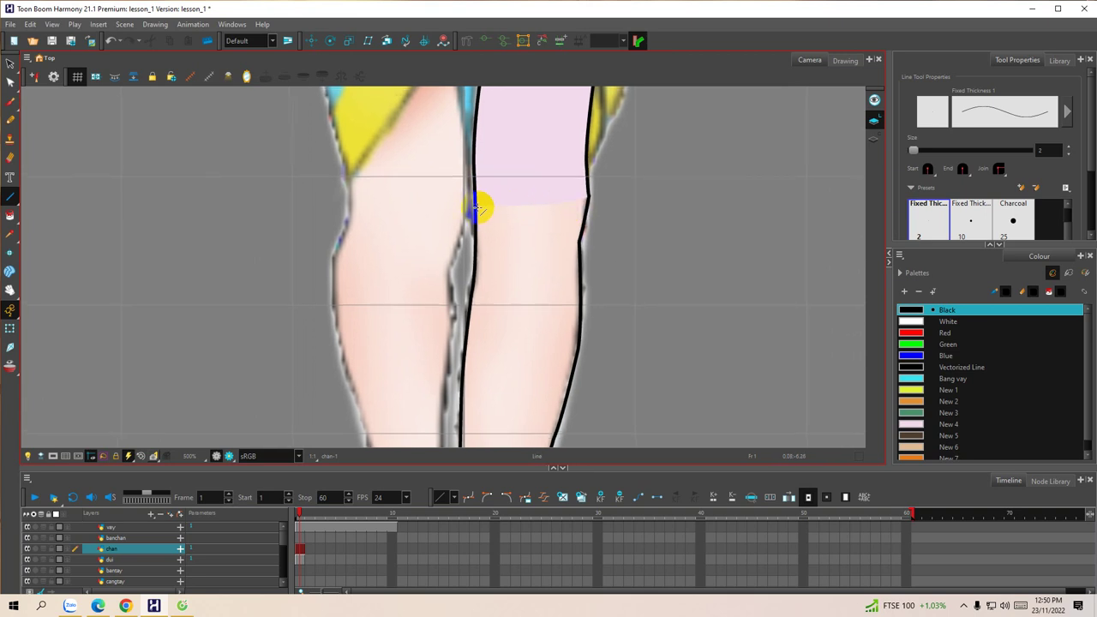
{"action": "left_click_drag", "start_coordinate": [477, 206], "coordinate": [565, 188]}
{"action": "left_click_drag", "start_coordinate": [528, 250], "coordinate": [522, 211]}
{"action": "key", "text": "ctrl+s"}
{"action": "left_click_drag", "start_coordinate": [522, 213], "coordinate": [522, 195]}
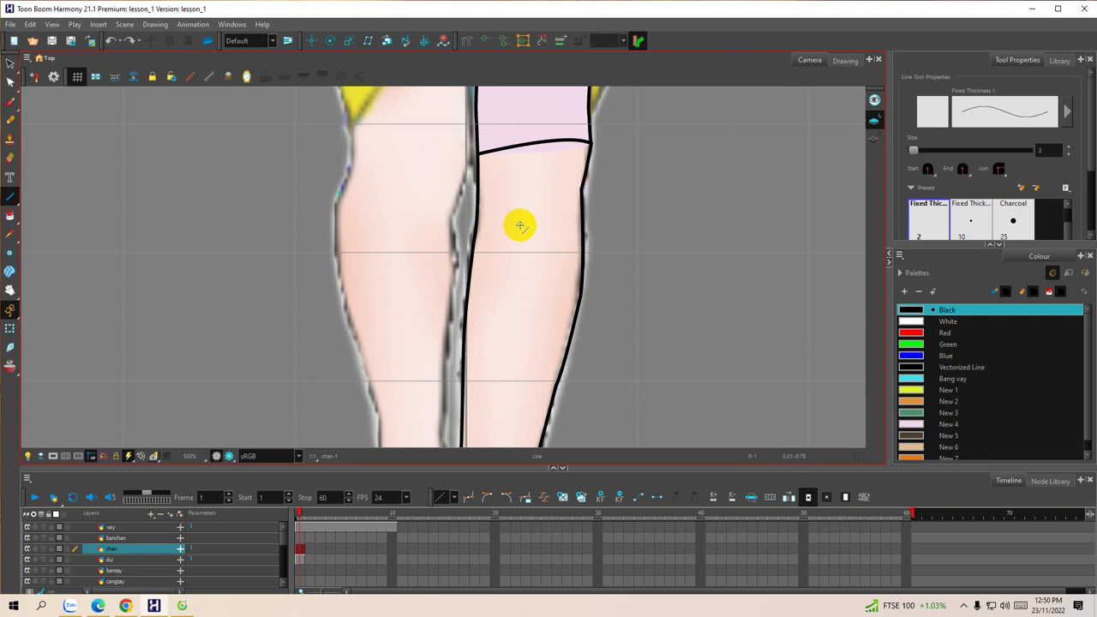
Step: Fill the closed lower-leg shape with the New 4 colour using the Paint tool
{"action": "key", "text": "alt+i"}
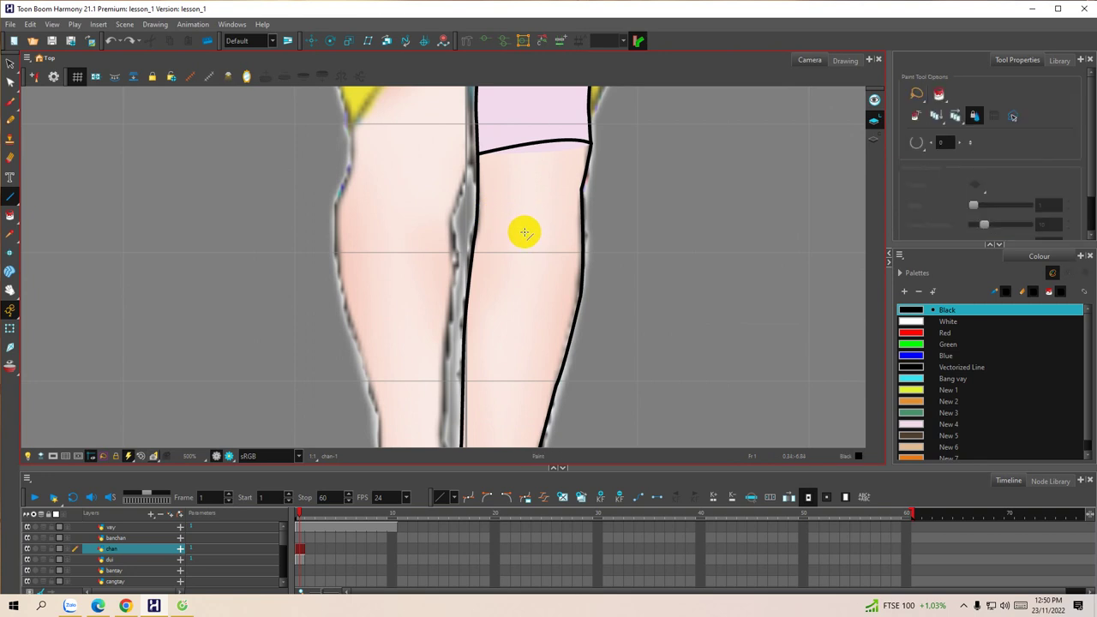
{"action": "left_click", "coordinate": [525, 230]}
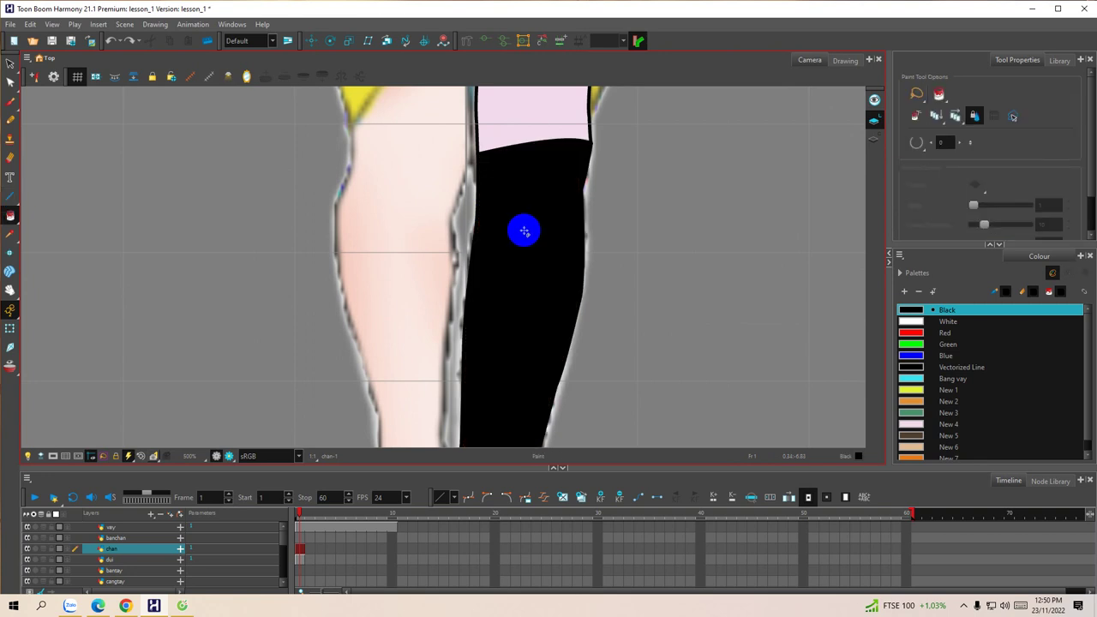
{"action": "key", "text": "ctrl+z"}
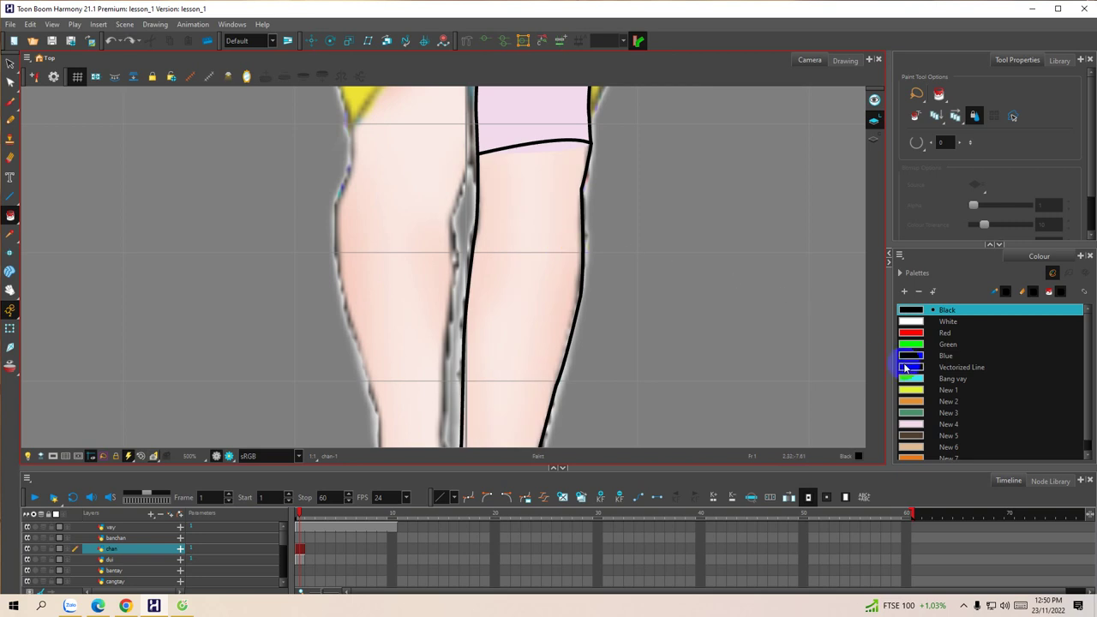
{"action": "scroll", "coordinate": [1086, 377], "scroll_direction": "down", "scroll_amount": 1}
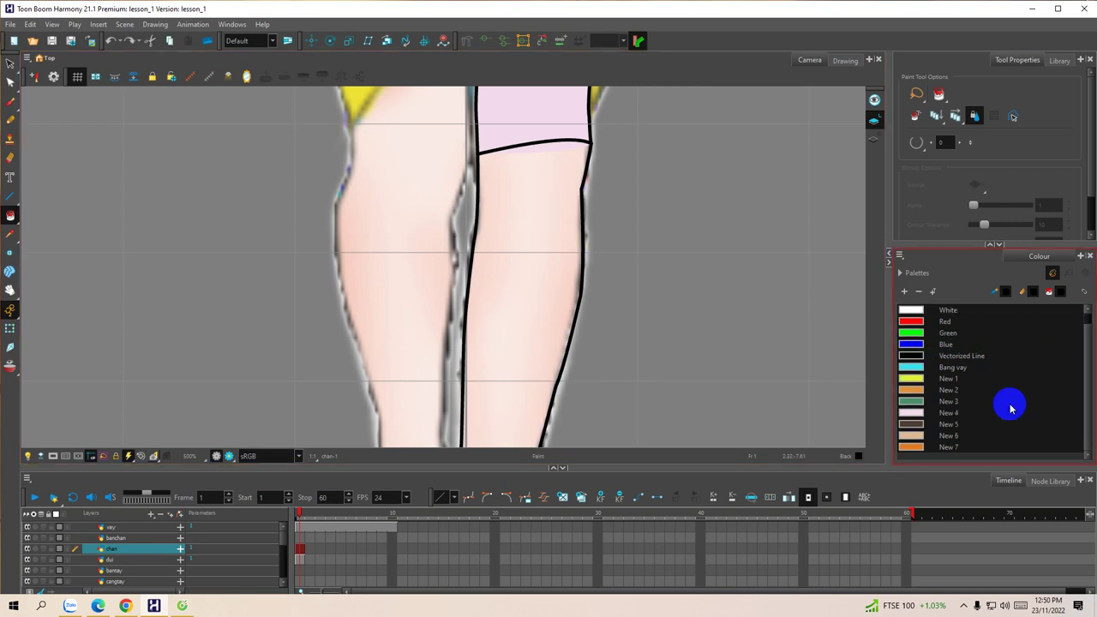
{"action": "left_click", "coordinate": [931, 412]}
{"action": "left_click", "coordinate": [532, 304]}
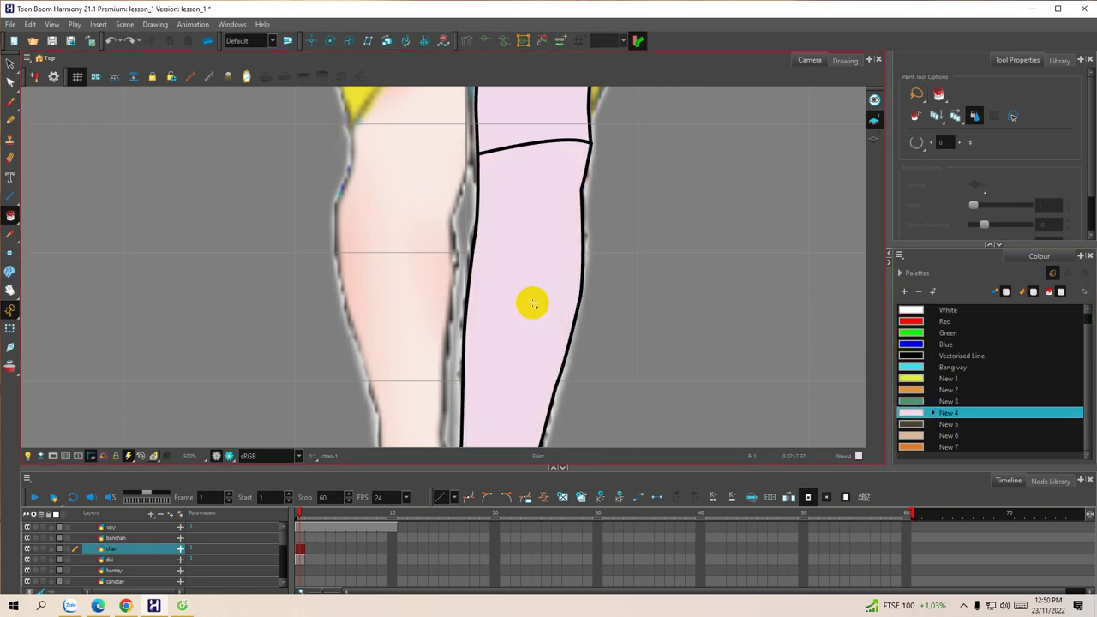
{"action": "mouse_move", "coordinate": [536, 308]}
{"action": "left_mouse_down"}
{"action": "mouse_move", "coordinate": [553, 252]}
{"action": "mouse_move", "coordinate": [535, 304]}
{"action": "left_mouse_up"}
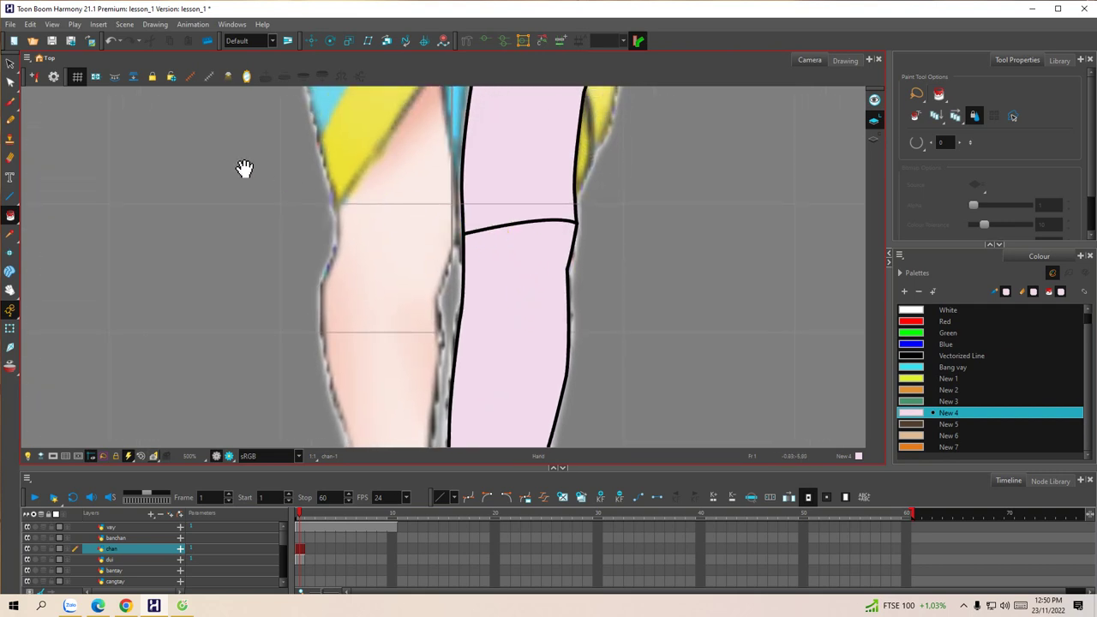
Step: Delete the curved line across the knee between the thigh and the lower leg
{"action": "left_click", "coordinate": [10, 81]}
{"action": "left_click", "coordinate": [526, 224]}
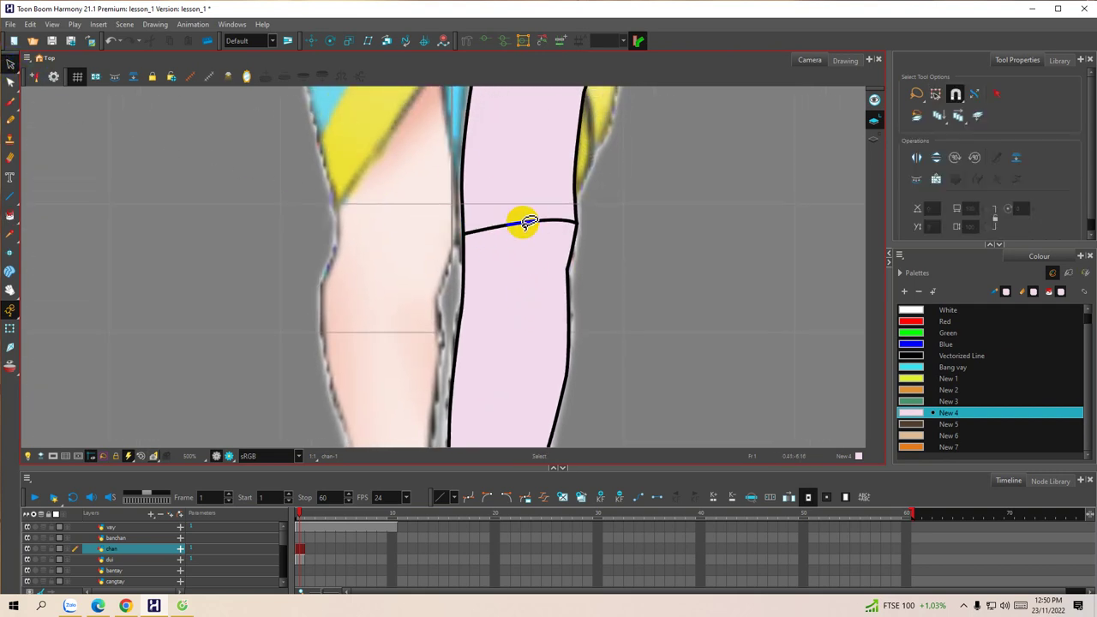
{"action": "left_click", "coordinate": [524, 223]}
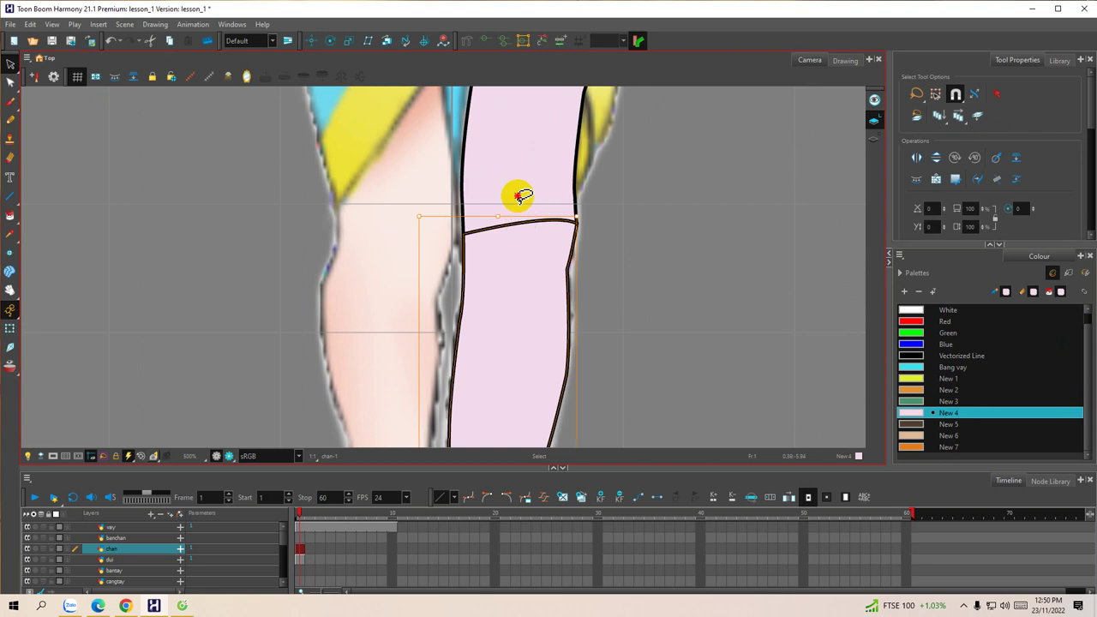
{"action": "left_click", "coordinate": [521, 196]}
{"action": "left_click", "coordinate": [519, 225]}
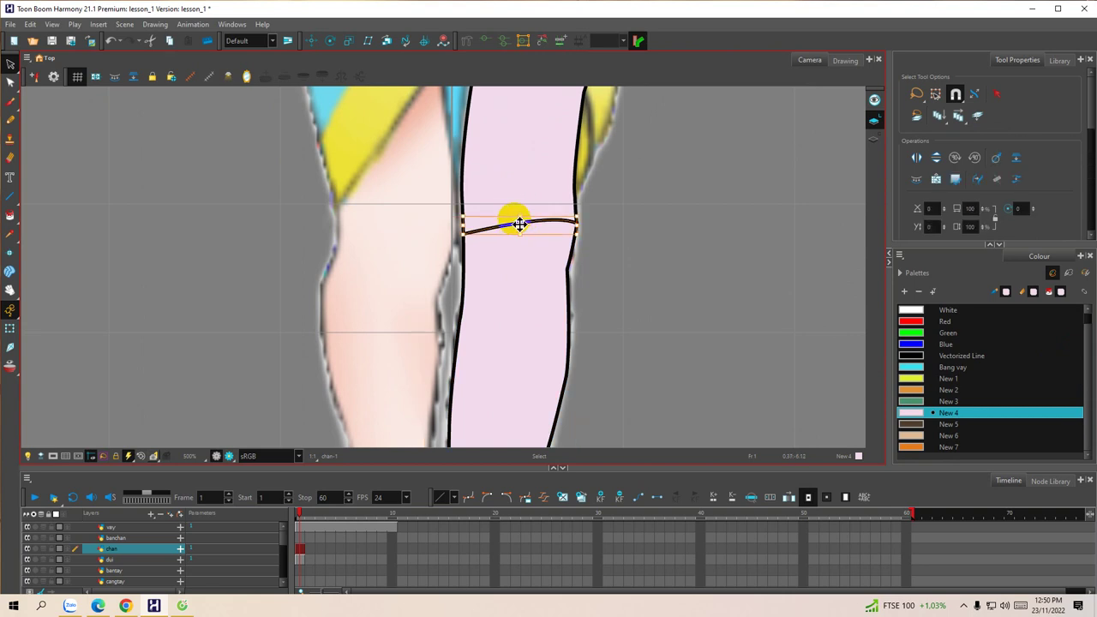
{"action": "key", "text": "Delete"}
Step: Select the first frame of the banchan layer for tracing the foot
{"action": "left_click_drag", "start_coordinate": [503, 302], "coordinate": [508, 196]}
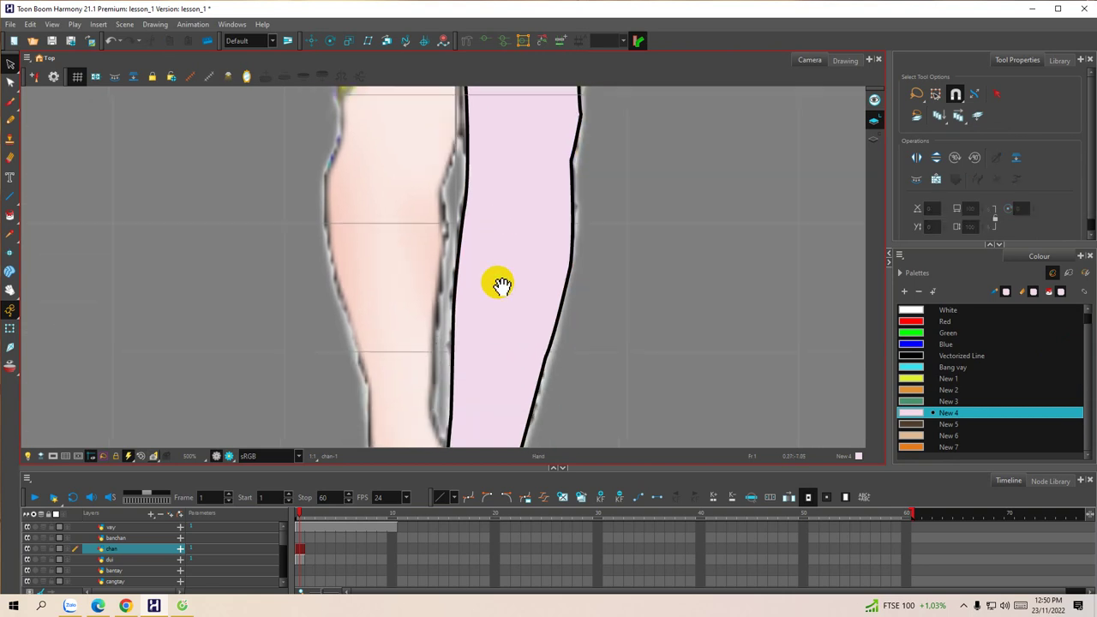
{"action": "left_click_drag", "start_coordinate": [500, 284], "coordinate": [509, 179]}
{"action": "left_click_drag", "start_coordinate": [508, 255], "coordinate": [517, 208]}
{"action": "mouse_move", "coordinate": [499, 367]}
{"action": "left_mouse_down"}
{"action": "mouse_move", "coordinate": [514, 228]}
{"action": "mouse_move", "coordinate": [512, 248]}
{"action": "mouse_move", "coordinate": [497, 230]}
{"action": "left_mouse_up"}
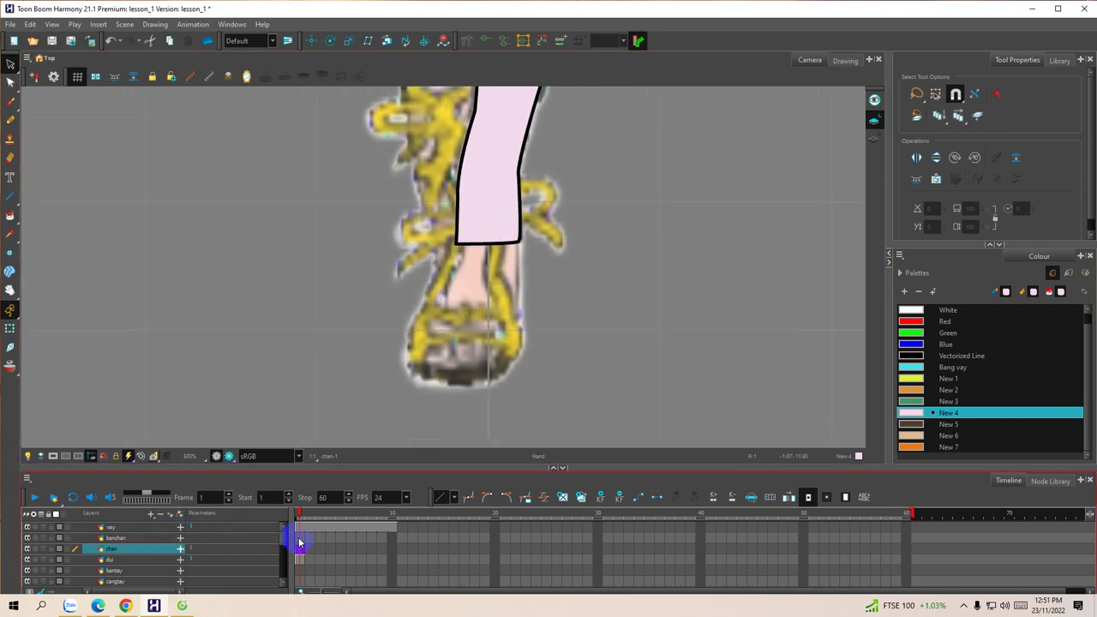
{"action": "left_click", "coordinate": [298, 540]}
{"action": "mouse_move", "coordinate": [452, 277]}
{"action": "left_mouse_down"}
{"action": "mouse_move", "coordinate": [441, 270]}
{"action": "mouse_move", "coordinate": [452, 260]}
{"action": "left_mouse_up"}
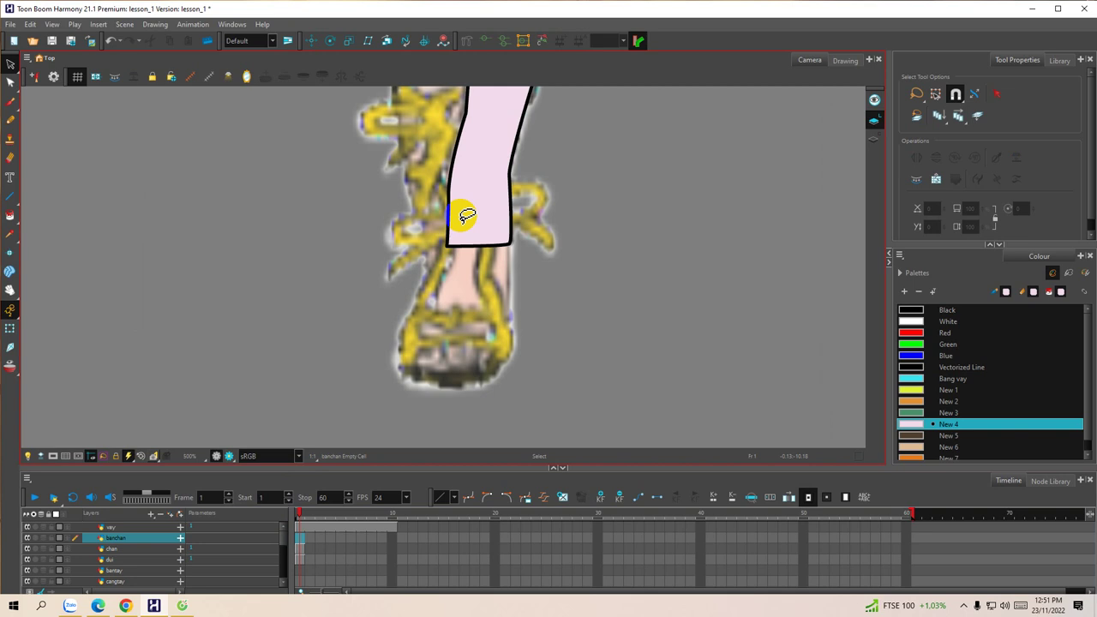
{"action": "left_click", "coordinate": [964, 607]}
{"action": "left_click", "coordinate": [939, 583]}
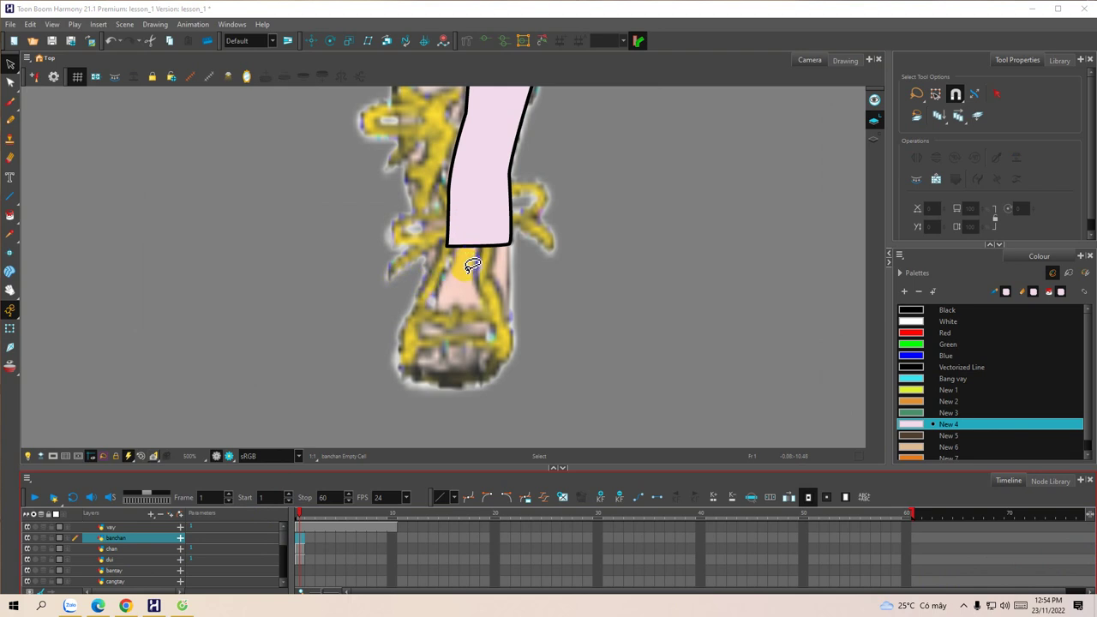
Step: Trace the foot's left side in Black with the Line tool, from the ankle down to the toes, and save the scene
{"action": "left_click", "coordinate": [379, 294]}
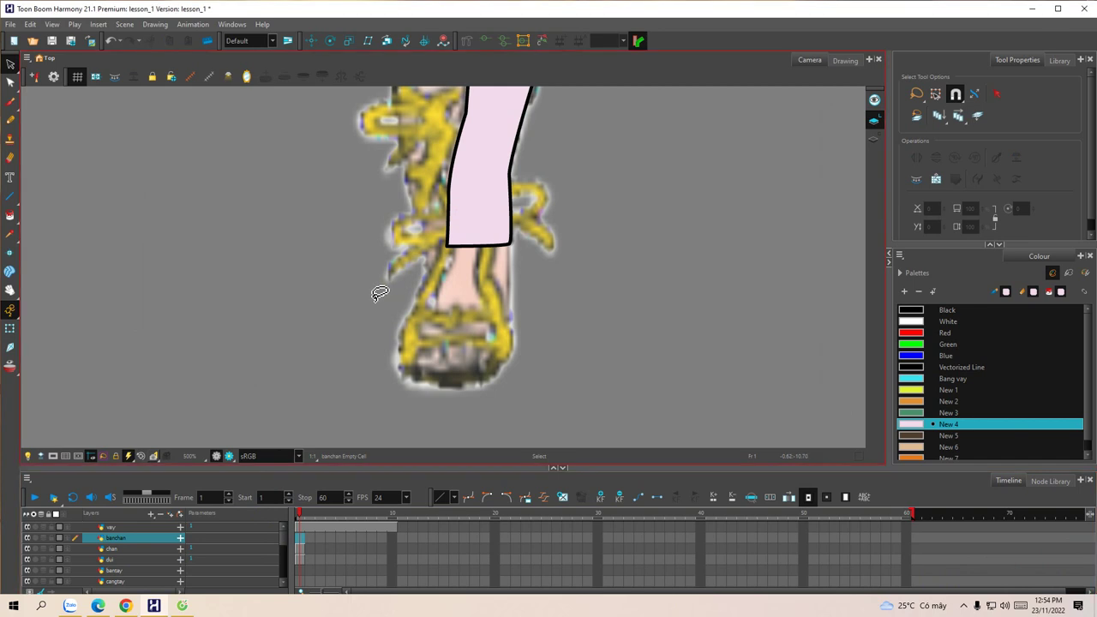
{"action": "key", "text": "alt+backslash"}
{"action": "key", "text": "space"}
{"action": "mouse_move", "coordinate": [447, 246]}
{"action": "left_mouse_down"}
{"action": "mouse_move", "coordinate": [447, 263]}
{"action": "mouse_move", "coordinate": [431, 265]}
{"action": "mouse_move", "coordinate": [441, 245]}
{"action": "left_mouse_up"}
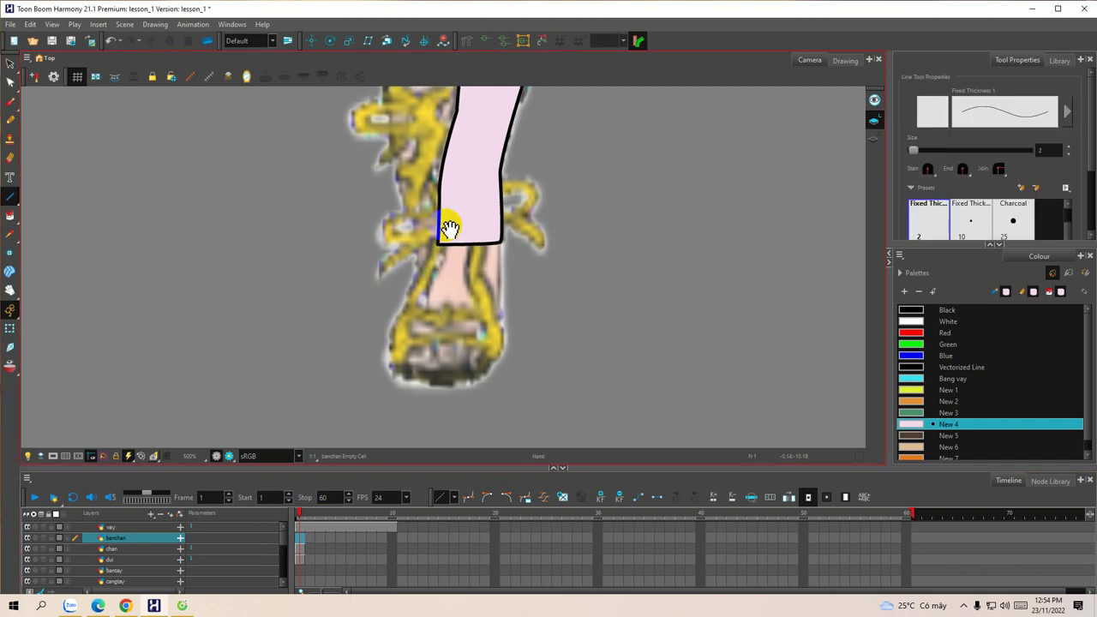
{"action": "left_click", "coordinate": [919, 311]}
{"action": "key", "text": "space"}
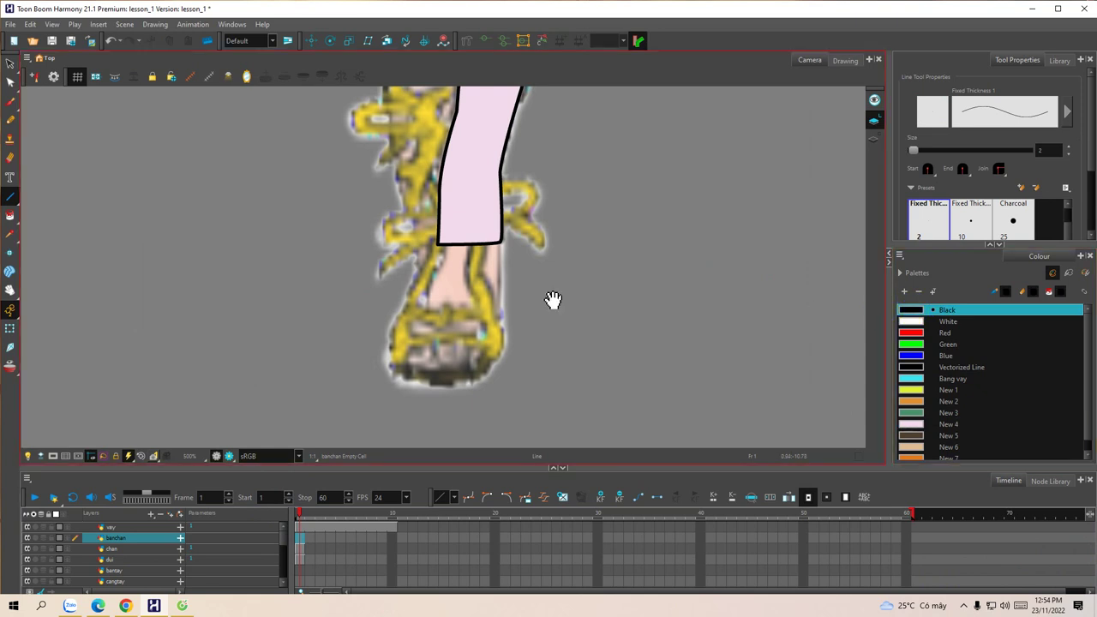
{"action": "left_click_drag", "start_coordinate": [437, 299], "coordinate": [455, 293]}
{"action": "mouse_move", "coordinate": [459, 215]}
{"action": "left_mouse_down"}
{"action": "mouse_move", "coordinate": [455, 252]}
{"action": "mouse_move", "coordinate": [412, 319]}
{"action": "mouse_move", "coordinate": [414, 353]}
{"action": "left_mouse_up"}
{"action": "key", "text": "ctrl+s"}
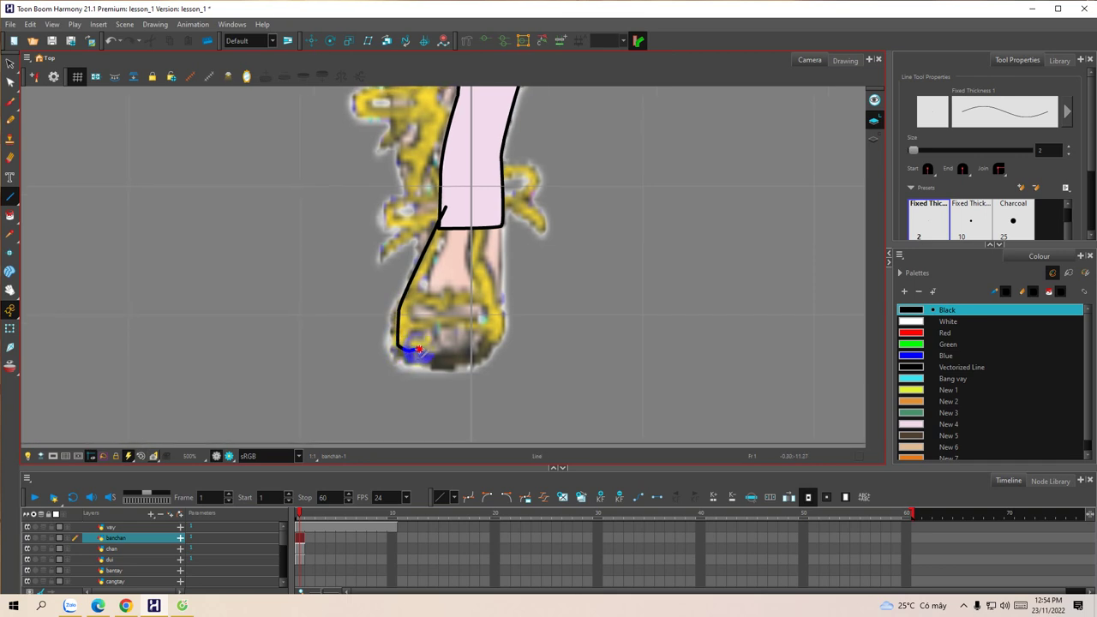
Step: Continue the foot outline along the base of the toes and trace the right side between ankle and toes
{"action": "left_click_drag", "start_coordinate": [428, 363], "coordinate": [436, 356]}
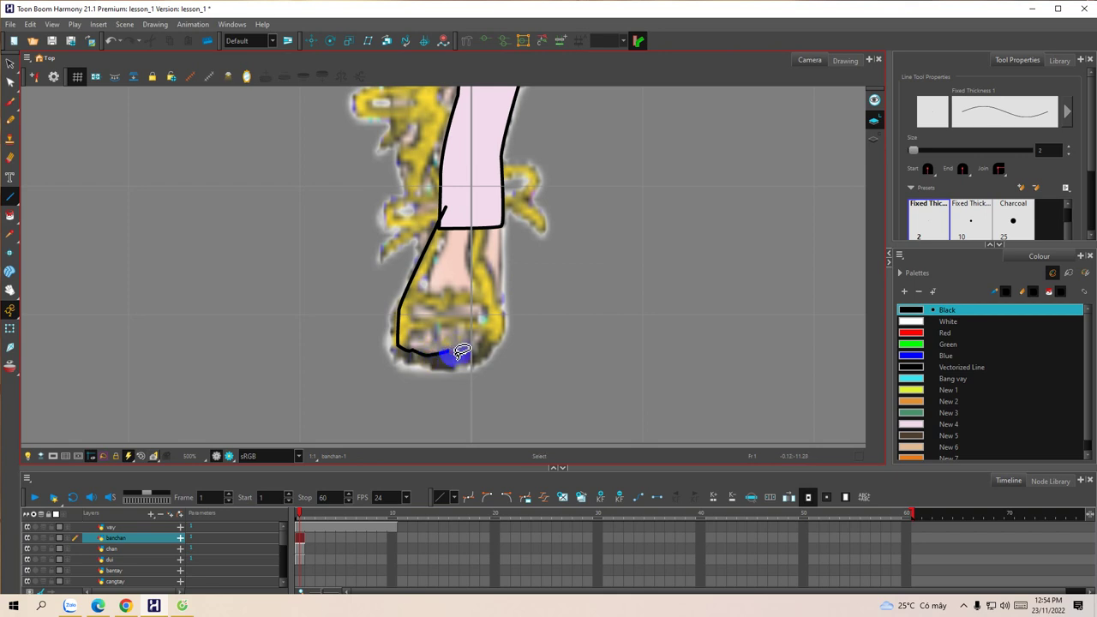
{"action": "left_click_drag", "start_coordinate": [455, 353], "coordinate": [477, 347]}
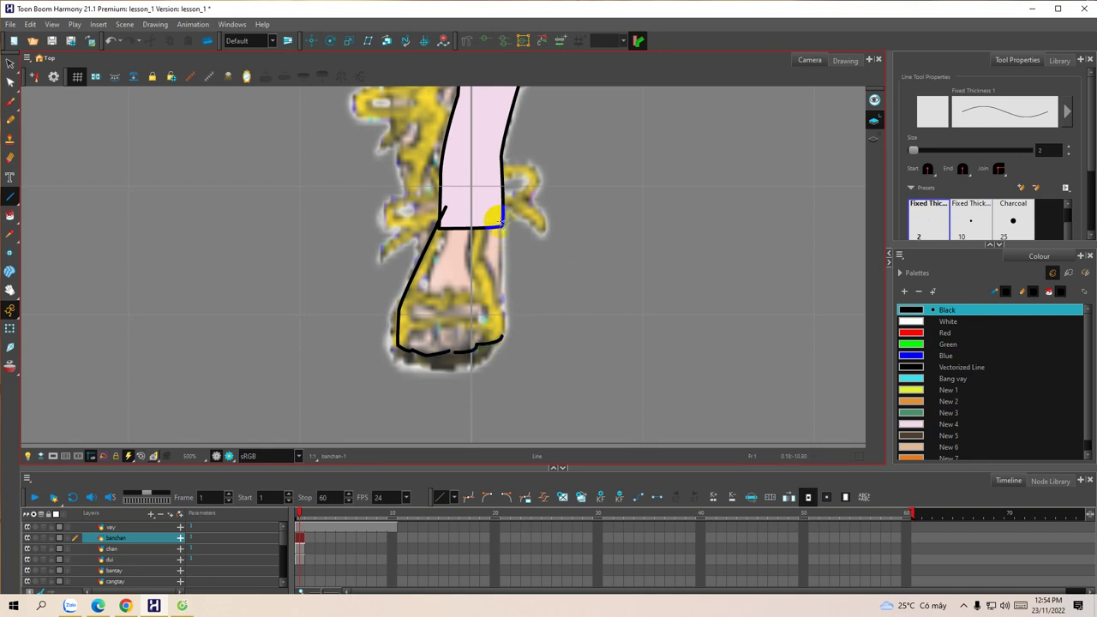
{"action": "mouse_move", "coordinate": [503, 226]}
{"action": "left_mouse_down"}
{"action": "mouse_move", "coordinate": [502, 336]}
{"action": "mouse_move", "coordinate": [516, 329]}
{"action": "left_mouse_up"}
Step: Close the foot's upper end with an upward-curving line above the ankle and outline the toes along the front edge
{"action": "key", "text": "space"}
{"action": "left_click_drag", "start_coordinate": [457, 220], "coordinate": [480, 257]}
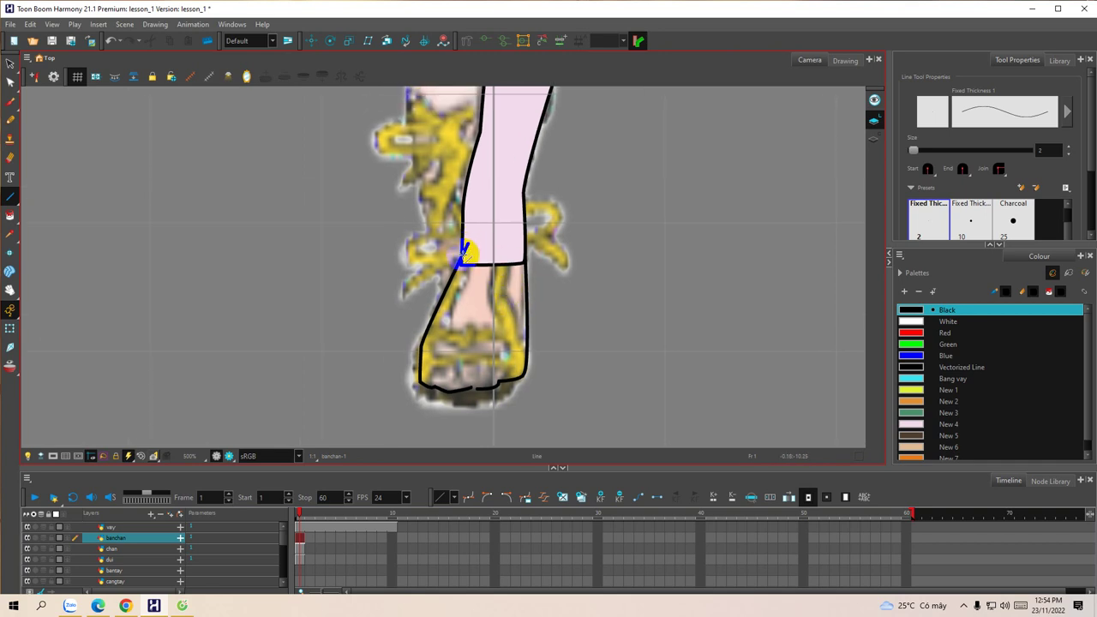
{"action": "mouse_move", "coordinate": [466, 234]}
{"action": "left_mouse_down"}
{"action": "mouse_move", "coordinate": [524, 240]}
{"action": "mouse_move", "coordinate": [498, 229]}
{"action": "left_mouse_up"}
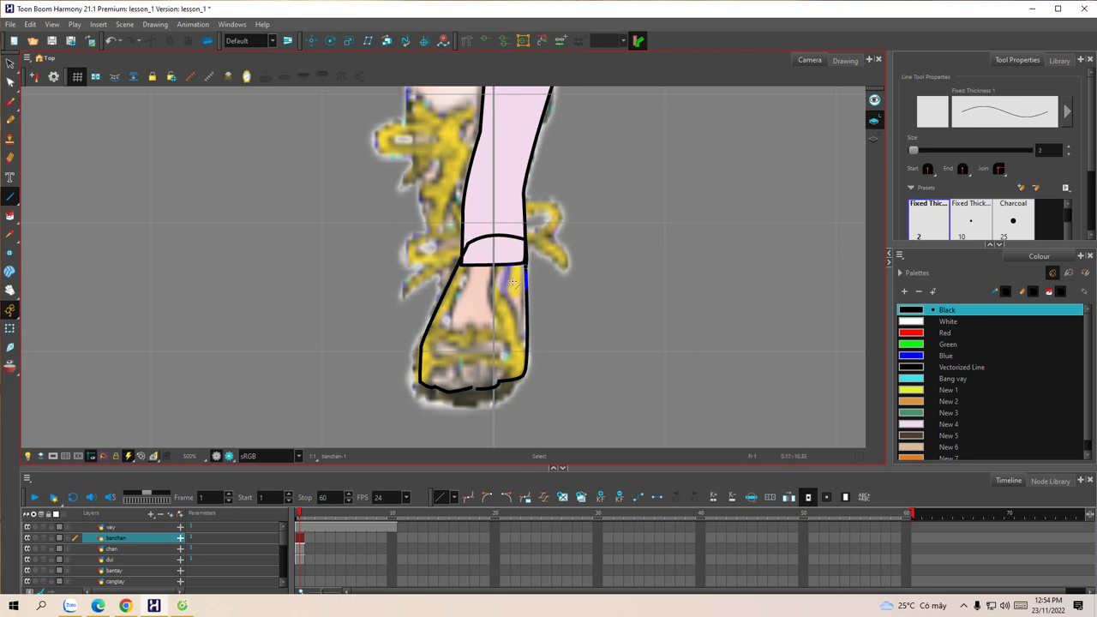
{"action": "left_click_drag", "start_coordinate": [504, 309], "coordinate": [517, 279]}
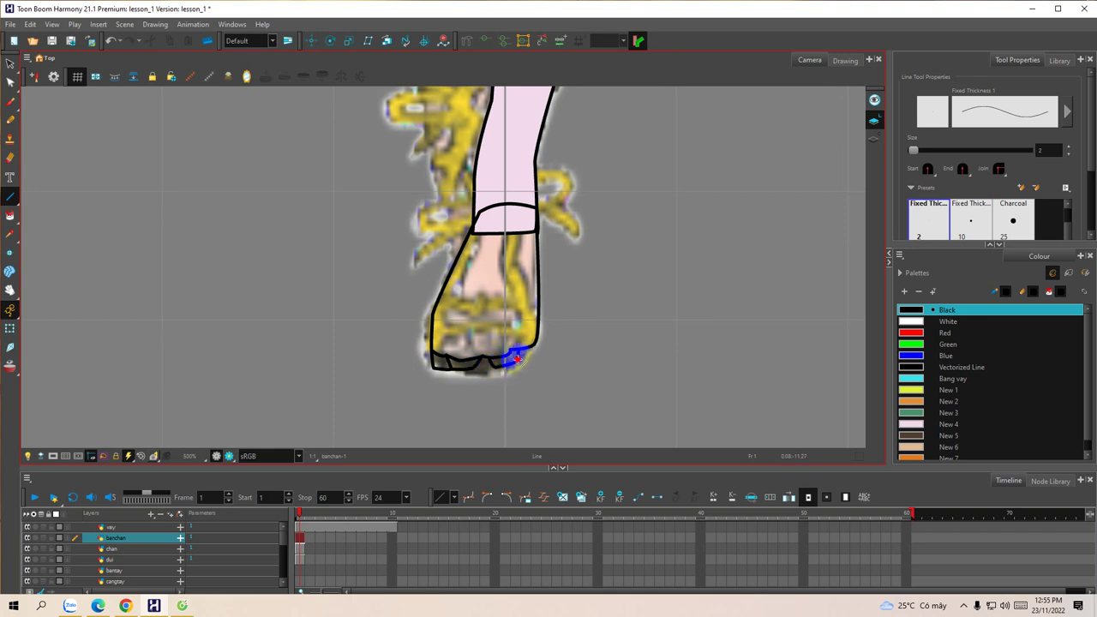
Step: Fill the closed foot shape and the toes with the New 4 colour using the Paint tool
{"action": "key", "text": "space"}
{"action": "mouse_move", "coordinate": [512, 307]}
{"action": "left_mouse_down"}
{"action": "mouse_move", "coordinate": [512, 353]}
{"action": "mouse_move", "coordinate": [502, 338]}
{"action": "mouse_move", "coordinate": [577, 328]}
{"action": "left_mouse_up"}
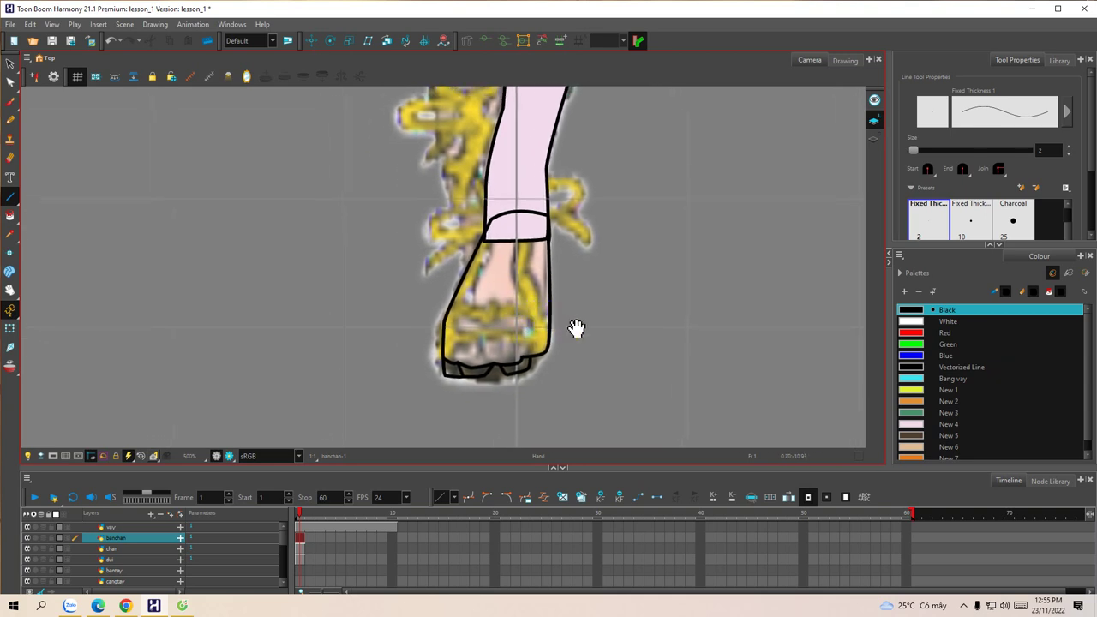
{"action": "left_click", "coordinate": [915, 426]}
{"action": "left_click_drag", "start_coordinate": [521, 288], "coordinate": [512, 277]}
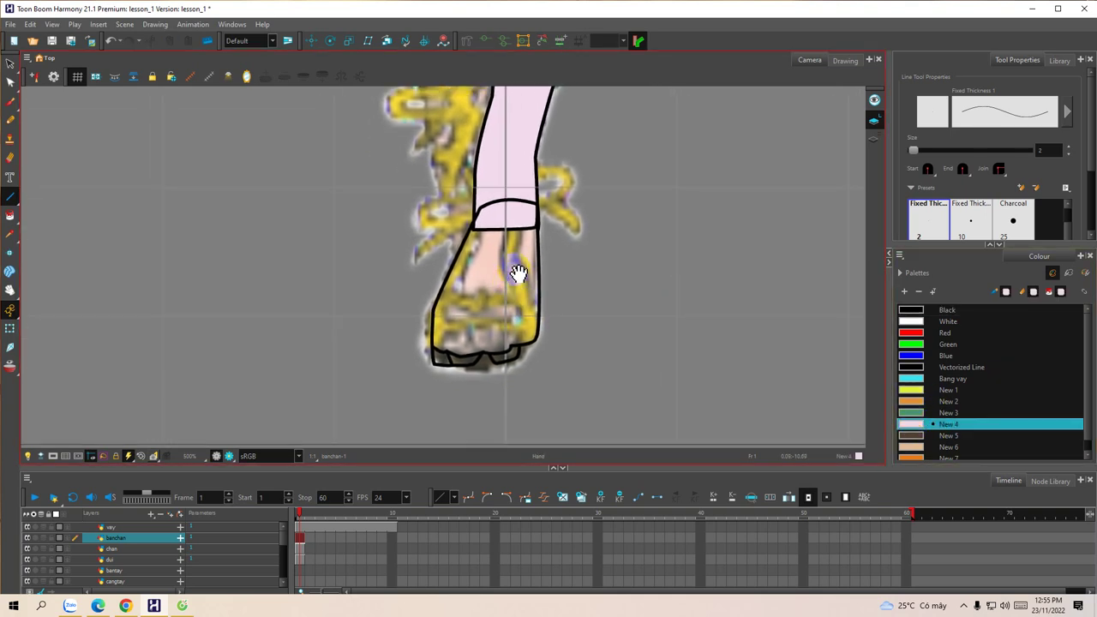
{"action": "key", "text": "alt+i"}
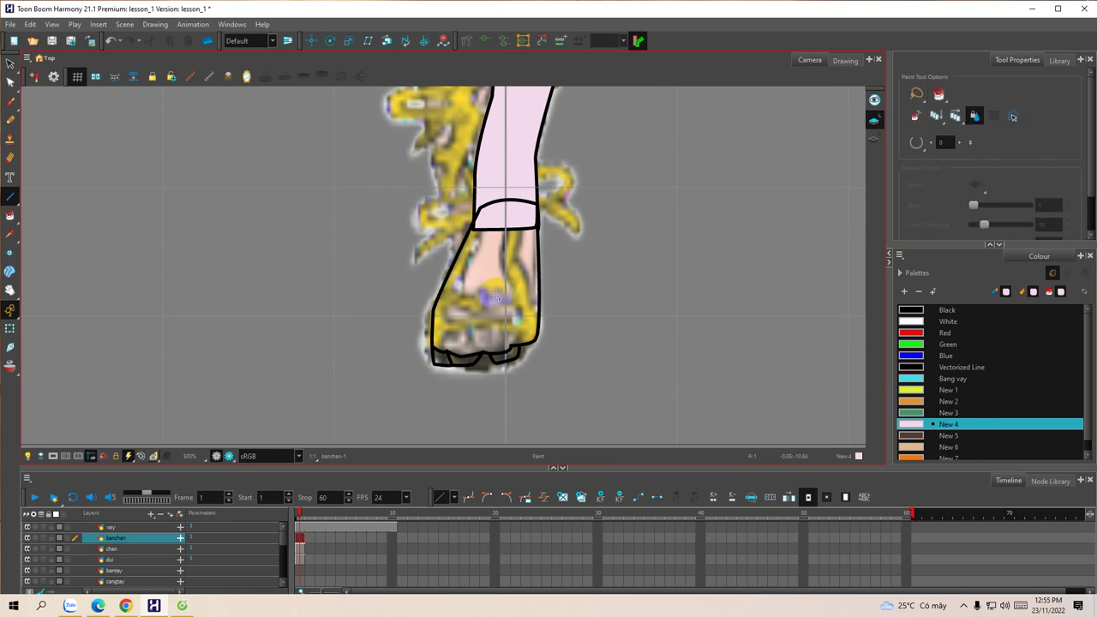
{"action": "left_click", "coordinate": [486, 304]}
{"action": "mouse_move", "coordinate": [459, 352]}
{"action": "left_mouse_down"}
{"action": "mouse_move", "coordinate": [491, 361]}
{"action": "mouse_move", "coordinate": [505, 355]}
{"action": "mouse_move", "coordinate": [475, 356]}
{"action": "mouse_move", "coordinate": [507, 344]}
{"action": "mouse_move", "coordinate": [523, 357]}
{"action": "mouse_move", "coordinate": [508, 332]}
{"action": "left_mouse_up"}
{"action": "mouse_move", "coordinate": [474, 366]}
{"action": "left_mouse_down"}
{"action": "mouse_move", "coordinate": [450, 364]}
{"action": "mouse_move", "coordinate": [468, 364]}
{"action": "left_mouse_up"}
{"action": "mouse_move", "coordinate": [499, 323]}
{"action": "left_mouse_down"}
{"action": "mouse_move", "coordinate": [477, 315]}
{"action": "mouse_move", "coordinate": [475, 338]}
{"action": "left_mouse_up"}
{"action": "left_click_drag", "start_coordinate": [485, 287], "coordinate": [481, 321]}
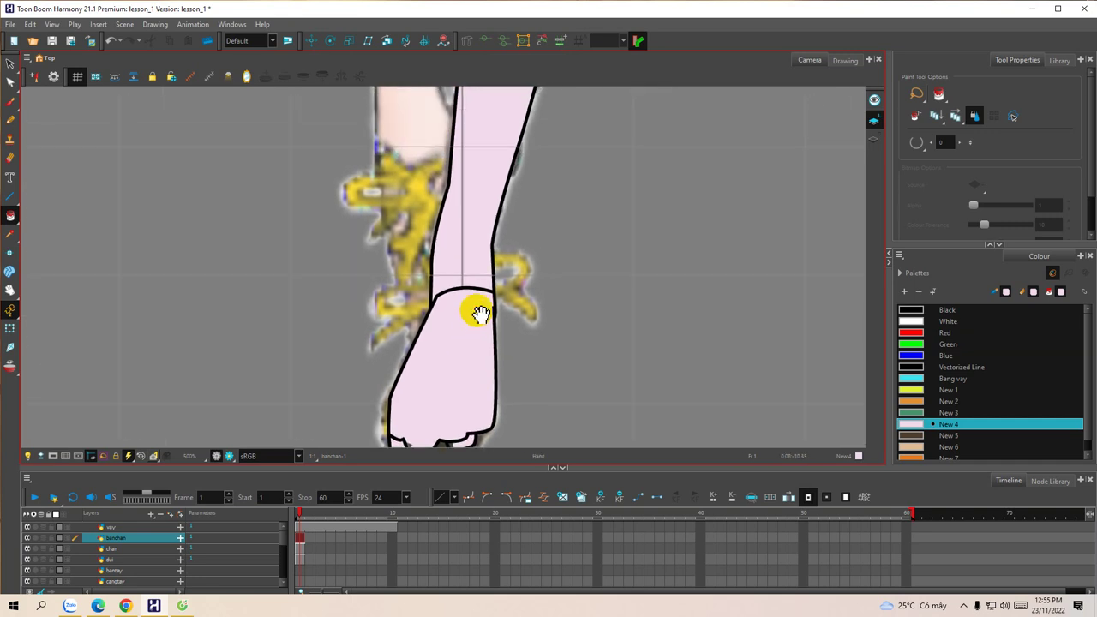
Step: Delete the curved line across the ankle between the lower leg and the foot
{"action": "left_click", "coordinate": [10, 63]}
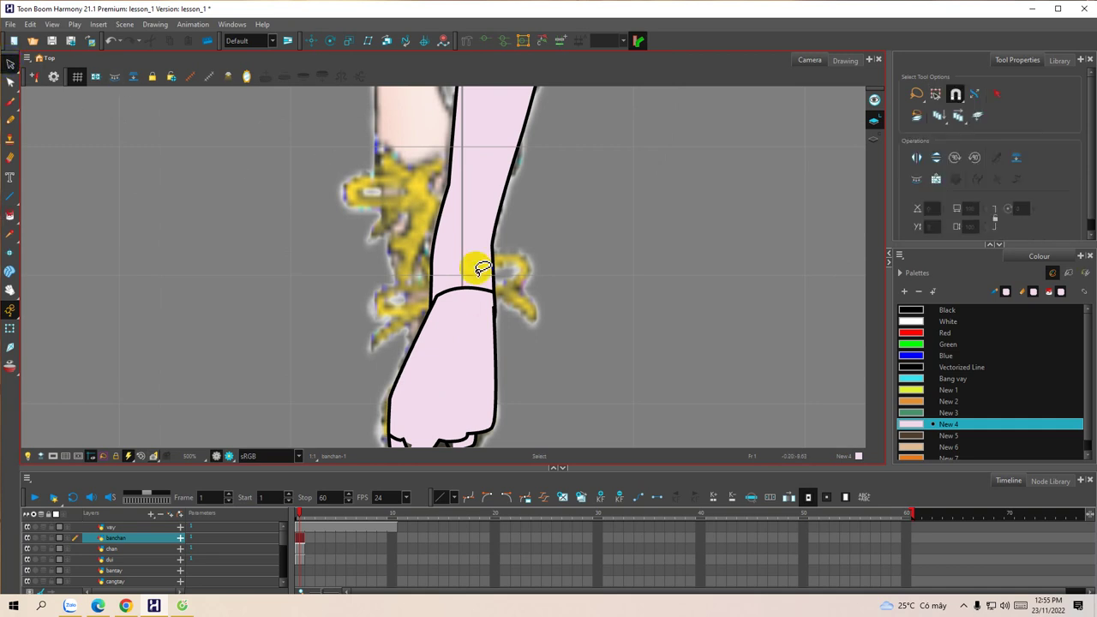
{"action": "left_click", "coordinate": [468, 289]}
{"action": "left_click", "coordinate": [466, 291]}
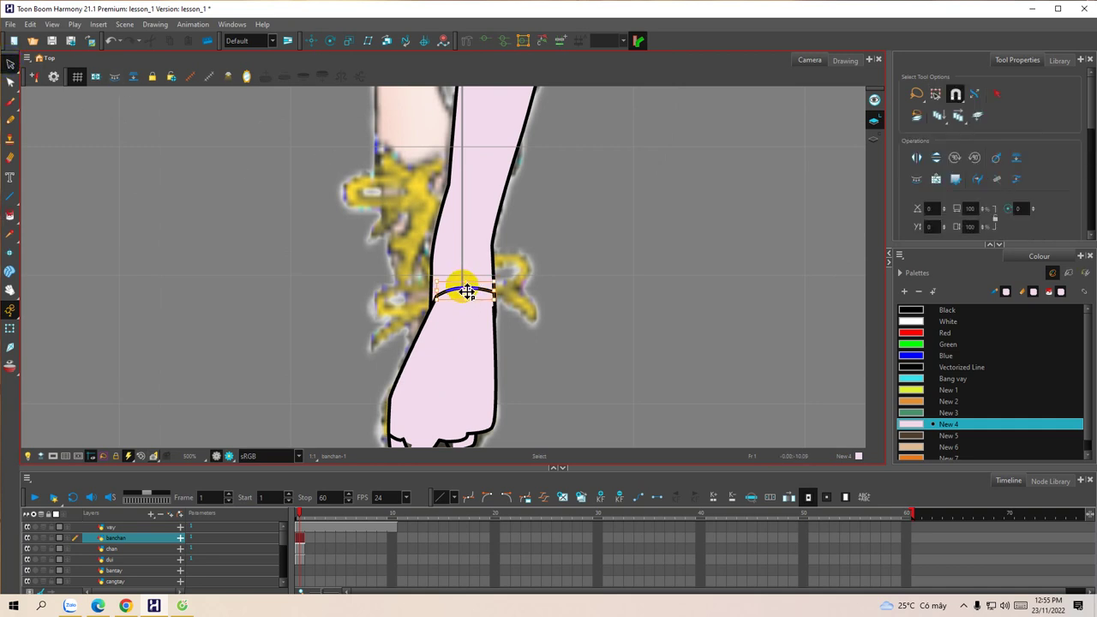
{"action": "key", "text": "Delete"}
{"action": "key", "text": "space"}
{"action": "mouse_move", "coordinate": [467, 265]}
{"action": "left_mouse_down"}
{"action": "mouse_move", "coordinate": [511, 332]}
{"action": "mouse_move", "coordinate": [514, 368]}
{"action": "left_mouse_up"}
{"action": "mouse_move", "coordinate": [502, 221]}
{"action": "left_mouse_down"}
{"action": "mouse_move", "coordinate": [507, 304]}
{"action": "mouse_move", "coordinate": [472, 294]}
{"action": "mouse_move", "coordinate": [455, 238]}
{"action": "left_mouse_up"}
{"action": "scroll", "coordinate": [467, 243], "scroll_direction": "down", "scroll_amount": 8}
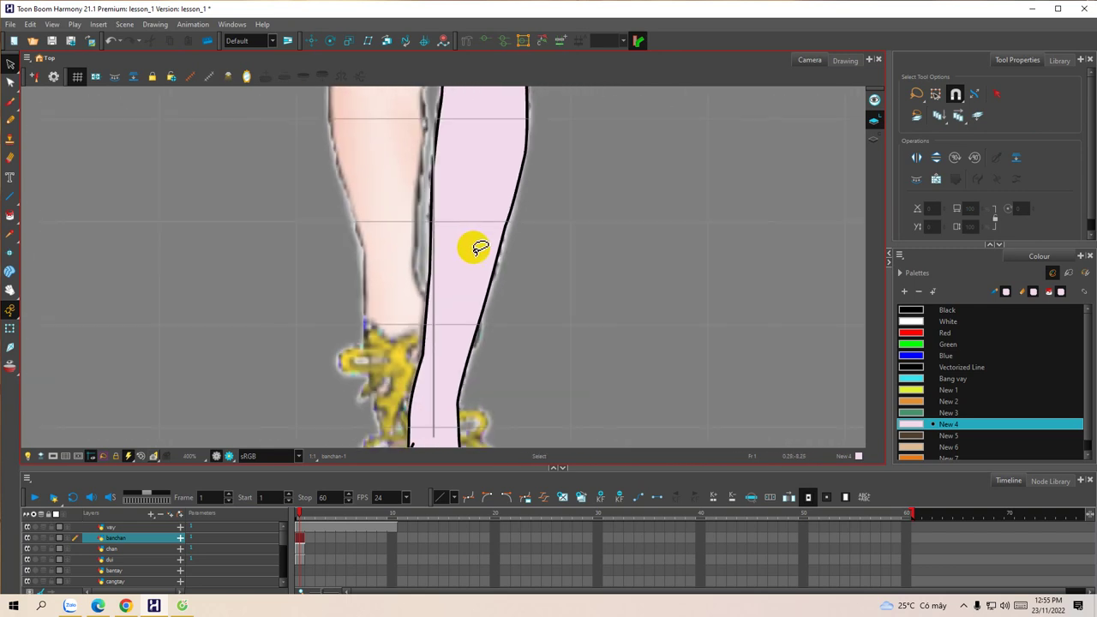
{"action": "scroll", "coordinate": [486, 244], "scroll_direction": "down", "scroll_amount": 1}
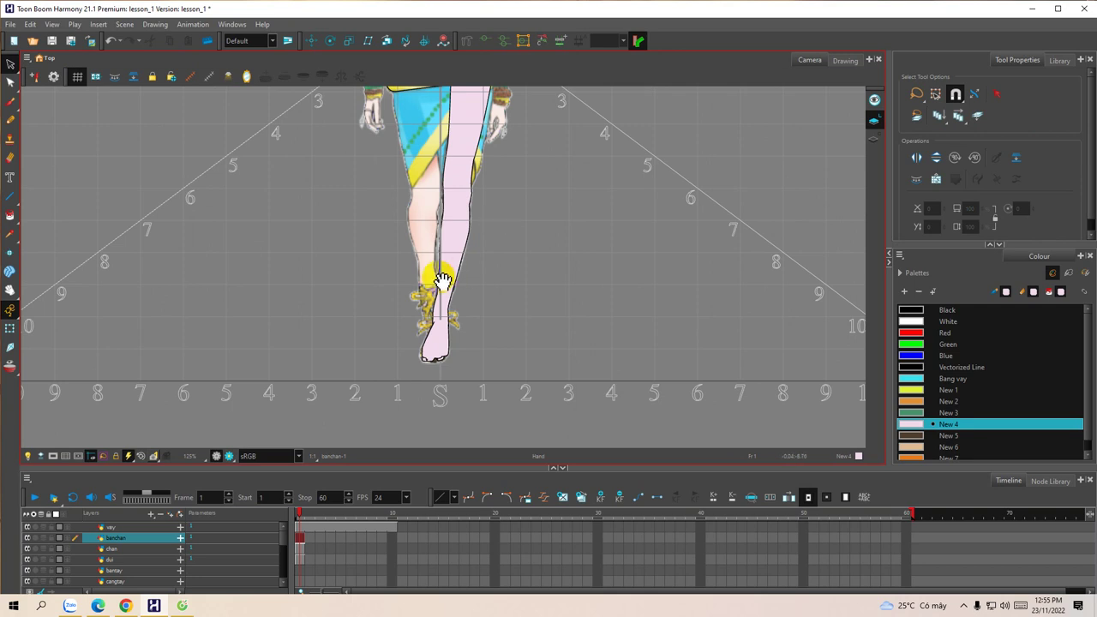
{"action": "left_click_drag", "start_coordinate": [399, 306], "coordinate": [415, 237]}
Step: Parent the banchan layer to chan and chan to dui, and collapse the dui hierarchy
{"action": "left_click_drag", "start_coordinate": [201, 463], "coordinate": [197, 319]}
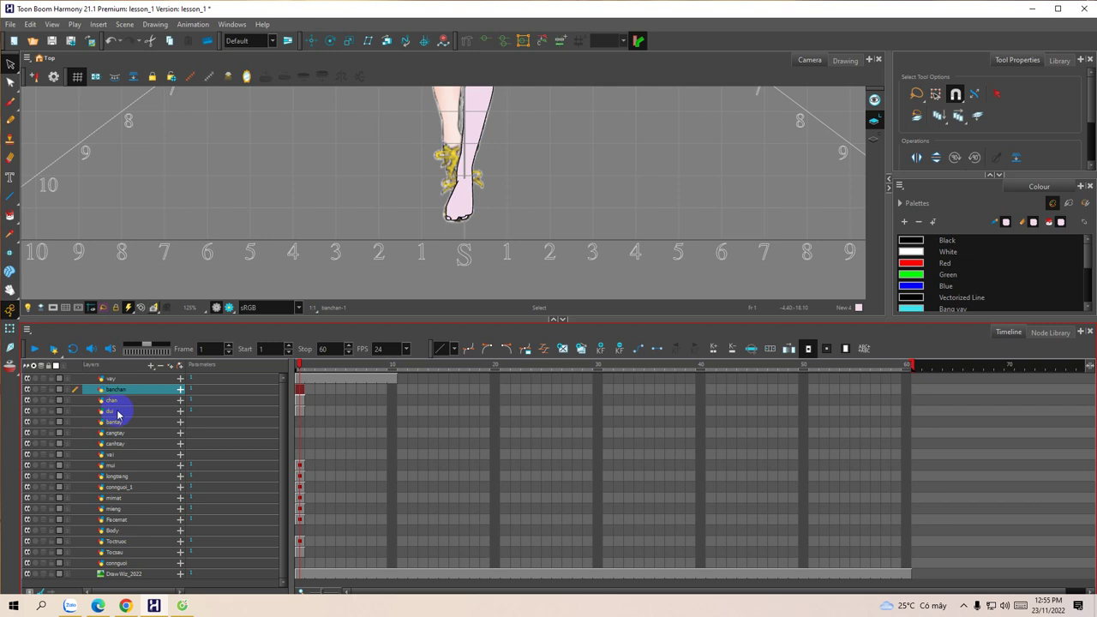
{"action": "mouse_move", "coordinate": [134, 397]}
{"action": "left_mouse_down"}
{"action": "mouse_move", "coordinate": [122, 391]}
{"action": "mouse_move", "coordinate": [134, 404]}
{"action": "mouse_move", "coordinate": [127, 417]}
{"action": "left_mouse_up"}
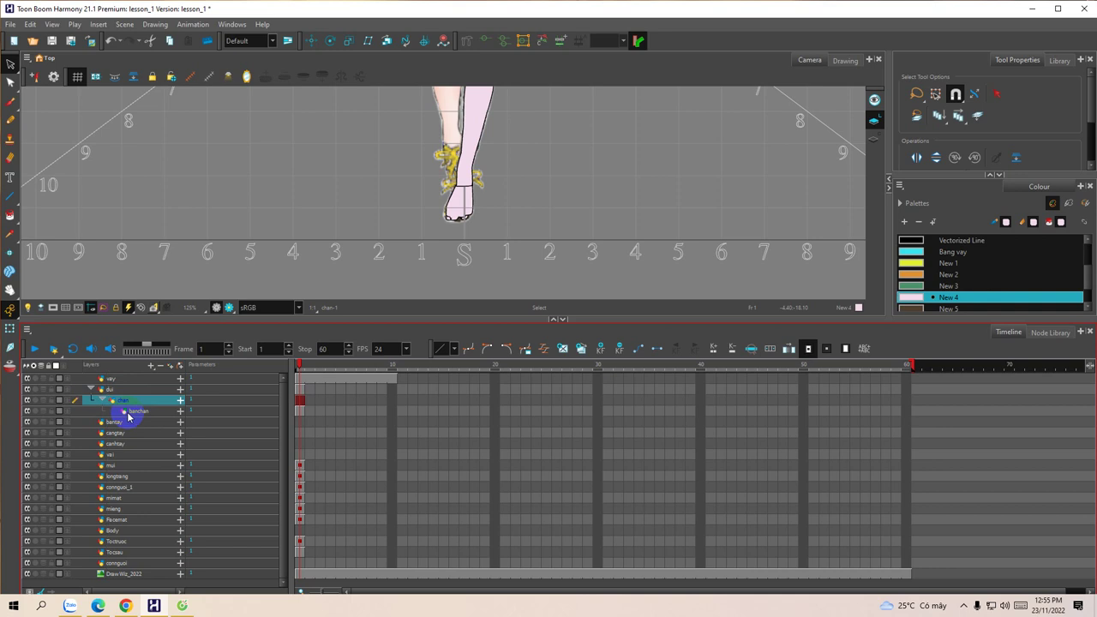
{"action": "left_click", "coordinate": [90, 388]}
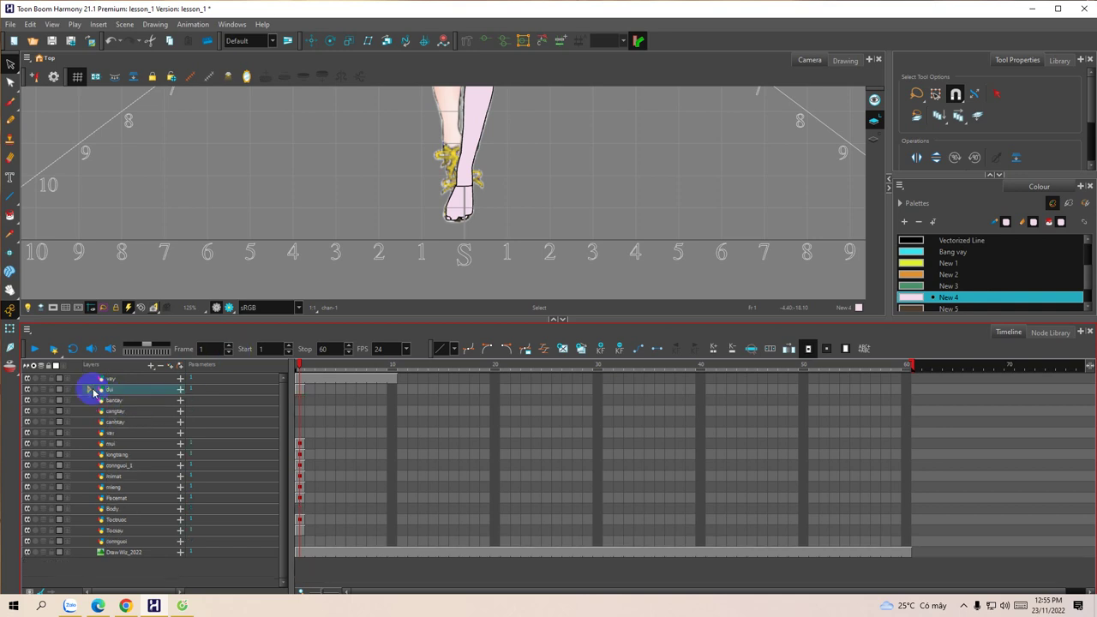
Step: Duplicate the dui layer with its children and flip the copy horizontally to form the other leg
{"action": "key", "text": "space"}
{"action": "left_click_drag", "start_coordinate": [290, 267], "coordinate": [294, 291]}
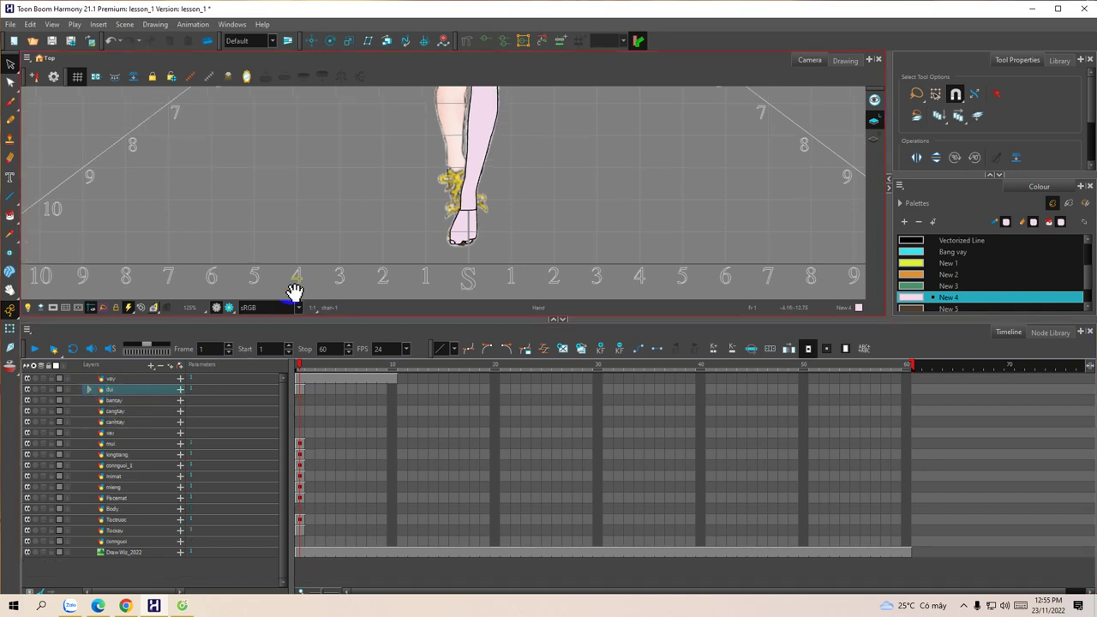
{"action": "right_click", "coordinate": [106, 394]}
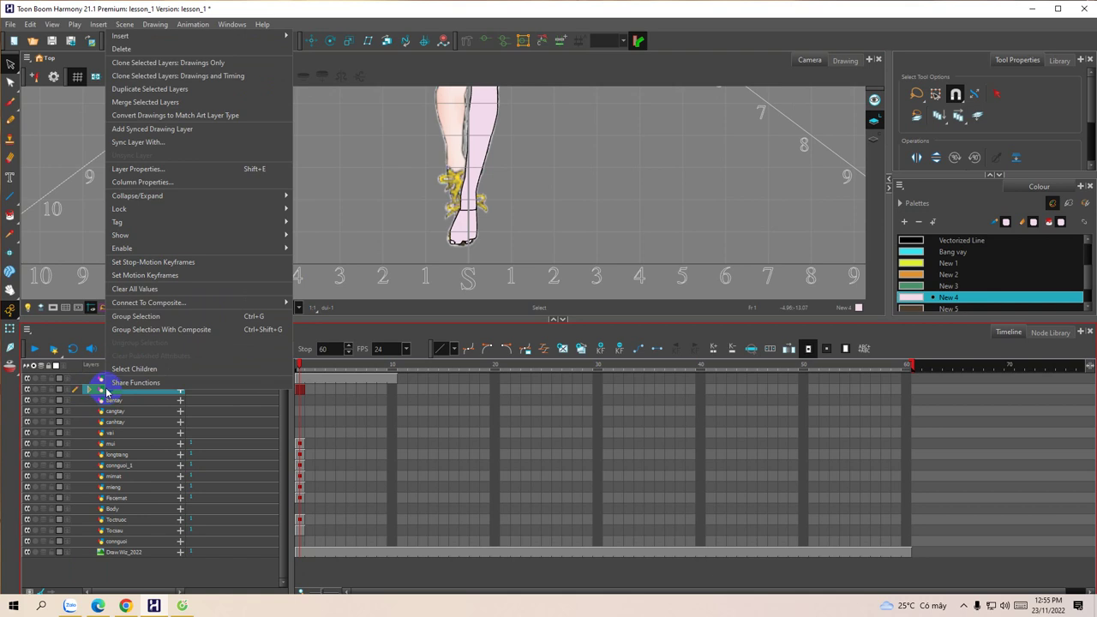
{"action": "left_click", "coordinate": [157, 89]}
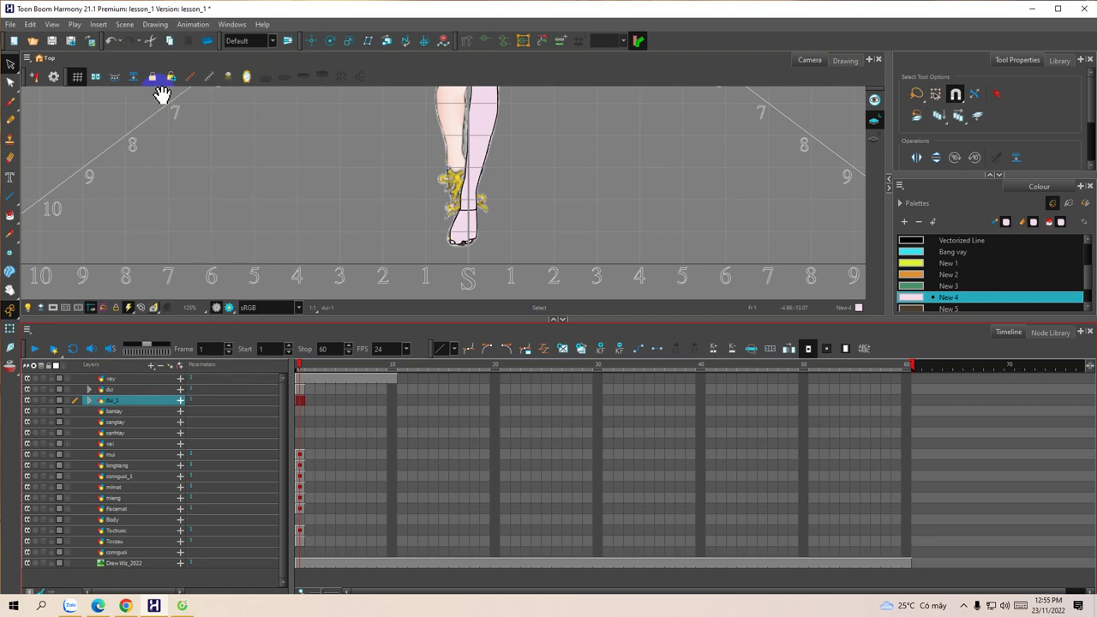
{"action": "left_click", "coordinate": [917, 159]}
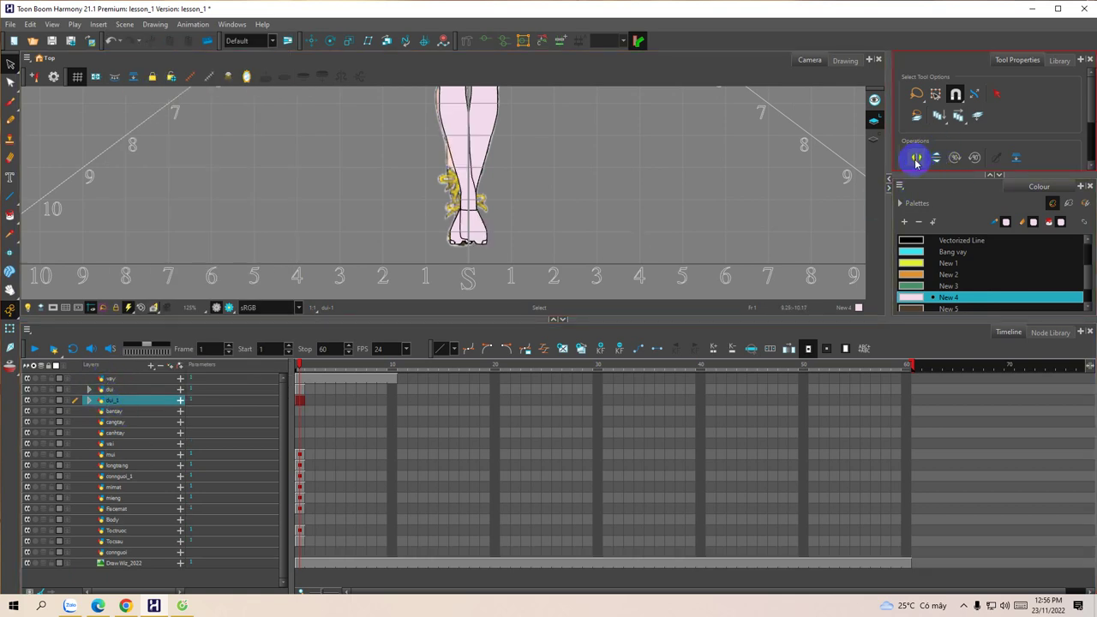
Step: Examine how the two legs line up with the reference character from the skirt down to the feet
{"action": "key", "text": "space"}
{"action": "left_click_drag", "start_coordinate": [543, 163], "coordinate": [542, 281]}
{"action": "left_click_drag", "start_coordinate": [543, 209], "coordinate": [544, 233]}
{"action": "scroll", "coordinate": [544, 214], "scroll_direction": "up", "scroll_amount": 2}
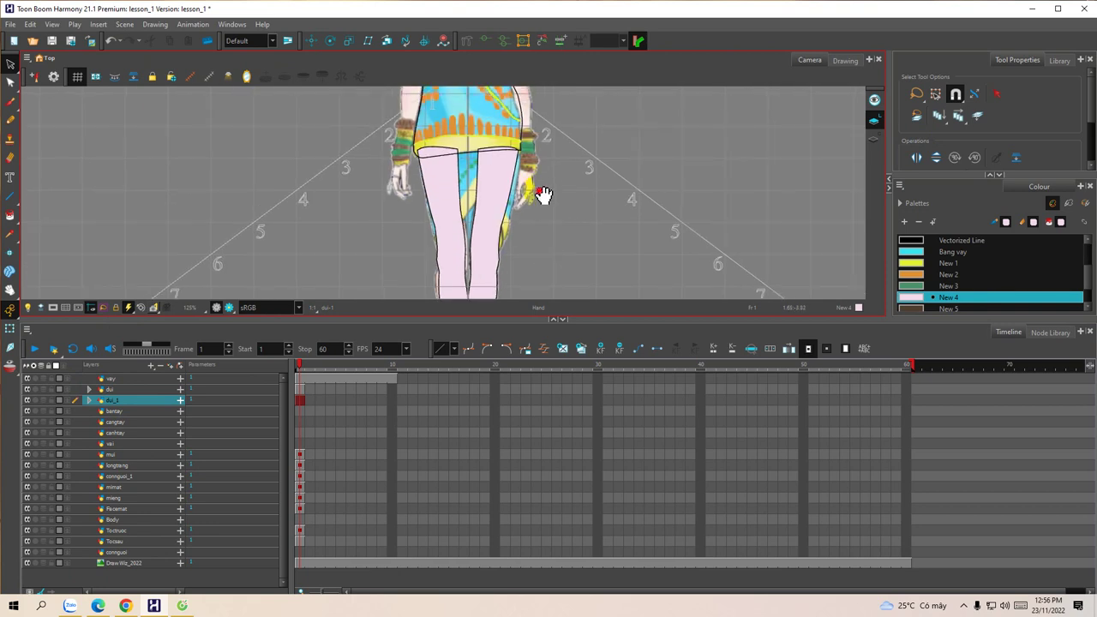
{"action": "scroll", "coordinate": [543, 208], "scroll_direction": "down", "scroll_amount": 2}
{"action": "left_click_drag", "start_coordinate": [557, 177], "coordinate": [552, 186]}
{"action": "left_click_drag", "start_coordinate": [498, 319], "coordinate": [501, 374]}
{"action": "left_click", "coordinate": [917, 161]}
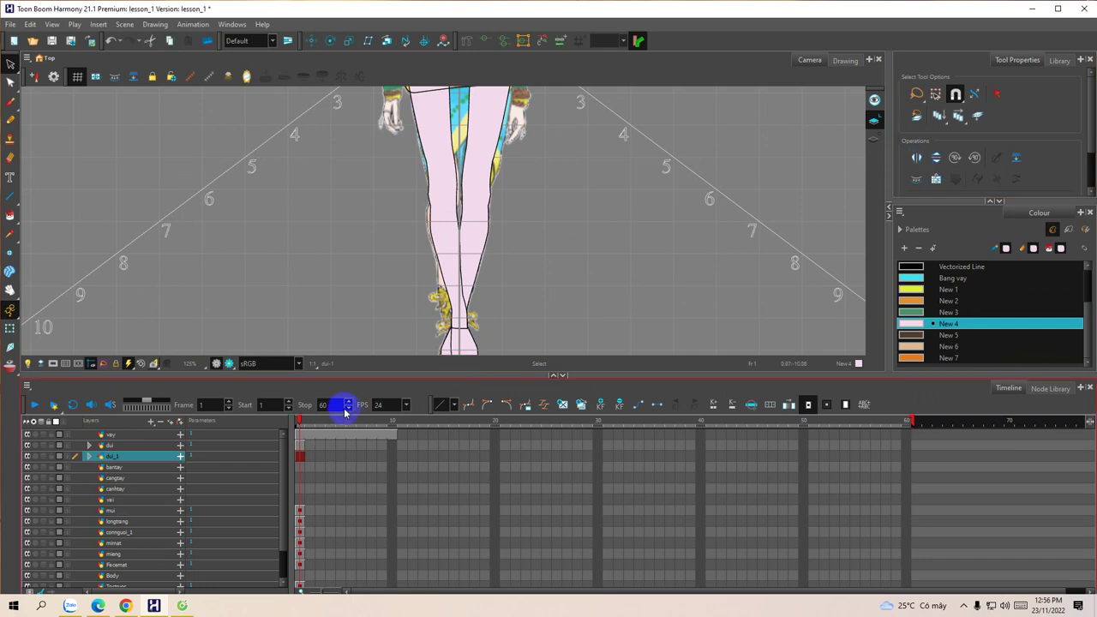
{"action": "left_click", "coordinate": [313, 456]}
{"action": "key", "text": "space"}
{"action": "left_click_drag", "start_coordinate": [610, 216], "coordinate": [599, 294]}
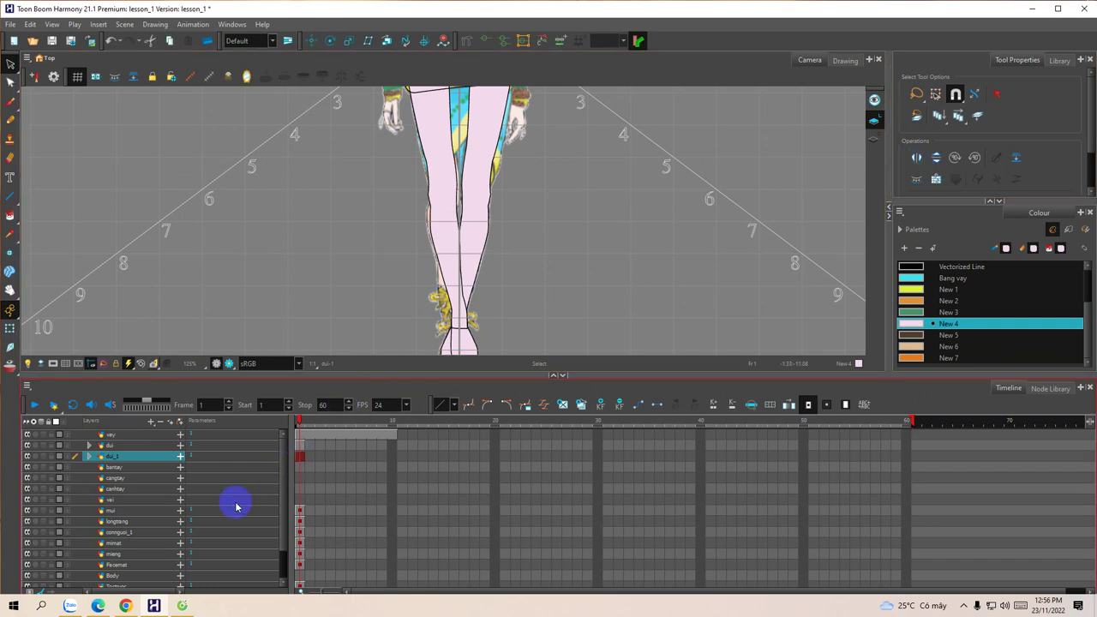
{"action": "mouse_move", "coordinate": [583, 196]}
{"action": "left_mouse_down"}
{"action": "mouse_move", "coordinate": [580, 252]}
{"action": "mouse_move", "coordinate": [597, 232]}
{"action": "mouse_move", "coordinate": [595, 189]}
{"action": "mouse_move", "coordinate": [622, 147]}
{"action": "left_mouse_up"}
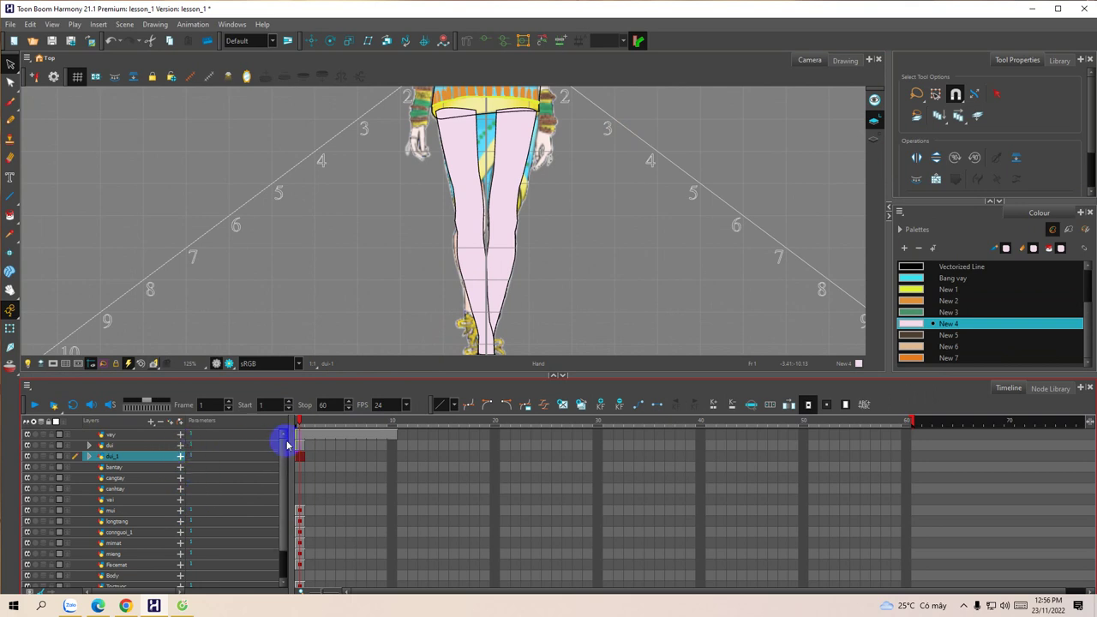
Step: Select the first frame of the vay layer and save the scene
{"action": "left_click", "coordinate": [299, 436]}
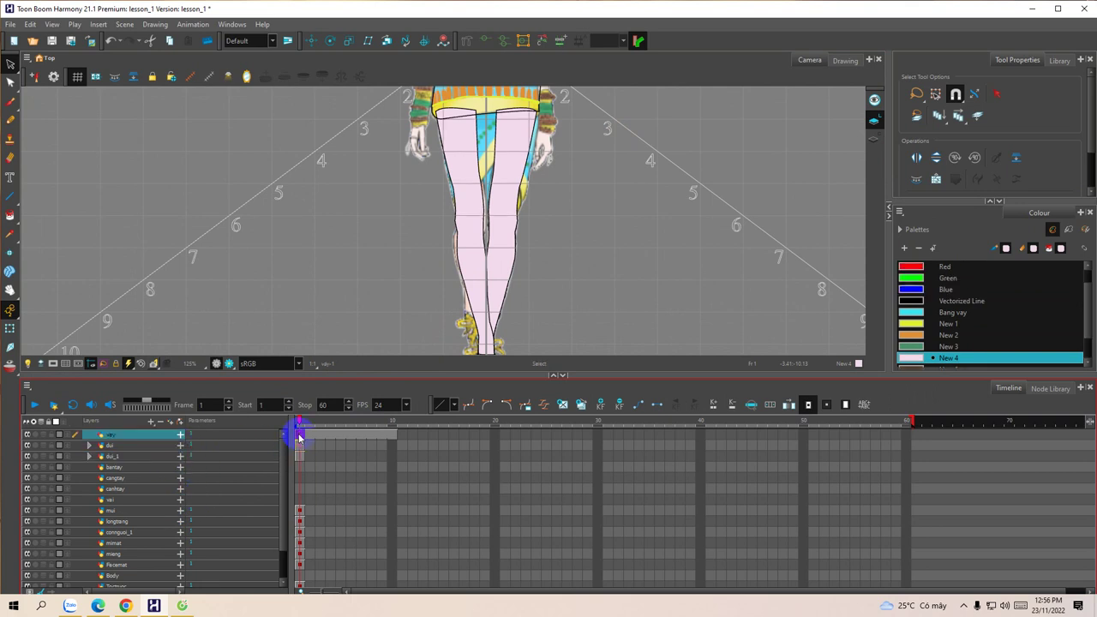
{"action": "left_click_drag", "start_coordinate": [465, 182], "coordinate": [399, 276]}
{"action": "mouse_move", "coordinate": [435, 220]}
{"action": "left_mouse_down"}
{"action": "mouse_move", "coordinate": [437, 288]}
{"action": "mouse_move", "coordinate": [453, 197]}
{"action": "left_mouse_up"}
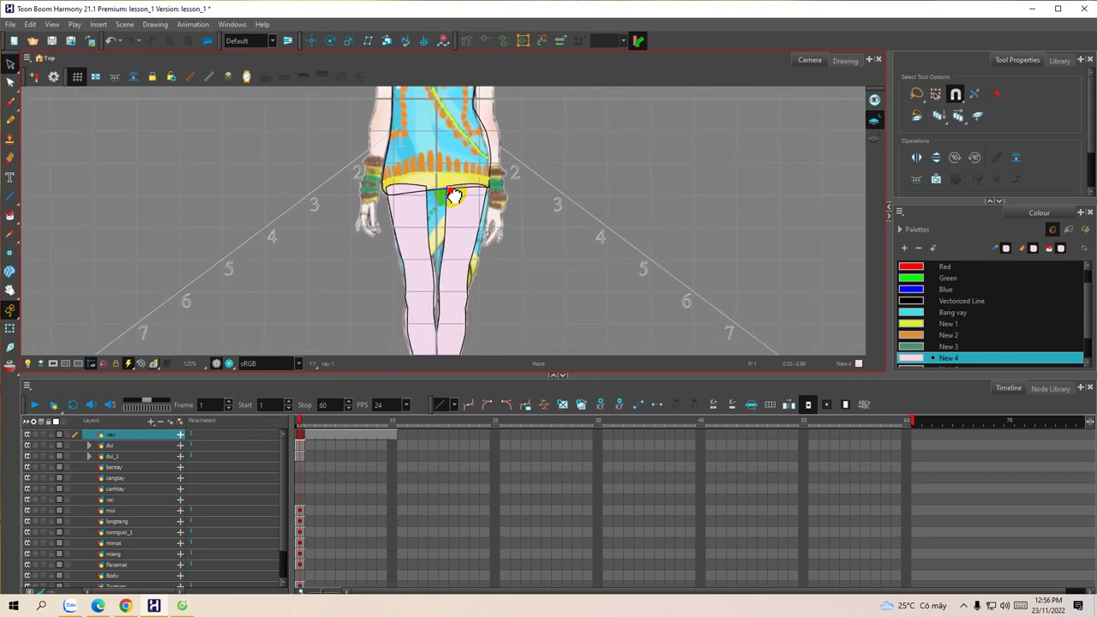
{"action": "left_click_drag", "start_coordinate": [454, 194], "coordinate": [454, 191]}
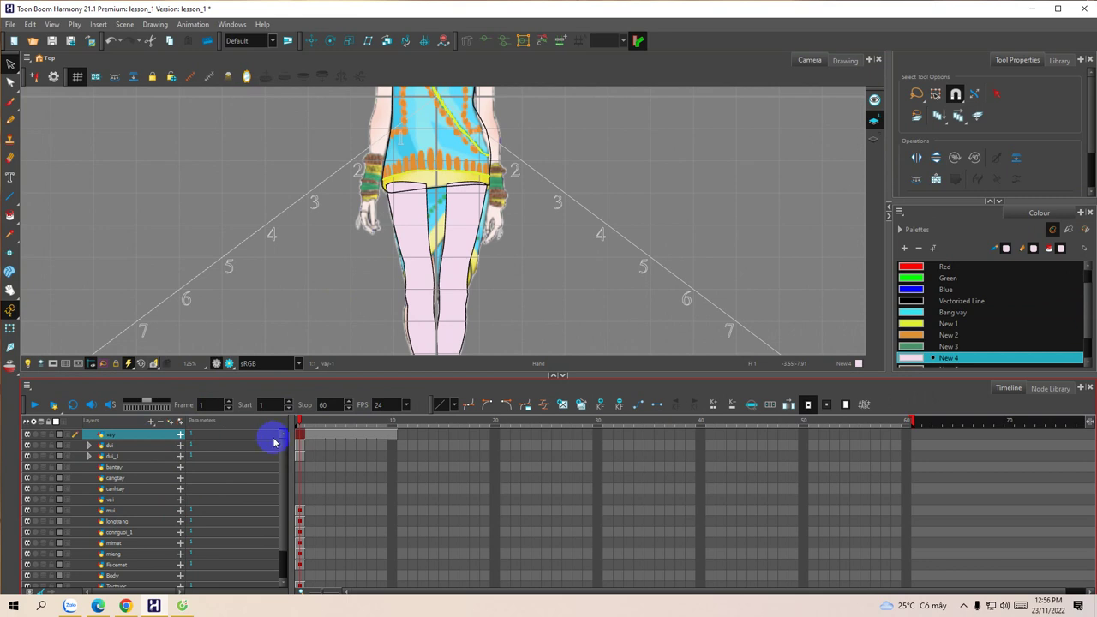
{"action": "left_click_drag", "start_coordinate": [300, 438], "coordinate": [299, 502]}
{"action": "key", "text": "ctrl+s"}
Step: Inspect the area where the skirt hem meets the thighs and open the vay drawing in the Drawing view
{"action": "left_click_drag", "start_coordinate": [265, 375], "coordinate": [269, 338]}
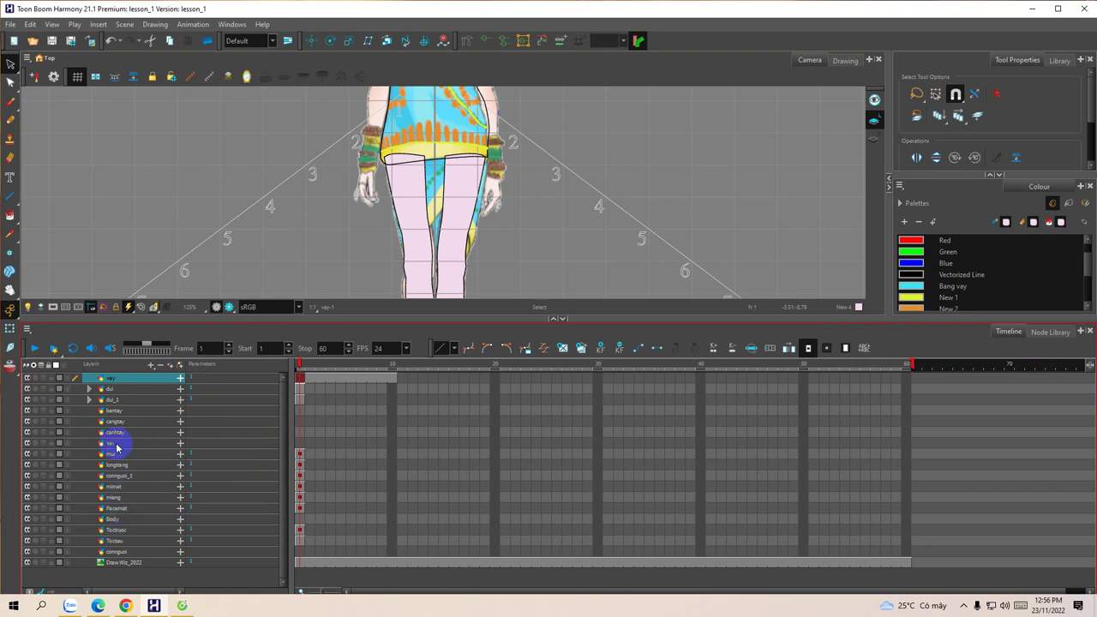
{"action": "left_click_drag", "start_coordinate": [388, 319], "coordinate": [380, 397]}
{"action": "scroll", "coordinate": [440, 313], "scroll_direction": "up", "scroll_amount": 3}
{"action": "left_click_drag", "start_coordinate": [475, 261], "coordinate": [455, 342]}
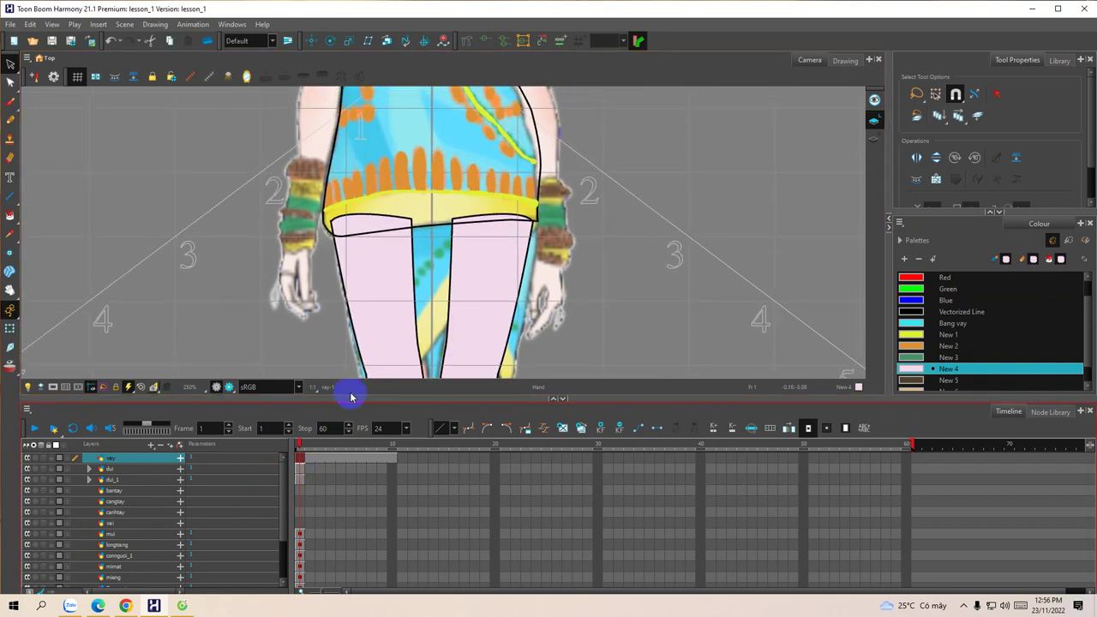
{"action": "left_click_drag", "start_coordinate": [472, 232], "coordinate": [448, 311]}
{"action": "left_click_drag", "start_coordinate": [444, 258], "coordinate": [445, 274]}
{"action": "left_click_drag", "start_coordinate": [442, 278], "coordinate": [441, 194]}
{"action": "left_click_drag", "start_coordinate": [454, 244], "coordinate": [447, 219]}
{"action": "left_click_drag", "start_coordinate": [644, 310], "coordinate": [636, 242]}
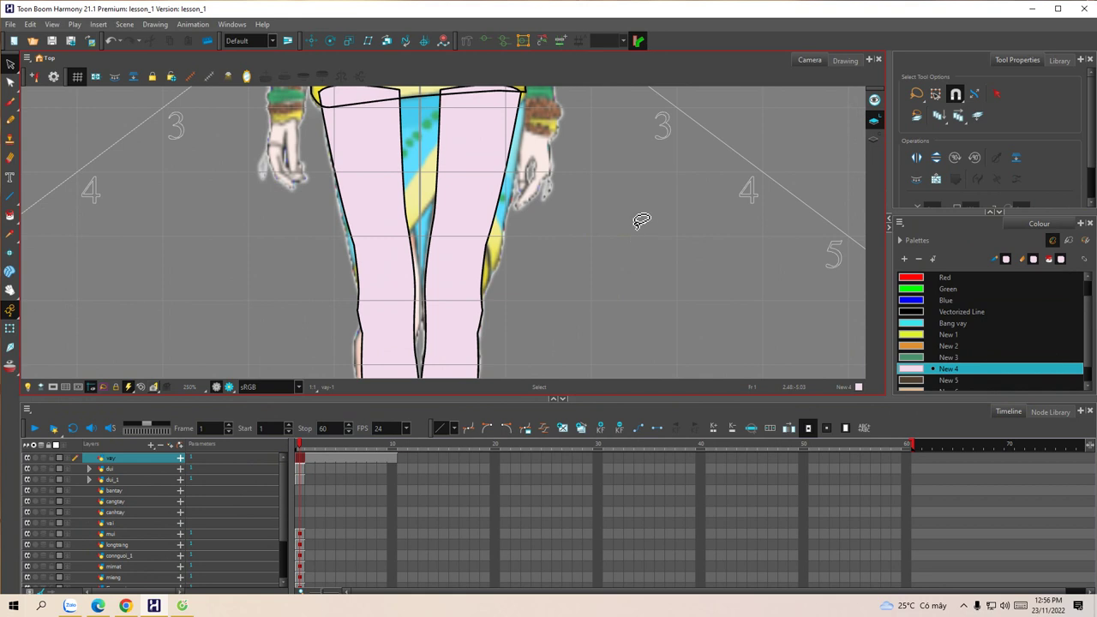
{"action": "left_click", "coordinate": [845, 60]}
{"action": "left_click", "coordinate": [470, 231]}
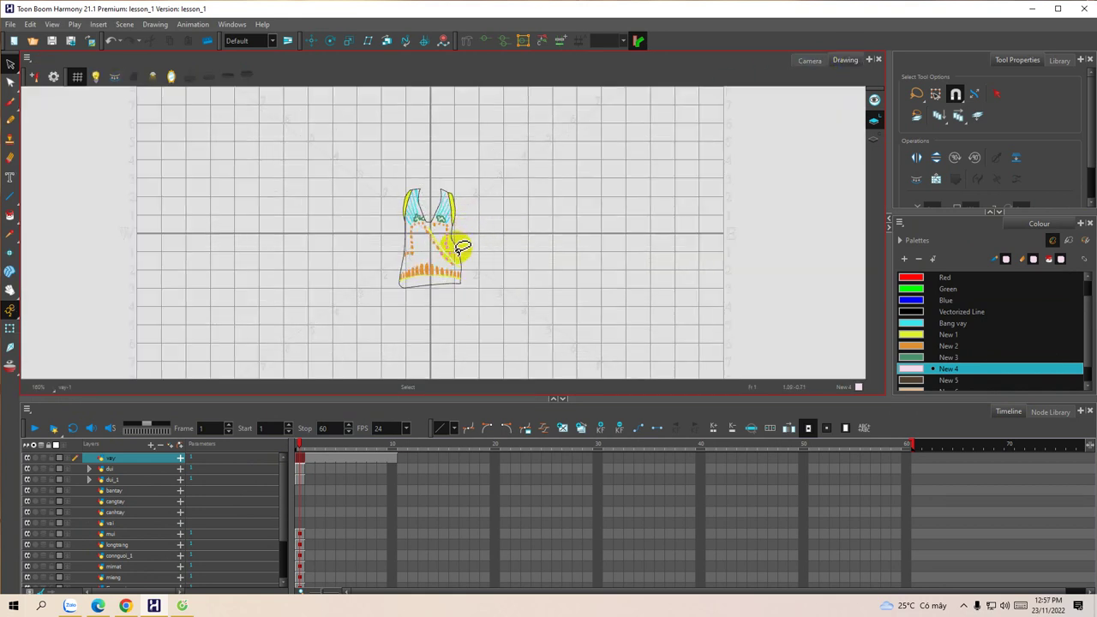
Step: Open the dui drawing on frame 1 and turn on the light table to show the other layers
{"action": "left_click", "coordinate": [470, 231]}
{"action": "left_click", "coordinate": [300, 470]}
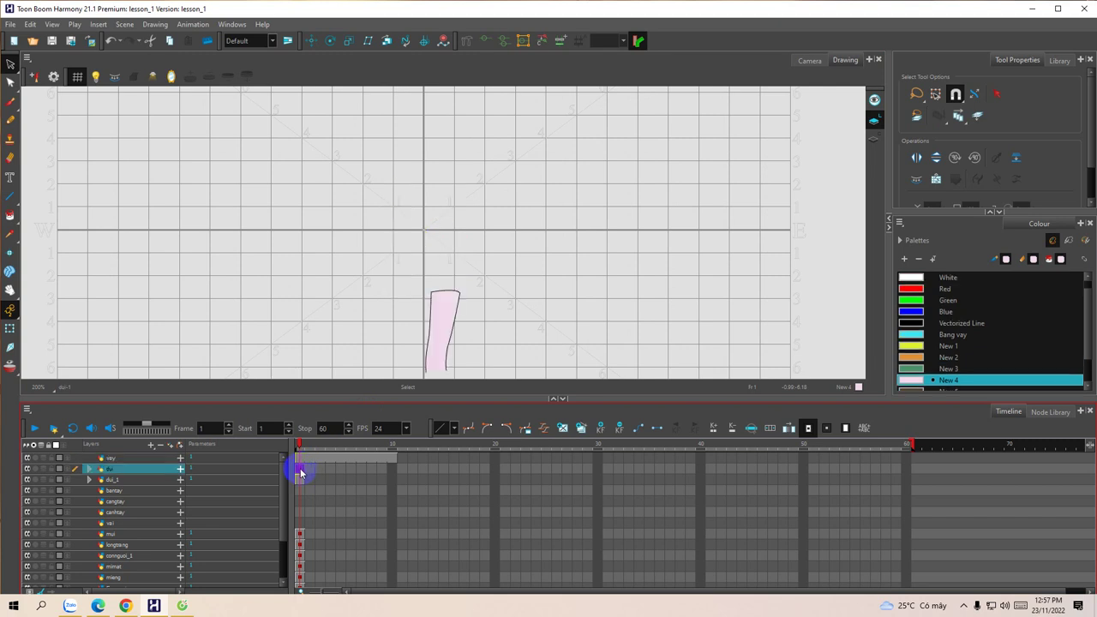
{"action": "left_click", "coordinate": [98, 86]}
{"action": "left_click", "coordinate": [96, 77]}
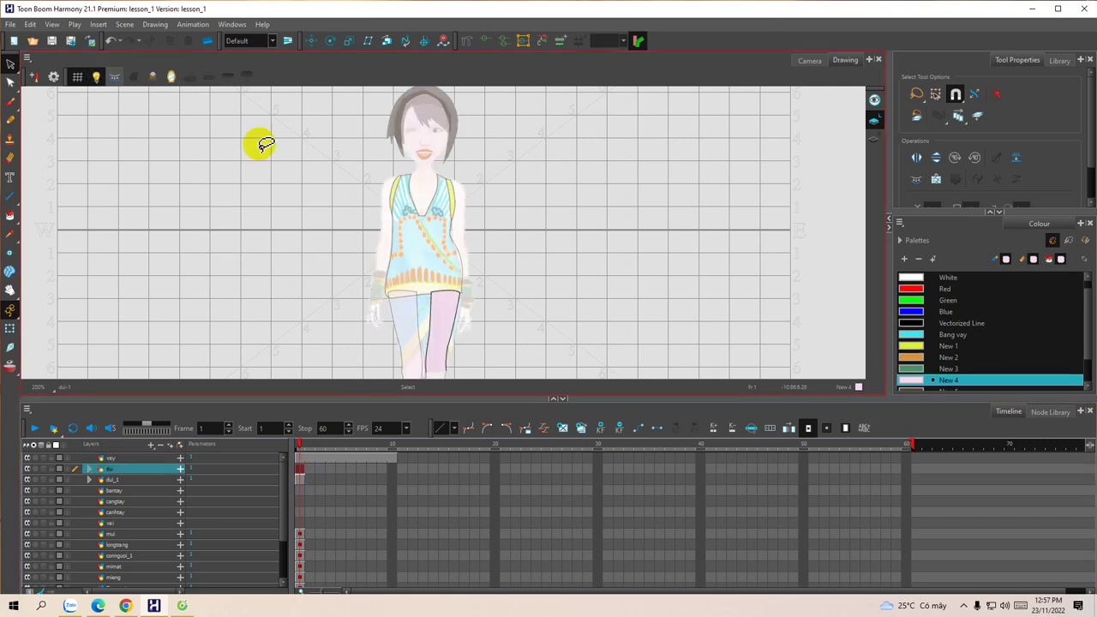
Step: Enlarge the Drawing view around the skirt hem and thighs and open the vay drawing on frame 1
{"action": "scroll", "coordinate": [502, 277], "scroll_direction": "up", "scroll_amount": 1}
{"action": "scroll", "coordinate": [472, 306], "scroll_direction": "up", "scroll_amount": 1}
{"action": "left_click_drag", "start_coordinate": [444, 398], "coordinate": [443, 425]}
{"action": "key", "text": "space"}
{"action": "mouse_move", "coordinate": [454, 344]}
{"action": "left_mouse_down"}
{"action": "mouse_move", "coordinate": [552, 292]}
{"action": "mouse_move", "coordinate": [599, 240]}
{"action": "mouse_move", "coordinate": [571, 254]}
{"action": "left_mouse_up"}
{"action": "scroll", "coordinate": [503, 268], "scroll_direction": "up", "scroll_amount": 1}
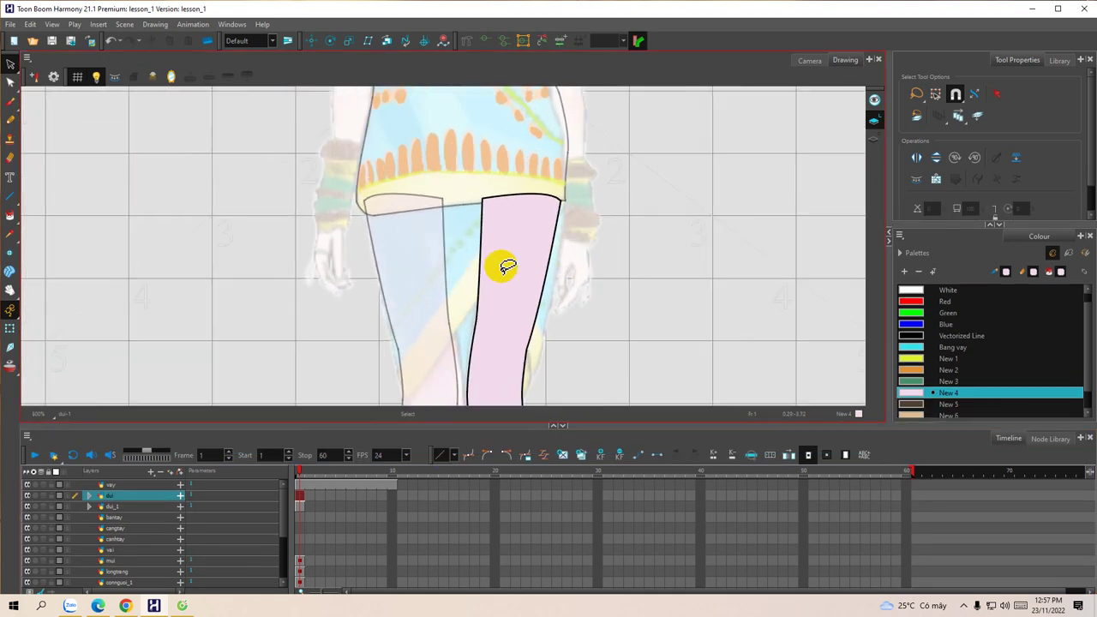
{"action": "mouse_move", "coordinate": [540, 301]}
{"action": "left_mouse_down"}
{"action": "mouse_move", "coordinate": [516, 300]}
{"action": "mouse_move", "coordinate": [520, 287]}
{"action": "mouse_move", "coordinate": [503, 304]}
{"action": "left_mouse_up"}
{"action": "left_click", "coordinate": [287, 477]}
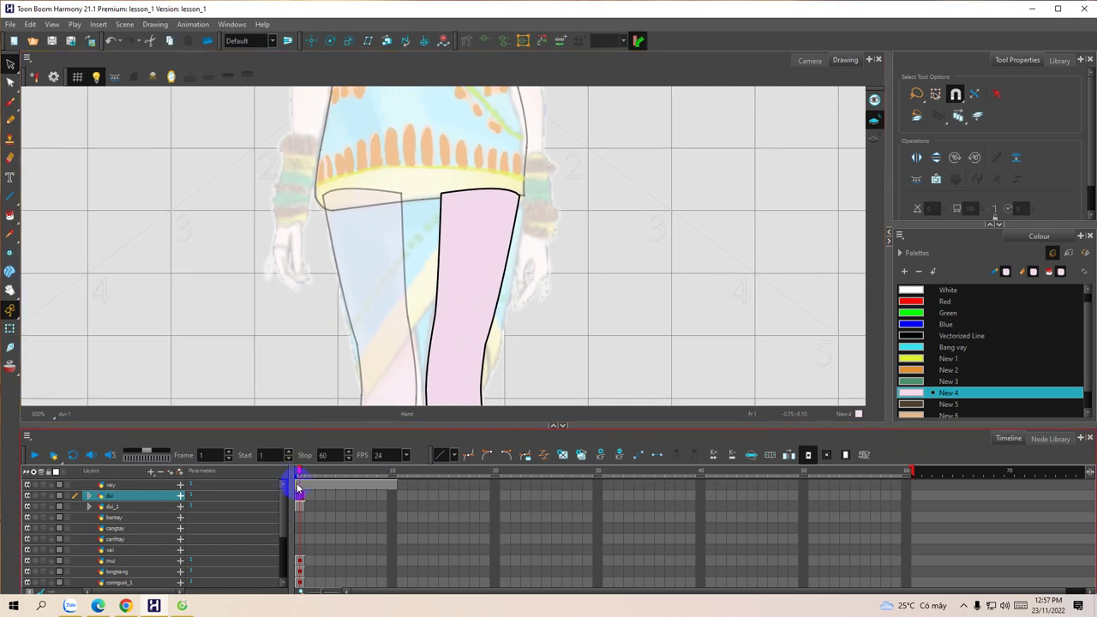
{"action": "left_click", "coordinate": [298, 485]}
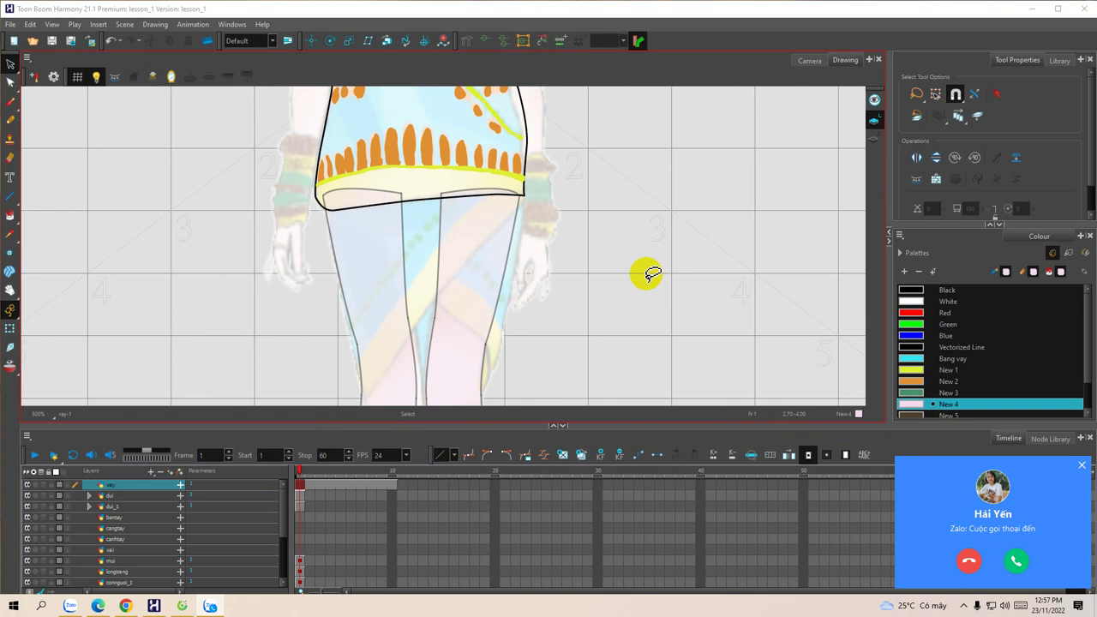
{"action": "left_click", "coordinate": [962, 607]}
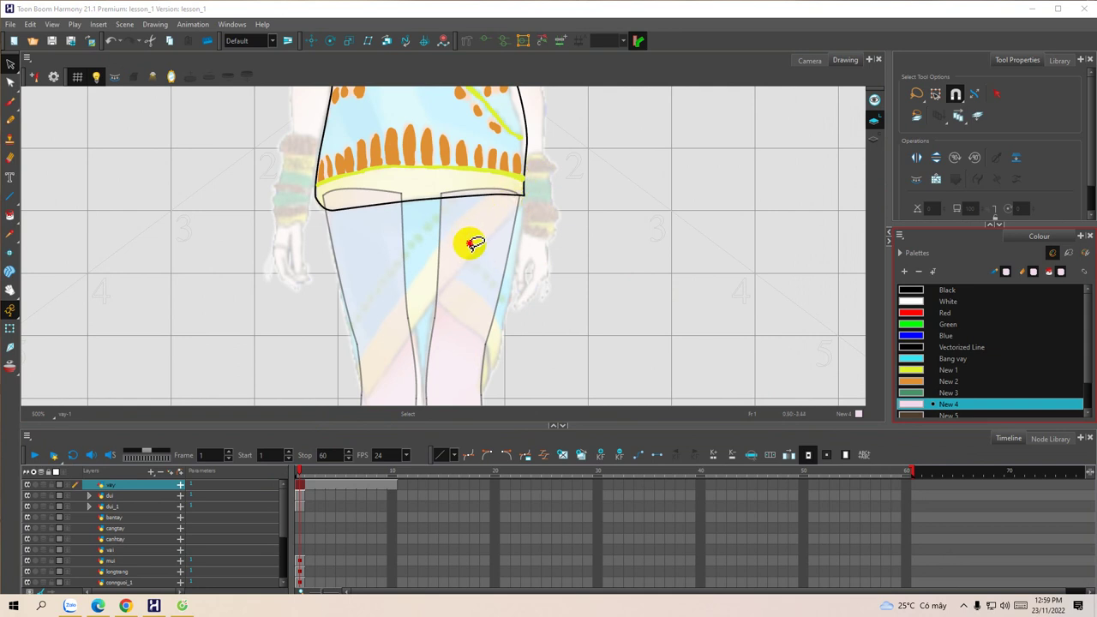
{"action": "key", "text": "space"}
{"action": "left_click_drag", "start_coordinate": [457, 242], "coordinate": [477, 254]}
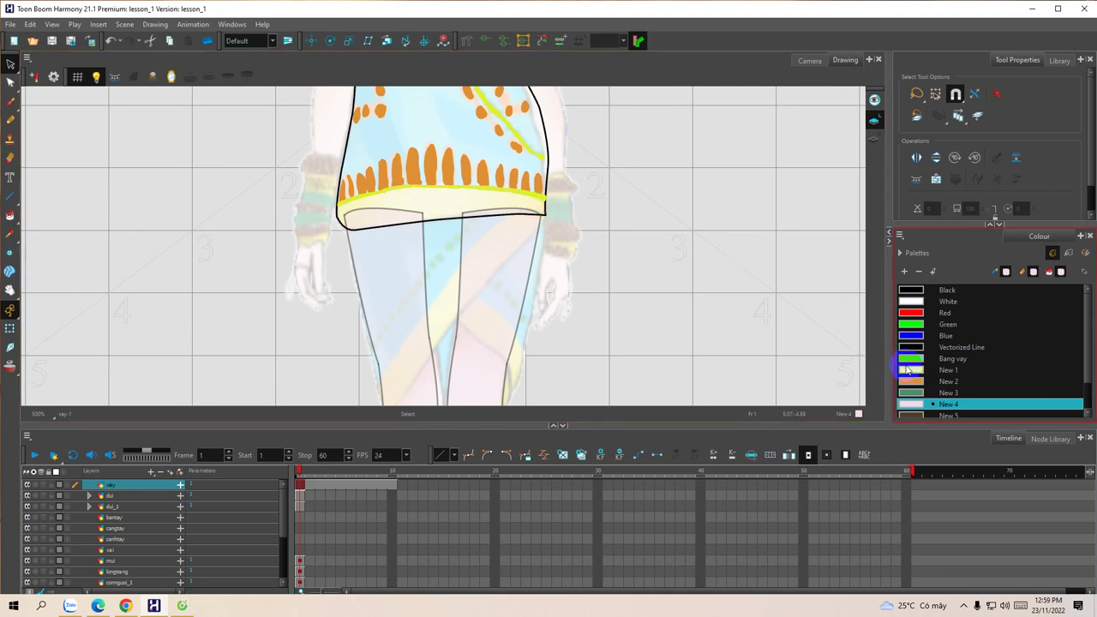
Step: Draw the two outer side edges of the lower skirt in Black with the Line tool, curving from the hem down to the knees
{"action": "left_click", "coordinate": [912, 290]}
{"action": "key", "text": "space"}
{"action": "mouse_move", "coordinate": [539, 276]}
{"action": "left_mouse_down"}
{"action": "mouse_move", "coordinate": [536, 287]}
{"action": "mouse_move", "coordinate": [538, 225]}
{"action": "mouse_move", "coordinate": [532, 263]}
{"action": "left_mouse_up"}
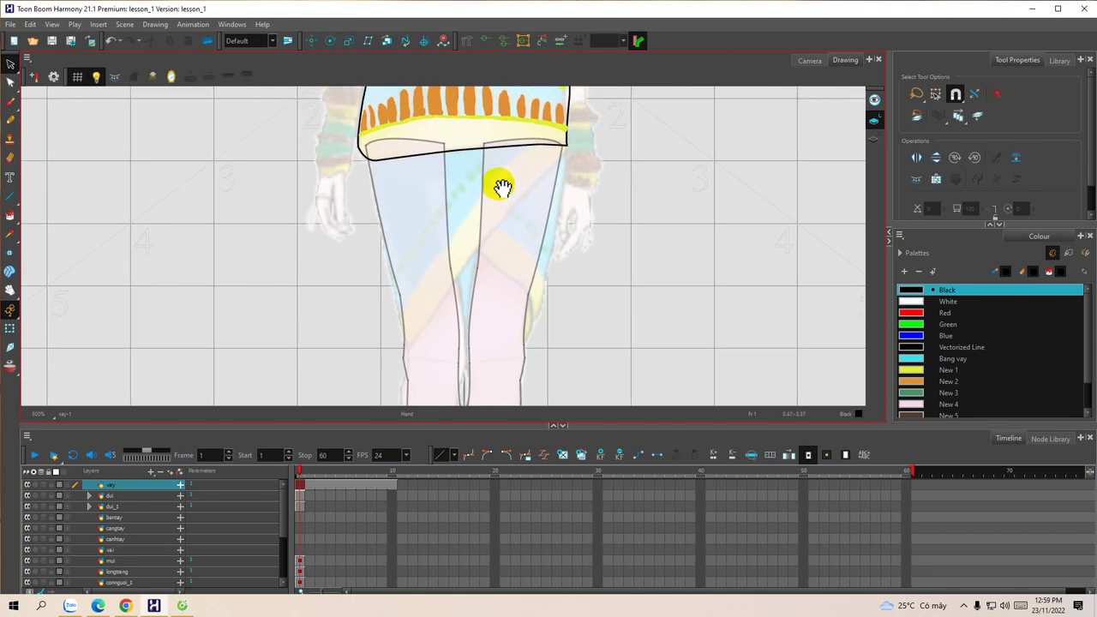
{"action": "left_click_drag", "start_coordinate": [478, 188], "coordinate": [496, 201]}
{"action": "left_click", "coordinate": [390, 162]}
{"action": "left_click_drag", "start_coordinate": [389, 163], "coordinate": [380, 125]}
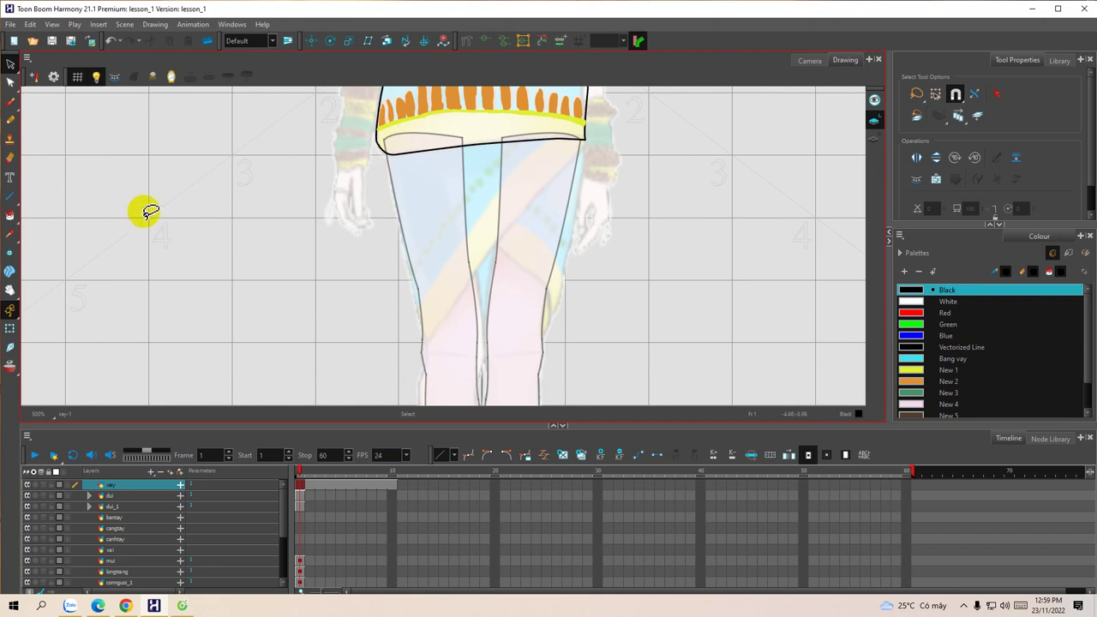
{"action": "key", "text": "alt+6"}
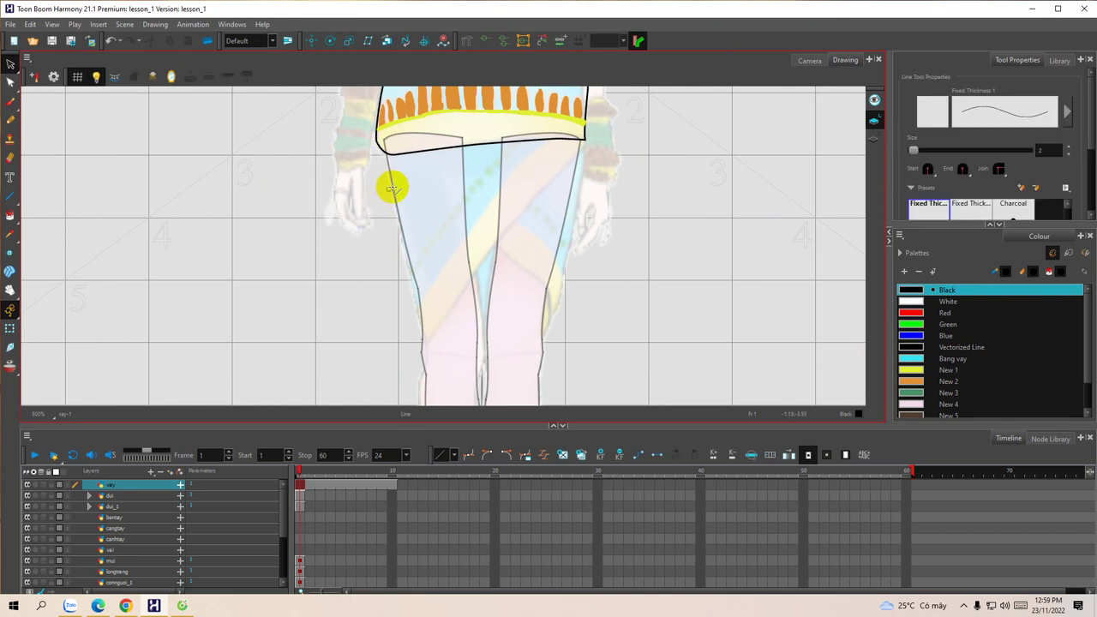
{"action": "left_click_drag", "start_coordinate": [388, 170], "coordinate": [392, 182]}
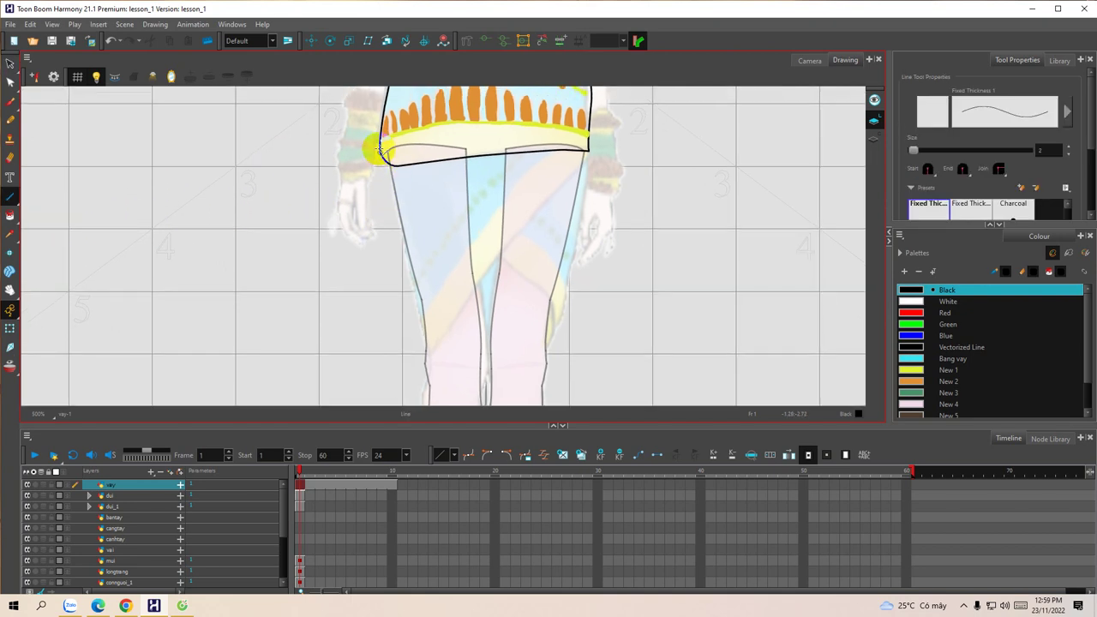
{"action": "left_click_drag", "start_coordinate": [379, 144], "coordinate": [401, 311]}
{"action": "left_click_drag", "start_coordinate": [544, 215], "coordinate": [516, 209]}
{"action": "mouse_move", "coordinate": [555, 141]}
{"action": "left_mouse_down"}
{"action": "mouse_move", "coordinate": [546, 274]}
{"action": "mouse_move", "coordinate": [537, 291]}
{"action": "mouse_move", "coordinate": [543, 237]}
{"action": "mouse_move", "coordinate": [526, 265]}
{"action": "mouse_move", "coordinate": [533, 287]}
{"action": "mouse_move", "coordinate": [519, 286]}
{"action": "left_mouse_up"}
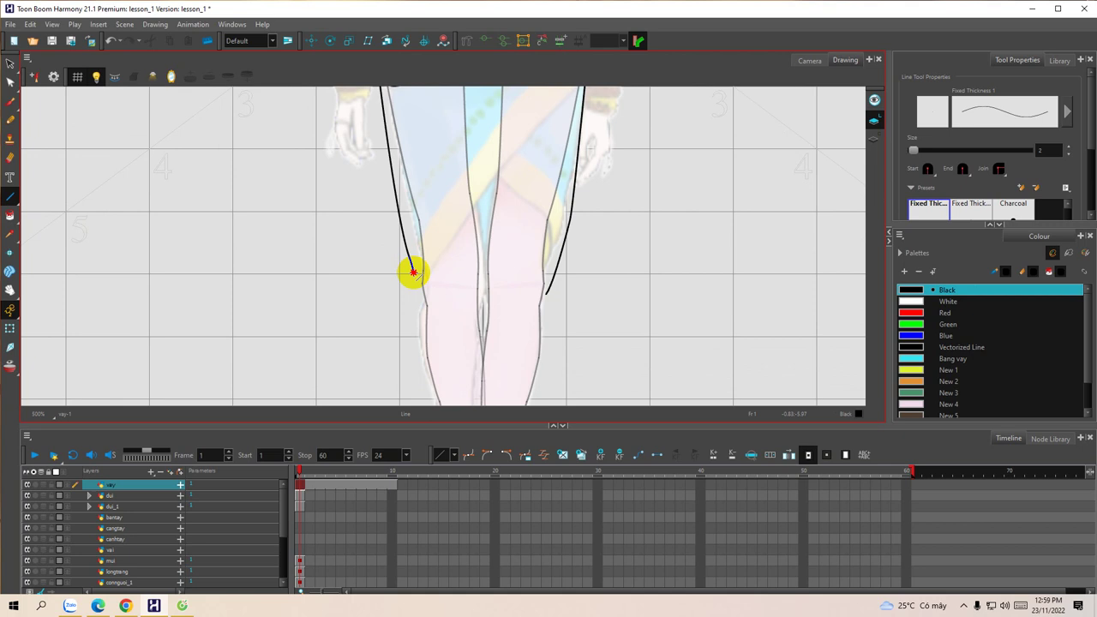
Step: Draw the diagonal wrap edge across the lower skirt and the curved edge of its front slit
{"action": "mouse_move", "coordinate": [443, 248]}
{"action": "left_mouse_down"}
{"action": "mouse_move", "coordinate": [426, 311]}
{"action": "mouse_move", "coordinate": [487, 223]}
{"action": "mouse_move", "coordinate": [496, 214]}
{"action": "mouse_move", "coordinate": [497, 255]}
{"action": "mouse_move", "coordinate": [554, 193]}
{"action": "mouse_move", "coordinate": [531, 215]}
{"action": "mouse_move", "coordinate": [545, 212]}
{"action": "mouse_move", "coordinate": [550, 186]}
{"action": "left_mouse_up"}
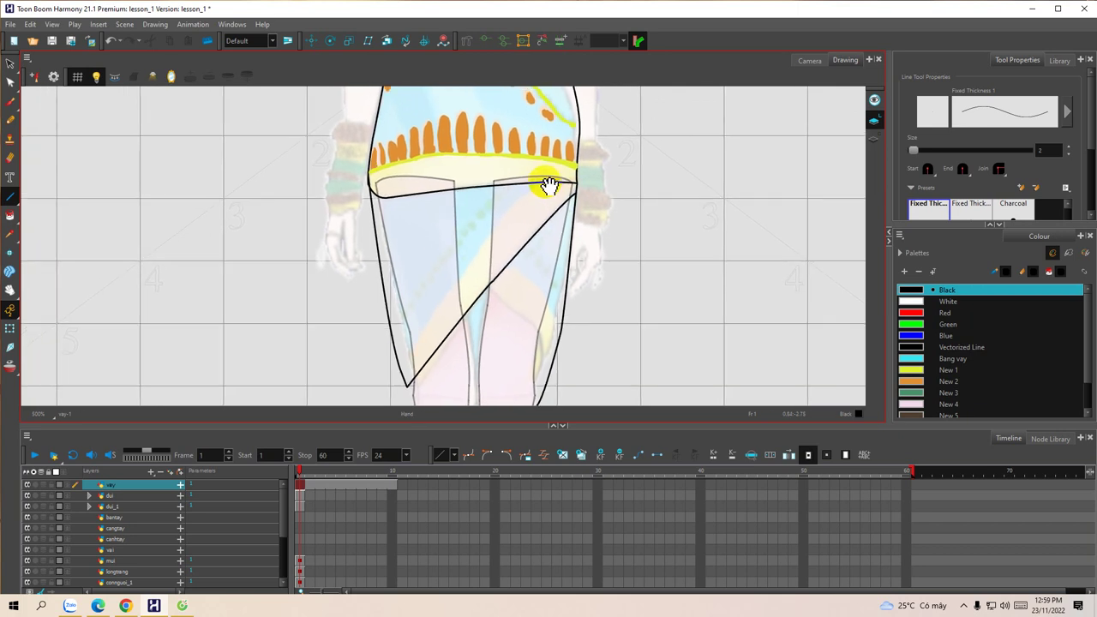
{"action": "left_click_drag", "start_coordinate": [543, 228], "coordinate": [516, 162]}
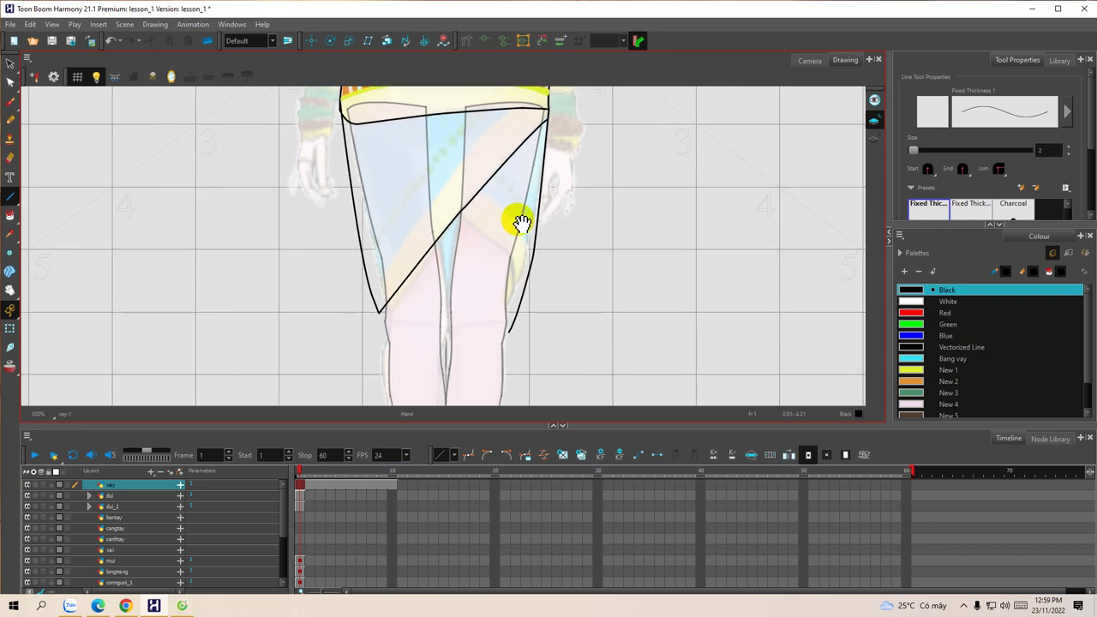
{"action": "mouse_move", "coordinate": [453, 221]}
{"action": "left_mouse_down"}
{"action": "mouse_move", "coordinate": [489, 257]}
{"action": "mouse_move", "coordinate": [509, 331]}
{"action": "left_mouse_up"}
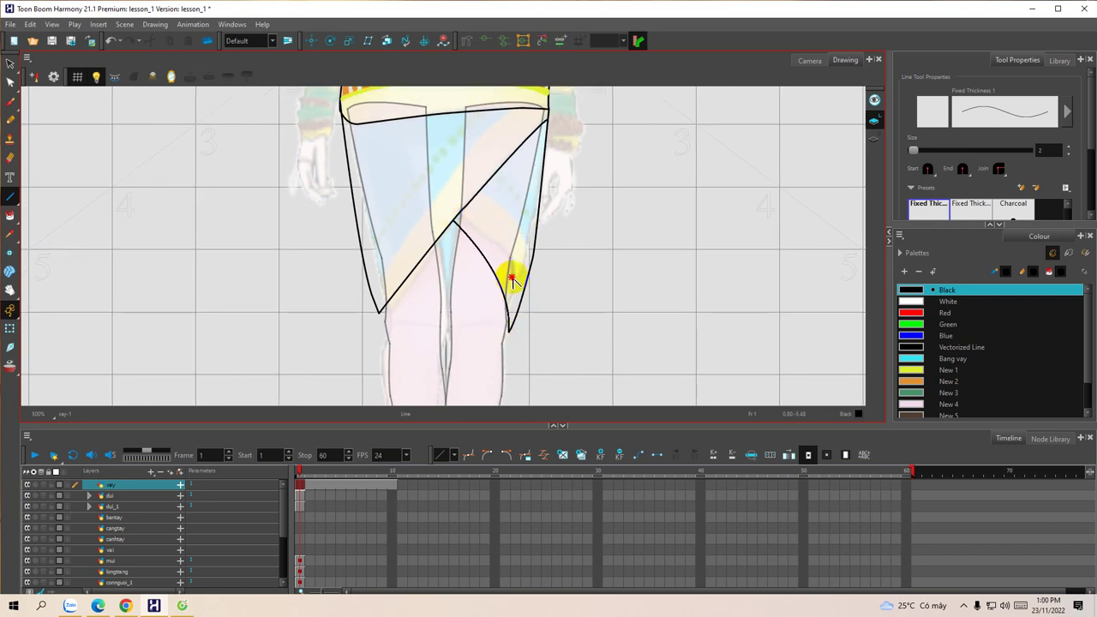
Step: Fill the lower skirt panels with the Bang vay colour using the Paint tool
{"action": "scroll", "coordinate": [506, 244], "scroll_direction": "up", "scroll_amount": 5}
{"action": "mouse_move", "coordinate": [514, 271]}
{"action": "left_mouse_down"}
{"action": "mouse_move", "coordinate": [503, 221]}
{"action": "mouse_move", "coordinate": [510, 255]}
{"action": "left_mouse_up"}
{"action": "scroll", "coordinate": [509, 254], "scroll_direction": "down", "scroll_amount": 1}
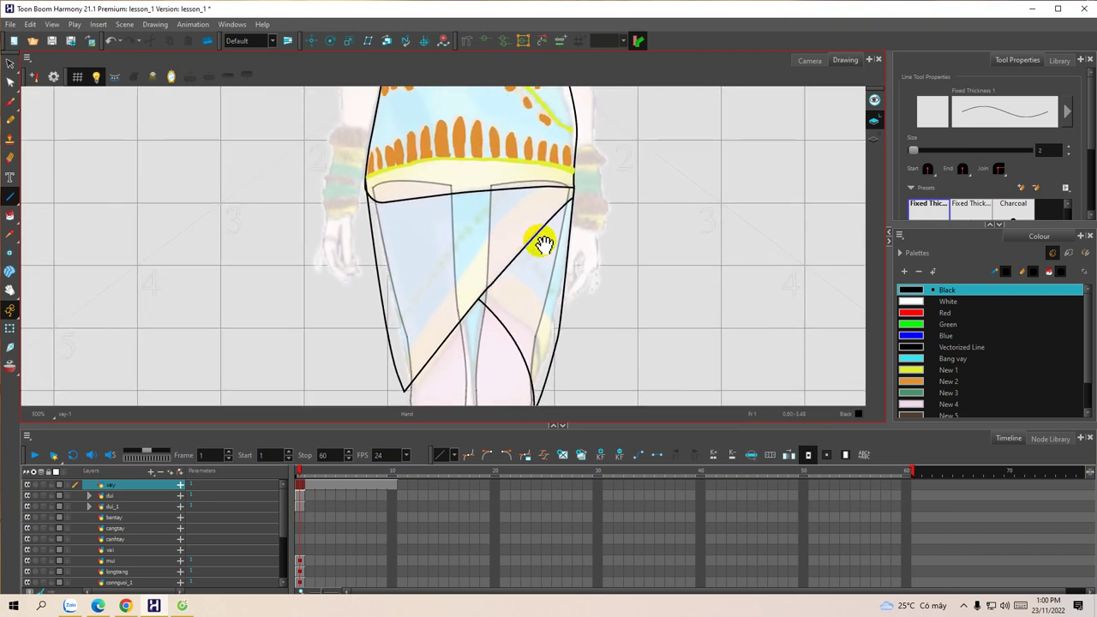
{"action": "left_click", "coordinate": [951, 358]}
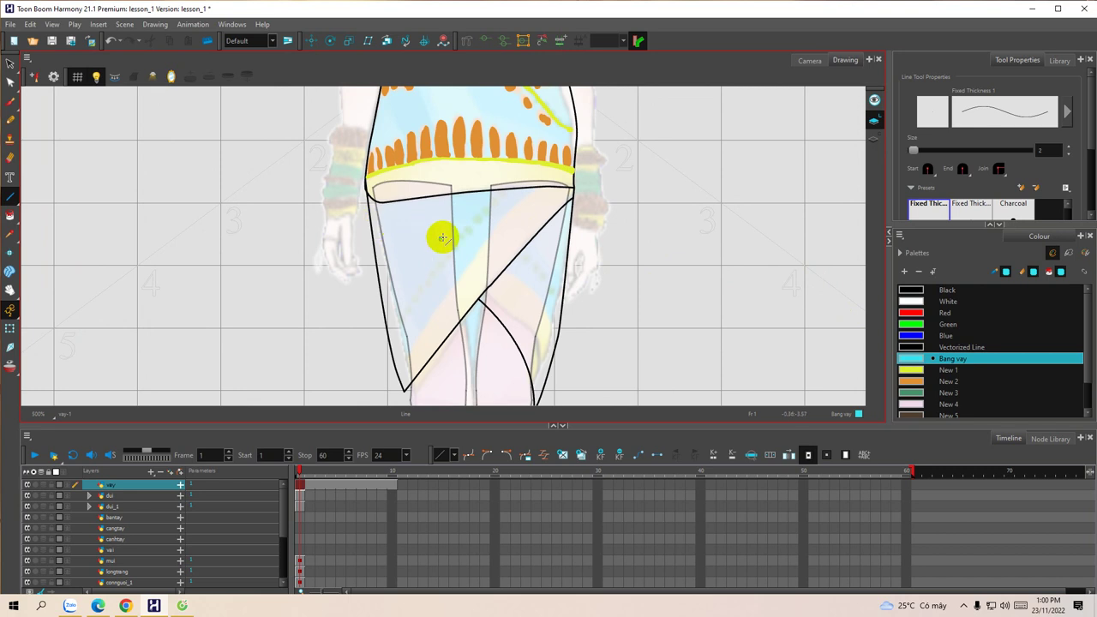
{"action": "key", "text": "alt+i"}
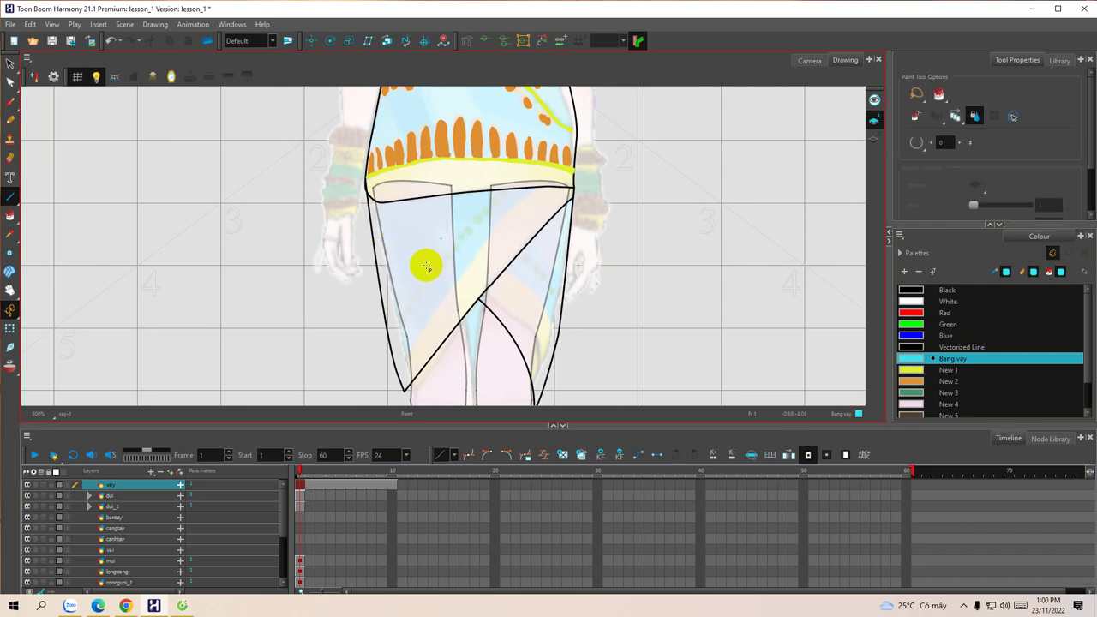
{"action": "left_click", "coordinate": [427, 266]}
{"action": "mouse_move", "coordinate": [465, 269]}
{"action": "left_mouse_down"}
{"action": "mouse_move", "coordinate": [456, 249]}
{"action": "mouse_move", "coordinate": [482, 286]}
{"action": "mouse_move", "coordinate": [481, 311]}
{"action": "left_mouse_up"}
{"action": "left_click", "coordinate": [481, 268]}
{"action": "mouse_move", "coordinate": [477, 268]}
{"action": "left_mouse_down"}
{"action": "mouse_move", "coordinate": [474, 245]}
{"action": "mouse_move", "coordinate": [445, 233]}
{"action": "mouse_move", "coordinate": [459, 277]}
{"action": "left_mouse_up"}
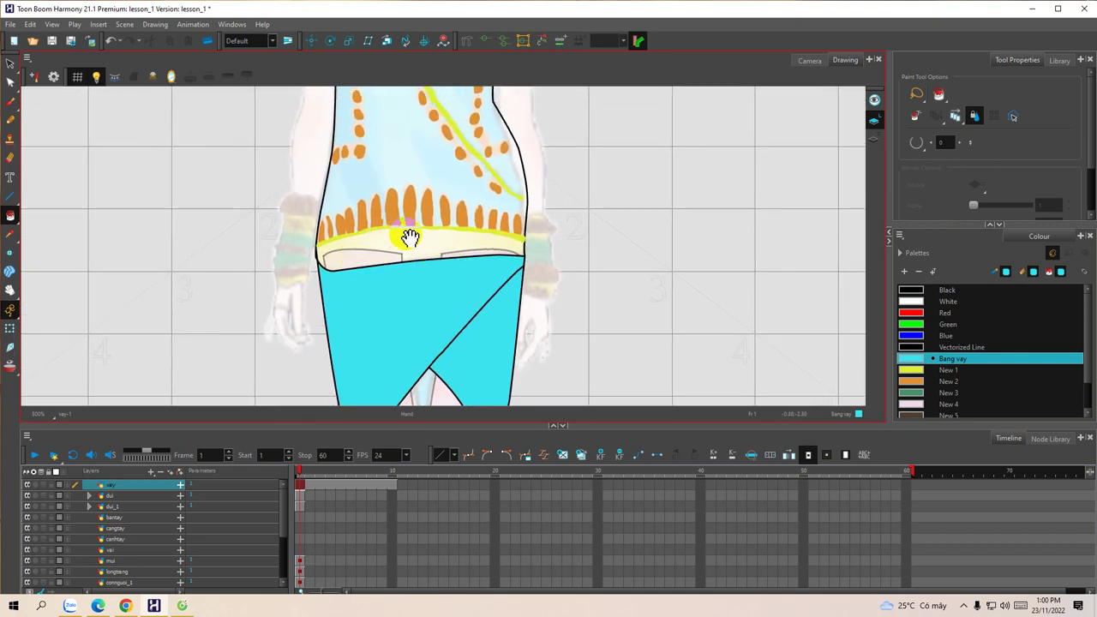
Step: Fill the dress top and its hem band with the New 1 yellow
{"action": "left_click", "coordinate": [915, 371]}
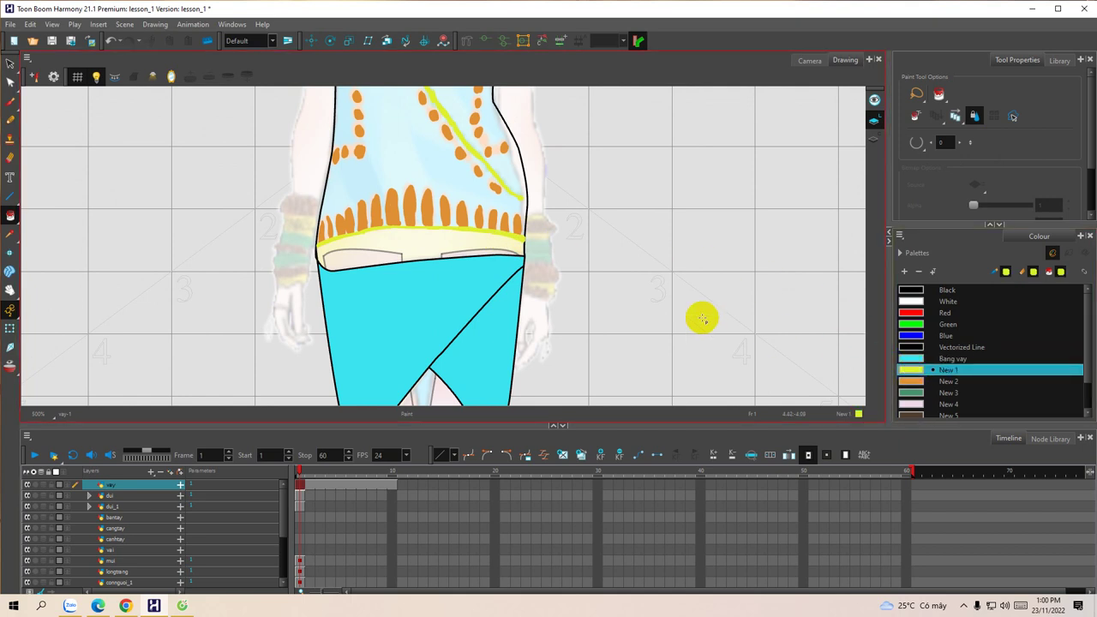
{"action": "left_click", "coordinate": [410, 249]}
{"action": "mouse_move", "coordinate": [421, 247]}
{"action": "left_mouse_down"}
{"action": "mouse_move", "coordinate": [429, 266]}
{"action": "mouse_move", "coordinate": [432, 250]}
{"action": "left_mouse_up"}
{"action": "scroll", "coordinate": [433, 254], "scroll_direction": "down", "scroll_amount": 1}
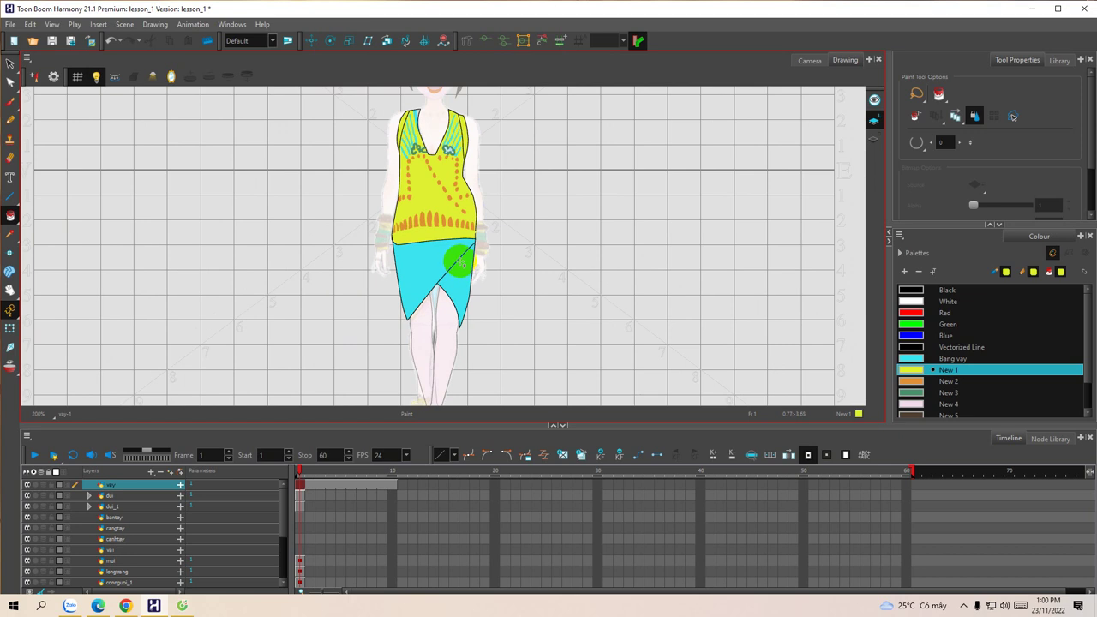
{"action": "scroll", "coordinate": [444, 260], "scroll_direction": "up", "scroll_amount": 1}
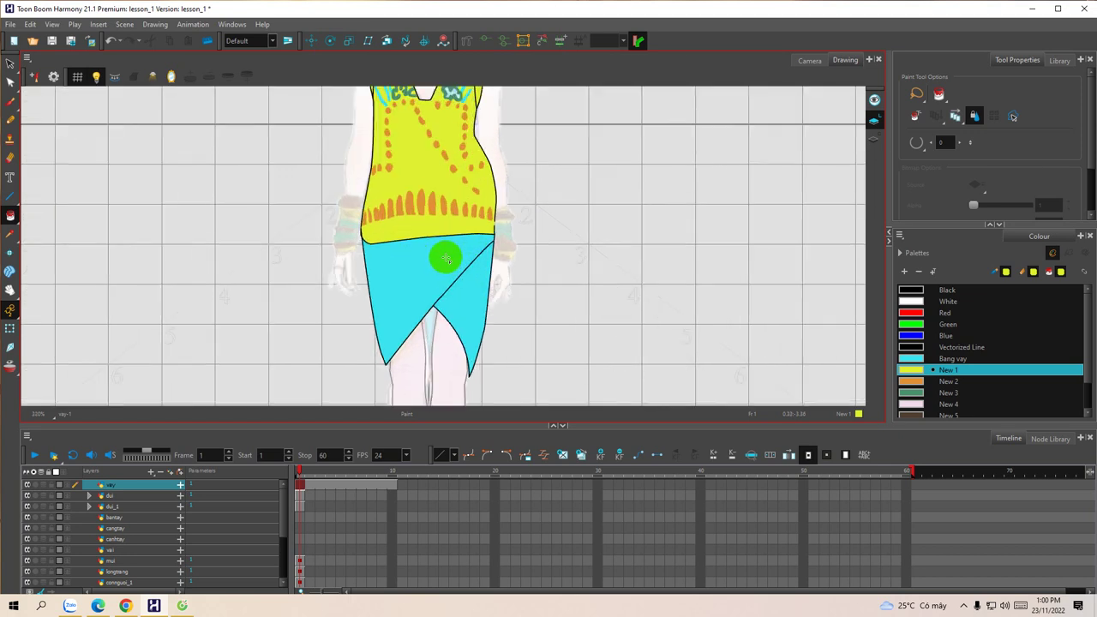
{"action": "mouse_move", "coordinate": [436, 193]}
{"action": "left_mouse_down"}
{"action": "mouse_move", "coordinate": [445, 308]}
{"action": "mouse_move", "coordinate": [457, 274]}
{"action": "mouse_move", "coordinate": [438, 256]}
{"action": "mouse_move", "coordinate": [451, 282]}
{"action": "mouse_move", "coordinate": [440, 294]}
{"action": "mouse_move", "coordinate": [462, 198]}
{"action": "mouse_move", "coordinate": [448, 318]}
{"action": "mouse_move", "coordinate": [440, 273]}
{"action": "left_mouse_up"}
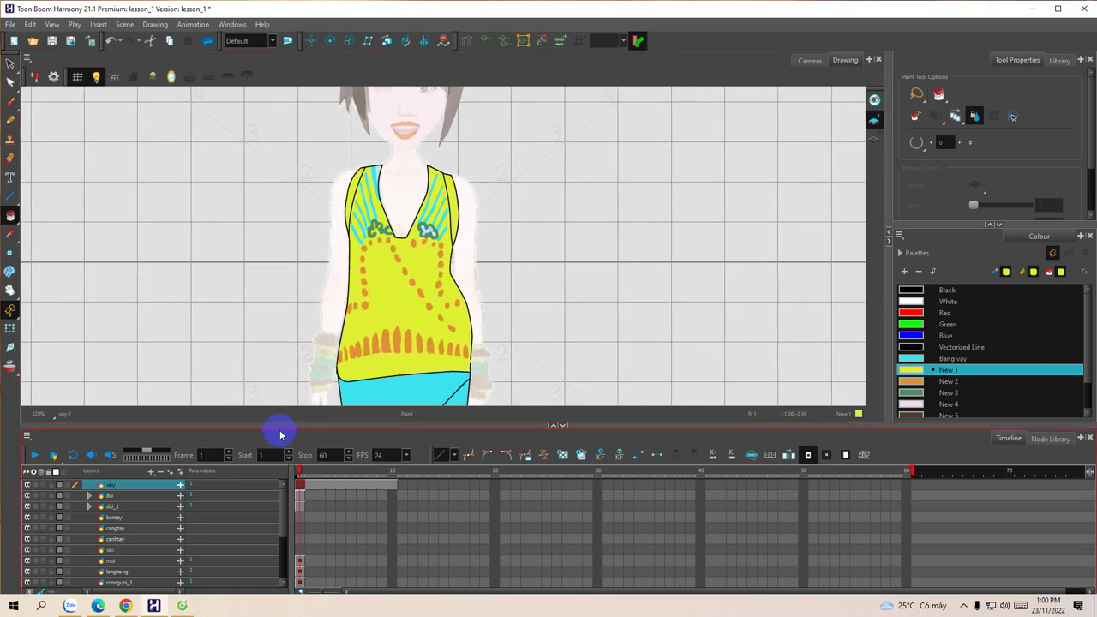
Step: Select the first frame of the vai layer and choose Black for outlining the shoulder
{"action": "left_click_drag", "start_coordinate": [279, 424], "coordinate": [280, 380]}
{"action": "scroll", "coordinate": [283, 470], "scroll_direction": "down", "scroll_amount": 1}
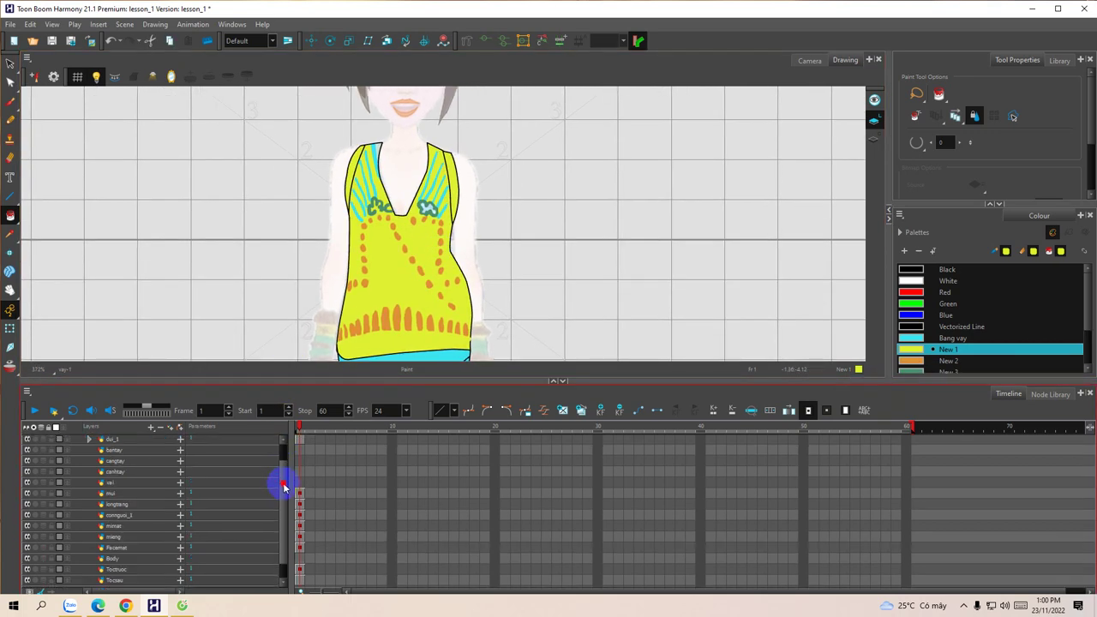
{"action": "left_click", "coordinate": [130, 483]}
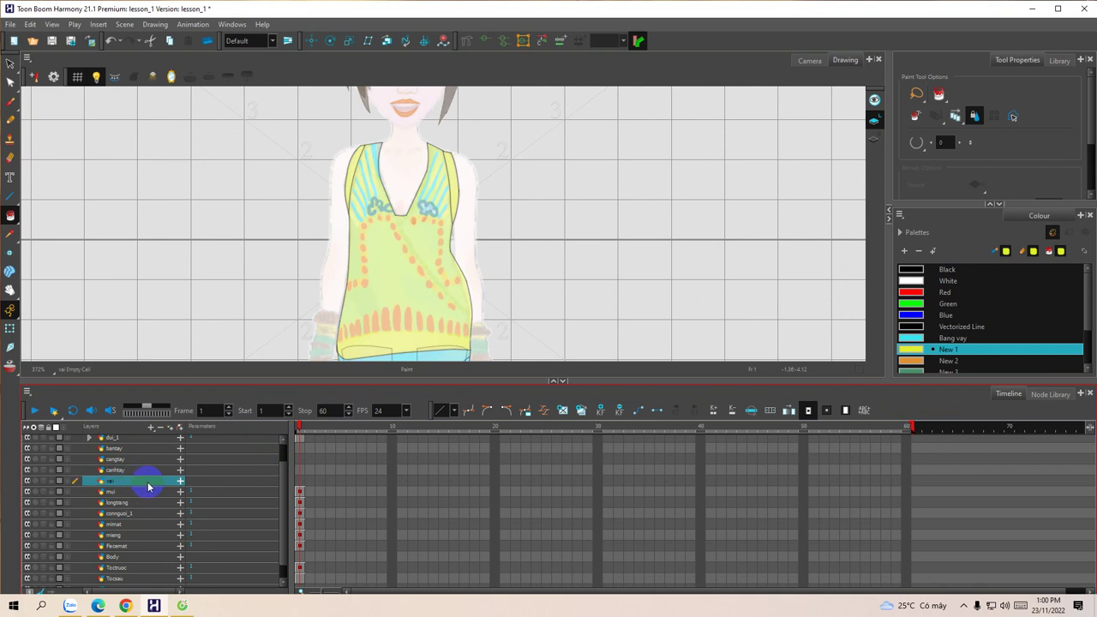
{"action": "left_click_drag", "start_coordinate": [434, 215], "coordinate": [426, 266]}
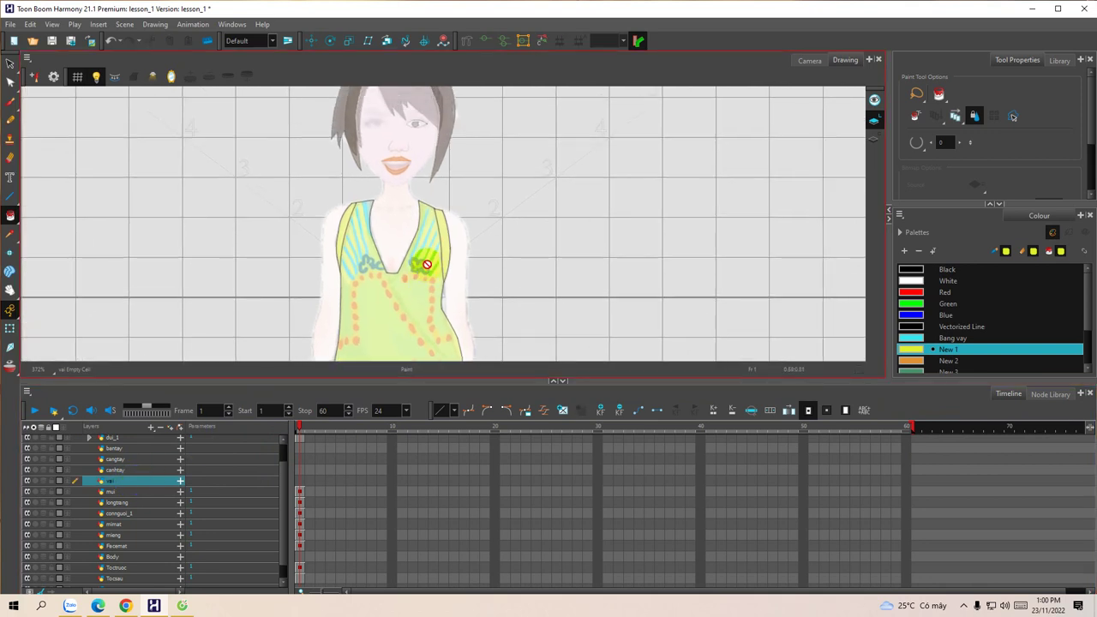
{"action": "scroll", "coordinate": [425, 264], "scroll_direction": "up", "scroll_amount": 5}
{"action": "mouse_move", "coordinate": [427, 247]}
{"action": "left_mouse_down"}
{"action": "mouse_move", "coordinate": [410, 231]}
{"action": "mouse_move", "coordinate": [439, 217]}
{"action": "left_mouse_up"}
{"action": "left_click", "coordinate": [917, 269]}
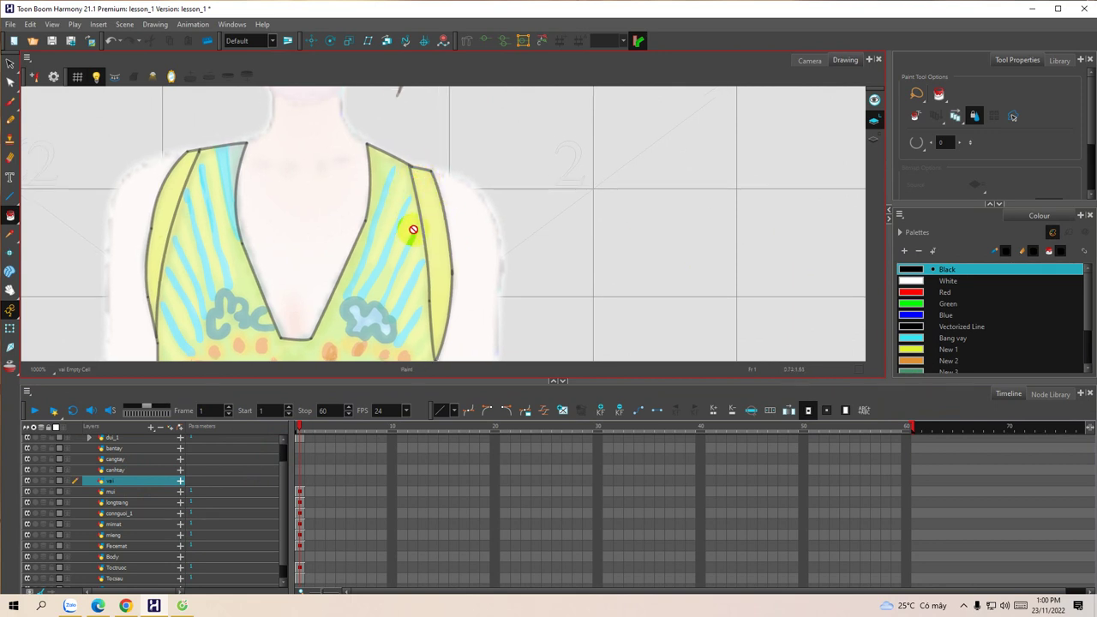
{"action": "left_click", "coordinate": [358, 444]}
{"action": "left_click", "coordinate": [301, 484]}
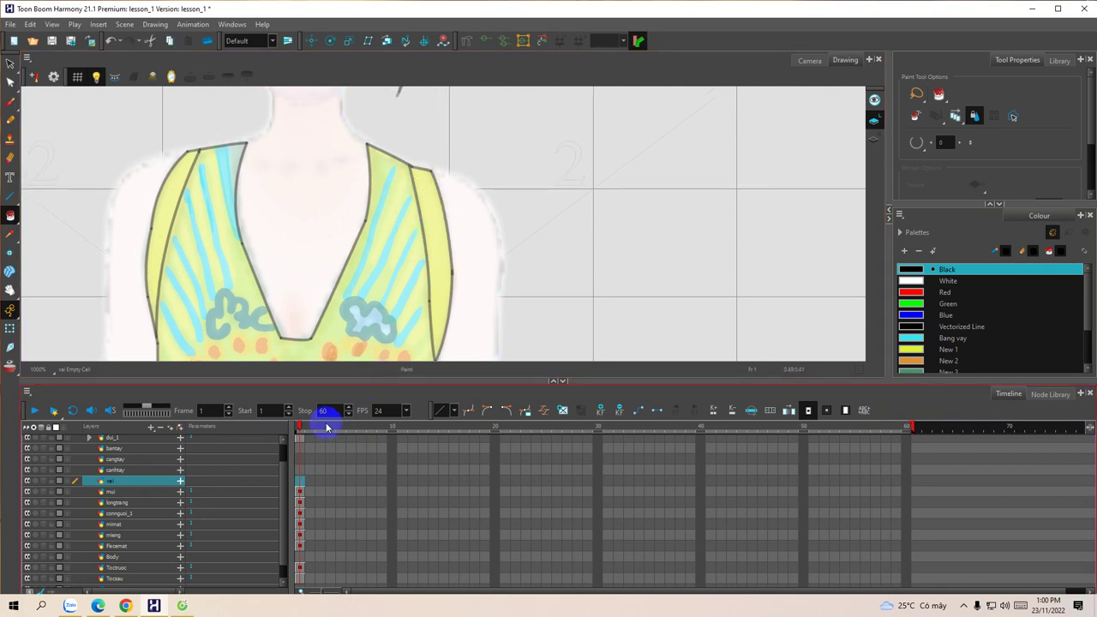
{"action": "left_click", "coordinate": [299, 467]}
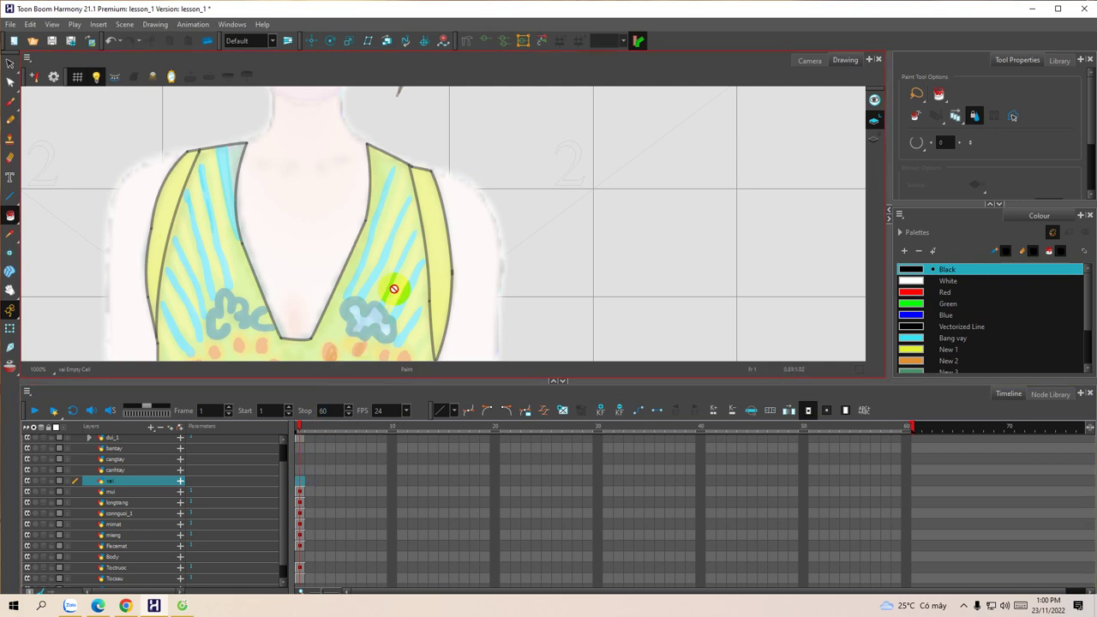
Step: Draw the curved shoulder line and the underarm curve beside the dress strap with the Line tool
{"action": "key", "text": "alt+backslash"}
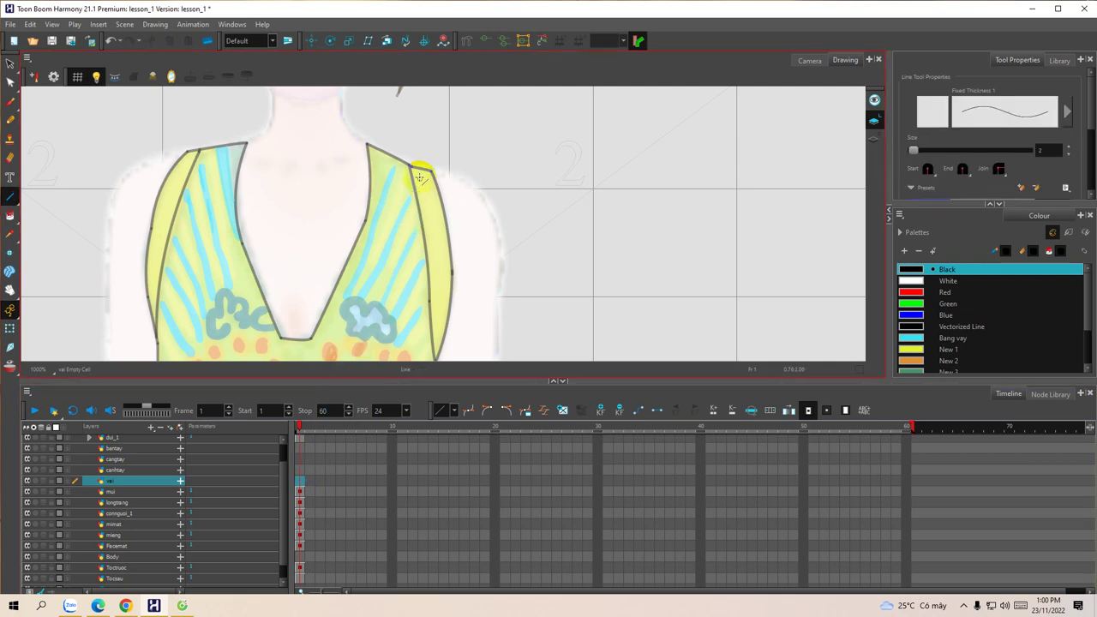
{"action": "left_click_drag", "start_coordinate": [436, 194], "coordinate": [396, 160]}
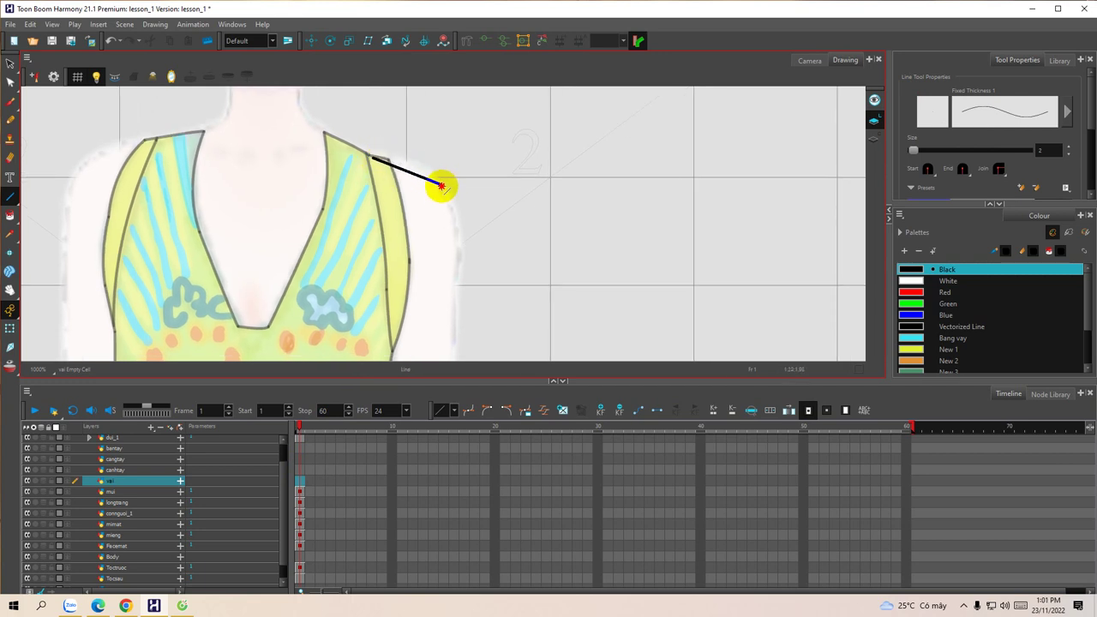
{"action": "left_click_drag", "start_coordinate": [420, 169], "coordinate": [422, 170]}
{"action": "left_click_drag", "start_coordinate": [424, 221], "coordinate": [403, 172]}
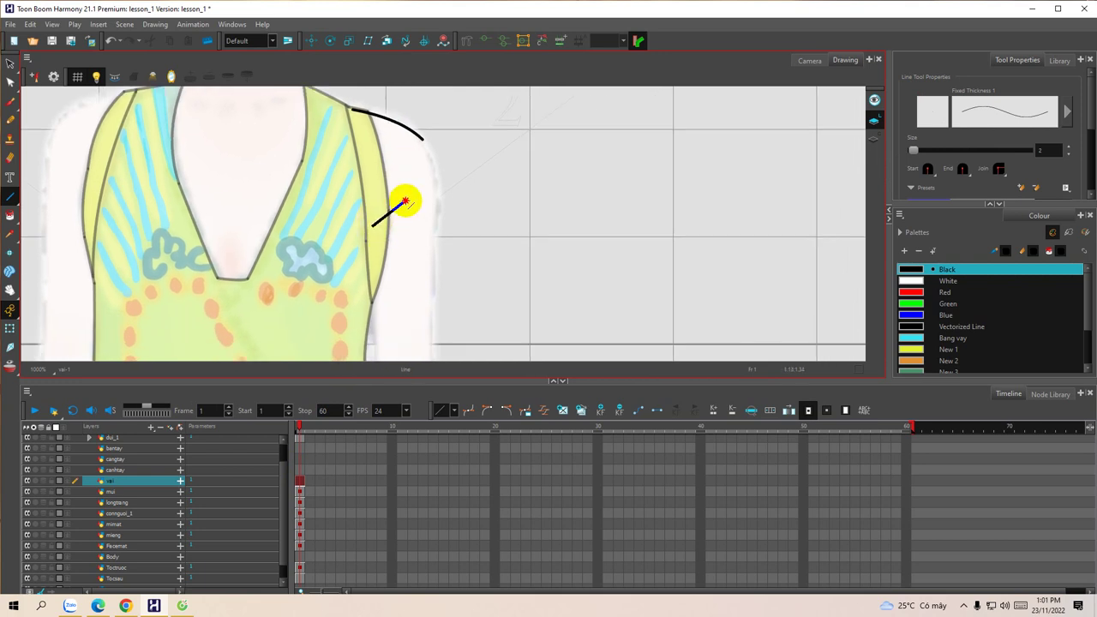
{"action": "left_click_drag", "start_coordinate": [423, 205], "coordinate": [401, 200]}
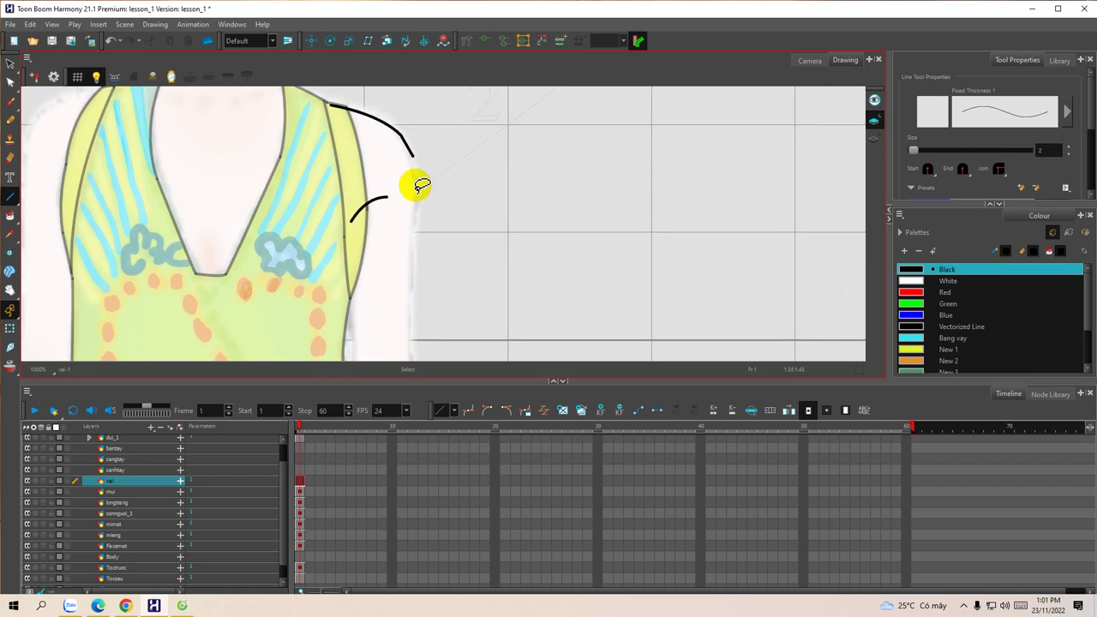
Step: Draw the upper arm's top and underside lines extending outward from the shoulder with the Line tool
{"action": "mouse_move", "coordinate": [420, 165]}
{"action": "left_mouse_down"}
{"action": "mouse_move", "coordinate": [433, 171]}
{"action": "mouse_move", "coordinate": [434, 141]}
{"action": "mouse_move", "coordinate": [434, 172]}
{"action": "mouse_move", "coordinate": [455, 167]}
{"action": "mouse_move", "coordinate": [497, 248]}
{"action": "mouse_move", "coordinate": [485, 205]}
{"action": "mouse_move", "coordinate": [435, 155]}
{"action": "mouse_move", "coordinate": [506, 164]}
{"action": "mouse_move", "coordinate": [411, 139]}
{"action": "mouse_move", "coordinate": [554, 166]}
{"action": "mouse_move", "coordinate": [524, 158]}
{"action": "left_mouse_up"}
{"action": "left_click_drag", "start_coordinate": [398, 208], "coordinate": [426, 194]}
{"action": "left_click_drag", "start_coordinate": [491, 202], "coordinate": [442, 205]}
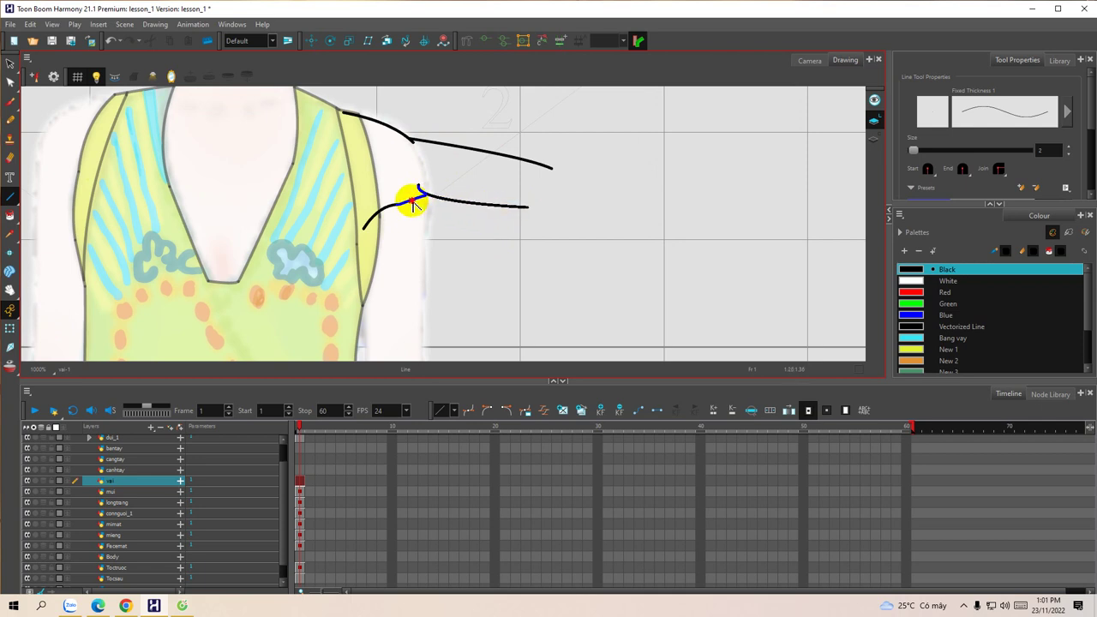
{"action": "mouse_move", "coordinate": [413, 204]}
{"action": "left_mouse_down"}
{"action": "mouse_move", "coordinate": [496, 203]}
{"action": "mouse_move", "coordinate": [463, 201]}
{"action": "left_mouse_up"}
{"action": "key", "text": "space"}
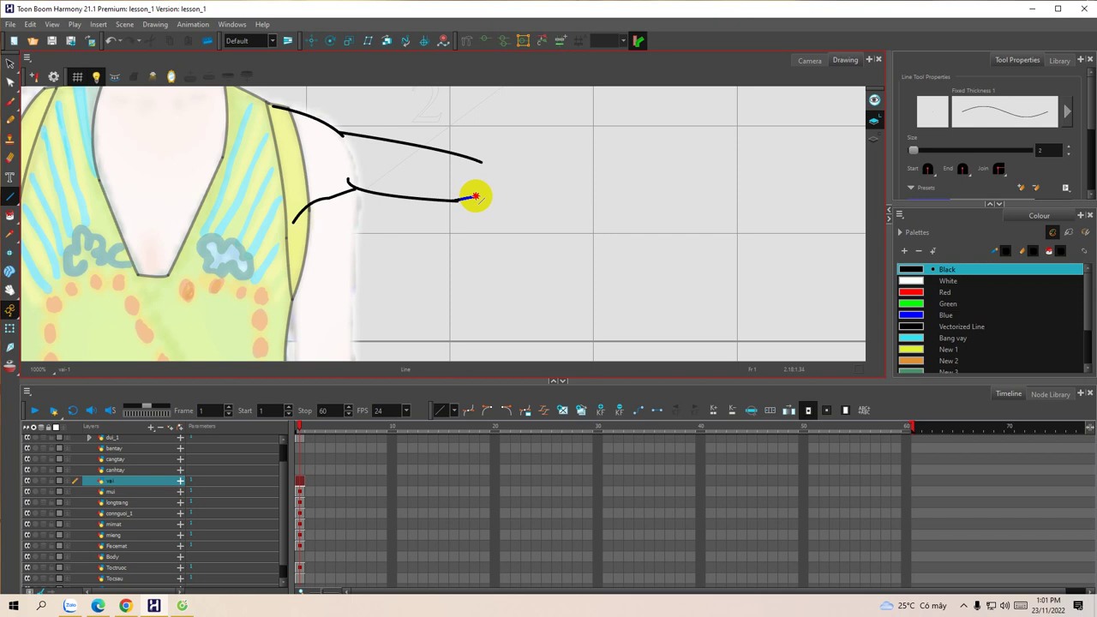
{"action": "left_click_drag", "start_coordinate": [480, 204], "coordinate": [469, 204]}
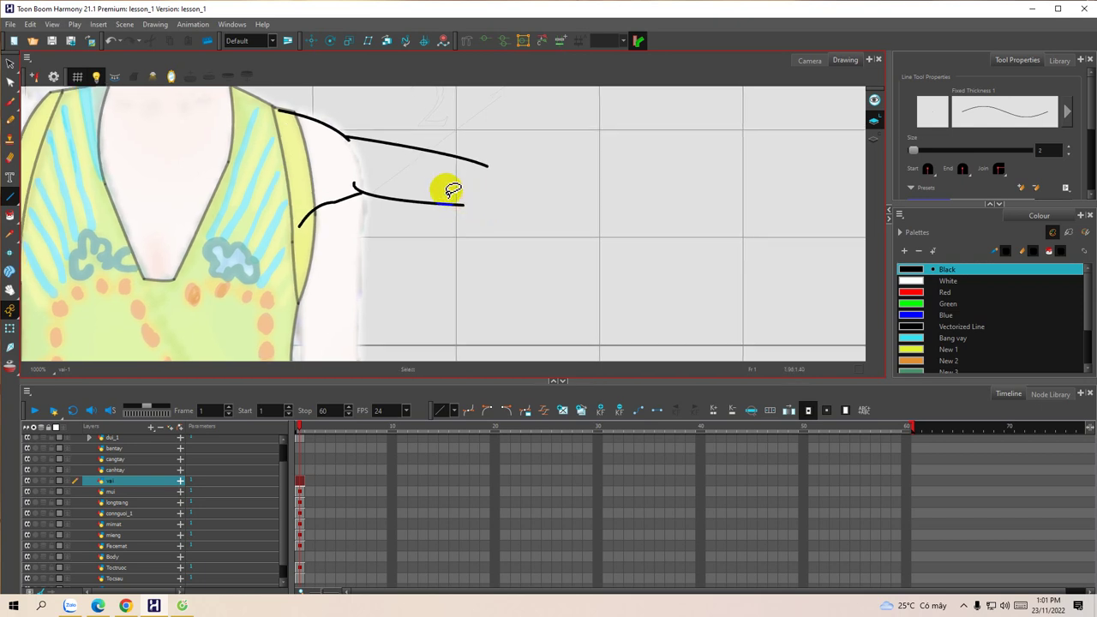
Step: Redraw the upper arm's underside as one gently curved line starting inside the shoulder and ending near the elbow
{"action": "left_click_drag", "start_coordinate": [346, 183], "coordinate": [441, 190]}
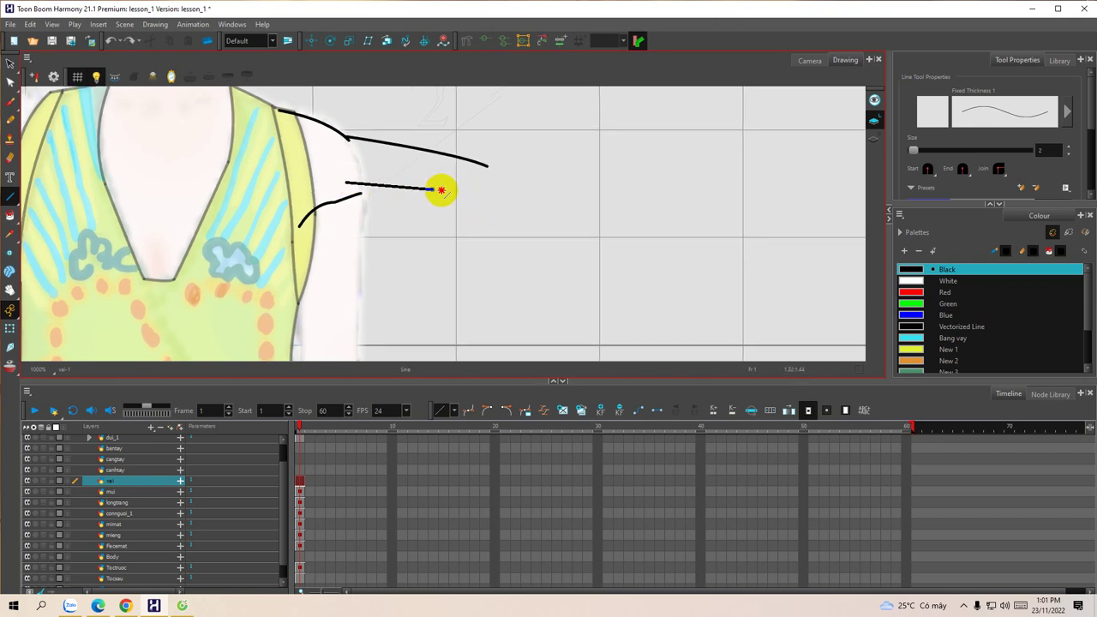
{"action": "left_click_drag", "start_coordinate": [345, 182], "coordinate": [360, 200]}
{"action": "left_click_drag", "start_coordinate": [473, 193], "coordinate": [427, 198]}
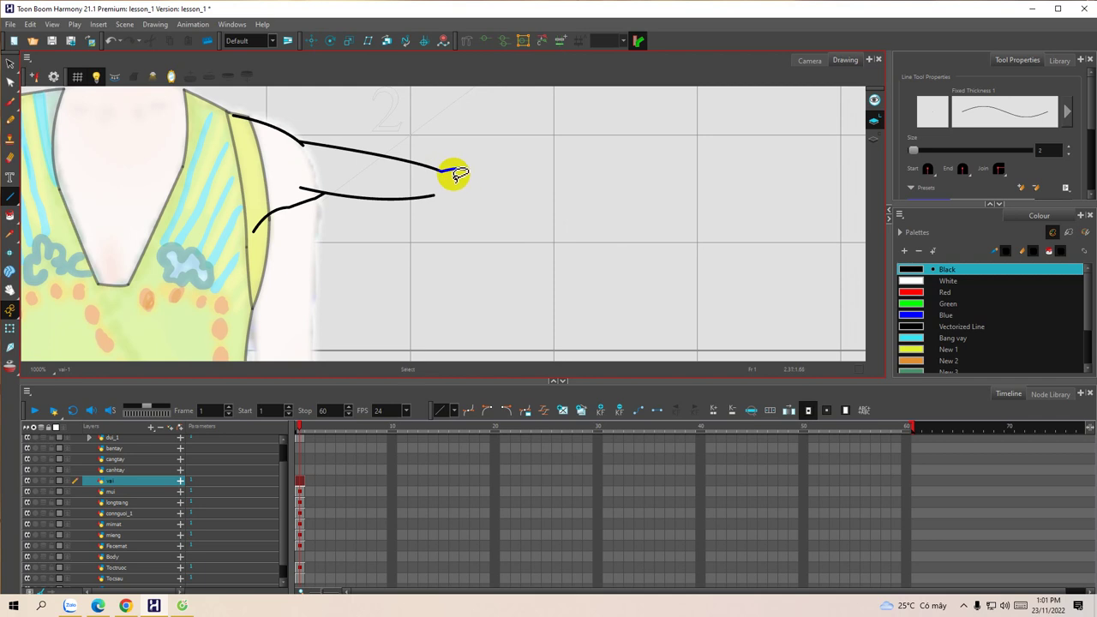
Step: Extend the arm lines slightly at the elbow and close that end with a short curve
{"action": "key", "text": "space"}
{"action": "left_click_drag", "start_coordinate": [457, 172], "coordinate": [460, 195]}
{"action": "mouse_move", "coordinate": [463, 170]}
{"action": "left_mouse_down"}
{"action": "mouse_move", "coordinate": [472, 175]}
{"action": "mouse_move", "coordinate": [464, 193]}
{"action": "left_mouse_up"}
{"action": "key", "text": "space"}
Step: Close the shoulder end of the arm outline with a curve across the dress strap down to the underarm
{"action": "mouse_move", "coordinate": [310, 162]}
{"action": "left_mouse_down"}
{"action": "mouse_move", "coordinate": [391, 175]}
{"action": "mouse_move", "coordinate": [390, 156]}
{"action": "left_mouse_up"}
{"action": "mouse_move", "coordinate": [320, 127]}
{"action": "left_mouse_down"}
{"action": "mouse_move", "coordinate": [306, 161]}
{"action": "mouse_move", "coordinate": [341, 243]}
{"action": "mouse_move", "coordinate": [309, 226]}
{"action": "left_mouse_up"}
{"action": "left_click_drag", "start_coordinate": [378, 207], "coordinate": [353, 201]}
{"action": "left_click_drag", "start_coordinate": [360, 311], "coordinate": [368, 294]}
Step: Fill the closed shoulder and upper arm shape with the New 4 skin colour using the Paint tool
{"action": "scroll", "coordinate": [1073, 325], "scroll_direction": "down", "scroll_amount": 2}
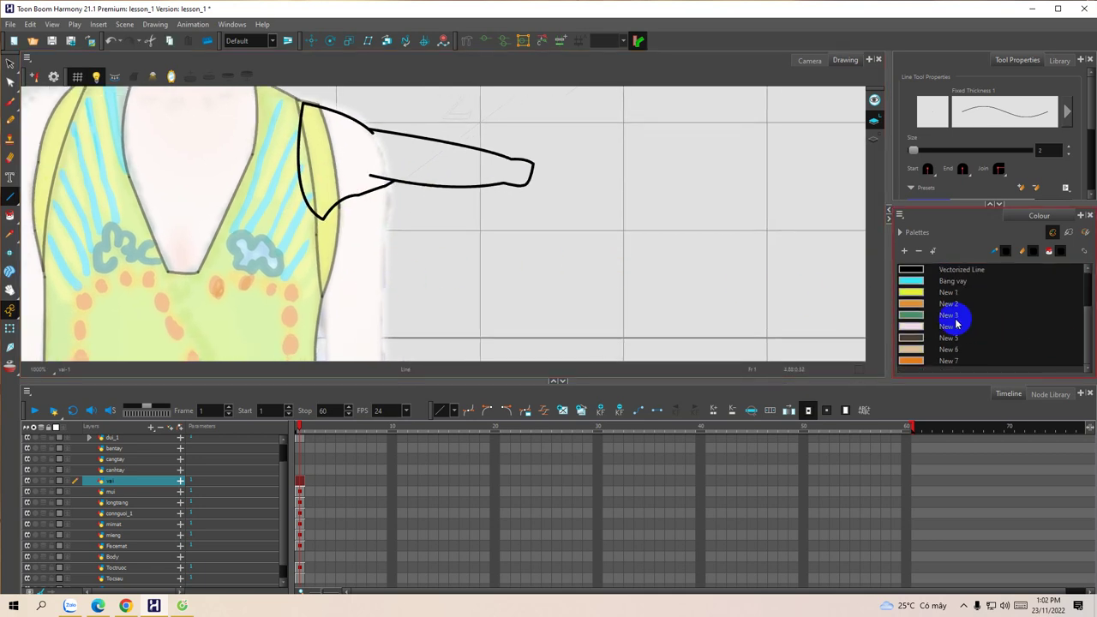
{"action": "left_click", "coordinate": [913, 329]}
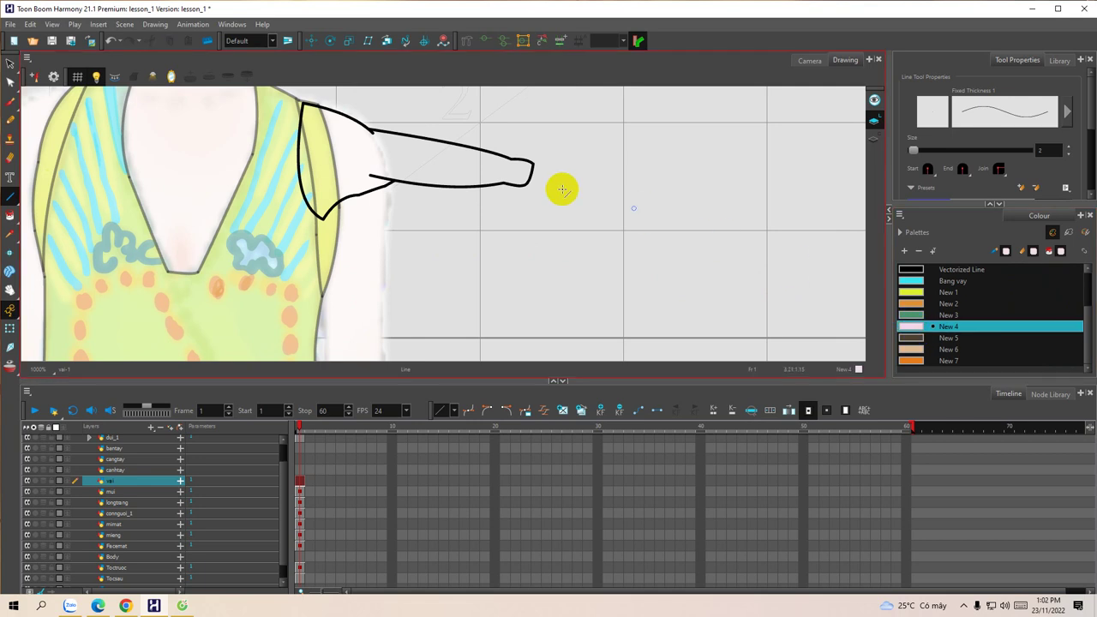
{"action": "key", "text": "alt+a"}
{"action": "left_click", "coordinate": [394, 165]}
{"action": "mouse_move", "coordinate": [394, 166]}
{"action": "left_mouse_down"}
{"action": "mouse_move", "coordinate": [448, 189]}
{"action": "mouse_move", "coordinate": [460, 155]}
{"action": "mouse_move", "coordinate": [423, 181]}
{"action": "mouse_move", "coordinate": [429, 205]}
{"action": "mouse_move", "coordinate": [428, 189]}
{"action": "mouse_move", "coordinate": [364, 174]}
{"action": "left_mouse_up"}
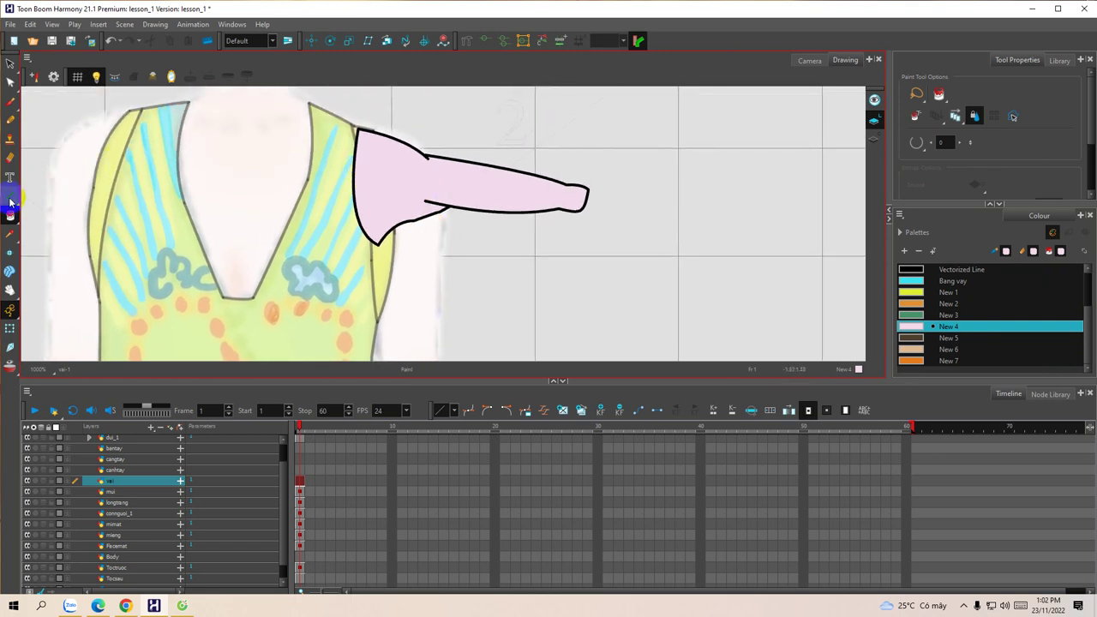
Step: Delete the closing outlines at the shoulder and elbow ends of the filled arm, keeping the fill
{"action": "left_click", "coordinate": [10, 65]}
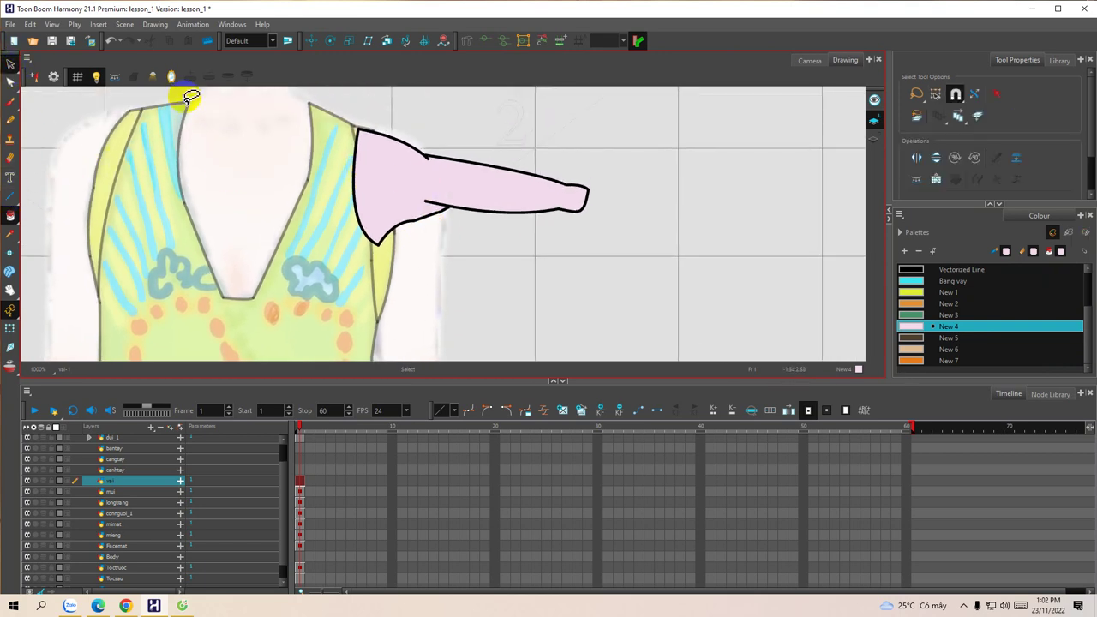
{"action": "left_click", "coordinate": [363, 186]}
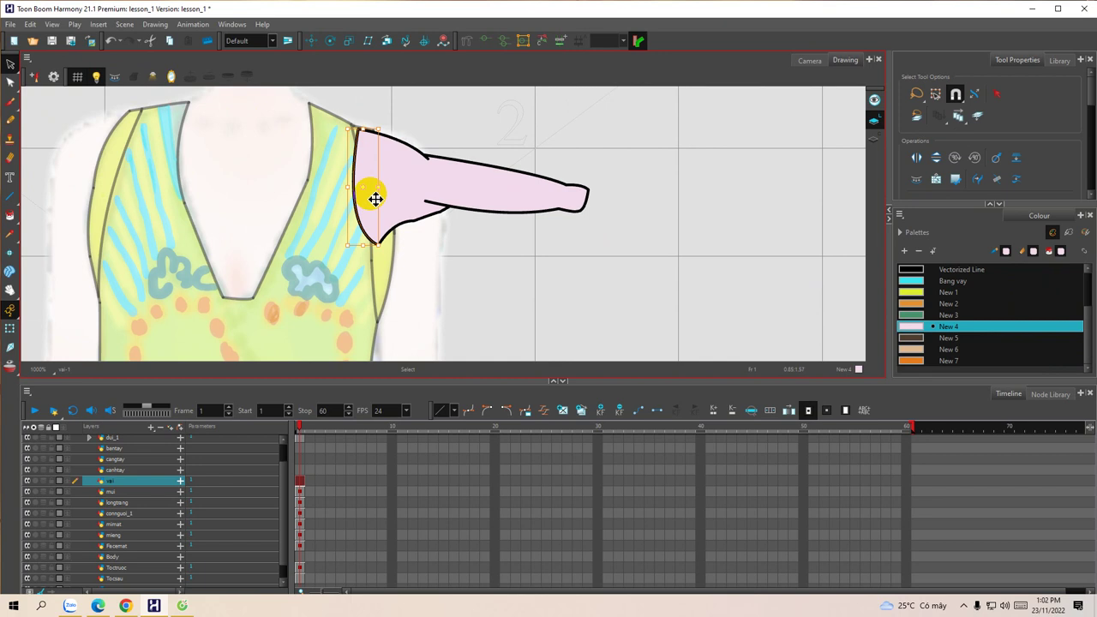
{"action": "key", "text": "Delete"}
{"action": "key", "text": "space"}
{"action": "mouse_move", "coordinate": [443, 202]}
{"action": "left_mouse_down"}
{"action": "mouse_move", "coordinate": [391, 189]}
{"action": "mouse_move", "coordinate": [385, 209]}
{"action": "mouse_move", "coordinate": [508, 157]}
{"action": "left_mouse_up"}
{"action": "left_click", "coordinate": [498, 164]}
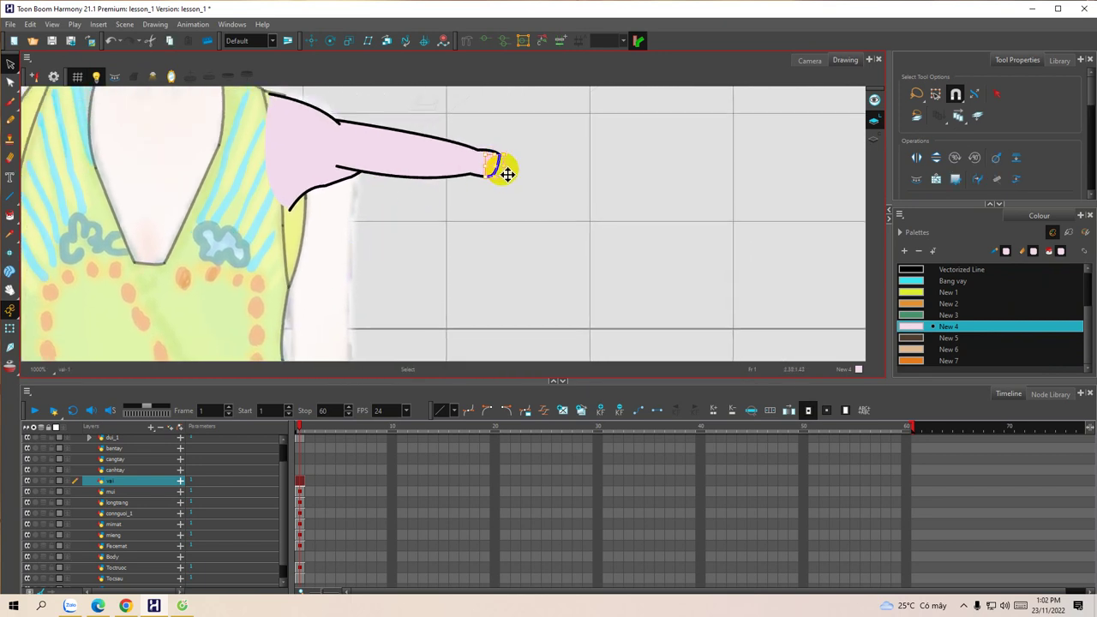
{"action": "key", "text": "Delete"}
{"action": "key", "text": "space"}
{"action": "left_click_drag", "start_coordinate": [426, 289], "coordinate": [480, 163]}
{"action": "scroll", "coordinate": [463, 198], "scroll_direction": "up", "scroll_amount": 5}
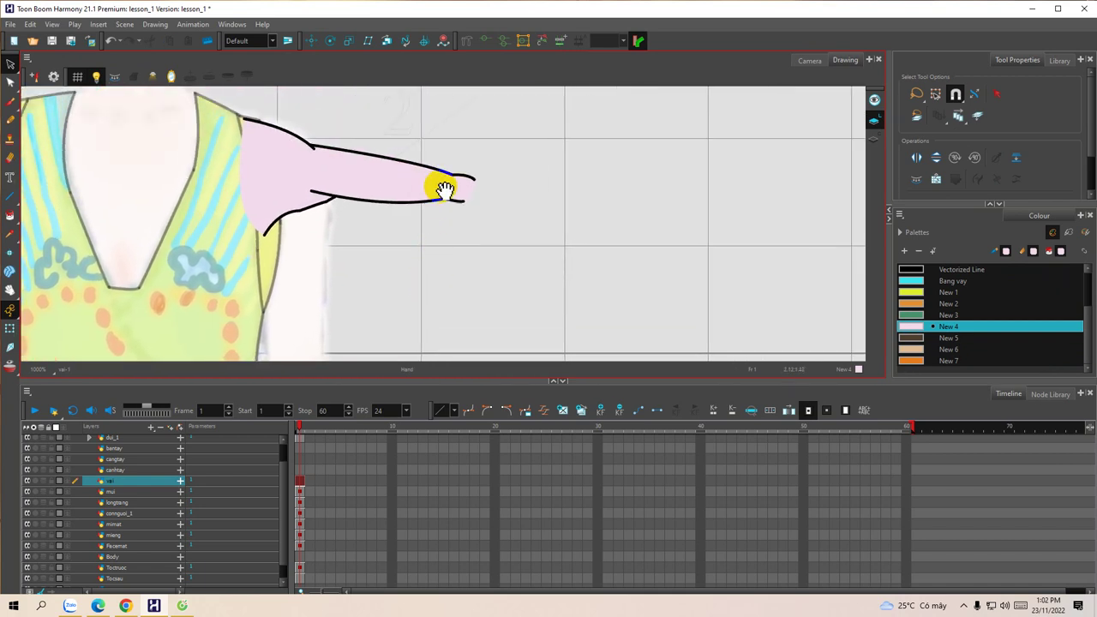
Step: Draw the forearm's top line from the elbow with the Line tool in the Vectorized Line colour
{"action": "left_click", "coordinate": [9, 196]}
{"action": "mouse_move", "coordinate": [433, 192]}
{"action": "left_mouse_down"}
{"action": "mouse_move", "coordinate": [393, 213]}
{"action": "mouse_move", "coordinate": [434, 200]}
{"action": "left_mouse_up"}
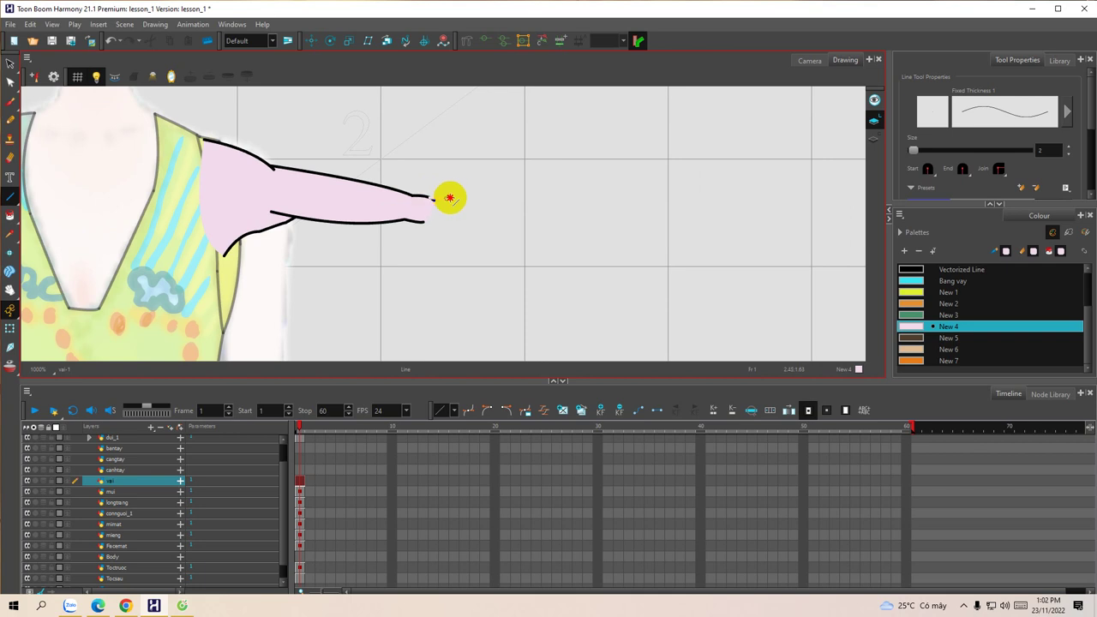
{"action": "left_click", "coordinate": [904, 269]}
{"action": "mouse_move", "coordinate": [434, 206]}
{"action": "left_mouse_down"}
{"action": "mouse_move", "coordinate": [492, 196]}
{"action": "mouse_move", "coordinate": [537, 208]}
{"action": "left_mouse_up"}
{"action": "key", "text": "alt+s"}
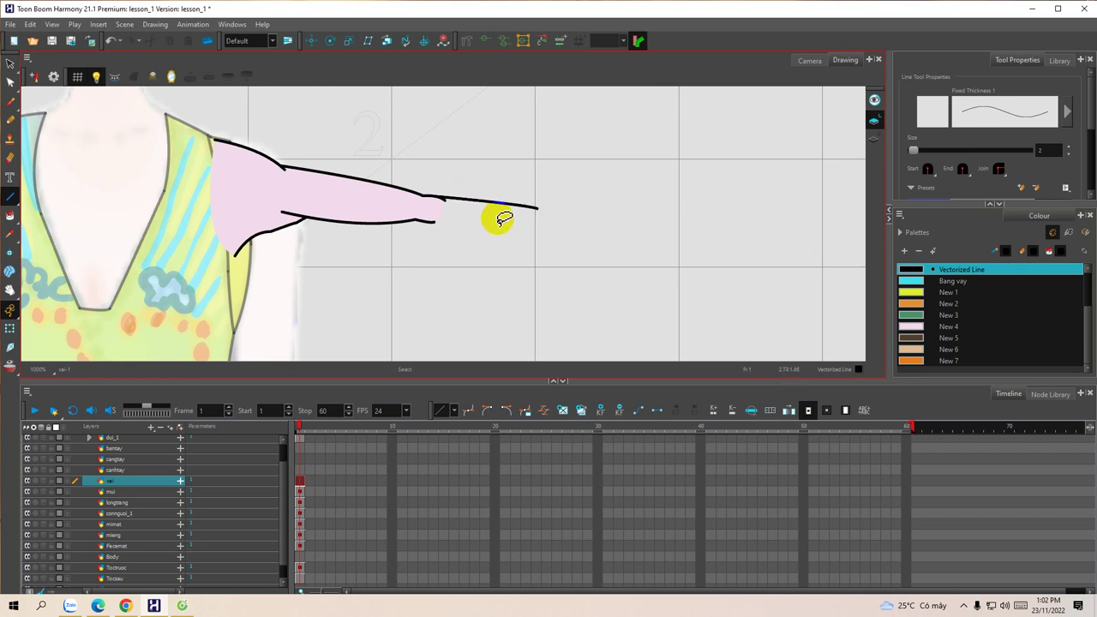
{"action": "mouse_move", "coordinate": [440, 200]}
{"action": "left_mouse_down"}
{"action": "mouse_move", "coordinate": [489, 198]}
{"action": "mouse_move", "coordinate": [533, 214]}
{"action": "left_mouse_up"}
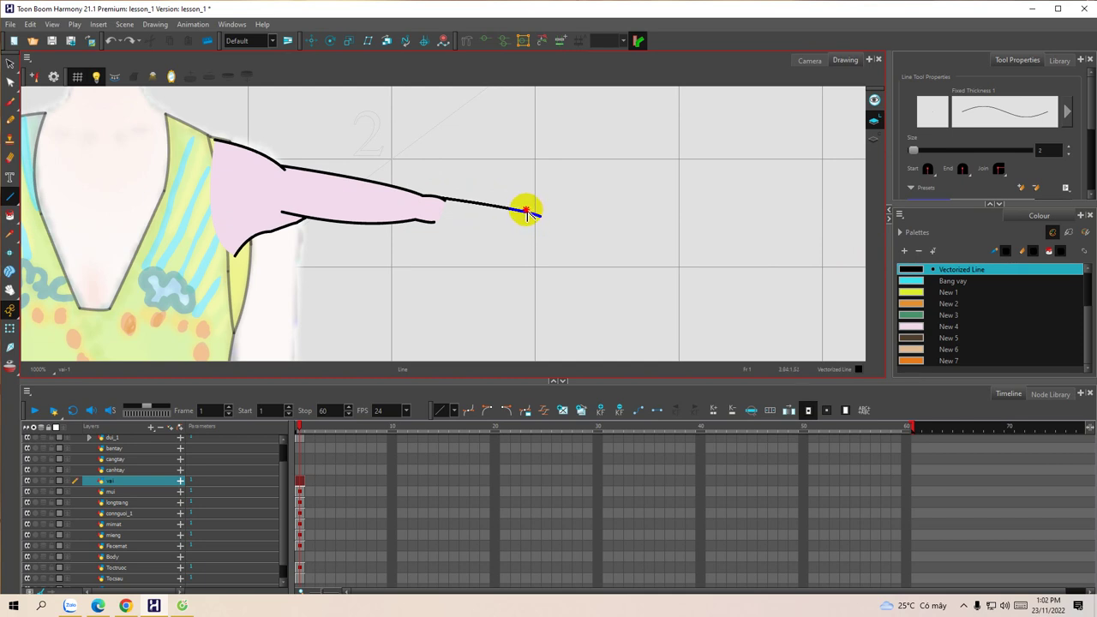
{"action": "key", "text": "Delete"}
{"action": "key", "text": "alt+l"}
{"action": "left_click_drag", "start_coordinate": [440, 200], "coordinate": [482, 206]}
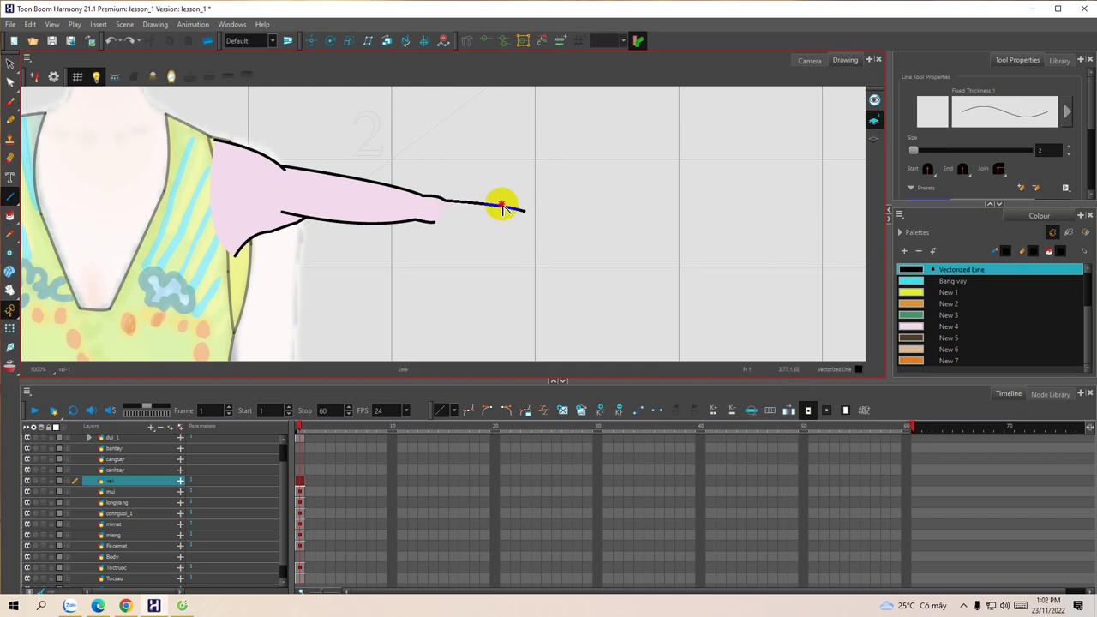
{"action": "left_click_drag", "start_coordinate": [497, 206], "coordinate": [500, 206]}
Step: Draw the forearm's underside line and close the wrist end with a rounded curve
{"action": "mouse_move", "coordinate": [423, 220]}
{"action": "left_mouse_down"}
{"action": "mouse_move", "coordinate": [514, 229]}
{"action": "mouse_move", "coordinate": [489, 235]}
{"action": "mouse_move", "coordinate": [499, 192]}
{"action": "mouse_move", "coordinate": [498, 205]}
{"action": "mouse_move", "coordinate": [539, 179]}
{"action": "mouse_move", "coordinate": [512, 221]}
{"action": "left_mouse_up"}
{"action": "key", "text": "space"}
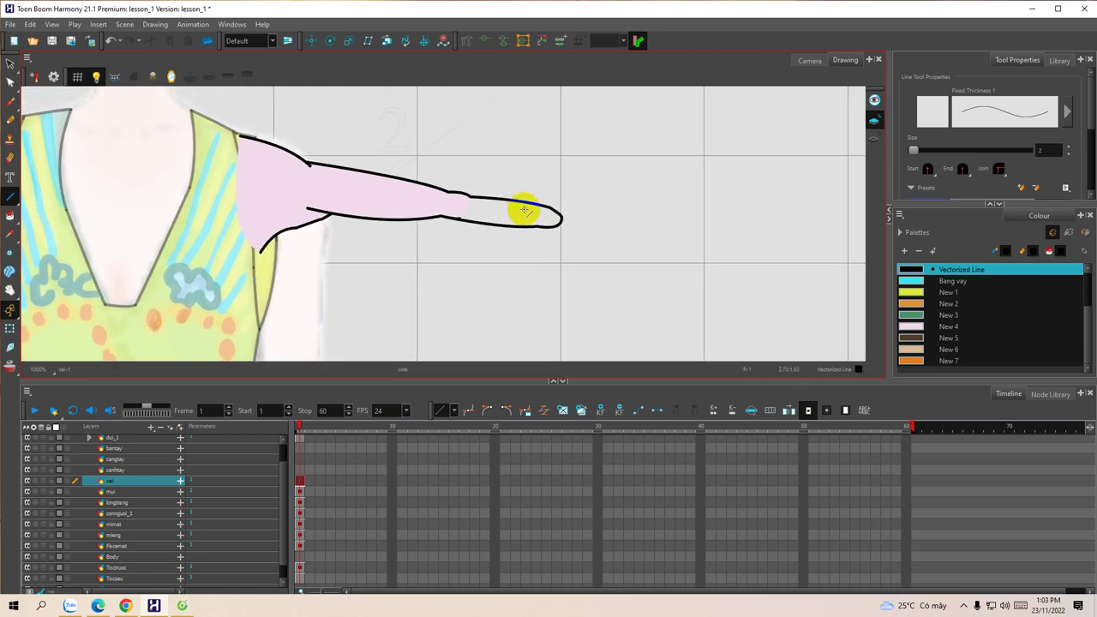
{"action": "left_click_drag", "start_coordinate": [524, 209], "coordinate": [525, 209]}
Step: Fill the forearm shape with the New 4 skin colour using the Paint tool
{"action": "key", "text": "alt+i"}
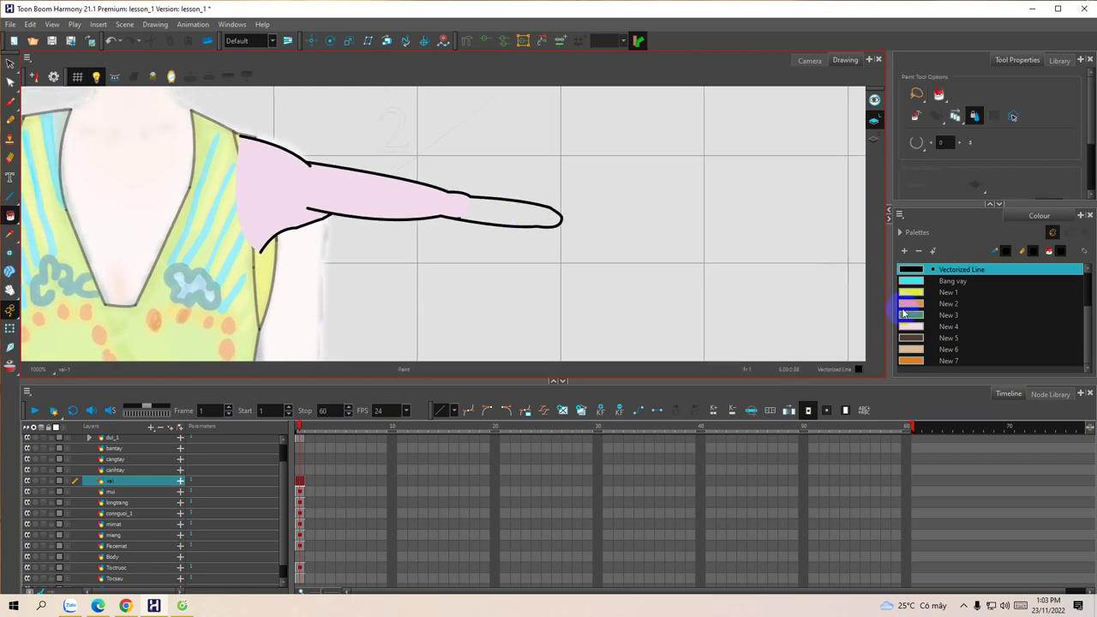
{"action": "left_click", "coordinate": [895, 326]}
{"action": "left_click", "coordinate": [514, 210]}
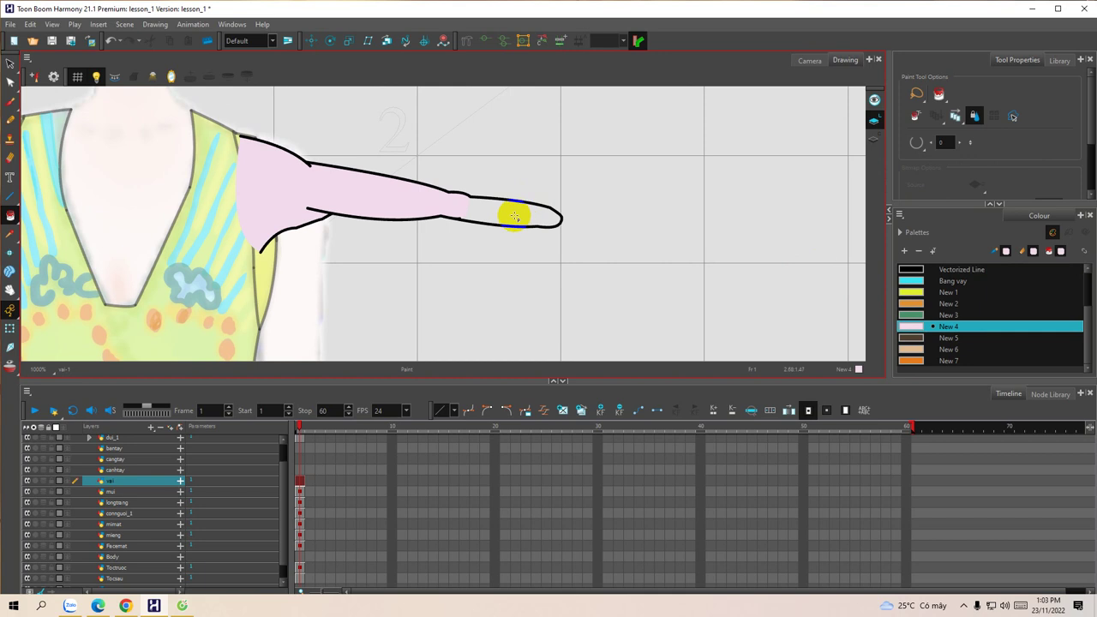
{"action": "left_click_drag", "start_coordinate": [537, 231], "coordinate": [498, 233]}
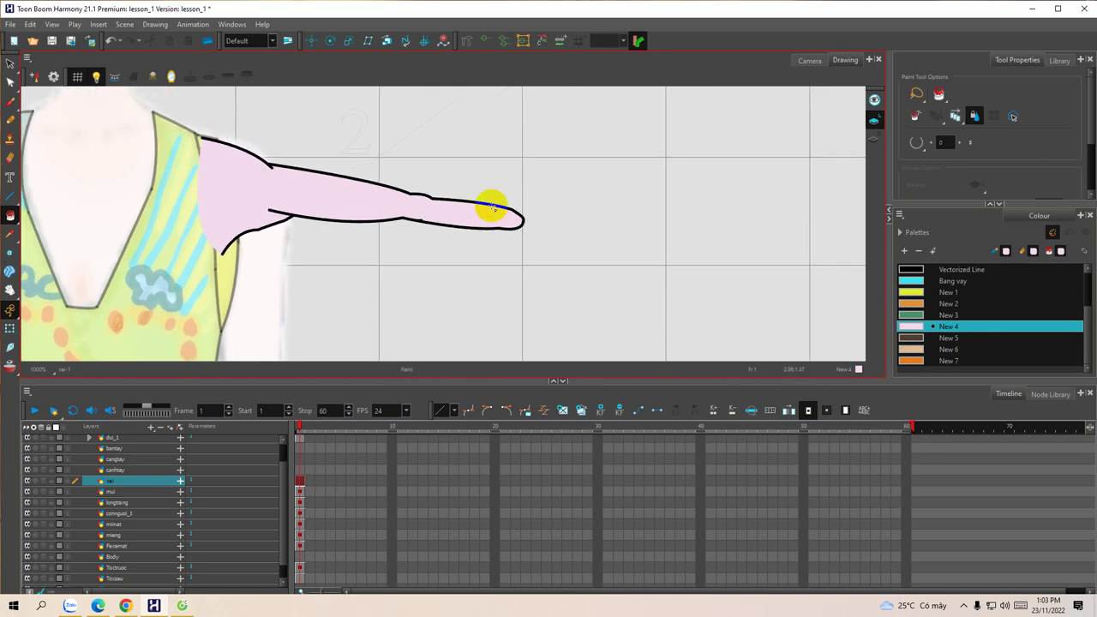
Step: Delete the rounded outline at the wrist end of the forearm
{"action": "left_click", "coordinate": [32, 72]}
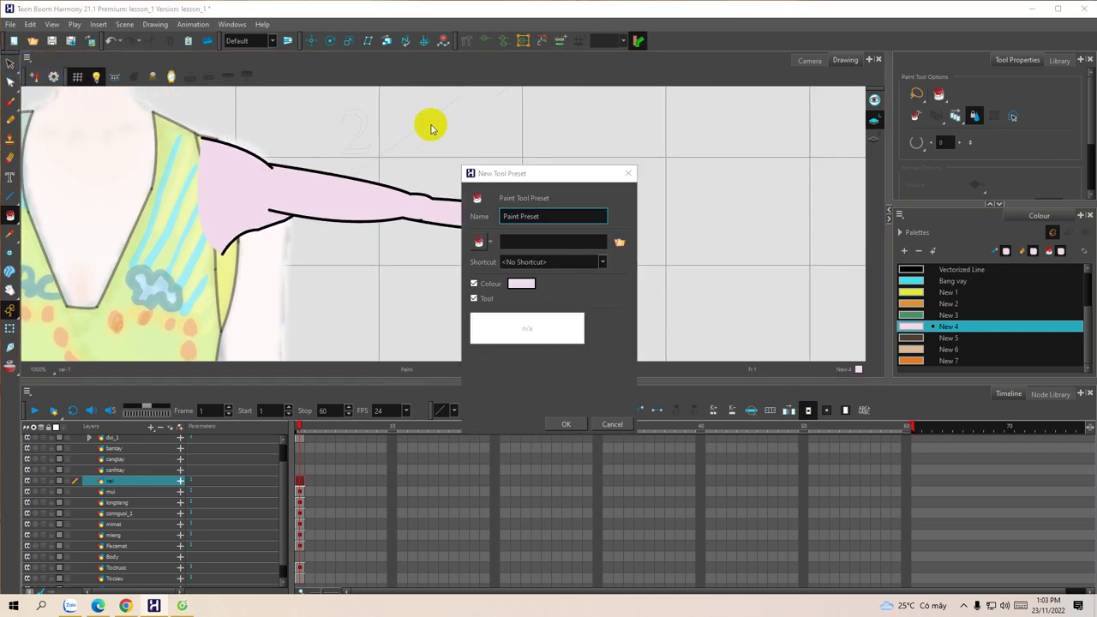
{"action": "left_click", "coordinate": [628, 173]}
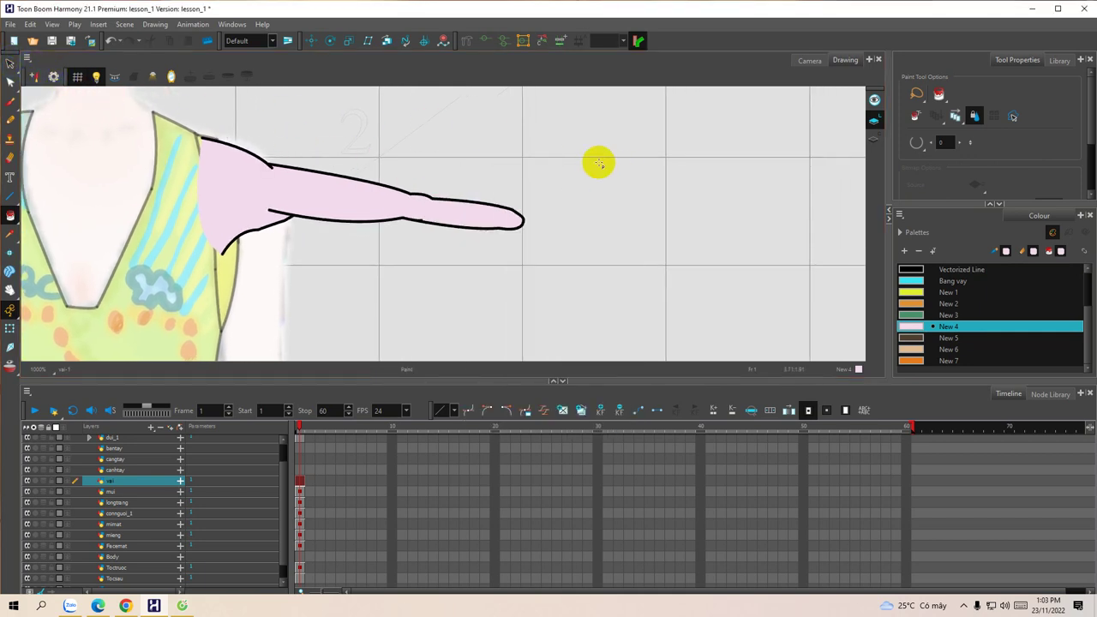
{"action": "left_click", "coordinate": [10, 63]}
{"action": "left_click", "coordinate": [523, 221]}
{"action": "left_click", "coordinate": [527, 216]}
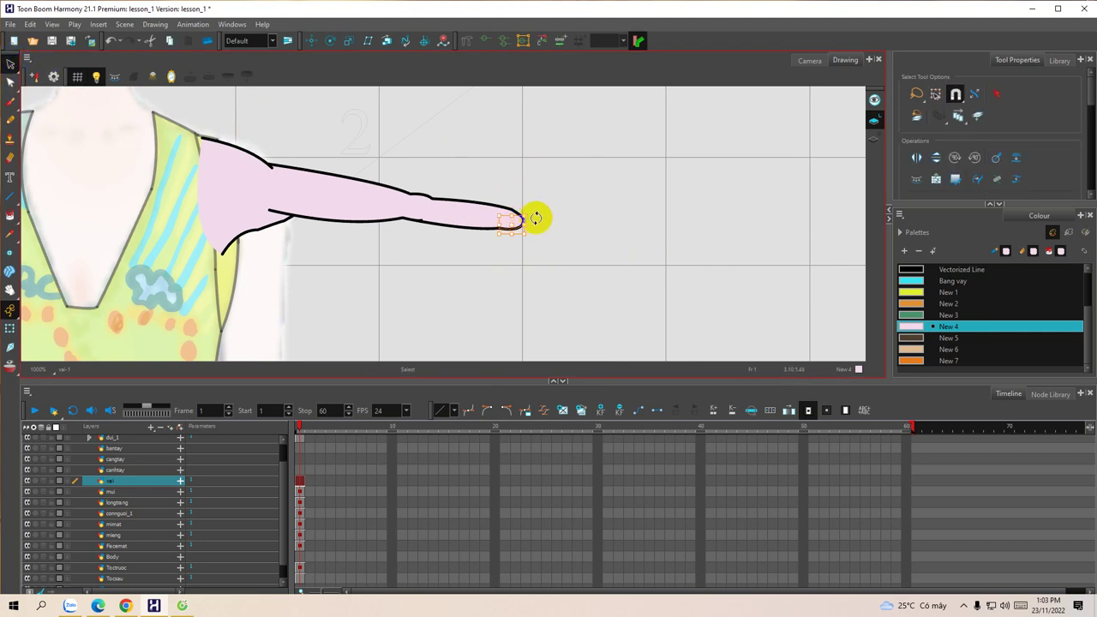
{"action": "key", "text": "Delete"}
{"action": "key", "text": "Delete"}
{"action": "left_click_drag", "start_coordinate": [390, 198], "coordinate": [425, 209]}
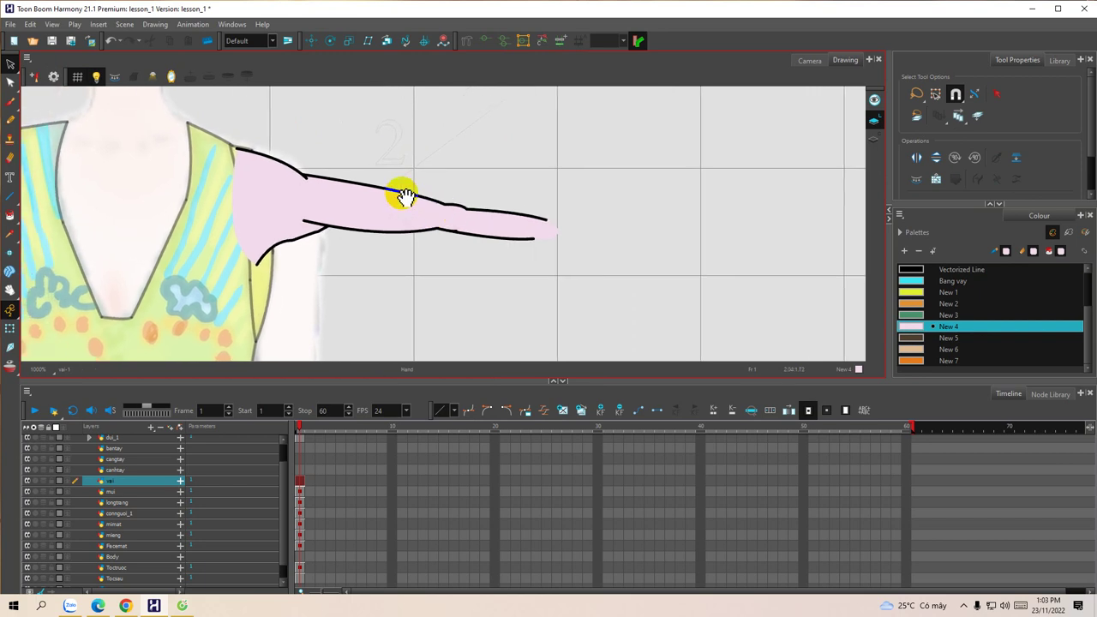
Step: Draw the hand outline with its thumb and fingers at the wrist using the Line tool in Vectorized Line
{"action": "left_click", "coordinate": [9, 197]}
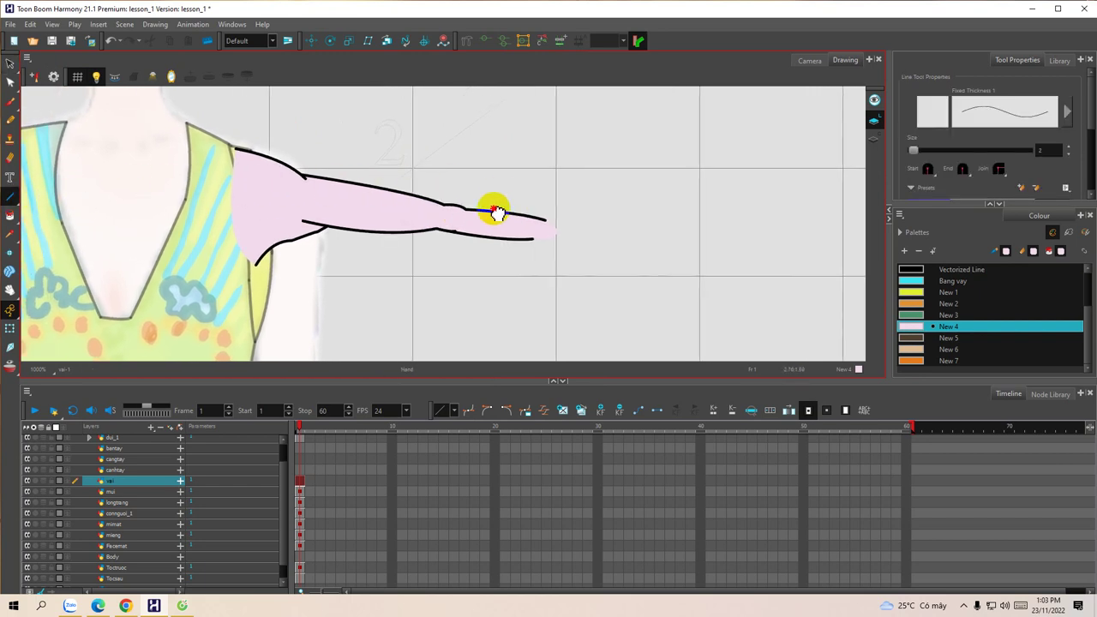
{"action": "scroll", "coordinate": [506, 210], "scroll_direction": "right", "scroll_amount": 2}
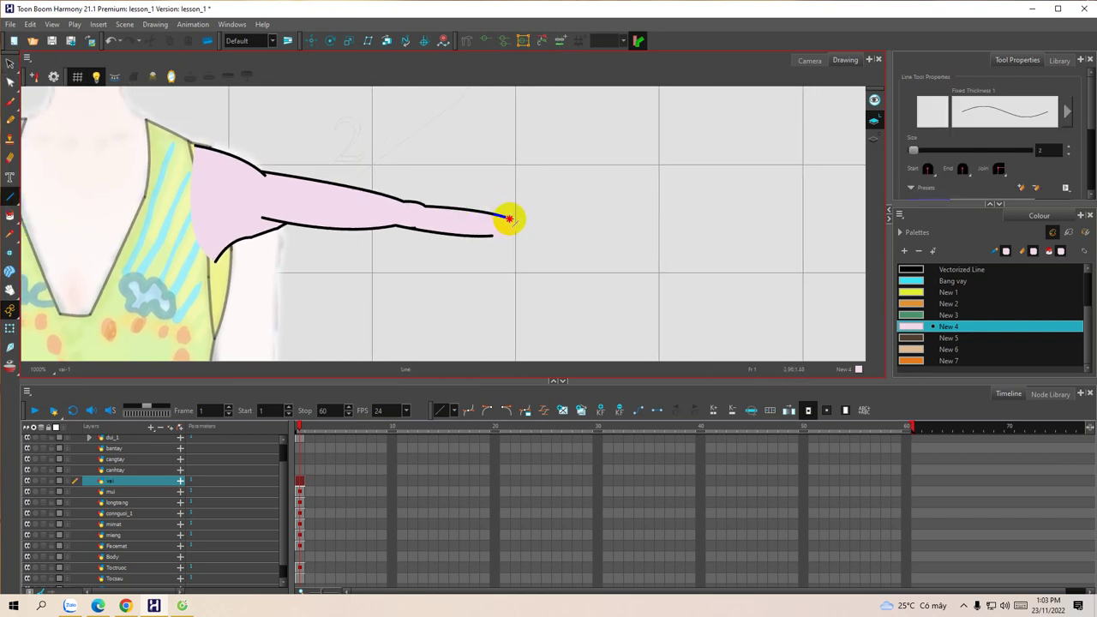
{"action": "left_click", "coordinate": [917, 270]}
{"action": "mouse_move", "coordinate": [507, 215]}
{"action": "left_mouse_down"}
{"action": "mouse_move", "coordinate": [543, 217]}
{"action": "mouse_move", "coordinate": [532, 216]}
{"action": "left_mouse_up"}
{"action": "mouse_move", "coordinate": [484, 235]}
{"action": "left_mouse_down"}
{"action": "mouse_move", "coordinate": [524, 245]}
{"action": "mouse_move", "coordinate": [502, 245]}
{"action": "mouse_move", "coordinate": [512, 240]}
{"action": "left_mouse_up"}
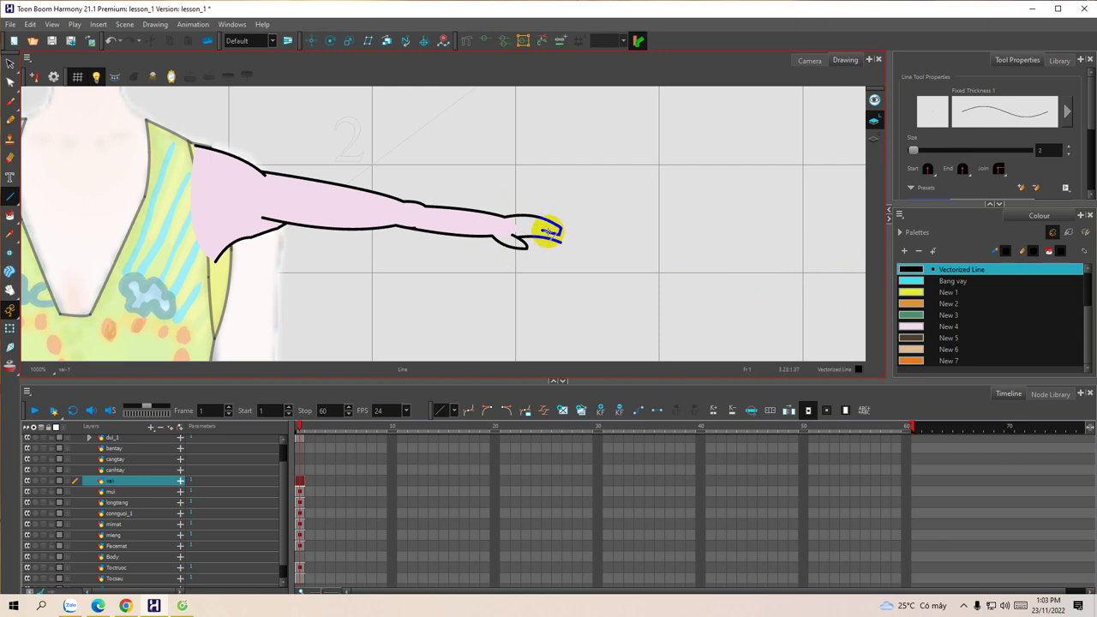
{"action": "key", "text": "ctrl+s"}
{"action": "left_click_drag", "start_coordinate": [509, 232], "coordinate": [554, 240]}
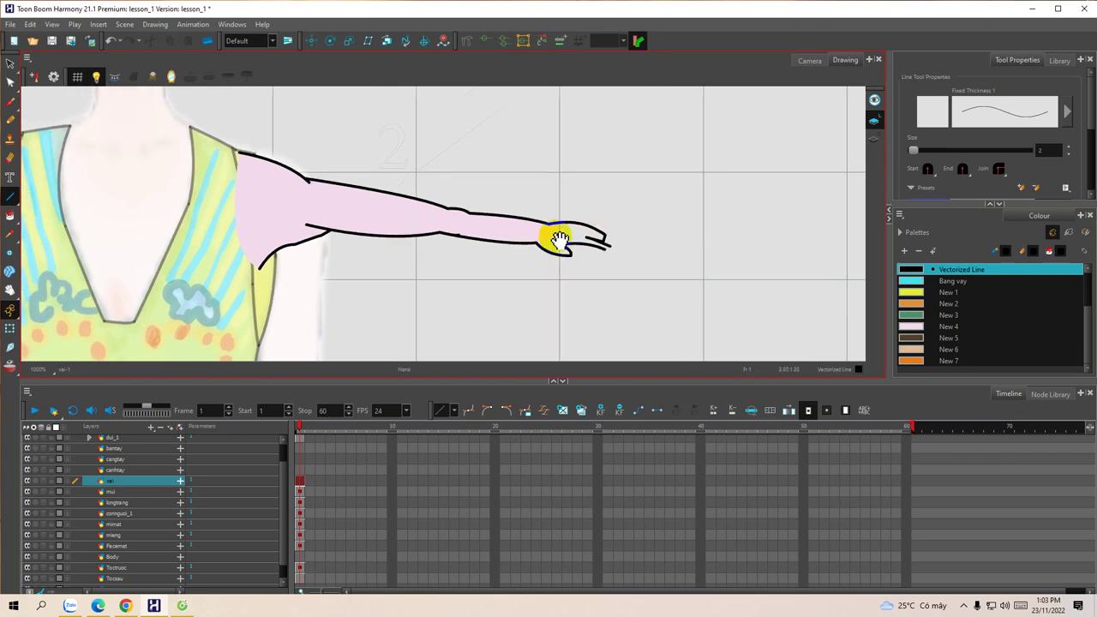
{"action": "mouse_move", "coordinate": [606, 251]}
{"action": "left_mouse_down"}
{"action": "mouse_move", "coordinate": [588, 240]}
{"action": "mouse_move", "coordinate": [656, 237]}
{"action": "left_mouse_up"}
Step: Undo the hand and forearm drawing on the vai layer back to the open elbow
{"action": "left_click", "coordinate": [914, 327]}
{"action": "key", "text": "alt+i"}
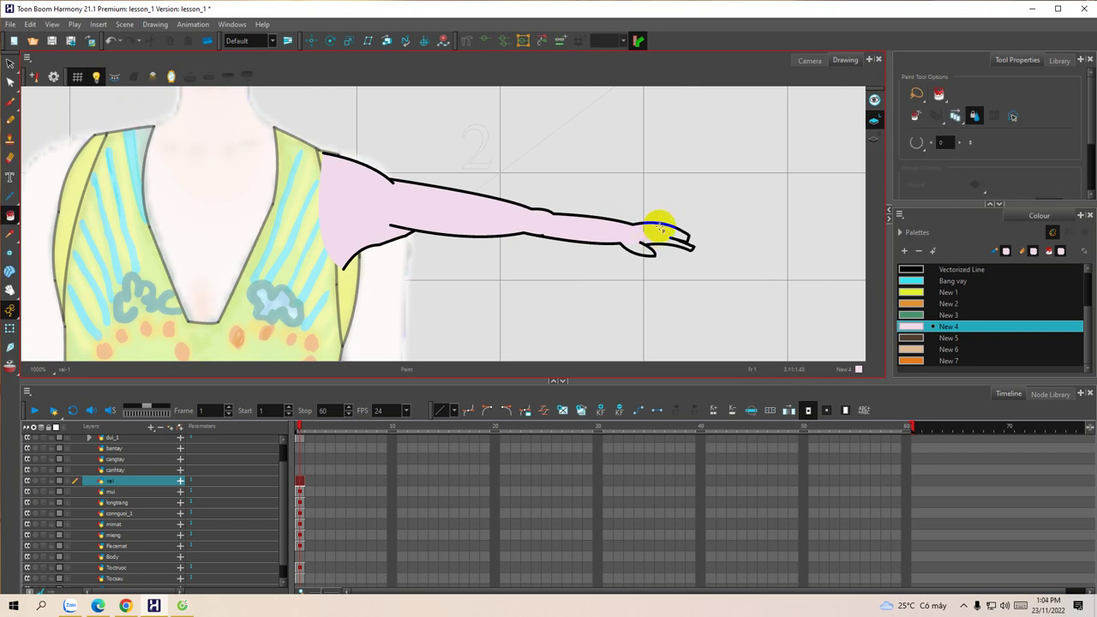
{"action": "key", "text": "ctrl+z"}
{"action": "key", "text": "ctrl+z"}
{"action": "key", "text": "ctrl+z"}
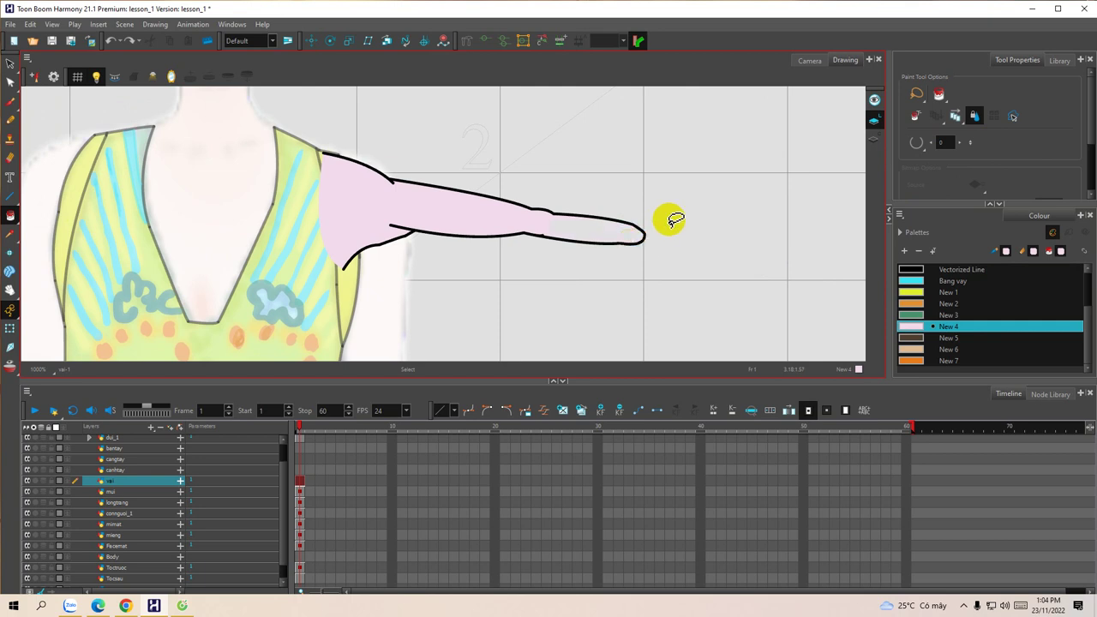
{"action": "key", "text": "ctrl+z"}
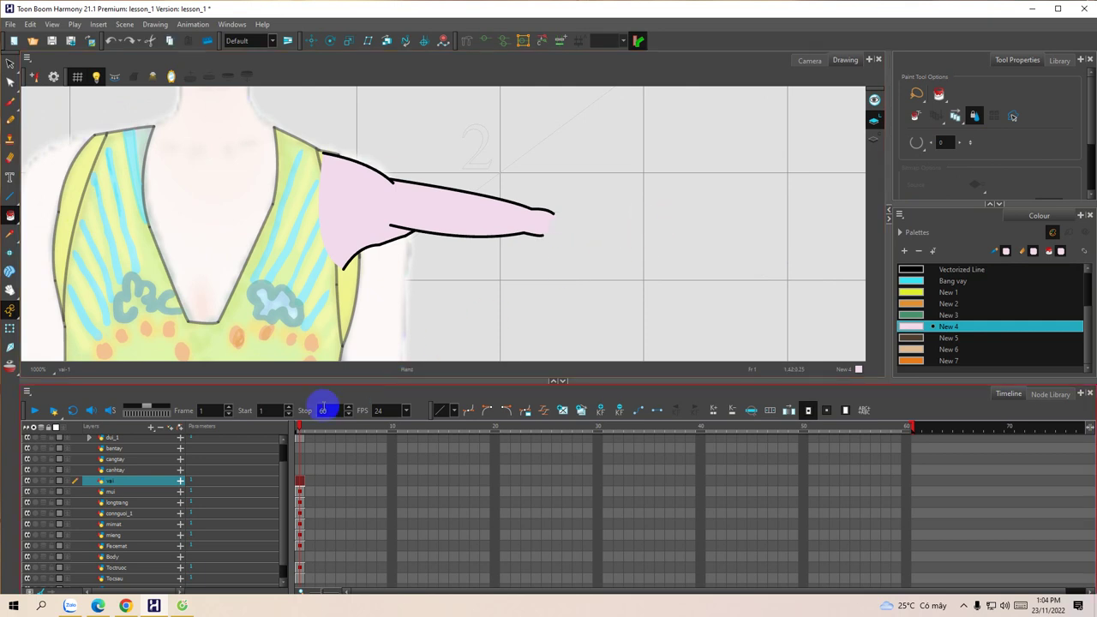
Step: Select the first frame of the canhtay layer and draw the forearm's top line from the elbow in Vectorized Line
{"action": "left_click", "coordinate": [298, 470]}
{"action": "left_click_drag", "start_coordinate": [466, 317], "coordinate": [502, 274]}
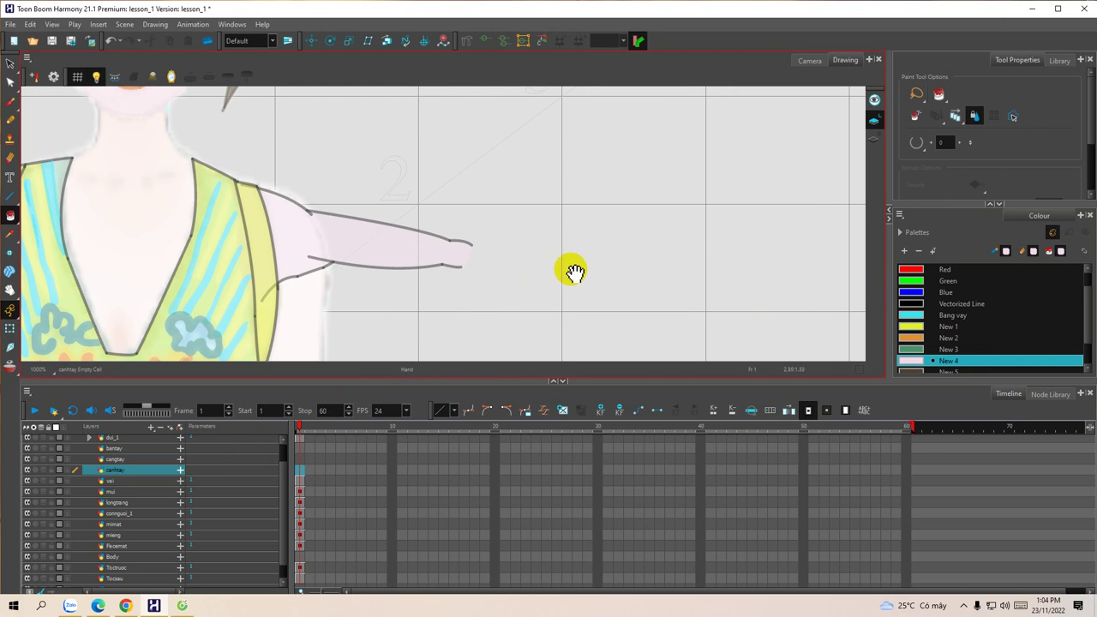
{"action": "left_click", "coordinate": [906, 304]}
{"action": "left_click_drag", "start_coordinate": [503, 257], "coordinate": [478, 249]}
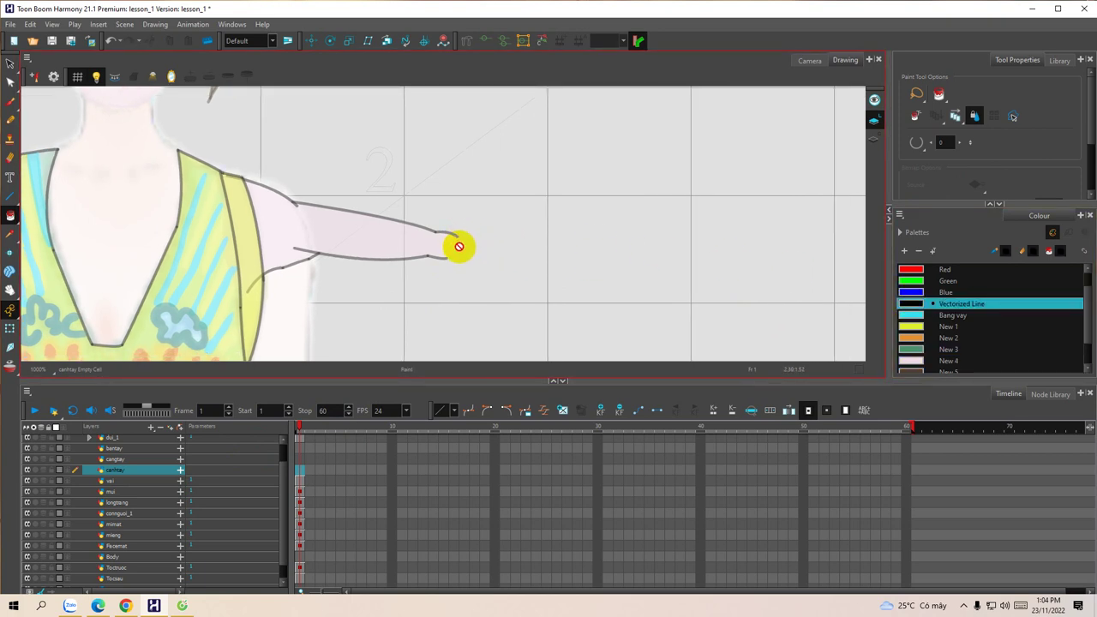
{"action": "key", "text": "alt+4"}
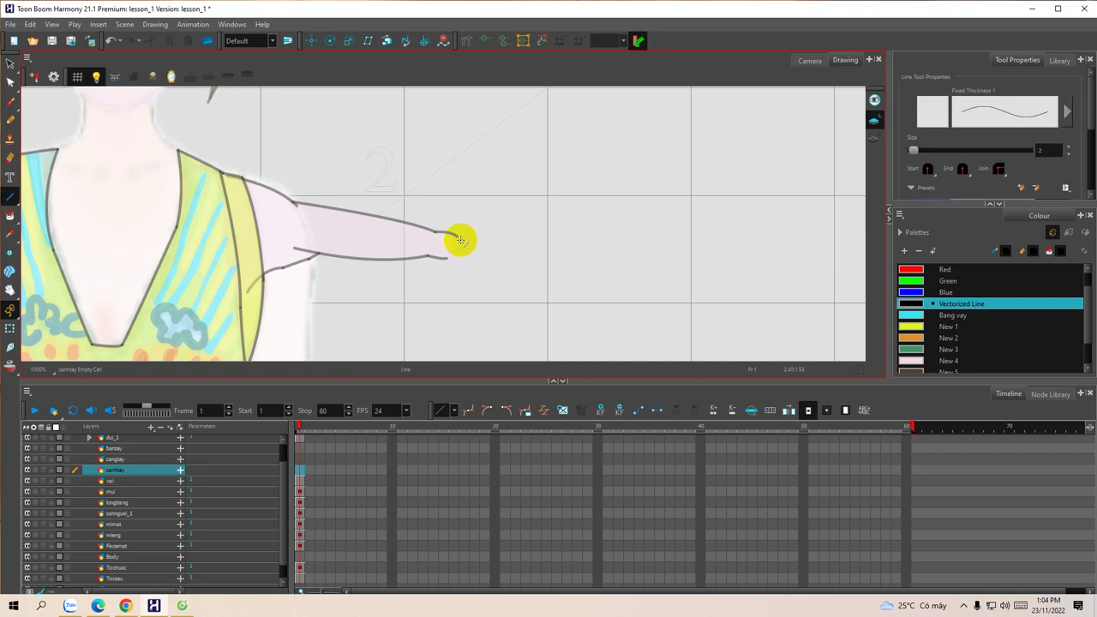
{"action": "left_click_drag", "start_coordinate": [457, 236], "coordinate": [514, 246]}
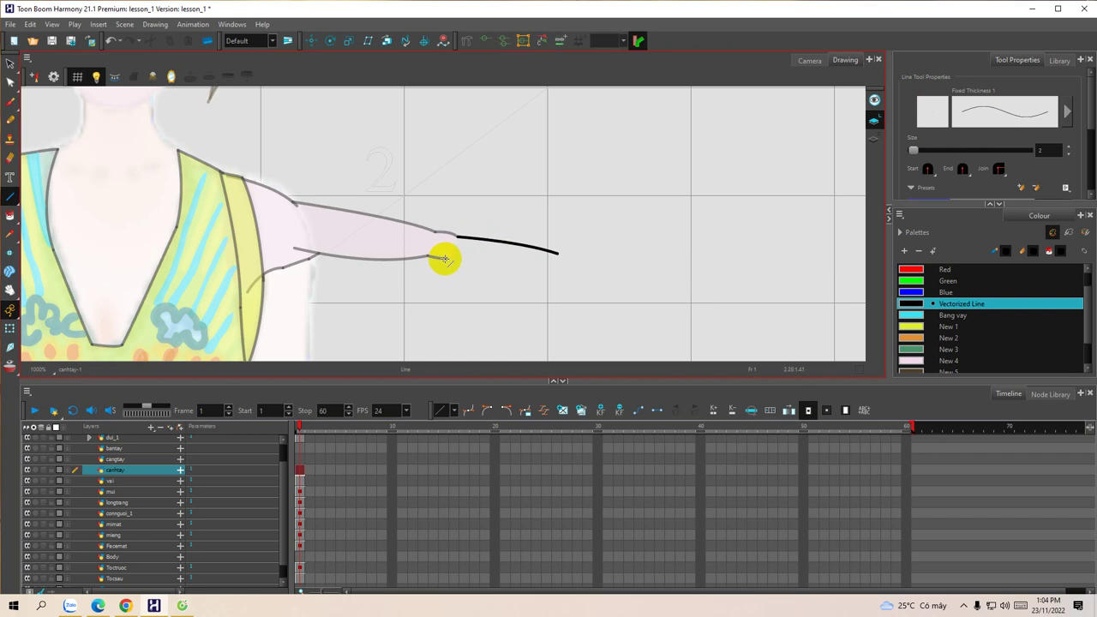
Step: Draw the forearm's lower line from the elbow and close both ends with rounded curves
{"action": "mouse_move", "coordinate": [447, 258]}
{"action": "left_mouse_down"}
{"action": "mouse_move", "coordinate": [549, 273]}
{"action": "mouse_move", "coordinate": [503, 263]}
{"action": "mouse_move", "coordinate": [519, 257]}
{"action": "left_mouse_up"}
{"action": "mouse_move", "coordinate": [439, 224]}
{"action": "left_mouse_down"}
{"action": "mouse_move", "coordinate": [430, 246]}
{"action": "mouse_move", "coordinate": [426, 233]}
{"action": "left_mouse_up"}
{"action": "left_click_drag", "start_coordinate": [575, 250], "coordinate": [582, 237]}
Step: Fill the closed forearm outline with the New 4 colour using the Paint tool
{"action": "left_click", "coordinate": [909, 362]}
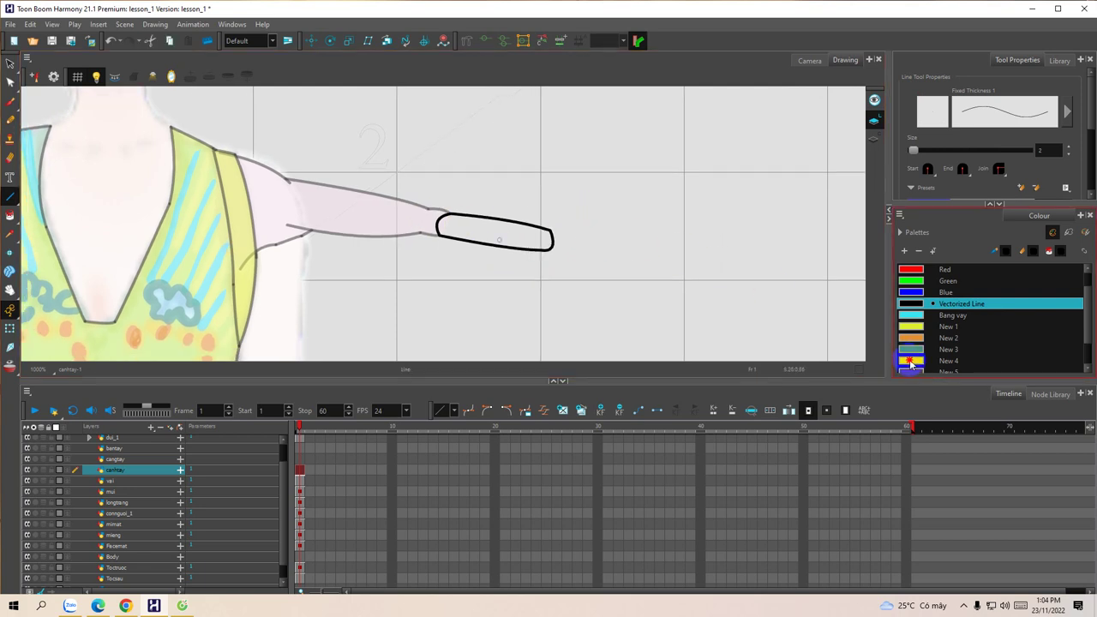
{"action": "left_click", "coordinate": [911, 363]}
{"action": "key", "text": "alt+i"}
{"action": "left_click", "coordinate": [514, 233]}
{"action": "mouse_move", "coordinate": [537, 253]}
{"action": "left_mouse_down"}
{"action": "mouse_move", "coordinate": [555, 257]}
{"action": "mouse_move", "coordinate": [521, 240]}
{"action": "mouse_move", "coordinate": [510, 250]}
{"action": "left_mouse_up"}
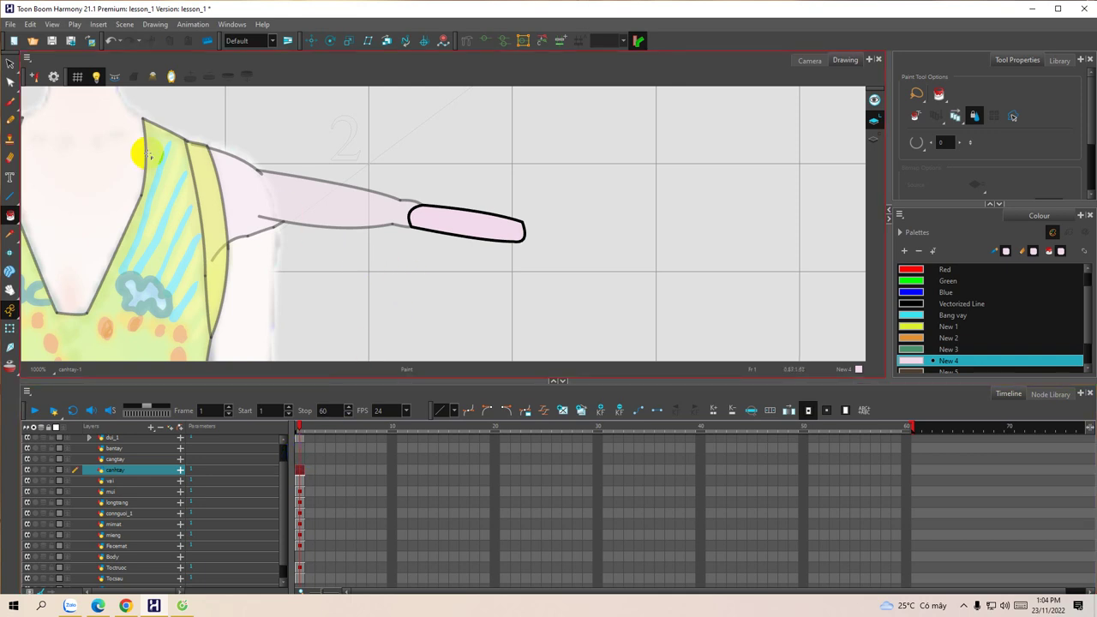
Step: Delete the rounded closing lines at the forearm's elbow and wrist ends
{"action": "left_click", "coordinate": [10, 64]}
{"action": "left_click", "coordinate": [408, 215]}
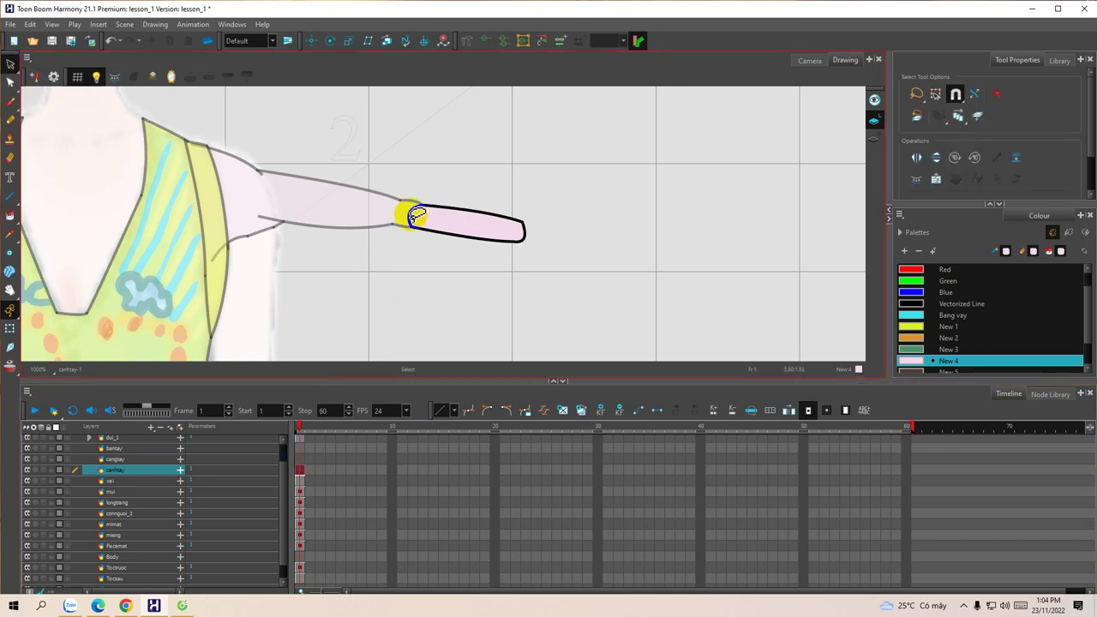
{"action": "key", "text": "Delete"}
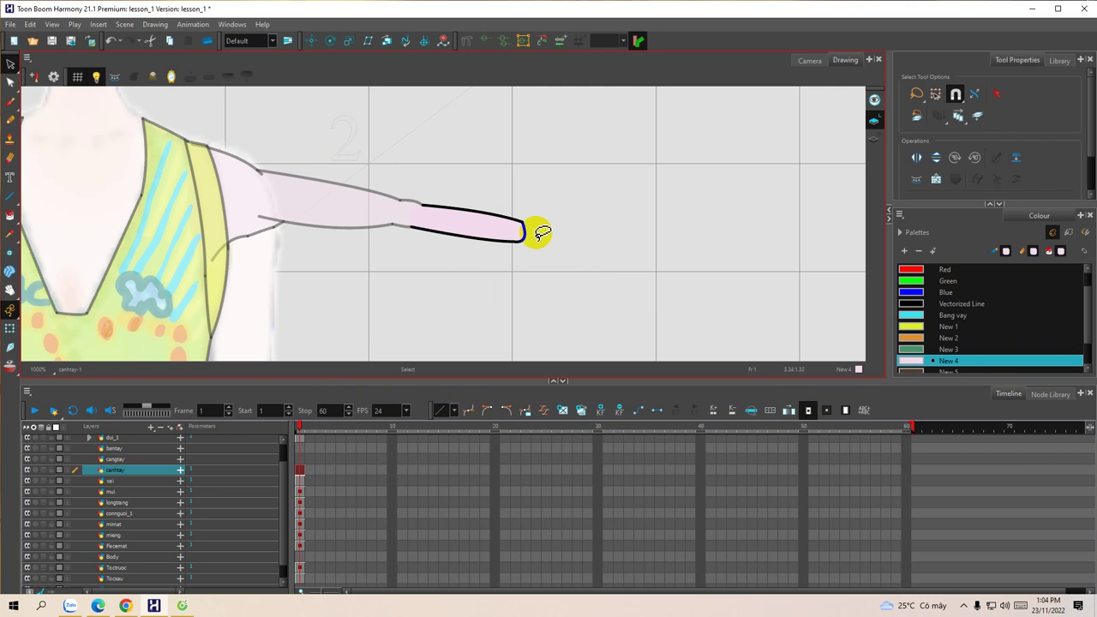
{"action": "left_click", "coordinate": [527, 235]}
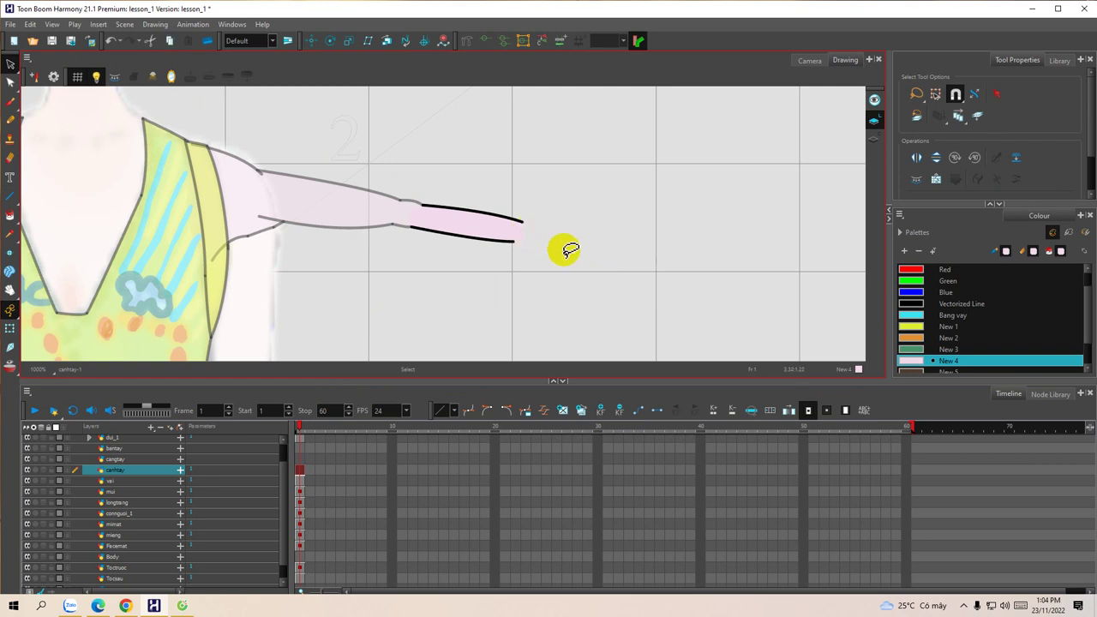
{"action": "left_click_drag", "start_coordinate": [602, 264], "coordinate": [577, 259]}
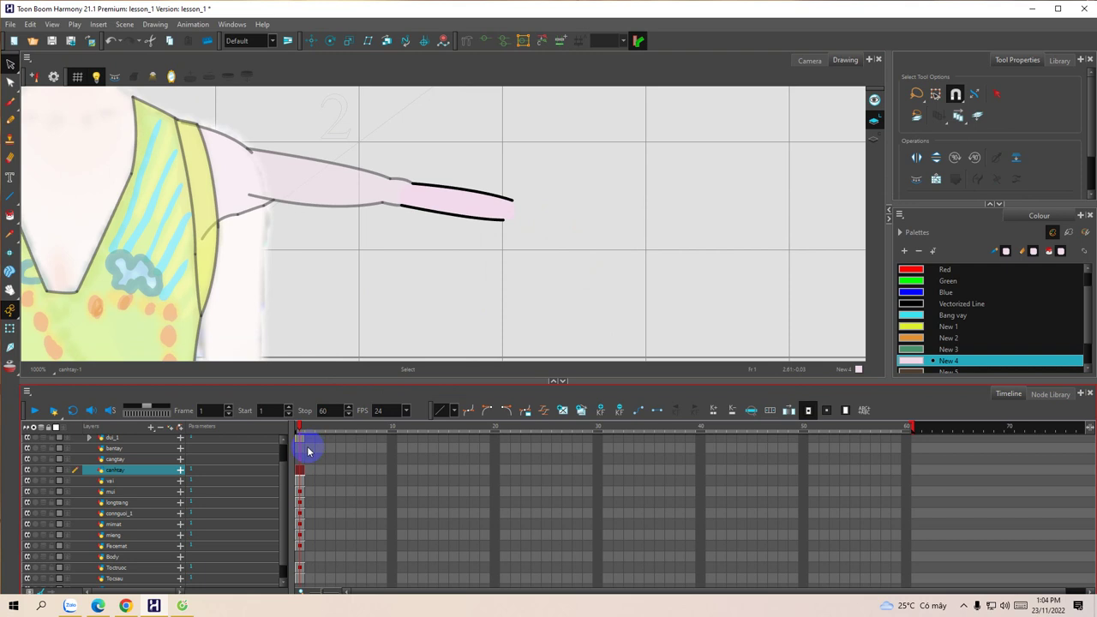
Step: Draw the hand outline with thumb and fingers on bantay's first frame in Vectorized Line, closing it with a curve across the wrist
{"action": "left_click", "coordinate": [300, 448]}
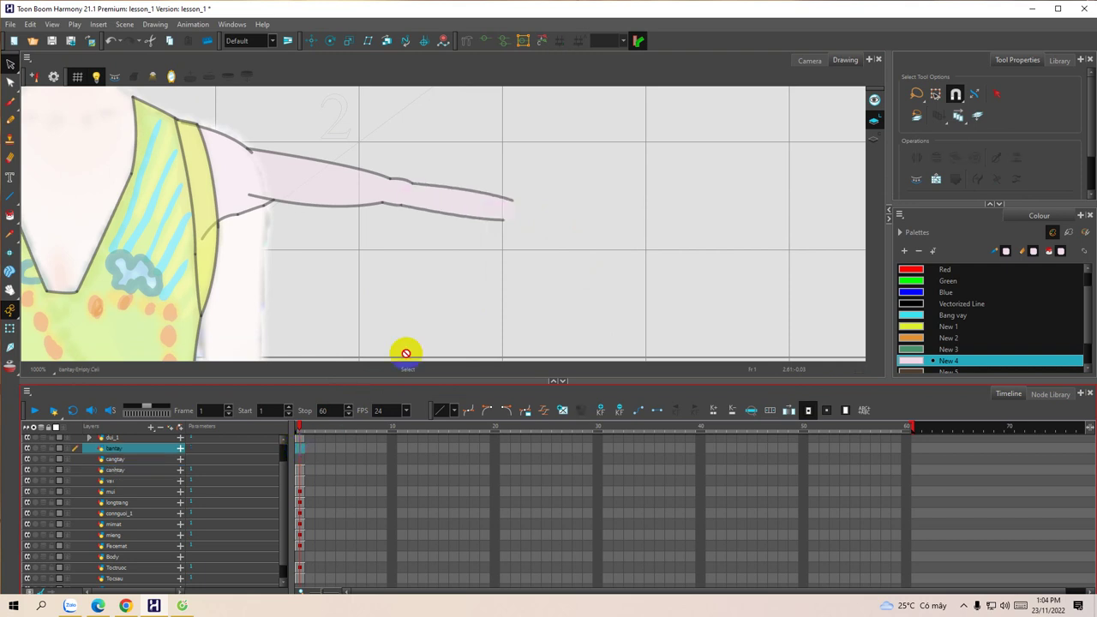
{"action": "left_click", "coordinate": [915, 303]}
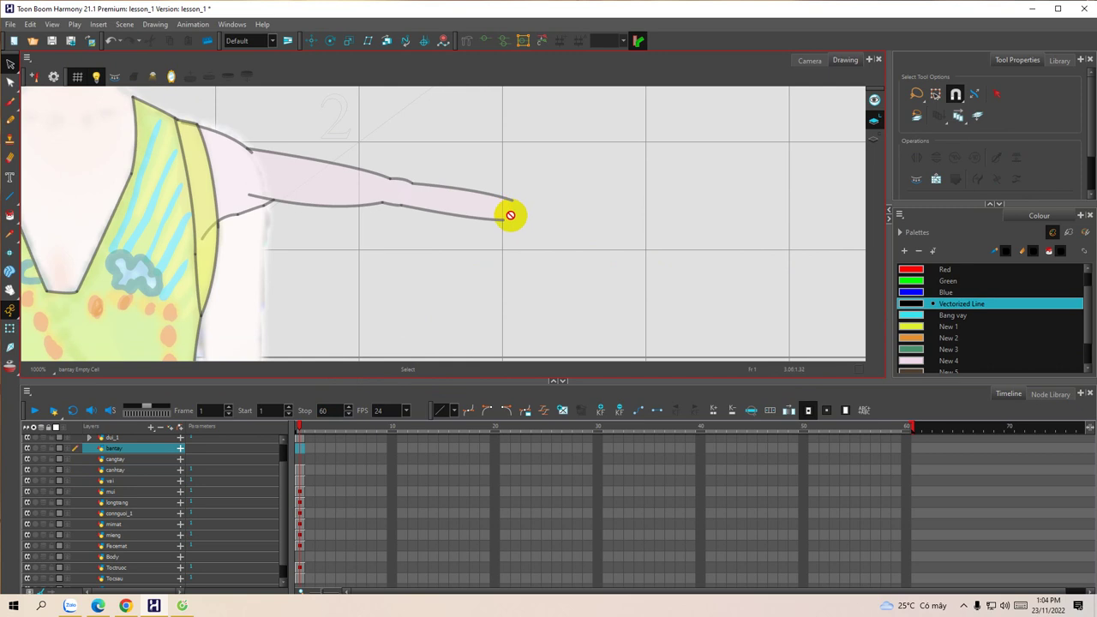
{"action": "key", "text": "alt+6"}
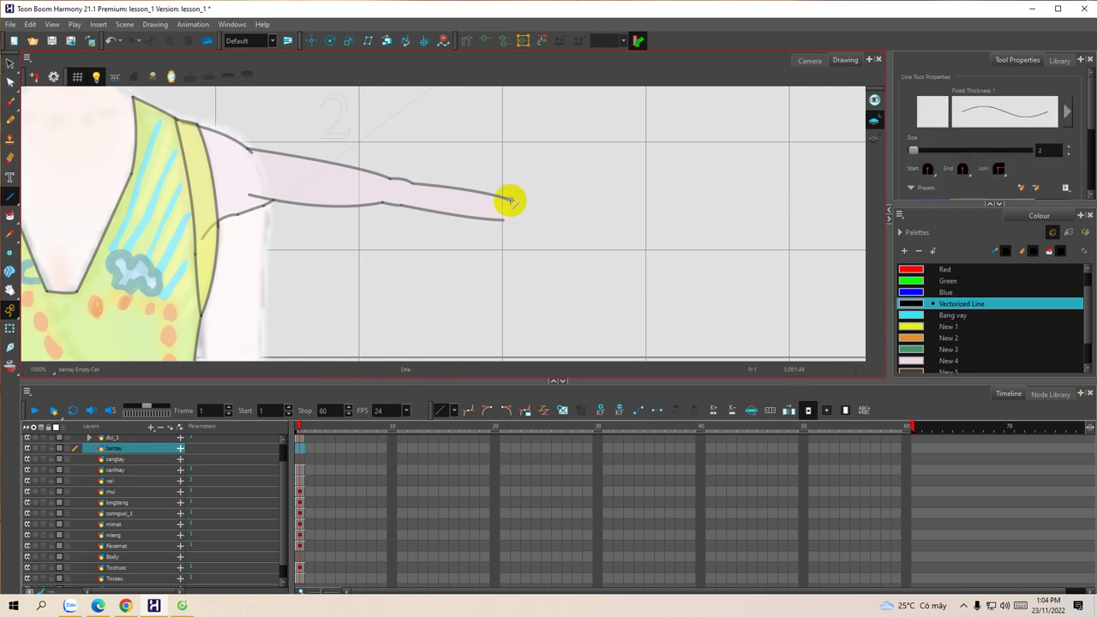
{"action": "left_click_drag", "start_coordinate": [539, 199], "coordinate": [557, 202]}
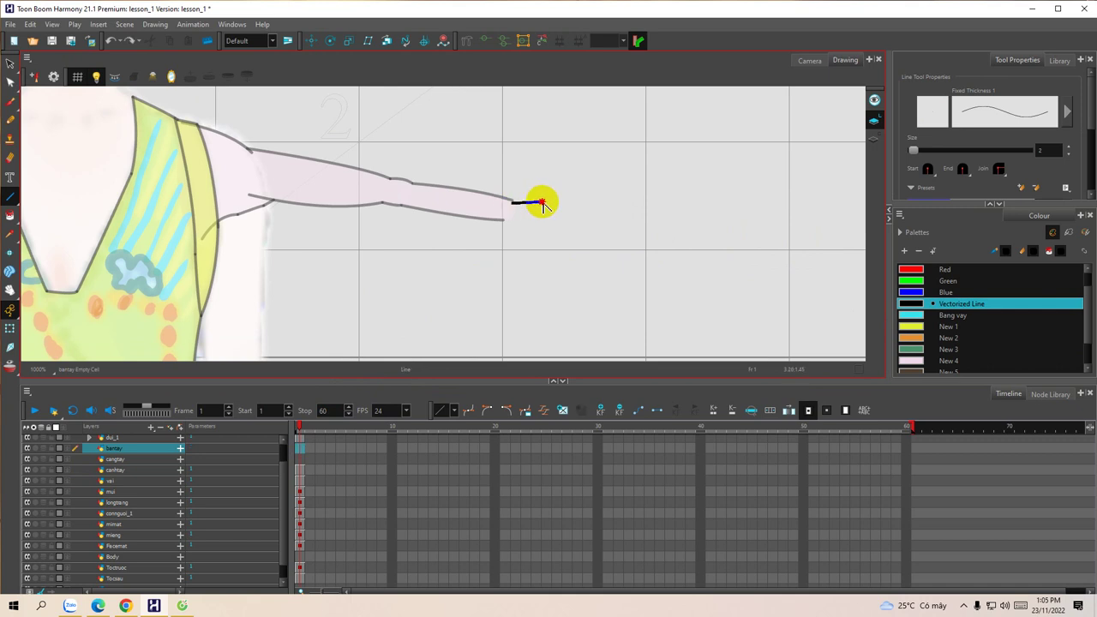
{"action": "left_click_drag", "start_coordinate": [542, 202], "coordinate": [544, 202]}
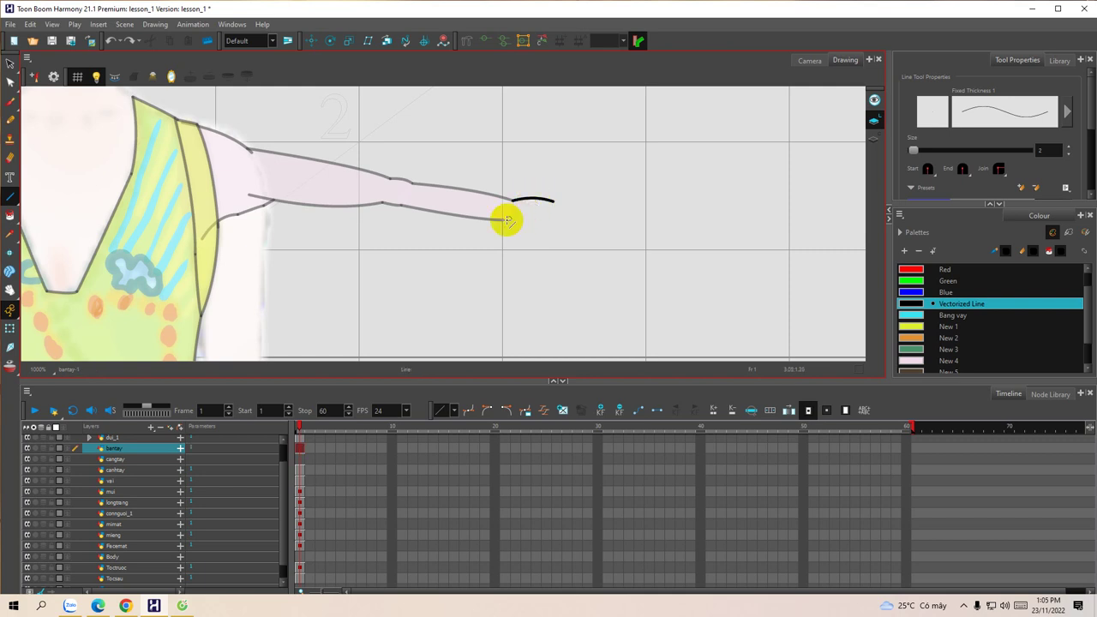
{"action": "left_click_drag", "start_coordinate": [505, 219], "coordinate": [526, 235]}
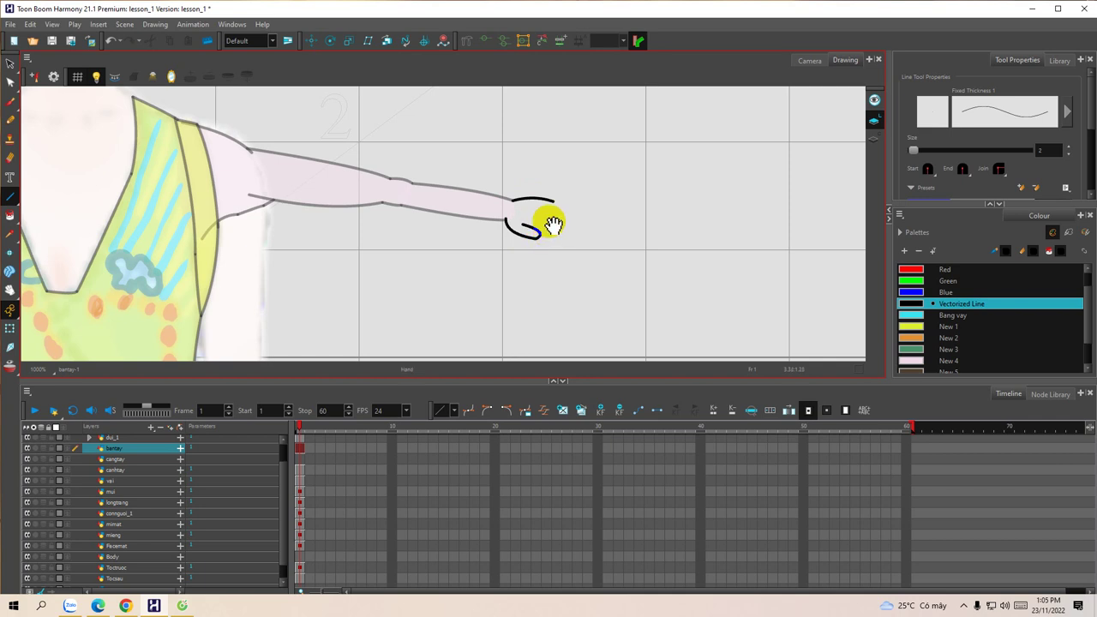
{"action": "left_click_drag", "start_coordinate": [552, 224], "coordinate": [531, 220]}
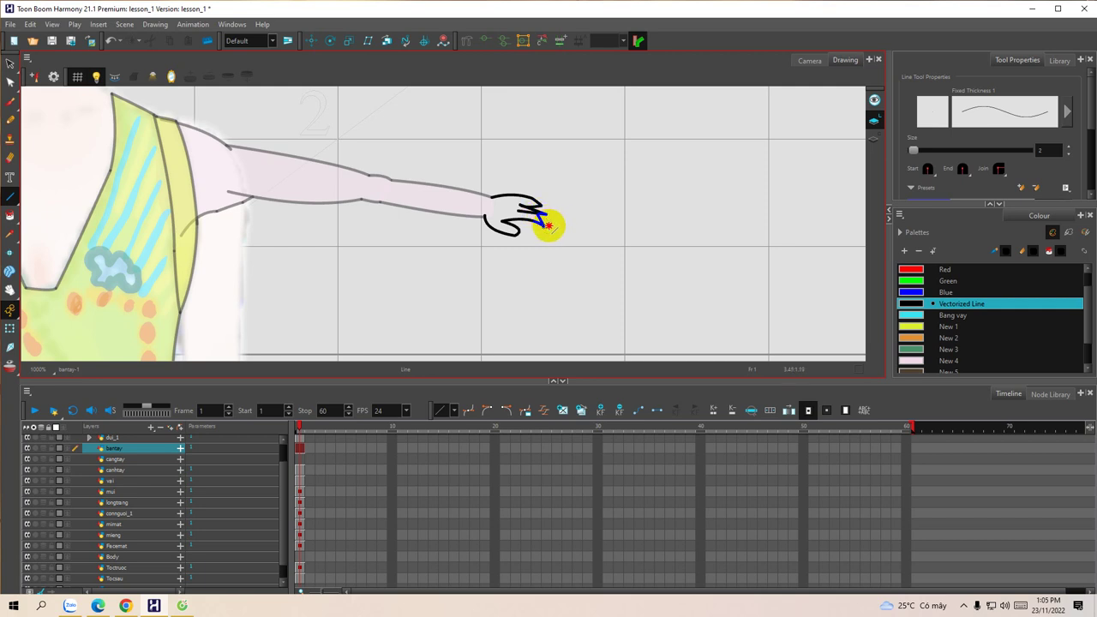
{"action": "left_click_drag", "start_coordinate": [519, 219], "coordinate": [566, 217]}
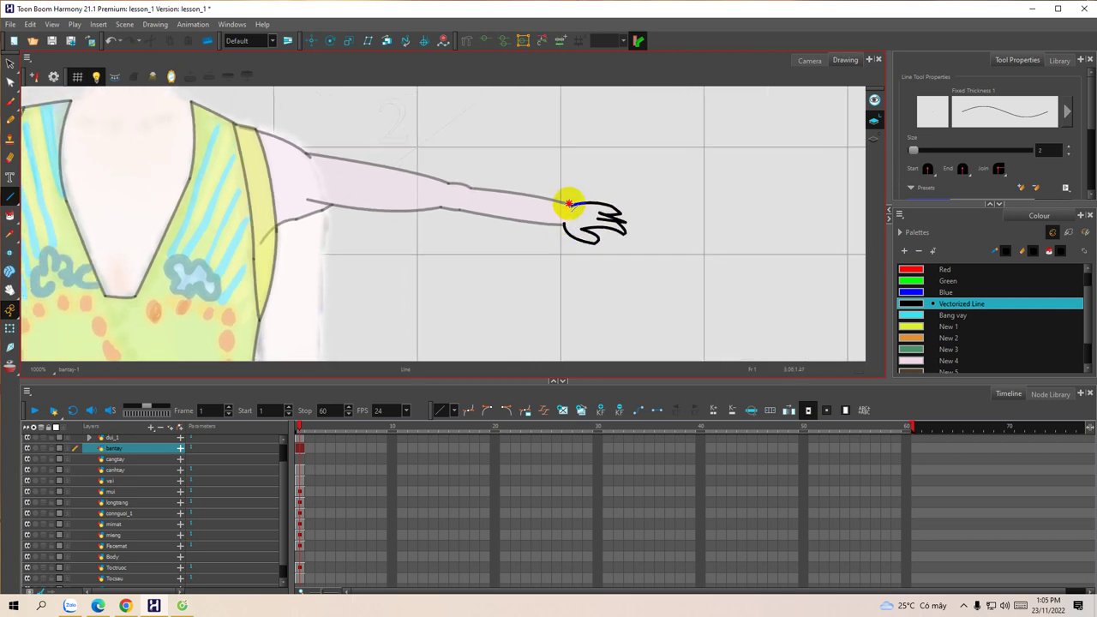
{"action": "left_click_drag", "start_coordinate": [512, 227], "coordinate": [493, 210]}
Step: Fill the palm, thumb and fingers of the hand with the New 4 colour
{"action": "left_click", "coordinate": [910, 364]}
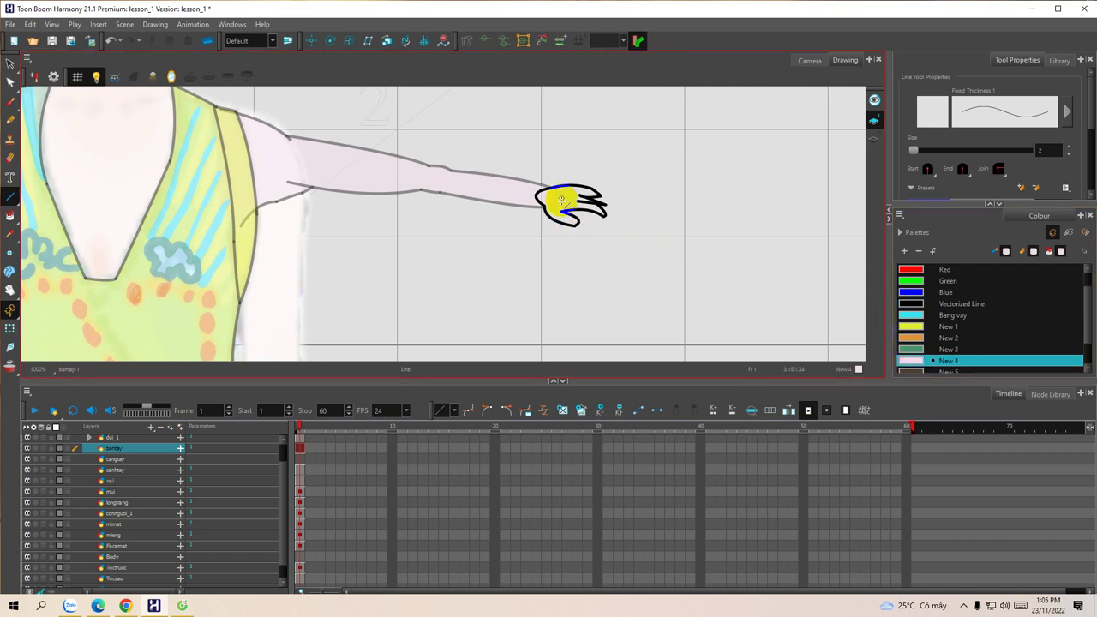
{"action": "key", "text": "alt+i"}
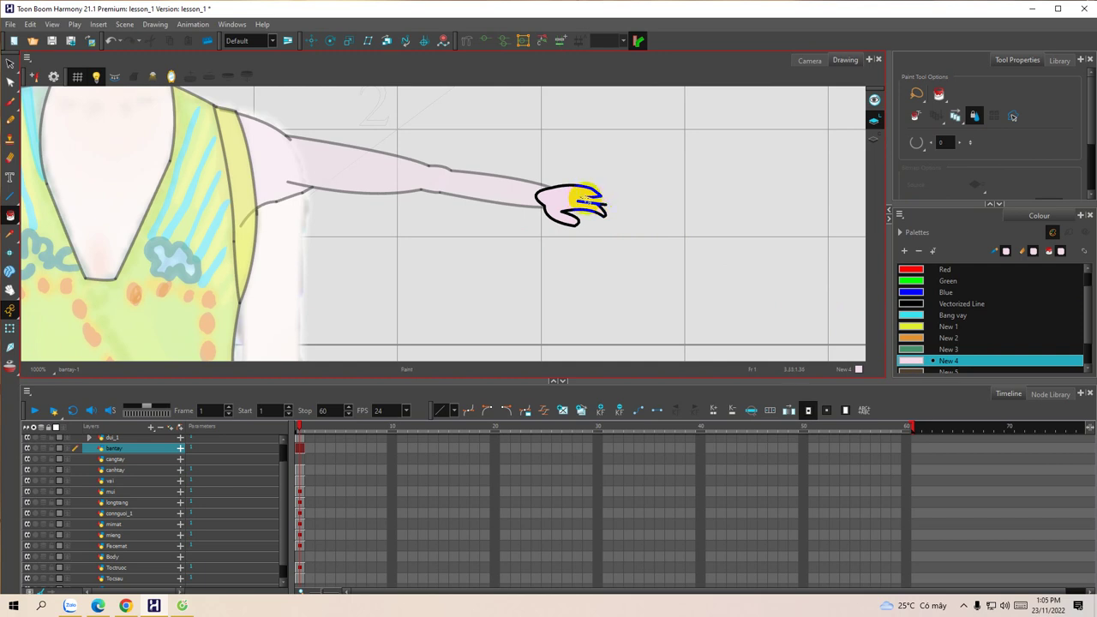
{"action": "left_click_drag", "start_coordinate": [569, 207], "coordinate": [579, 212]}
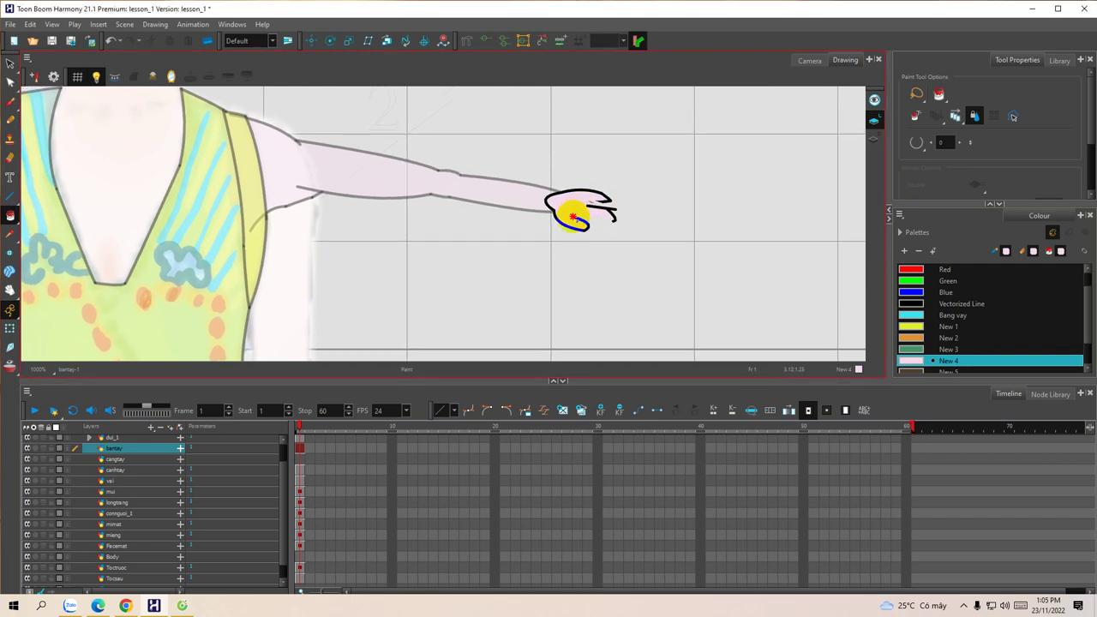
{"action": "key", "text": "ctrl+s"}
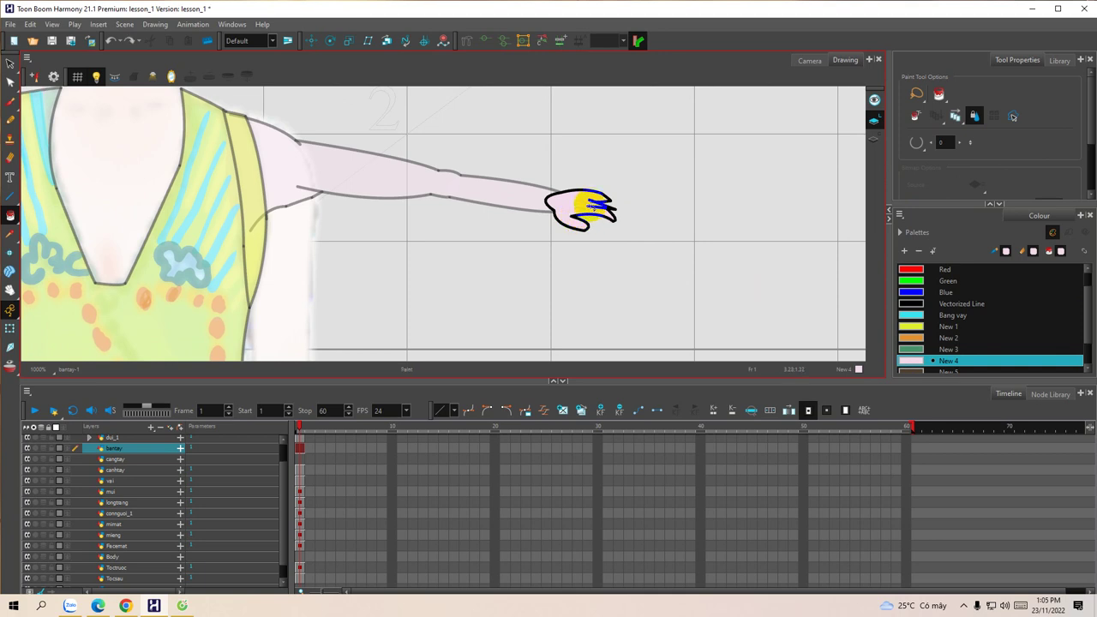
{"action": "left_click_drag", "start_coordinate": [593, 204], "coordinate": [573, 215]}
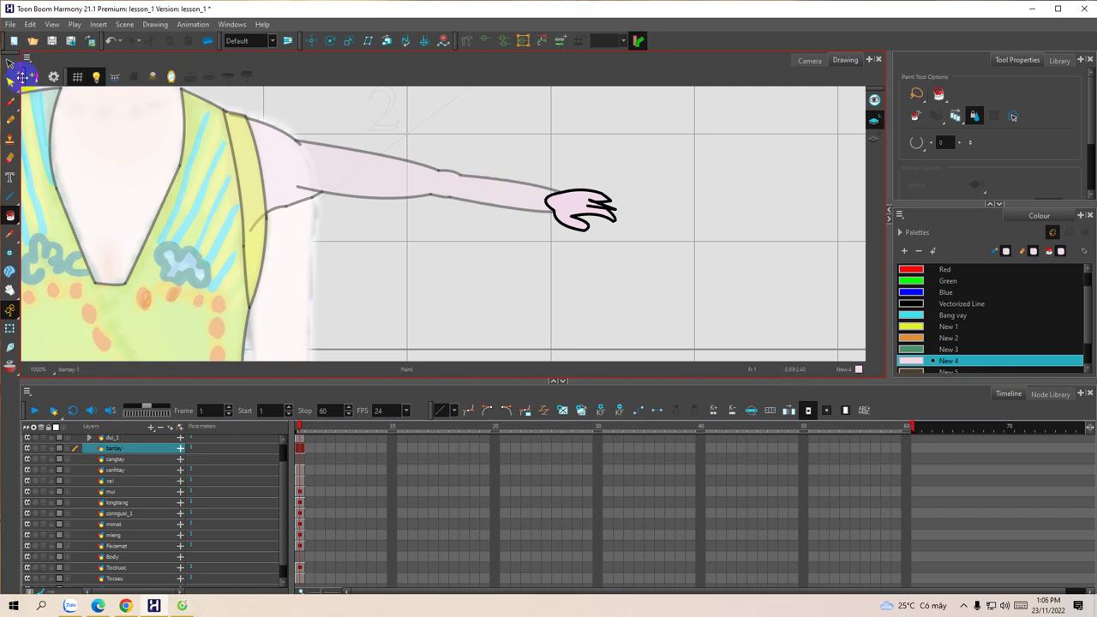
Step: Select and delete the closing curve at the wrist end of the hand
{"action": "left_click", "coordinate": [11, 64]}
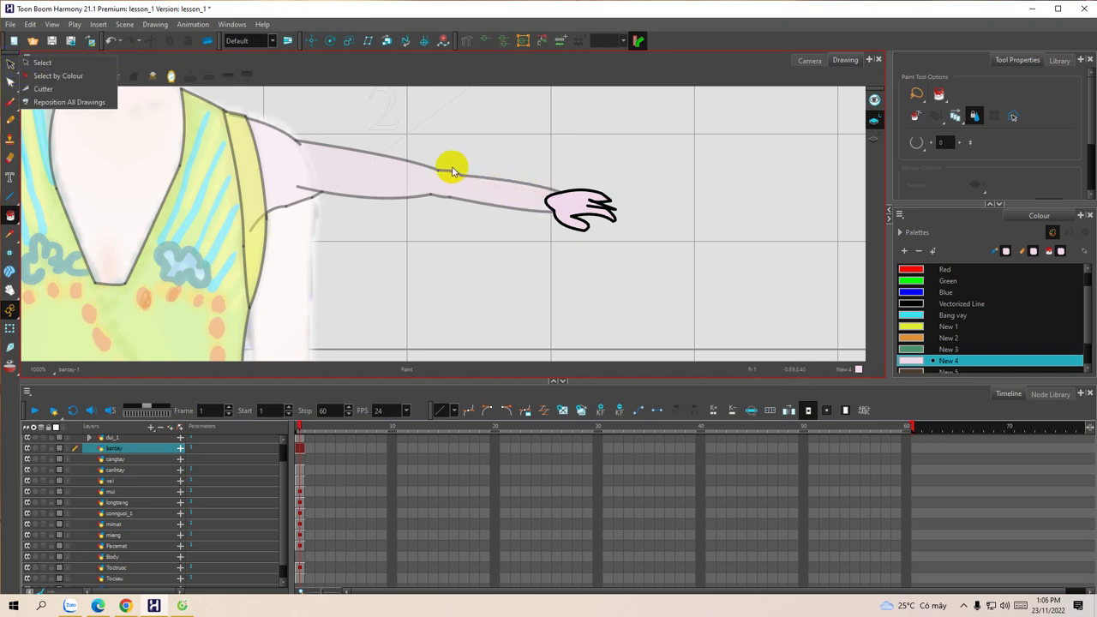
{"action": "left_click", "coordinate": [60, 64]}
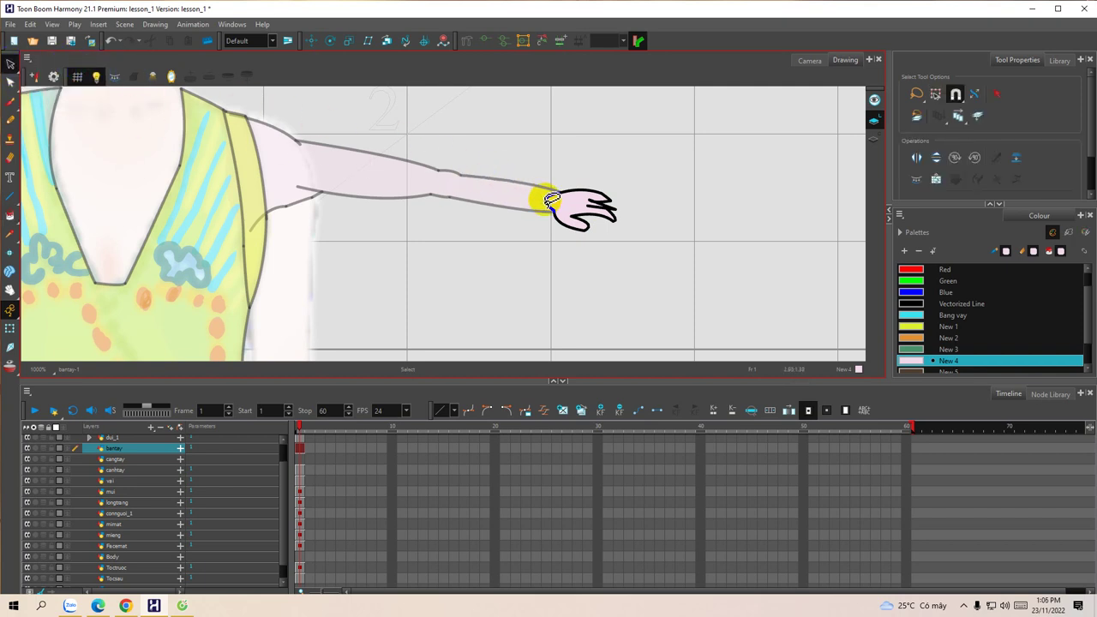
{"action": "left_click", "coordinate": [552, 199]}
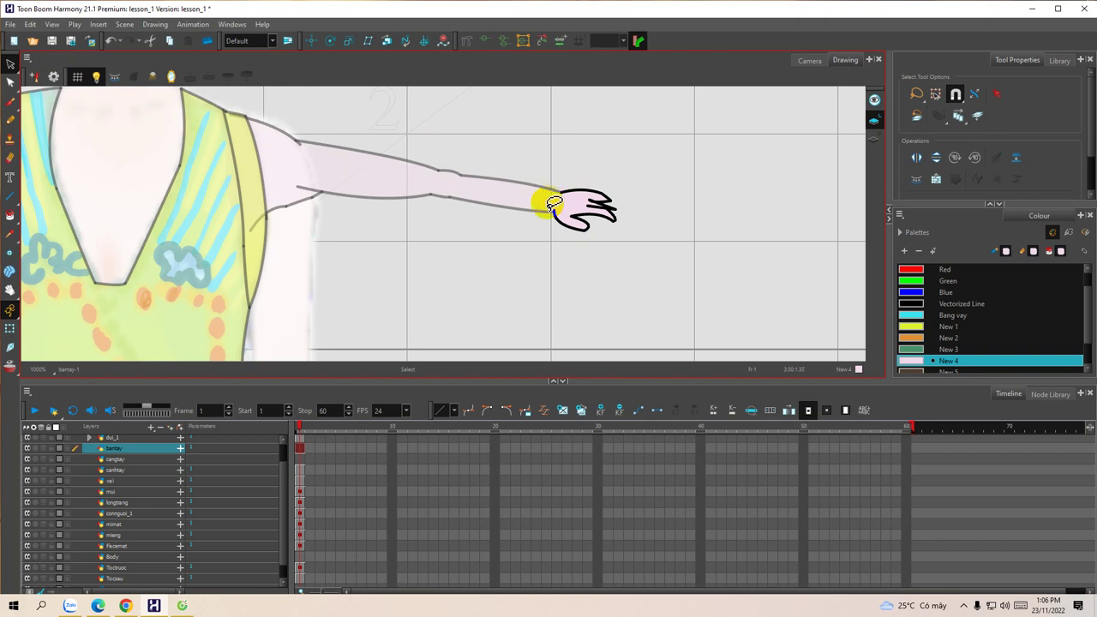
{"action": "left_click_drag", "start_coordinate": [460, 208], "coordinate": [526, 208]}
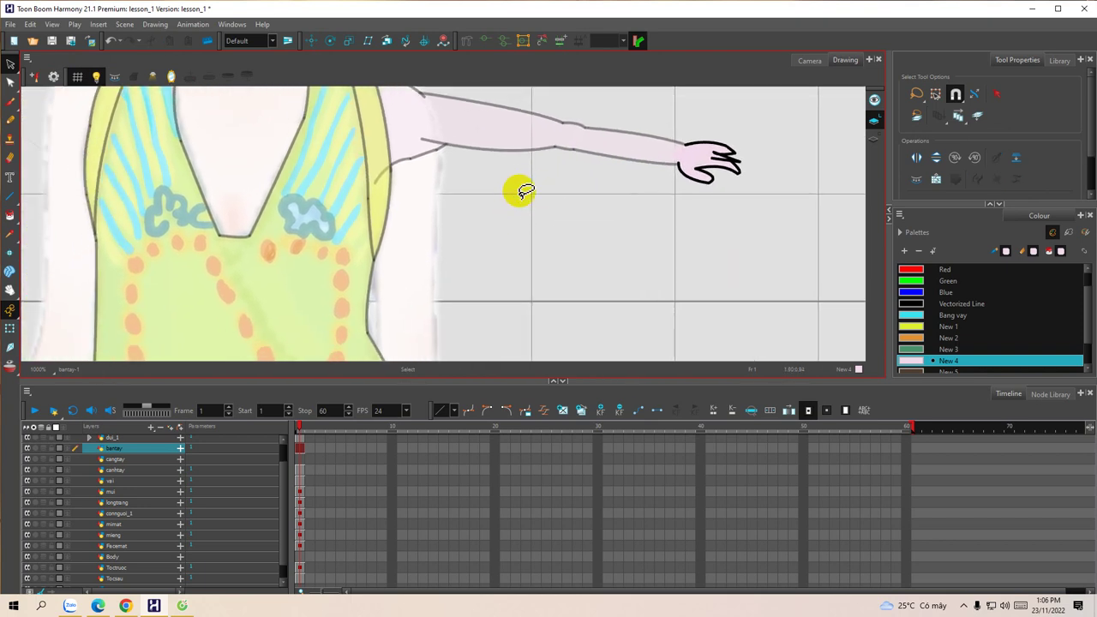
Step: Parent the bantay layer to canhtay and the canhtay layer to vai
{"action": "left_click_drag", "start_coordinate": [124, 448], "coordinate": [112, 482]}
{"action": "left_click", "coordinate": [118, 460]}
{"action": "scroll", "coordinate": [397, 257], "scroll_direction": "down", "scroll_amount": 3}
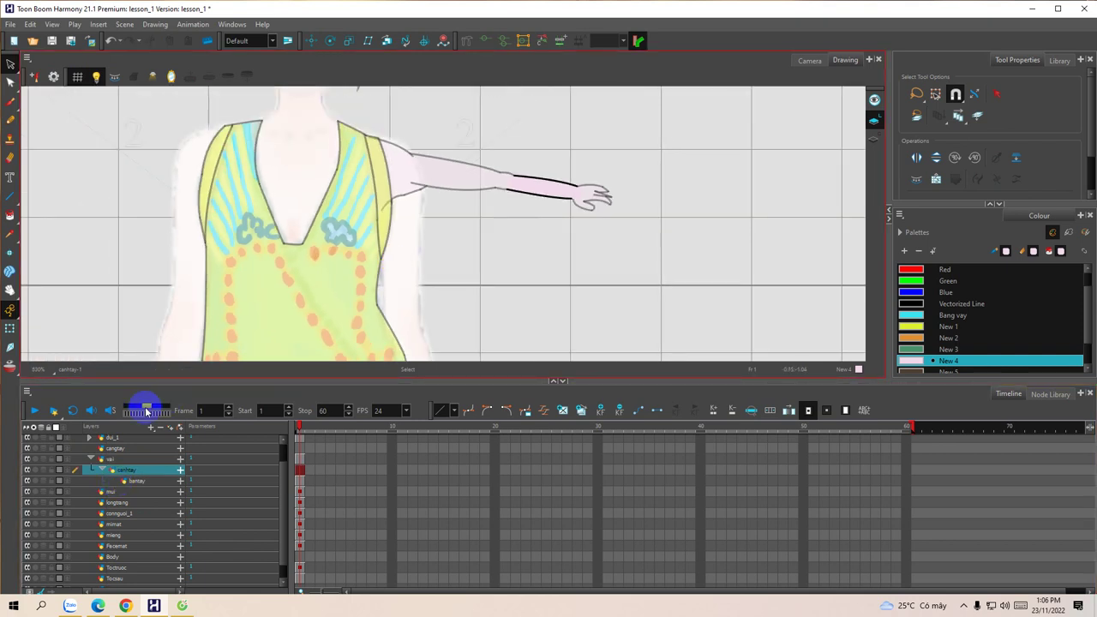
Step: Collapse and duplicate the vai layer, and flip the copied upper arm horizontally onto the opposite shoulder
{"action": "left_click", "coordinate": [109, 461]}
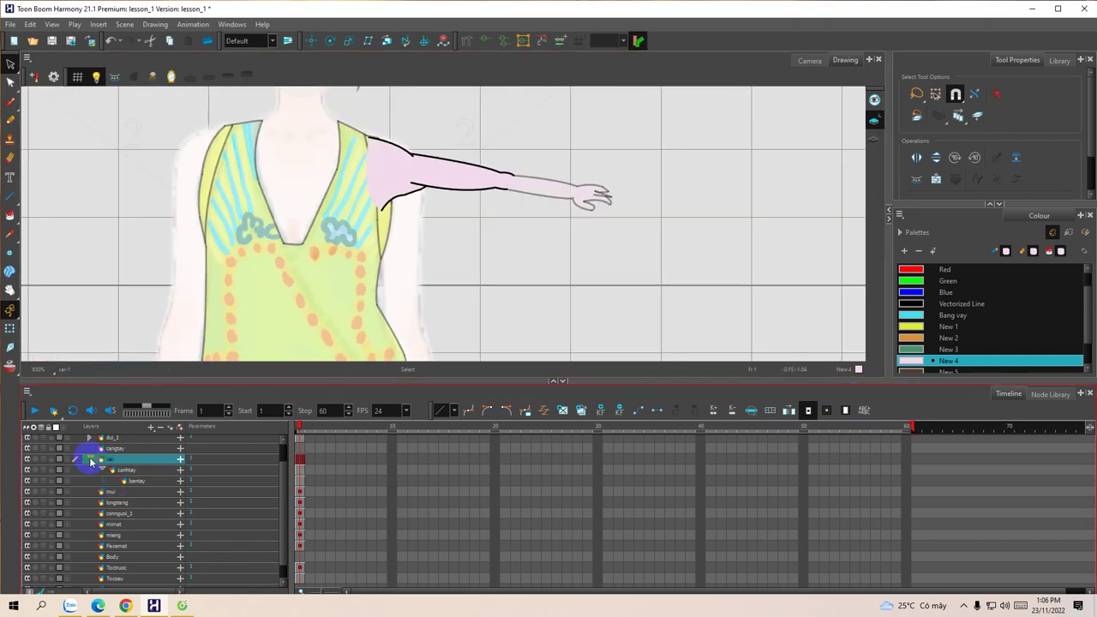
{"action": "left_click", "coordinate": [90, 460]}
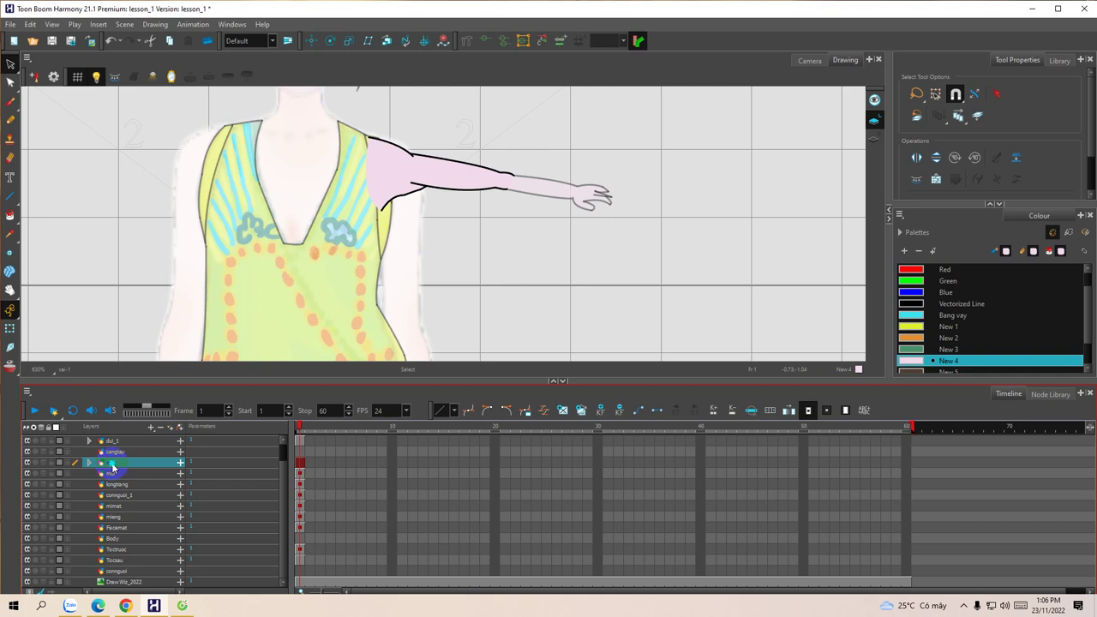
{"action": "right_click", "coordinate": [111, 467]}
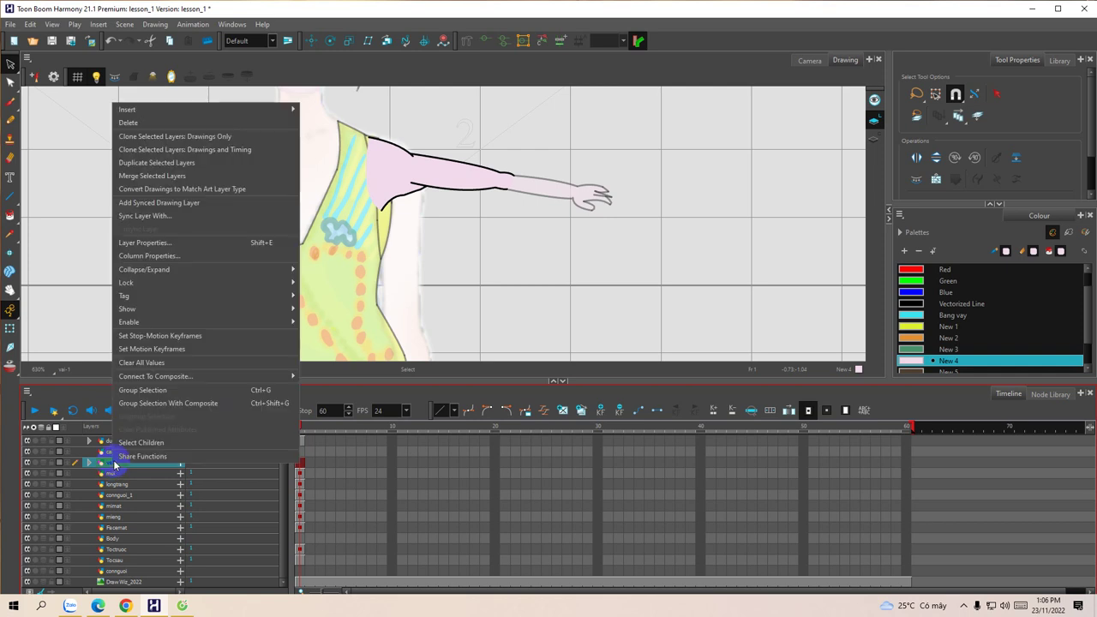
{"action": "left_click", "coordinate": [167, 163]}
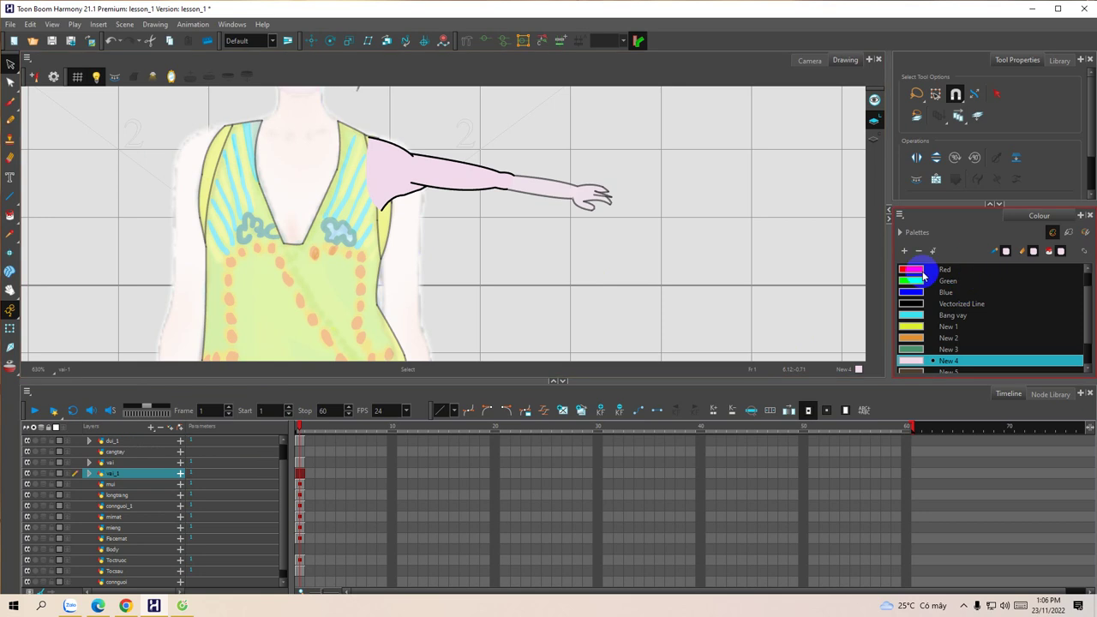
{"action": "left_click", "coordinate": [915, 159]}
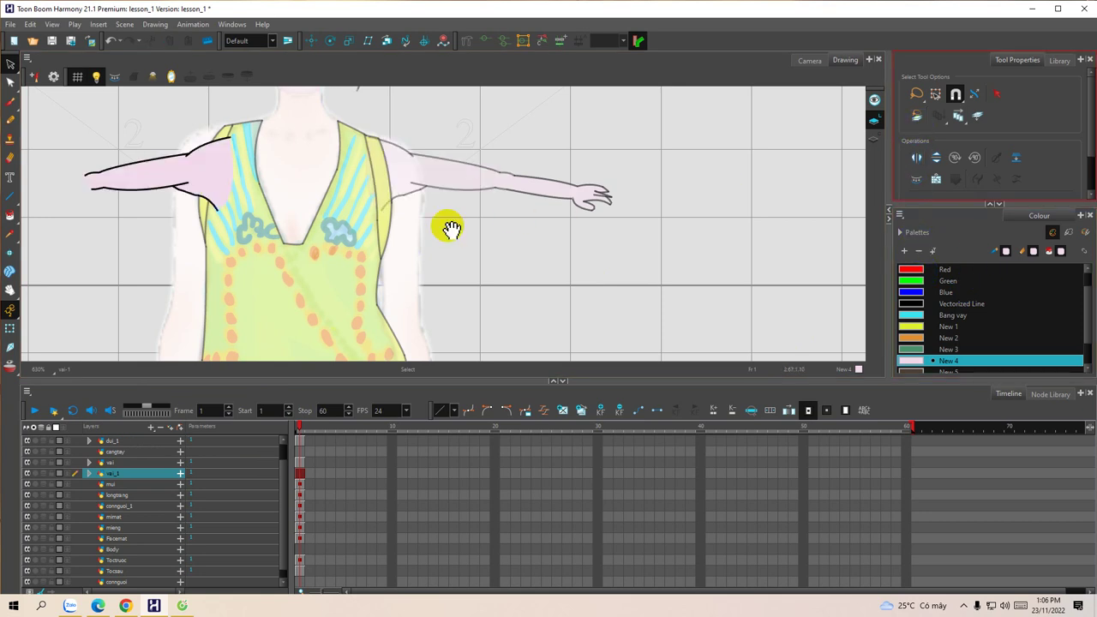
{"action": "mouse_move", "coordinate": [453, 231]}
{"action": "left_mouse_down"}
{"action": "mouse_move", "coordinate": [578, 231]}
{"action": "mouse_move", "coordinate": [563, 229]}
{"action": "left_mouse_up"}
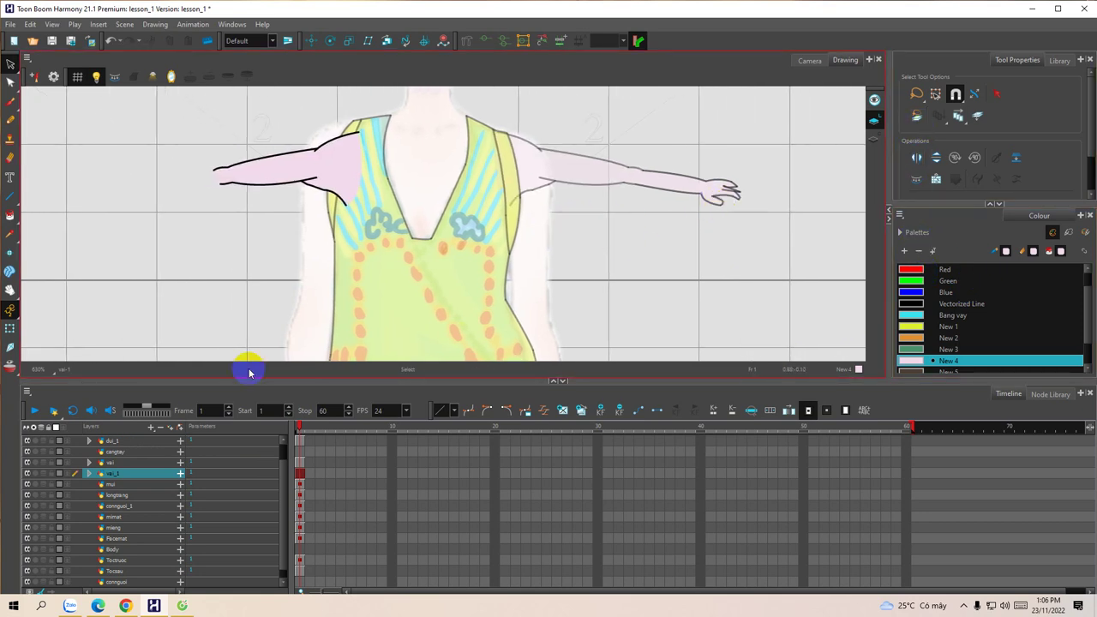
Step: Duplicate the bantay hand layer under canhtay and flip the copied hand horizontally for the opposite arm
{"action": "left_click", "coordinate": [90, 464]}
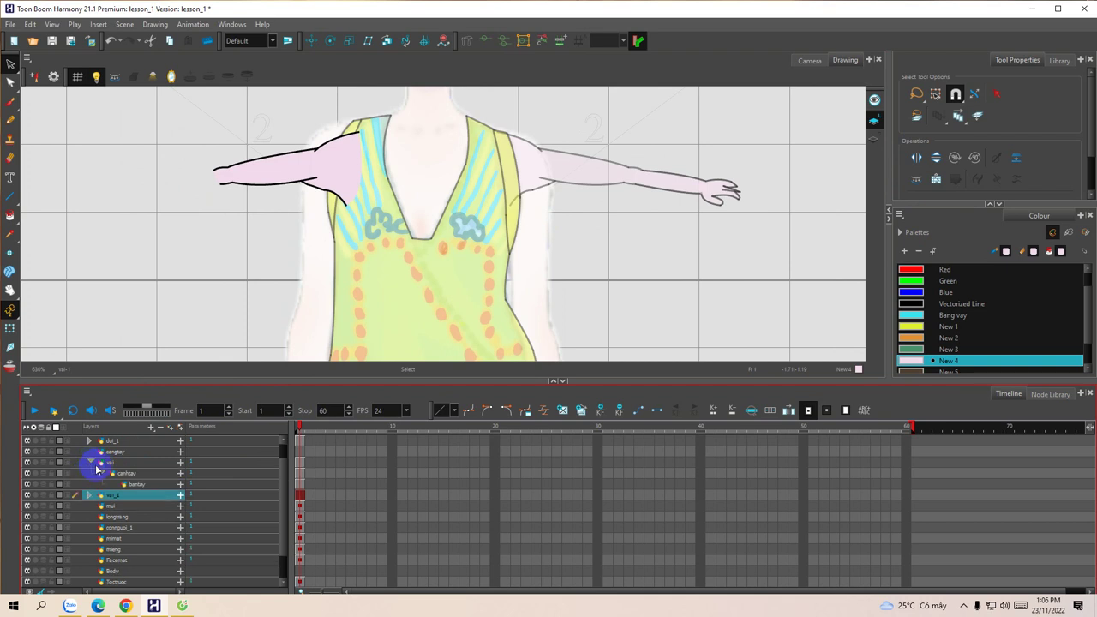
{"action": "left_click", "coordinate": [142, 486]}
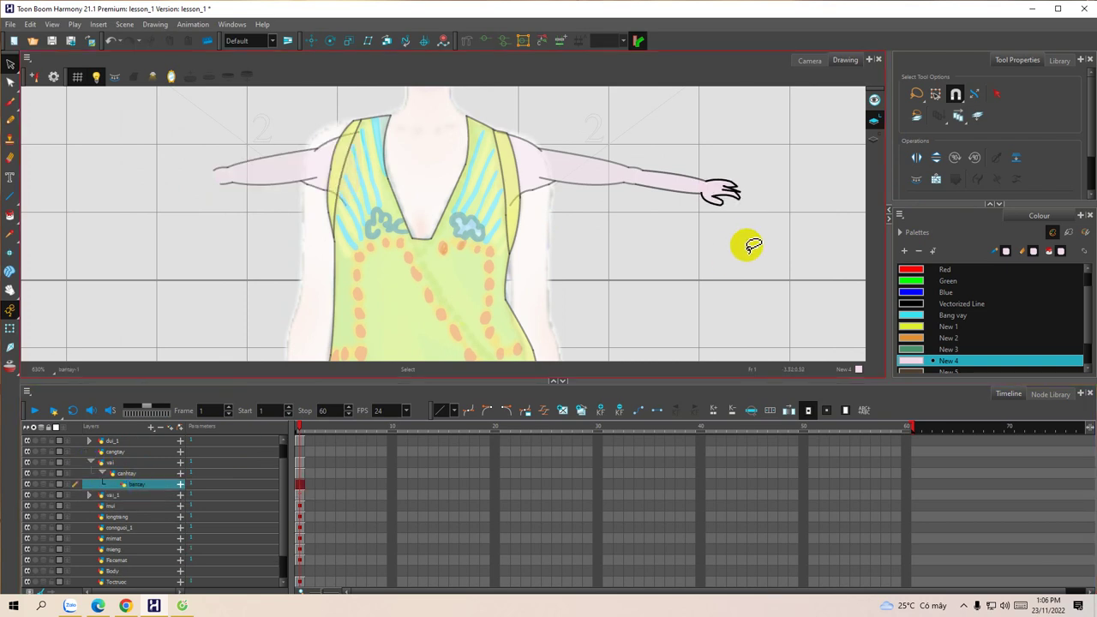
{"action": "mouse_move", "coordinate": [751, 225]}
{"action": "left_mouse_down"}
{"action": "mouse_move", "coordinate": [755, 181]}
{"action": "mouse_move", "coordinate": [703, 174]}
{"action": "mouse_move", "coordinate": [692, 213]}
{"action": "mouse_move", "coordinate": [751, 200]}
{"action": "left_mouse_up"}
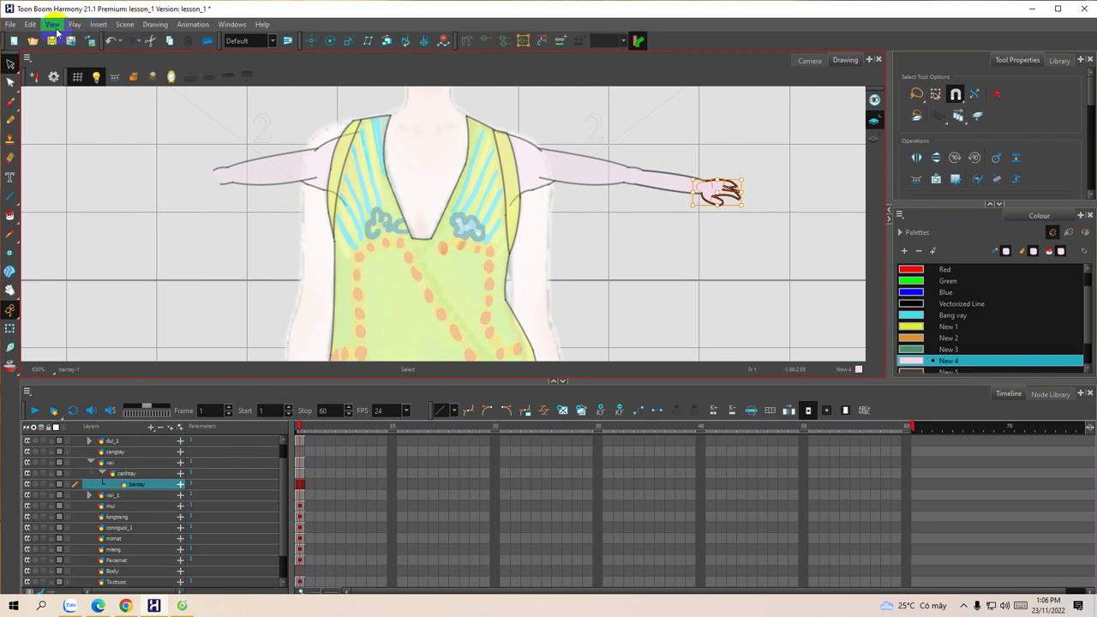
{"action": "left_click", "coordinate": [133, 484]}
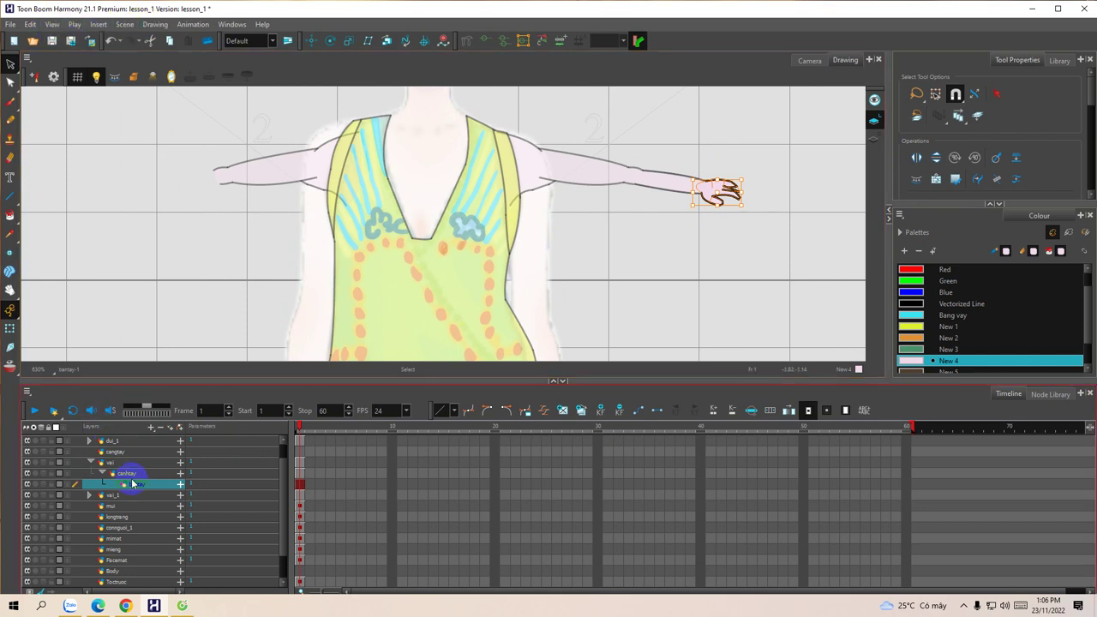
{"action": "right_click", "coordinate": [134, 488]}
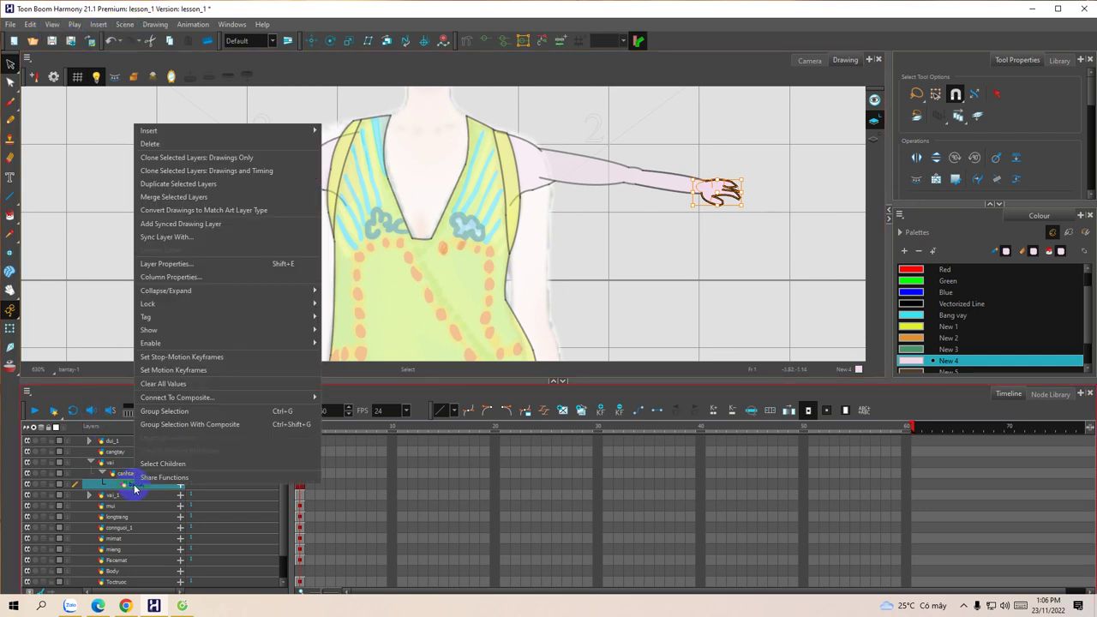
{"action": "left_click", "coordinate": [161, 183]}
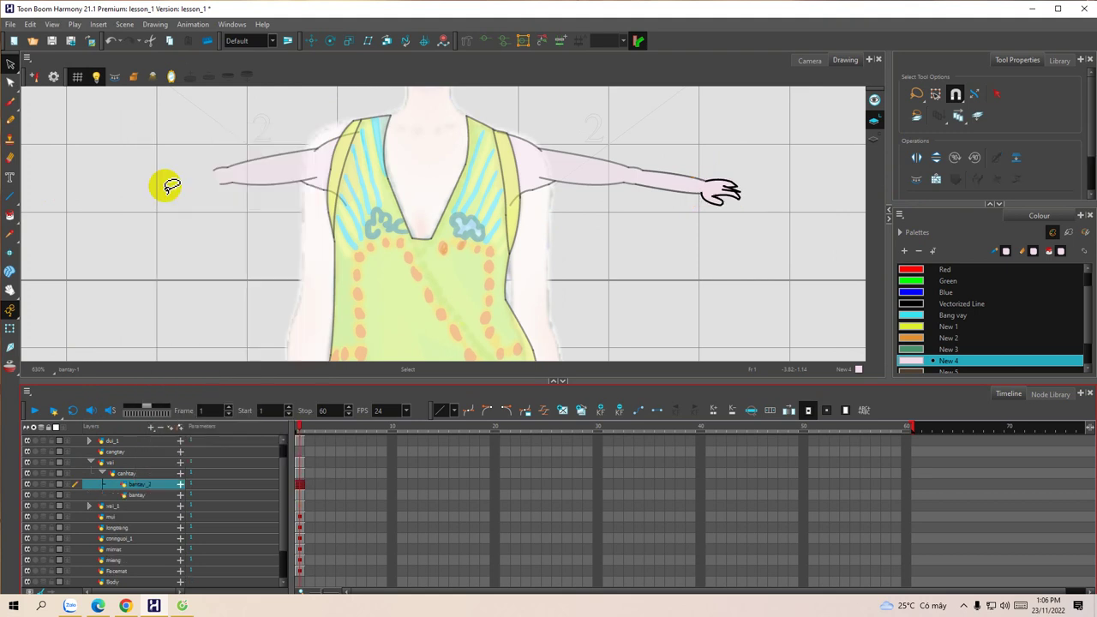
{"action": "left_click", "coordinate": [915, 159]}
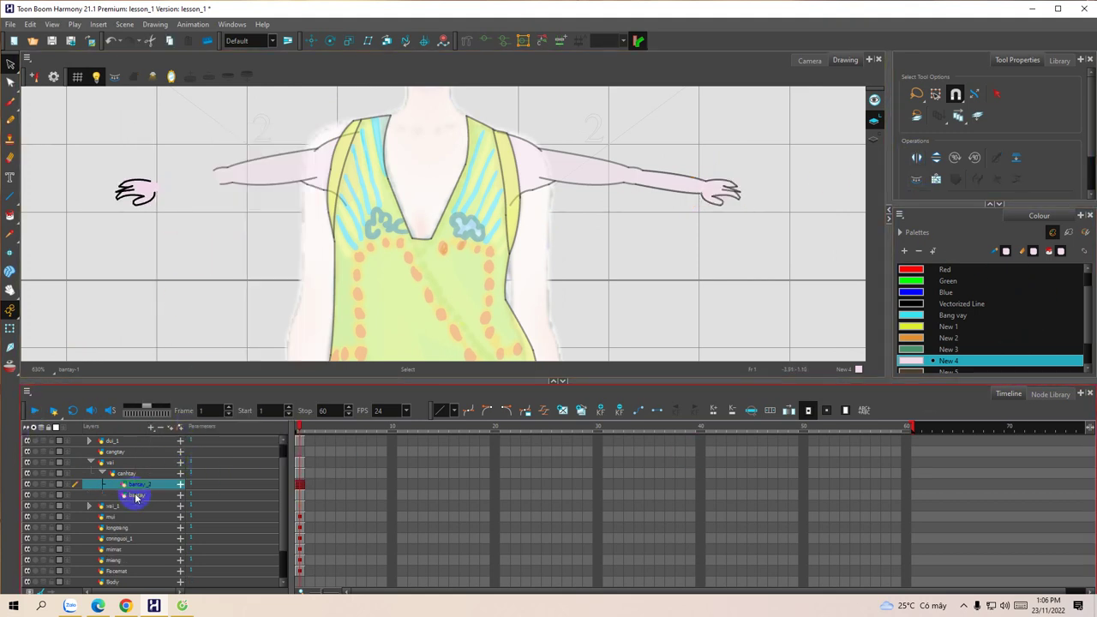
Step: Move the bantay_2 layer out of canhtay and parent it to canhtay_1 under vai_1
{"action": "left_click", "coordinate": [89, 505]}
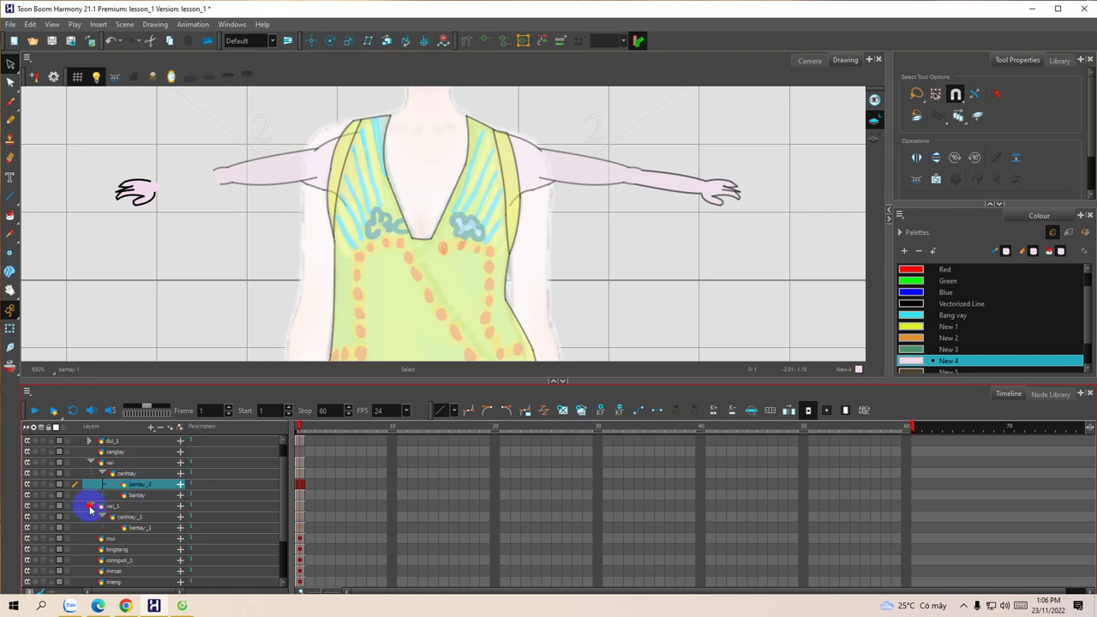
{"action": "left_click", "coordinate": [141, 529]}
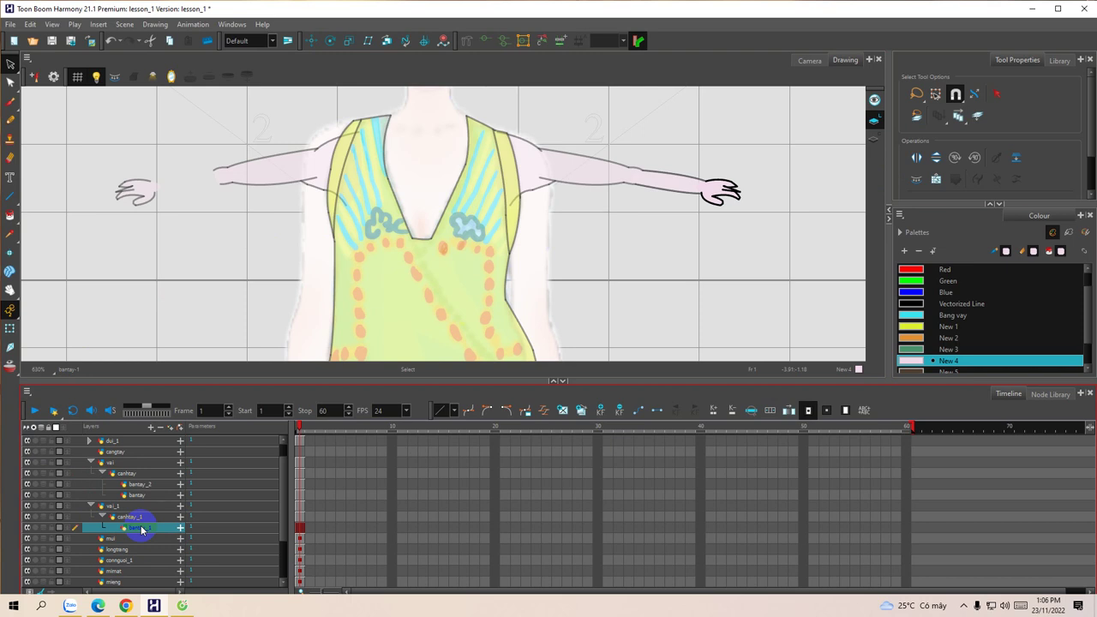
{"action": "left_click", "coordinate": [143, 486]}
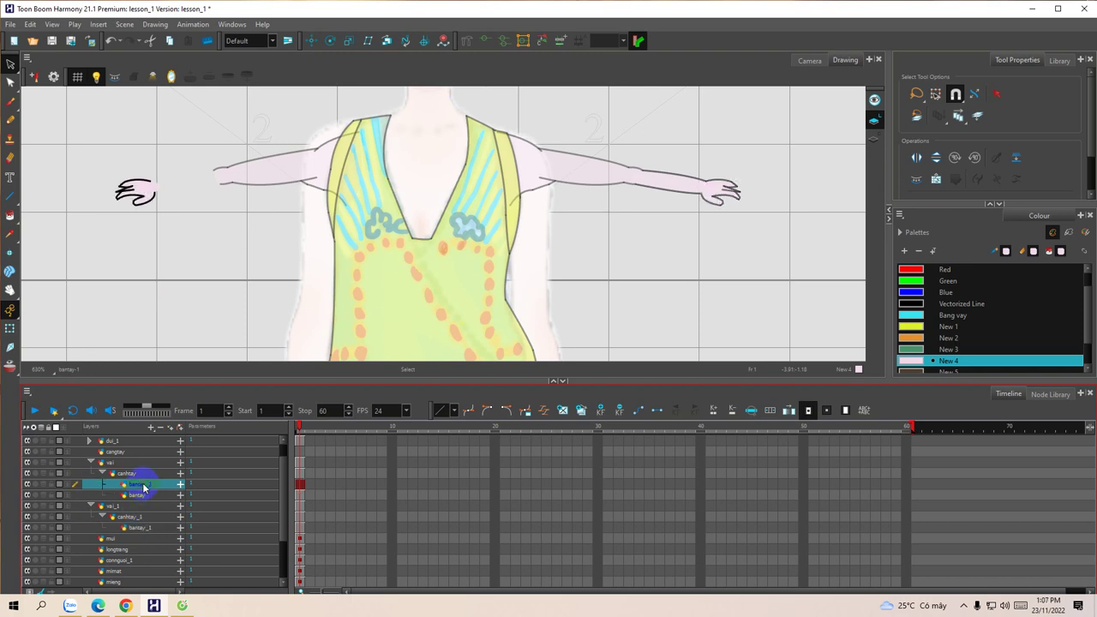
{"action": "left_click_drag", "start_coordinate": [143, 485], "coordinate": [136, 524]}
Step: Move the flipped hand on bantay_2 onto the wrist end of the mirrored arm
{"action": "left_click", "coordinate": [137, 530]}
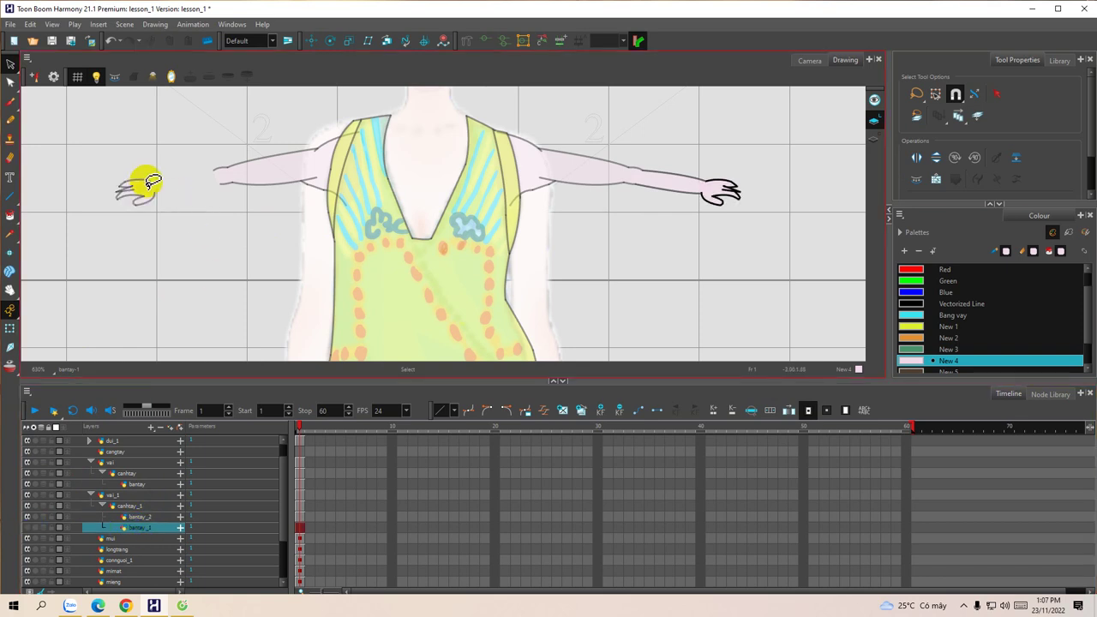
{"action": "mouse_move", "coordinate": [157, 172]}
{"action": "left_mouse_down"}
{"action": "mouse_move", "coordinate": [93, 201]}
{"action": "mouse_move", "coordinate": [170, 235]}
{"action": "mouse_move", "coordinate": [171, 182]}
{"action": "left_mouse_up"}
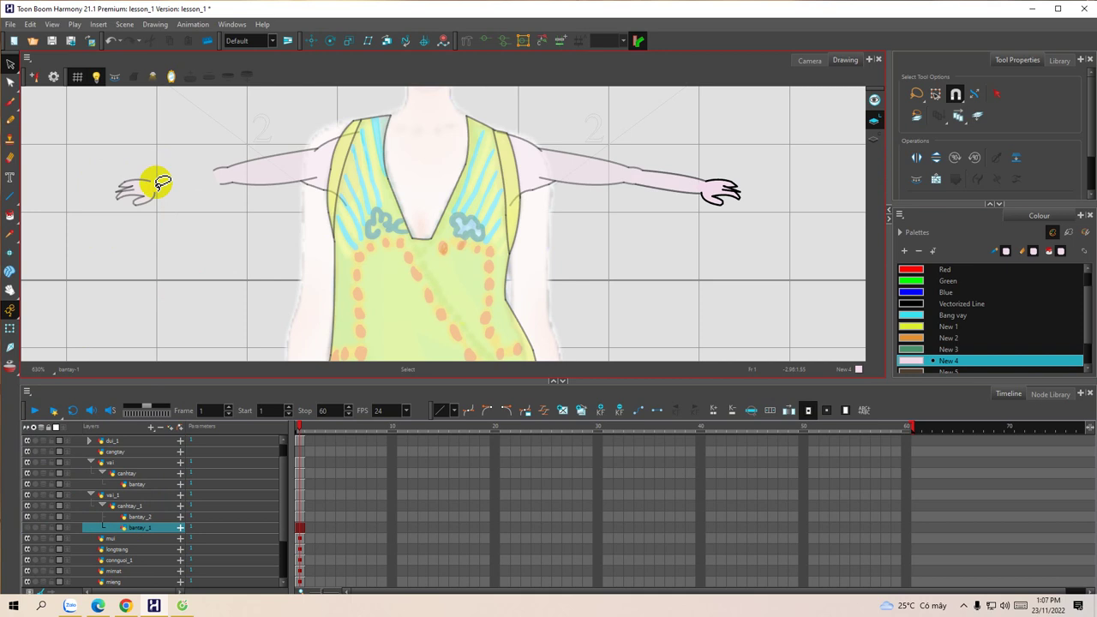
{"action": "left_click", "coordinate": [150, 518]}
{"action": "mouse_move", "coordinate": [174, 188]}
{"action": "left_mouse_down"}
{"action": "mouse_move", "coordinate": [115, 161]}
{"action": "mouse_move", "coordinate": [126, 247]}
{"action": "mouse_move", "coordinate": [178, 190]}
{"action": "mouse_move", "coordinate": [165, 168]}
{"action": "mouse_move", "coordinate": [159, 187]}
{"action": "mouse_move", "coordinate": [219, 179]}
{"action": "left_mouse_up"}
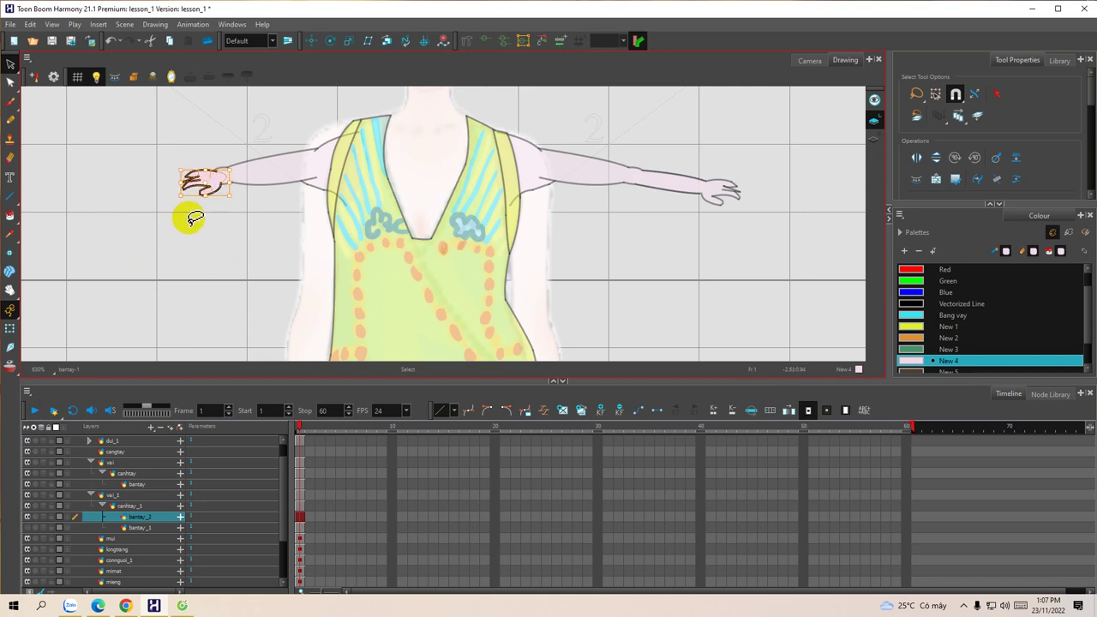
{"action": "left_click", "coordinate": [191, 237]}
Step: Reposition the mirrored upper arm on vai_1 slightly outward and up, overlapping the hand's wrist
{"action": "key", "text": "space"}
{"action": "left_click_drag", "start_coordinate": [309, 248], "coordinate": [254, 256]}
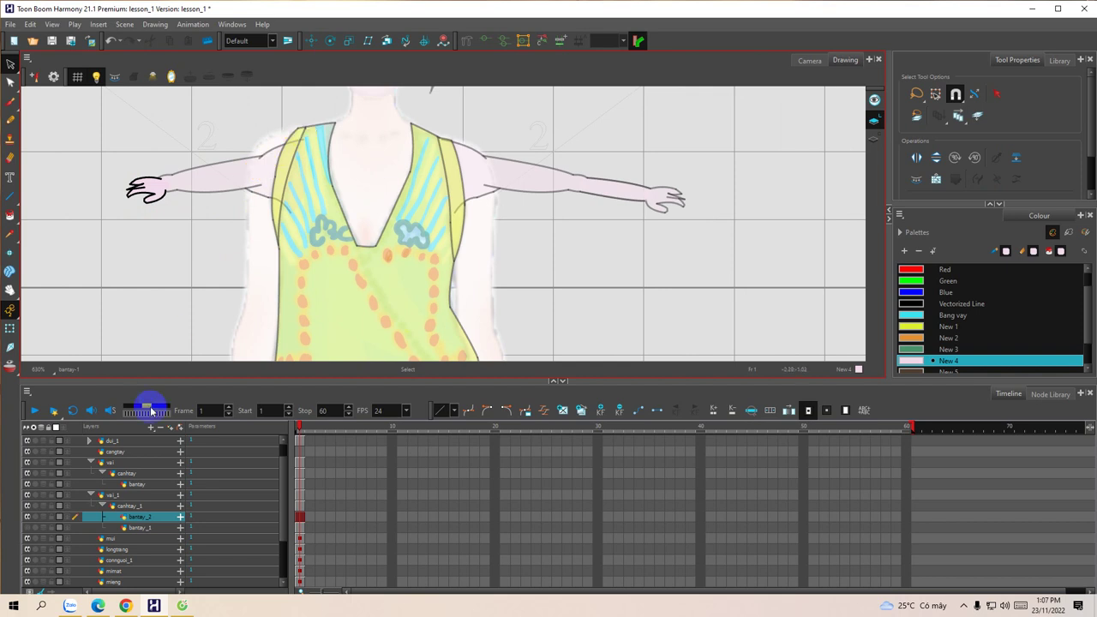
{"action": "left_click", "coordinate": [128, 495]}
{"action": "mouse_move", "coordinate": [291, 126]}
{"action": "left_mouse_down"}
{"action": "mouse_move", "coordinate": [242, 160]}
{"action": "mouse_move", "coordinate": [264, 220]}
{"action": "mouse_move", "coordinate": [319, 186]}
{"action": "mouse_move", "coordinate": [305, 134]}
{"action": "mouse_move", "coordinate": [288, 127]}
{"action": "mouse_move", "coordinate": [284, 167]}
{"action": "left_mouse_up"}
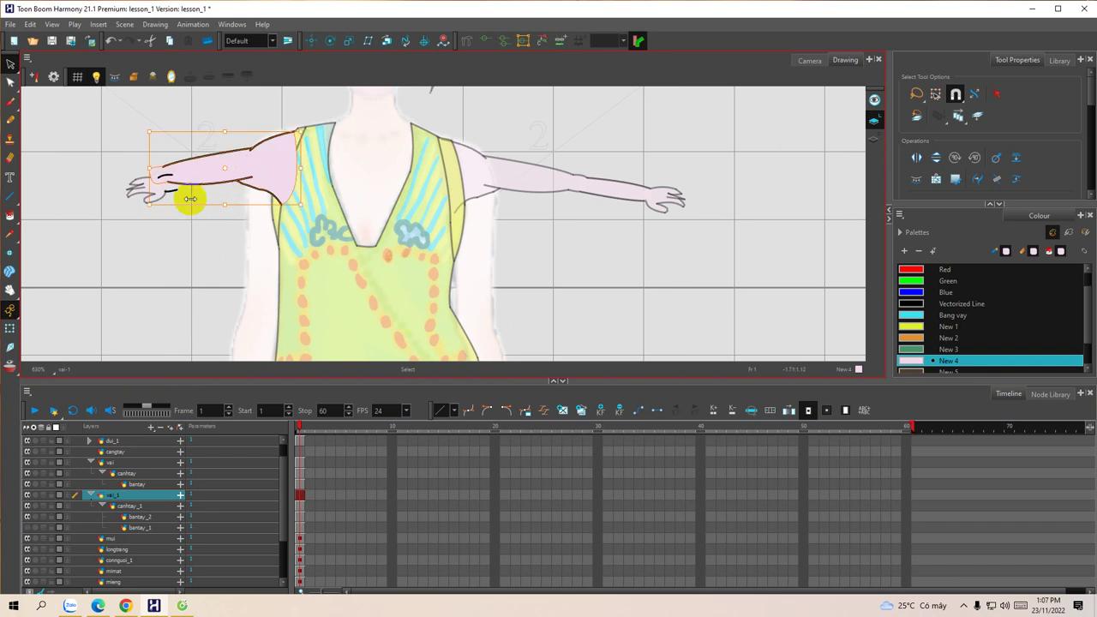
{"action": "left_click", "coordinate": [155, 228]}
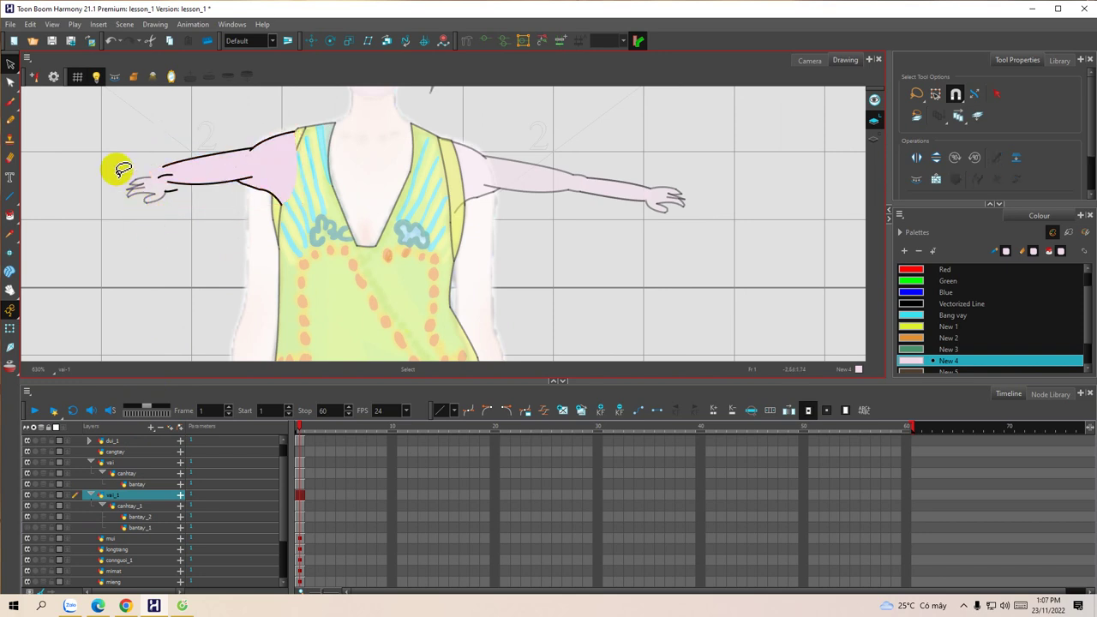
{"action": "left_click", "coordinate": [158, 194]}
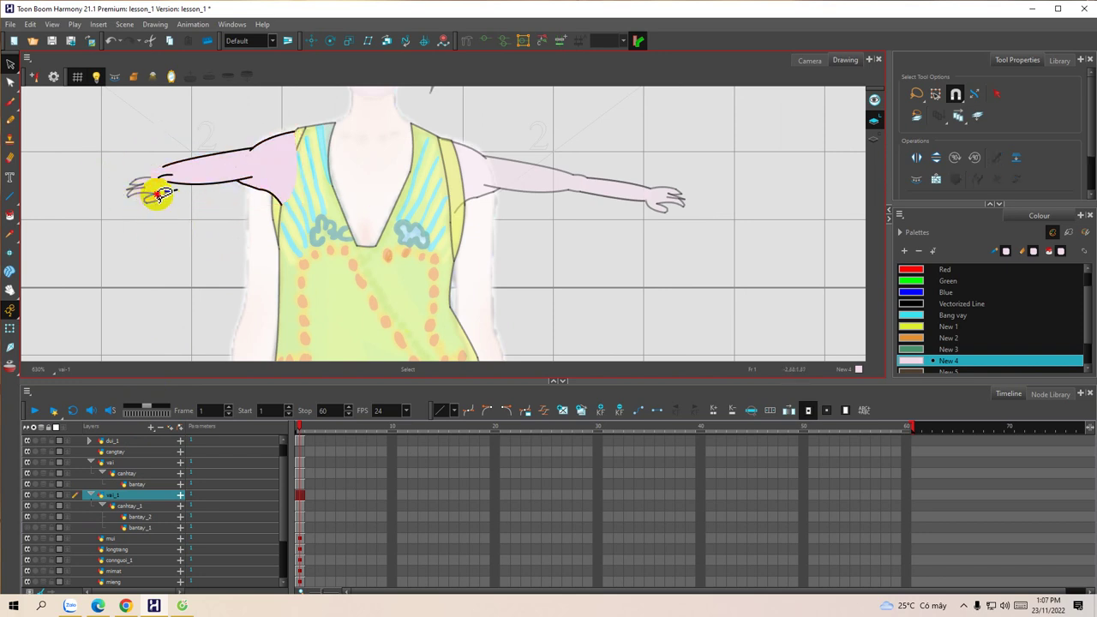
Step: Examine the forearm drawing on canhtay_1 and the drawings on the original canhtay and bantay layers
{"action": "left_click", "coordinate": [138, 507]}
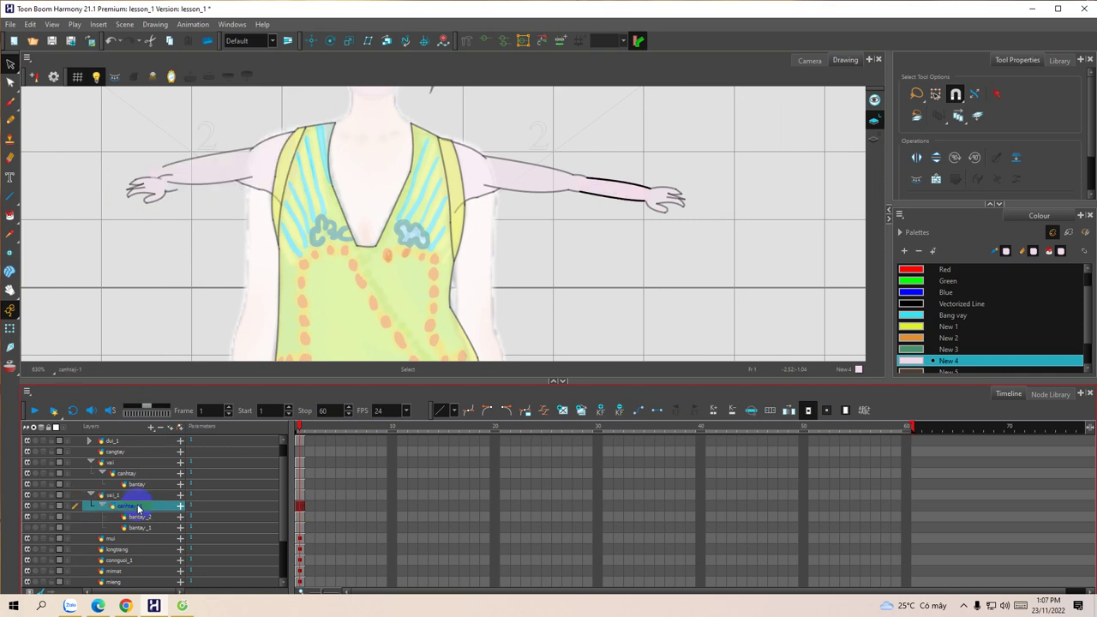
{"action": "mouse_move", "coordinate": [690, 209]}
{"action": "left_mouse_down"}
{"action": "mouse_move", "coordinate": [607, 154]}
{"action": "mouse_move", "coordinate": [564, 202]}
{"action": "mouse_move", "coordinate": [646, 212]}
{"action": "mouse_move", "coordinate": [666, 166]}
{"action": "left_mouse_up"}
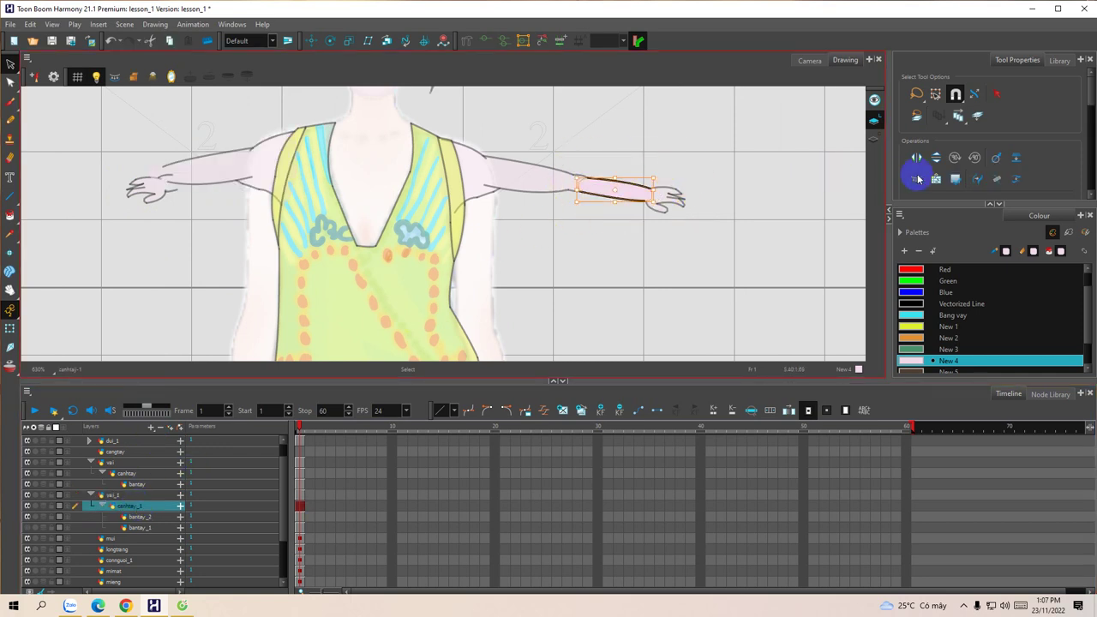
{"action": "left_click", "coordinate": [242, 392]}
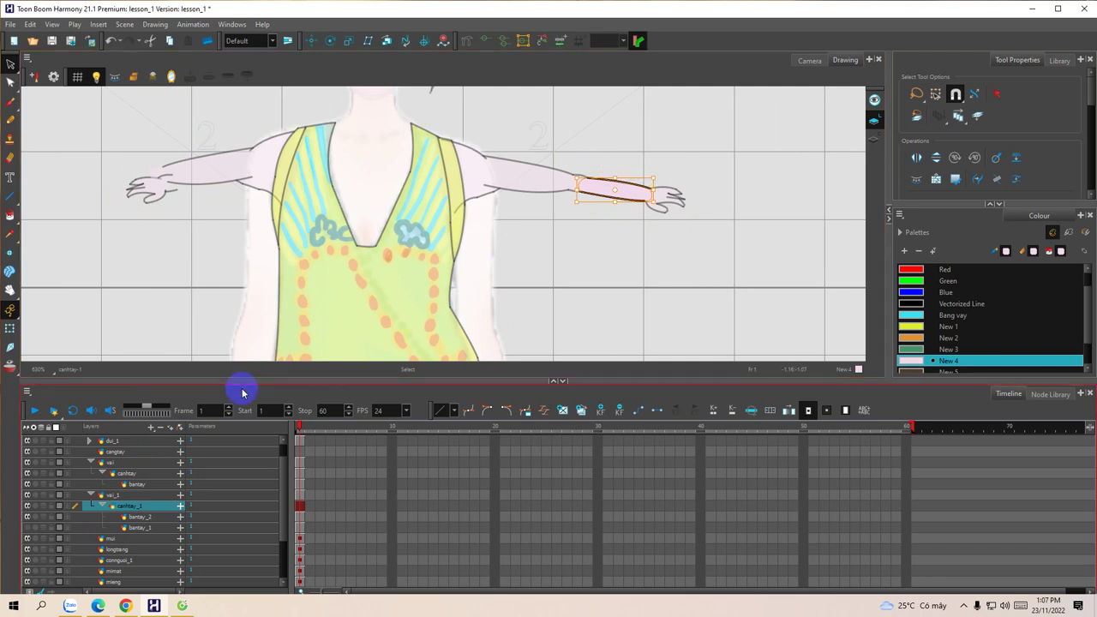
{"action": "left_click", "coordinate": [135, 484]}
{"action": "left_click", "coordinate": [120, 472]}
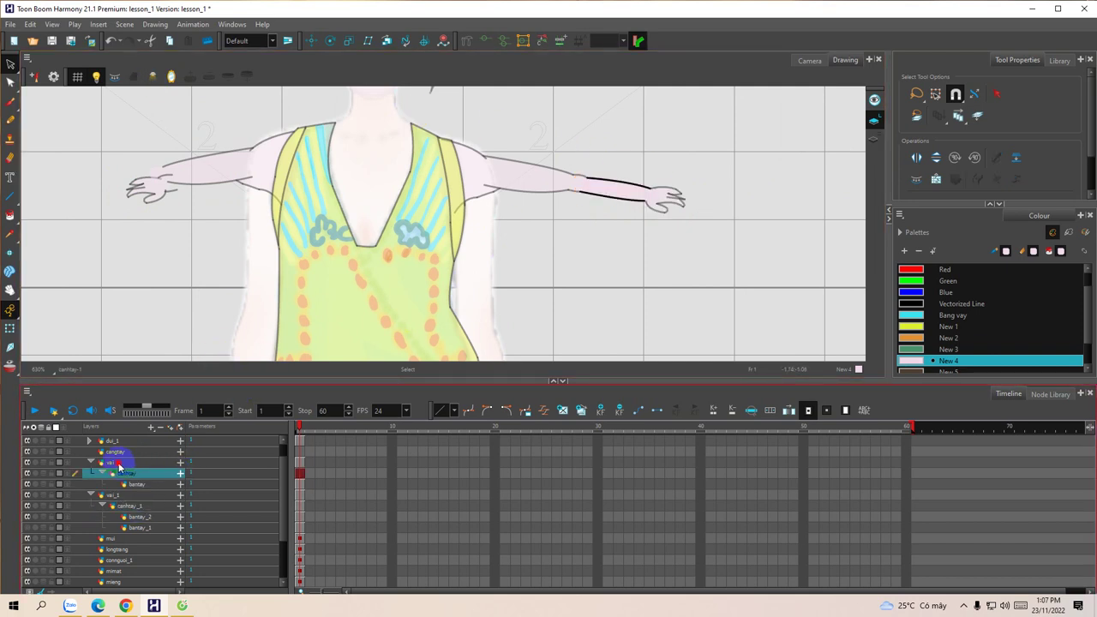
{"action": "left_click", "coordinate": [125, 485]}
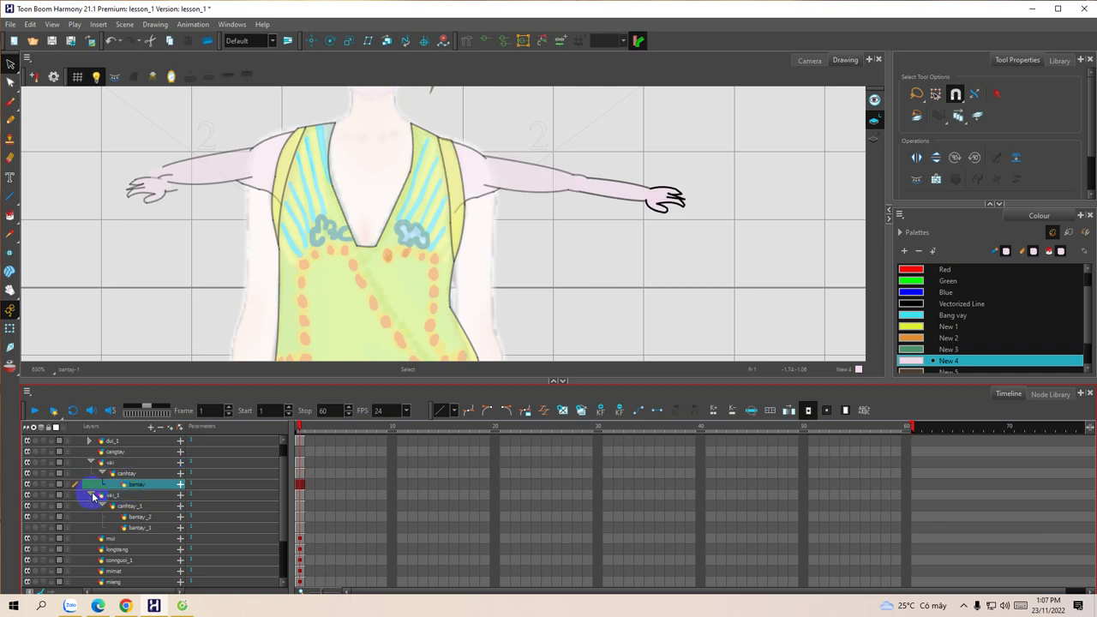
Step: Delete the vai_1 layer together with its nested forearm and hand layers
{"action": "left_click", "coordinate": [96, 496]}
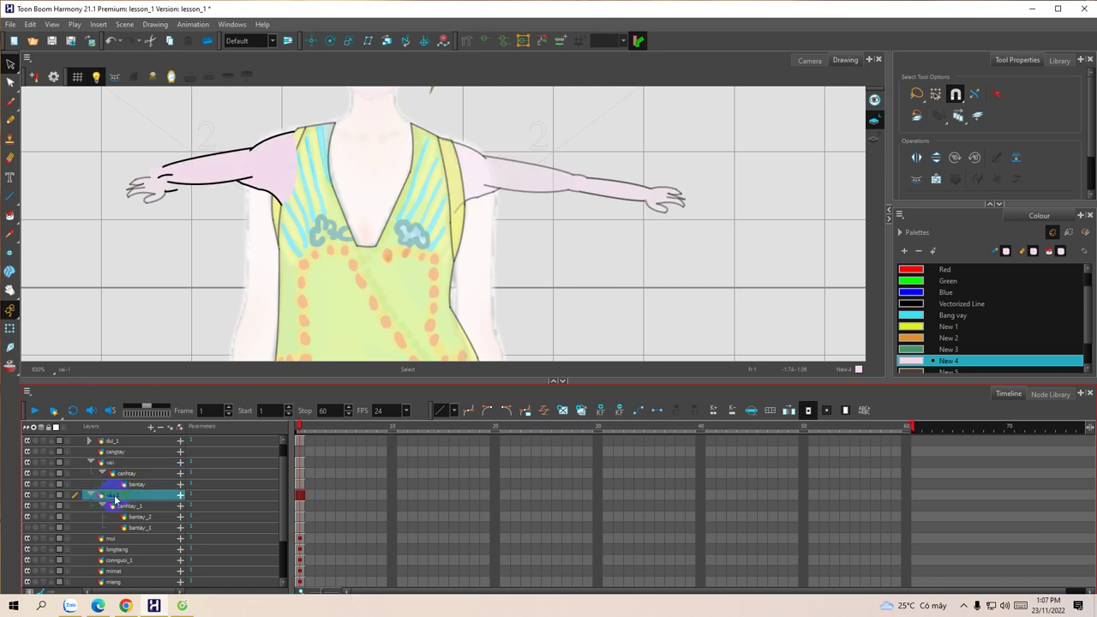
{"action": "right_click", "coordinate": [116, 499]}
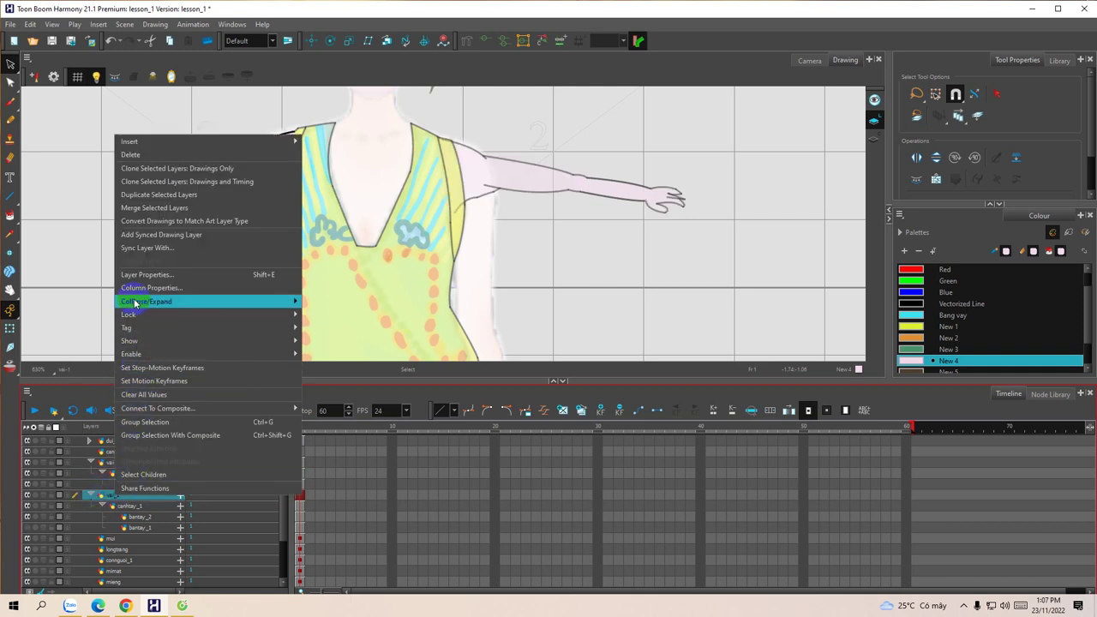
{"action": "left_click", "coordinate": [133, 155]}
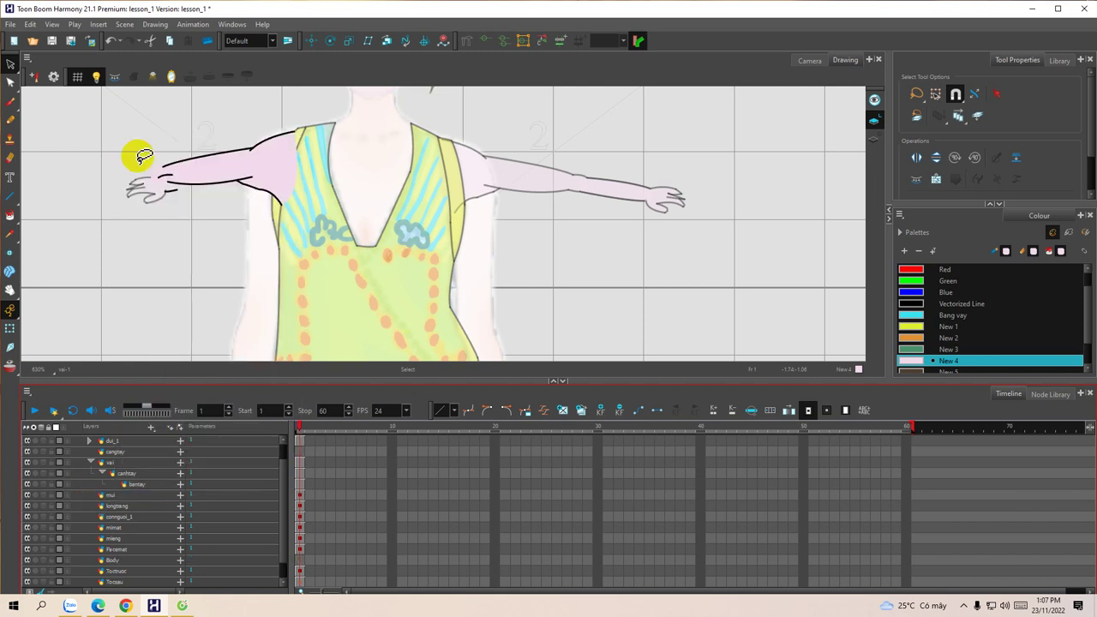
Step: Collapse and duplicate the vai layer again, and flip the copied upper arm horizontally onto the opposite side
{"action": "left_click", "coordinate": [92, 464]}
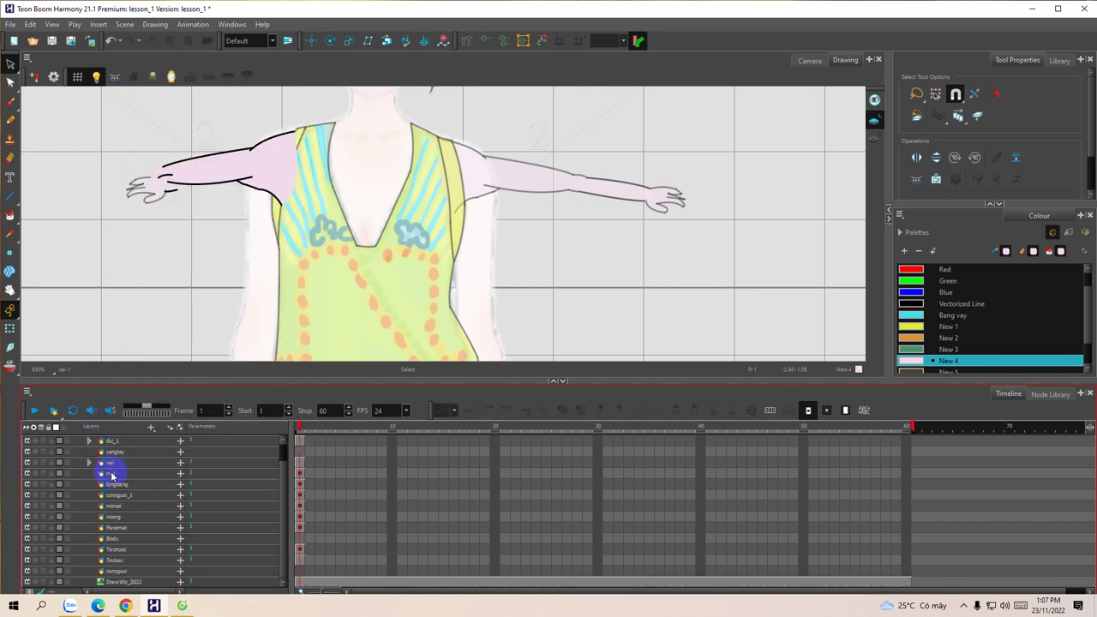
{"action": "left_click", "coordinate": [120, 467]}
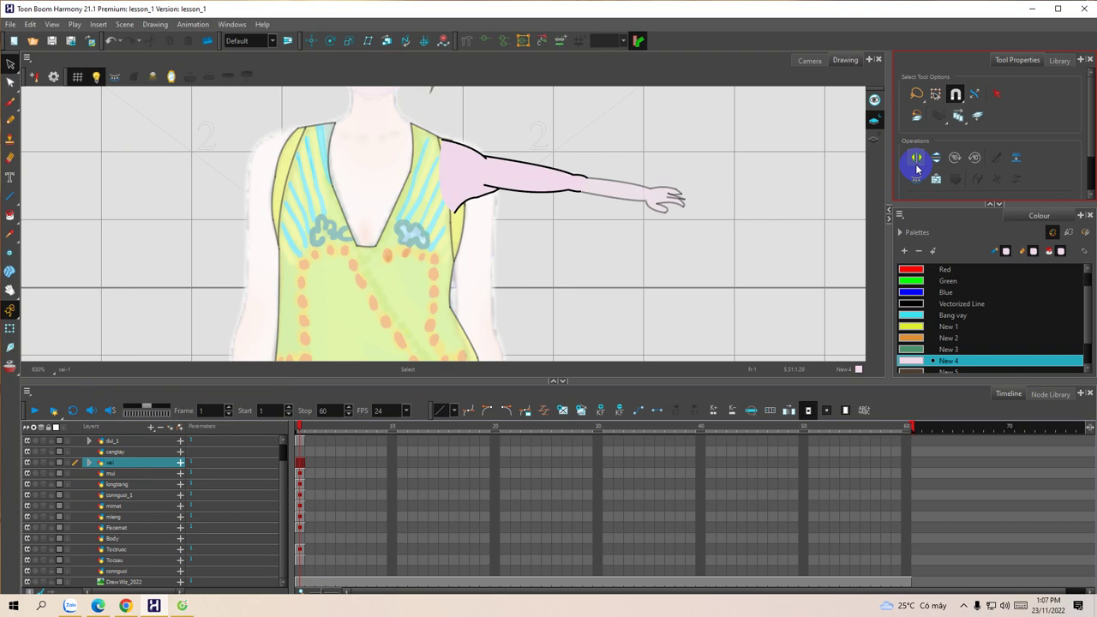
{"action": "right_click", "coordinate": [113, 461]}
{"action": "left_click", "coordinate": [150, 163]}
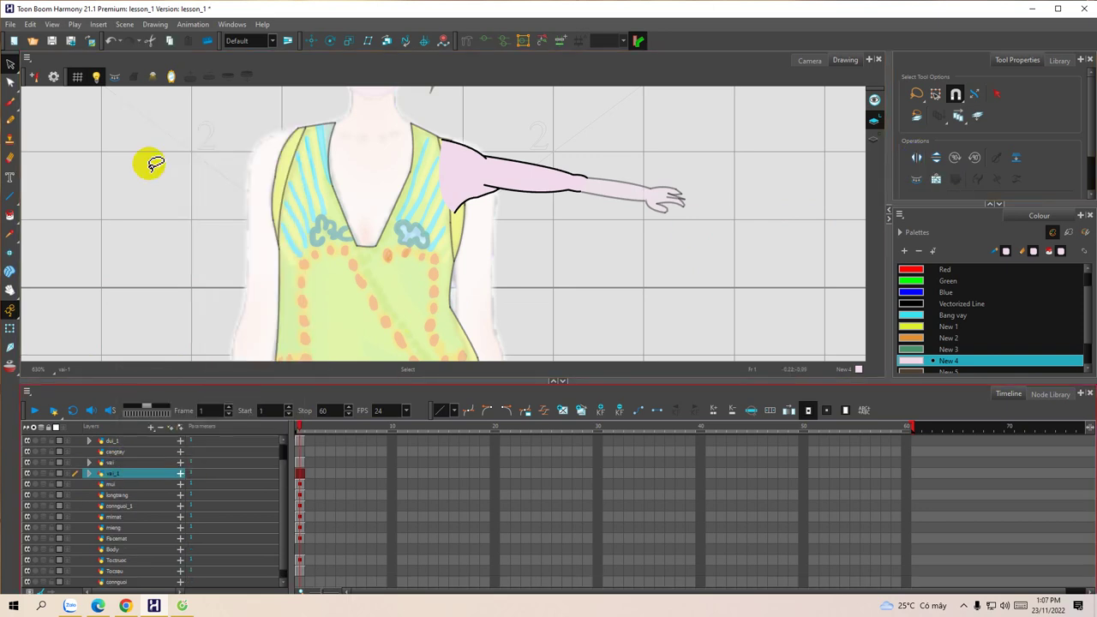
{"action": "left_click", "coordinate": [916, 157]}
{"action": "left_click", "coordinate": [639, 196]}
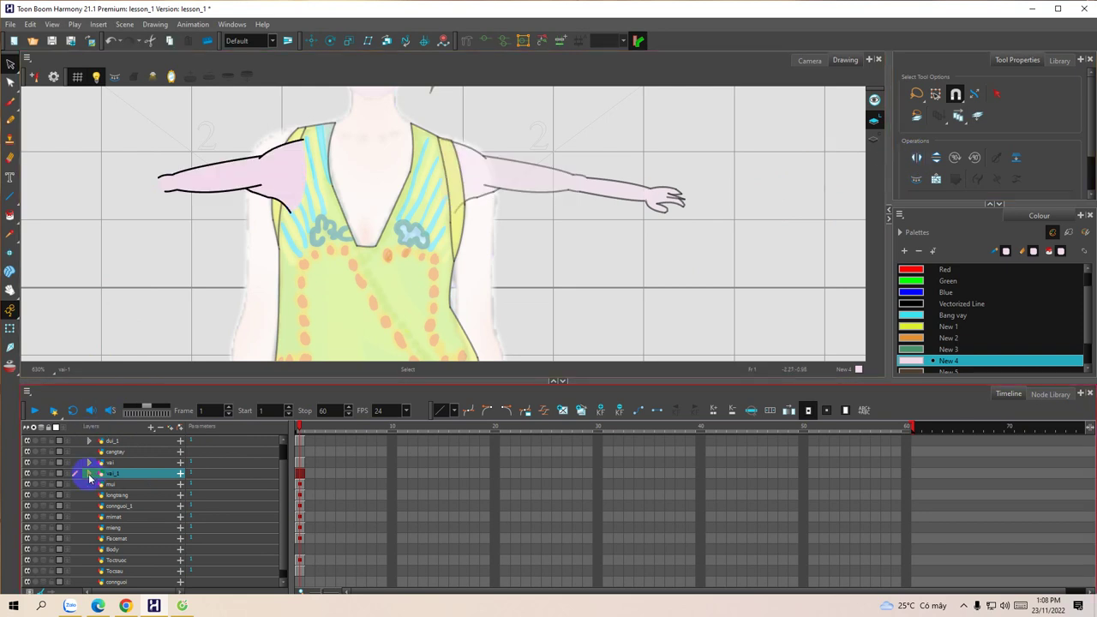
Step: Expand the vai layer and copy the forearm drawing on its canhtay layer
{"action": "left_click", "coordinate": [88, 473]}
{"action": "left_click", "coordinate": [137, 496]}
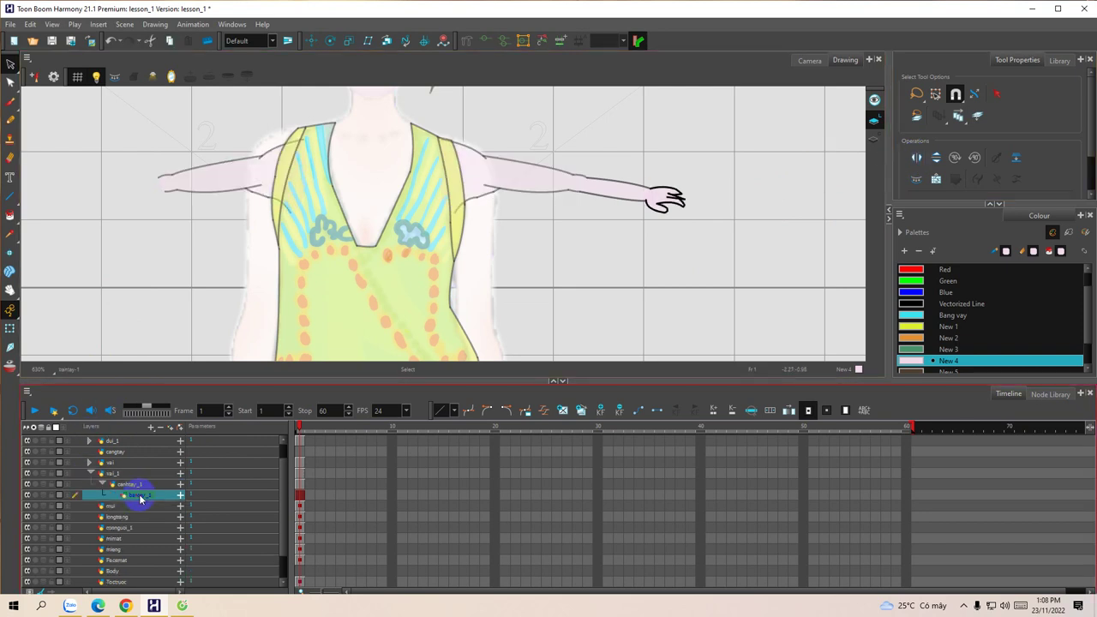
{"action": "left_click", "coordinate": [89, 473]}
{"action": "left_click", "coordinate": [120, 465]}
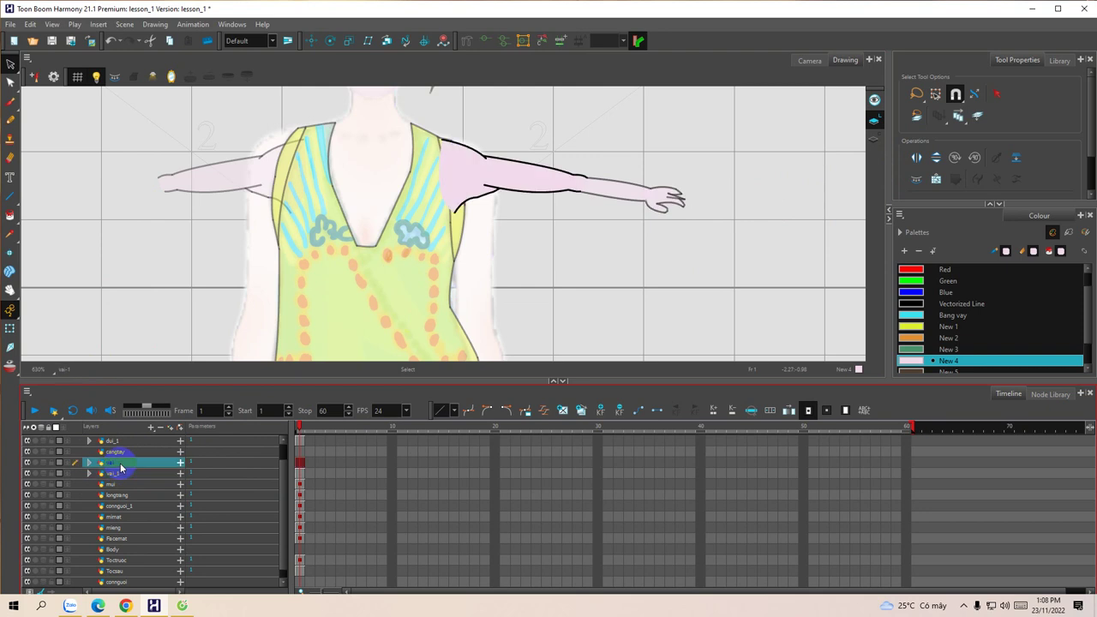
{"action": "left_click", "coordinate": [89, 463]}
{"action": "left_click", "coordinate": [137, 485]}
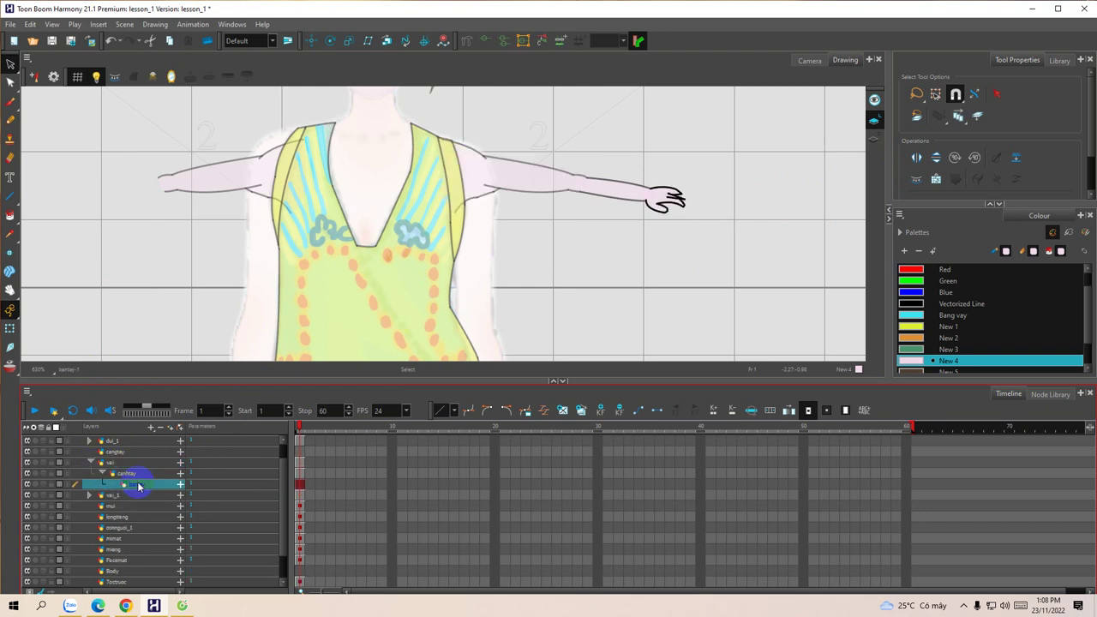
{"action": "left_click", "coordinate": [126, 473]}
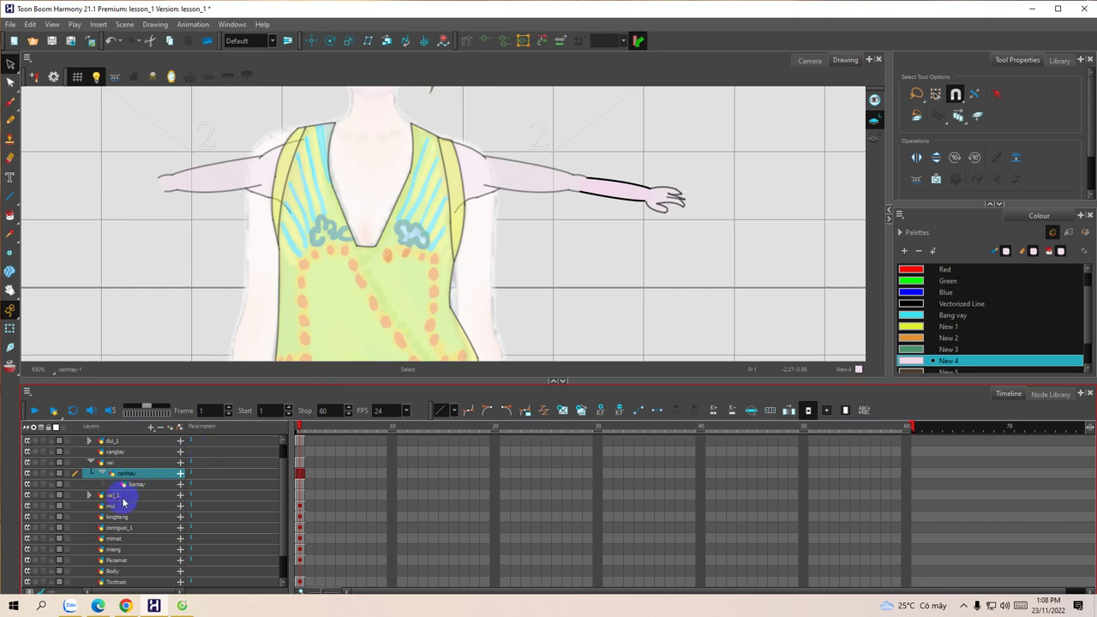
{"action": "mouse_move", "coordinate": [660, 161]}
{"action": "left_mouse_down"}
{"action": "mouse_move", "coordinate": [571, 168]}
{"action": "mouse_move", "coordinate": [623, 225]}
{"action": "mouse_move", "coordinate": [657, 194]}
{"action": "mouse_move", "coordinate": [655, 166]}
{"action": "left_mouse_up"}
{"action": "right_click", "coordinate": [626, 192]}
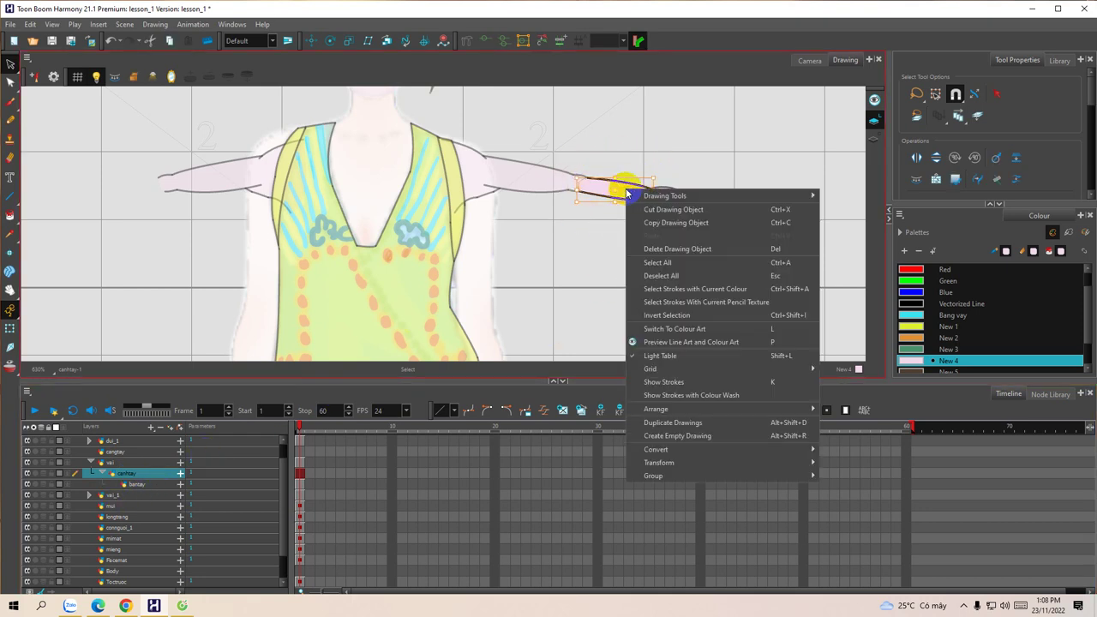
{"action": "left_click", "coordinate": [642, 222]}
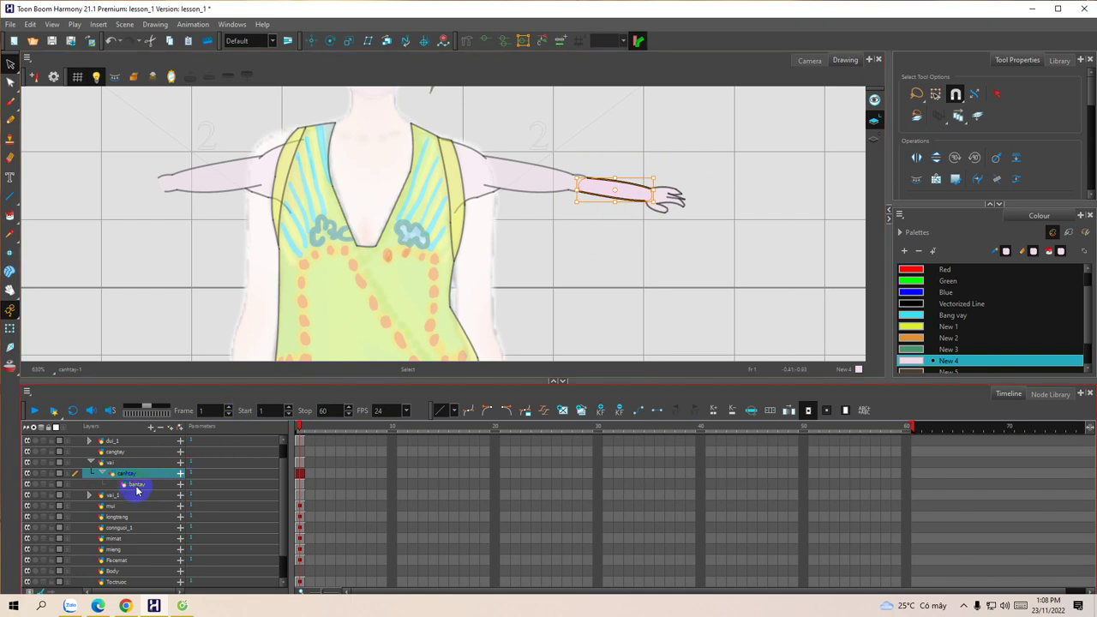
Step: Flip the forearm on canhtay_1 under vai_1 horizontally and move it to the end of the opposite upper arm
{"action": "left_click", "coordinate": [89, 494]}
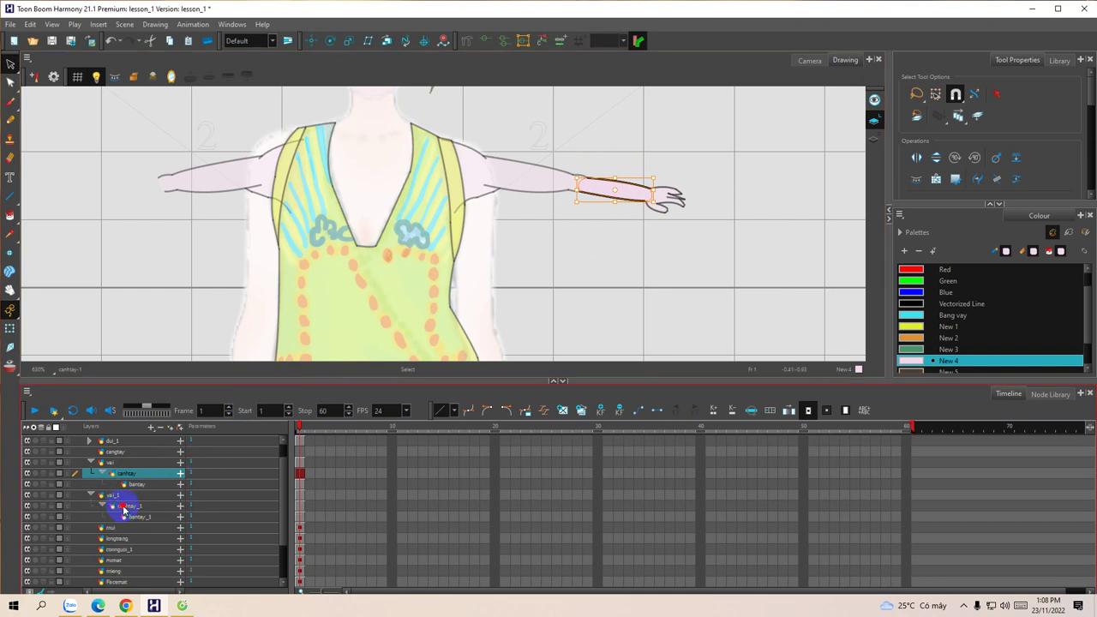
{"action": "left_click", "coordinate": [123, 507]}
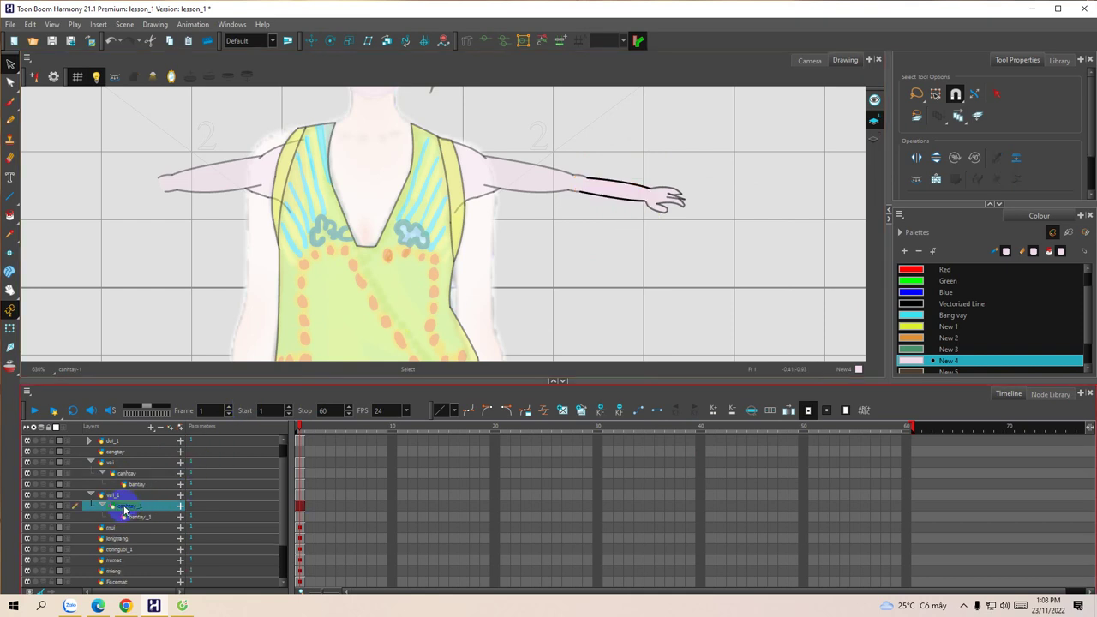
{"action": "right_click", "coordinate": [123, 509]}
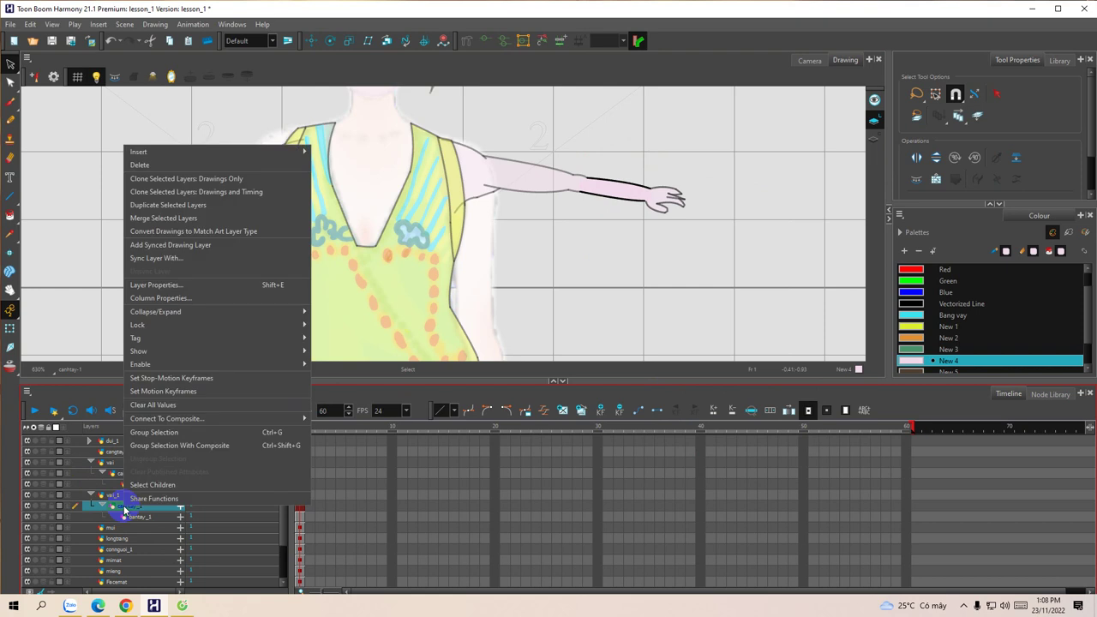
{"action": "left_click", "coordinate": [124, 509]}
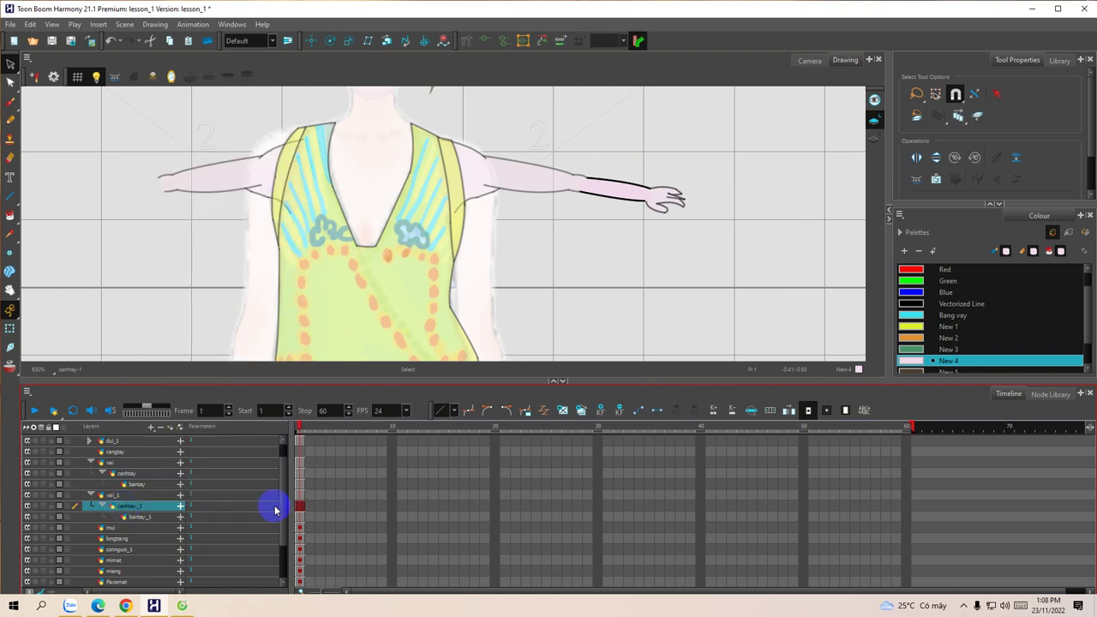
{"action": "left_click", "coordinate": [232, 269]}
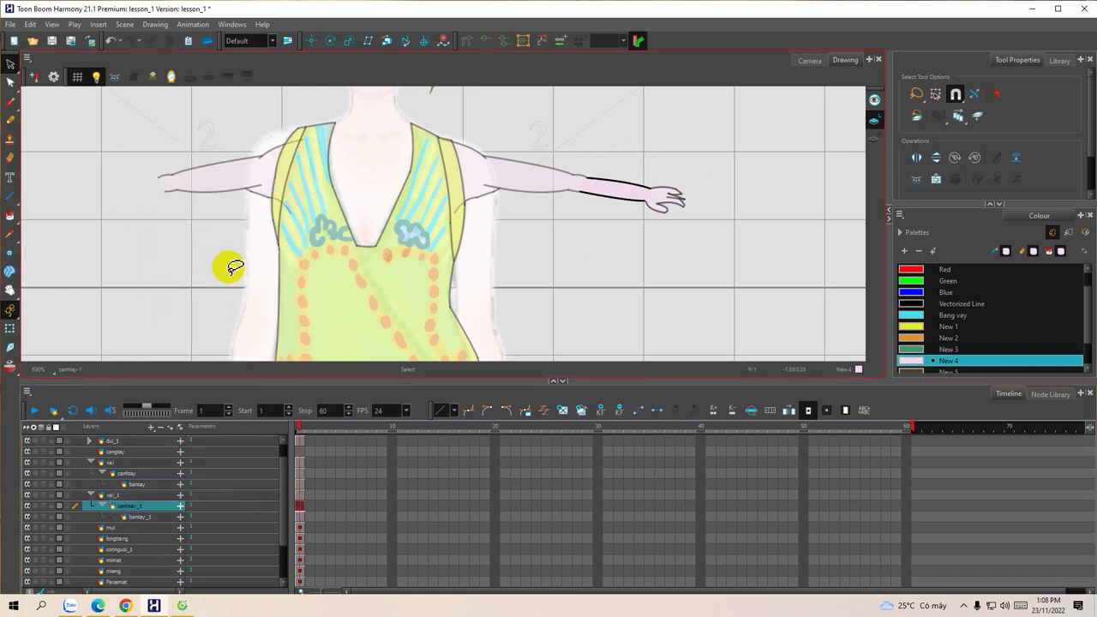
{"action": "key", "text": "ctrl+a"}
{"action": "left_click", "coordinate": [915, 159]}
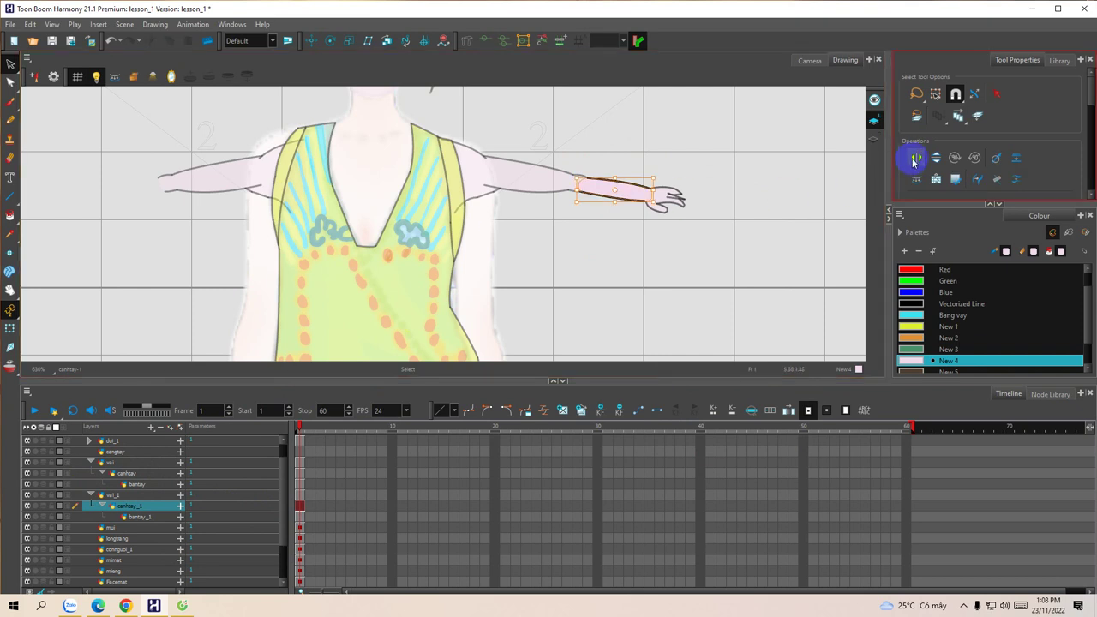
{"action": "mouse_move", "coordinate": [638, 188]}
{"action": "left_mouse_down"}
{"action": "mouse_move", "coordinate": [252, 171]}
{"action": "mouse_move", "coordinate": [152, 187]}
{"action": "left_mouse_up"}
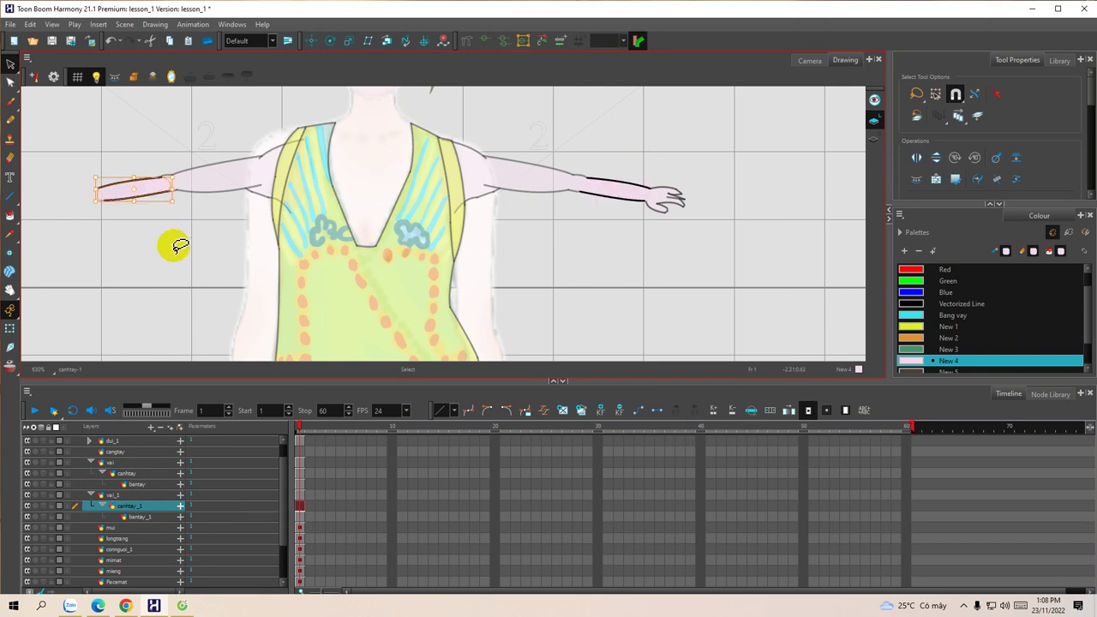
{"action": "left_click_drag", "start_coordinate": [583, 262], "coordinate": [629, 259]}
{"action": "left_click", "coordinate": [682, 181]}
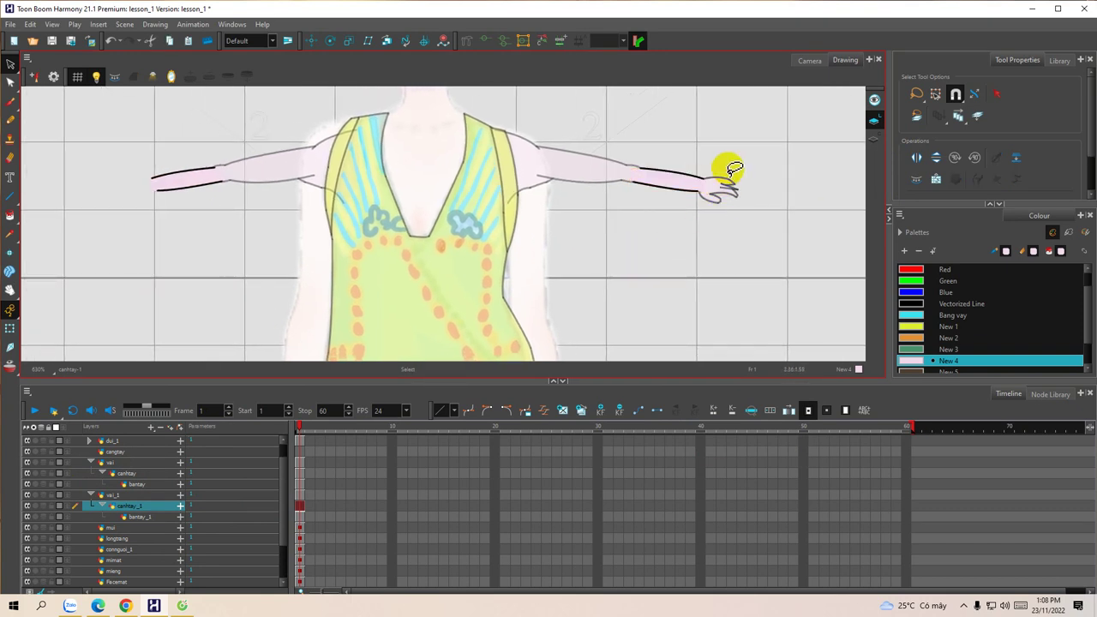
Step: Try to copy and paste the hand on the original bantay layer and flip the copy horizontally
{"action": "left_click", "coordinate": [142, 484]}
{"action": "mouse_move", "coordinate": [761, 164]}
{"action": "left_mouse_down"}
{"action": "mouse_move", "coordinate": [735, 159]}
{"action": "mouse_move", "coordinate": [688, 180]}
{"action": "mouse_move", "coordinate": [718, 222]}
{"action": "mouse_move", "coordinate": [750, 160]}
{"action": "left_mouse_up"}
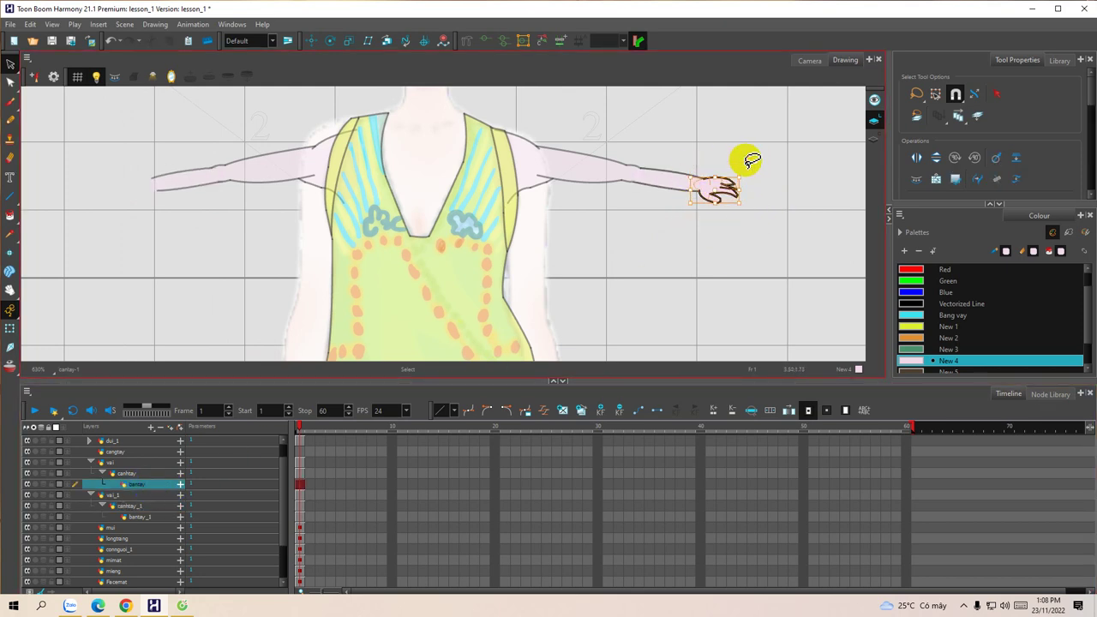
{"action": "right_click", "coordinate": [706, 188]}
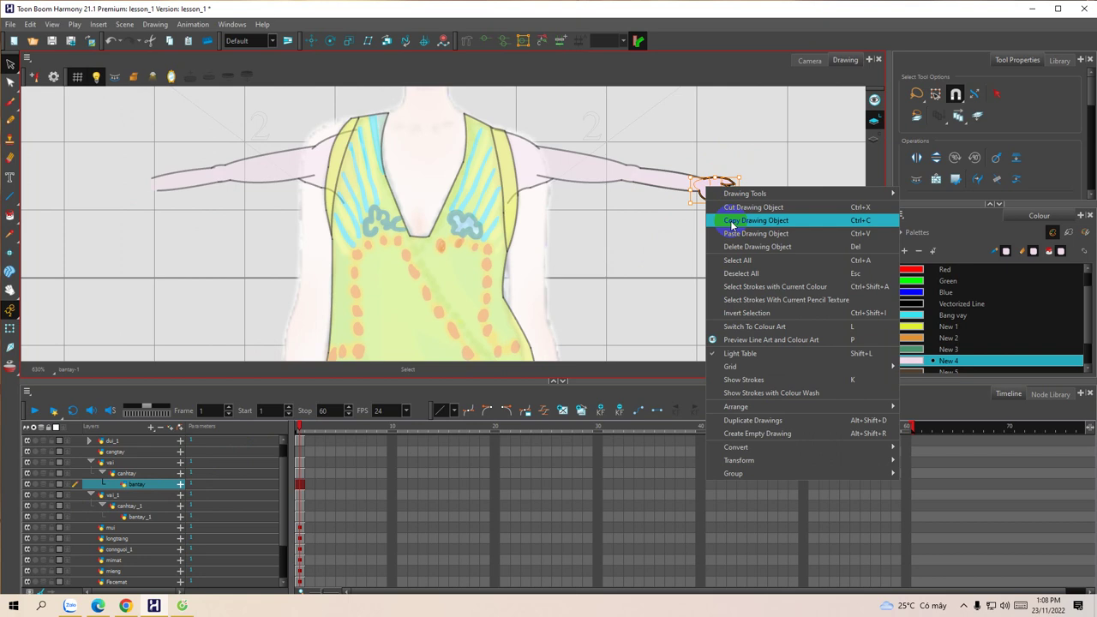
{"action": "left_click", "coordinate": [729, 220]}
{"action": "left_click", "coordinate": [182, 227]}
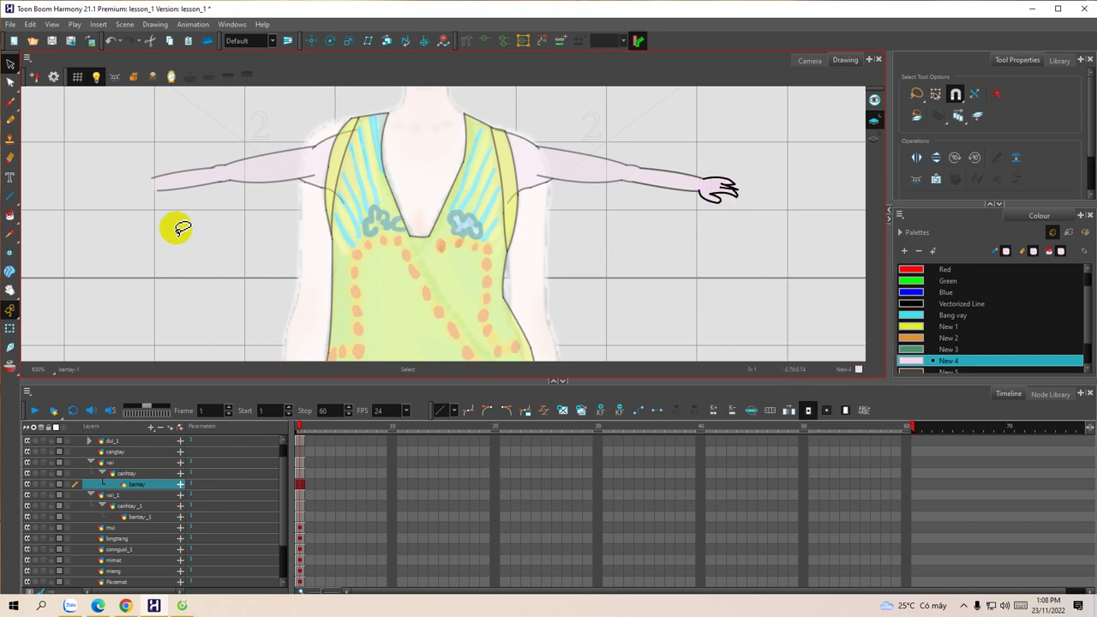
{"action": "key", "text": "ctrl+v"}
{"action": "left_click", "coordinate": [916, 158]}
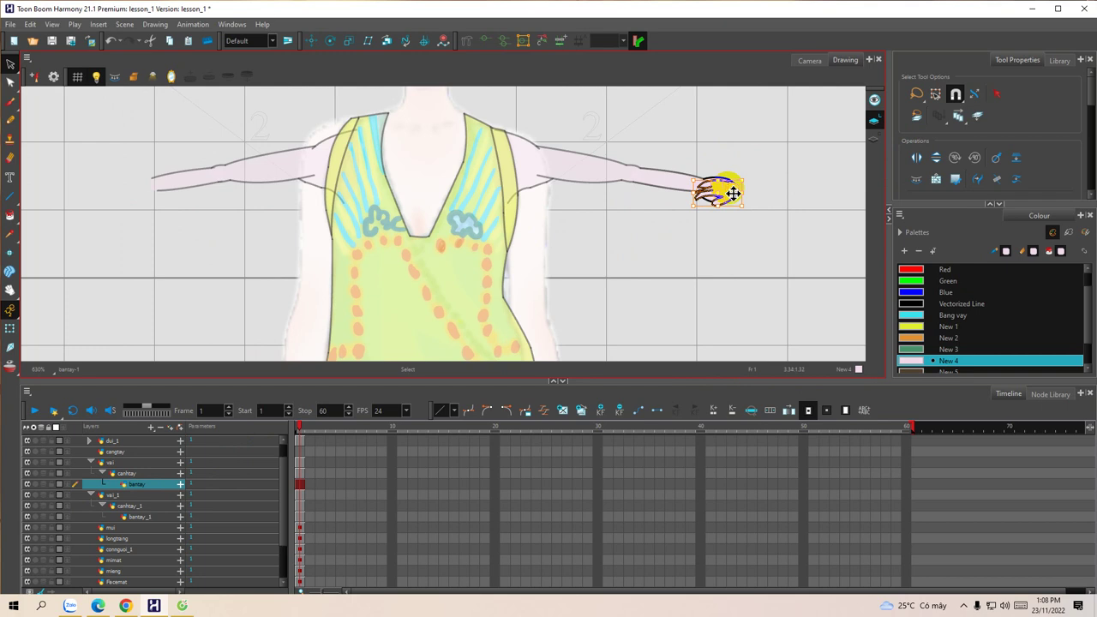
Step: Move the hand on bantay_1 to the end of the opposite forearm and flip it horizontally
{"action": "left_click", "coordinate": [150, 517]}
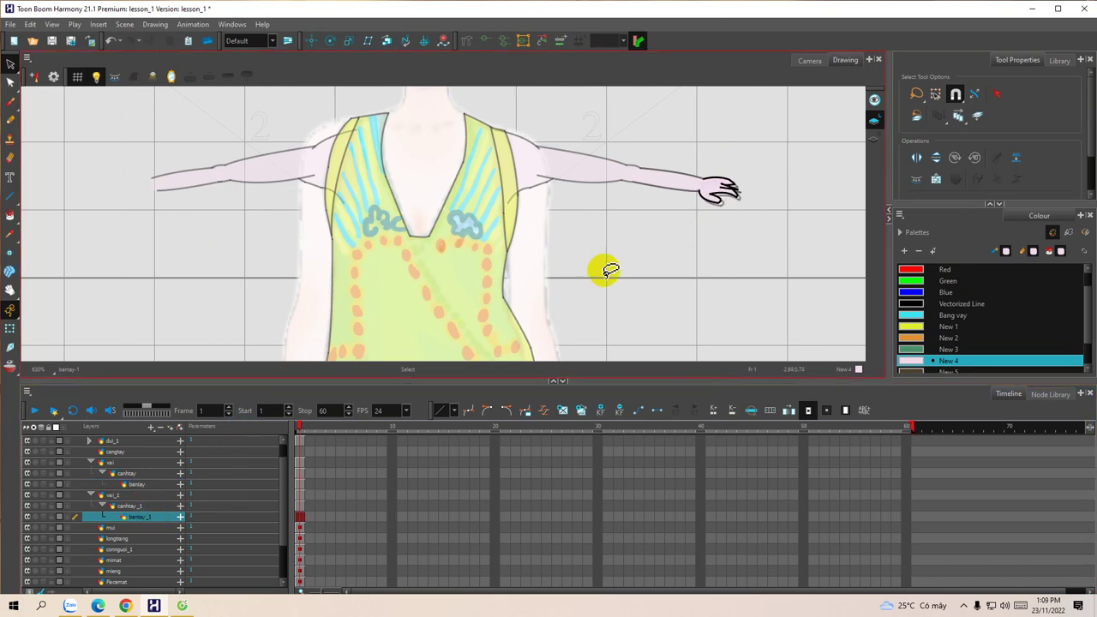
{"action": "key", "text": "ctrl+a"}
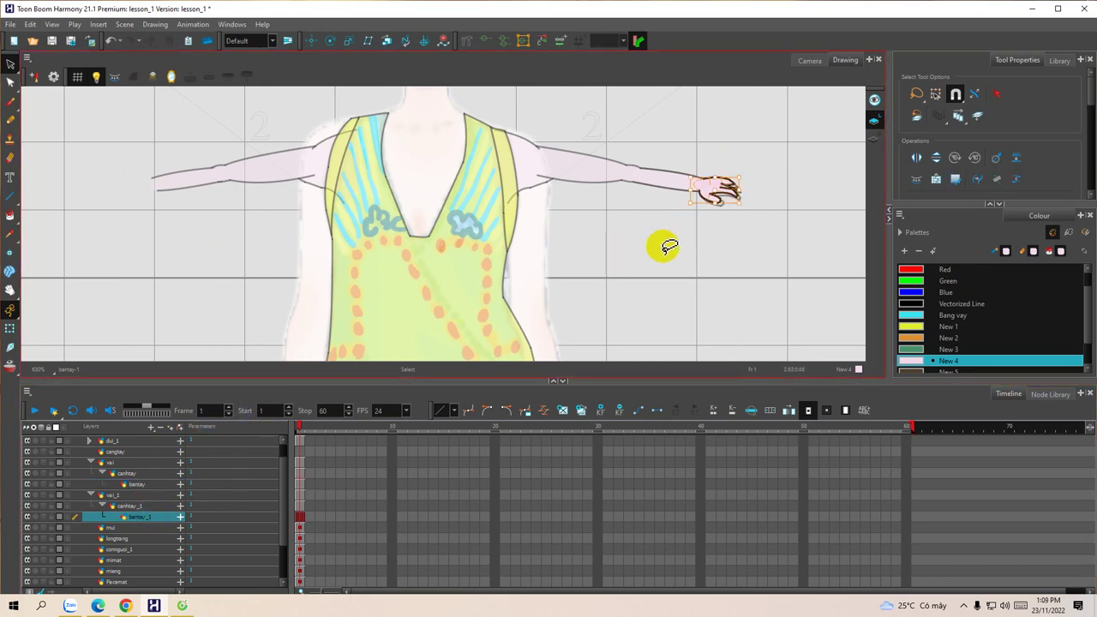
{"action": "mouse_move", "coordinate": [722, 187]}
{"action": "left_mouse_down"}
{"action": "mouse_move", "coordinate": [358, 168]}
{"action": "mouse_move", "coordinate": [168, 182]}
{"action": "left_mouse_up"}
{"action": "left_click", "coordinate": [916, 158]}
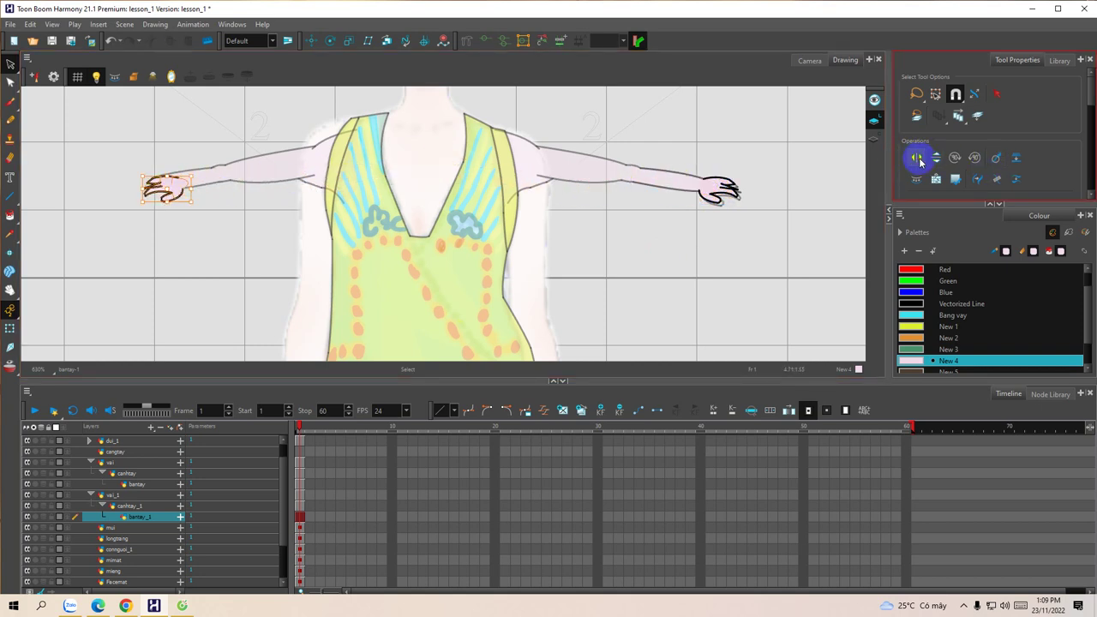
{"action": "left_click_drag", "start_coordinate": [180, 187], "coordinate": [159, 184]}
Step: Delete the leftover hand drawings on bantay_1 that overlap the original hand
{"action": "left_click", "coordinate": [714, 189]}
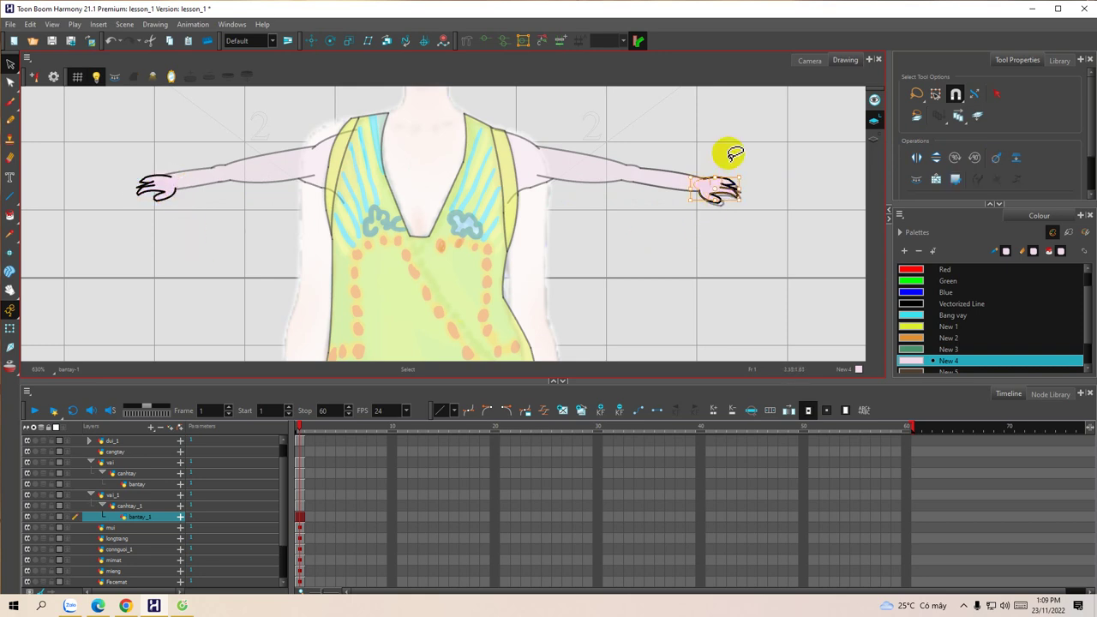
{"action": "left_click", "coordinate": [138, 517]}
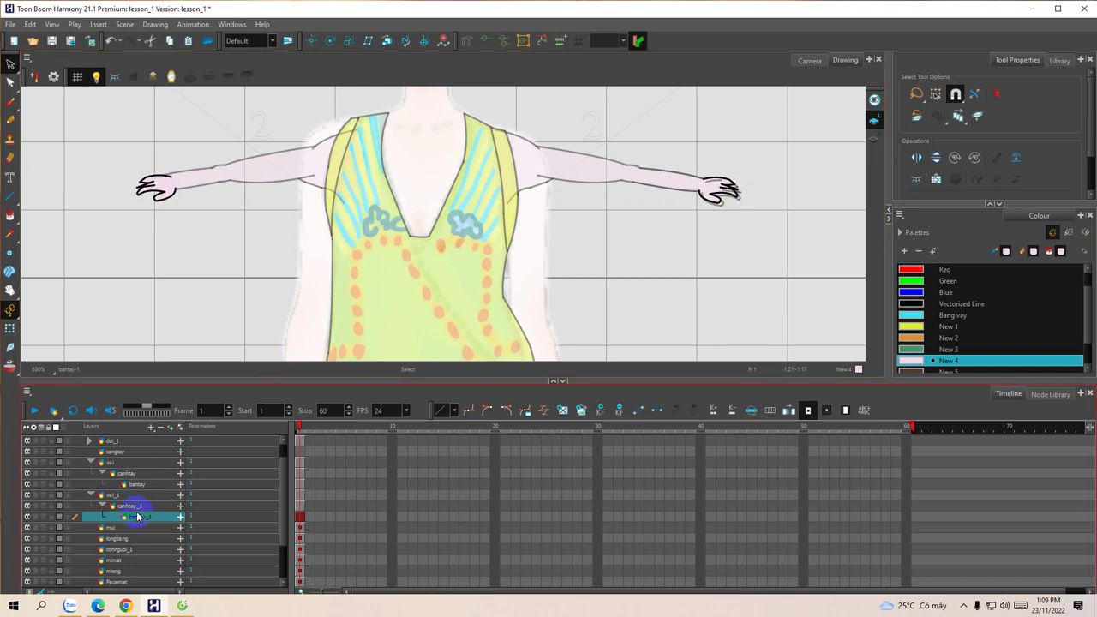
{"action": "left_click", "coordinate": [714, 186]}
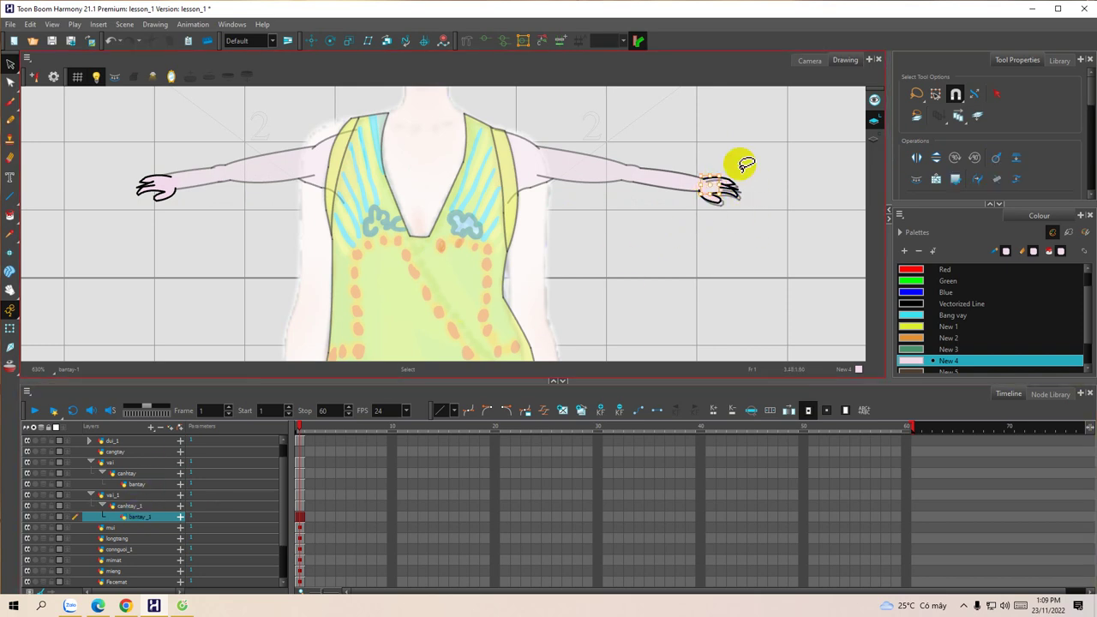
{"action": "mouse_move", "coordinate": [711, 151]}
{"action": "left_mouse_down"}
{"action": "mouse_move", "coordinate": [693, 187]}
{"action": "mouse_move", "coordinate": [729, 216]}
{"action": "mouse_move", "coordinate": [708, 150]}
{"action": "left_mouse_up"}
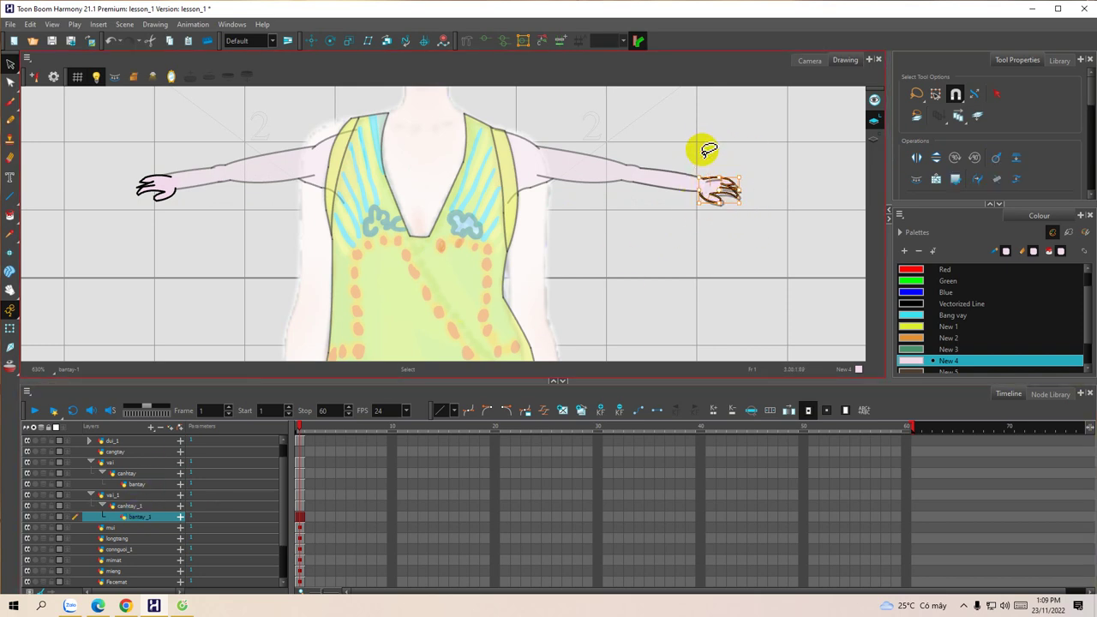
{"action": "left_click", "coordinate": [707, 150]}
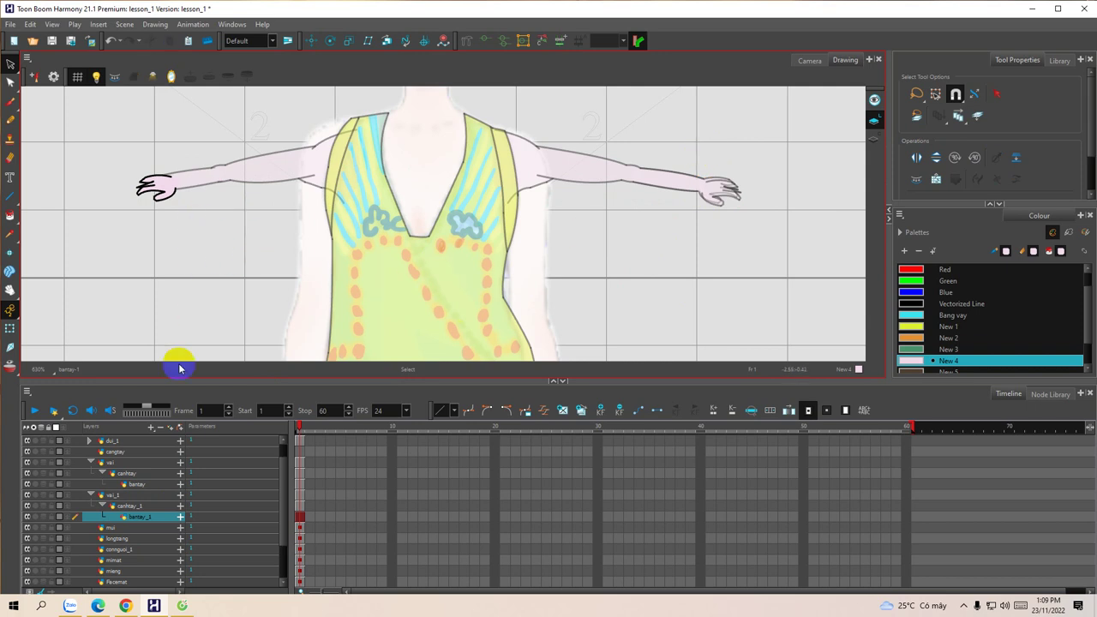
Step: Shift the mirrored hand on bantay_1 outward so it meets the wrist end of its forearm
{"action": "mouse_move", "coordinate": [201, 171]}
{"action": "left_mouse_down"}
{"action": "mouse_move", "coordinate": [108, 202]}
{"action": "mouse_move", "coordinate": [183, 214]}
{"action": "mouse_move", "coordinate": [162, 182]}
{"action": "left_mouse_up"}
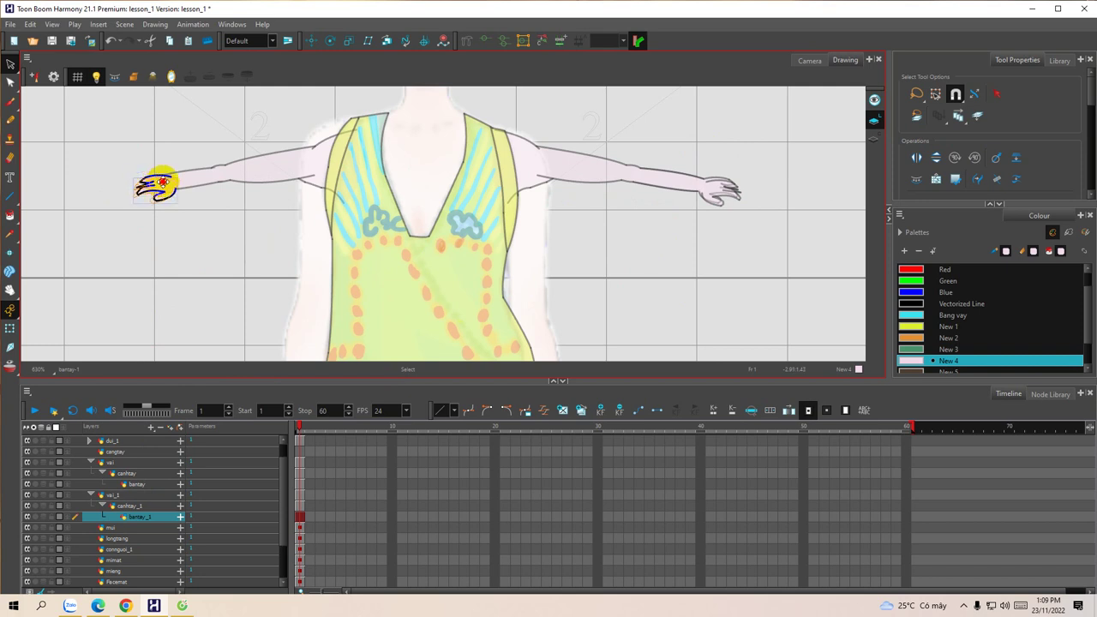
{"action": "left_click_drag", "start_coordinate": [158, 180], "coordinate": [144, 183]}
{"action": "left_click", "coordinate": [170, 237]}
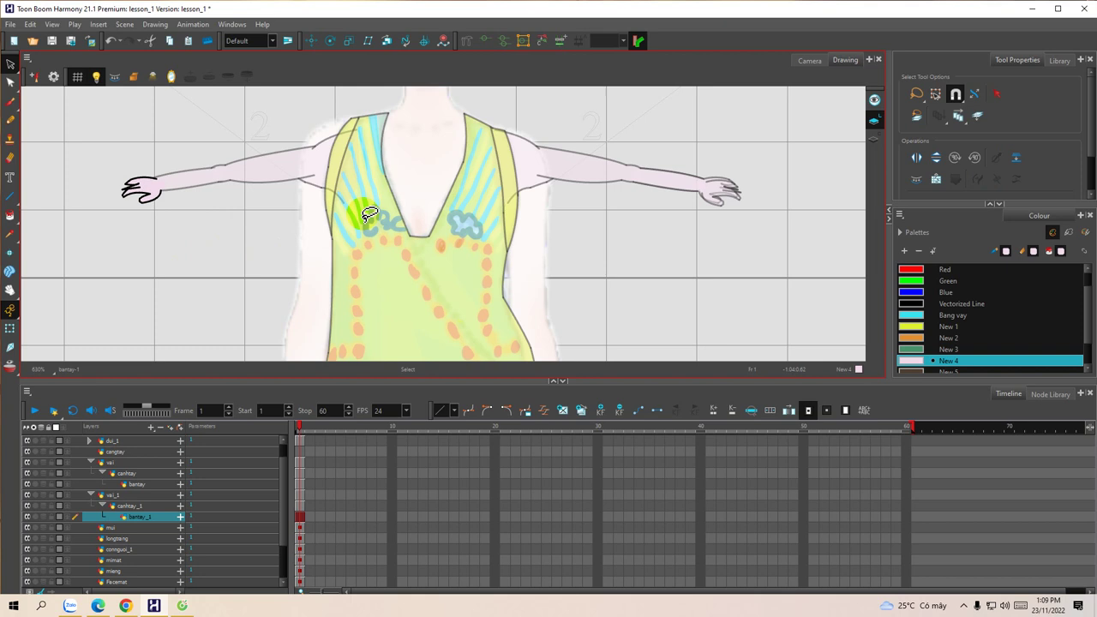
Step: Examine the dress, the reference wristbands and the whole figure with both arms in place
{"action": "key", "text": "space"}
{"action": "left_click_drag", "start_coordinate": [379, 196], "coordinate": [363, 294]}
{"action": "mouse_move", "coordinate": [411, 255]}
{"action": "left_mouse_down"}
{"action": "mouse_move", "coordinate": [397, 287]}
{"action": "mouse_move", "coordinate": [396, 169]}
{"action": "left_mouse_up"}
{"action": "left_click_drag", "start_coordinate": [406, 232], "coordinate": [436, 184]}
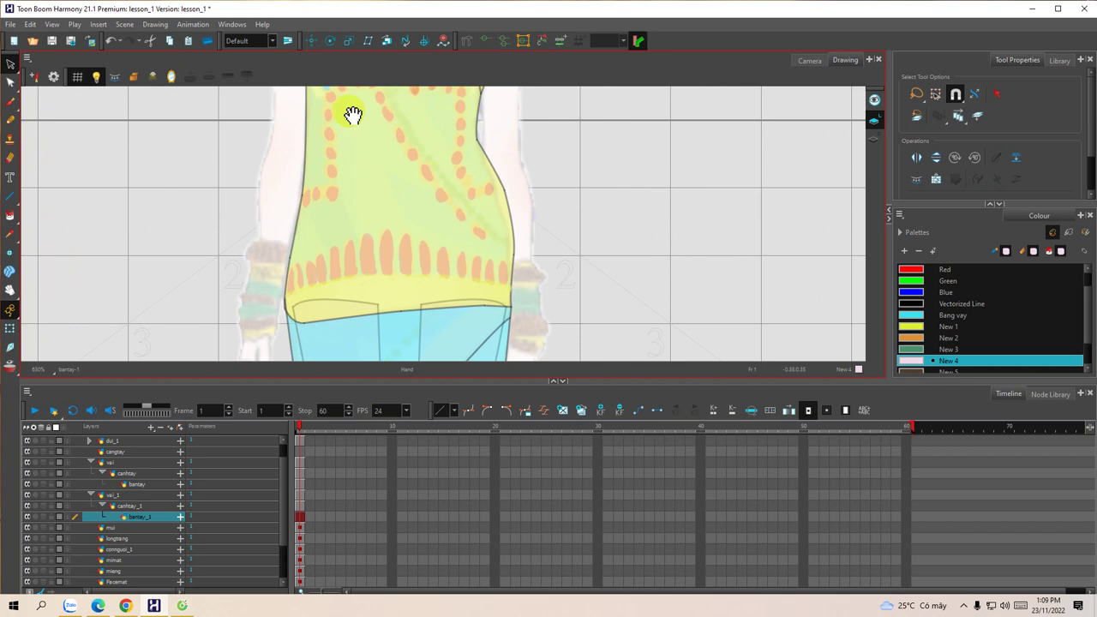
{"action": "left_click_drag", "start_coordinate": [277, 311], "coordinate": [333, 260]}
{"action": "left_click_drag", "start_coordinate": [364, 163], "coordinate": [322, 304]}
{"action": "left_click_drag", "start_coordinate": [357, 198], "coordinate": [347, 290]}
{"action": "left_click_drag", "start_coordinate": [367, 247], "coordinate": [369, 216]}
{"action": "scroll", "coordinate": [375, 214], "scroll_direction": "down", "scroll_amount": 6}
{"action": "mouse_move", "coordinate": [422, 243]}
{"action": "left_mouse_down"}
{"action": "mouse_move", "coordinate": [419, 277]}
{"action": "mouse_move", "coordinate": [428, 240]}
{"action": "left_mouse_up"}
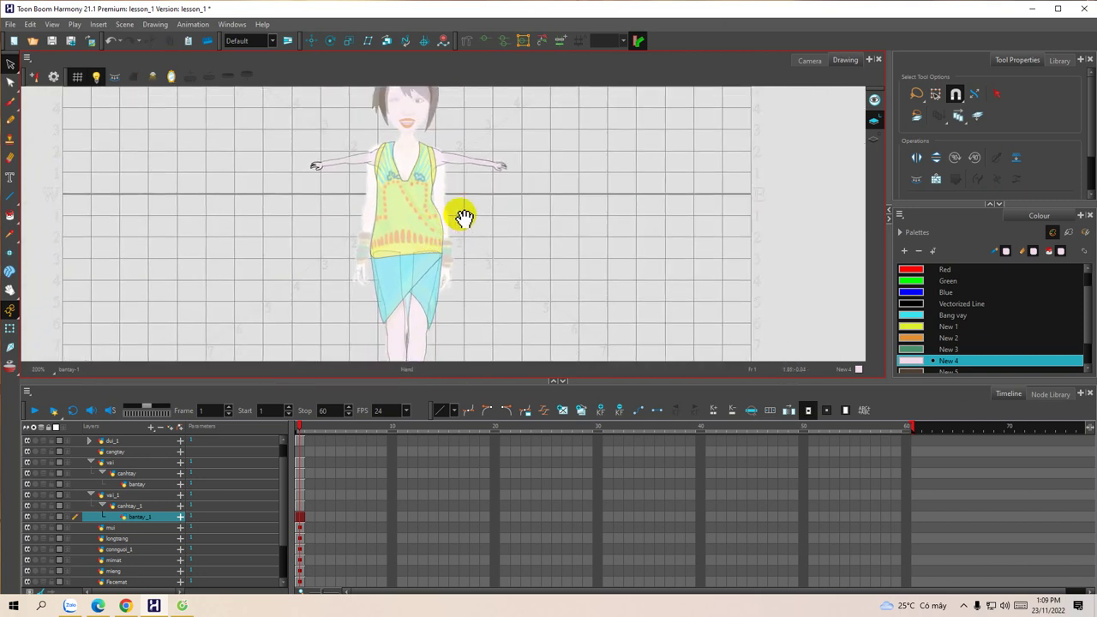
Step: Collapse the vai and vai_1 layer hierarchies and delete both layers along with their arm and hand children
{"action": "scroll", "coordinate": [463, 217], "scroll_direction": "up", "scroll_amount": 2}
{"action": "left_click_drag", "start_coordinate": [423, 196], "coordinate": [431, 214]}
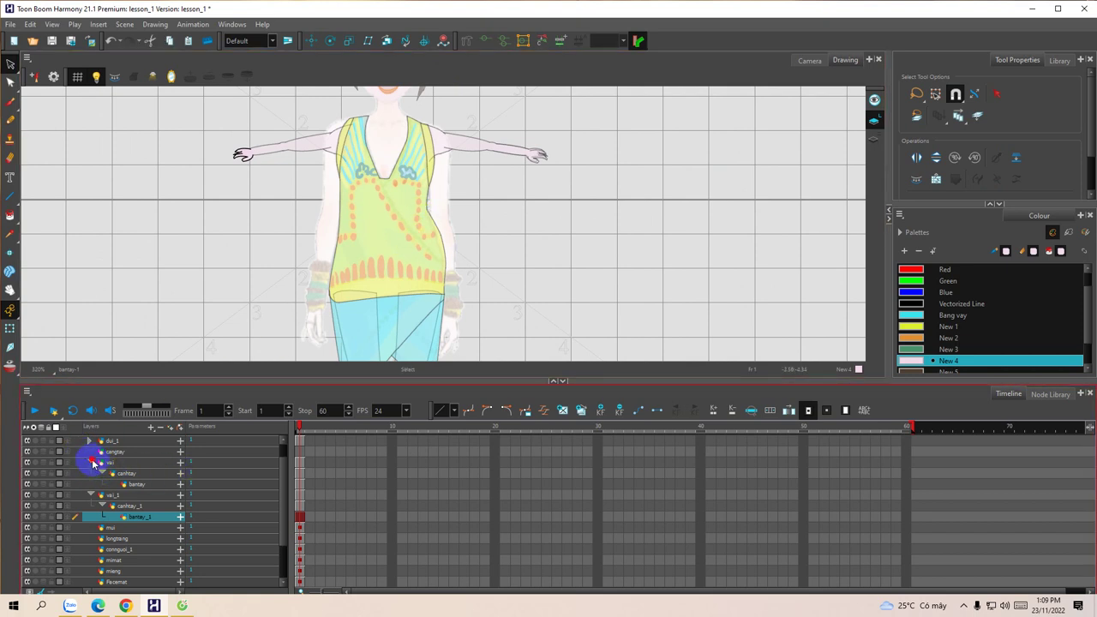
{"action": "left_click", "coordinate": [92, 461]}
{"action": "left_click", "coordinate": [89, 473]}
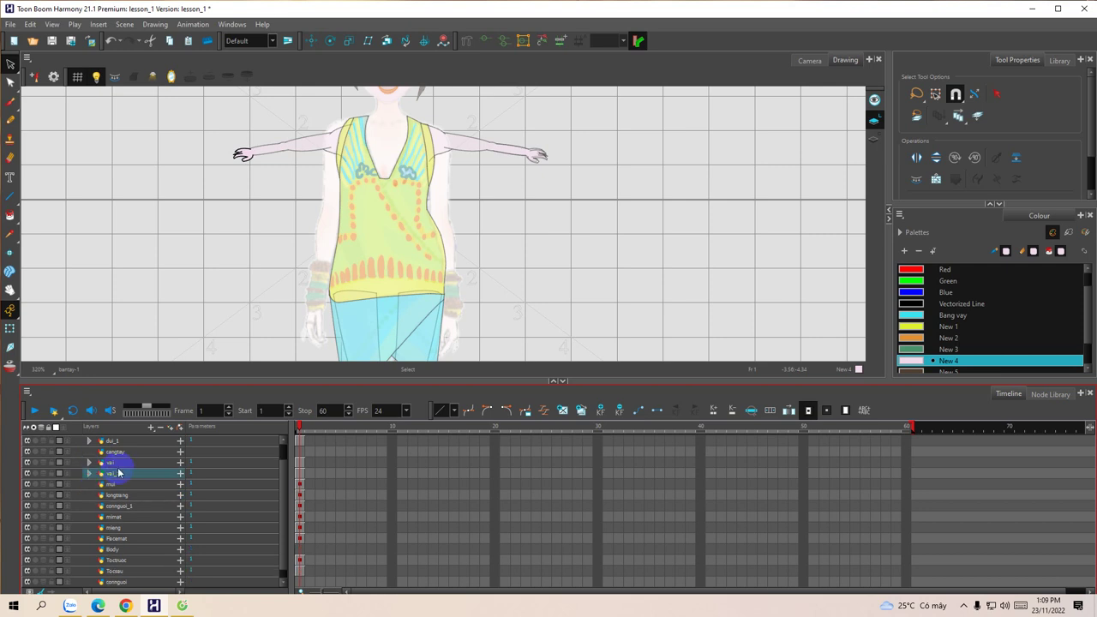
{"action": "left_click", "coordinate": [120, 464]}
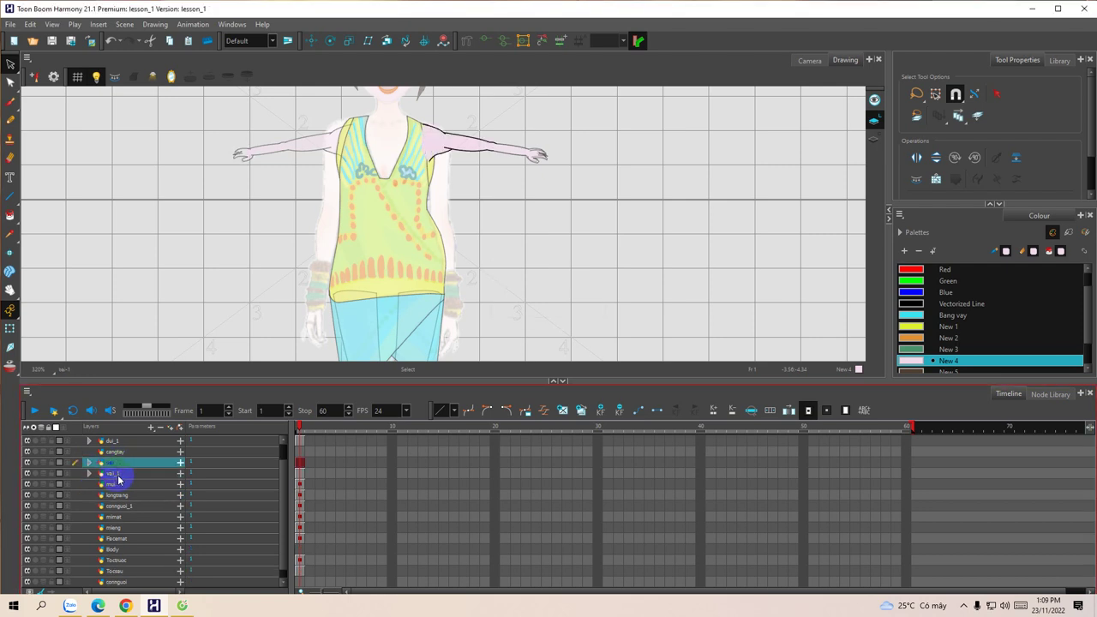
{"action": "left_click", "coordinate": [118, 476], "text": "ctrl"}
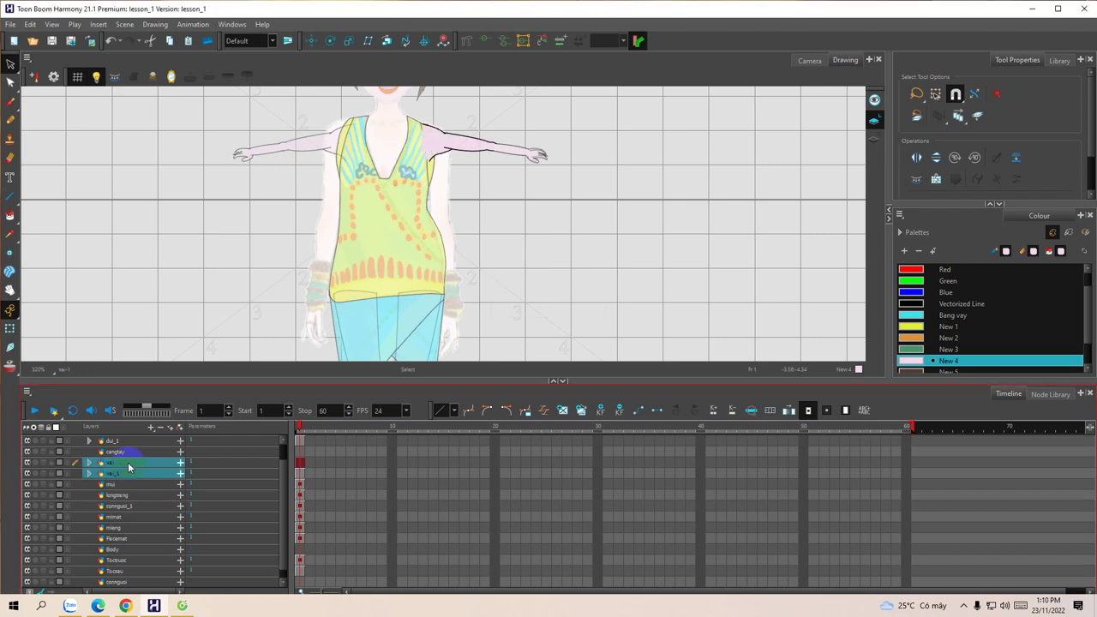
{"action": "right_click", "coordinate": [128, 467]}
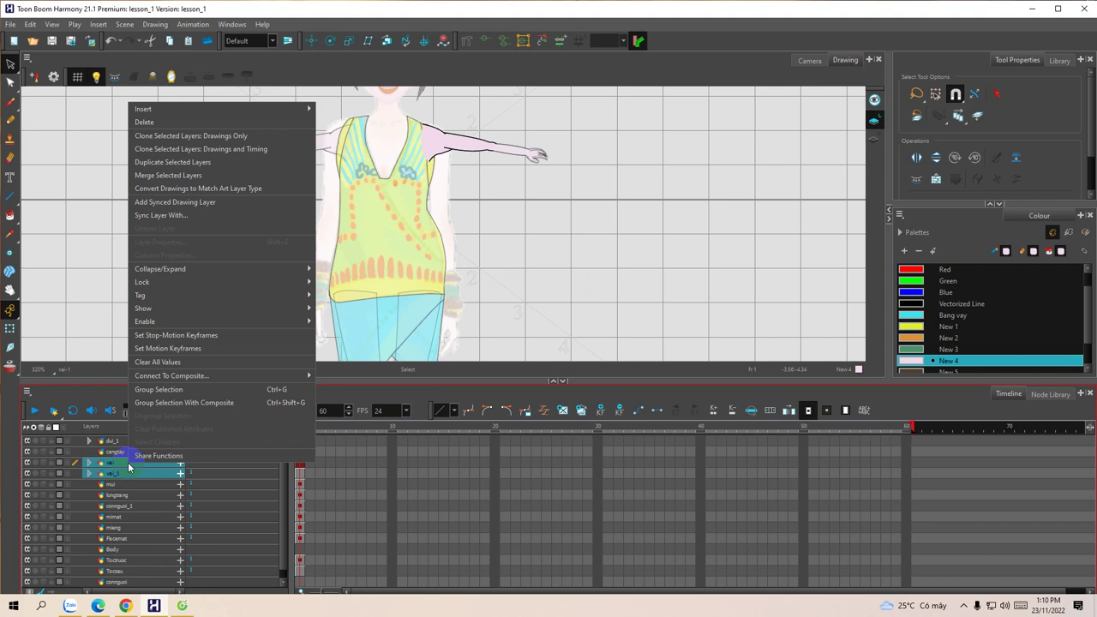
{"action": "left_click", "coordinate": [144, 122]}
{"action": "left_click", "coordinate": [75, 419]}
Step: Add three vector drawing layers named Vai, Cangtay and bantay above the existing cangtay layer
{"action": "left_click", "coordinate": [114, 451]}
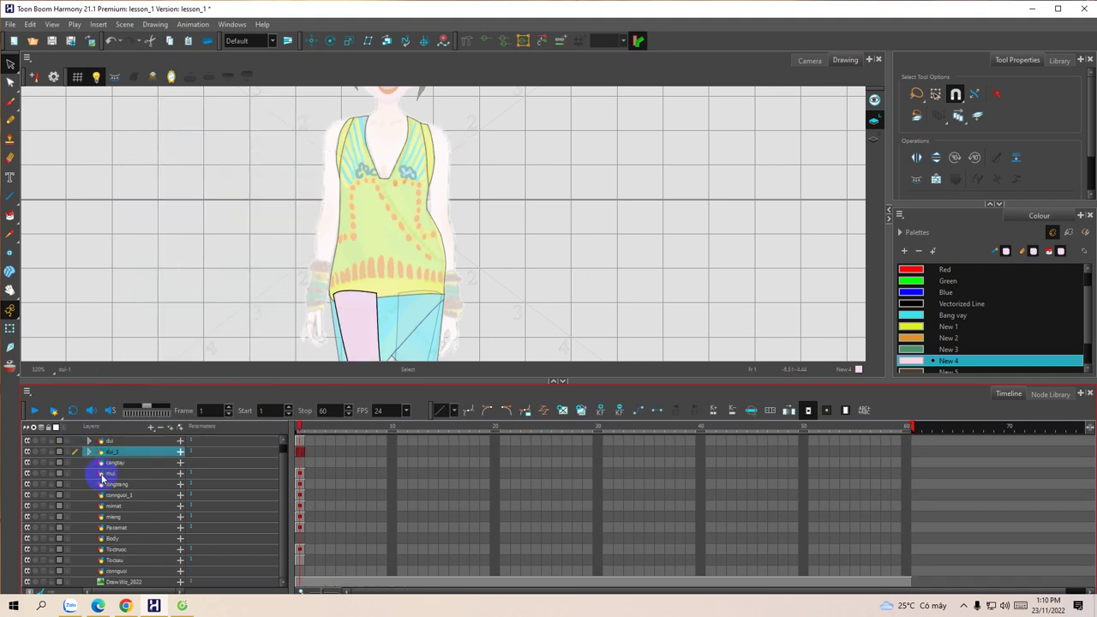
{"action": "left_click", "coordinate": [114, 463]}
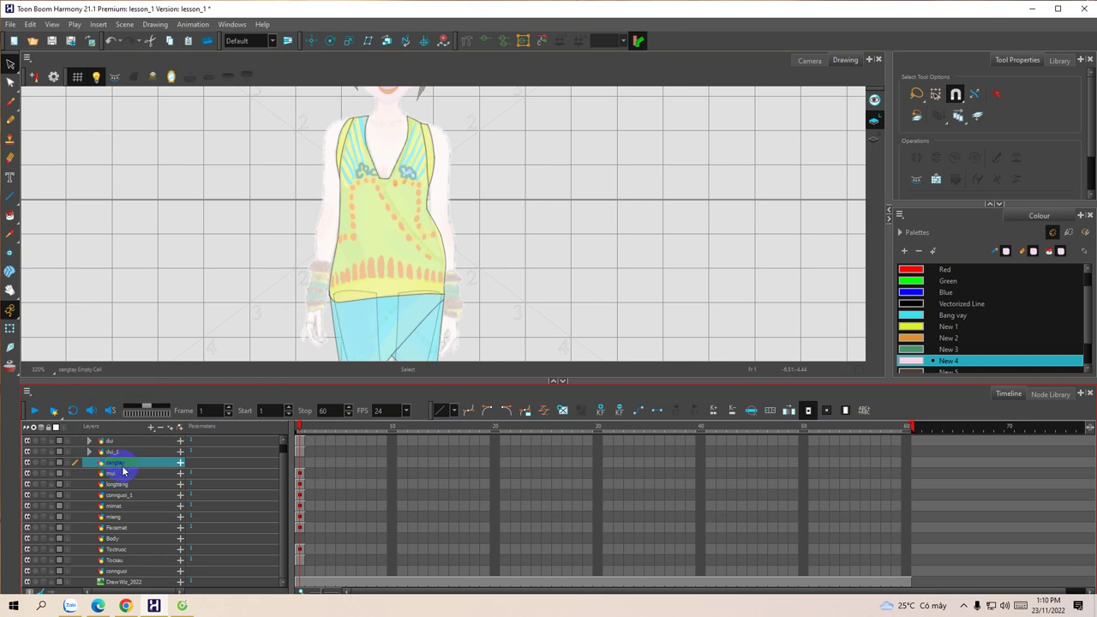
{"action": "right_click", "coordinate": [122, 470]}
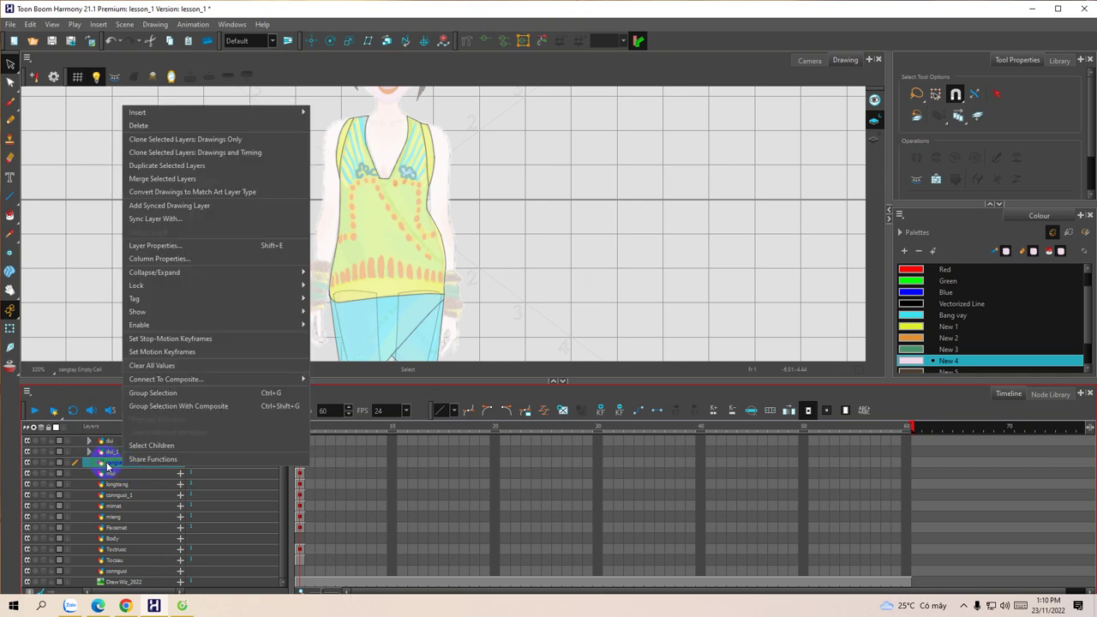
{"action": "left_click", "coordinate": [107, 465]}
{"action": "left_click", "coordinate": [150, 429]}
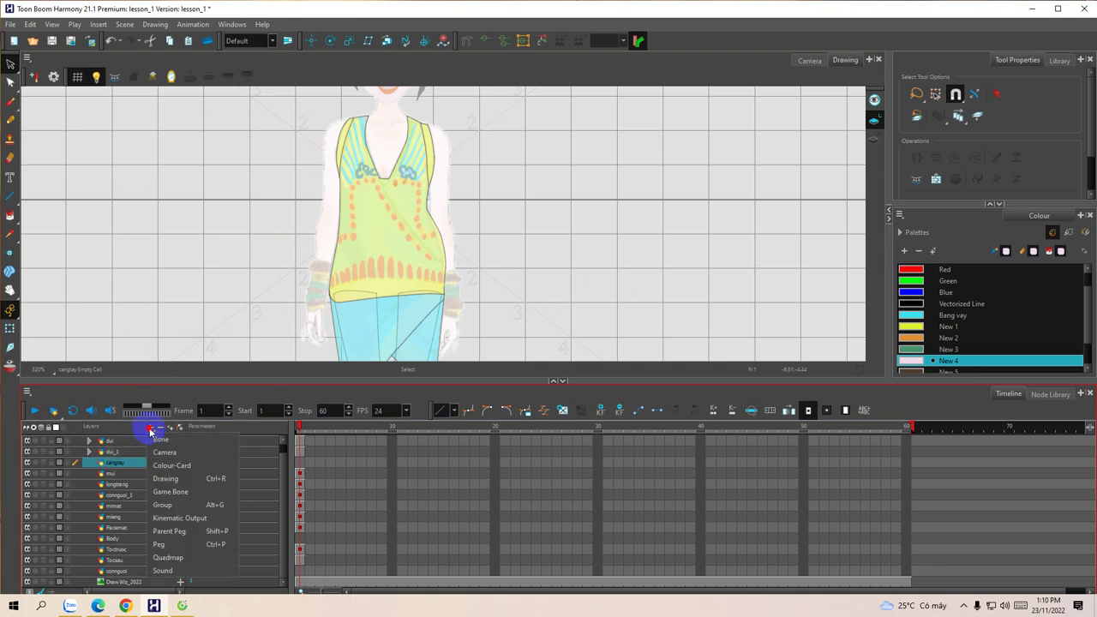
{"action": "left_click", "coordinate": [163, 478]}
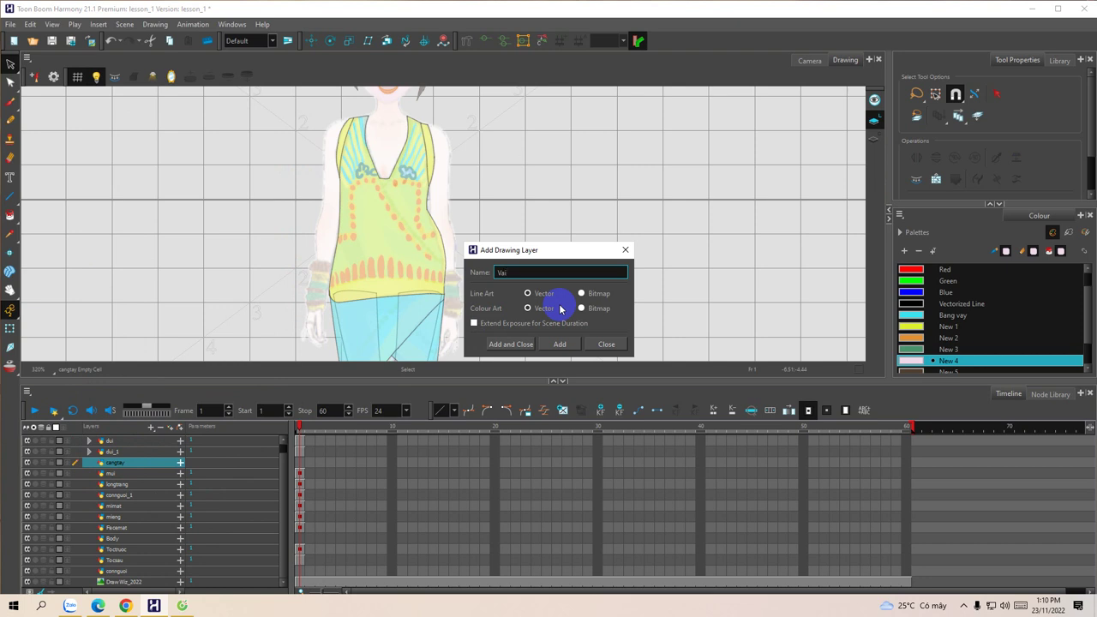
{"action": "key", "text": "Return"}
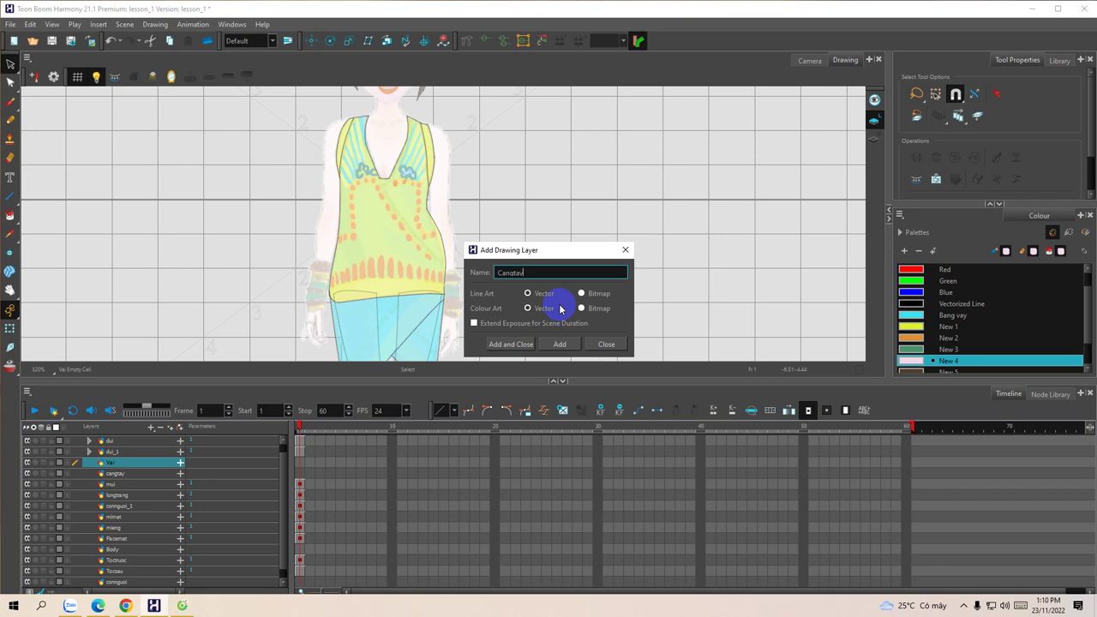
{"action": "key", "text": "Return"}
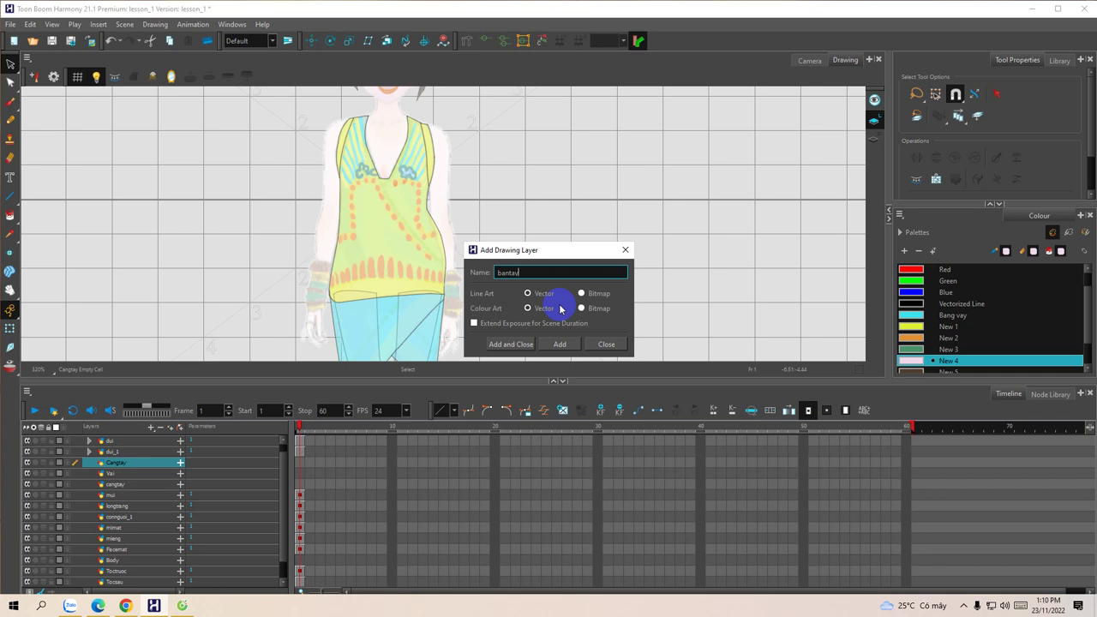
{"action": "type", "text": "bantay"}
{"action": "key", "text": "Return"}
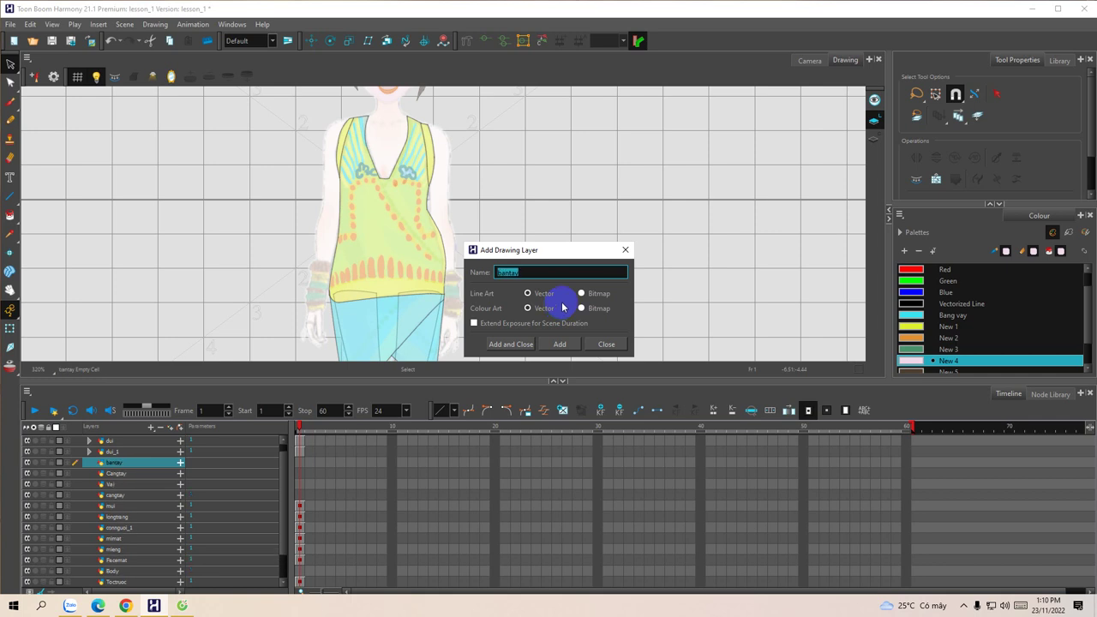
{"action": "left_click", "coordinate": [624, 250]}
Step: On frame 1 of the Vai layer, draw the rounded shoulder contour of the figure's left-hand arm with the Line tool in Vectorized Line colour
{"action": "scroll", "coordinate": [398, 232], "scroll_direction": "up", "scroll_amount": 3}
{"action": "left_click_drag", "start_coordinate": [406, 225], "coordinate": [493, 308]}
{"action": "left_click_drag", "start_coordinate": [440, 198], "coordinate": [444, 222]}
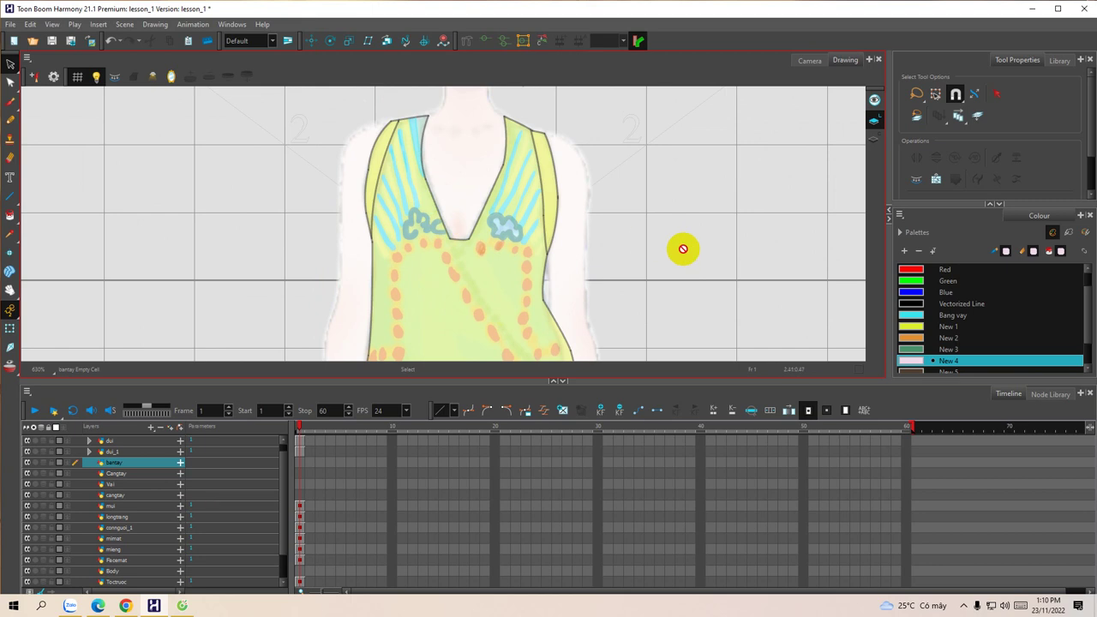
{"action": "left_click", "coordinate": [299, 484]}
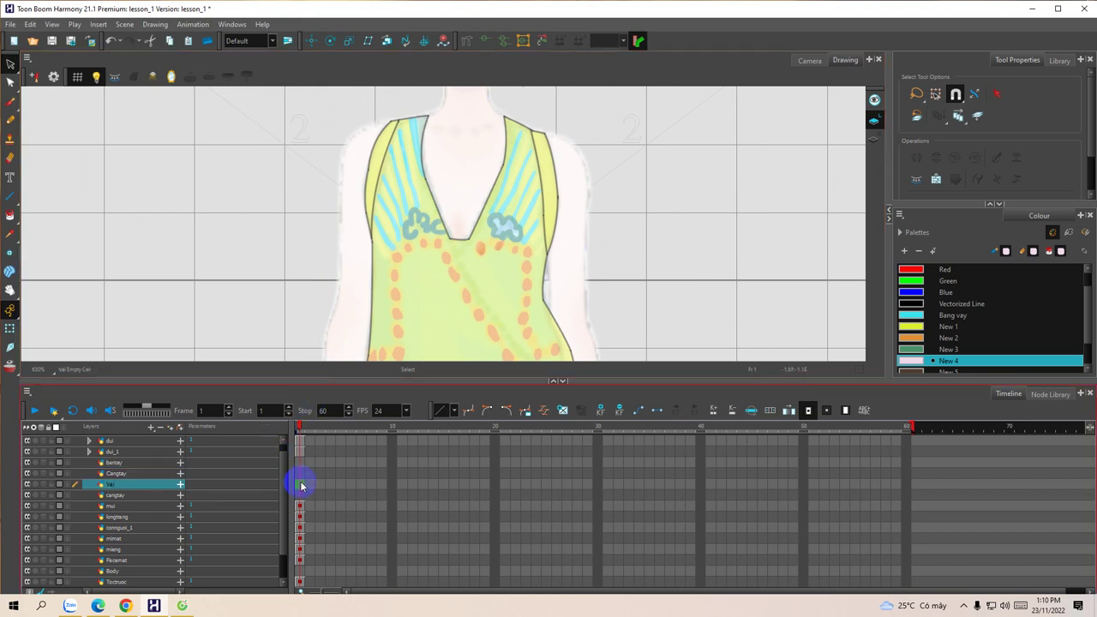
{"action": "mouse_move", "coordinate": [362, 138]}
{"action": "left_mouse_down"}
{"action": "mouse_move", "coordinate": [366, 162]}
{"action": "mouse_move", "coordinate": [418, 214]}
{"action": "left_mouse_up"}
{"action": "left_click", "coordinate": [929, 303]}
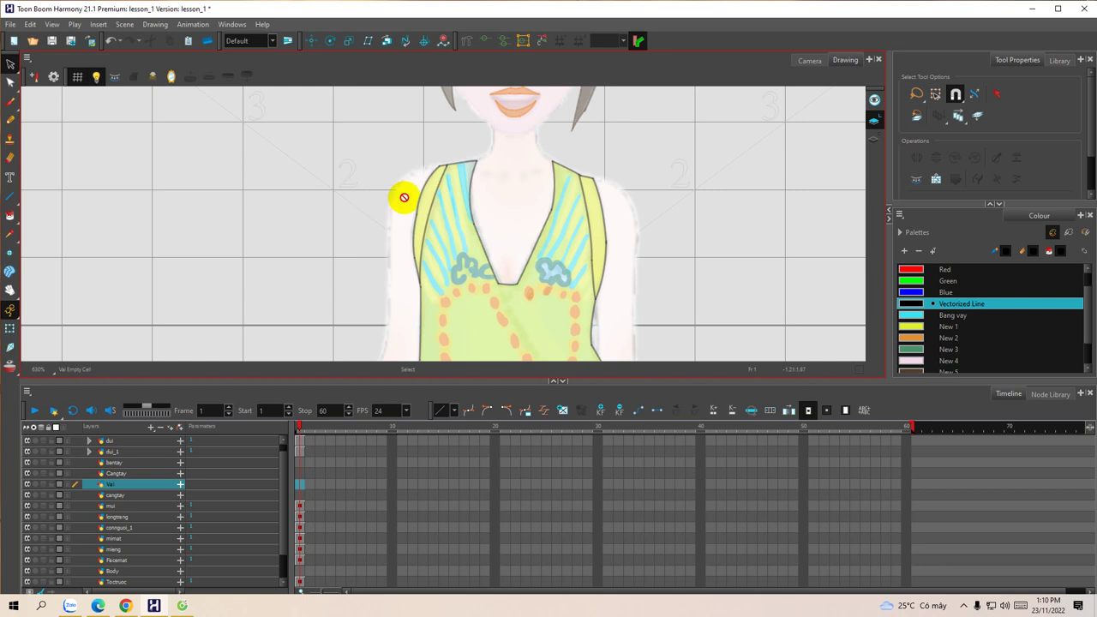
{"action": "key", "text": "alt+4"}
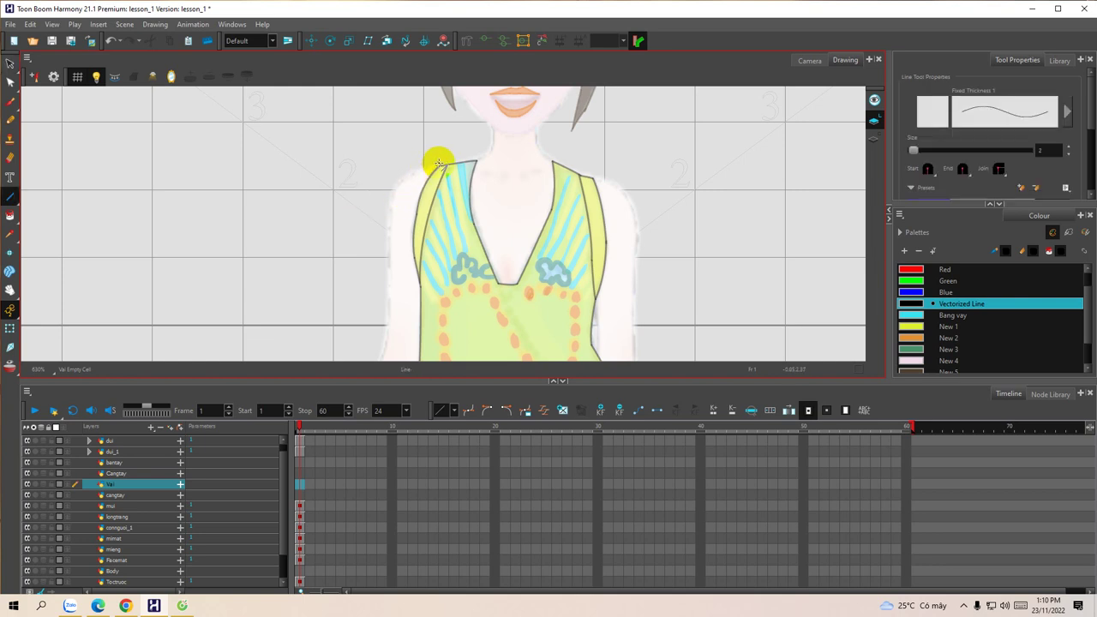
{"action": "left_click_drag", "start_coordinate": [449, 162], "coordinate": [417, 169]}
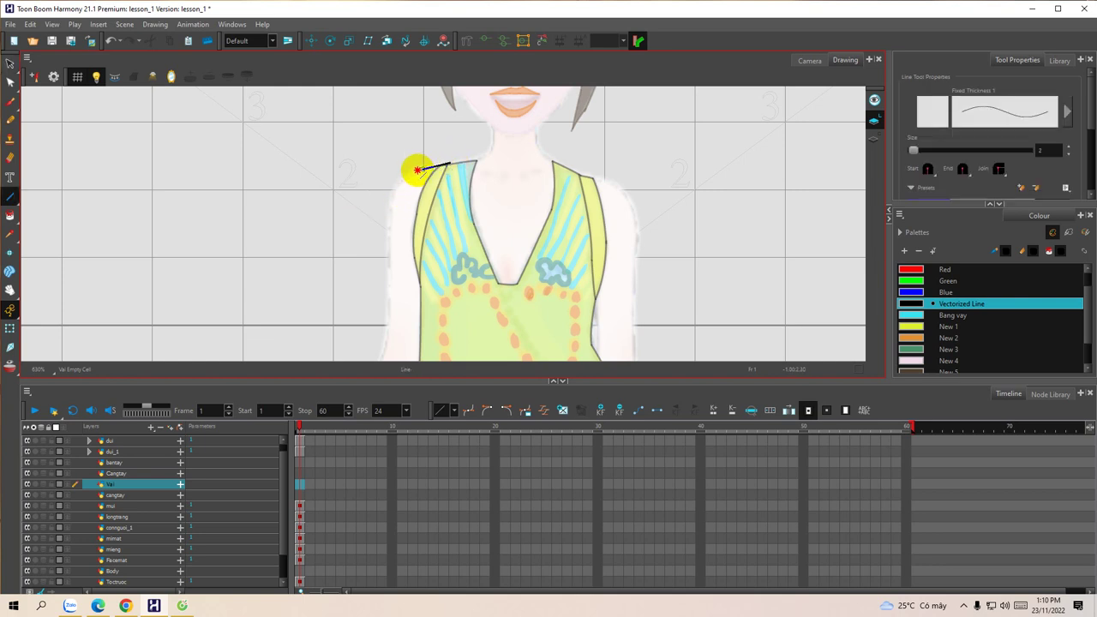
{"action": "mouse_move", "coordinate": [388, 203]}
{"action": "left_mouse_down"}
{"action": "mouse_move", "coordinate": [384, 213]}
{"action": "mouse_move", "coordinate": [397, 170]}
{"action": "left_mouse_up"}
{"action": "mouse_move", "coordinate": [394, 170]}
{"action": "left_mouse_down"}
{"action": "mouse_move", "coordinate": [408, 180]}
{"action": "mouse_move", "coordinate": [391, 179]}
{"action": "left_mouse_up"}
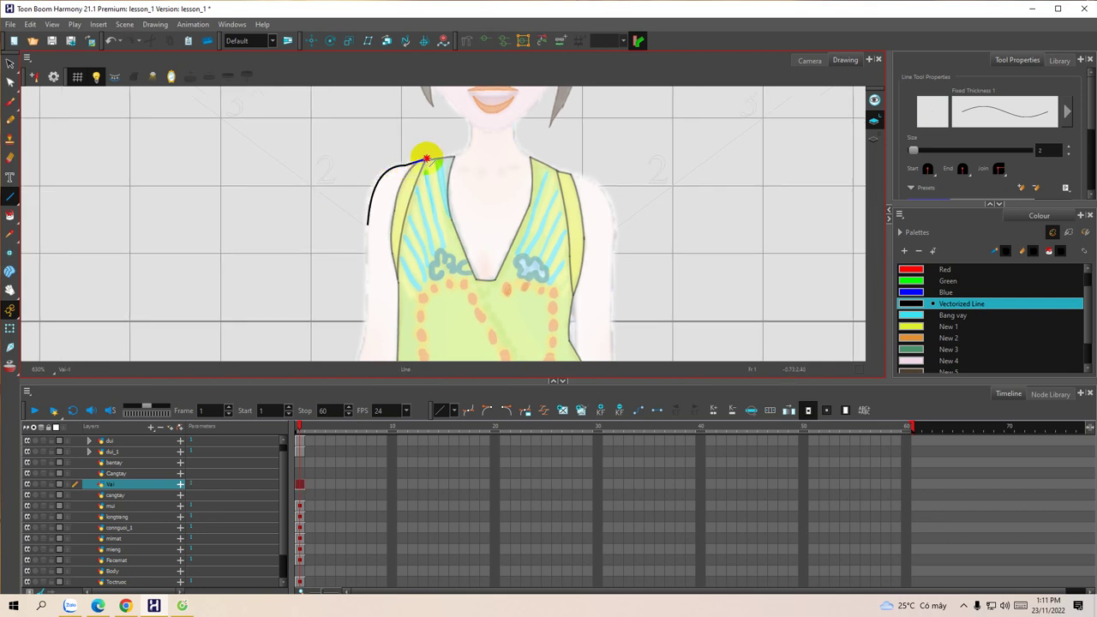
Step: Extend the outer upper-arm contour straight down to the elbow and draw the lower edge across to the shirt
{"action": "scroll", "coordinate": [428, 150], "scroll_direction": "down", "scroll_amount": 4}
{"action": "scroll", "coordinate": [403, 171], "scroll_direction": "right", "scroll_amount": 2}
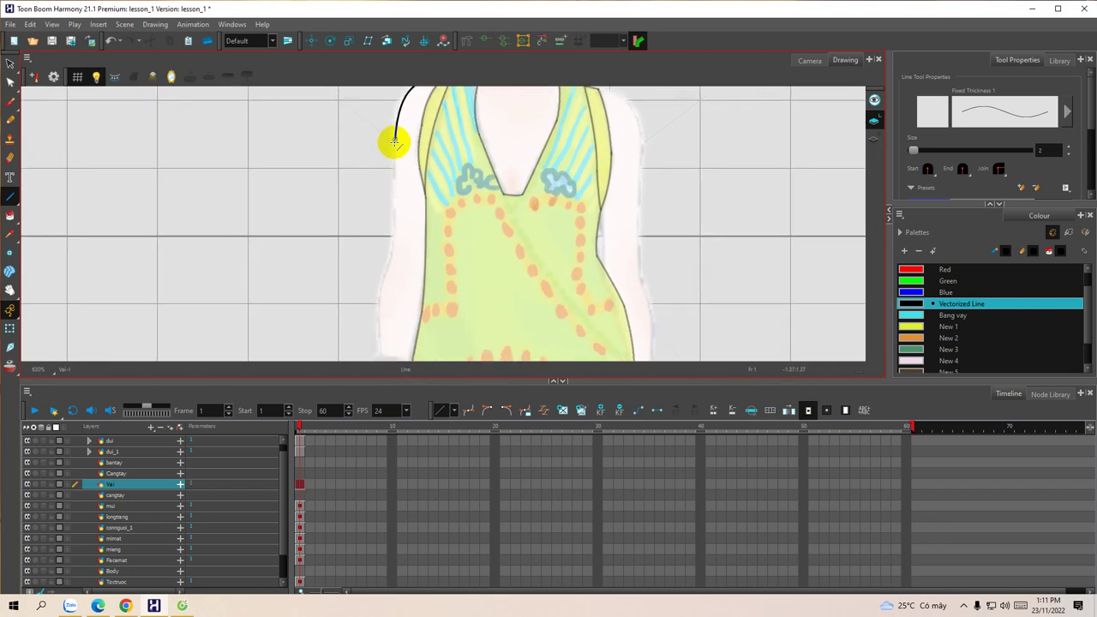
{"action": "left_click_drag", "start_coordinate": [392, 140], "coordinate": [391, 198]}
{"action": "left_click_drag", "start_coordinate": [394, 241], "coordinate": [377, 225]}
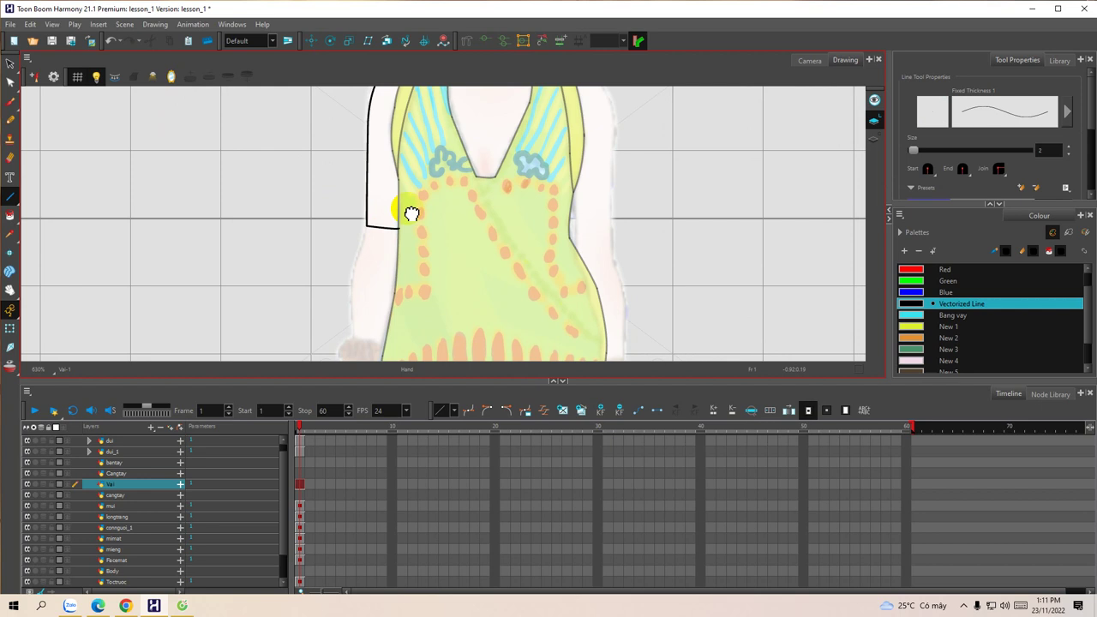
Step: Close the upper-arm outline with an inner edge running from the elbow up past the armpit to the shoulder's top
{"action": "scroll", "coordinate": [412, 209], "scroll_direction": "up", "scroll_amount": 1}
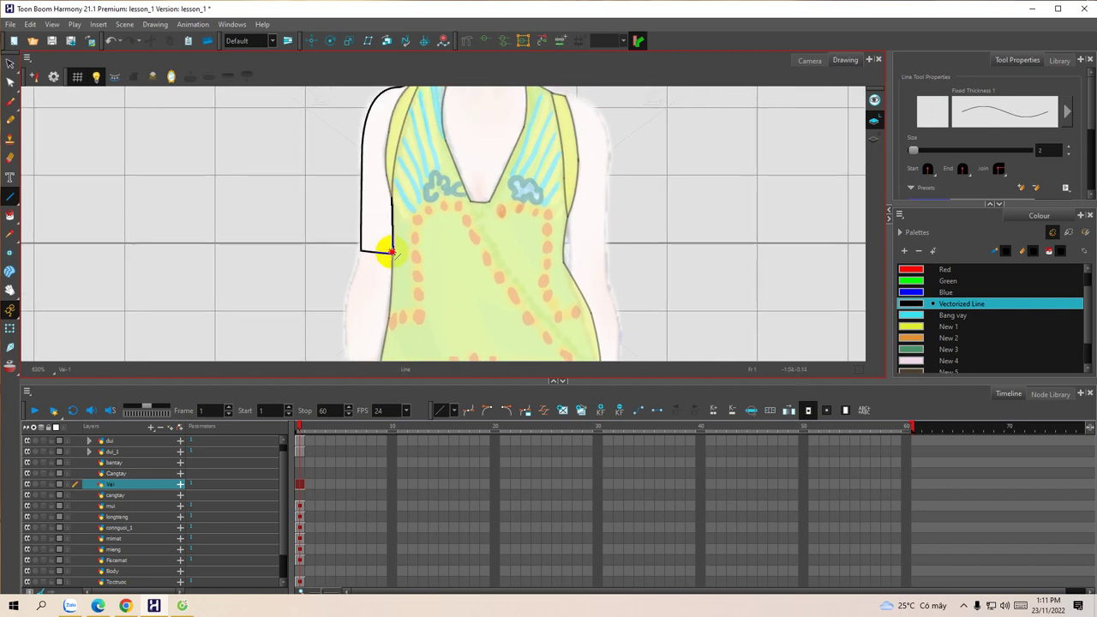
{"action": "scroll", "coordinate": [396, 207], "scroll_direction": "up", "scroll_amount": 1}
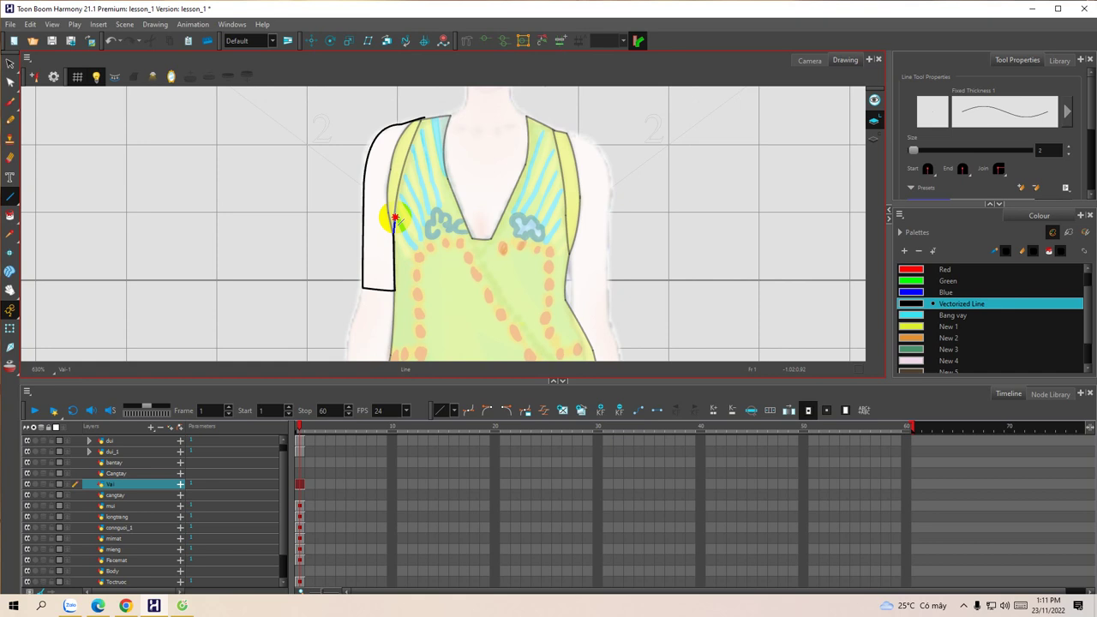
{"action": "scroll", "coordinate": [402, 209], "scroll_direction": "up", "scroll_amount": 1}
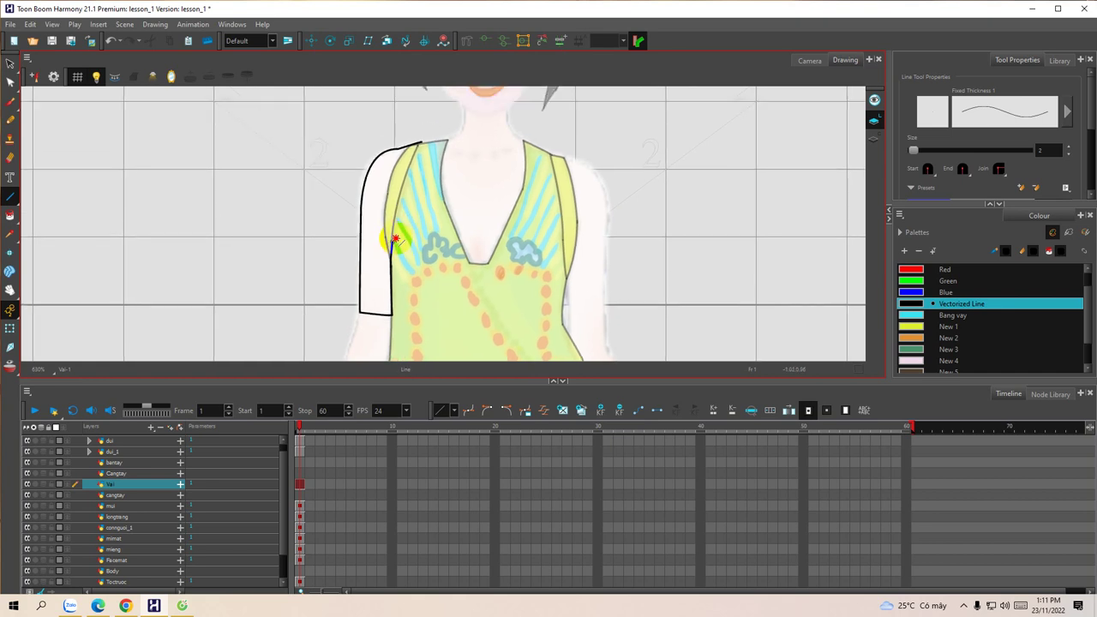
{"action": "mouse_move", "coordinate": [421, 143]}
{"action": "left_mouse_down"}
{"action": "mouse_move", "coordinate": [410, 222]}
{"action": "mouse_move", "coordinate": [413, 172]}
{"action": "left_mouse_up"}
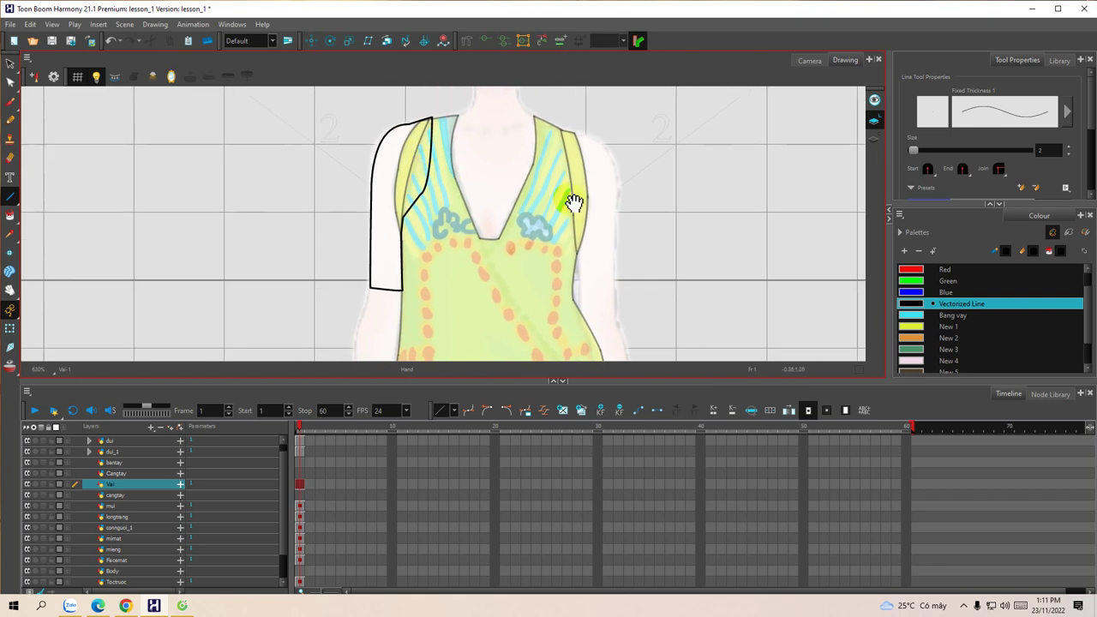
Step: Fill the closed upper-arm shape on the Vai layer with the New 4 colour
{"action": "left_click", "coordinate": [948, 361]}
{"action": "scroll", "coordinate": [380, 228], "scroll_direction": "up", "scroll_amount": 1}
{"action": "key", "text": "alt+i"}
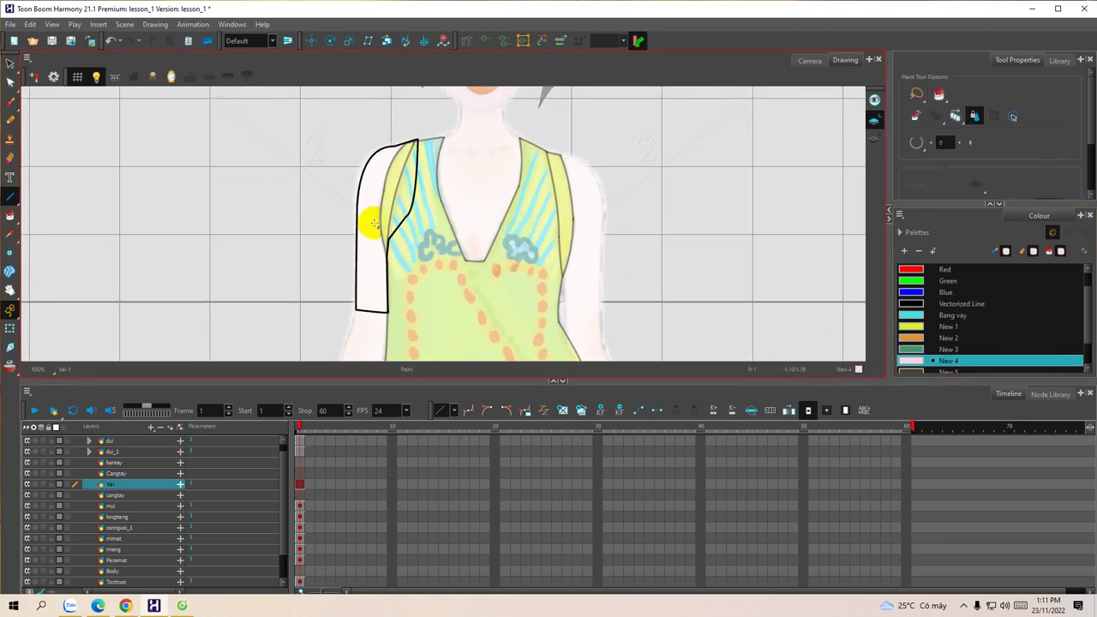
{"action": "left_click", "coordinate": [373, 226]}
{"action": "scroll", "coordinate": [399, 220], "scroll_direction": "up", "scroll_amount": 1}
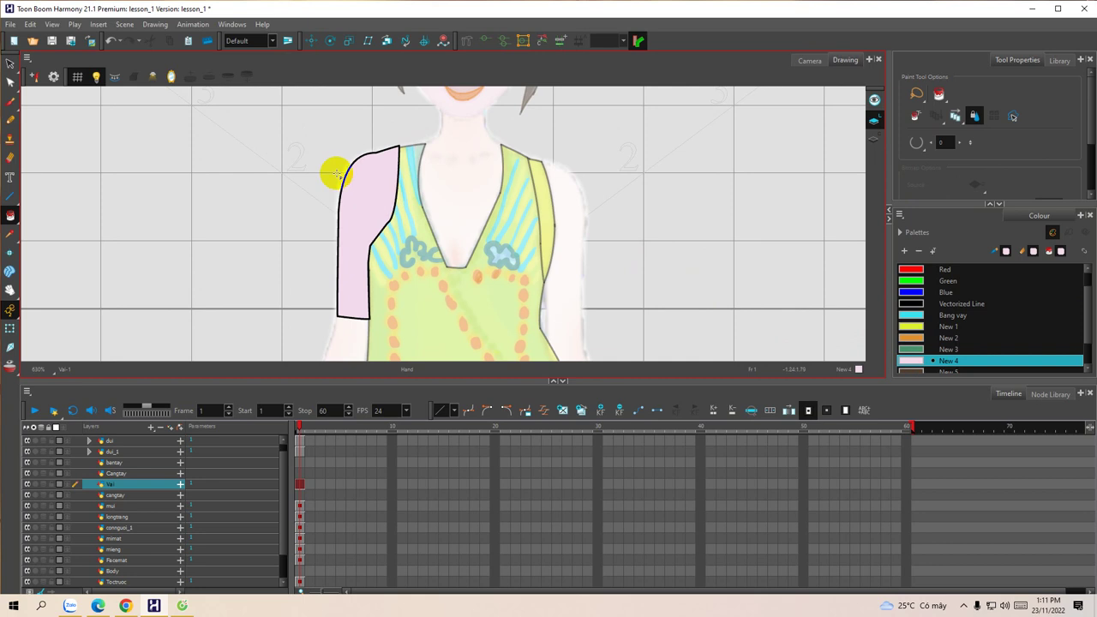
Step: Delete the inner outline stroke between the shoulder top and armpit of the upper-arm shape
{"action": "left_click", "coordinate": [10, 62]}
{"action": "left_click", "coordinate": [401, 187]}
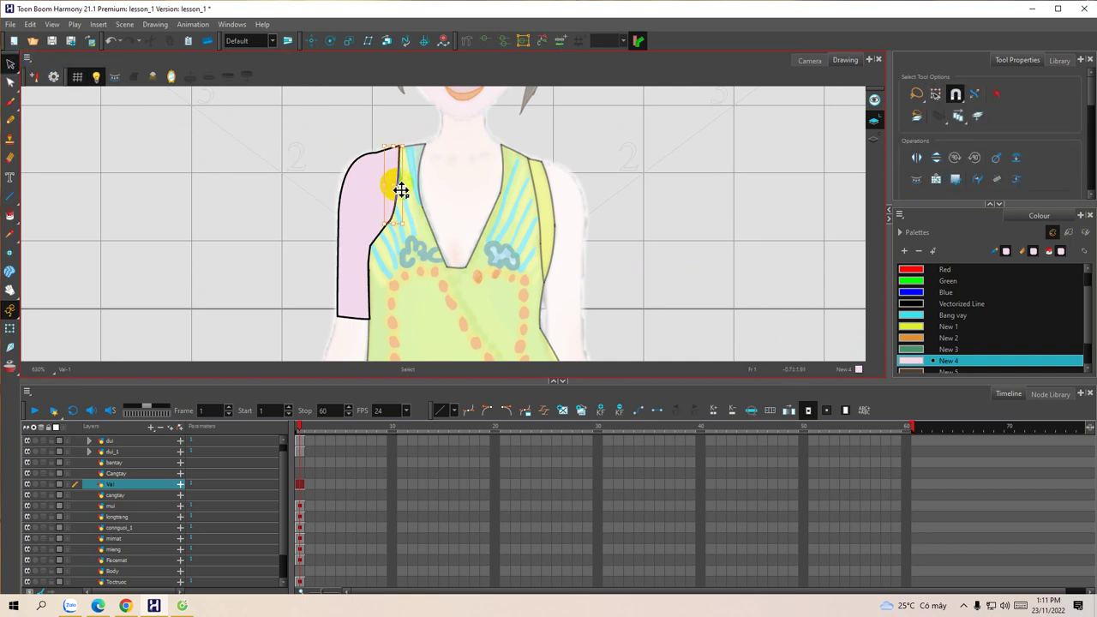
{"action": "key", "text": "Delete"}
Step: On the Cangtay layer, draw the outer forearm contour downward from the elbow with the Line tool in Vectorized Line colour
{"action": "left_click_drag", "start_coordinate": [381, 308], "coordinate": [406, 186]}
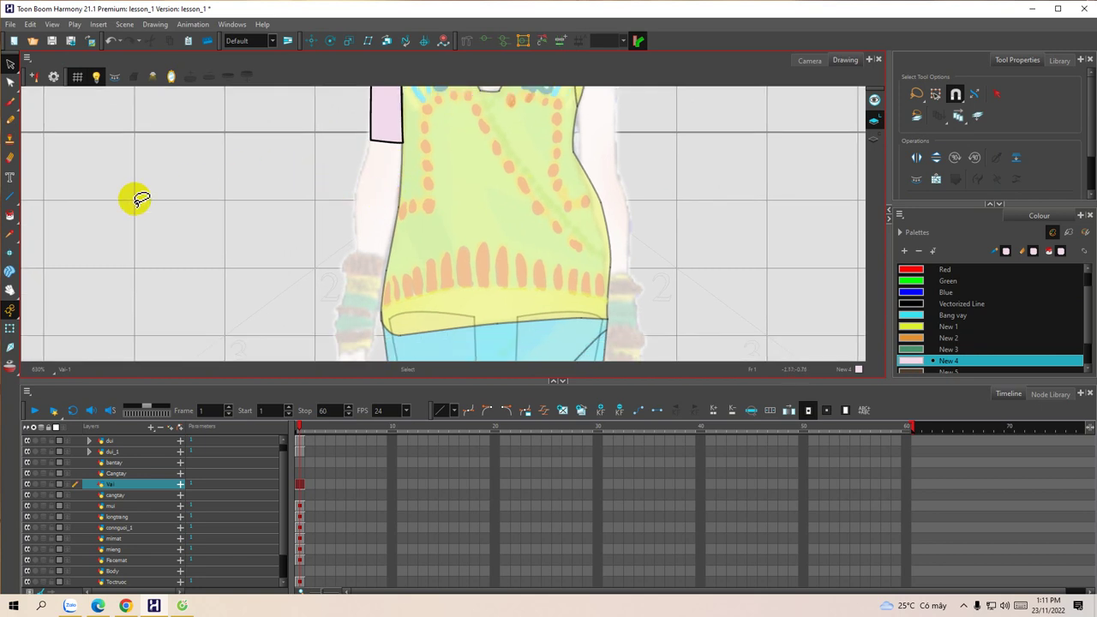
{"action": "left_click", "coordinate": [10, 196]}
{"action": "left_click", "coordinate": [119, 464]}
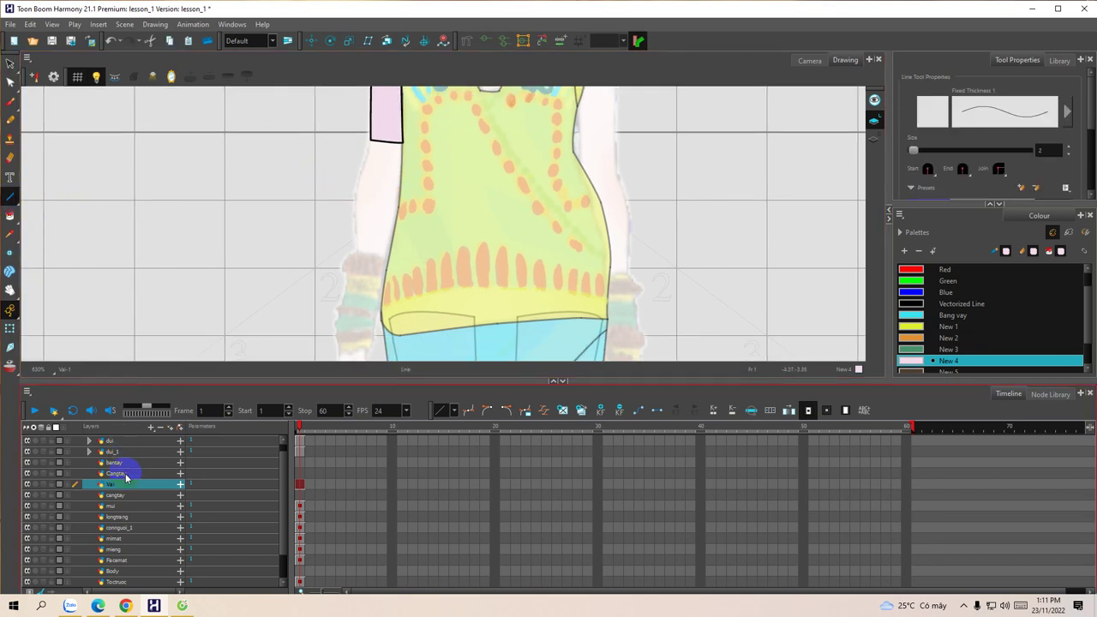
{"action": "left_click", "coordinate": [125, 474]}
{"action": "scroll", "coordinate": [365, 186], "scroll_direction": "up", "scroll_amount": 2}
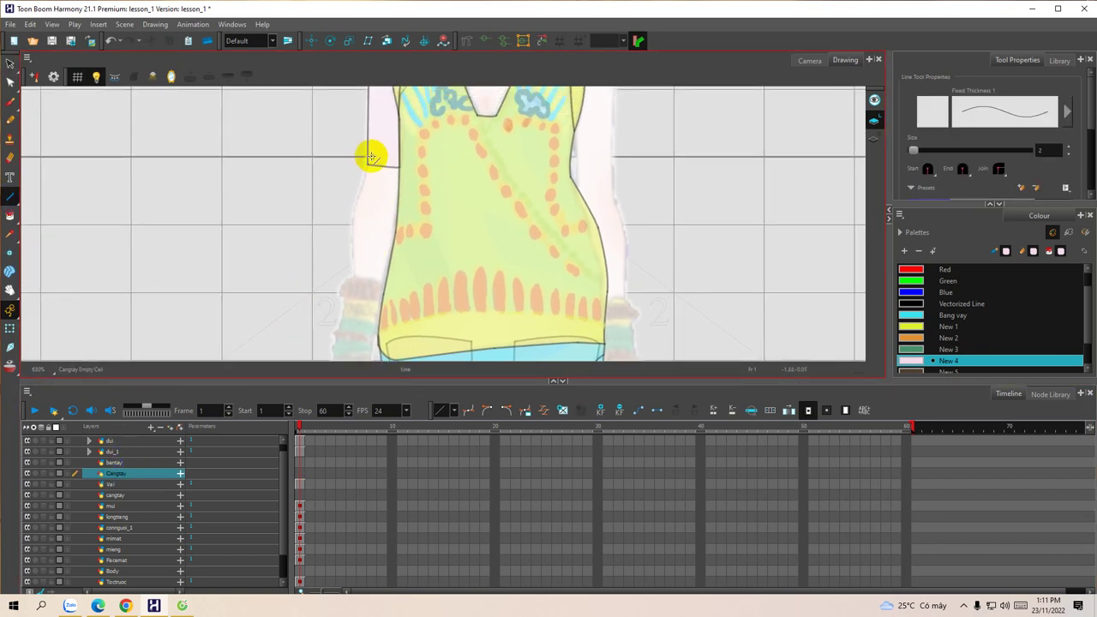
{"action": "left_click_drag", "start_coordinate": [368, 164], "coordinate": [351, 232]}
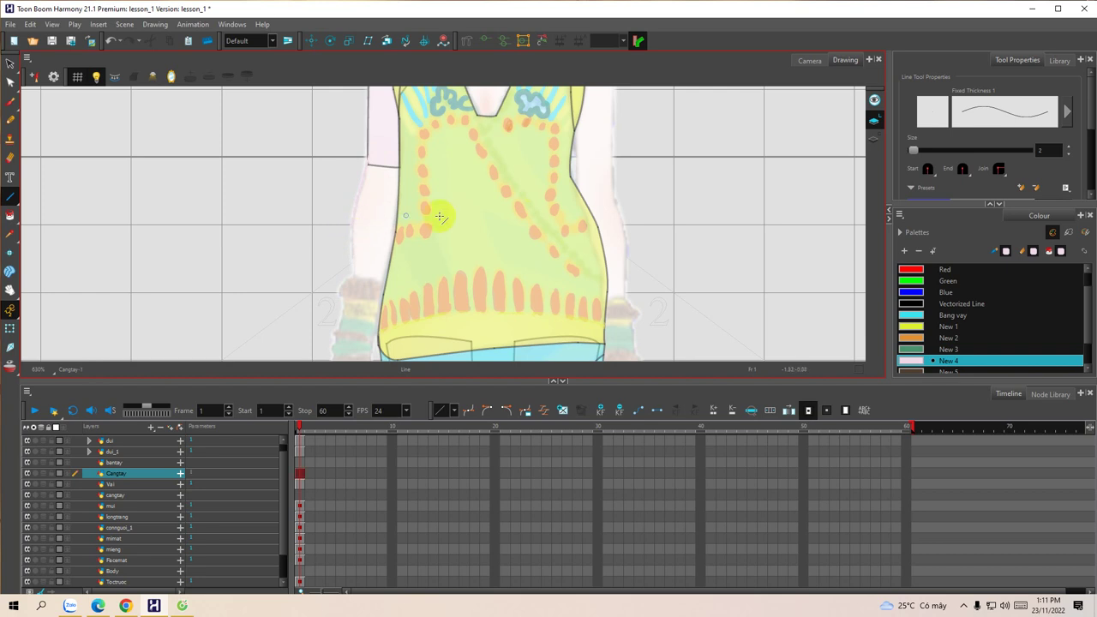
{"action": "key", "text": "ctrl+z"}
{"action": "left_click", "coordinate": [916, 305]}
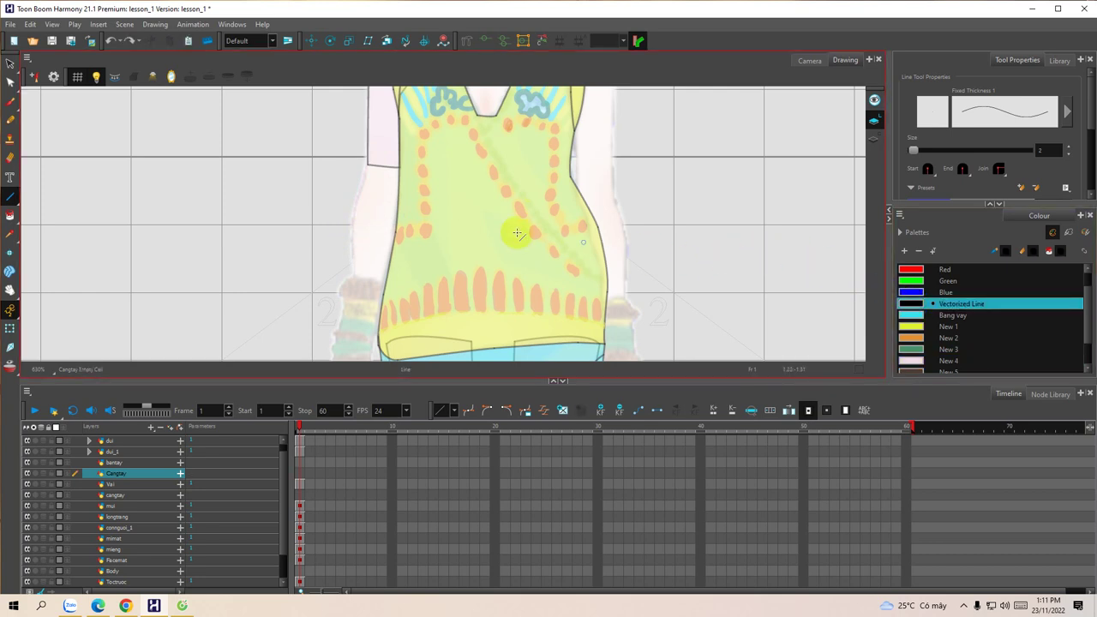
{"action": "left_click_drag", "start_coordinate": [368, 151], "coordinate": [351, 240]}
Step: Continue the outer forearm line to the wrist cuff, draw the inner forearm edge along the shirt, and save the scene
{"action": "scroll", "coordinate": [402, 176], "scroll_direction": "down", "scroll_amount": 1}
{"action": "mouse_move", "coordinate": [389, 137]}
{"action": "left_mouse_down"}
{"action": "mouse_move", "coordinate": [383, 239]}
{"action": "mouse_move", "coordinate": [391, 222]}
{"action": "mouse_move", "coordinate": [360, 208]}
{"action": "left_mouse_up"}
{"action": "left_click_drag", "start_coordinate": [349, 173], "coordinate": [347, 259]}
{"action": "mouse_move", "coordinate": [395, 212]}
{"action": "left_mouse_down"}
{"action": "mouse_move", "coordinate": [405, 186]}
{"action": "mouse_move", "coordinate": [384, 191]}
{"action": "mouse_move", "coordinate": [382, 238]}
{"action": "mouse_move", "coordinate": [392, 204]}
{"action": "mouse_move", "coordinate": [360, 220]}
{"action": "mouse_move", "coordinate": [357, 242]}
{"action": "left_mouse_up"}
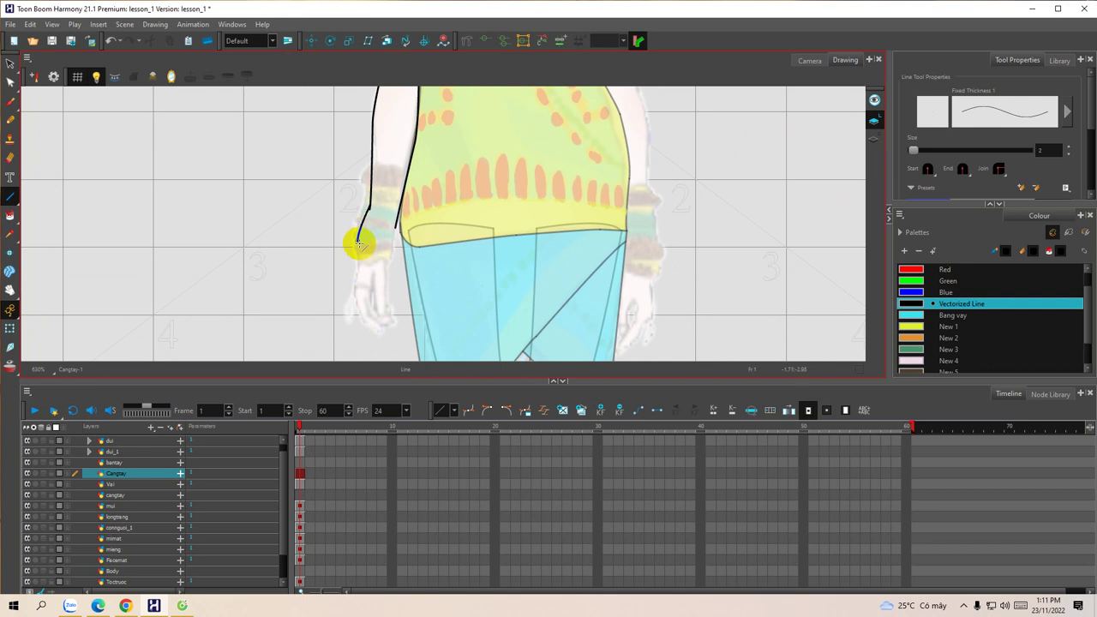
{"action": "key", "text": "ctrl+s"}
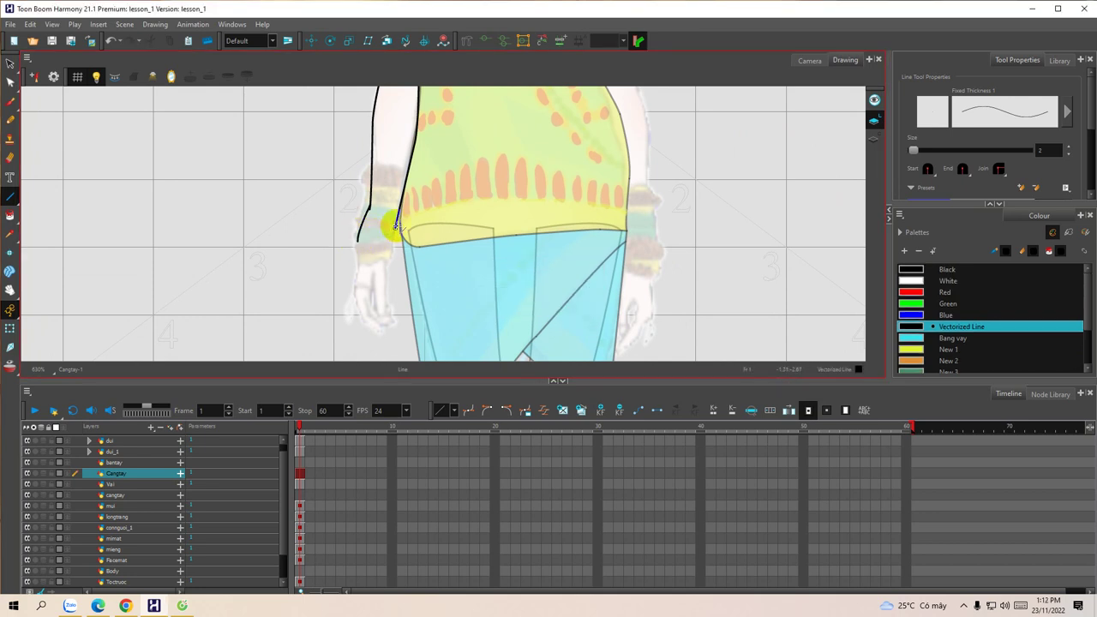
Step: Close the forearm contour on the Cangtay layer with lines across the wrist and the elbow
{"action": "mouse_move", "coordinate": [357, 239]}
{"action": "left_mouse_down"}
{"action": "mouse_move", "coordinate": [381, 242]}
{"action": "mouse_move", "coordinate": [396, 225]}
{"action": "mouse_move", "coordinate": [369, 316]}
{"action": "left_mouse_up"}
{"action": "scroll", "coordinate": [377, 210], "scroll_direction": "down", "scroll_amount": 1}
{"action": "left_click_drag", "start_coordinate": [361, 161], "coordinate": [388, 168]}
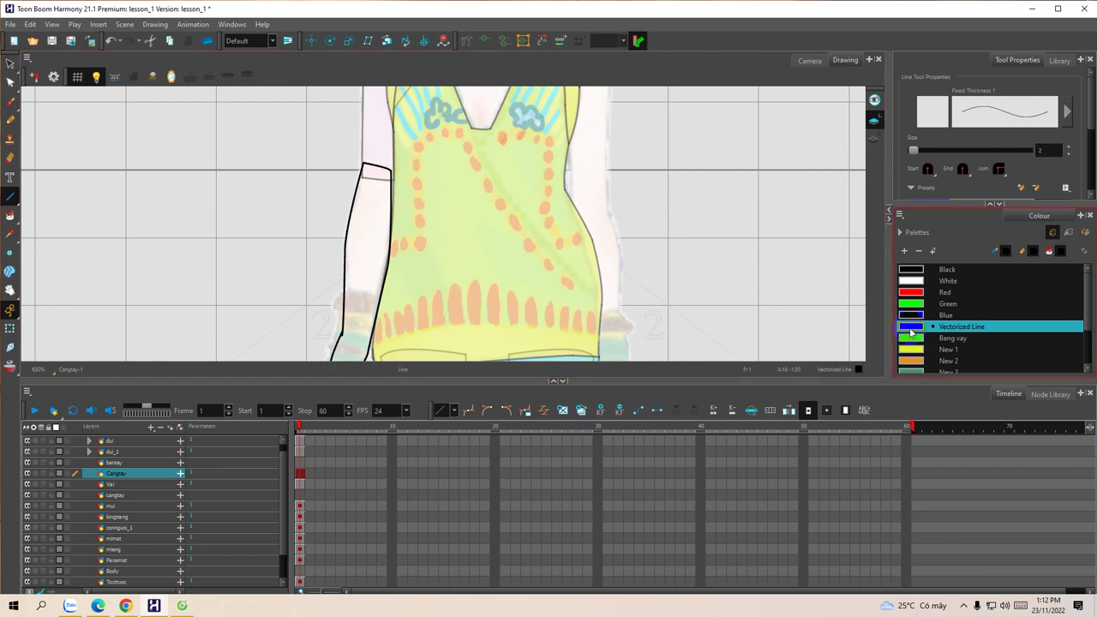
Step: Fill the closed forearm shape on the Cangtay layer with the New 4 colour
{"action": "left_click_drag", "start_coordinate": [1086, 314], "coordinate": [1087, 341]}
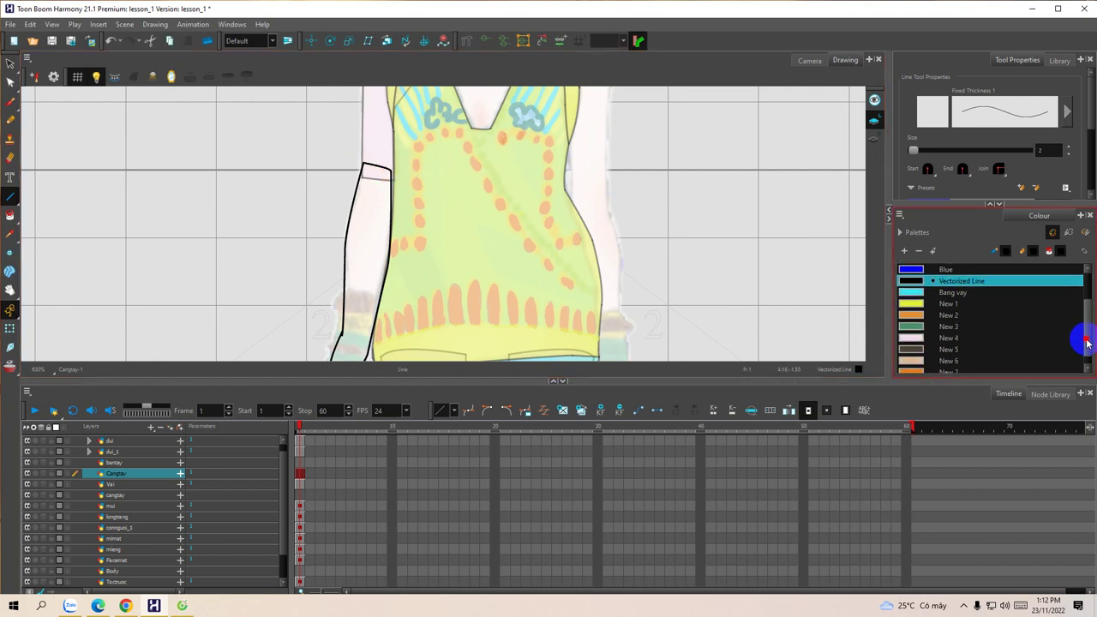
{"action": "left_click", "coordinate": [911, 340]}
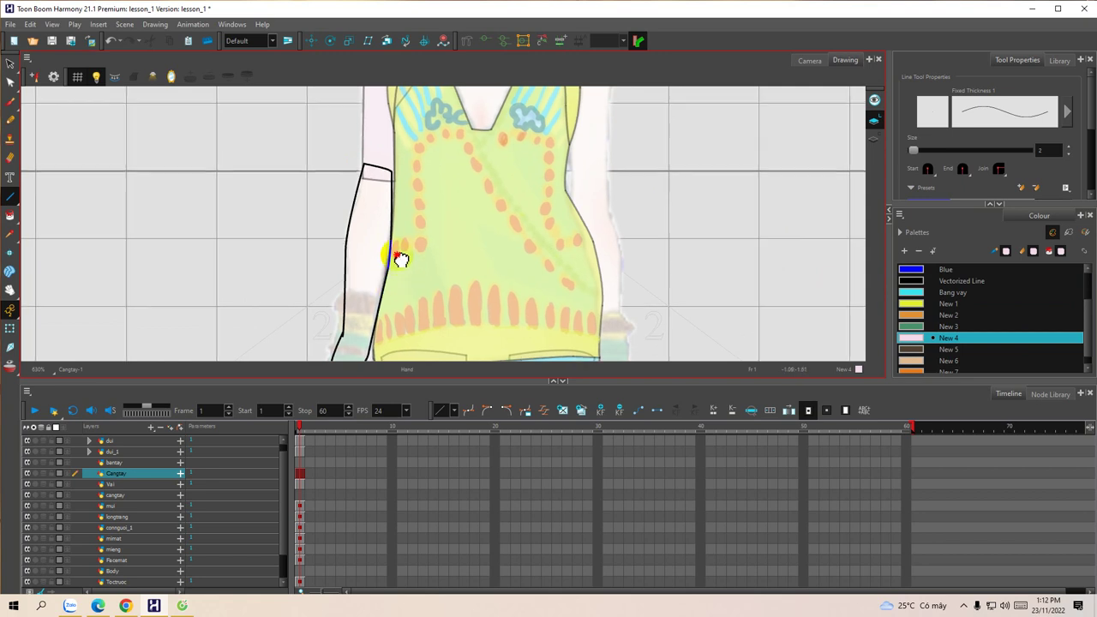
{"action": "left_click_drag", "start_coordinate": [402, 257], "coordinate": [417, 205]}
{"action": "key", "text": "alt+i"}
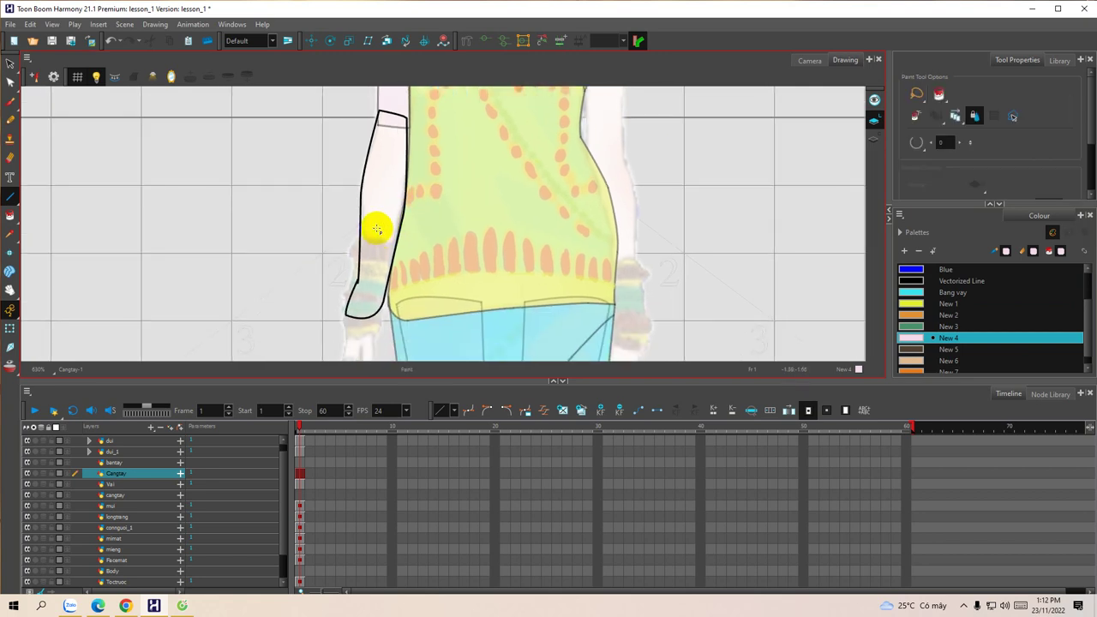
{"action": "left_click", "coordinate": [379, 238]}
{"action": "mouse_move", "coordinate": [379, 242]}
{"action": "left_mouse_down"}
{"action": "mouse_move", "coordinate": [391, 216]}
{"action": "mouse_move", "coordinate": [374, 232]}
{"action": "mouse_move", "coordinate": [379, 274]}
{"action": "mouse_move", "coordinate": [374, 252]}
{"action": "left_mouse_up"}
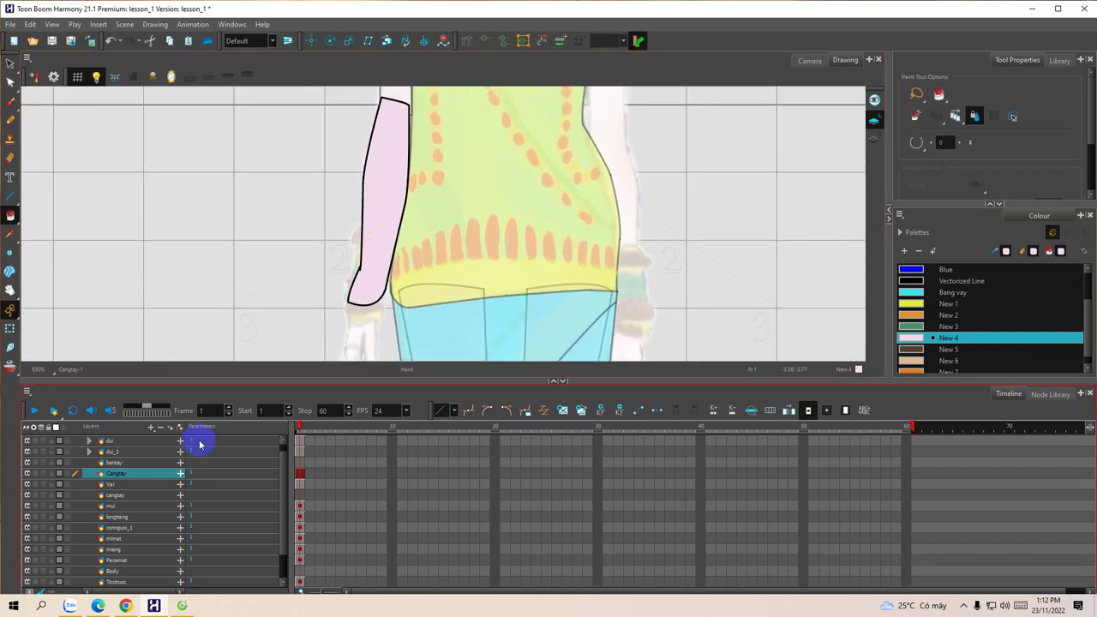
Step: On the bantay layer, draw the outer hand contour from the wrist to the fingertip with the Line tool in Vectorized Line colour
{"action": "left_click", "coordinate": [300, 462]}
{"action": "left_click_drag", "start_coordinate": [380, 285], "coordinate": [368, 230]}
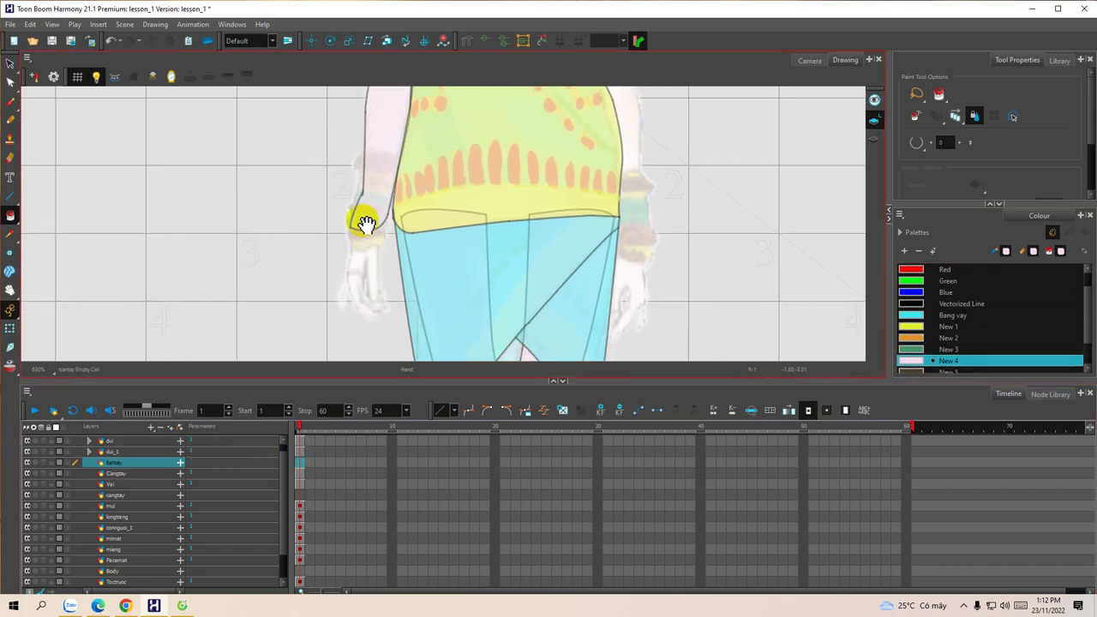
{"action": "left_click", "coordinate": [11, 197]}
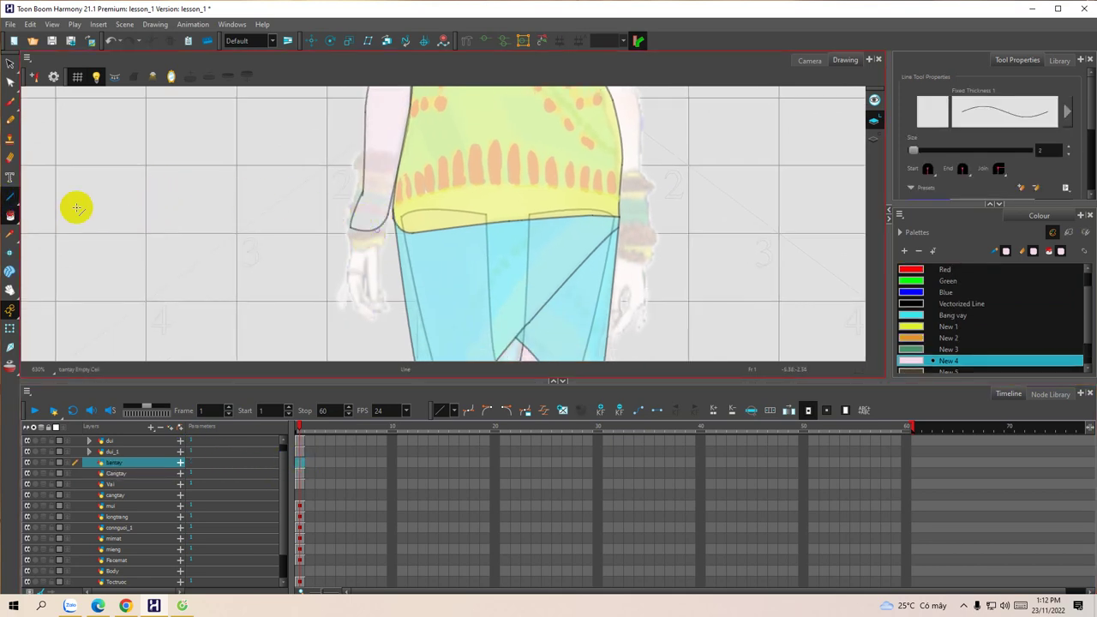
{"action": "left_click_drag", "start_coordinate": [355, 257], "coordinate": [347, 239]}
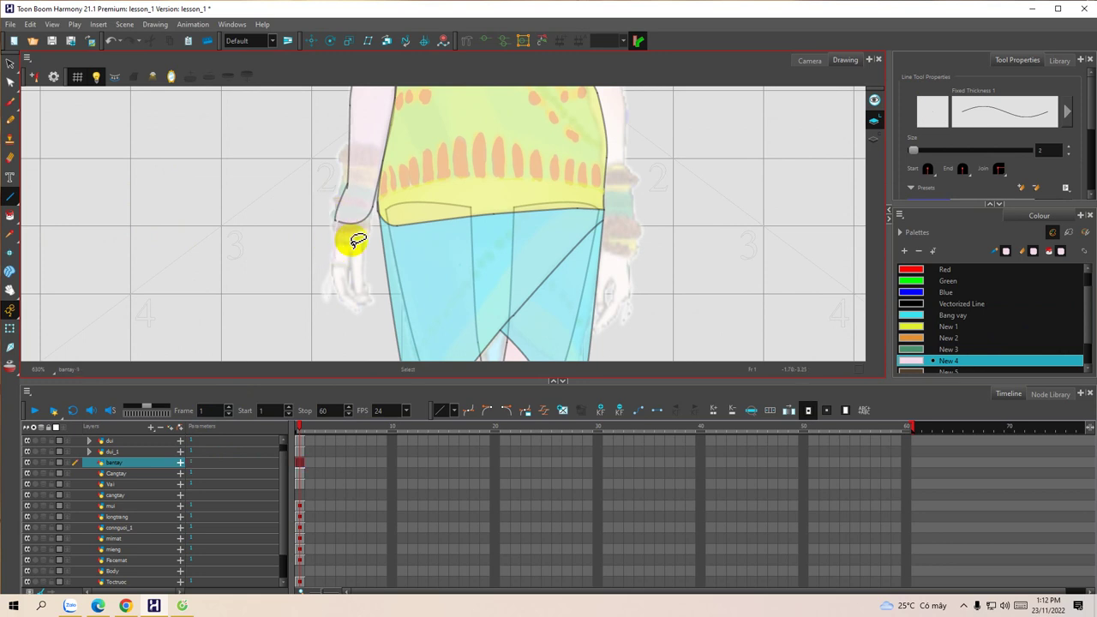
{"action": "left_click", "coordinate": [910, 304]}
{"action": "mouse_move", "coordinate": [355, 225]}
{"action": "left_mouse_down"}
{"action": "mouse_move", "coordinate": [337, 214]}
{"action": "mouse_move", "coordinate": [334, 255]}
{"action": "left_mouse_up"}
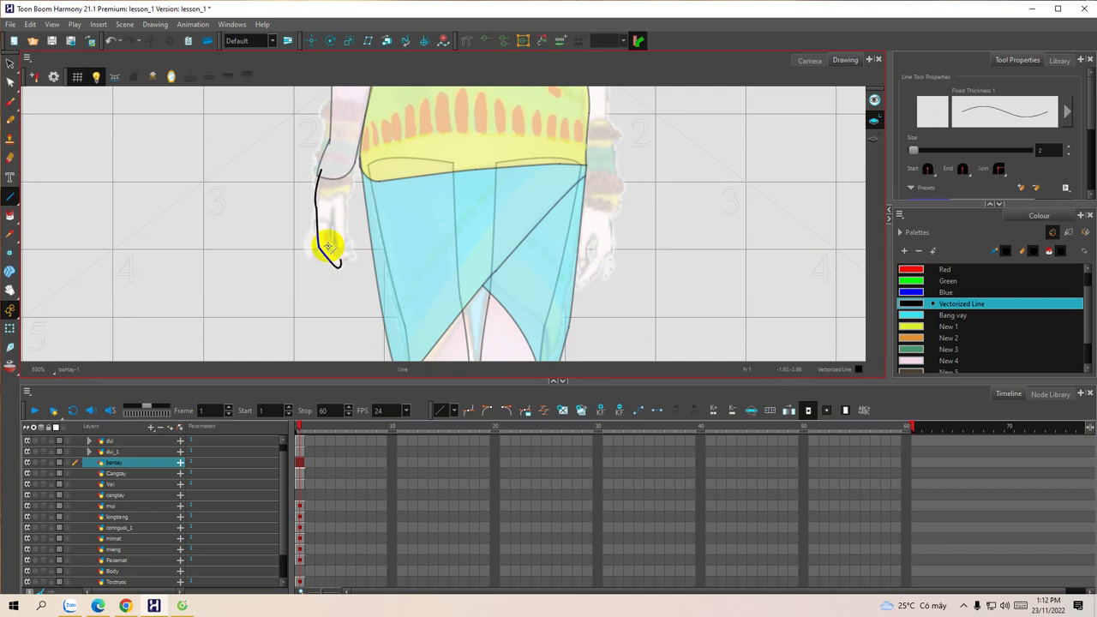
Step: Draw the lines separating the fingers and continue the inner hand edge up to the wrist
{"action": "left_click_drag", "start_coordinate": [333, 208], "coordinate": [331, 222]}
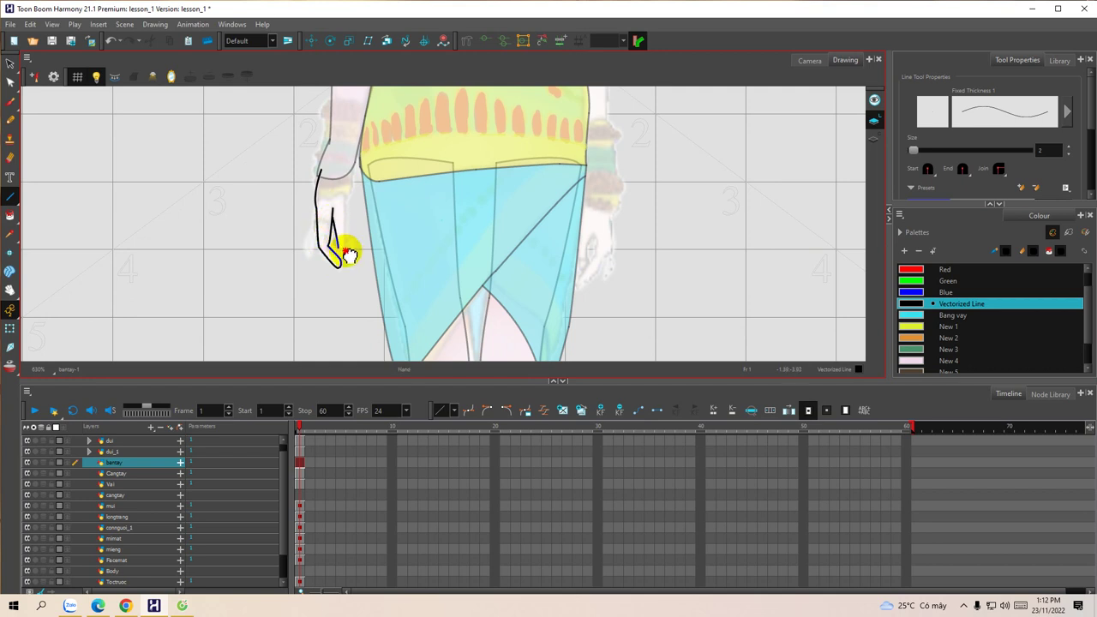
{"action": "left_click_drag", "start_coordinate": [352, 250], "coordinate": [345, 266]}
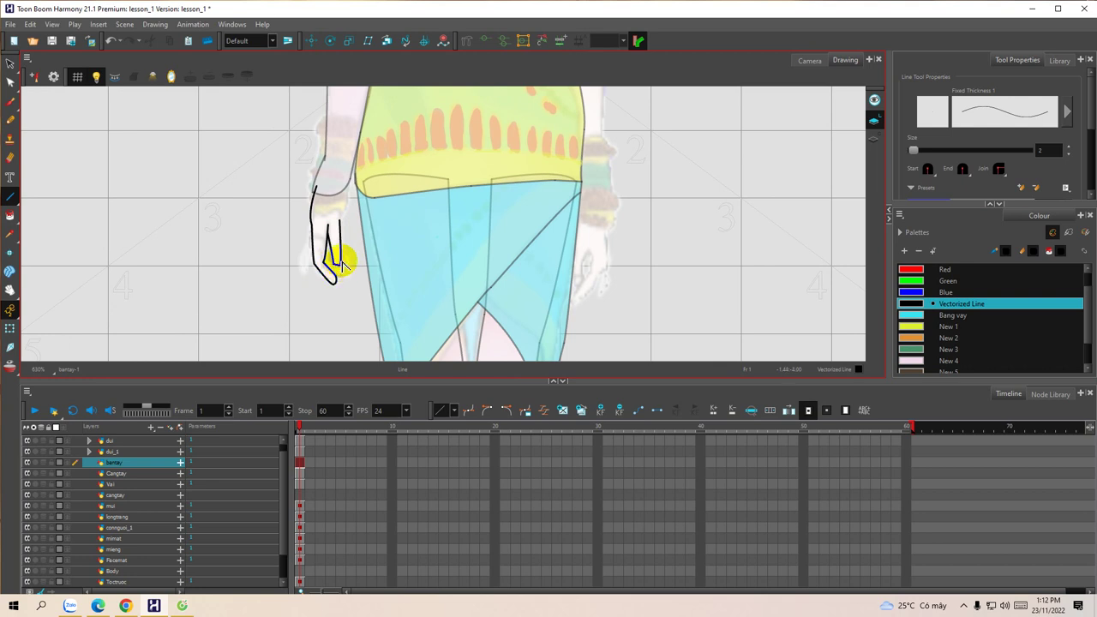
{"action": "scroll", "coordinate": [349, 214], "scroll_direction": "up", "scroll_amount": 2}
{"action": "mouse_move", "coordinate": [349, 205]}
{"action": "left_mouse_down"}
{"action": "mouse_move", "coordinate": [347, 245]}
{"action": "mouse_move", "coordinate": [346, 235]}
{"action": "left_mouse_up"}
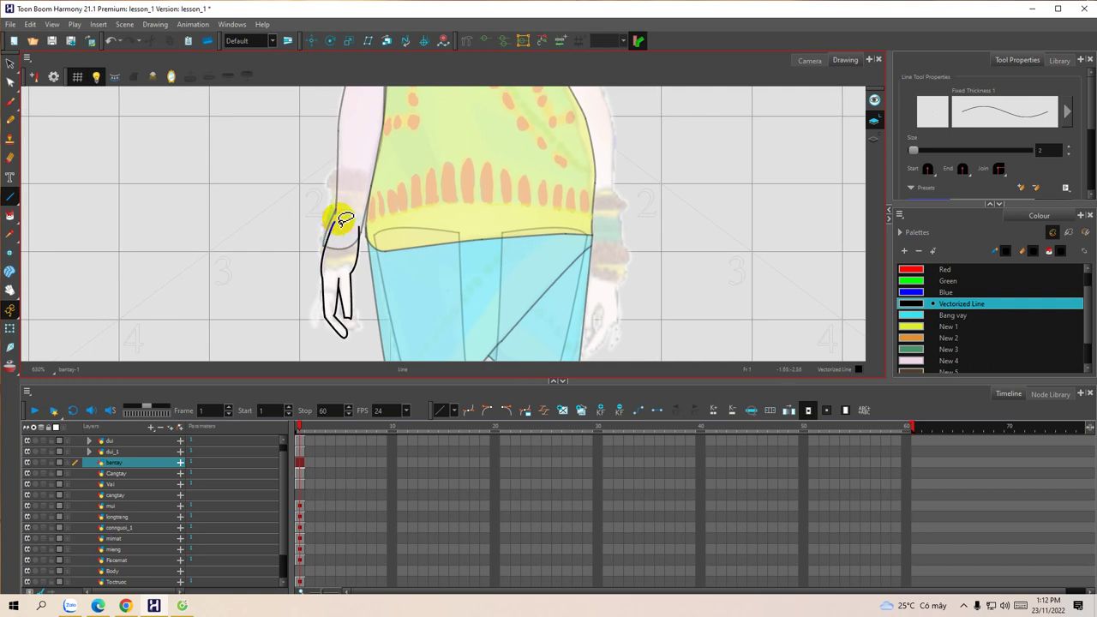
Step: Close the hand outline across the wrist and add the short bent fingertip pointing toward the skirt
{"action": "left_click_drag", "start_coordinate": [341, 222], "coordinate": [357, 226]}
{"action": "left_click_drag", "start_coordinate": [360, 272], "coordinate": [352, 221]}
{"action": "left_click_drag", "start_coordinate": [350, 257], "coordinate": [347, 244]}
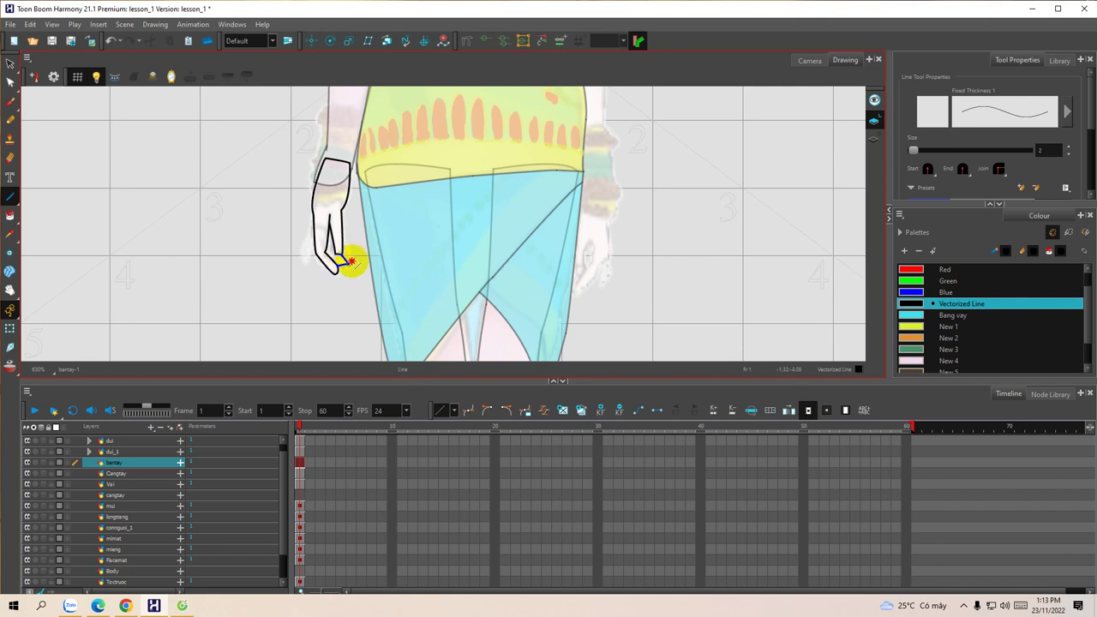
{"action": "scroll", "coordinate": [343, 253], "scroll_direction": "up", "scroll_amount": 2}
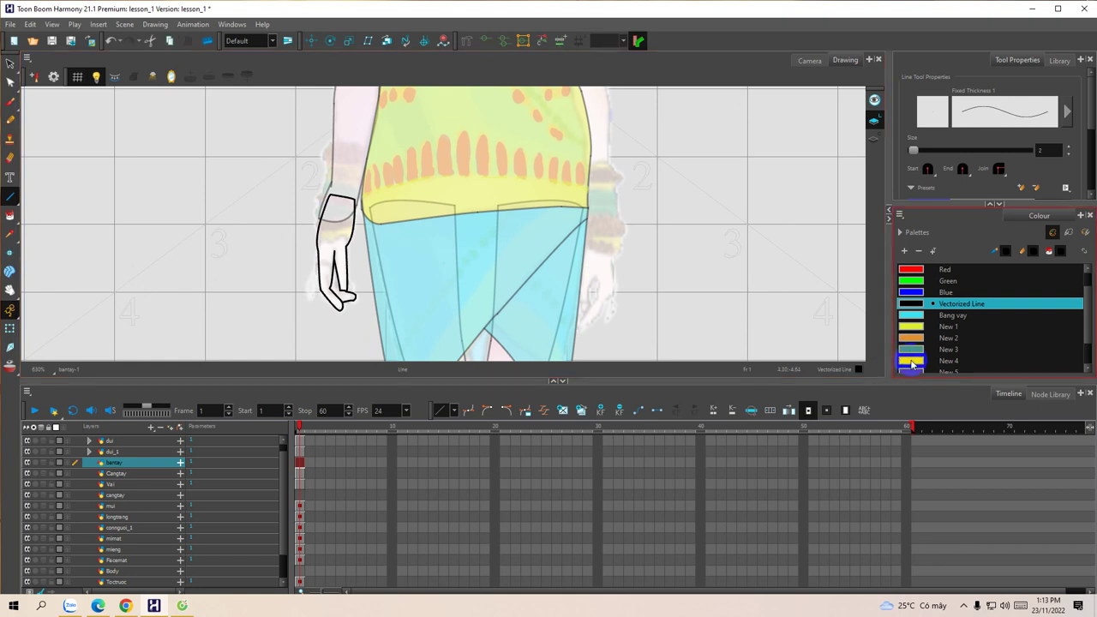
Step: Fill the palm and finger areas of the hand on the bantay layer with the New 4 colour
{"action": "left_click", "coordinate": [949, 360]}
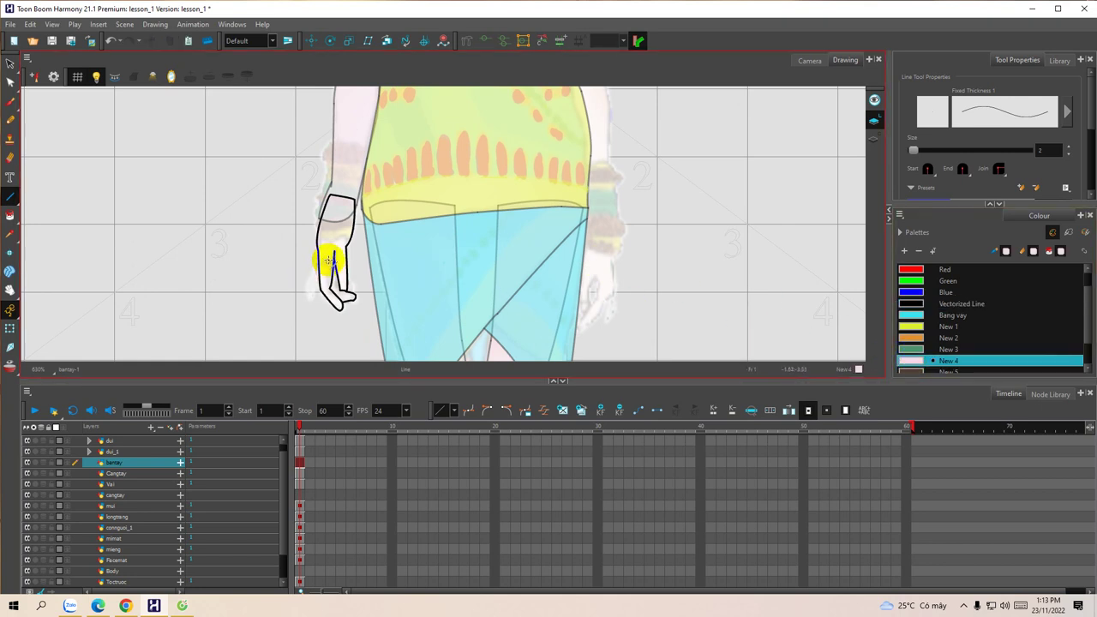
{"action": "key", "text": "alt+i"}
{"action": "left_click", "coordinate": [327, 257]}
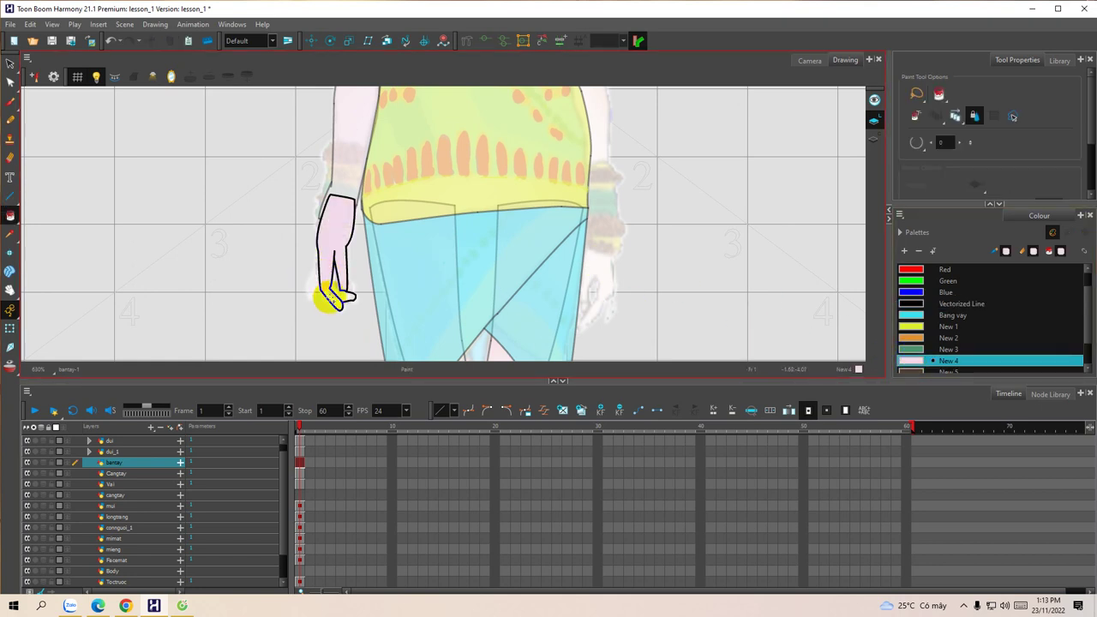
{"action": "left_click", "coordinate": [345, 295]}
{"action": "left_click", "coordinate": [336, 278]}
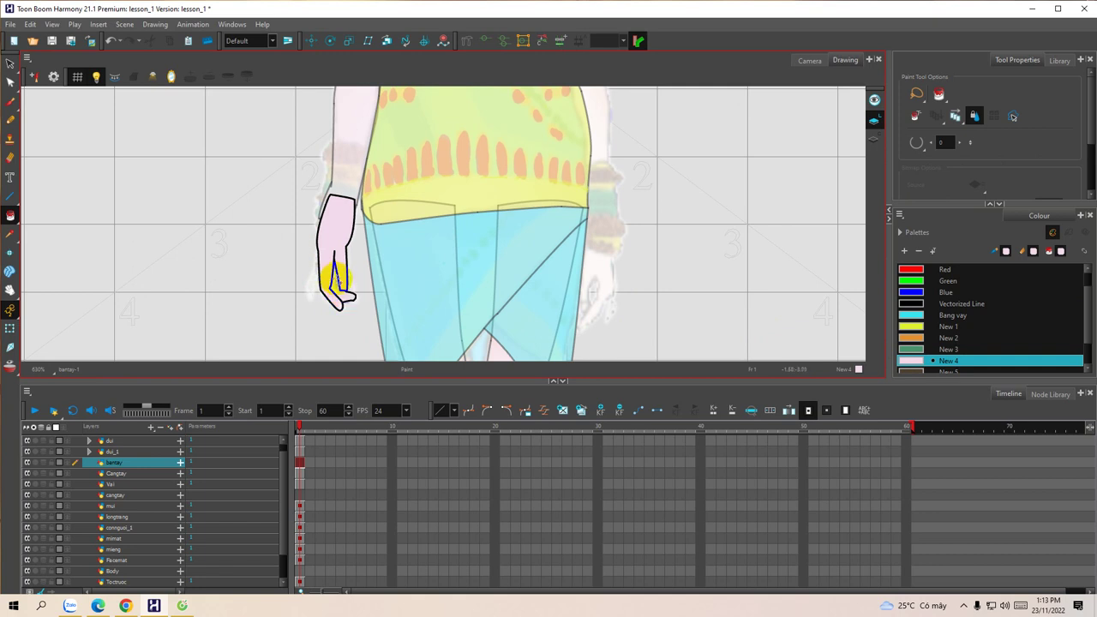
Step: Delete the outline stroke across the wrist at the upper end of the hand shape
{"action": "left_click_drag", "start_coordinate": [347, 220], "coordinate": [341, 274]}
{"action": "left_click", "coordinate": [11, 80]}
{"action": "left_click", "coordinate": [342, 241]}
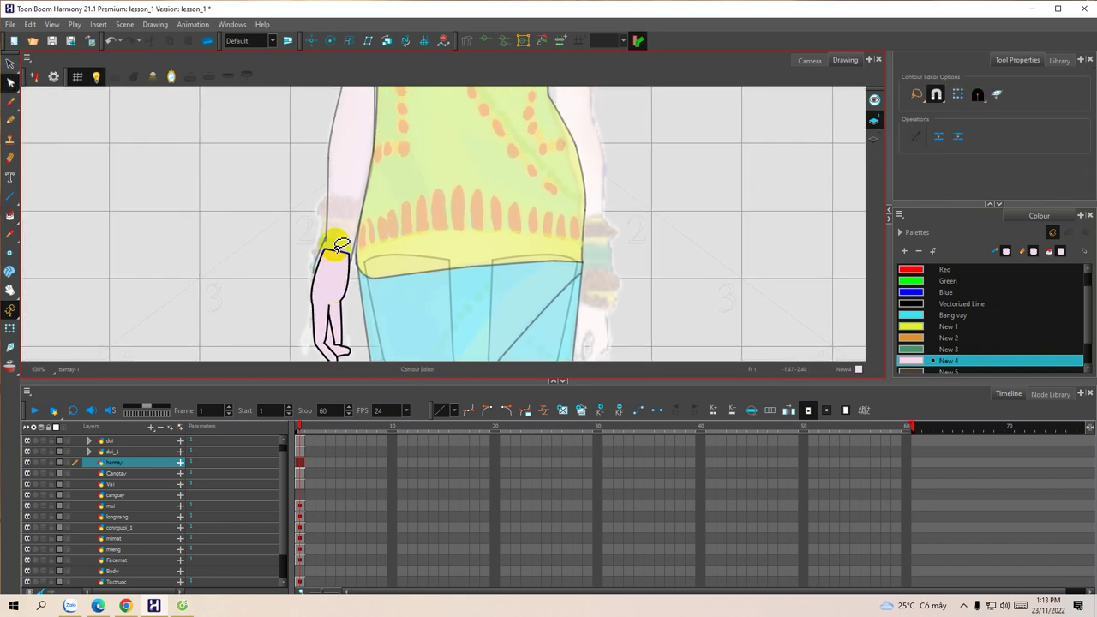
{"action": "left_click", "coordinate": [339, 255]}
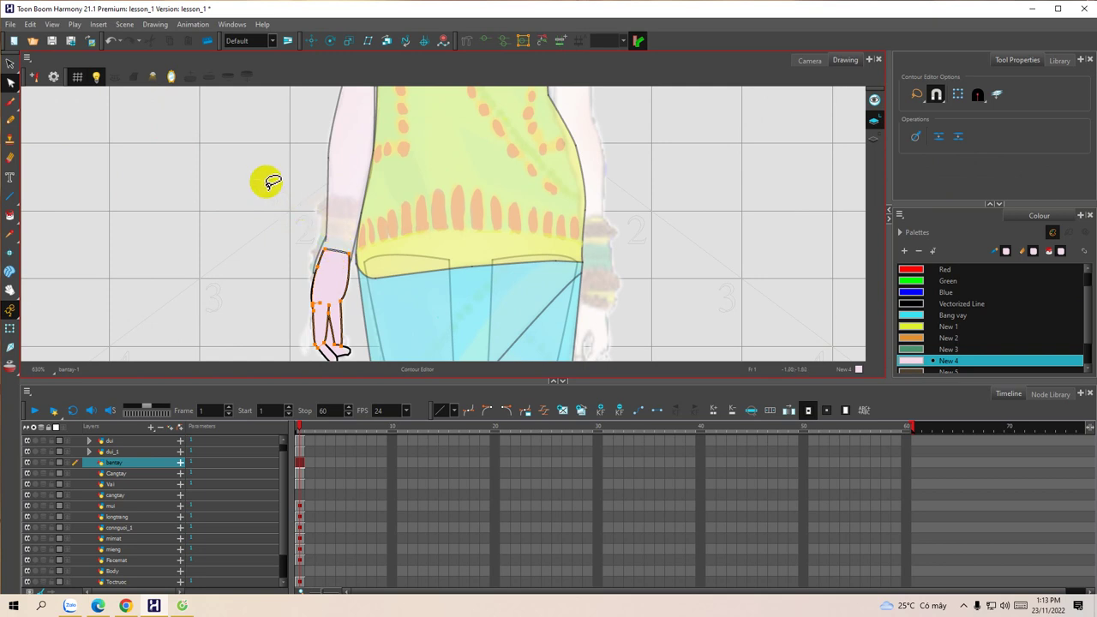
{"action": "left_click", "coordinate": [10, 64]}
{"action": "left_click", "coordinate": [340, 240]}
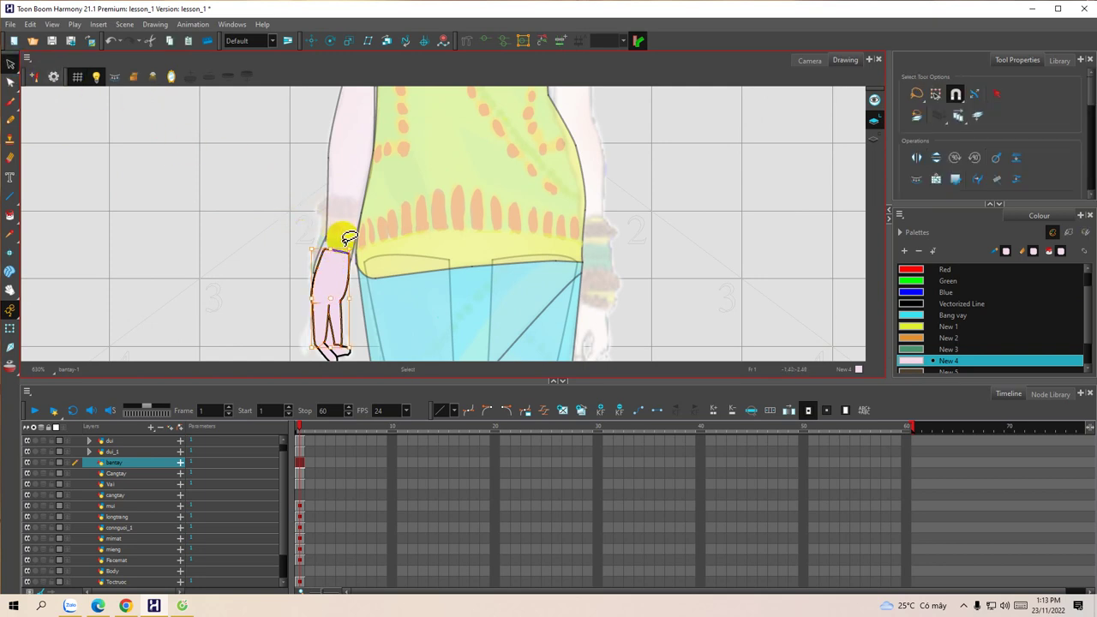
{"action": "left_click", "coordinate": [343, 241]}
{"action": "left_click", "coordinate": [341, 251]}
{"action": "left_click", "coordinate": [342, 238]}
{"action": "left_click", "coordinate": [342, 253]}
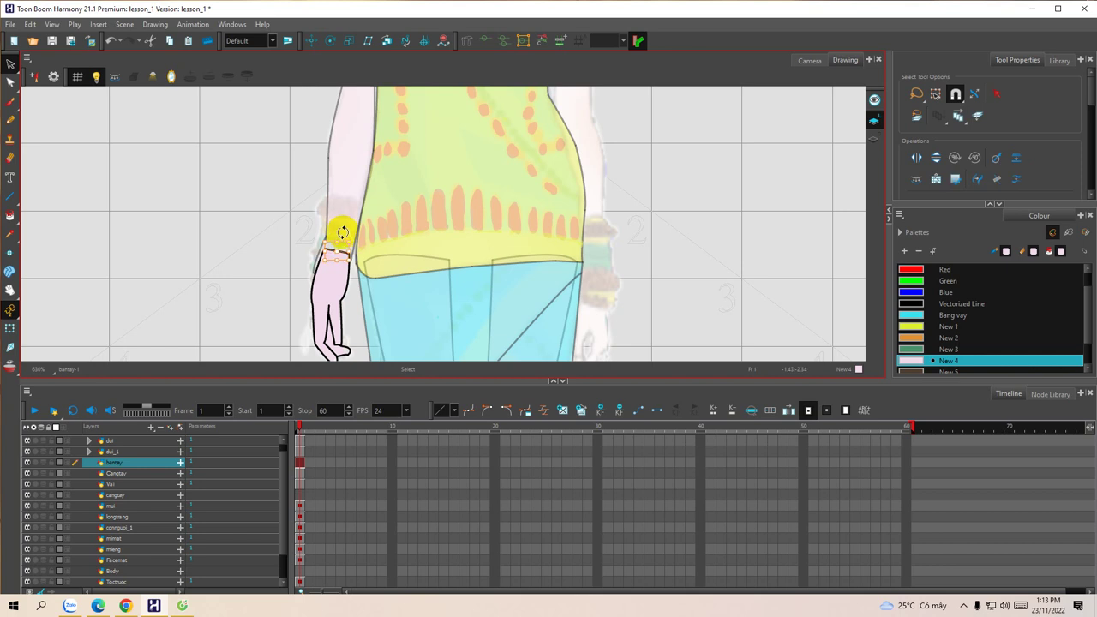
{"action": "key", "text": "Delete"}
{"action": "key", "text": "space"}
{"action": "mouse_move", "coordinate": [347, 257]}
{"action": "left_mouse_down"}
{"action": "mouse_move", "coordinate": [365, 185]}
{"action": "mouse_move", "coordinate": [355, 203]}
{"action": "mouse_move", "coordinate": [356, 176]}
{"action": "left_mouse_up"}
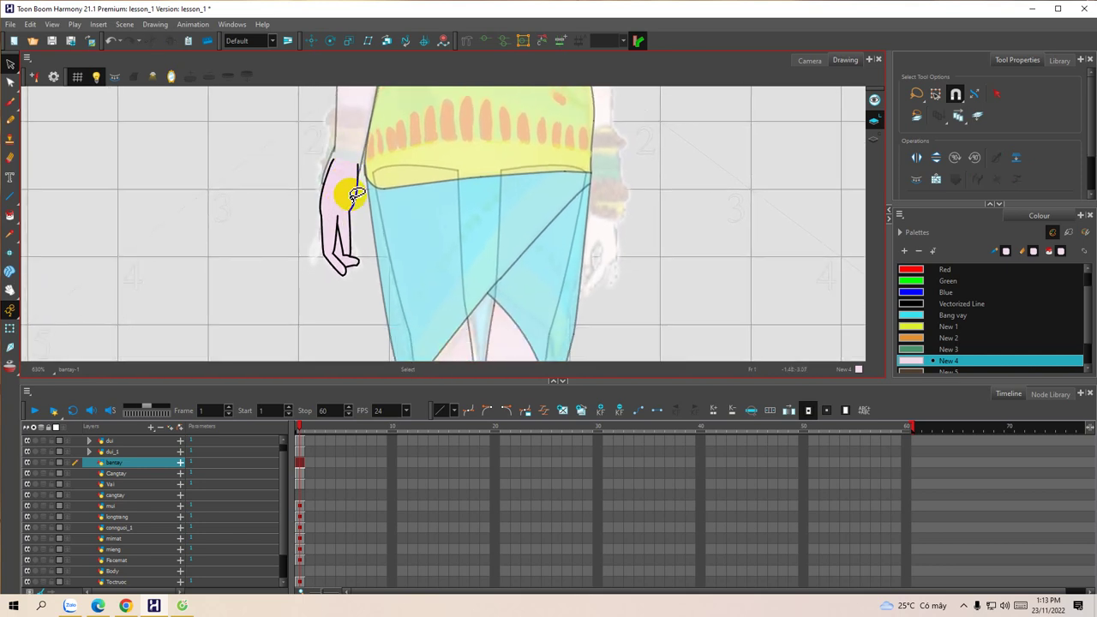
{"action": "left_click", "coordinate": [390, 39]}
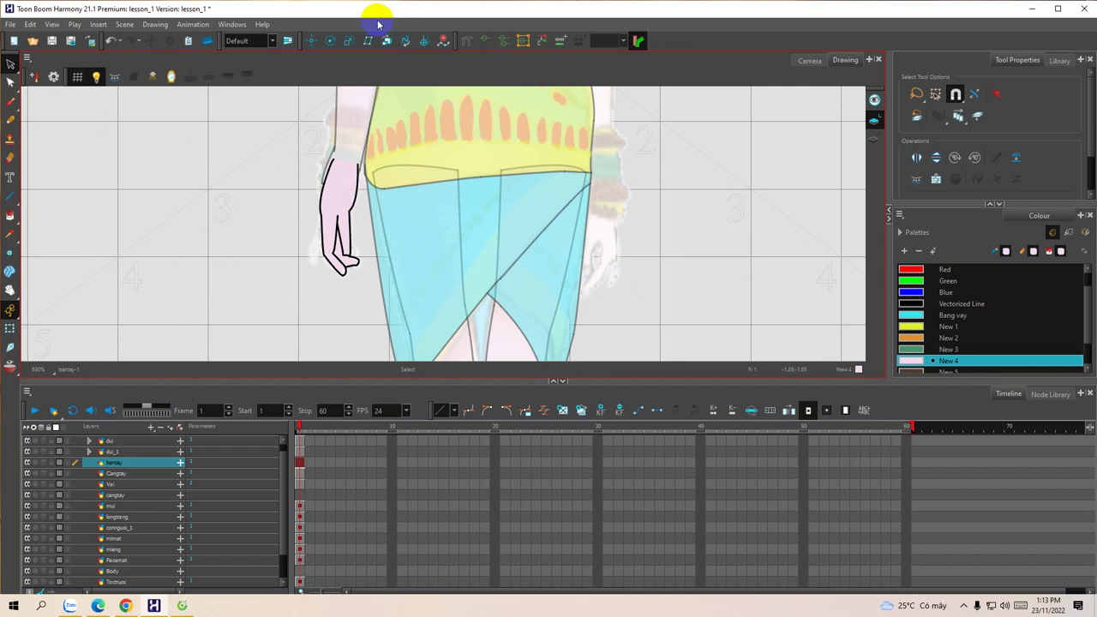
Step: Parent the bantay layer to Cangtay and Cangtay to Vai to build the arm hierarchy
{"action": "left_click", "coordinate": [117, 465]}
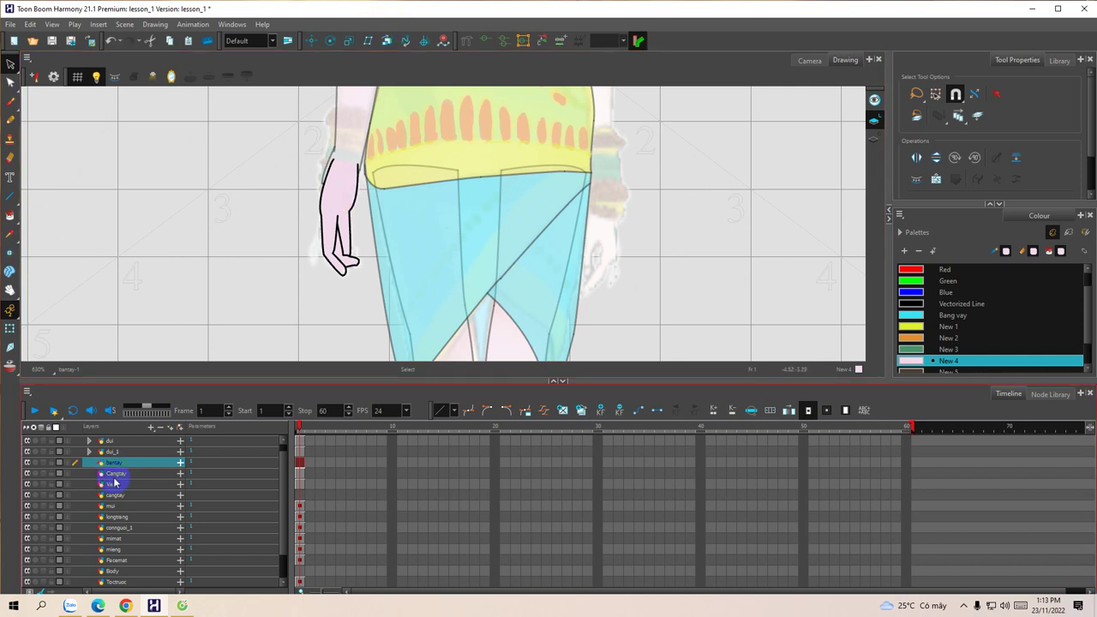
{"action": "left_click_drag", "start_coordinate": [121, 466], "coordinate": [122, 486]}
{"action": "left_click", "coordinate": [122, 463]}
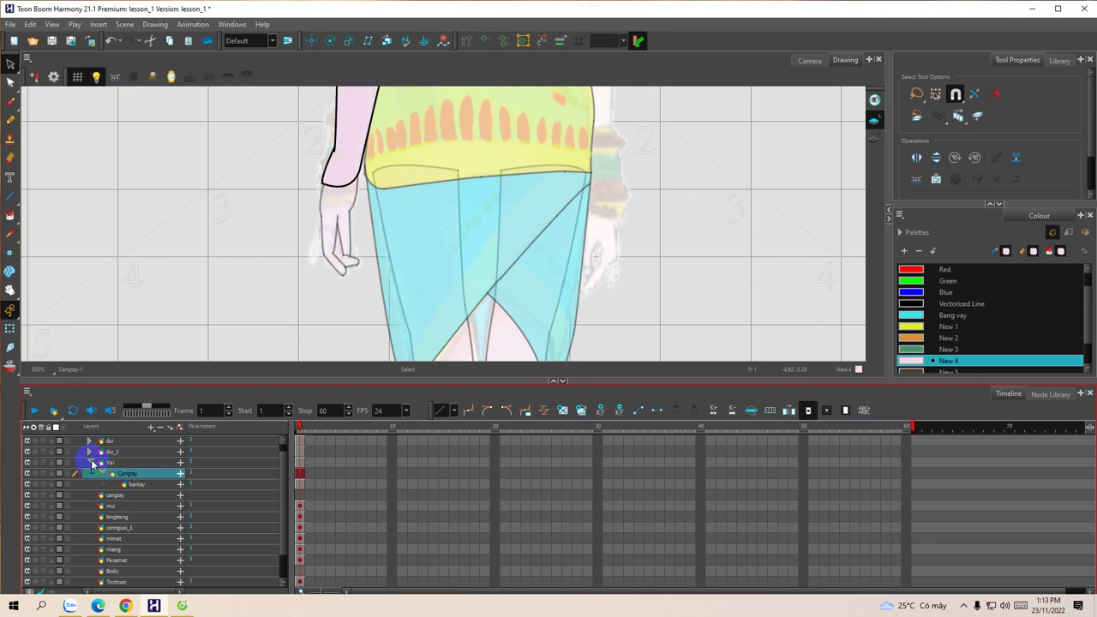
Step: Collapse the Vai hierarchy and duplicate it with its child layers
{"action": "left_click", "coordinate": [90, 463]}
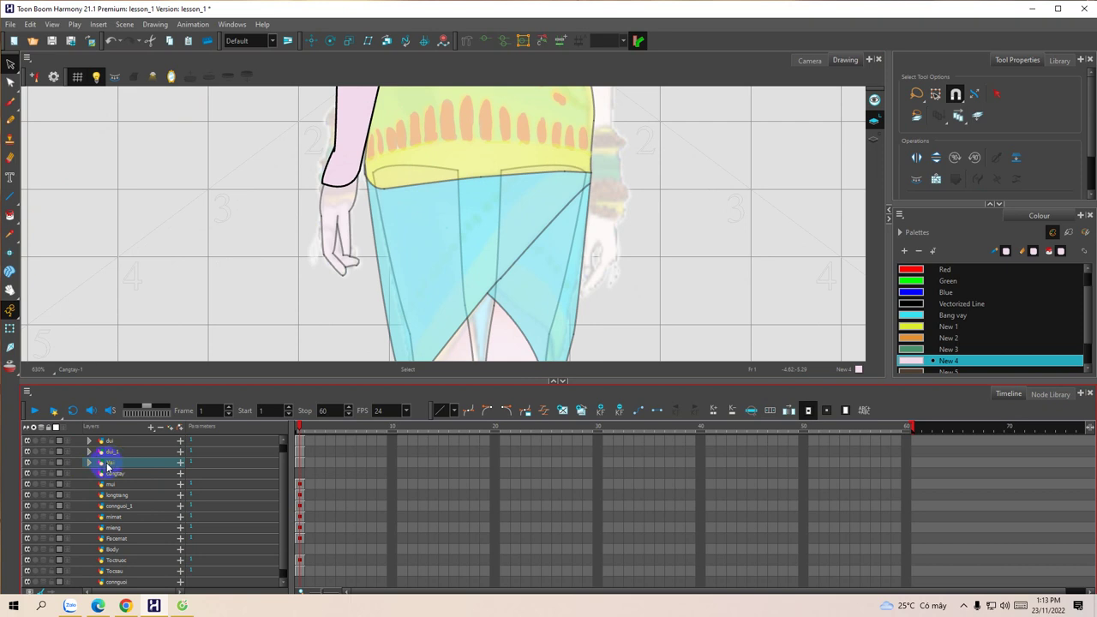
{"action": "right_click", "coordinate": [115, 464]}
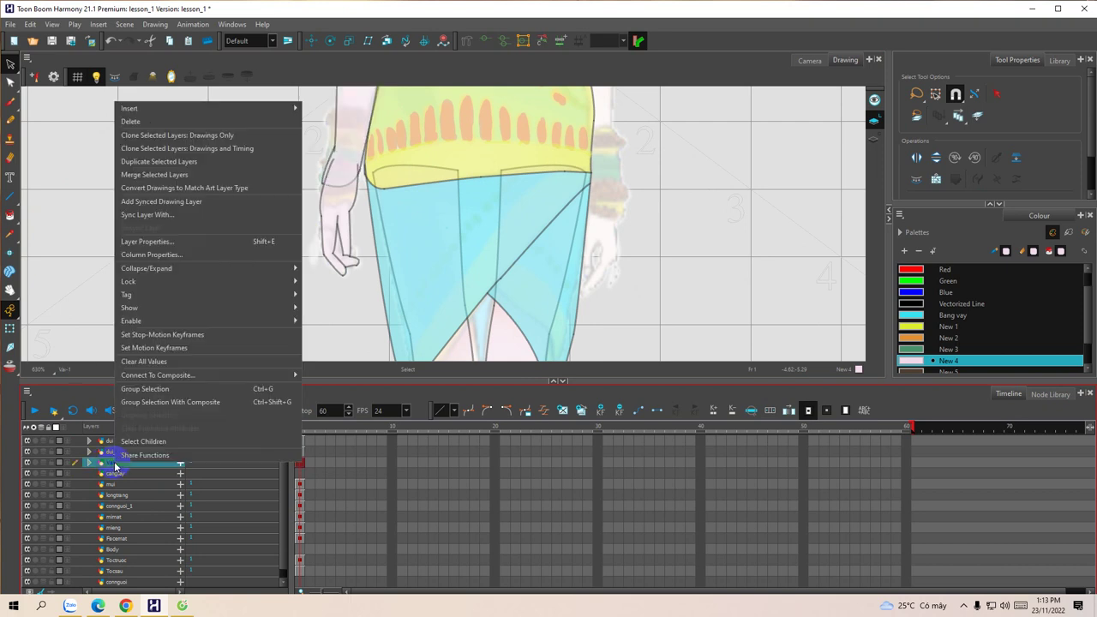
{"action": "left_click", "coordinate": [146, 162]}
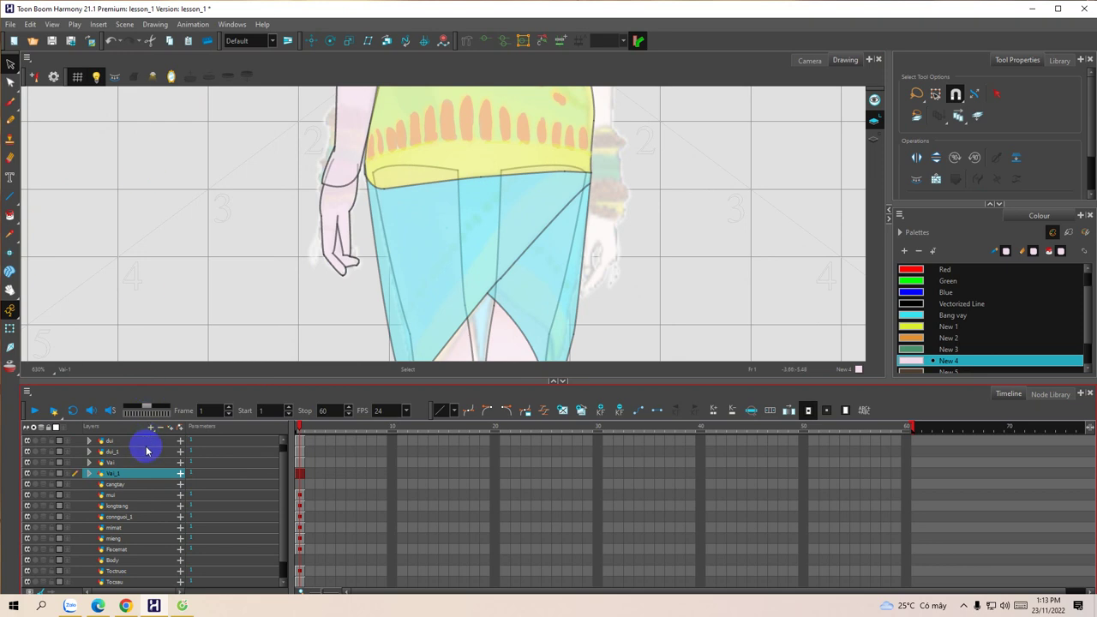
Step: Flip the duplicated upper arm on the Vai_1 layer horizontally onto the opposite side of the body
{"action": "left_click", "coordinate": [917, 159]}
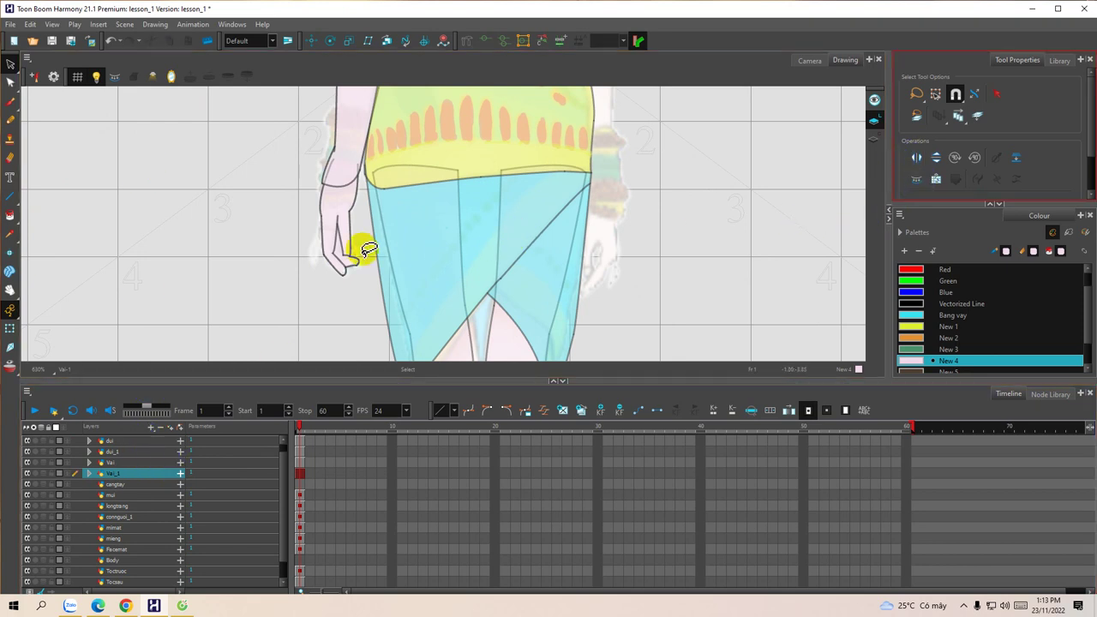
{"action": "scroll", "coordinate": [493, 239], "scroll_direction": "down", "scroll_amount": 1}
{"action": "scroll", "coordinate": [497, 236], "scroll_direction": "down", "scroll_amount": 1}
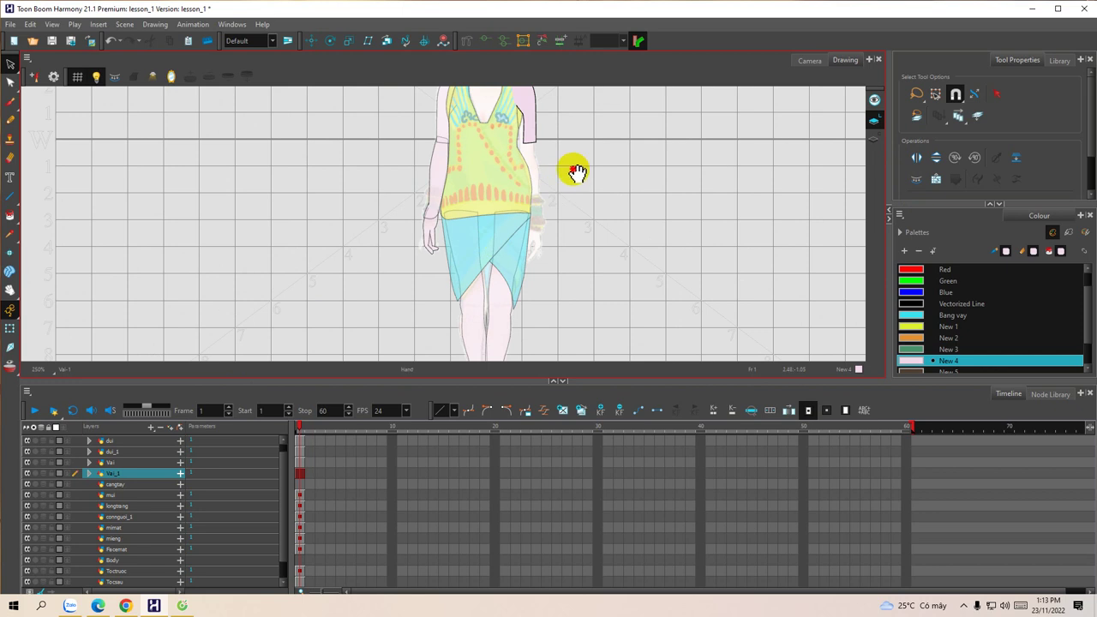
{"action": "scroll", "coordinate": [509, 214], "scroll_direction": "down", "scroll_amount": 3}
{"action": "scroll", "coordinate": [394, 223], "scroll_direction": "up", "scroll_amount": 2}
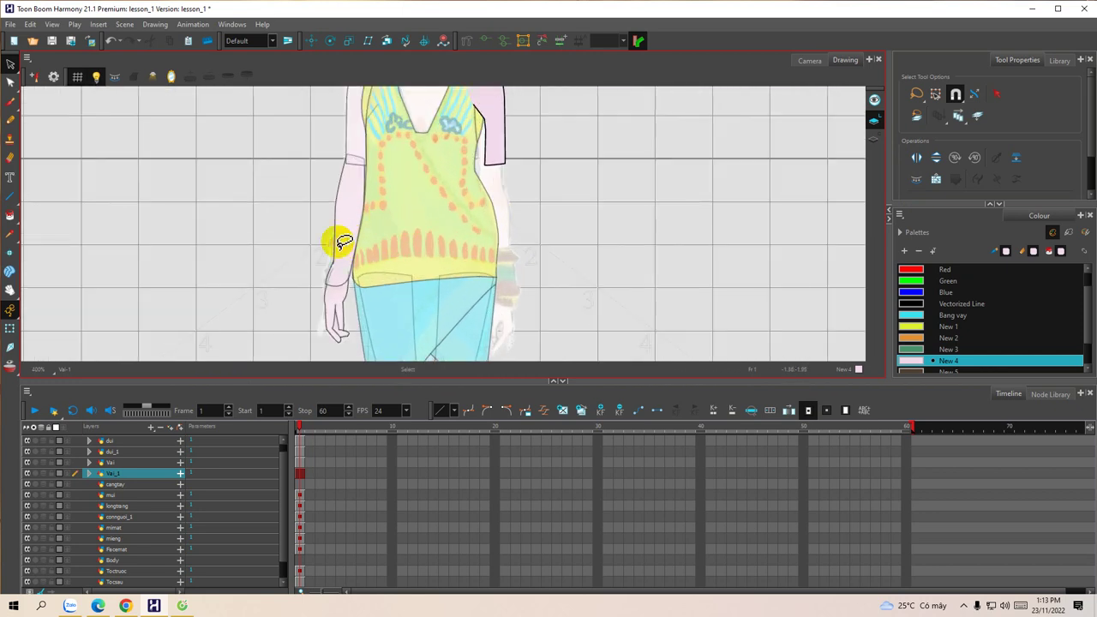
Step: Expand the Vai_1 hierarchy and flip the forearm on its Cangtay_1 layer horizontally
{"action": "left_click", "coordinate": [90, 474]}
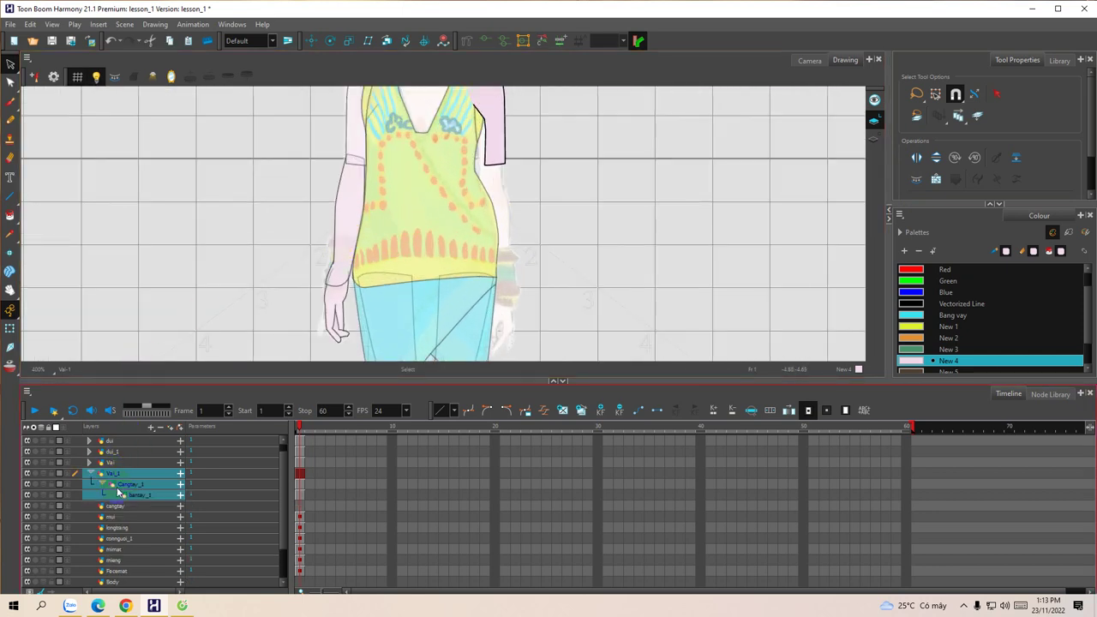
{"action": "left_click", "coordinate": [127, 486]}
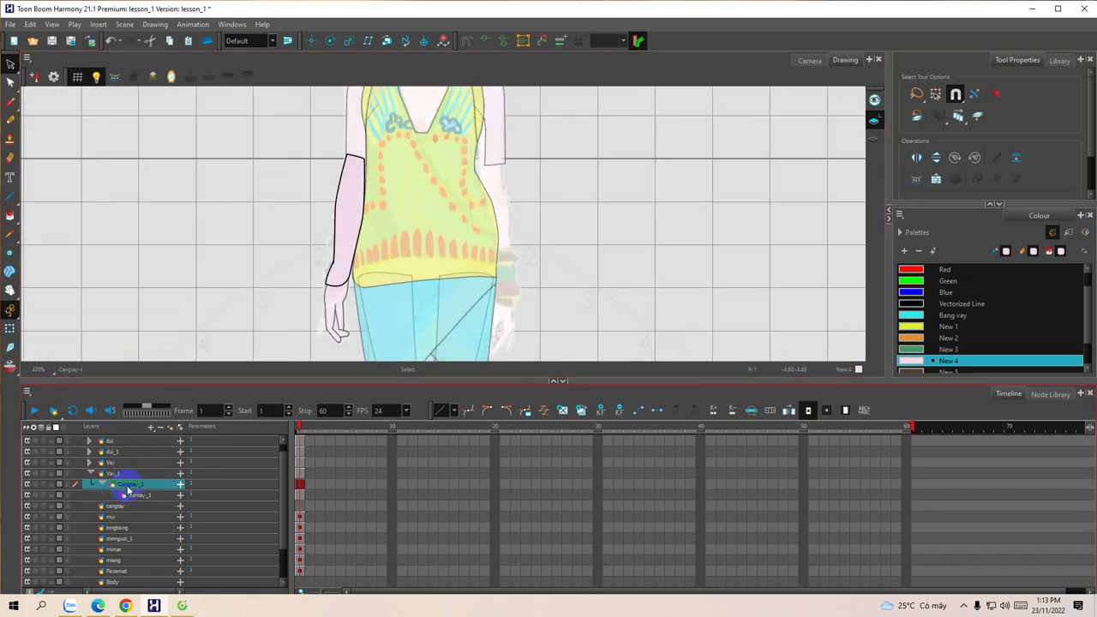
{"action": "left_click", "coordinate": [915, 159]}
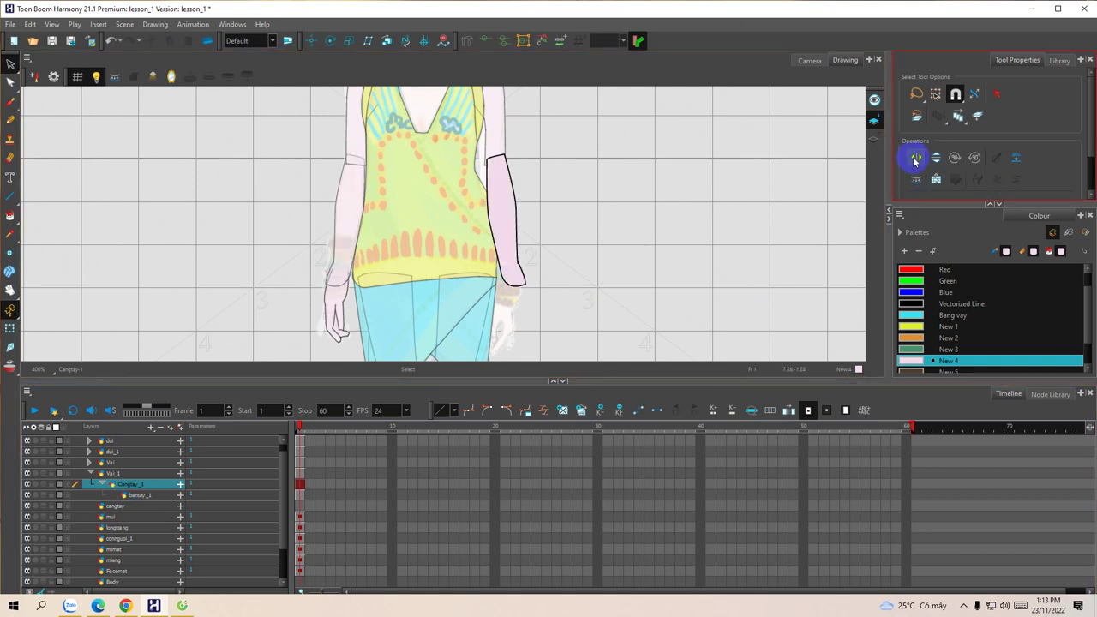
Step: Flip the duplicated hand on the bantay_1 layer horizontally onto the opposite side of the body
{"action": "left_click", "coordinate": [142, 497]}
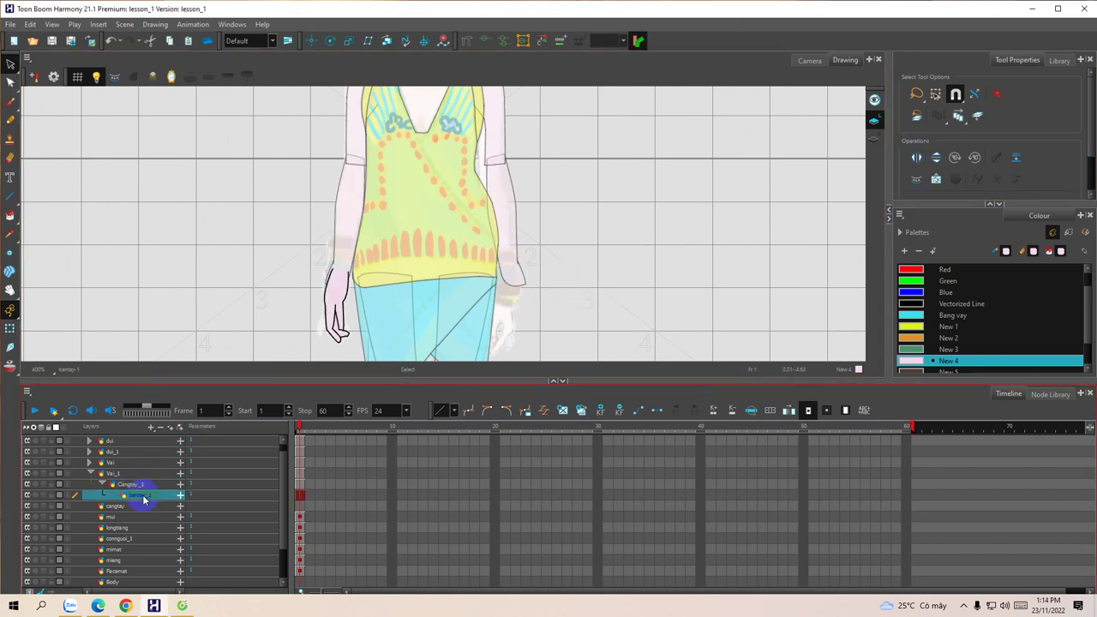
{"action": "left_click", "coordinate": [917, 158]}
{"action": "key", "text": "space"}
{"action": "left_click_drag", "start_coordinate": [609, 223], "coordinate": [634, 286]}
{"action": "mouse_move", "coordinate": [612, 244]}
{"action": "left_mouse_down"}
{"action": "mouse_move", "coordinate": [627, 339]}
{"action": "mouse_move", "coordinate": [614, 203]}
{"action": "mouse_move", "coordinate": [597, 211]}
{"action": "left_mouse_up"}
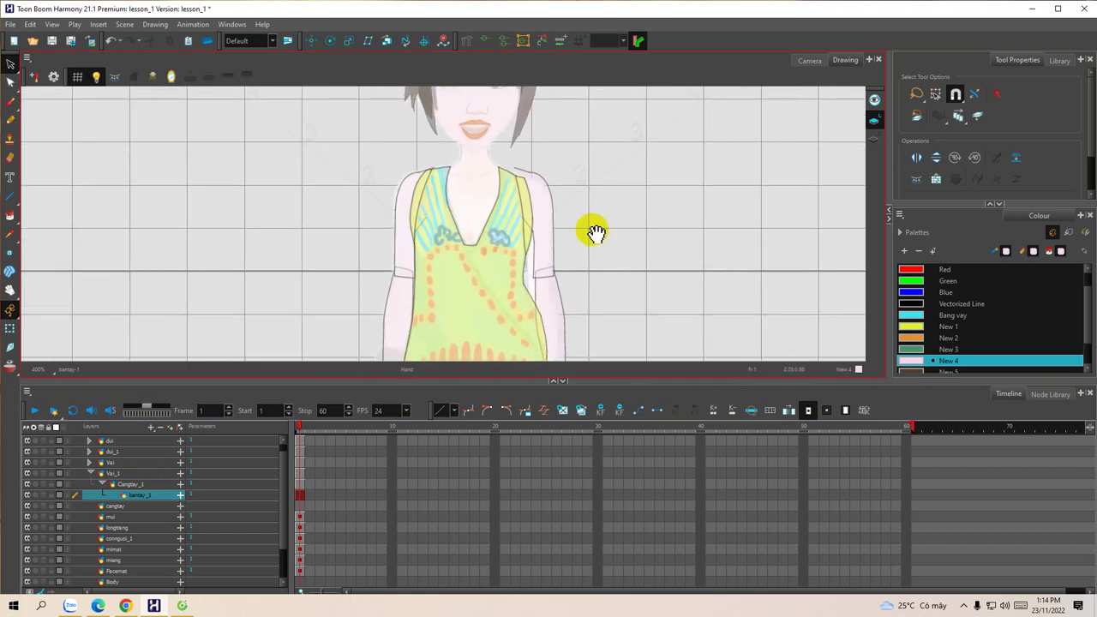
Step: Shift the mirrored upper arm on the Vai_1 layer slightly inward toward the torso
{"action": "scroll", "coordinate": [593, 231], "scroll_direction": "up", "scroll_amount": 1}
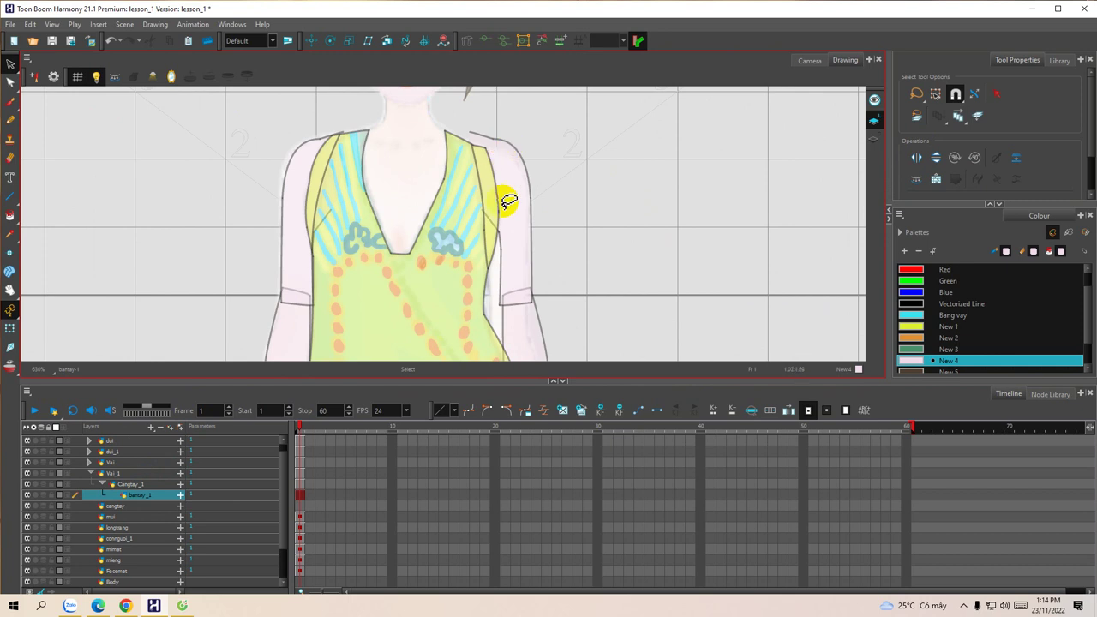
{"action": "left_click", "coordinate": [121, 485]}
{"action": "left_click", "coordinate": [118, 473]}
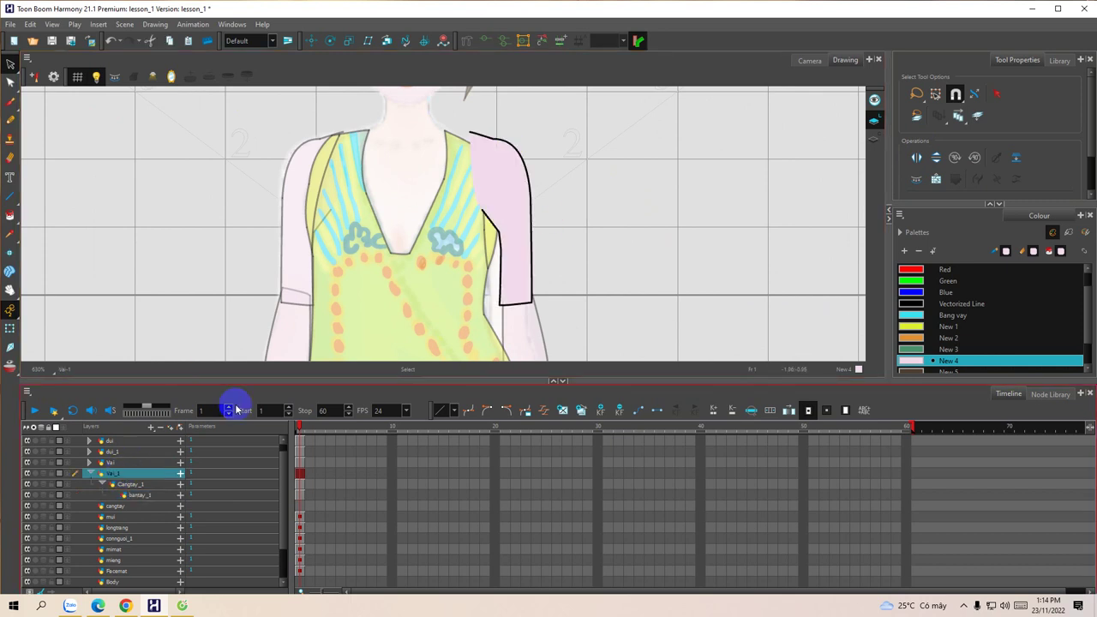
{"action": "left_click", "coordinate": [501, 210]}
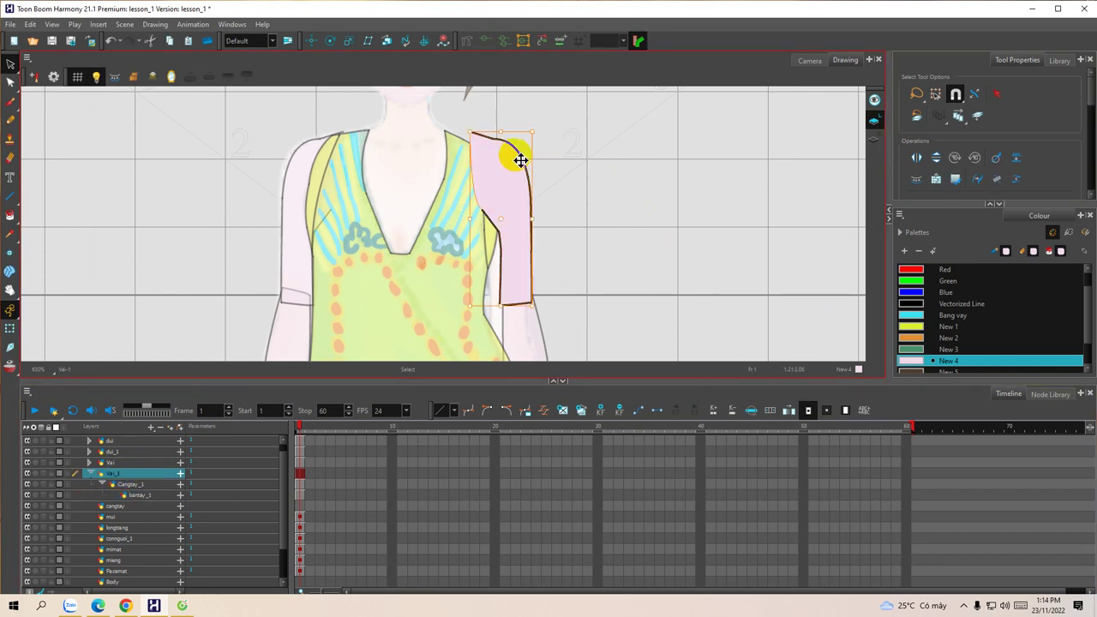
{"action": "left_click_drag", "start_coordinate": [510, 162], "coordinate": [501, 163]}
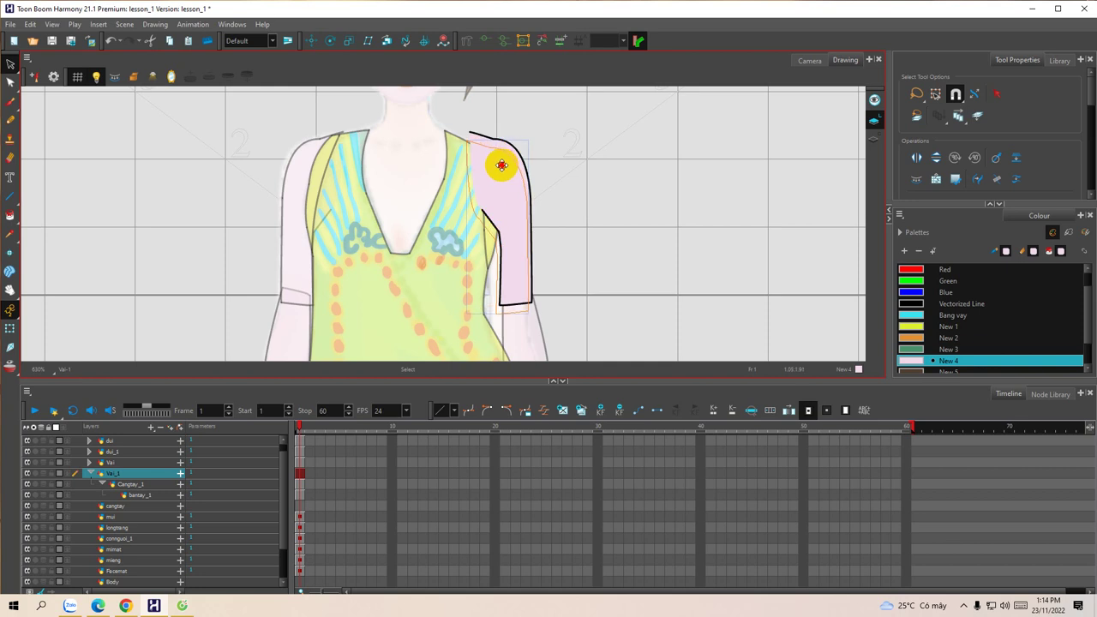
Step: Shift the mirrored forearm on the Cangtay_1 layer slightly toward the body, and collapse the Vai_1 hierarchy
{"action": "scroll", "coordinate": [583, 211], "scroll_direction": "down", "scroll_amount": 5}
{"action": "left_click", "coordinate": [180, 474]}
{"action": "left_click", "coordinate": [134, 485]}
{"action": "left_click", "coordinate": [534, 283]}
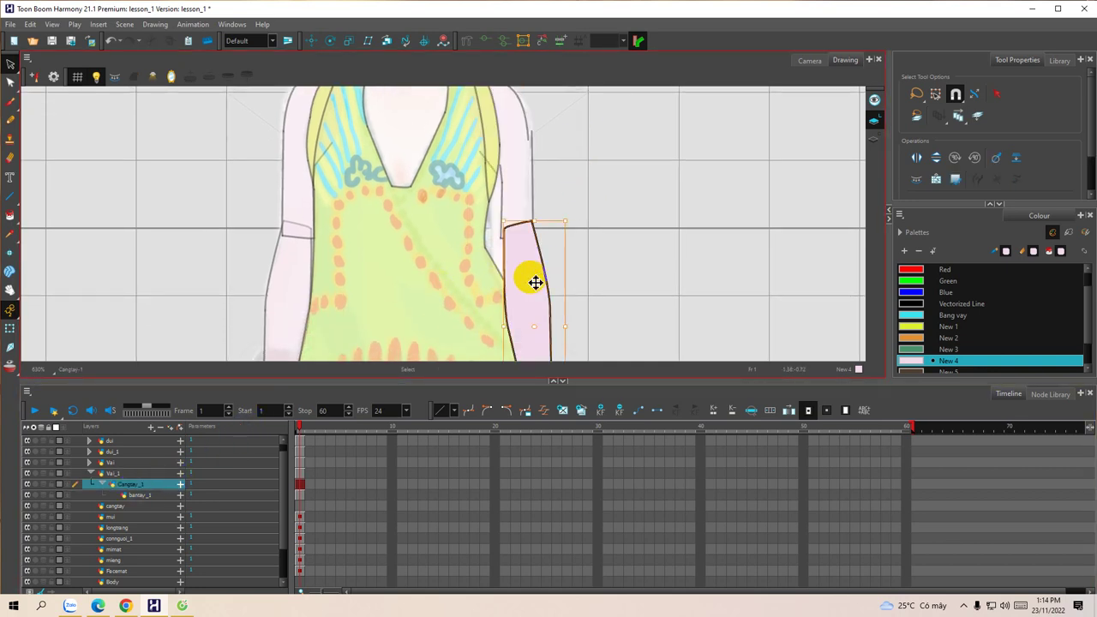
{"action": "left_click_drag", "start_coordinate": [526, 259], "coordinate": [519, 257]}
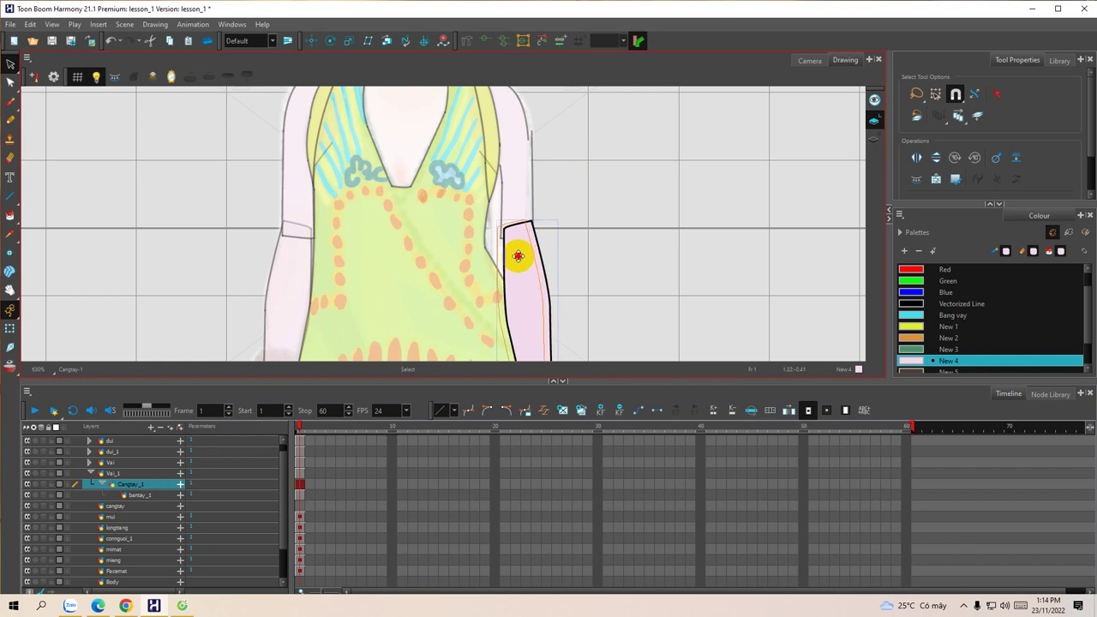
{"action": "key", "text": "space"}
{"action": "left_click_drag", "start_coordinate": [472, 314], "coordinate": [468, 140]}
{"action": "scroll", "coordinate": [469, 140], "scroll_direction": "down", "scroll_amount": 6}
{"action": "scroll", "coordinate": [499, 110], "scroll_direction": "down", "scroll_amount": 2}
{"action": "scroll", "coordinate": [511, 206], "scroll_direction": "up", "scroll_amount": 5}
{"action": "scroll", "coordinate": [502, 189], "scroll_direction": "up", "scroll_amount": 2}
{"action": "left_click", "coordinate": [90, 473]}
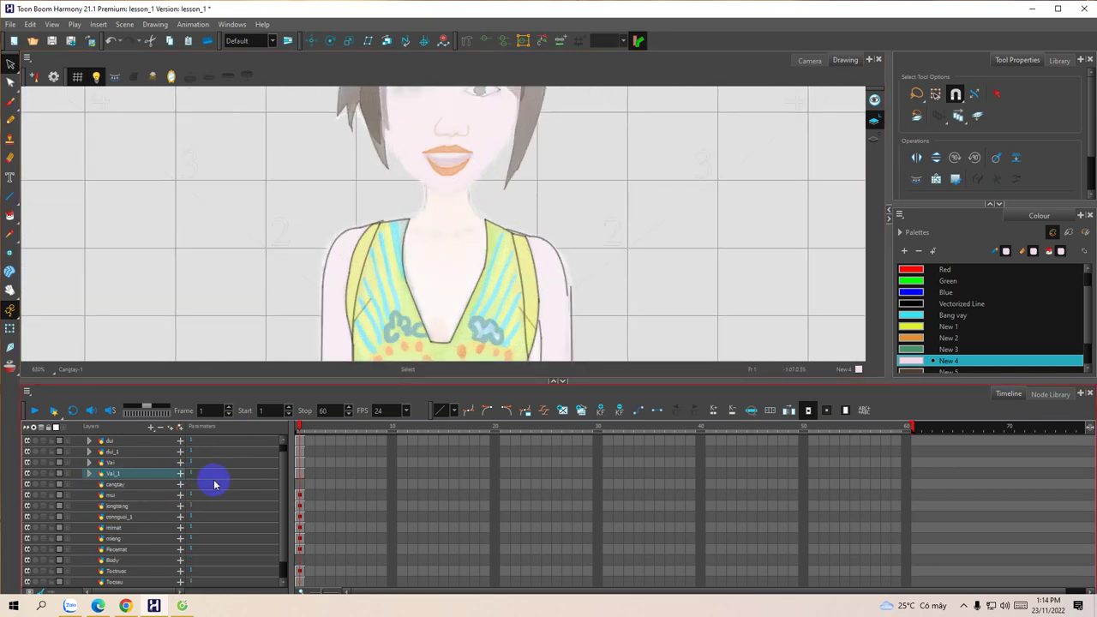
Step: Parent the connguoi_1 pupil layer to longtrang and longtrang to mimat to build the eye hierarchy
{"action": "left_click_drag", "start_coordinate": [283, 485], "coordinate": [284, 519]}
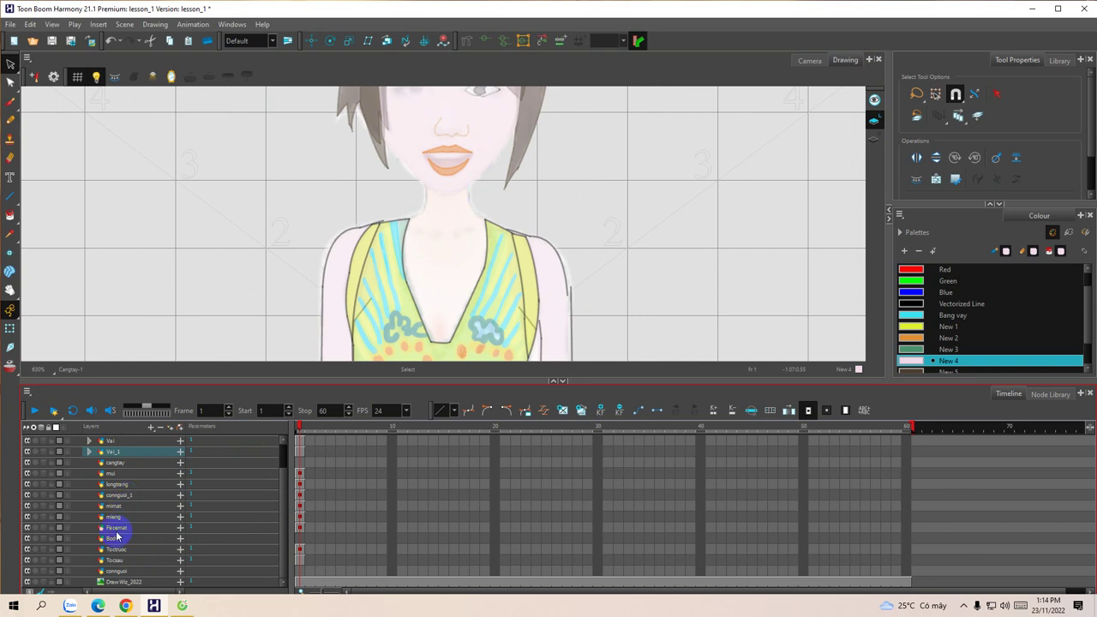
{"action": "scroll", "coordinate": [127, 506], "scroll_direction": "up", "scroll_amount": 3}
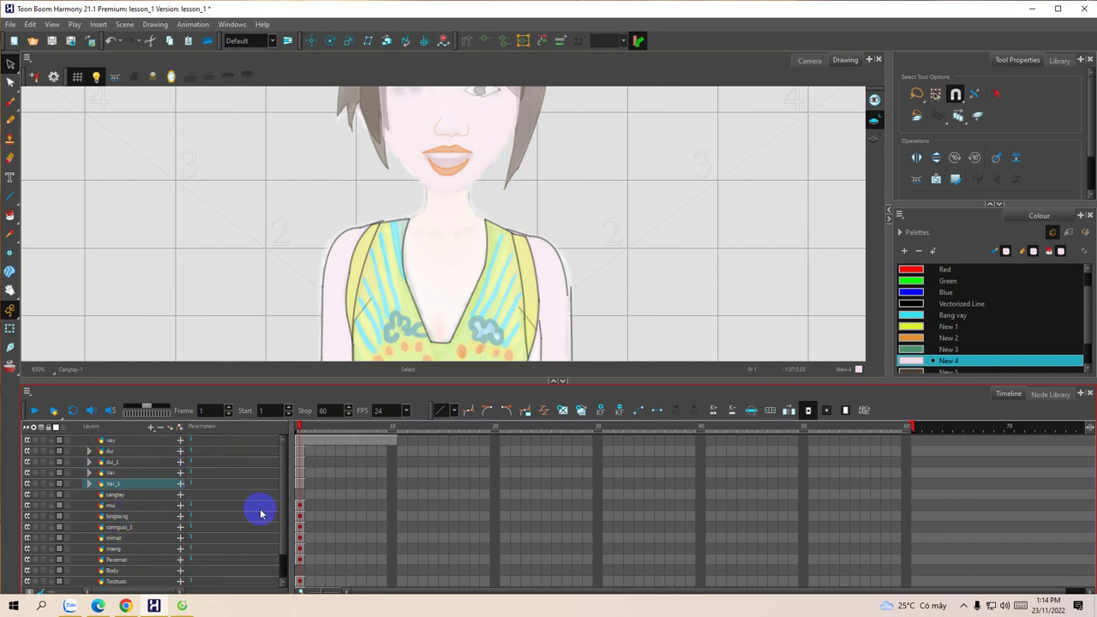
{"action": "left_click_drag", "start_coordinate": [284, 495], "coordinate": [283, 519]}
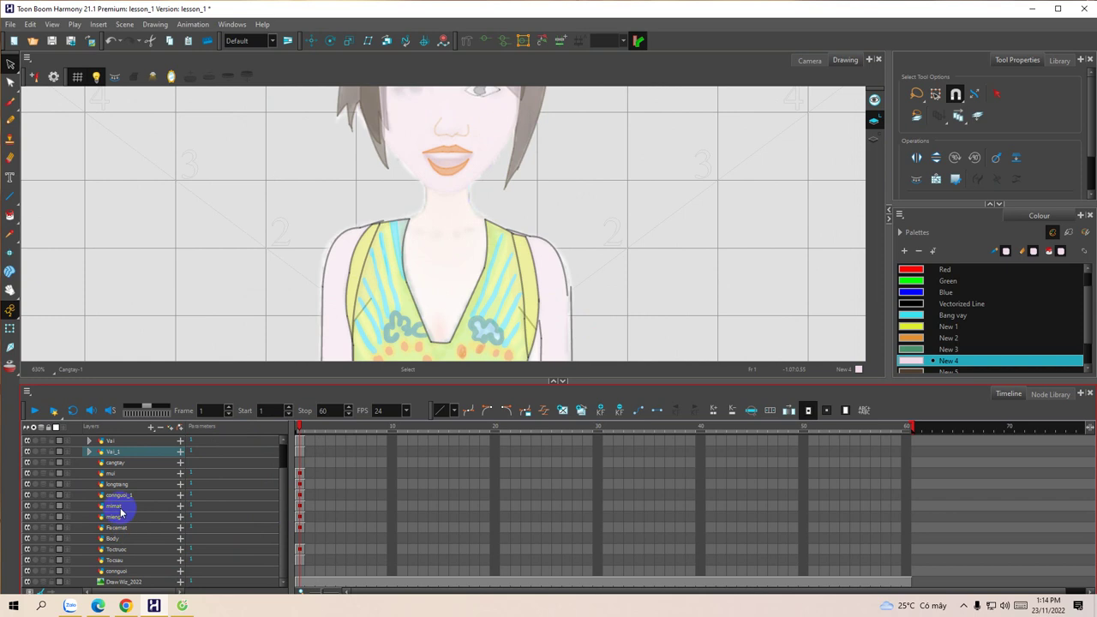
{"action": "left_click", "coordinate": [120, 508]}
{"action": "left_click", "coordinate": [120, 496]}
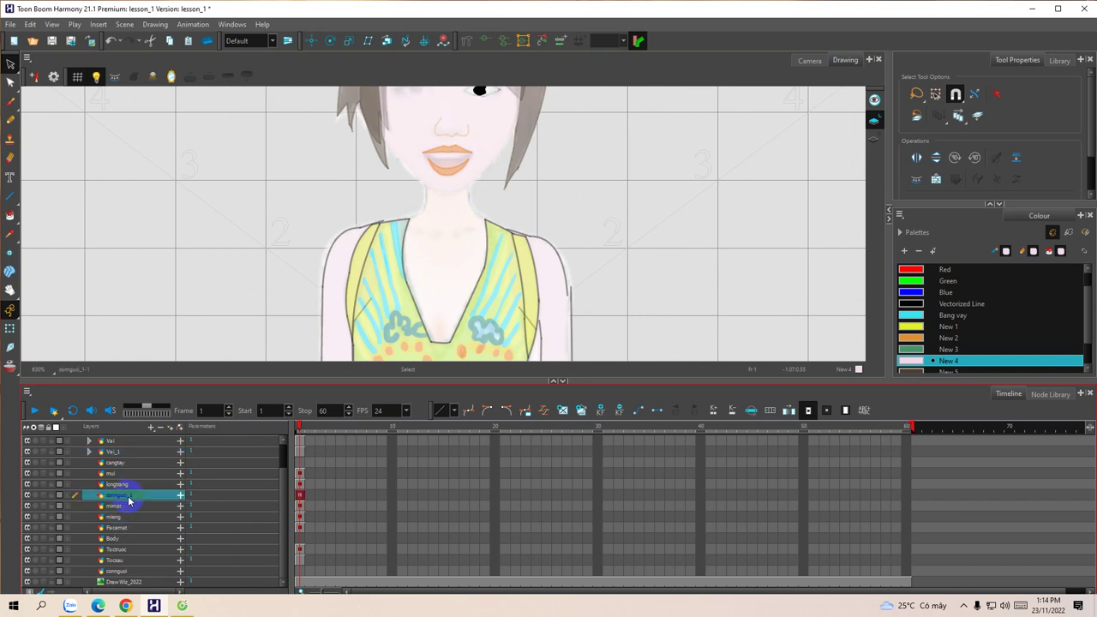
{"action": "left_click", "coordinate": [123, 486]}
{"action": "left_click", "coordinate": [117, 507]}
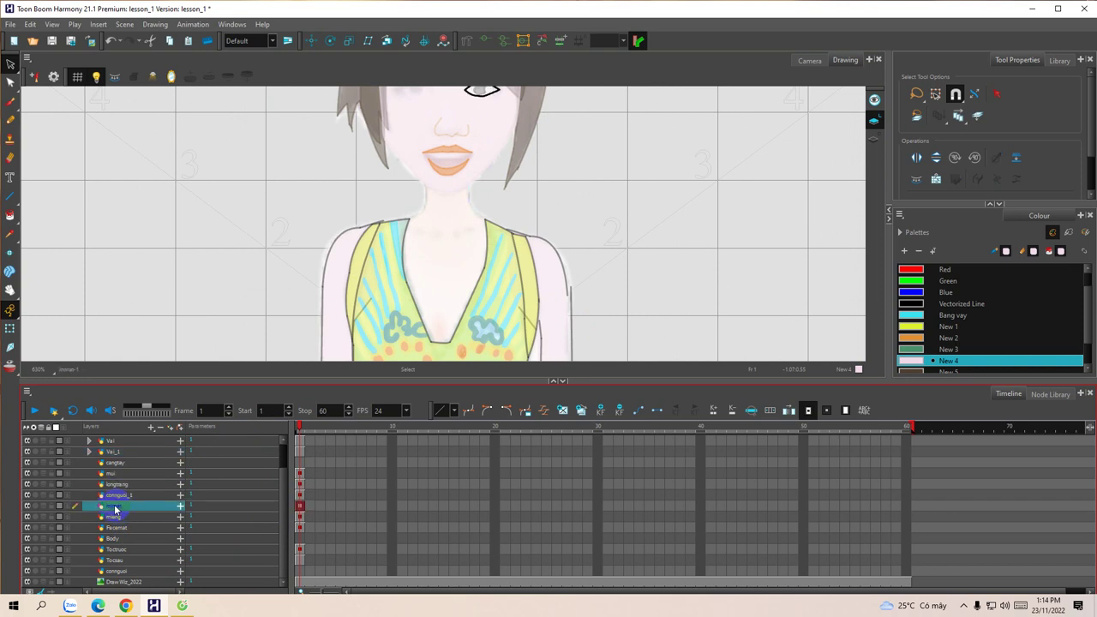
{"action": "left_click", "coordinate": [123, 485]}
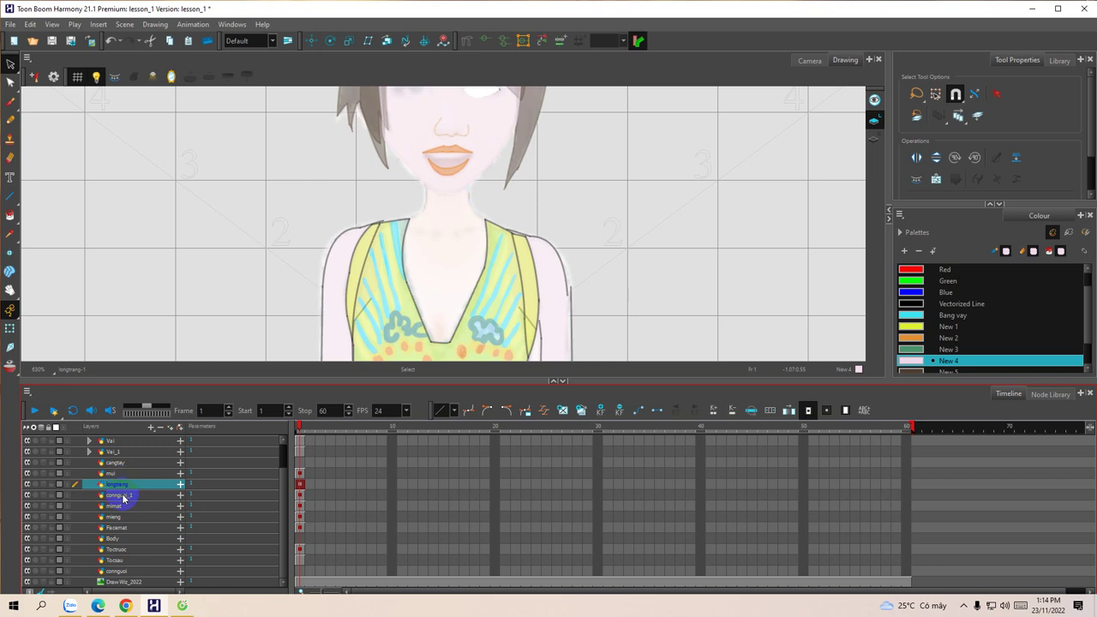
{"action": "left_click", "coordinate": [123, 497]}
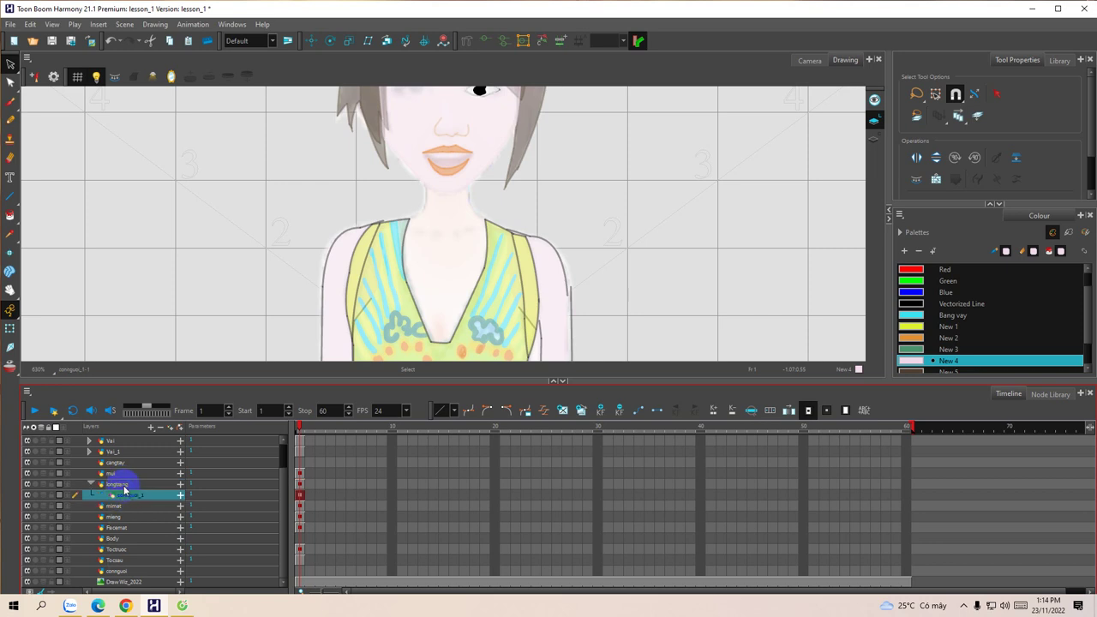
{"action": "left_click", "coordinate": [118, 485]}
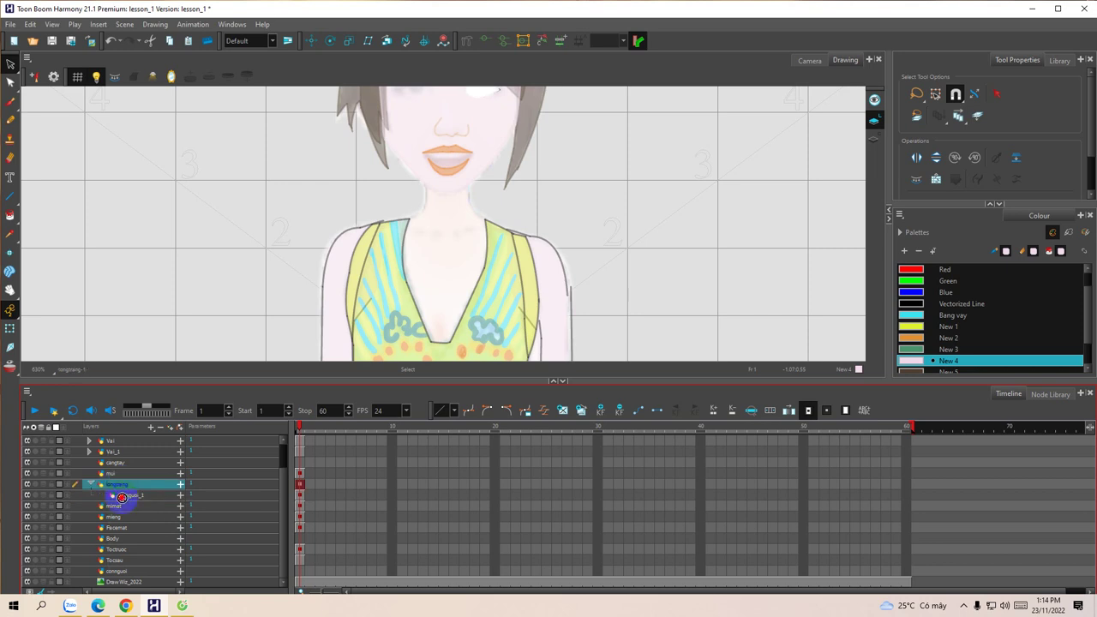
{"action": "left_click_drag", "start_coordinate": [122, 508], "coordinate": [122, 508]}
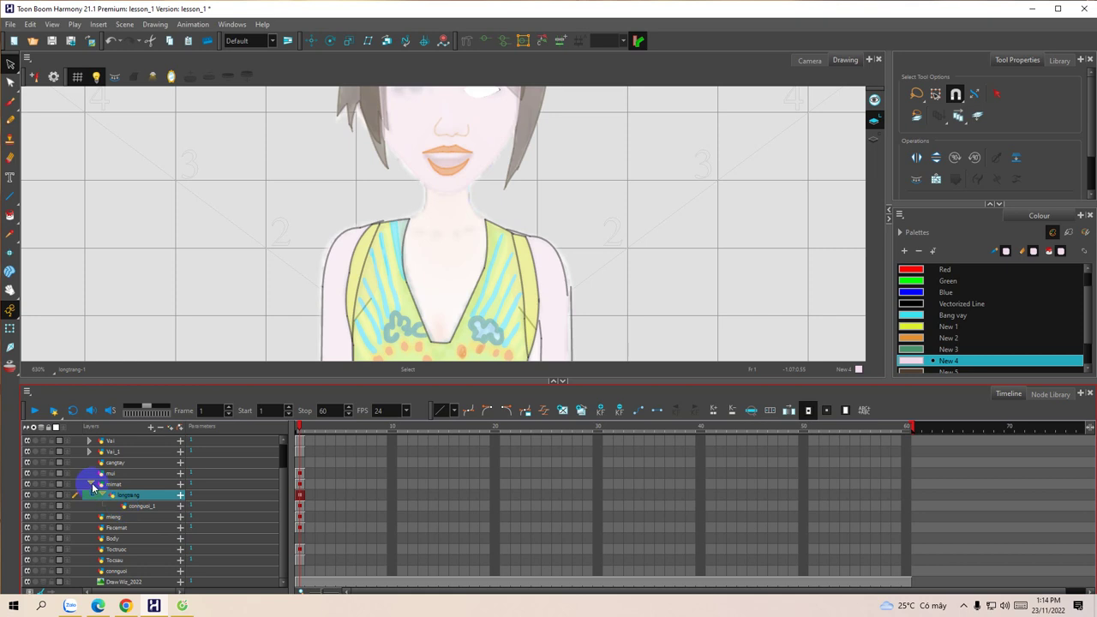
Step: Collapse the mimat hierarchy and duplicate it with its child layers
{"action": "left_click", "coordinate": [91, 484]}
{"action": "left_click", "coordinate": [114, 508]}
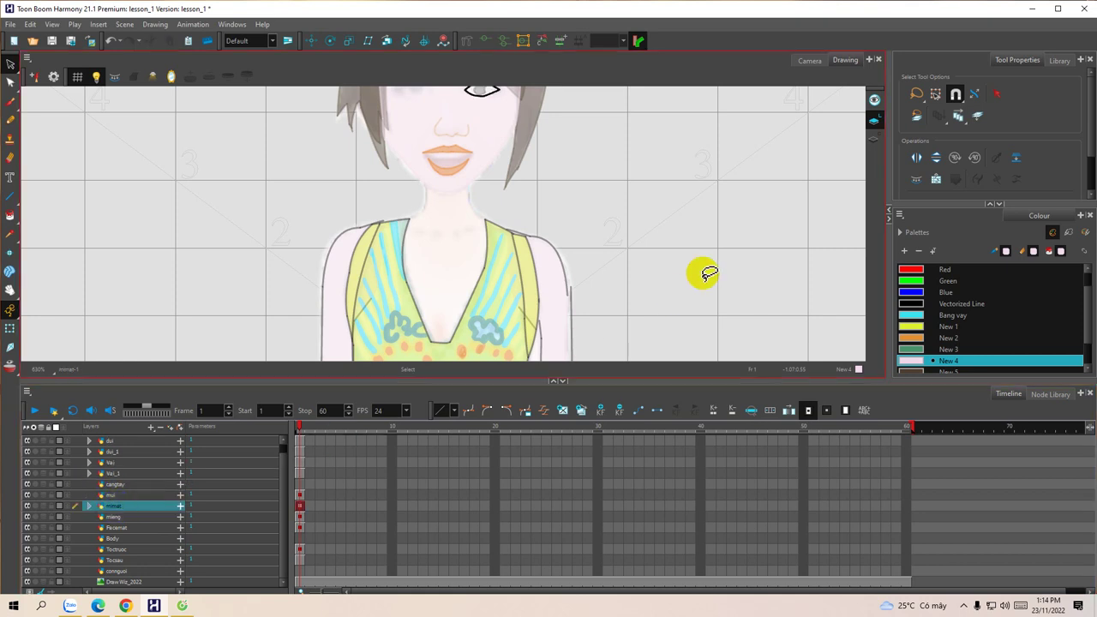
{"action": "right_click", "coordinate": [116, 511]}
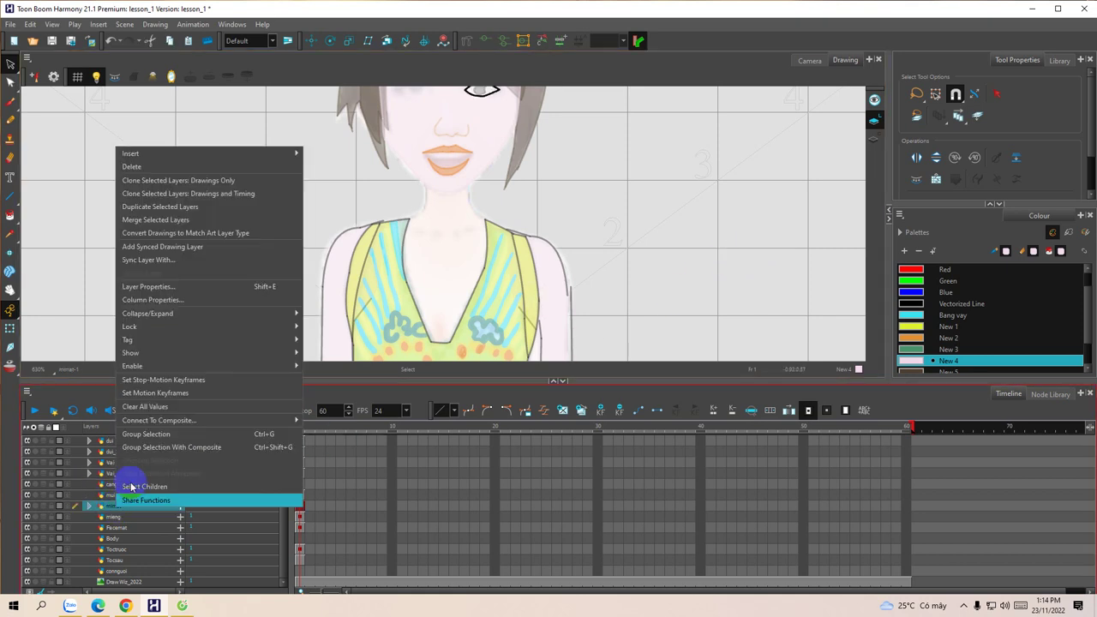
{"action": "left_click", "coordinate": [143, 207]}
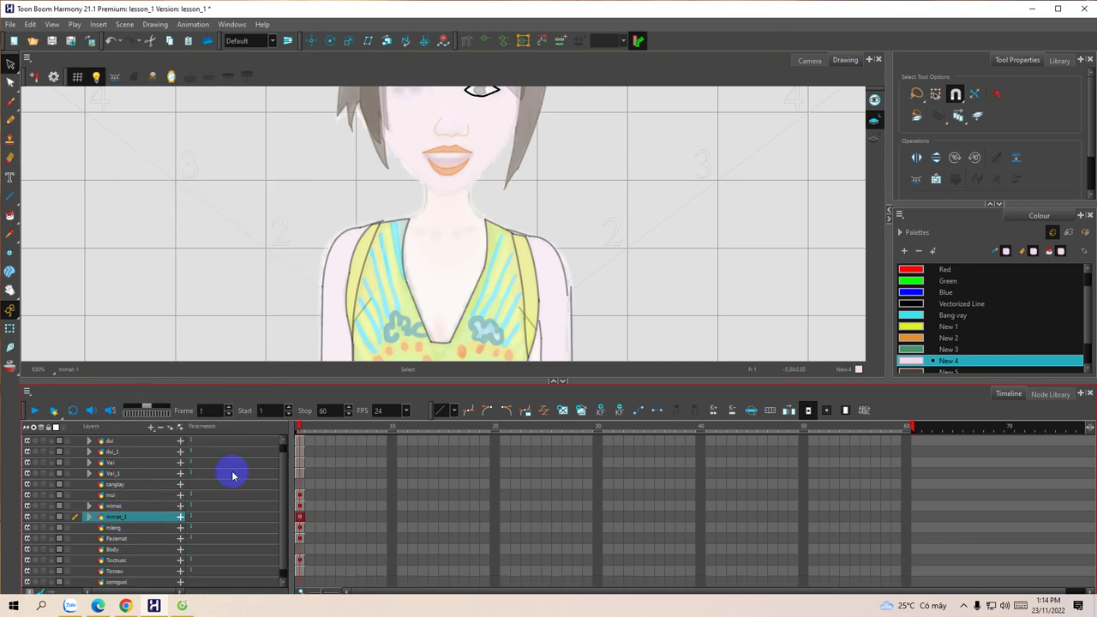
Step: Flip the duplicated eye outline on mimat_1 and the eye white on longtrang_1 horizontally onto the other side of the face
{"action": "left_click", "coordinate": [914, 157]}
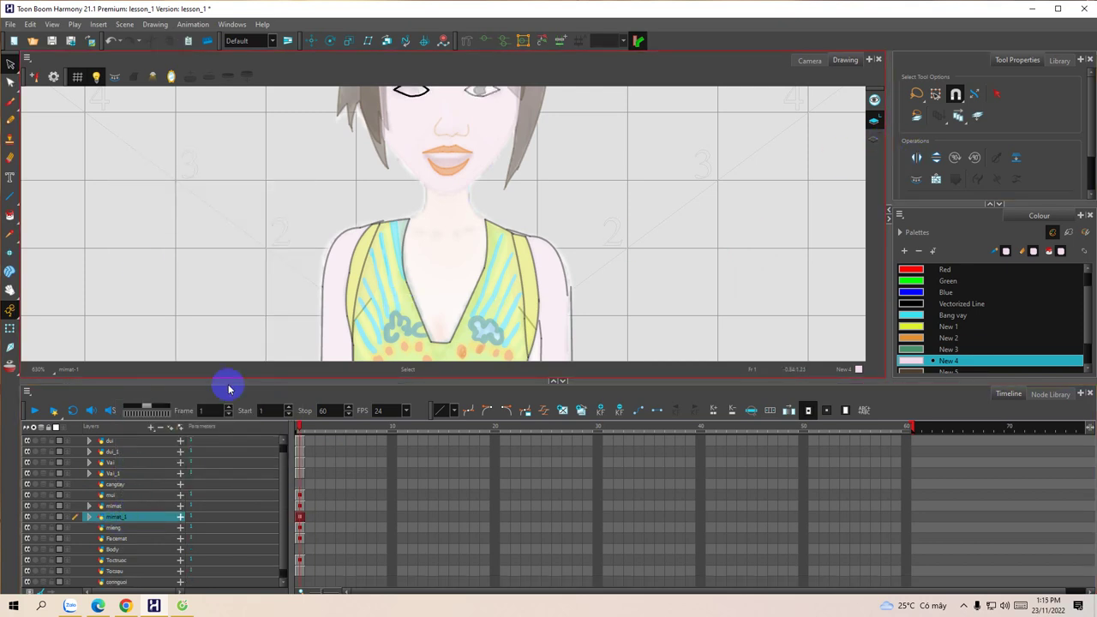
{"action": "left_click", "coordinate": [90, 517]}
{"action": "left_click", "coordinate": [126, 529]}
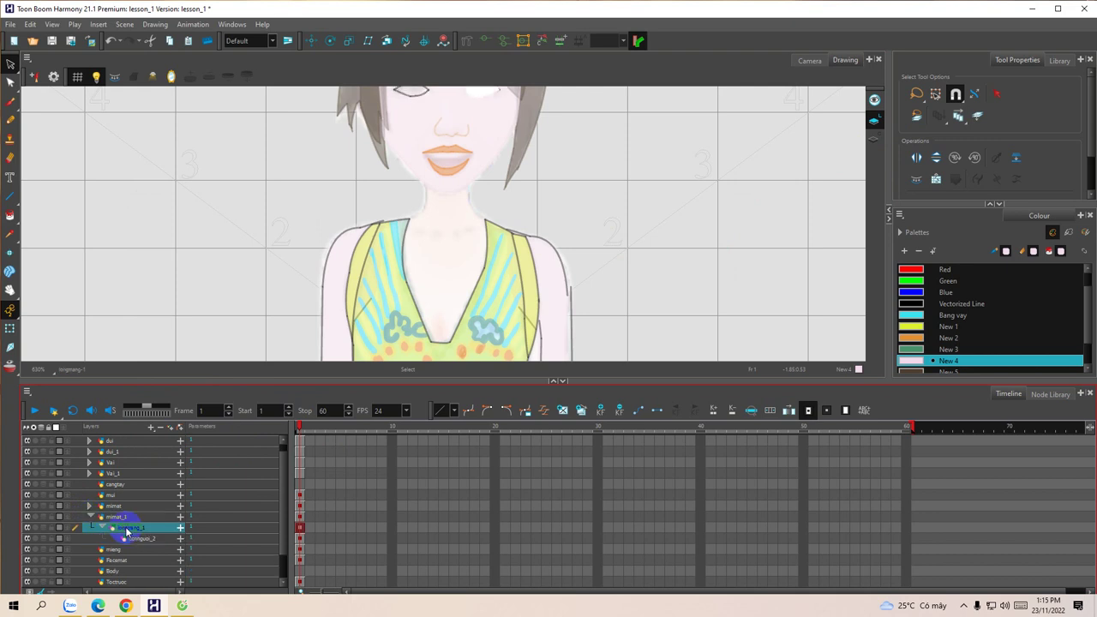
{"action": "left_click", "coordinate": [915, 159]}
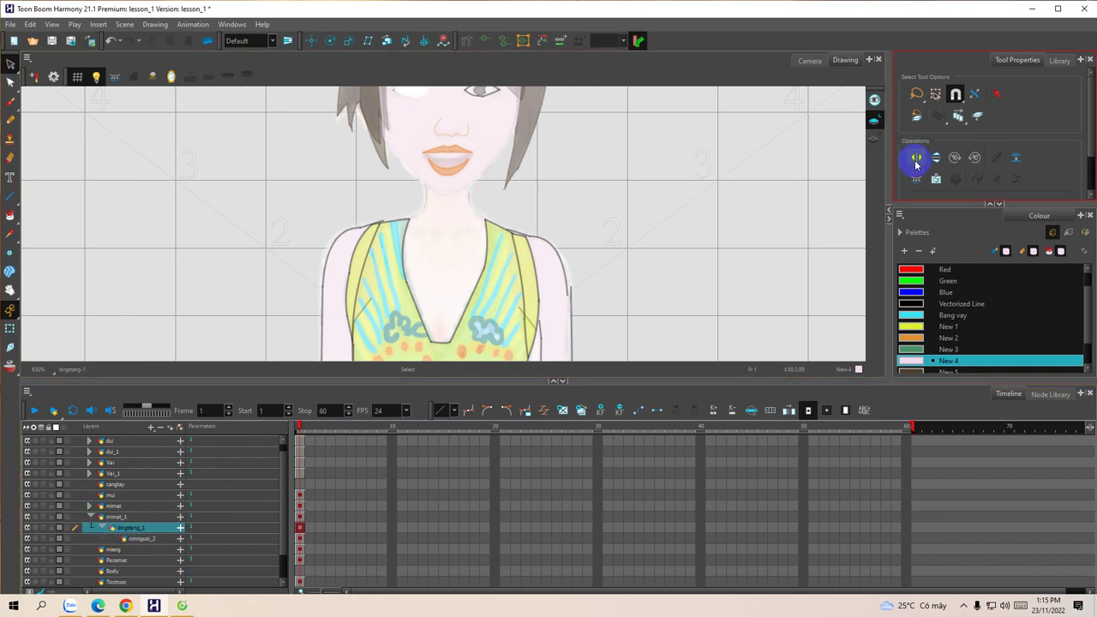
Step: Flip the duplicated pupil on the connguoi_2 layer horizontally into the mirrored eye, and collapse the mimat_1 hierarchy
{"action": "left_click", "coordinate": [90, 526]}
{"action": "left_click", "coordinate": [124, 533]}
{"action": "left_click", "coordinate": [140, 540]}
{"action": "left_click", "coordinate": [915, 160]}
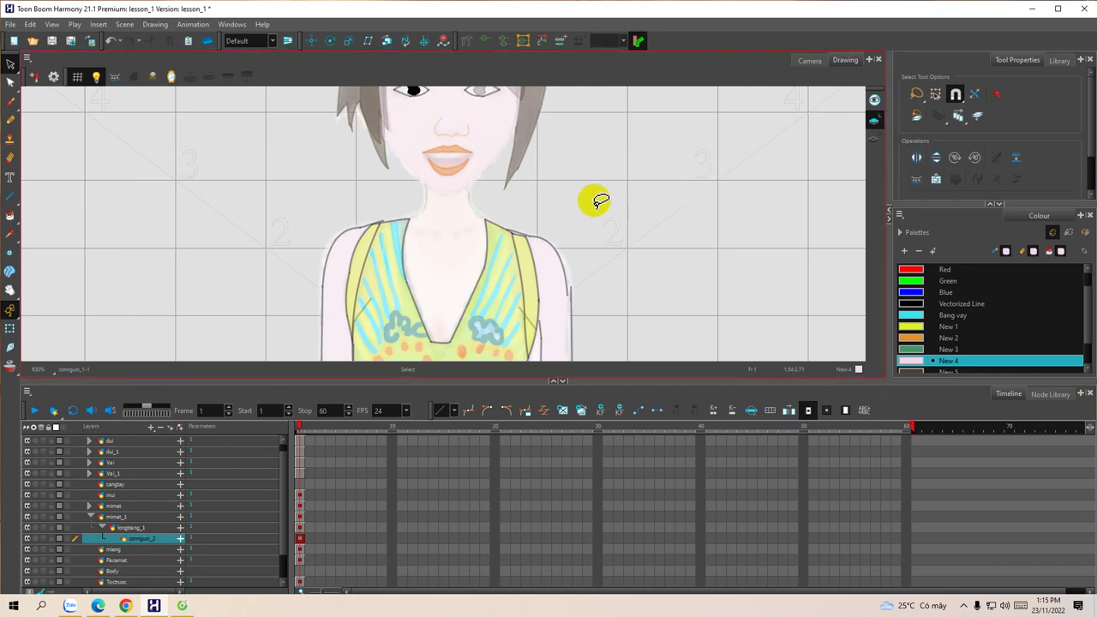
{"action": "scroll", "coordinate": [591, 197], "scroll_direction": "up", "scroll_amount": 4}
{"action": "left_click_drag", "start_coordinate": [568, 182], "coordinate": [519, 213]}
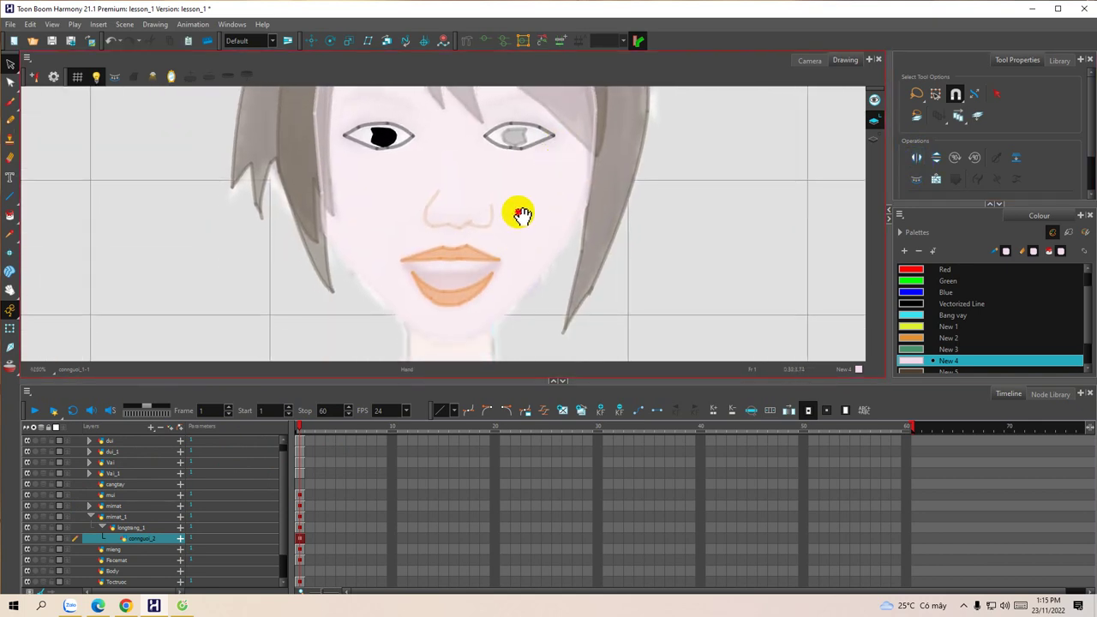
{"action": "left_click", "coordinate": [94, 519]}
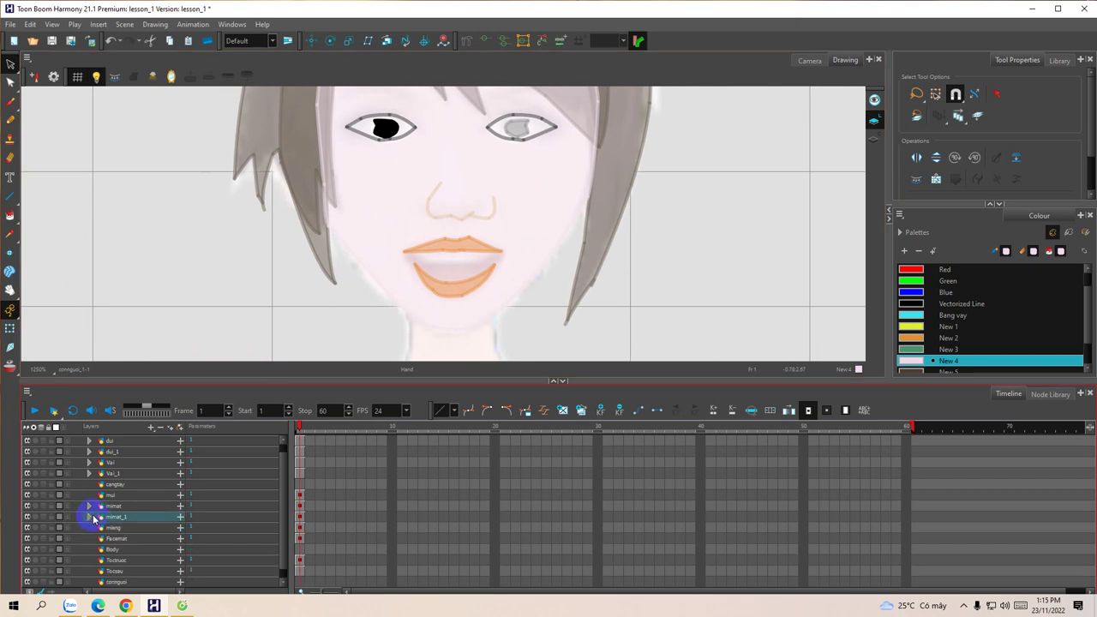
Step: Rename the empty cangtay layer below Vai_1 as long_may
{"action": "scroll", "coordinate": [129, 514], "scroll_direction": "down", "scroll_amount": 1}
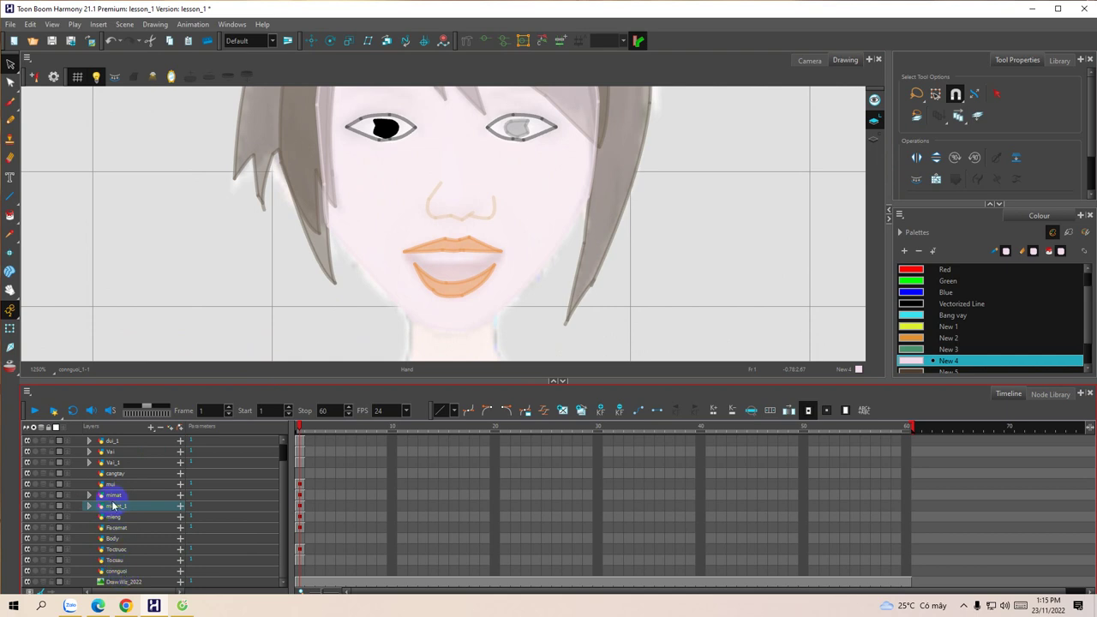
{"action": "scroll", "coordinate": [114, 505], "scroll_direction": "up", "scroll_amount": 2}
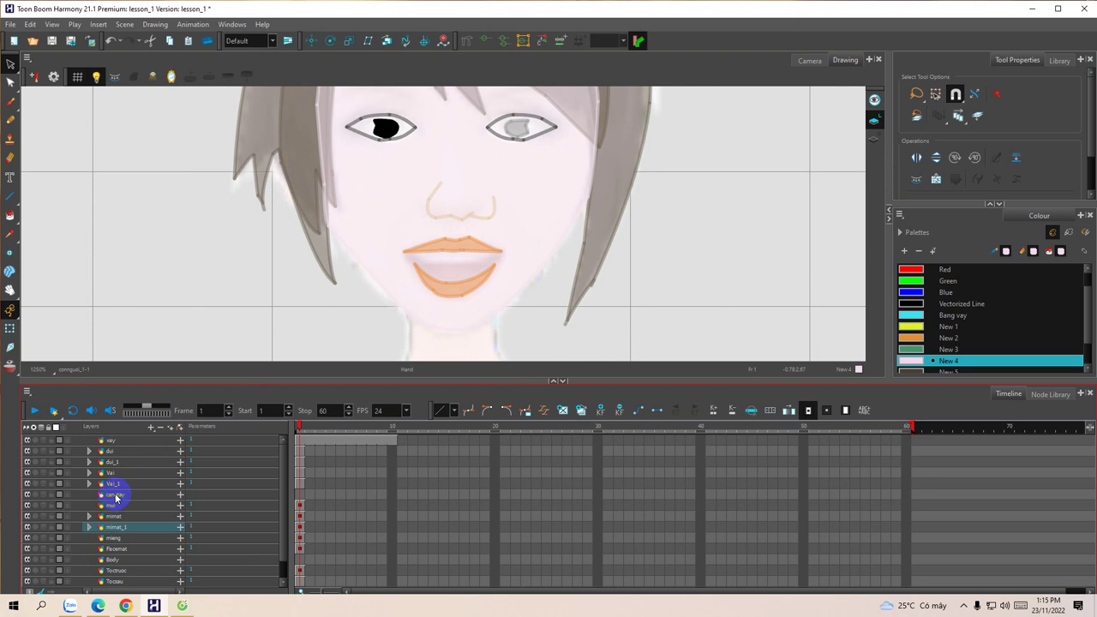
{"action": "left_click", "coordinate": [116, 495]}
{"action": "double_click", "coordinate": [121, 497]}
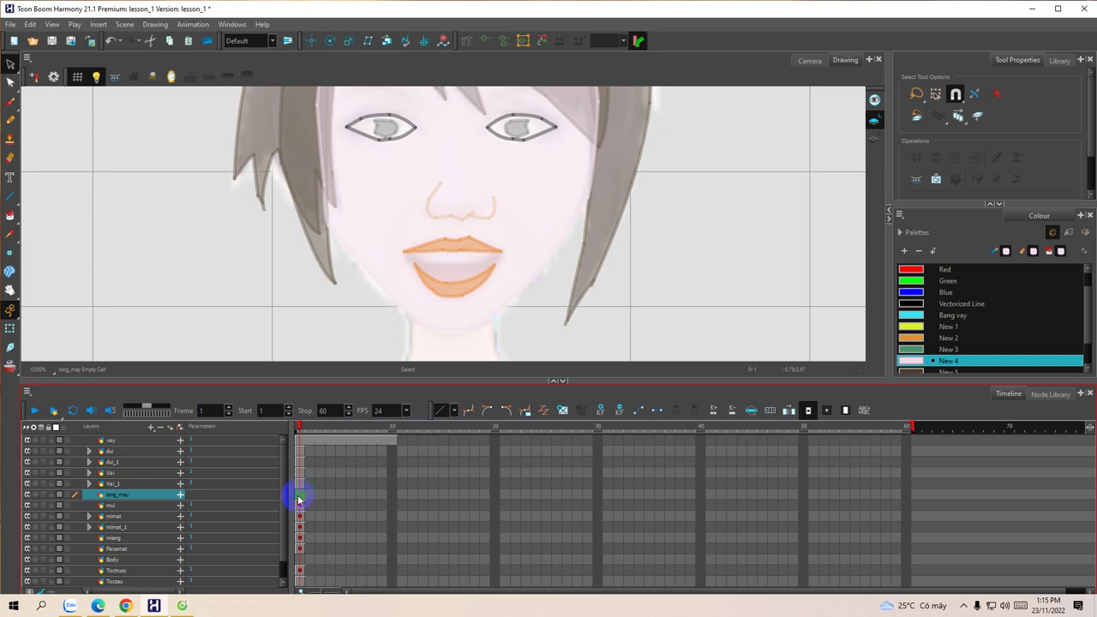
Step: Draw a closed, curved eyebrow outline above the mirrored eye on long_may with the Line tool in the Vectorized Line colour, and save the scene
{"action": "left_click_drag", "start_coordinate": [403, 200], "coordinate": [393, 286]}
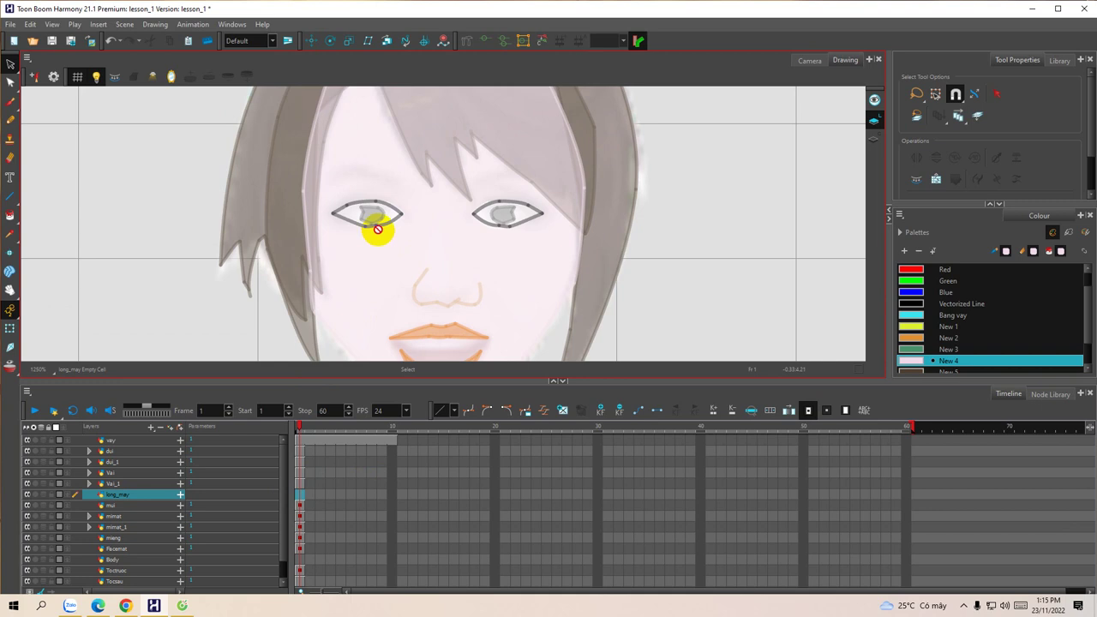
{"action": "key", "text": "alt+backslash"}
{"action": "mouse_move", "coordinate": [371, 181]}
{"action": "left_mouse_down"}
{"action": "mouse_move", "coordinate": [394, 212]}
{"action": "mouse_move", "coordinate": [396, 193]}
{"action": "left_mouse_up"}
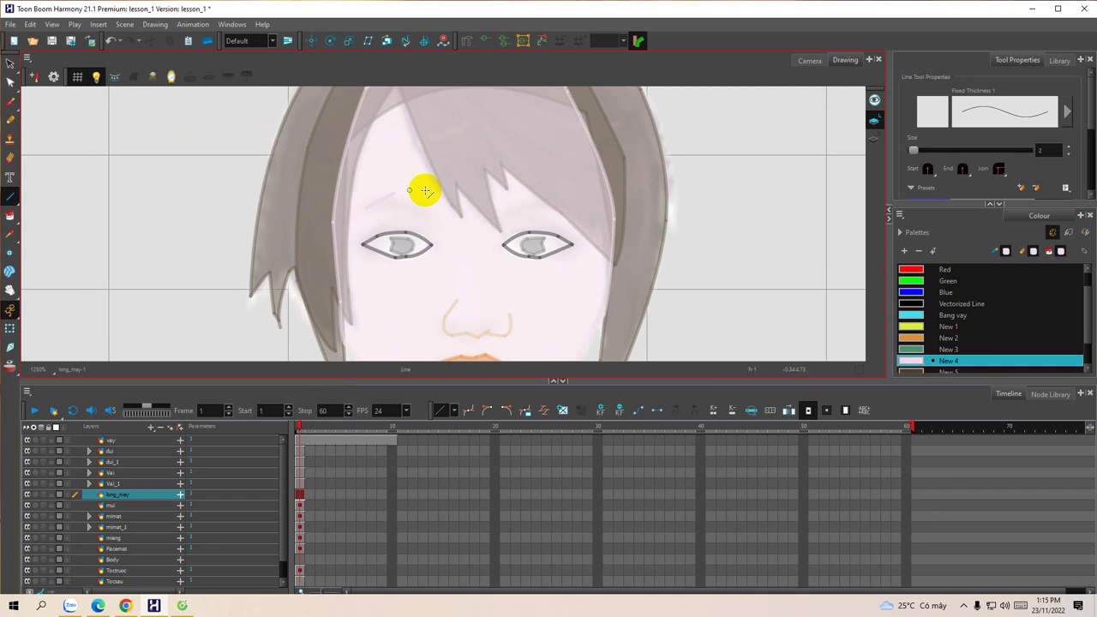
{"action": "left_click", "coordinate": [921, 303]}
{"action": "key", "text": "ctrl+z"}
{"action": "mouse_move", "coordinate": [380, 237]}
{"action": "left_mouse_down"}
{"action": "mouse_move", "coordinate": [380, 248]}
{"action": "mouse_move", "coordinate": [391, 207]}
{"action": "mouse_move", "coordinate": [423, 216]}
{"action": "mouse_move", "coordinate": [399, 200]}
{"action": "mouse_move", "coordinate": [355, 224]}
{"action": "mouse_move", "coordinate": [398, 220]}
{"action": "left_mouse_up"}
{"action": "key", "text": "ctrl+s"}
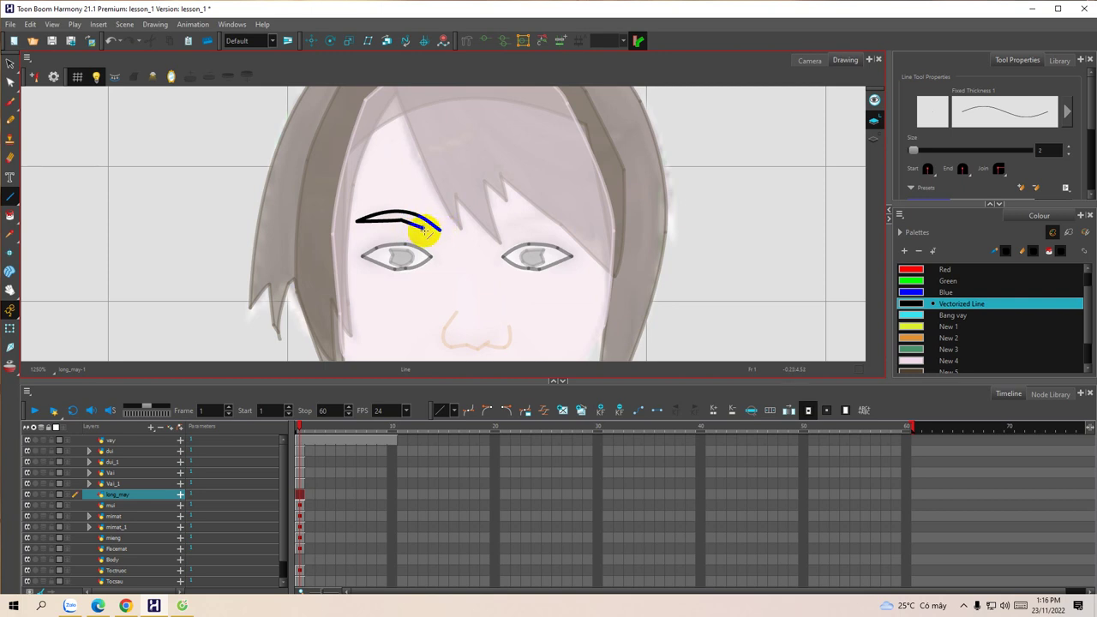
{"action": "left_click_drag", "start_coordinate": [438, 230], "coordinate": [426, 226]}
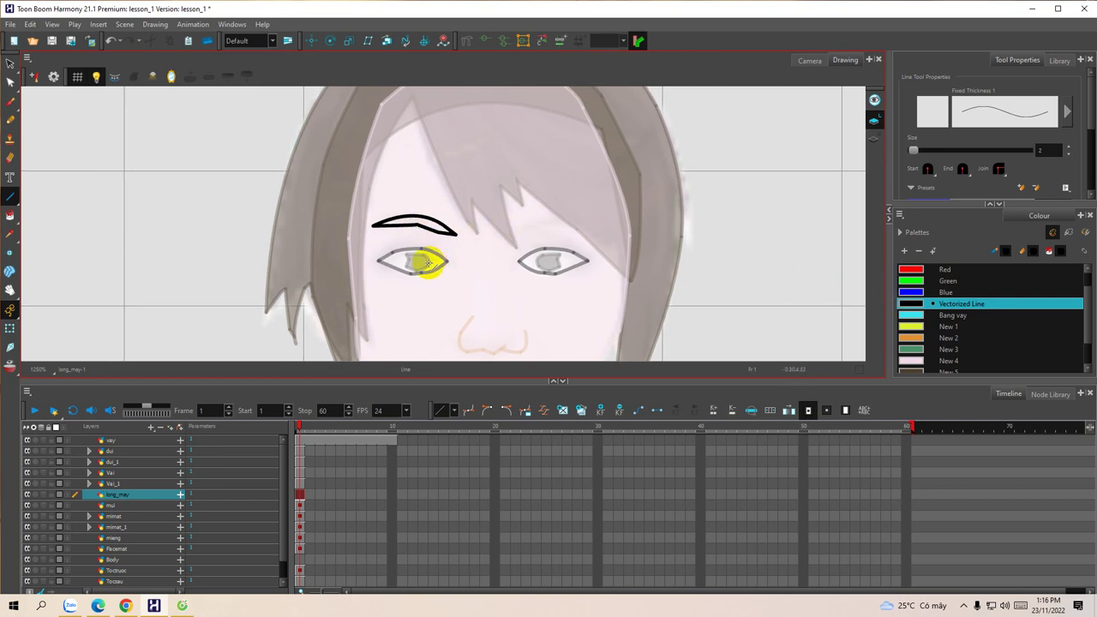
Step: Fill the whole eyebrow outline on the long_may layer with the Vectorized Line colour
{"action": "key", "text": "alt+i"}
{"action": "left_click_drag", "start_coordinate": [413, 221], "coordinate": [423, 222]}
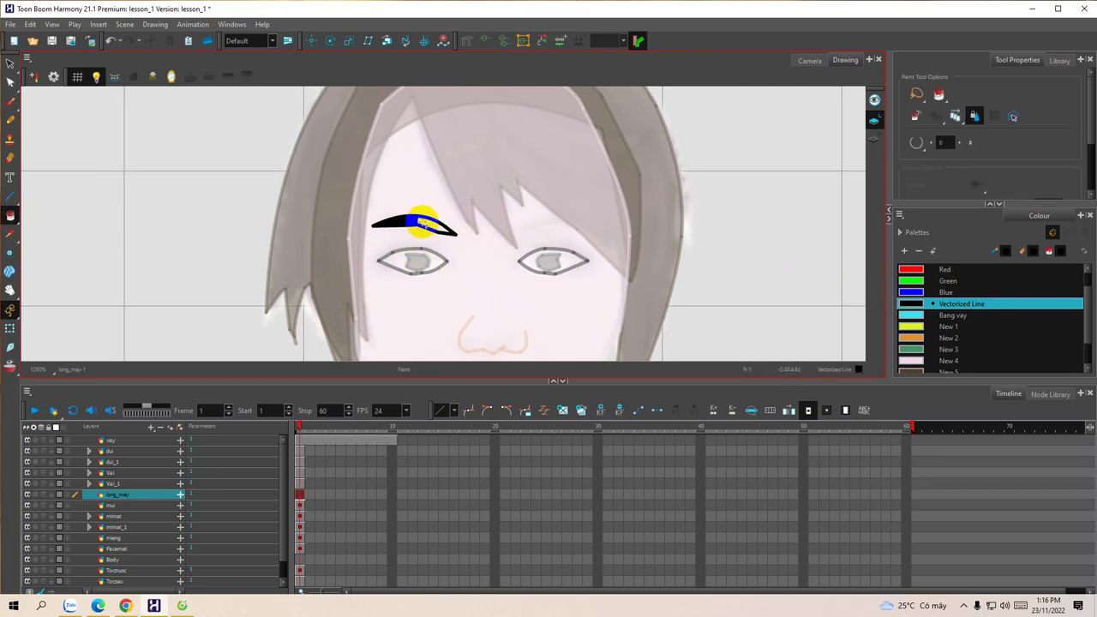
{"action": "left_click", "coordinate": [440, 230]}
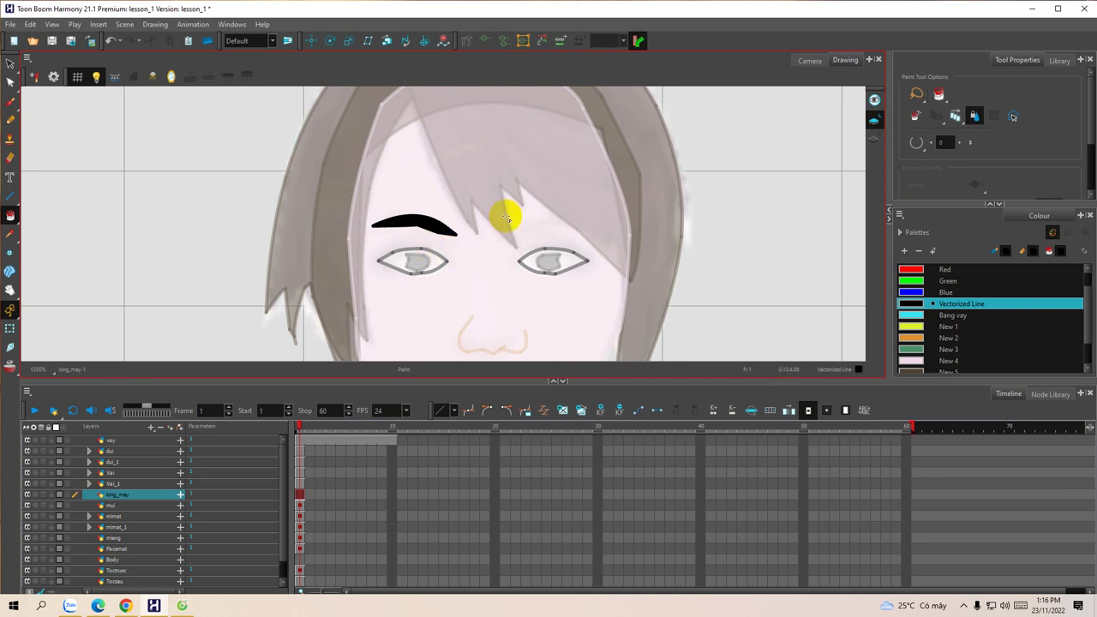
Step: Duplicate the long_may layer, flip the copied eyebrow horizontally and position it above the opposite eye
{"action": "left_click", "coordinate": [10, 63]}
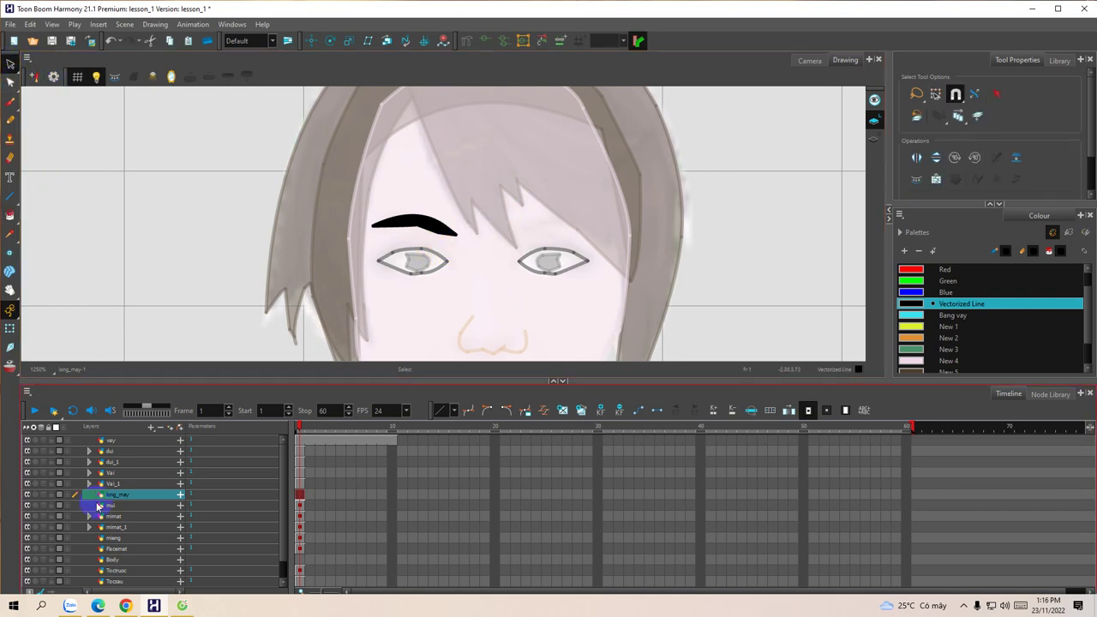
{"action": "right_click", "coordinate": [118, 501]}
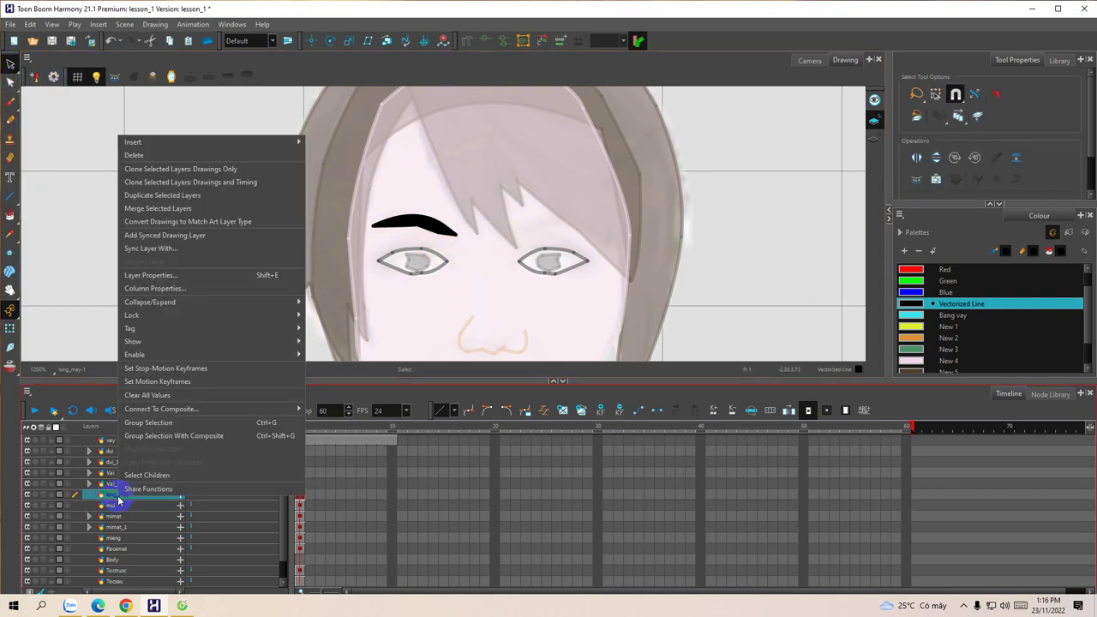
{"action": "left_click", "coordinate": [139, 196]}
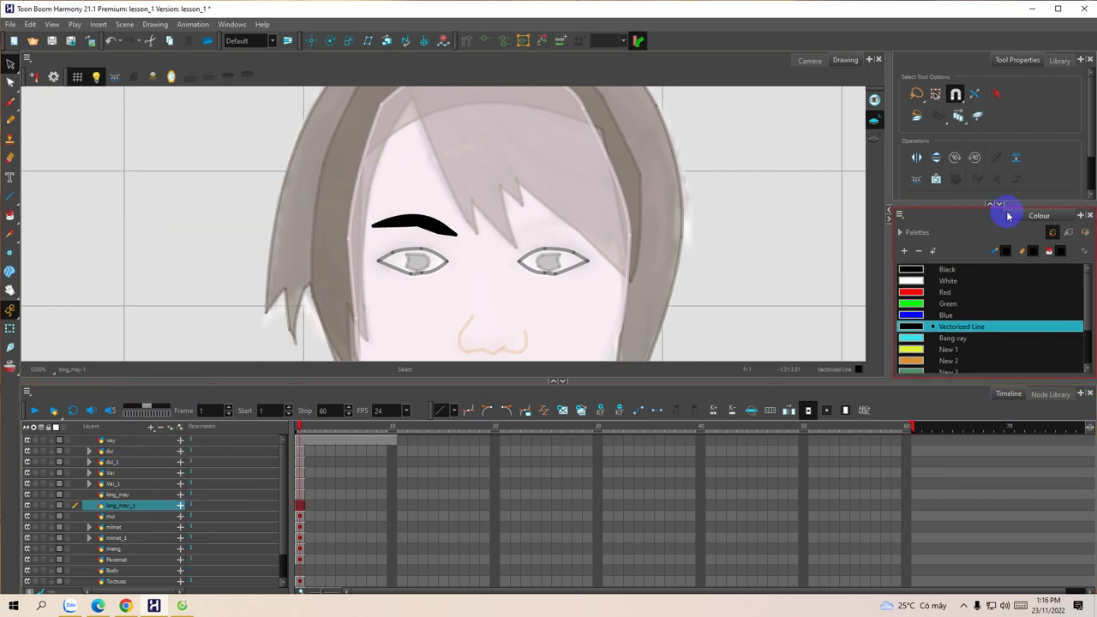
{"action": "left_click", "coordinate": [916, 158]}
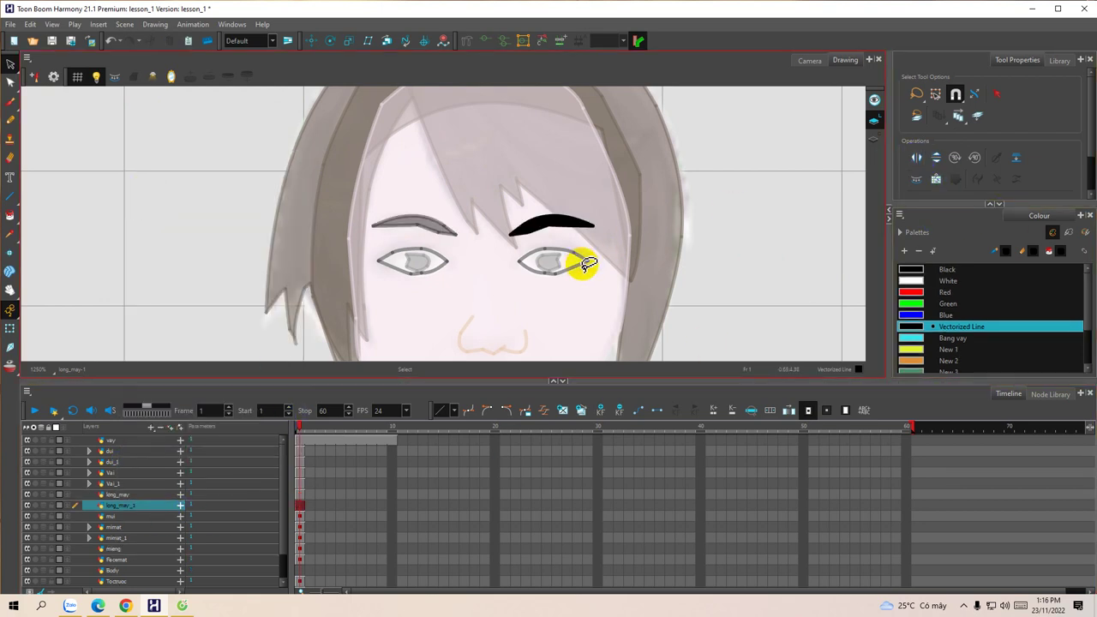
{"action": "left_click", "coordinate": [553, 231]}
{"action": "mouse_move", "coordinate": [553, 231]}
{"action": "left_mouse_down"}
{"action": "mouse_move", "coordinate": [599, 213]}
{"action": "mouse_move", "coordinate": [540, 218]}
{"action": "mouse_move", "coordinate": [518, 249]}
{"action": "mouse_move", "coordinate": [603, 221]}
{"action": "left_mouse_up"}
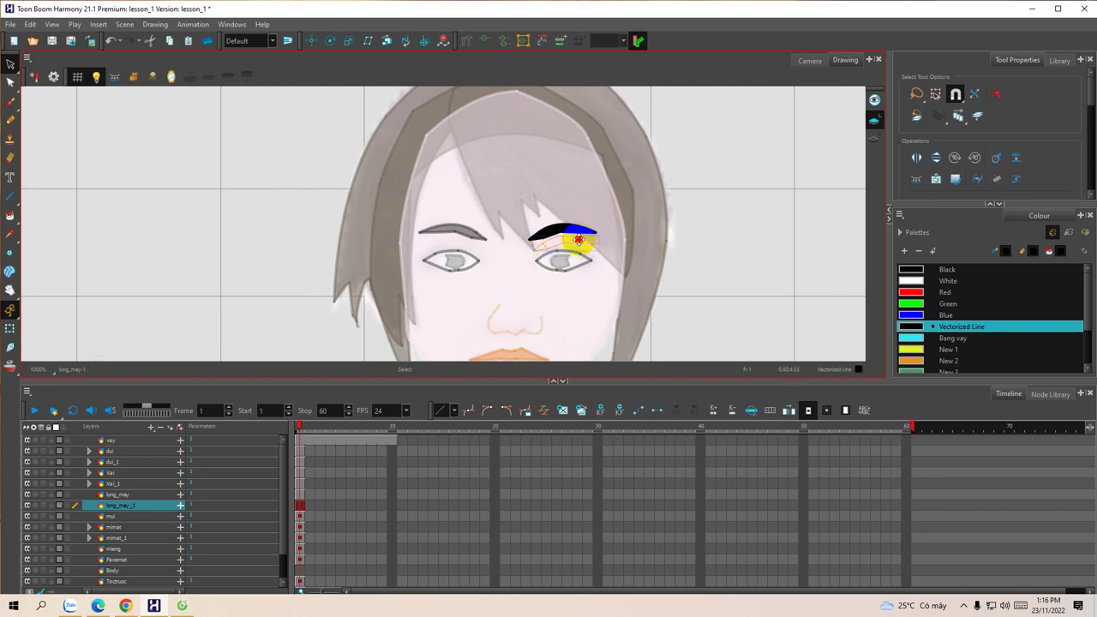
{"action": "left_click", "coordinate": [668, 239]}
Step: Hide the Draw Wiz_2022 reference layer, examine the drawn figure from head to legs, and show the reference again
{"action": "scroll", "coordinate": [705, 254], "scroll_direction": "down", "scroll_amount": 4}
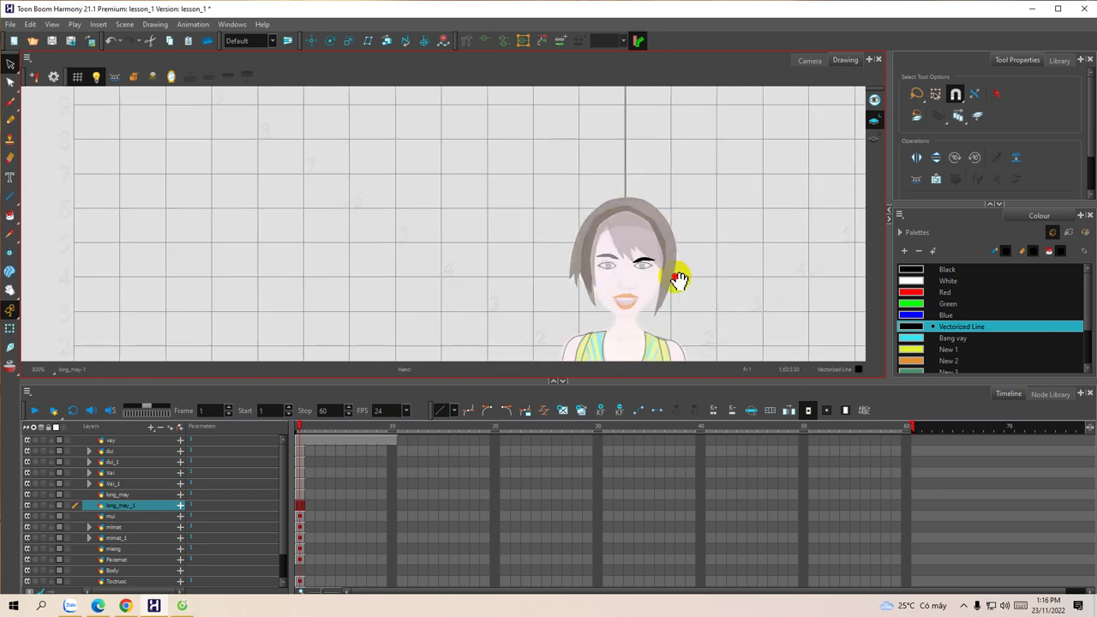
{"action": "left_click_drag", "start_coordinate": [676, 279], "coordinate": [528, 143]}
{"action": "mouse_move", "coordinate": [567, 278]}
{"action": "left_mouse_down"}
{"action": "mouse_move", "coordinate": [517, 165]}
{"action": "mouse_move", "coordinate": [549, 181]}
{"action": "left_mouse_up"}
{"action": "left_click_drag", "start_coordinate": [543, 266], "coordinate": [537, 177]}
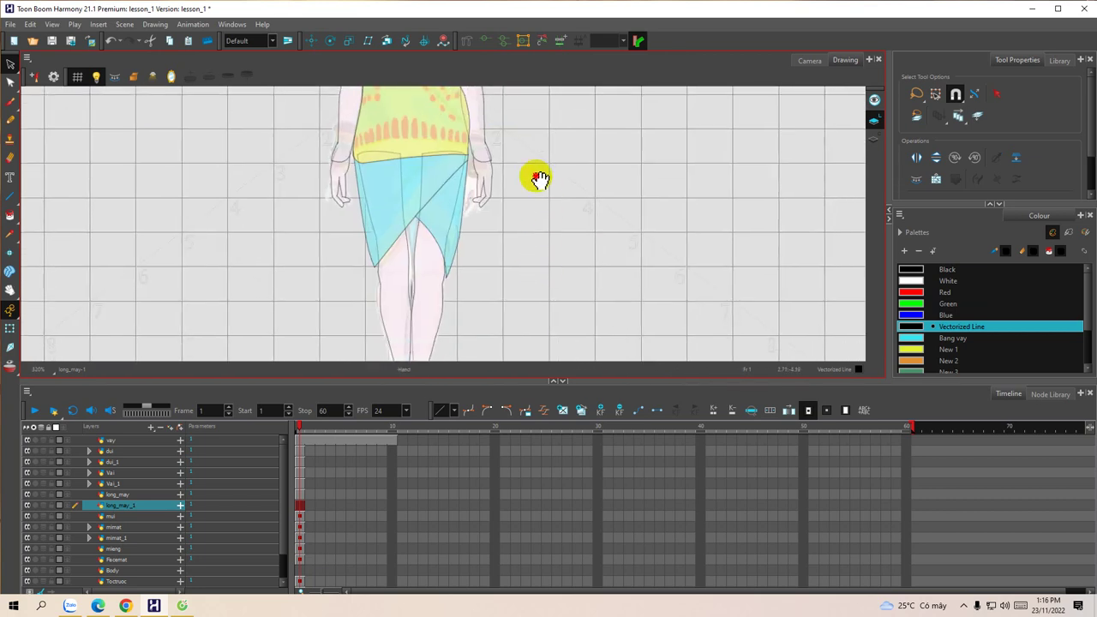
{"action": "scroll", "coordinate": [526, 252], "scroll_direction": "down", "scroll_amount": 3}
{"action": "scroll", "coordinate": [516, 233], "scroll_direction": "up", "scroll_amount": 4}
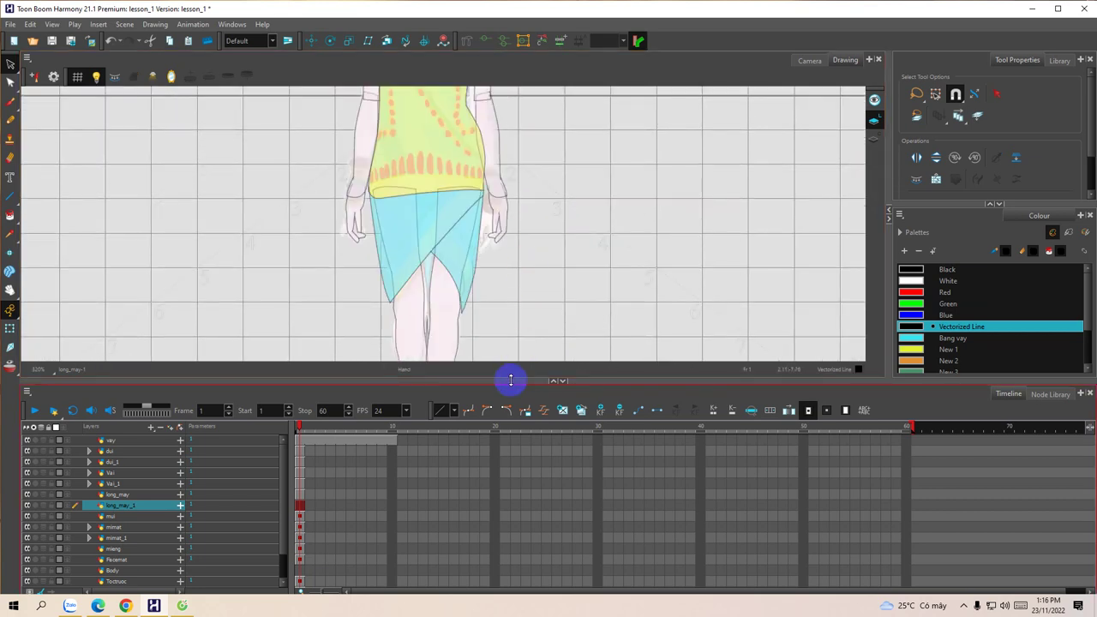
{"action": "left_click_drag", "start_coordinate": [510, 379], "coordinate": [509, 400]}
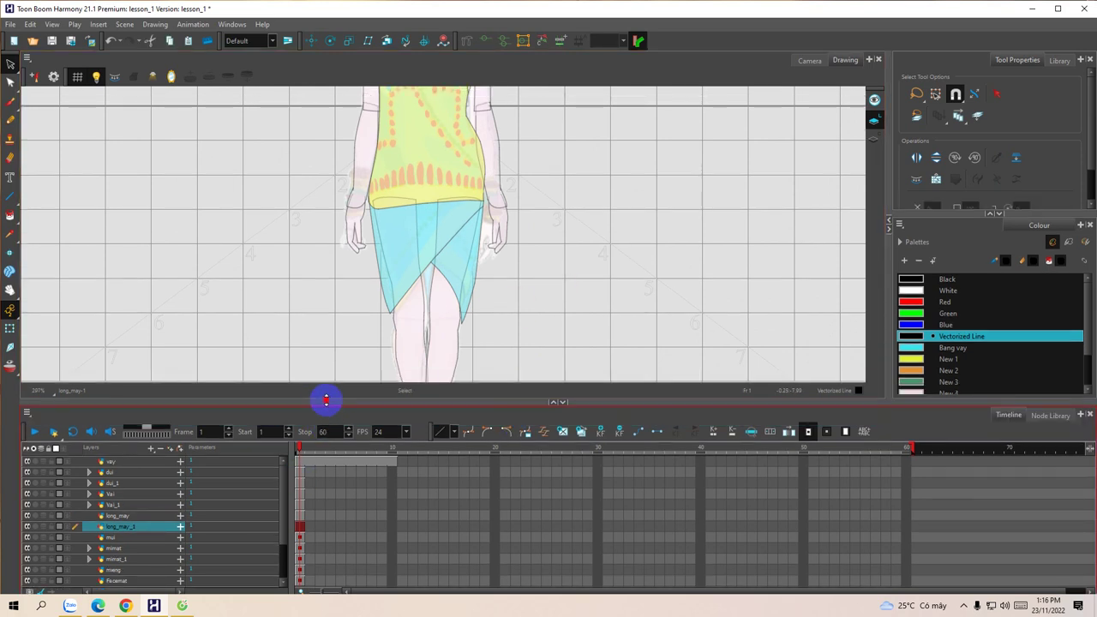
{"action": "left_click_drag", "start_coordinate": [325, 399], "coordinate": [326, 341]}
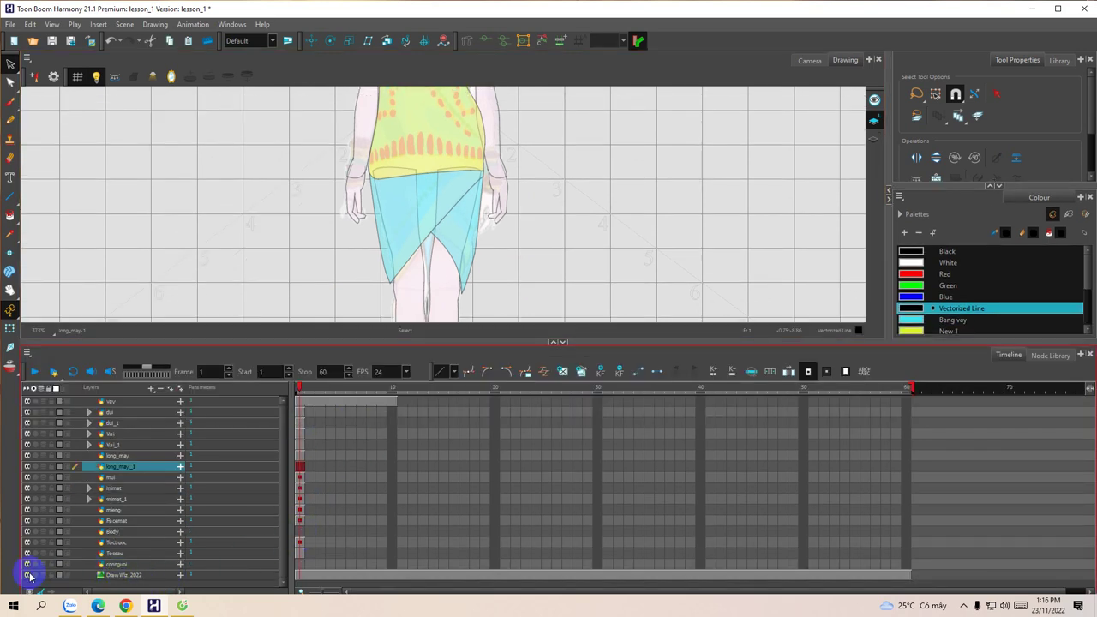
{"action": "left_click", "coordinate": [29, 574]}
{"action": "key", "text": "space"}
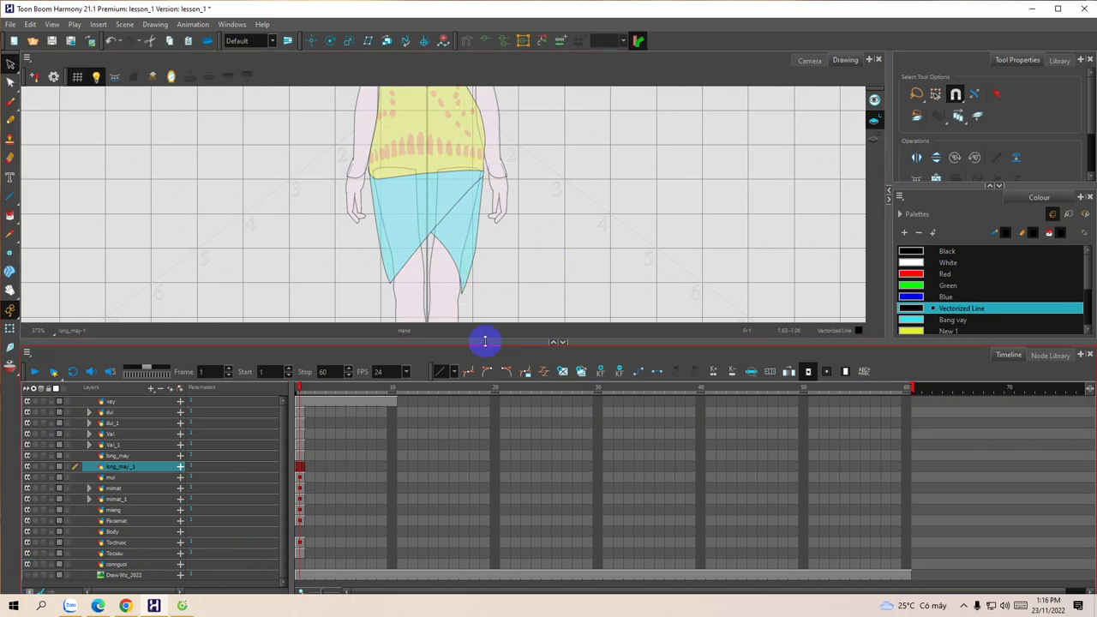
{"action": "left_click_drag", "start_coordinate": [484, 341], "coordinate": [495, 418]}
{"action": "mouse_move", "coordinate": [544, 191]}
{"action": "left_mouse_down"}
{"action": "mouse_move", "coordinate": [587, 232]}
{"action": "mouse_move", "coordinate": [600, 290]}
{"action": "left_mouse_up"}
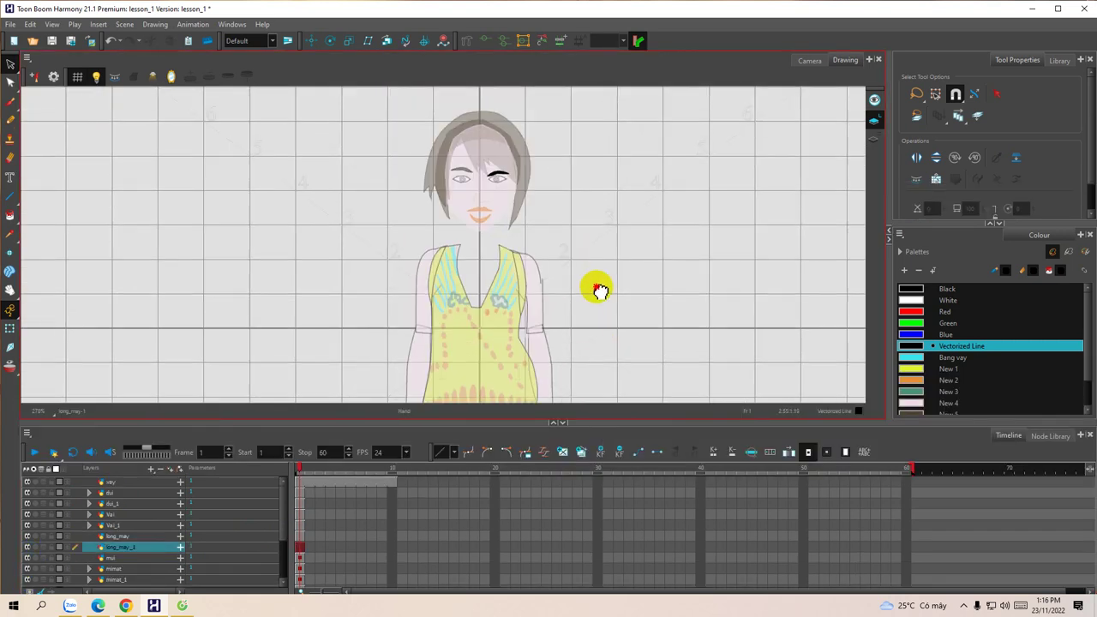
{"action": "scroll", "coordinate": [459, 258], "scroll_direction": "up", "scroll_amount": 3}
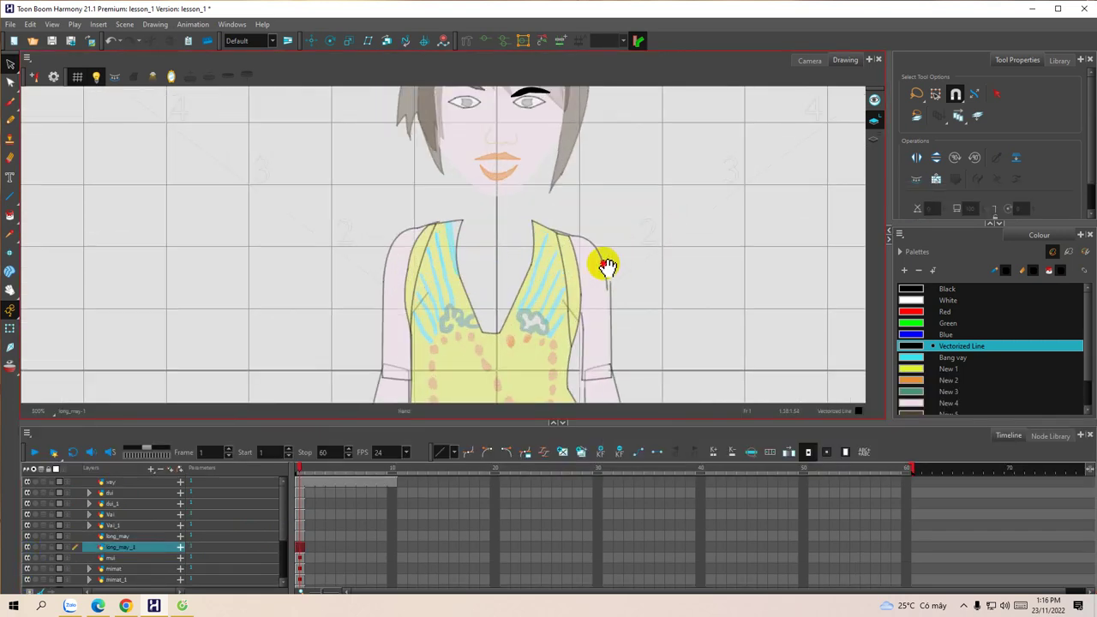
{"action": "left_click_drag", "start_coordinate": [606, 267], "coordinate": [568, 197]}
{"action": "mouse_move", "coordinate": [551, 266]}
{"action": "left_mouse_down"}
{"action": "mouse_move", "coordinate": [519, 225]}
{"action": "mouse_move", "coordinate": [480, 257]}
{"action": "left_mouse_up"}
{"action": "scroll", "coordinate": [142, 543], "scroll_direction": "down", "scroll_amount": 1}
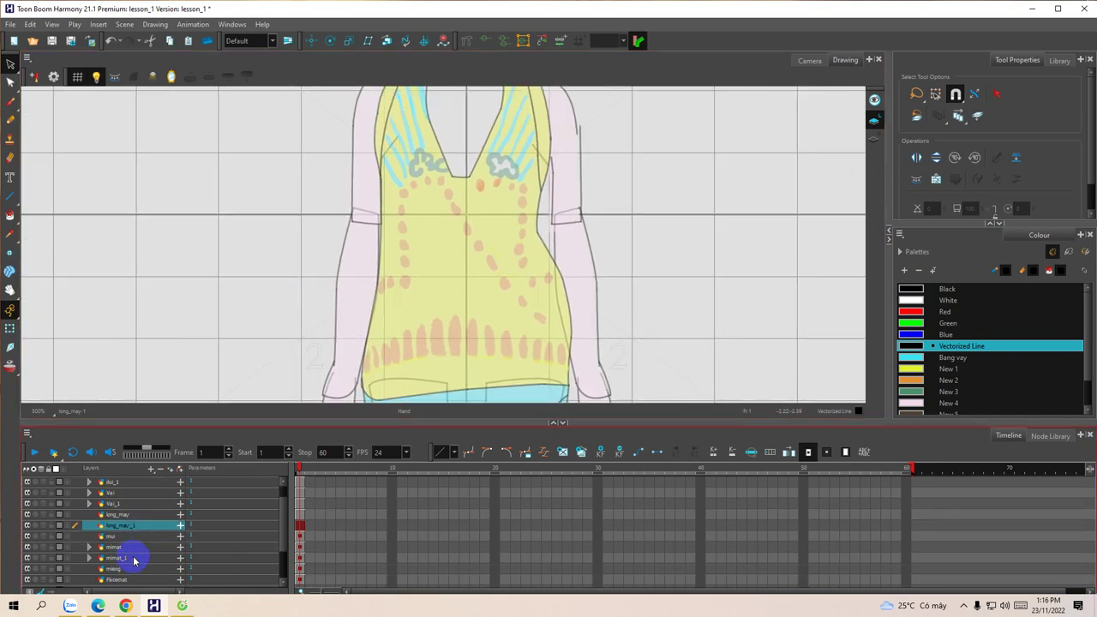
{"action": "scroll", "coordinate": [133, 560], "scroll_direction": "down", "scroll_amount": 2}
{"action": "scroll", "coordinate": [266, 568], "scroll_direction": "down", "scroll_amount": 1}
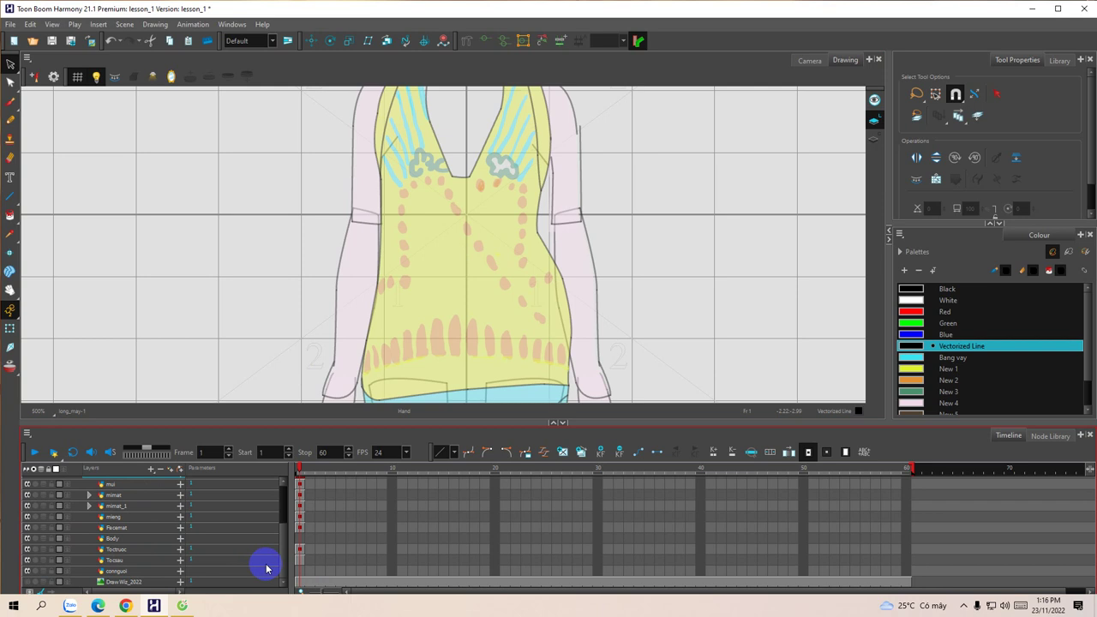
{"action": "left_click", "coordinate": [27, 583]}
{"action": "scroll", "coordinate": [107, 544], "scroll_direction": "up", "scroll_amount": 4}
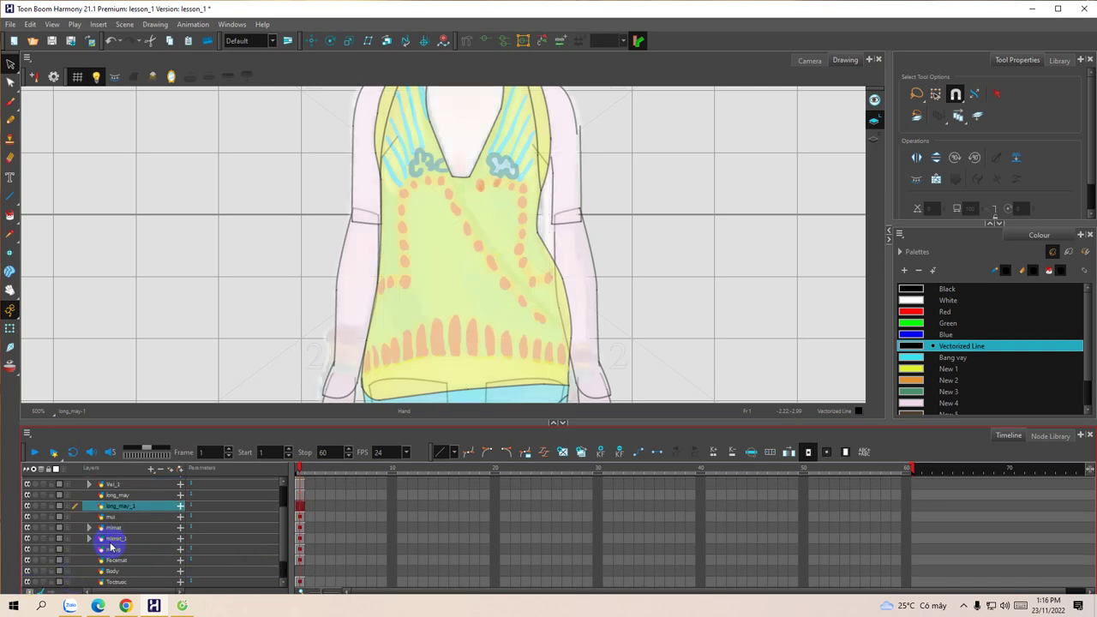
Step: Add a vector drawing layer named body above the vay layer
{"action": "scroll", "coordinate": [131, 538], "scroll_direction": "up", "scroll_amount": 1}
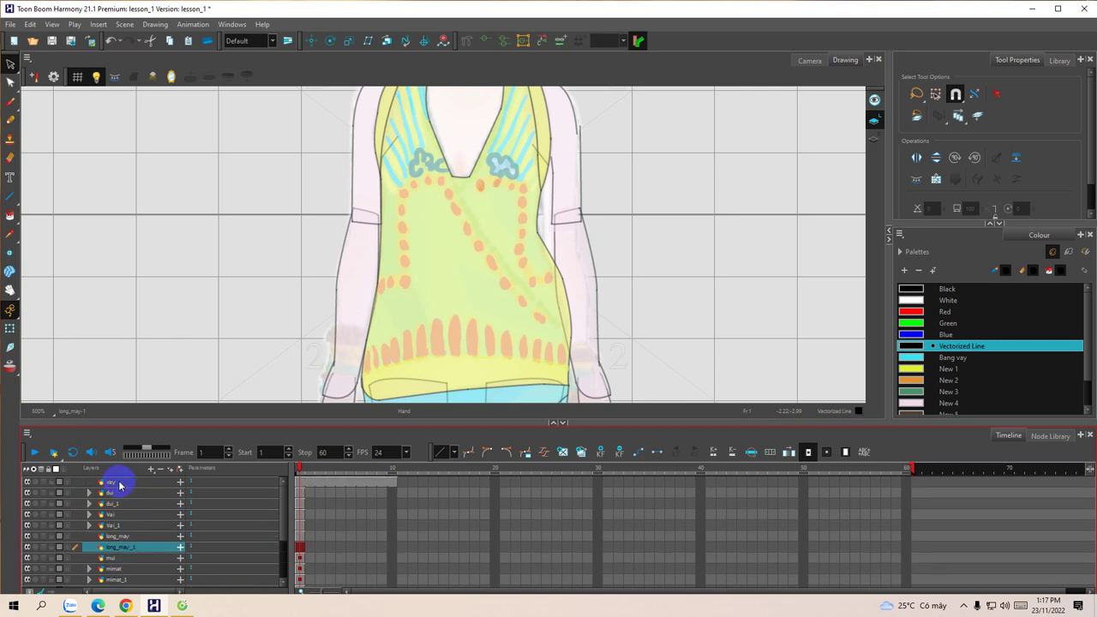
{"action": "left_click", "coordinate": [105, 484]}
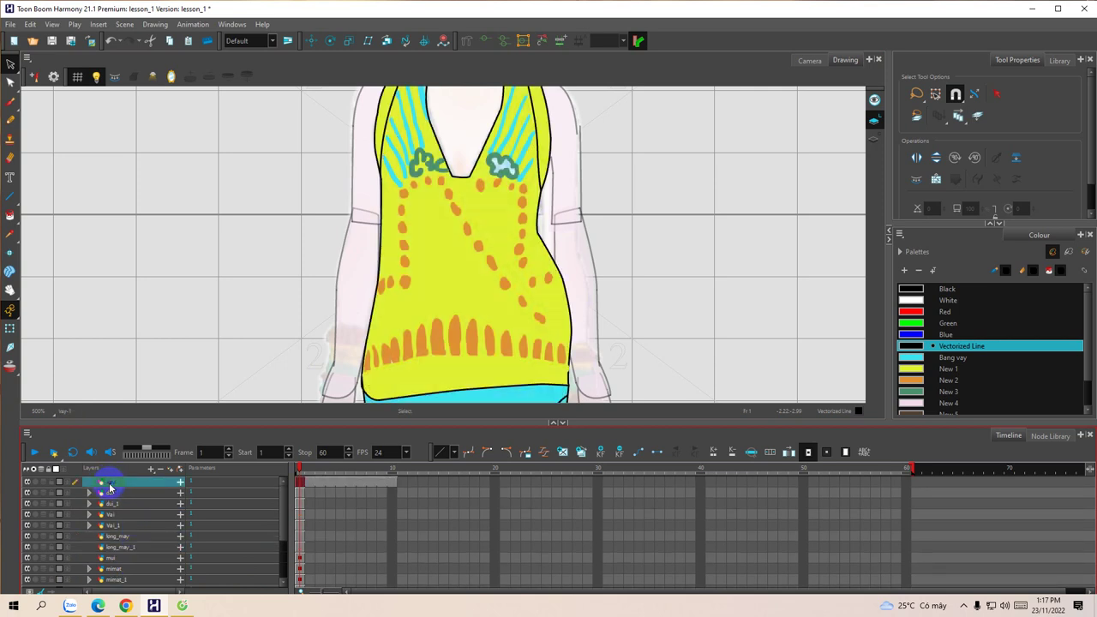
{"action": "left_click", "coordinate": [151, 469]}
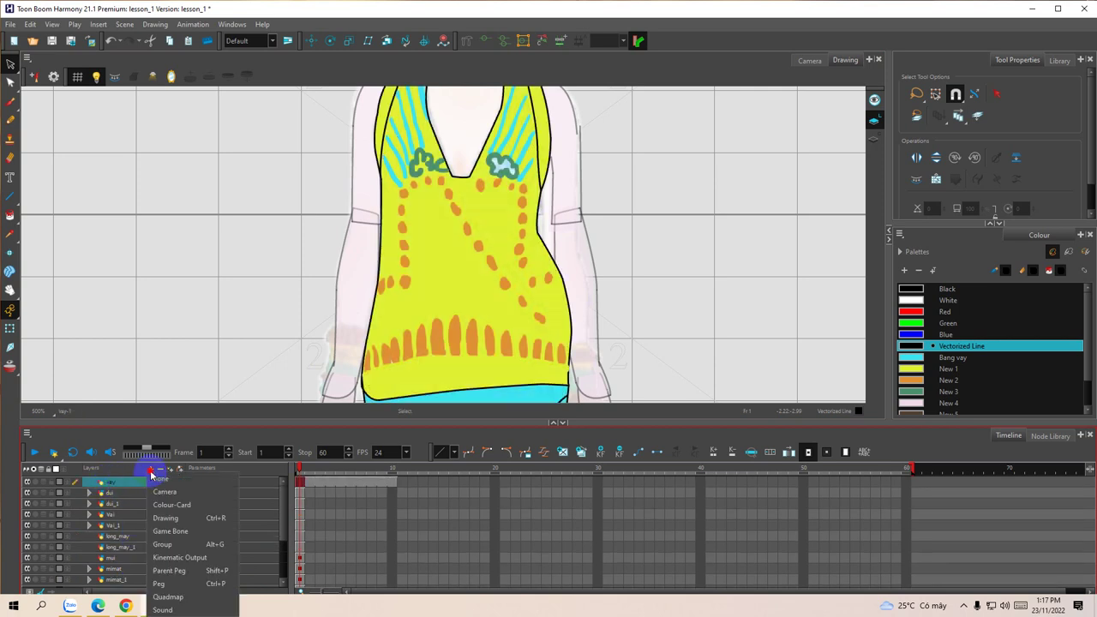
{"action": "left_click", "coordinate": [154, 518]}
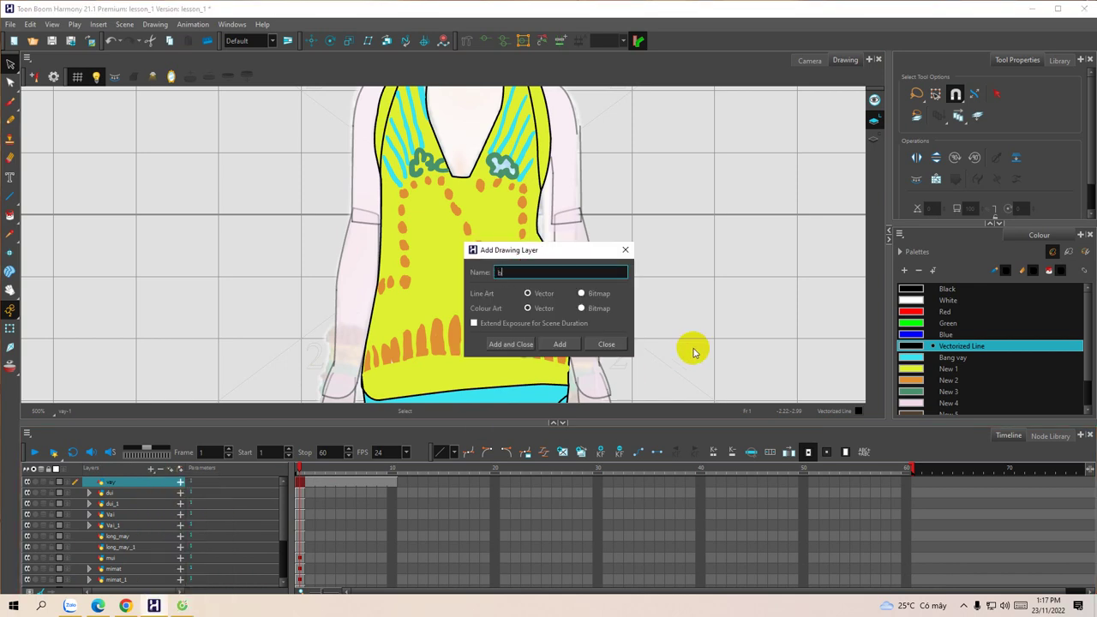
{"action": "type", "text": "body"}
{"action": "key", "text": "Return"}
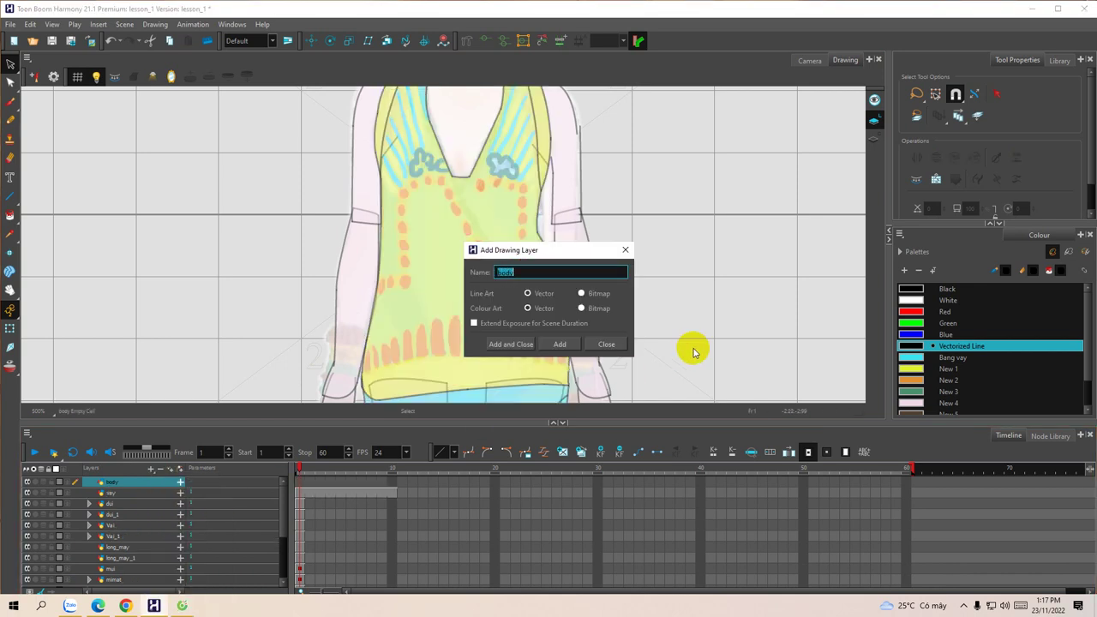
{"action": "left_click", "coordinate": [624, 250]}
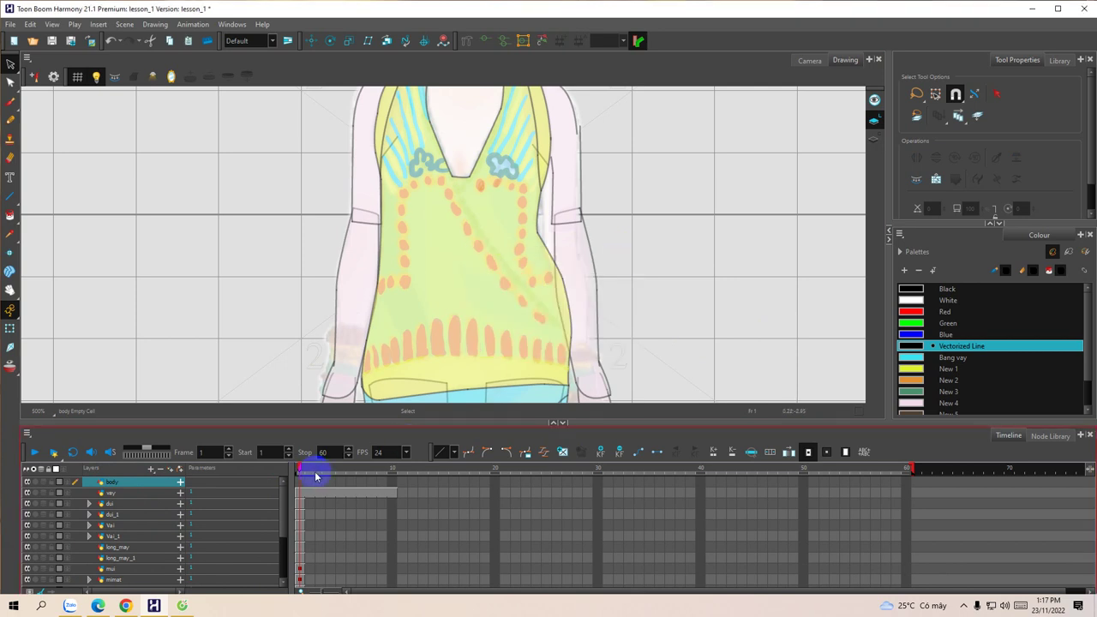
Step: Draw the curved outlines of both sides of the neck down to the shoulders on the body layer with the Line tool in Black
{"action": "scroll", "coordinate": [594, 265], "scroll_direction": "up", "scroll_amount": 5}
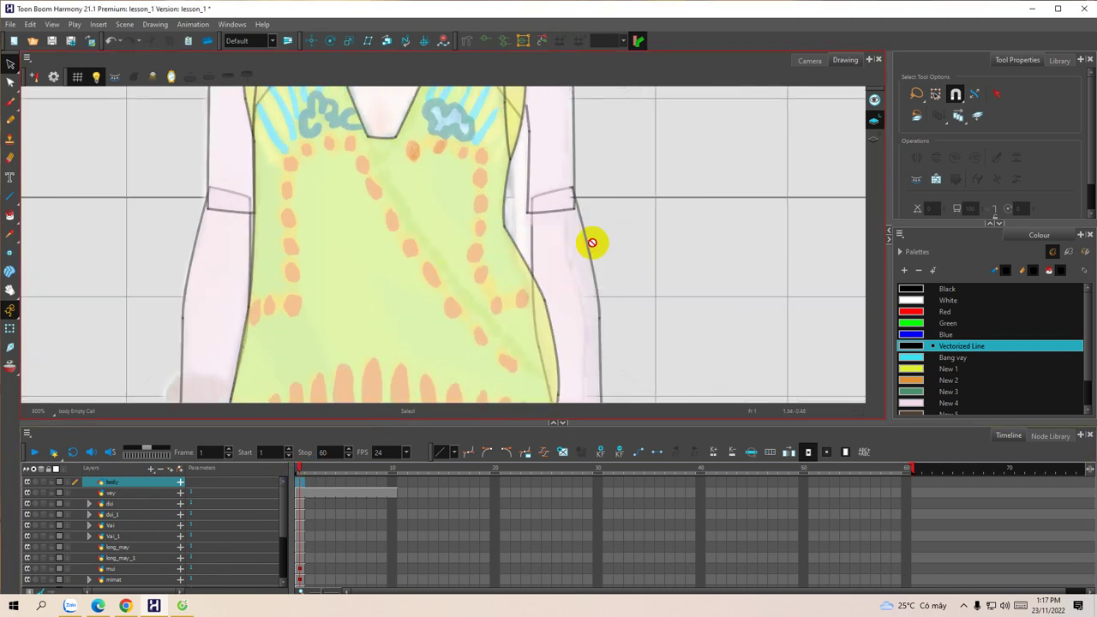
{"action": "mouse_move", "coordinate": [397, 171]}
{"action": "left_mouse_down"}
{"action": "mouse_move", "coordinate": [460, 232]}
{"action": "mouse_move", "coordinate": [480, 193]}
{"action": "mouse_move", "coordinate": [480, 265]}
{"action": "mouse_move", "coordinate": [557, 269]}
{"action": "mouse_move", "coordinate": [558, 237]}
{"action": "left_mouse_up"}
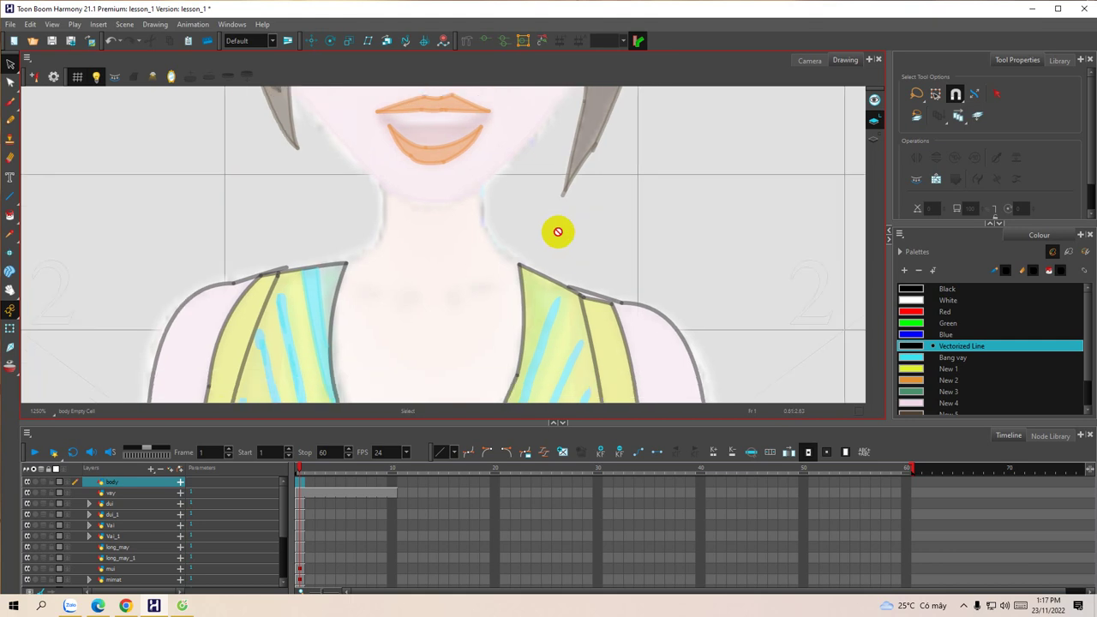
{"action": "left_click", "coordinate": [912, 288]}
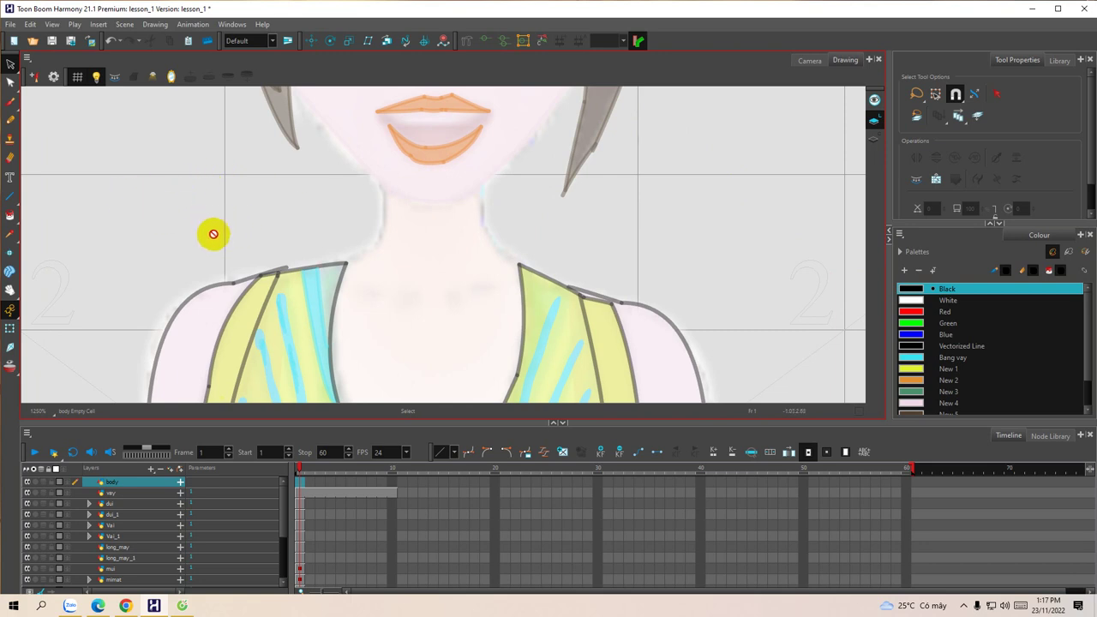
{"action": "key", "text": "alt+4"}
{"action": "left_click_drag", "start_coordinate": [409, 196], "coordinate": [385, 247]}
{"action": "left_click_drag", "start_coordinate": [467, 190], "coordinate": [454, 181]}
{"action": "mouse_move", "coordinate": [458, 144]}
{"action": "left_mouse_down"}
{"action": "mouse_move", "coordinate": [472, 227]}
{"action": "mouse_move", "coordinate": [487, 248]}
{"action": "mouse_move", "coordinate": [444, 230]}
{"action": "left_mouse_up"}
{"action": "mouse_move", "coordinate": [395, 171]}
{"action": "left_mouse_down"}
{"action": "mouse_move", "coordinate": [419, 203]}
{"action": "mouse_move", "coordinate": [484, 178]}
{"action": "left_mouse_up"}
{"action": "mouse_move", "coordinate": [453, 245]}
{"action": "left_mouse_down"}
{"action": "mouse_move", "coordinate": [463, 189]}
{"action": "mouse_move", "coordinate": [438, 215]}
{"action": "mouse_move", "coordinate": [439, 195]}
{"action": "mouse_move", "coordinate": [428, 255]}
{"action": "mouse_move", "coordinate": [440, 188]}
{"action": "mouse_move", "coordinate": [411, 206]}
{"action": "mouse_move", "coordinate": [434, 212]}
{"action": "left_mouse_up"}
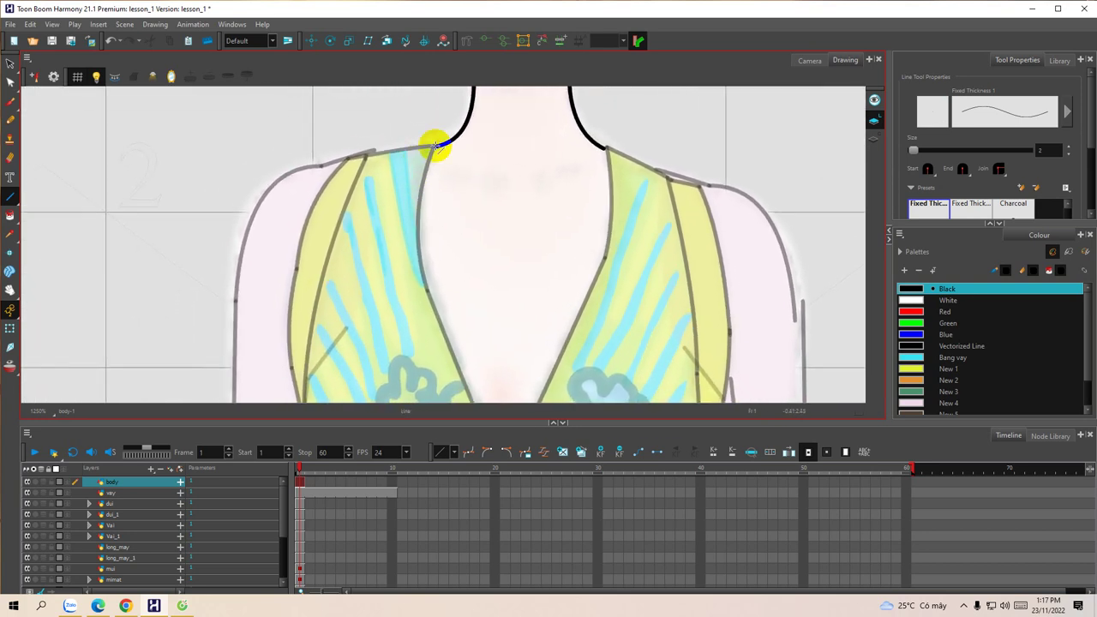
Step: Draw the shoulder line outward from the neck's base on the viewer's left and curve the outline down along the top's armhole
{"action": "mouse_move", "coordinate": [430, 145]}
{"action": "left_mouse_down"}
{"action": "mouse_move", "coordinate": [326, 208]}
{"action": "mouse_move", "coordinate": [345, 160]}
{"action": "mouse_move", "coordinate": [362, 174]}
{"action": "mouse_move", "coordinate": [431, 142]}
{"action": "left_mouse_up"}
{"action": "key", "text": "ctrl+z"}
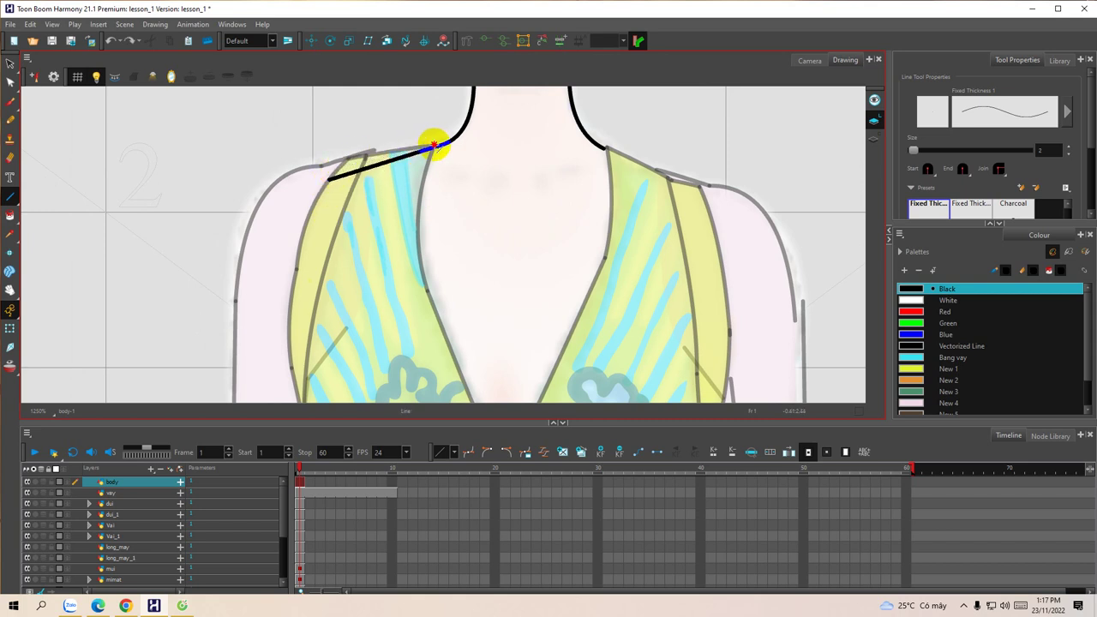
{"action": "mouse_move", "coordinate": [362, 203]}
{"action": "left_mouse_down"}
{"action": "mouse_move", "coordinate": [372, 160]}
{"action": "mouse_move", "coordinate": [321, 151]}
{"action": "mouse_move", "coordinate": [303, 223]}
{"action": "mouse_move", "coordinate": [307, 240]}
{"action": "mouse_move", "coordinate": [331, 187]}
{"action": "mouse_move", "coordinate": [307, 213]}
{"action": "mouse_move", "coordinate": [321, 300]}
{"action": "mouse_move", "coordinate": [311, 304]}
{"action": "left_mouse_up"}
{"action": "mouse_move", "coordinate": [351, 339]}
{"action": "left_mouse_down"}
{"action": "mouse_move", "coordinate": [341, 198]}
{"action": "mouse_move", "coordinate": [369, 323]}
{"action": "left_mouse_up"}
{"action": "key", "text": "ctrl+z"}
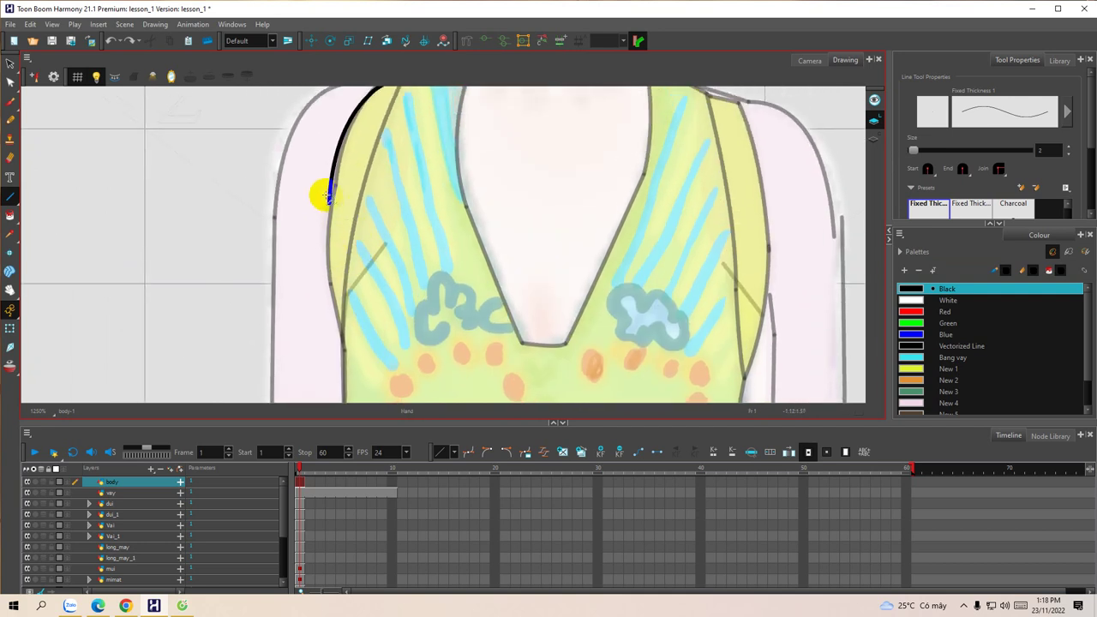
Step: Extend the body outline on the viewer's left from the armhole down past the waist to the hip
{"action": "mouse_move", "coordinate": [326, 201]}
{"action": "left_mouse_down"}
{"action": "mouse_move", "coordinate": [335, 341]}
{"action": "mouse_move", "coordinate": [330, 313]}
{"action": "left_mouse_up"}
{"action": "left_click_drag", "start_coordinate": [386, 352], "coordinate": [374, 171]}
{"action": "mouse_move", "coordinate": [339, 128]}
{"action": "left_mouse_down"}
{"action": "mouse_move", "coordinate": [363, 279]}
{"action": "mouse_move", "coordinate": [356, 326]}
{"action": "left_mouse_up"}
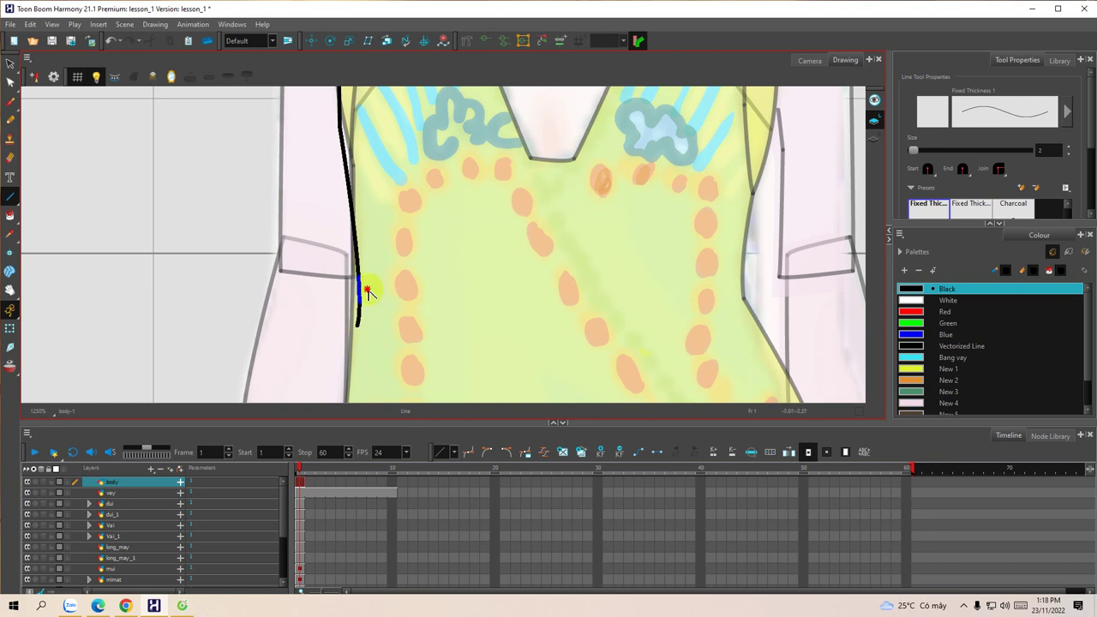
{"action": "key", "text": "ctrl+z"}
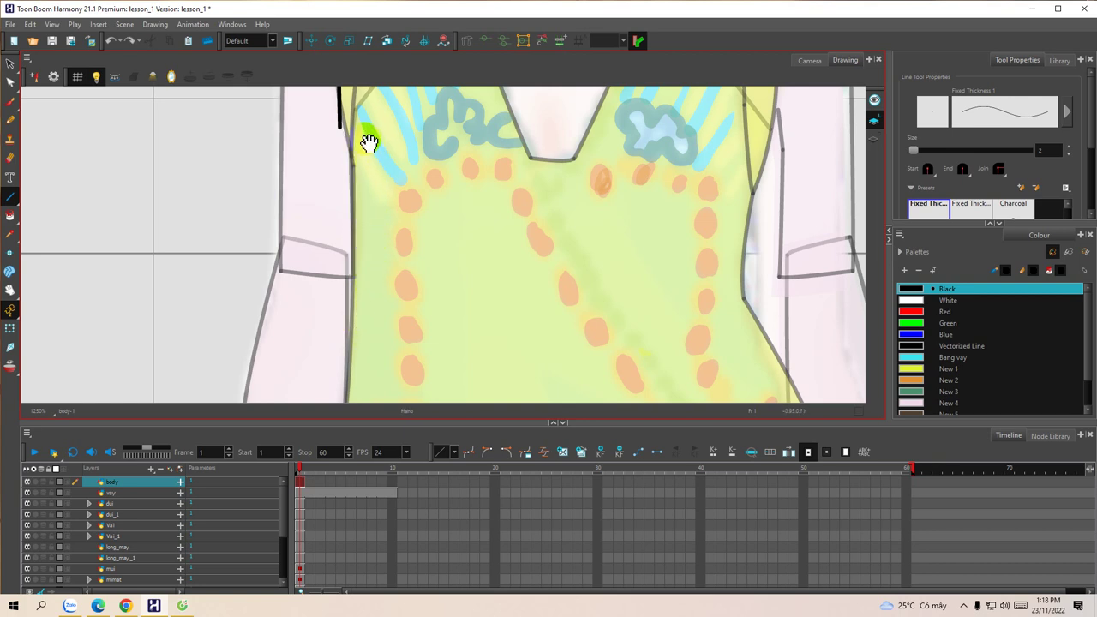
{"action": "left_click_drag", "start_coordinate": [357, 103], "coordinate": [377, 210]}
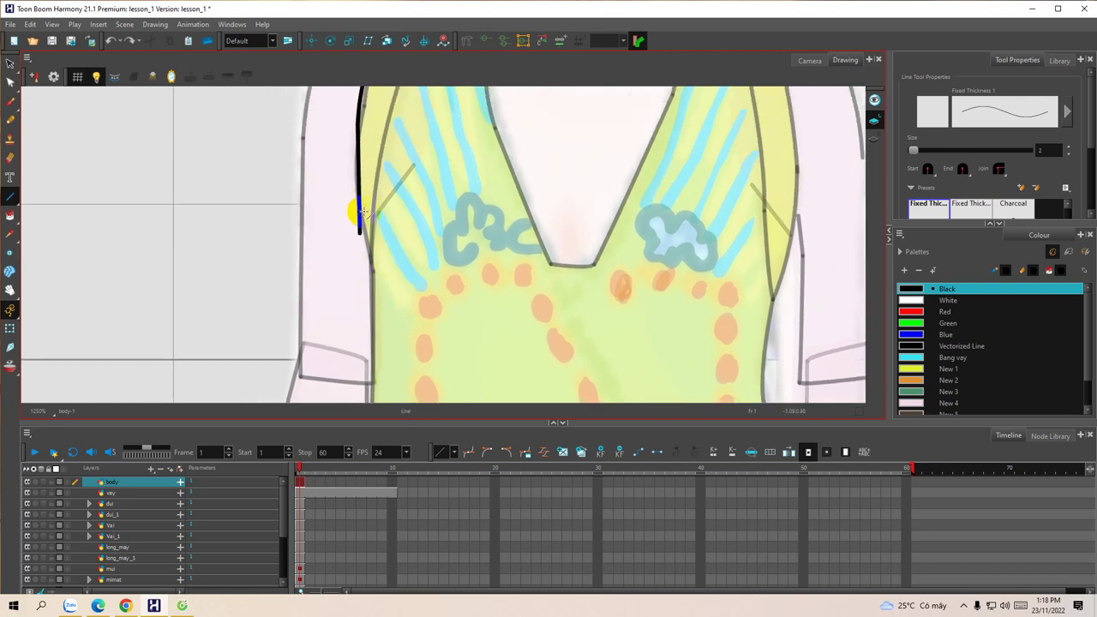
{"action": "mouse_move", "coordinate": [372, 198]}
{"action": "left_mouse_down"}
{"action": "mouse_move", "coordinate": [369, 159]}
{"action": "mouse_move", "coordinate": [352, 159]}
{"action": "mouse_move", "coordinate": [351, 232]}
{"action": "mouse_move", "coordinate": [374, 321]}
{"action": "mouse_move", "coordinate": [391, 212]}
{"action": "mouse_move", "coordinate": [376, 323]}
{"action": "mouse_move", "coordinate": [409, 222]}
{"action": "mouse_move", "coordinate": [405, 154]}
{"action": "mouse_move", "coordinate": [387, 329]}
{"action": "mouse_move", "coordinate": [413, 169]}
{"action": "left_mouse_up"}
{"action": "key", "text": "ctrl+z"}
{"action": "left_click_drag", "start_coordinate": [378, 352], "coordinate": [382, 315]}
{"action": "key", "text": "space"}
{"action": "mouse_move", "coordinate": [419, 354]}
{"action": "left_mouse_down"}
{"action": "mouse_move", "coordinate": [394, 257]}
{"action": "mouse_move", "coordinate": [361, 224]}
{"action": "left_mouse_up"}
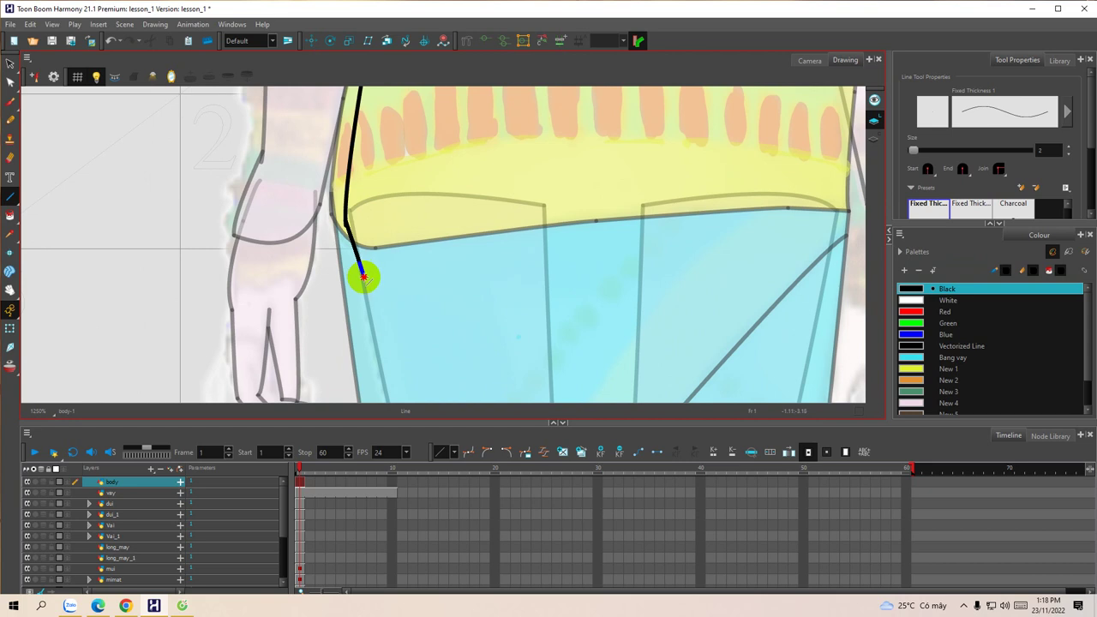
Step: Continue the body outline from the hip on the viewer's left across the bottom edge and up the opposite hip
{"action": "key", "text": "space"}
{"action": "mouse_move", "coordinate": [421, 264]}
{"action": "left_mouse_down"}
{"action": "mouse_move", "coordinate": [387, 250]}
{"action": "mouse_move", "coordinate": [367, 214]}
{"action": "mouse_move", "coordinate": [384, 240]}
{"action": "mouse_move", "coordinate": [426, 233]}
{"action": "left_mouse_up"}
{"action": "key", "text": "ctrl+z"}
{"action": "mouse_move", "coordinate": [325, 203]}
{"action": "left_mouse_down"}
{"action": "mouse_move", "coordinate": [343, 297]}
{"action": "mouse_move", "coordinate": [348, 264]}
{"action": "mouse_move", "coordinate": [489, 287]}
{"action": "mouse_move", "coordinate": [717, 248]}
{"action": "mouse_move", "coordinate": [713, 256]}
{"action": "left_mouse_up"}
{"action": "left_click_drag", "start_coordinate": [707, 200], "coordinate": [604, 216]}
{"action": "left_click_drag", "start_coordinate": [665, 151], "coordinate": [622, 281]}
{"action": "left_click_drag", "start_coordinate": [620, 90], "coordinate": [616, 190]}
{"action": "scroll", "coordinate": [620, 192], "scroll_direction": "up", "scroll_amount": 2}
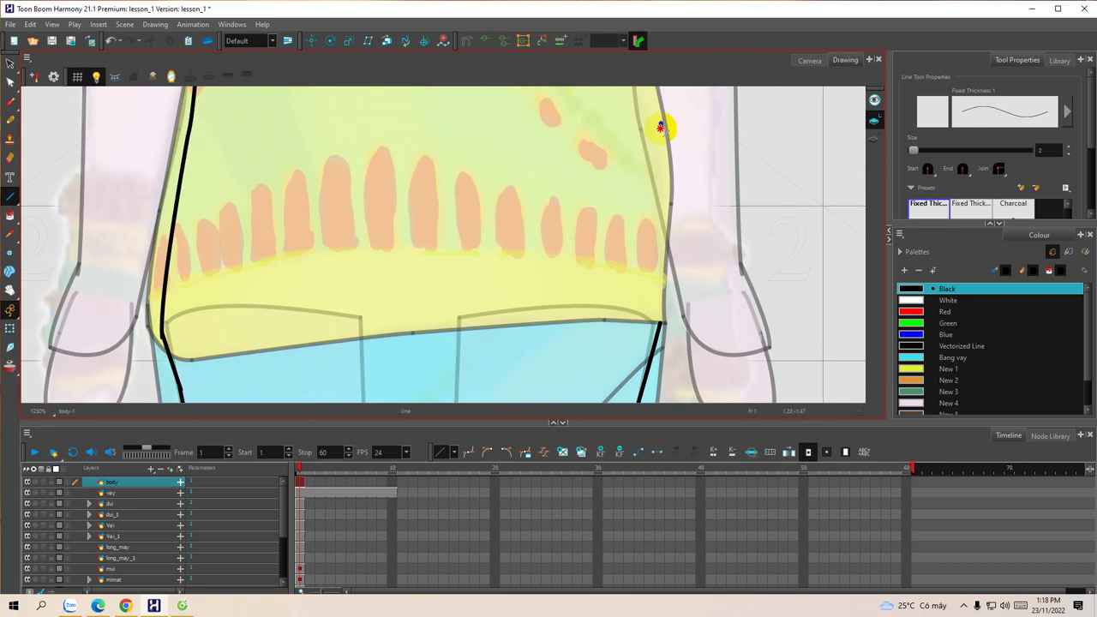
Step: Try drawing the body outline on the viewer's right upward from the hip towards the waist
{"action": "left_click_drag", "start_coordinate": [658, 251], "coordinate": [658, 319]}
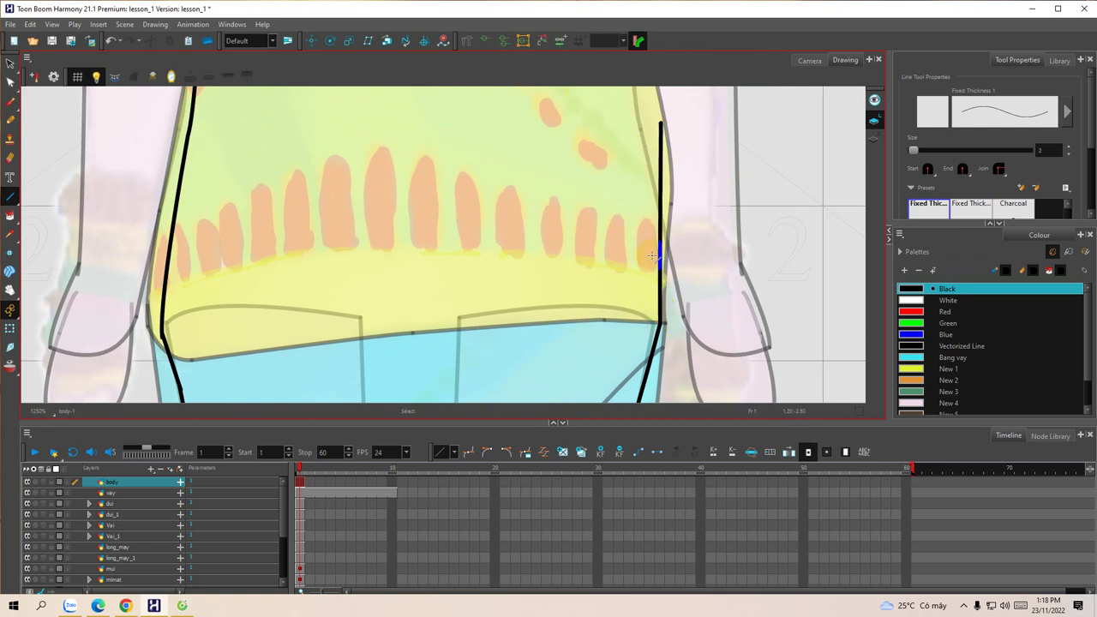
{"action": "scroll", "coordinate": [642, 232], "scroll_direction": "up", "scroll_amount": 6}
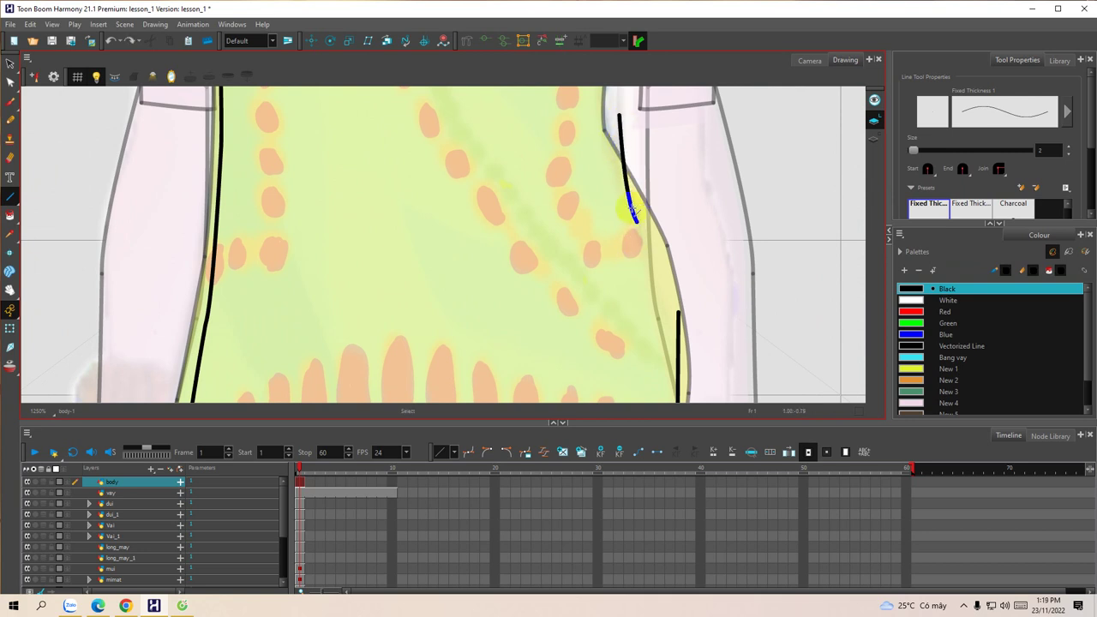
{"action": "left_click_drag", "start_coordinate": [623, 226], "coordinate": [616, 191]}
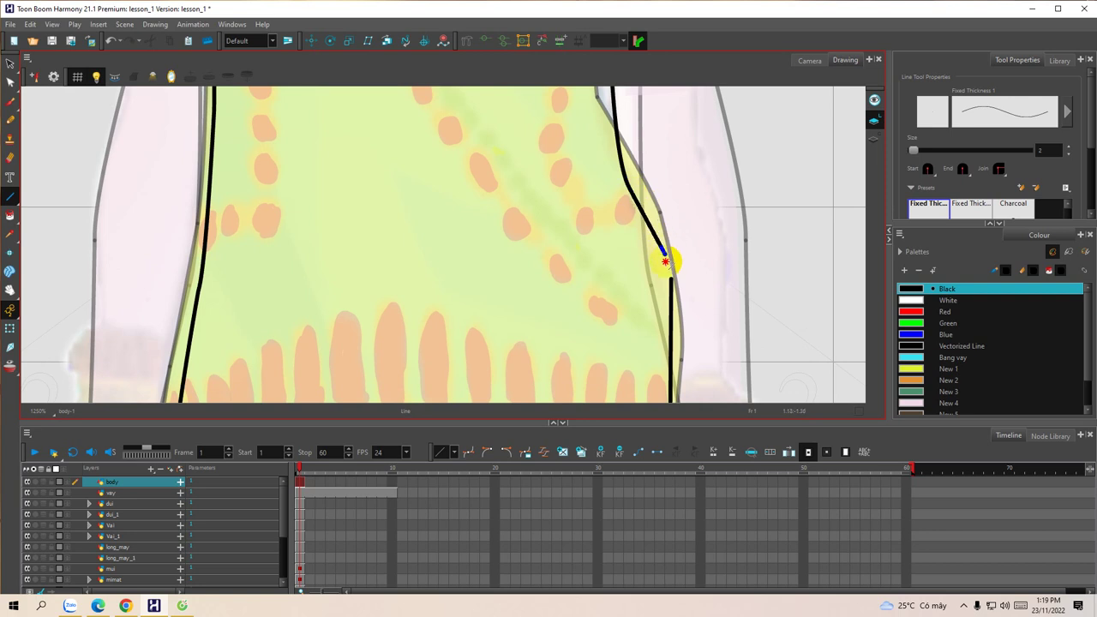
{"action": "left_click_drag", "start_coordinate": [602, 257], "coordinate": [610, 334]}
{"action": "left_click_drag", "start_coordinate": [613, 157], "coordinate": [619, 250]}
{"action": "left_click_drag", "start_coordinate": [627, 200], "coordinate": [617, 304]}
{"action": "key", "text": "ctrl+z"}
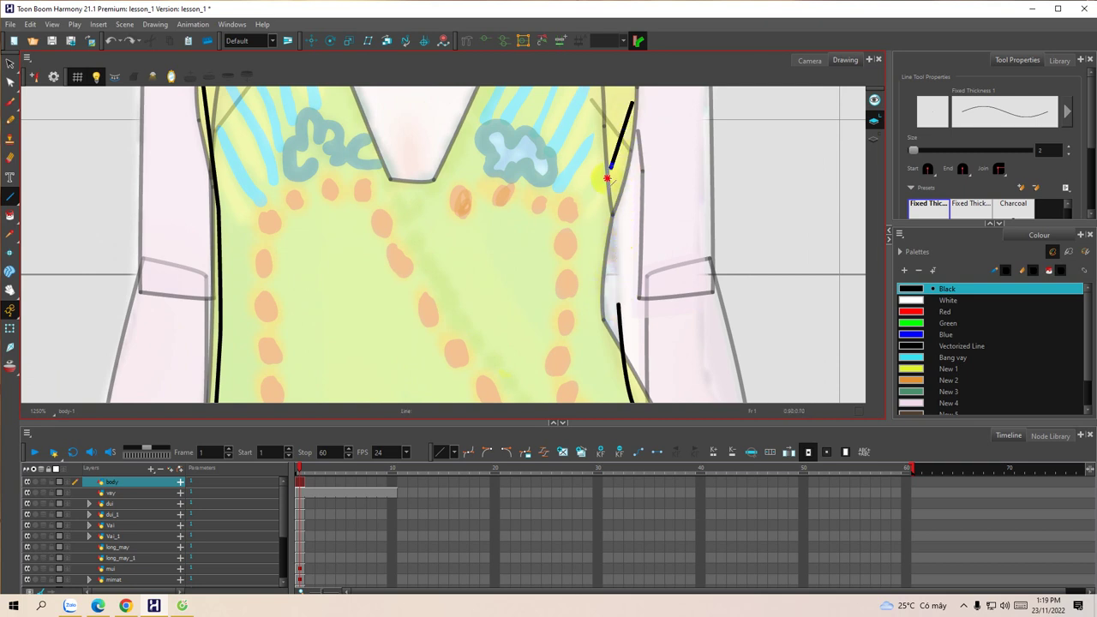
Step: Draw the outline on the viewer's right from the armpit down through the waist to the hip in Black
{"action": "left_click_drag", "start_coordinate": [596, 258], "coordinate": [600, 235]}
{"action": "left_click_drag", "start_coordinate": [599, 292], "coordinate": [605, 217]}
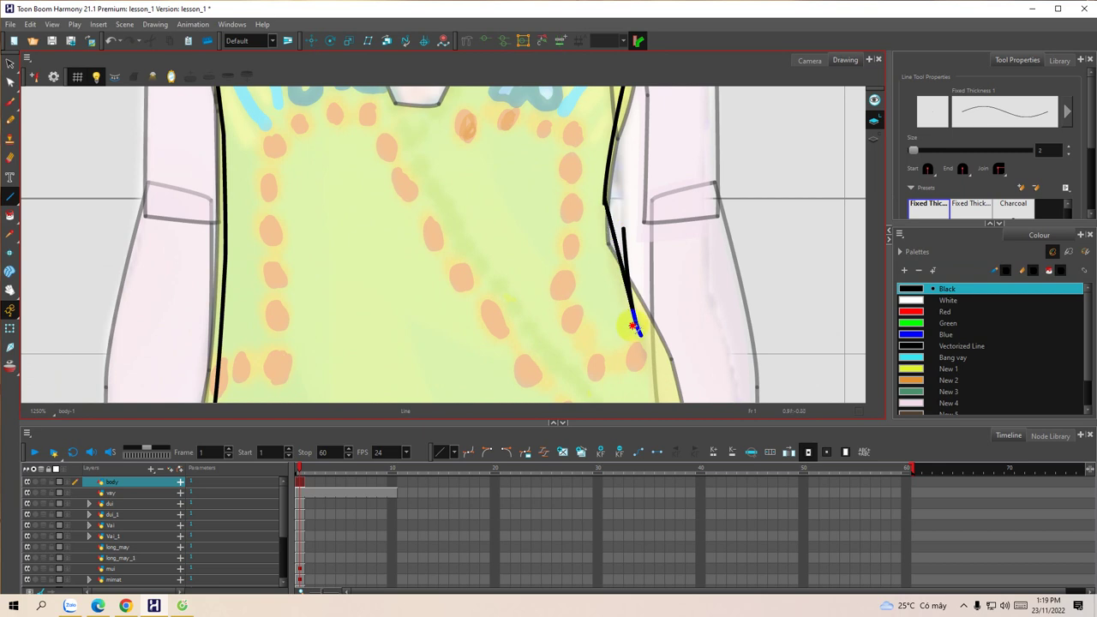
{"action": "left_click_drag", "start_coordinate": [635, 349], "coordinate": [586, 180]}
{"action": "left_click_drag", "start_coordinate": [611, 263], "coordinate": [614, 202]}
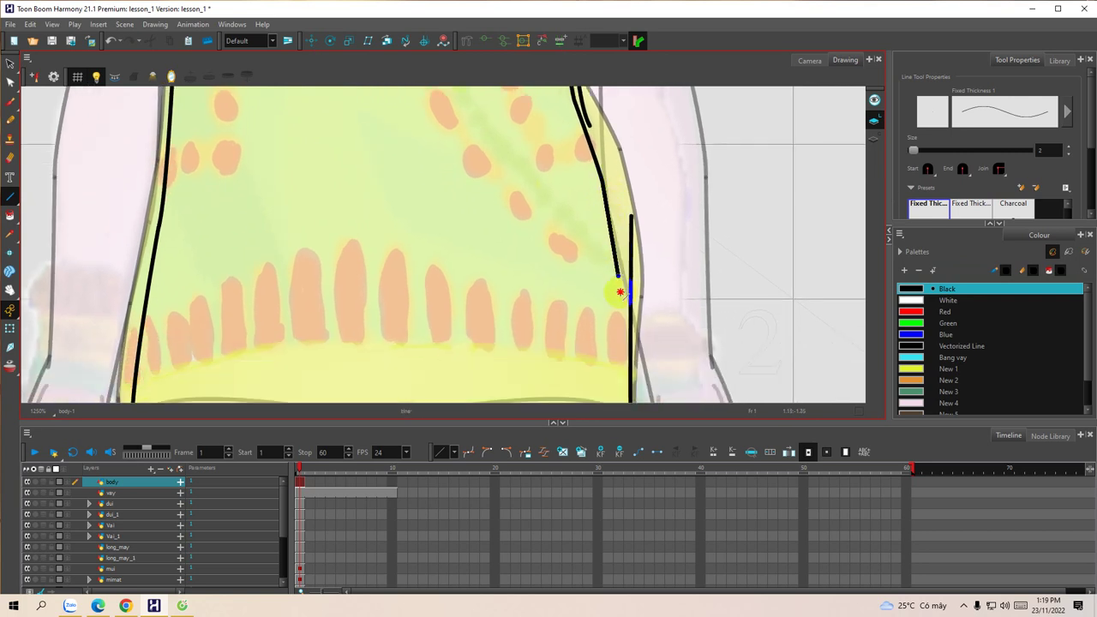
{"action": "mouse_move", "coordinate": [632, 329]}
{"action": "left_mouse_down"}
{"action": "mouse_move", "coordinate": [607, 305]}
{"action": "mouse_move", "coordinate": [617, 245]}
{"action": "mouse_move", "coordinate": [643, 195]}
{"action": "mouse_move", "coordinate": [602, 262]}
{"action": "left_mouse_up"}
Step: Draw the armhole outline on the viewer's right and join it along the shoulder to the base of the neck
{"action": "left_click_drag", "start_coordinate": [561, 195], "coordinate": [577, 314]}
{"action": "left_click_drag", "start_coordinate": [581, 107], "coordinate": [581, 148]}
{"action": "left_click_drag", "start_coordinate": [588, 197], "coordinate": [606, 254]}
{"action": "key", "text": "space"}
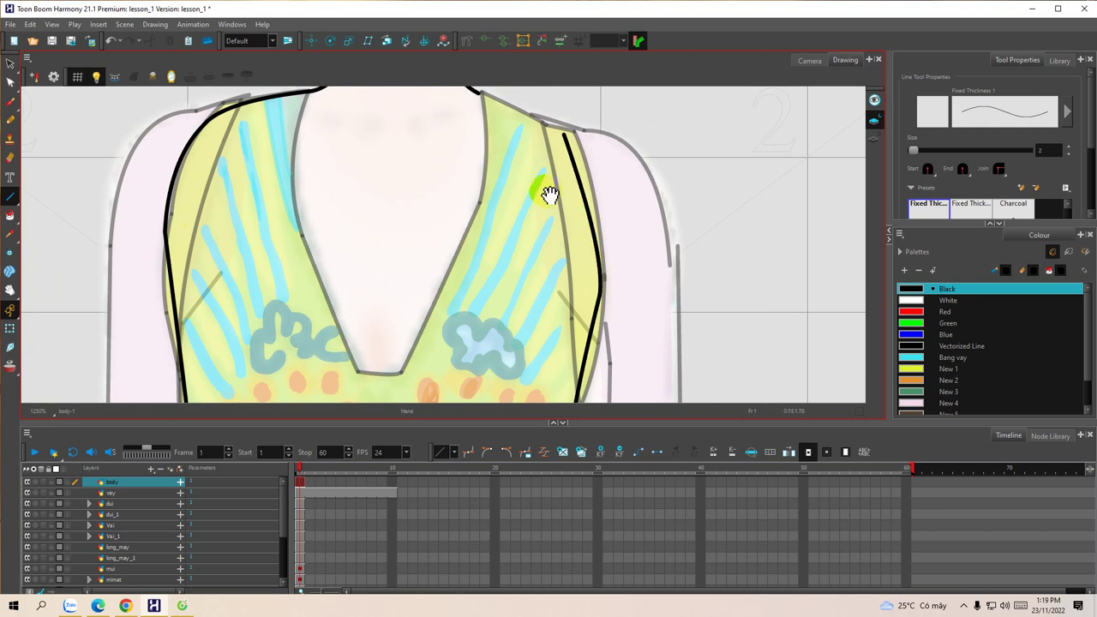
{"action": "left_click_drag", "start_coordinate": [554, 195], "coordinate": [570, 206]}
{"action": "left_click_drag", "start_coordinate": [526, 157], "coordinate": [549, 169]}
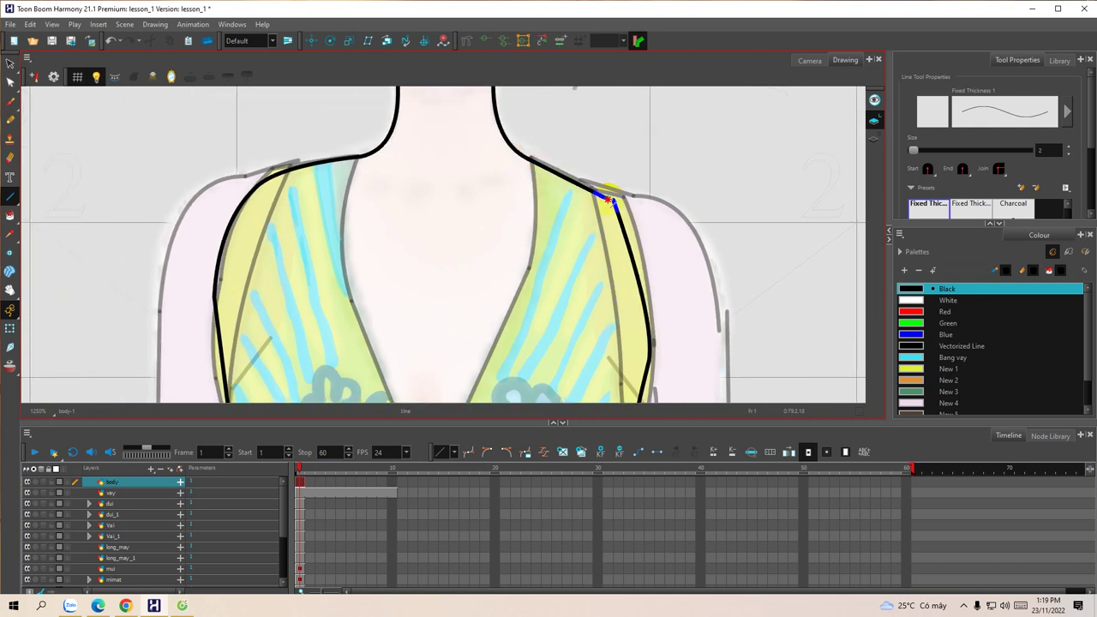
{"action": "left_click_drag", "start_coordinate": [540, 175], "coordinate": [592, 257]}
{"action": "left_click_drag", "start_coordinate": [509, 188], "coordinate": [513, 137]}
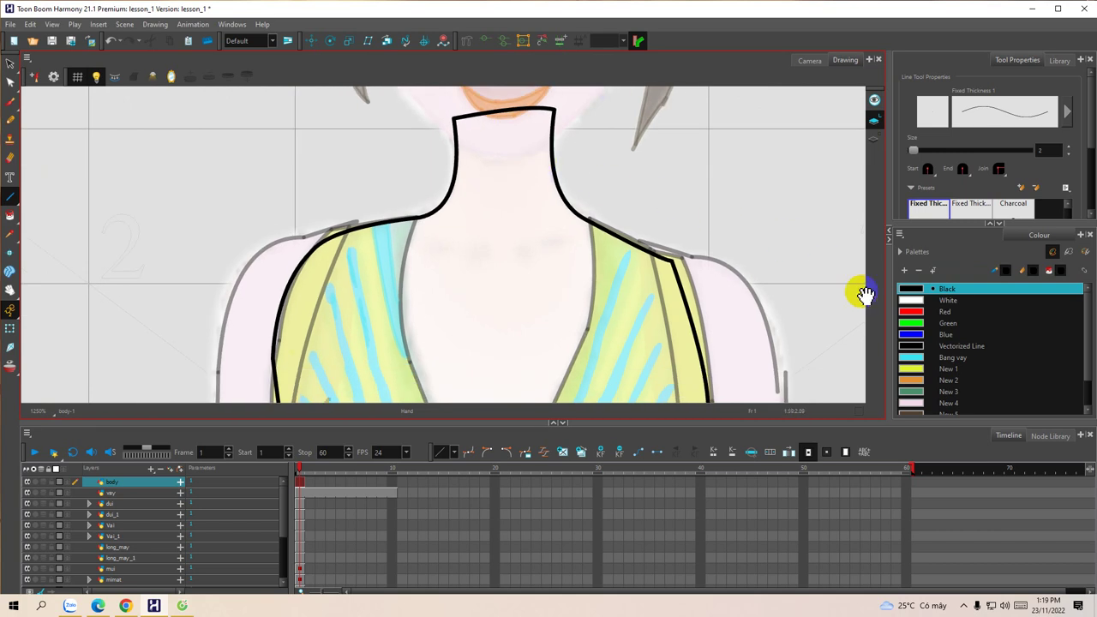
Step: Fill the closed body shape with the New 4 skin colour using the Paint tool
{"action": "left_click", "coordinate": [909, 405]}
{"action": "left_click", "coordinate": [190, 209]}
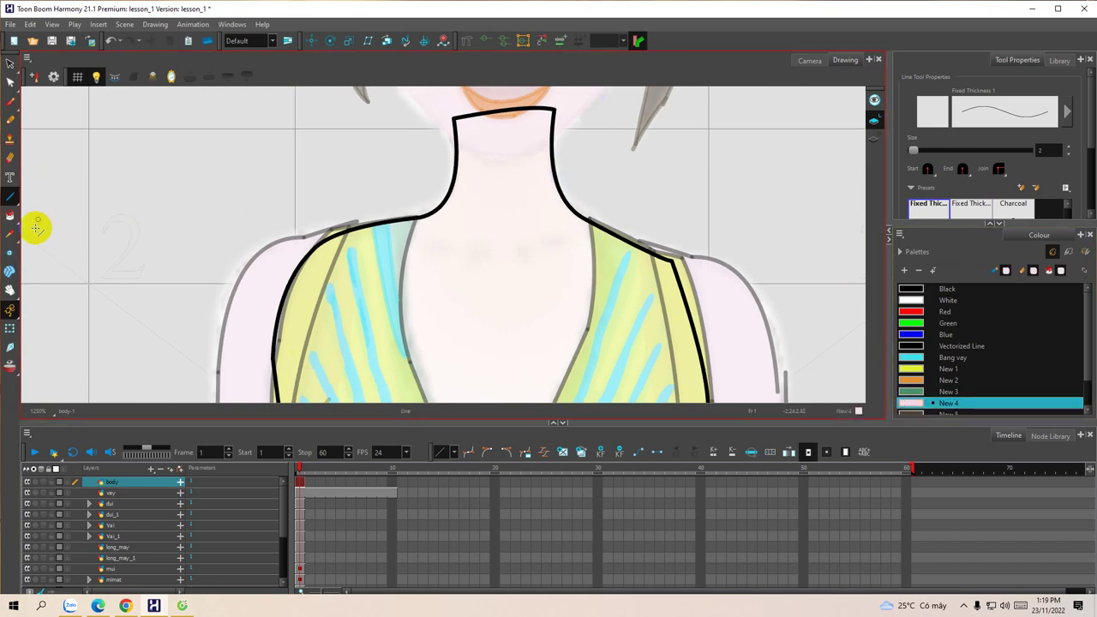
{"action": "key", "text": "space"}
{"action": "left_click_drag", "start_coordinate": [437, 320], "coordinate": [416, 289]}
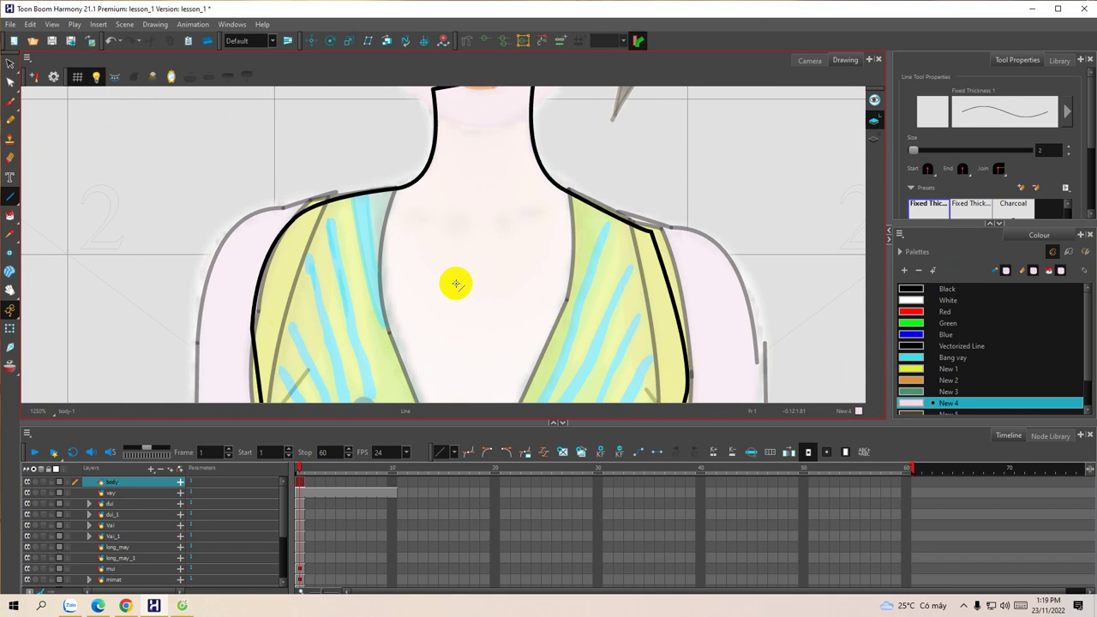
{"action": "key", "text": "alt+i"}
{"action": "left_click", "coordinate": [459, 284]}
Step: Delete the leftover line segment beside the waist on the viewer's right with the Select tool
{"action": "key", "text": "space"}
{"action": "left_click_drag", "start_coordinate": [468, 363], "coordinate": [463, 260]}
{"action": "left_click_drag", "start_coordinate": [464, 356], "coordinate": [463, 245]}
{"action": "mouse_move", "coordinate": [474, 288]}
{"action": "left_mouse_down"}
{"action": "mouse_move", "coordinate": [481, 186]}
{"action": "mouse_move", "coordinate": [472, 277]}
{"action": "mouse_move", "coordinate": [454, 305]}
{"action": "mouse_move", "coordinate": [456, 182]}
{"action": "left_mouse_up"}
{"action": "left_click_drag", "start_coordinate": [460, 297], "coordinate": [454, 130]}
{"action": "left_click_drag", "start_coordinate": [579, 272], "coordinate": [551, 202]}
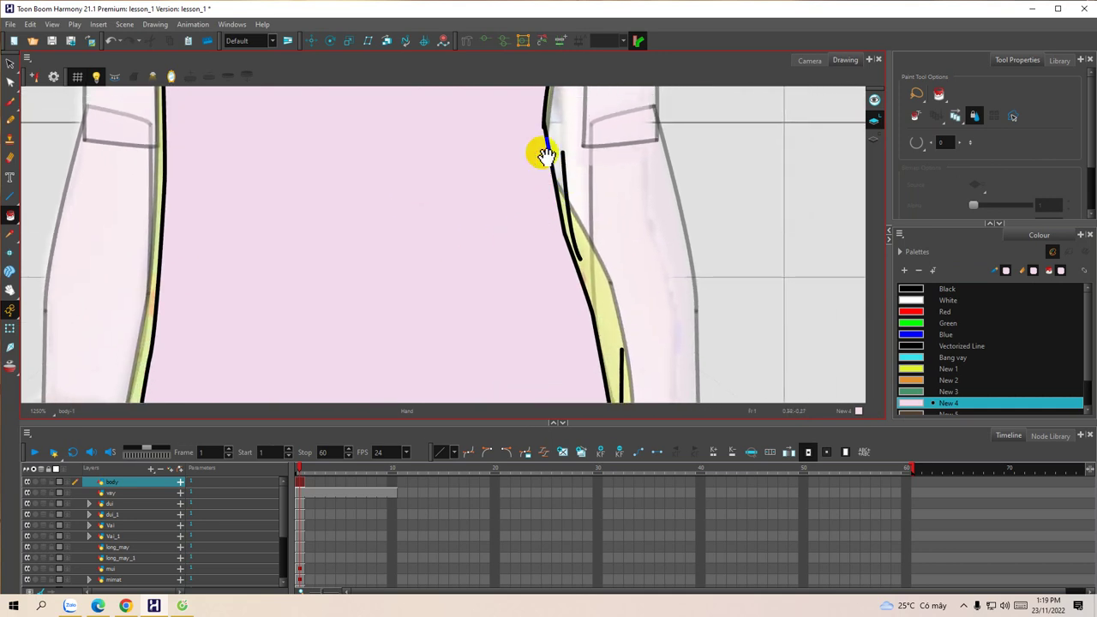
{"action": "left_click", "coordinate": [10, 64]}
{"action": "left_click_drag", "start_coordinate": [568, 160], "coordinate": [570, 162]}
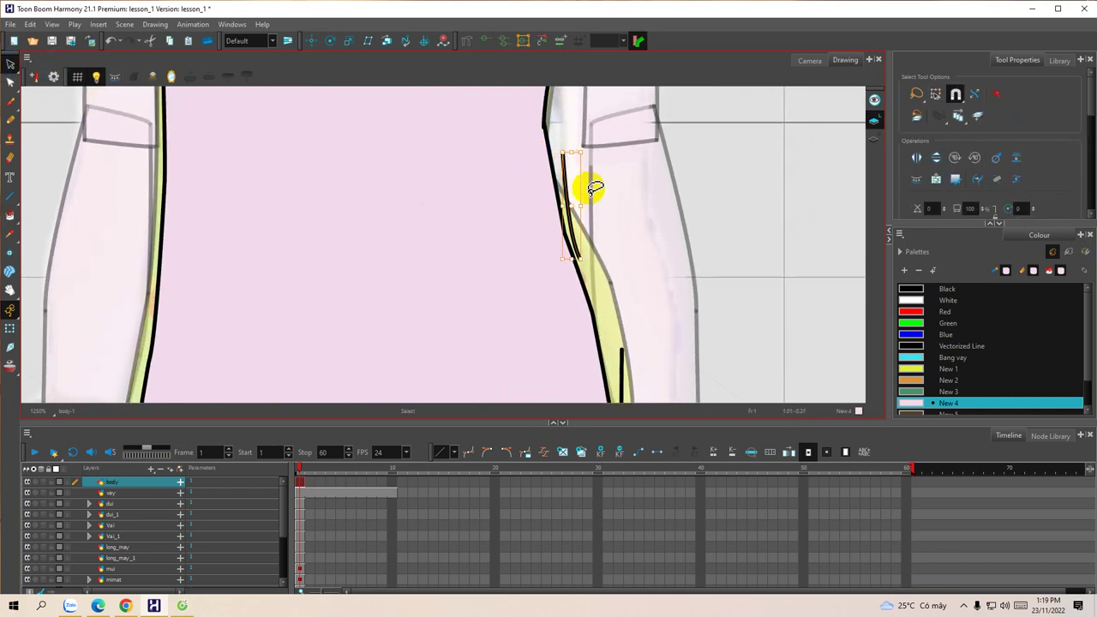
{"action": "key", "text": "Delete"}
Step: Delete the leftover vertical line above the hip on the viewer's right
{"action": "left_click_drag", "start_coordinate": [558, 356], "coordinate": [562, 260]}
{"action": "left_click", "coordinate": [617, 246]}
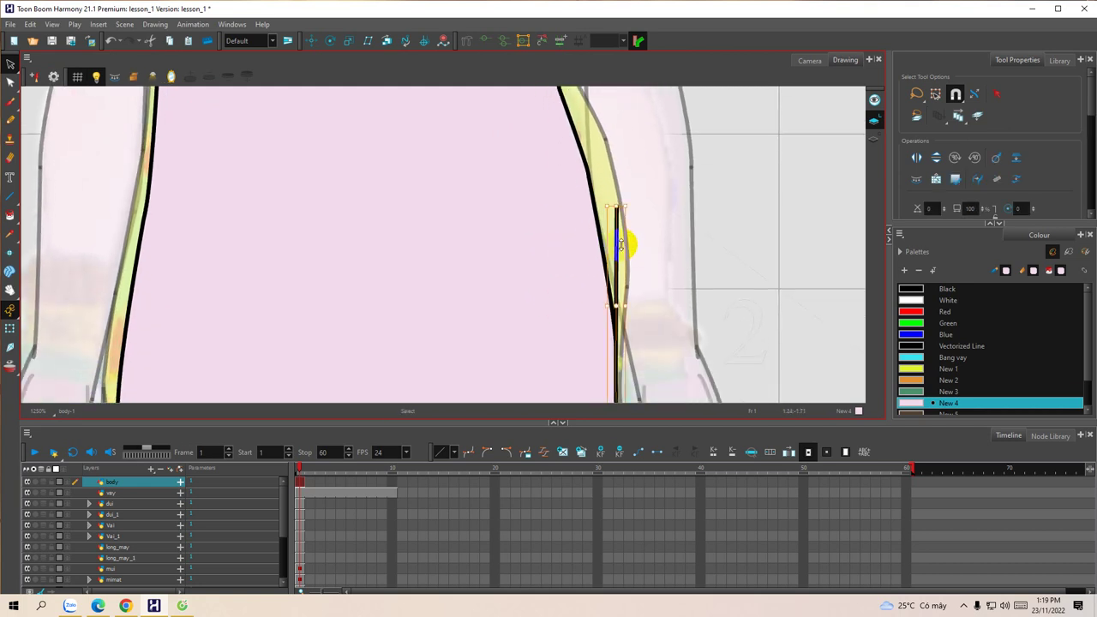
{"action": "left_click_drag", "start_coordinate": [568, 322], "coordinate": [568, 254]}
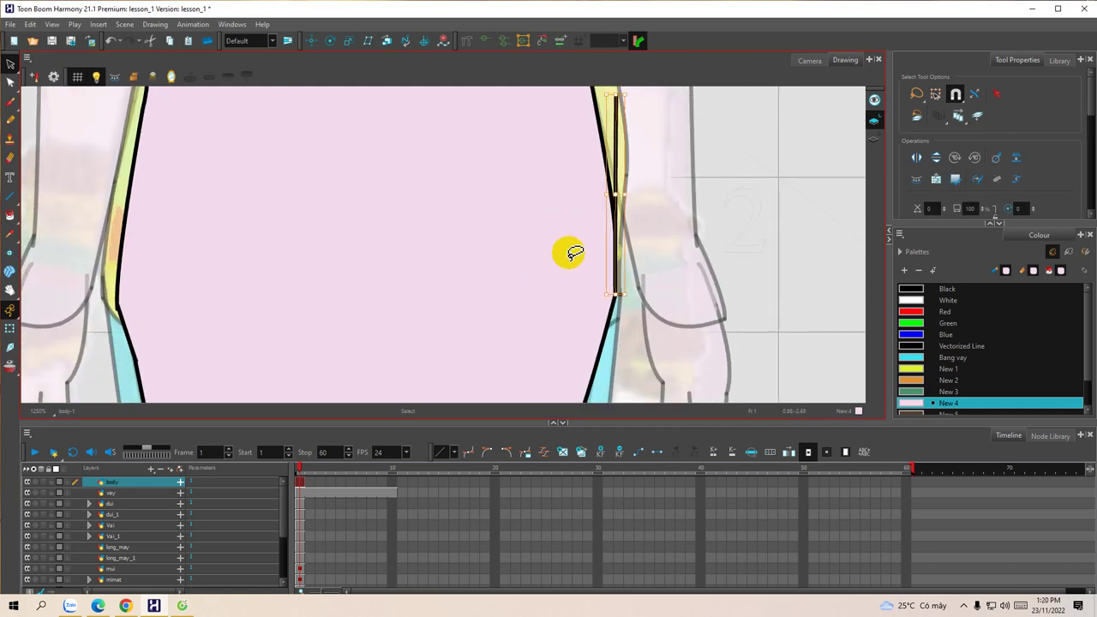
{"action": "key", "text": "Delete"}
Step: Delete the line closing the top of the neck
{"action": "left_click_drag", "start_coordinate": [600, 311], "coordinate": [605, 330]}
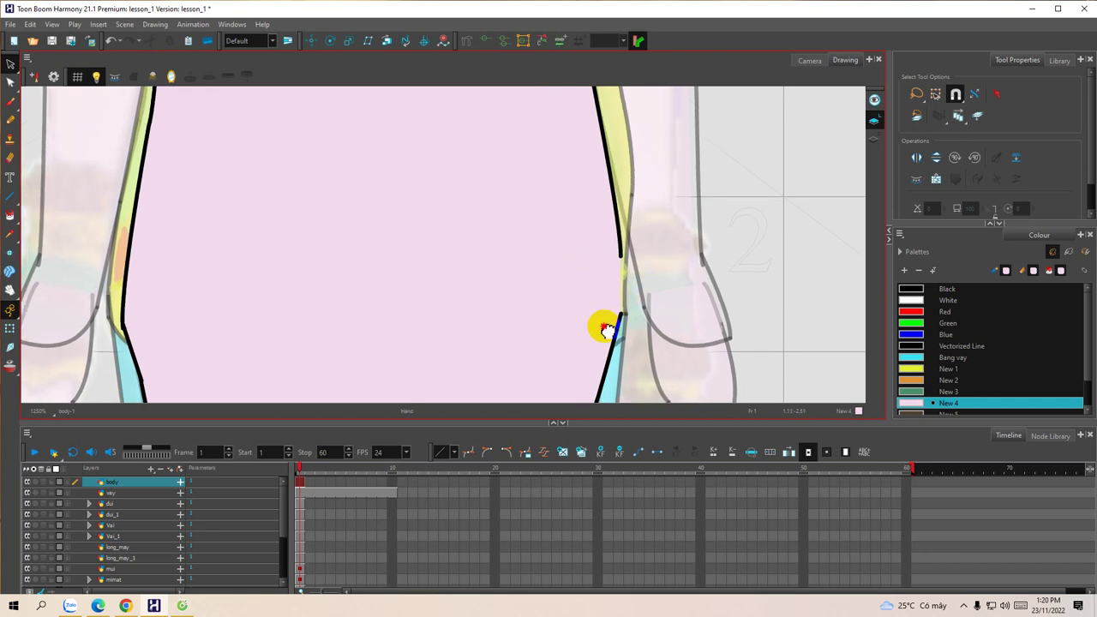
{"action": "scroll", "coordinate": [606, 329], "scroll_direction": "up", "scroll_amount": 6}
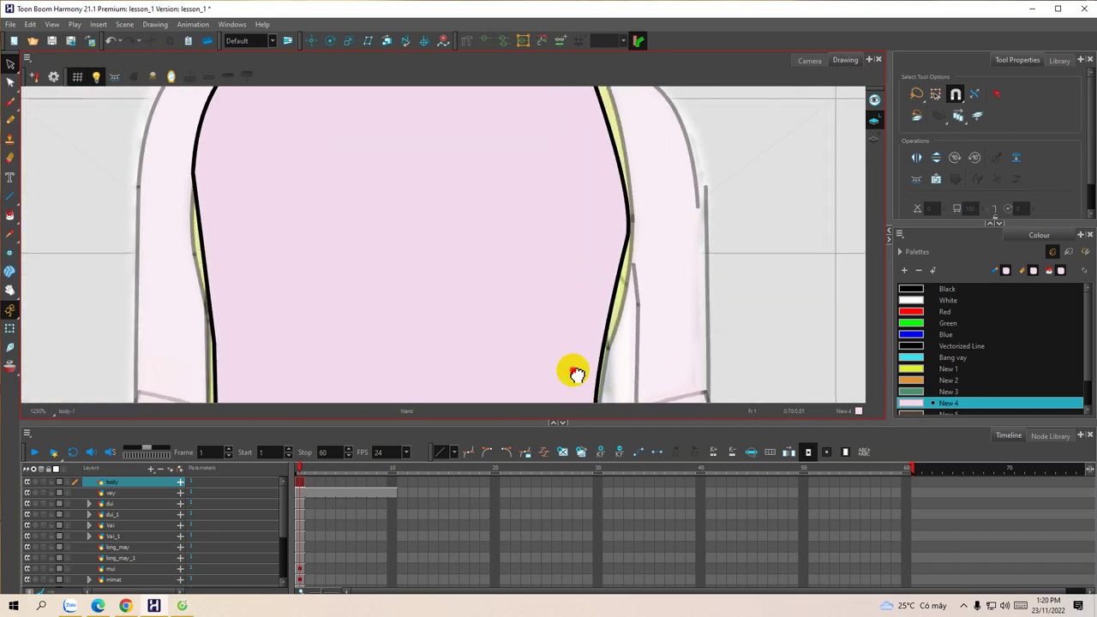
{"action": "scroll", "coordinate": [572, 334], "scroll_direction": "up", "scroll_amount": 5}
{"action": "scroll", "coordinate": [398, 214], "scroll_direction": "up", "scroll_amount": 2}
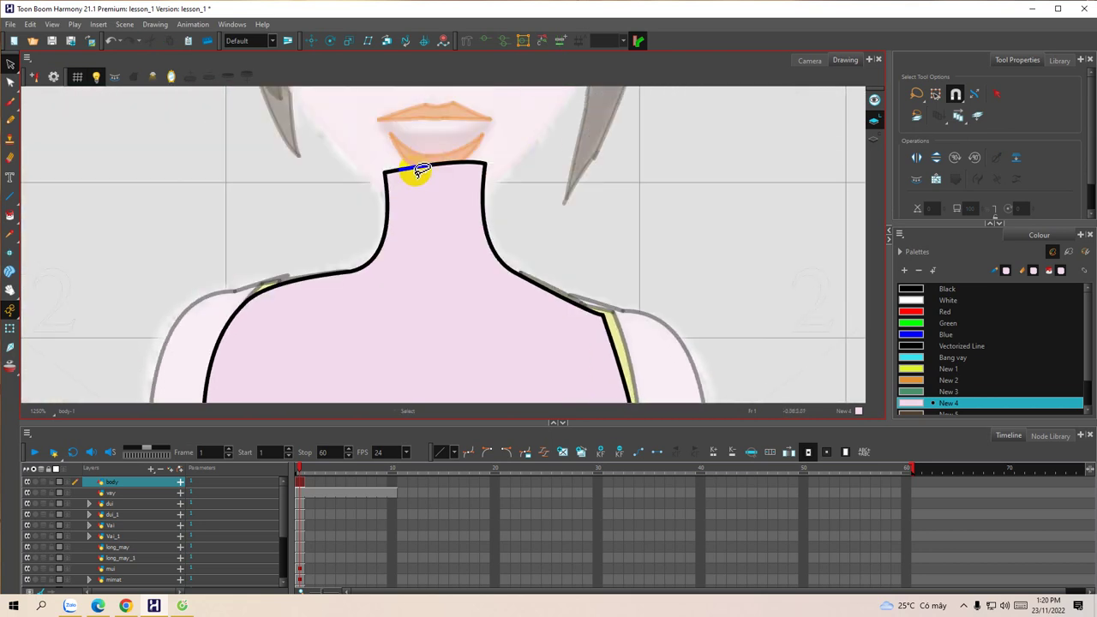
{"action": "left_click", "coordinate": [409, 168]}
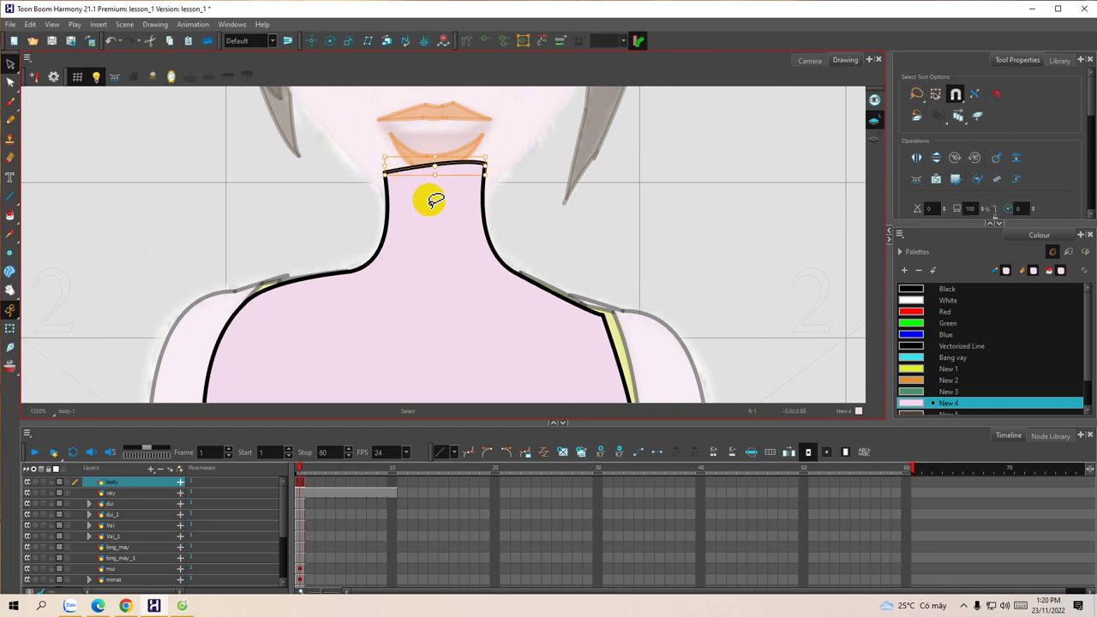
{"action": "key", "text": "Delete"}
Step: Delete the black armhole outlines on both sides of the body, keeping the skin fill
{"action": "key", "text": "space"}
{"action": "mouse_move", "coordinate": [428, 304]}
{"action": "left_mouse_down"}
{"action": "mouse_move", "coordinate": [431, 236]}
{"action": "mouse_move", "coordinate": [451, 201]}
{"action": "left_mouse_up"}
{"action": "left_click_drag", "start_coordinate": [419, 261], "coordinate": [435, 203]}
{"action": "left_click", "coordinate": [320, 216]}
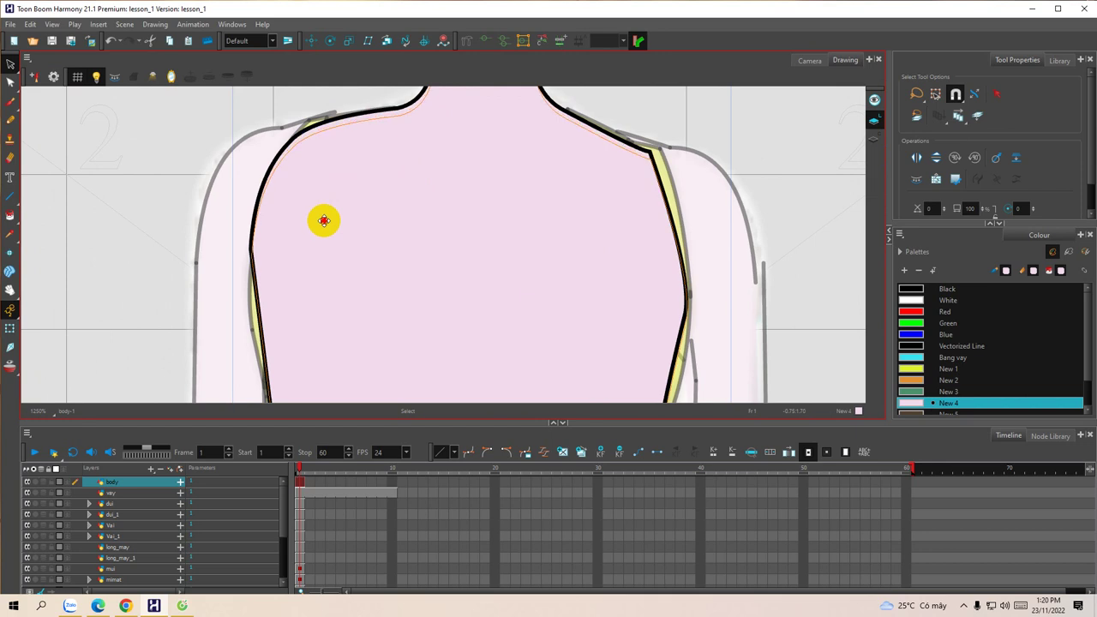
{"action": "key", "text": "ctrl+z"}
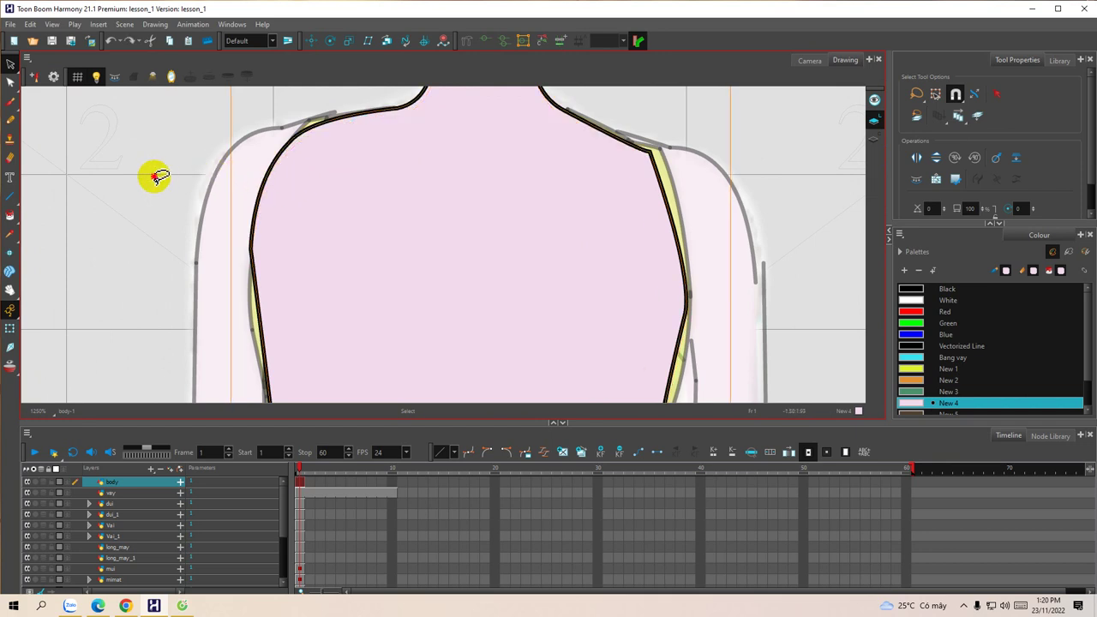
{"action": "left_click_drag", "start_coordinate": [163, 175], "coordinate": [165, 222]}
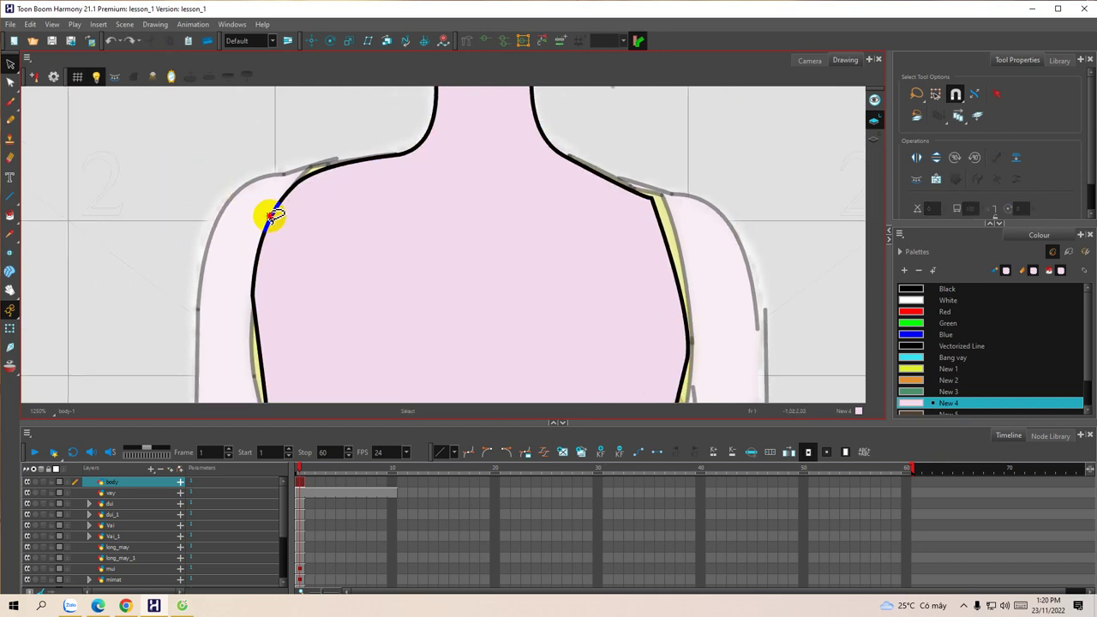
{"action": "left_click", "coordinate": [271, 216]}
{"action": "key", "text": "Delete"}
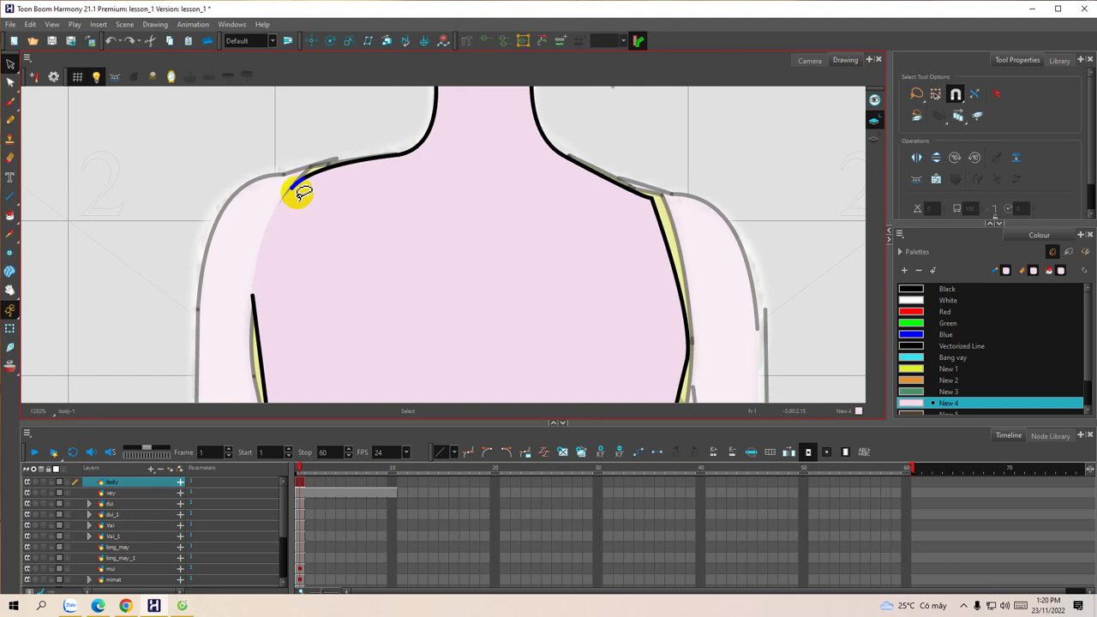
{"action": "left_click", "coordinate": [674, 248]}
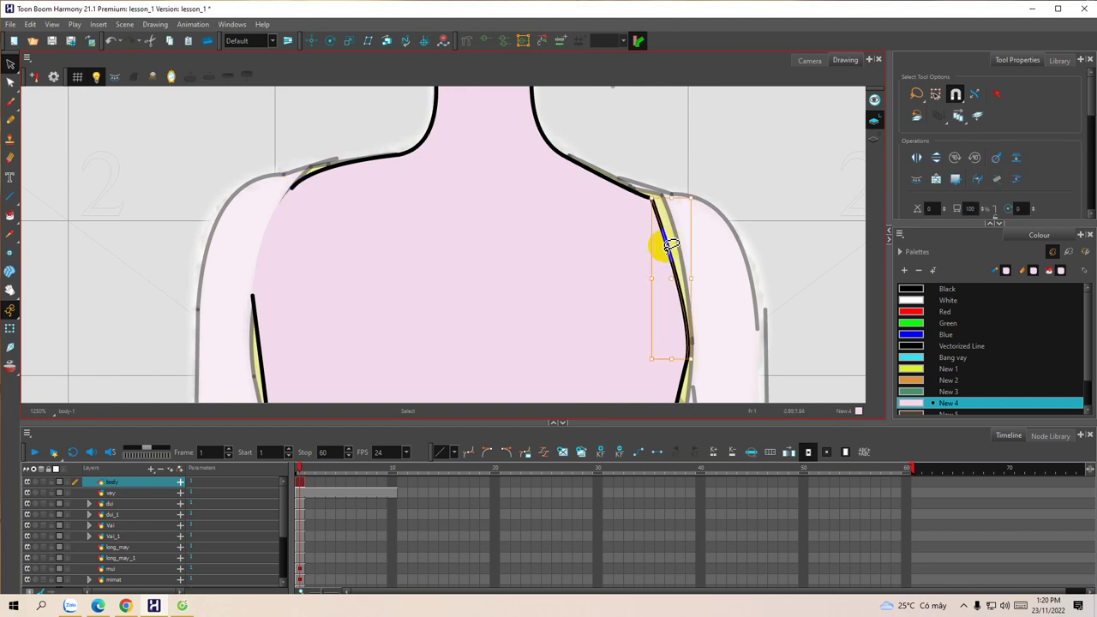
{"action": "key", "text": "Delete"}
Step: Delete the black line along the bottom edge of the body
{"action": "key", "text": "space"}
{"action": "mouse_move", "coordinate": [551, 348]}
{"action": "left_mouse_down"}
{"action": "mouse_move", "coordinate": [556, 272]}
{"action": "mouse_move", "coordinate": [510, 268]}
{"action": "mouse_move", "coordinate": [534, 176]}
{"action": "mouse_move", "coordinate": [537, 278]}
{"action": "mouse_move", "coordinate": [536, 199]}
{"action": "mouse_move", "coordinate": [529, 217]}
{"action": "left_mouse_up"}
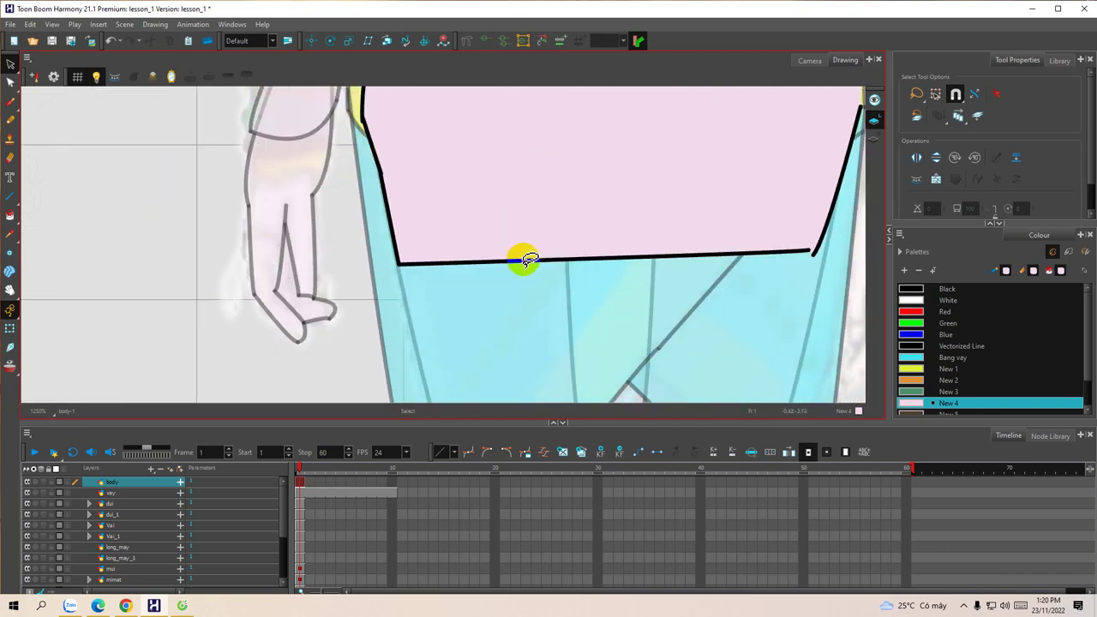
{"action": "left_click", "coordinate": [526, 258]}
{"action": "key", "text": "Delete"}
Step: Delete the black hip outlines on both sides of the body
{"action": "left_click_drag", "start_coordinate": [514, 182], "coordinate": [497, 304]}
{"action": "mouse_move", "coordinate": [540, 133]}
{"action": "left_mouse_down"}
{"action": "mouse_move", "coordinate": [529, 208]}
{"action": "mouse_move", "coordinate": [515, 216]}
{"action": "mouse_move", "coordinate": [487, 136]}
{"action": "left_mouse_up"}
{"action": "left_click", "coordinate": [715, 260]}
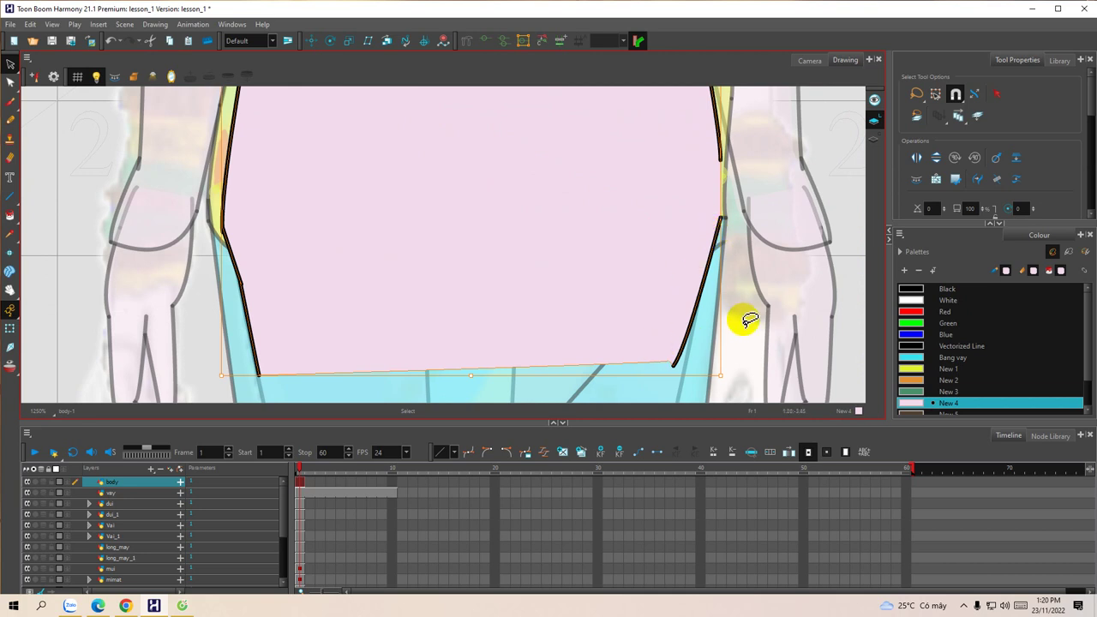
{"action": "left_click", "coordinate": [747, 321]}
{"action": "left_click", "coordinate": [698, 290]}
{"action": "key", "text": "Delete"}
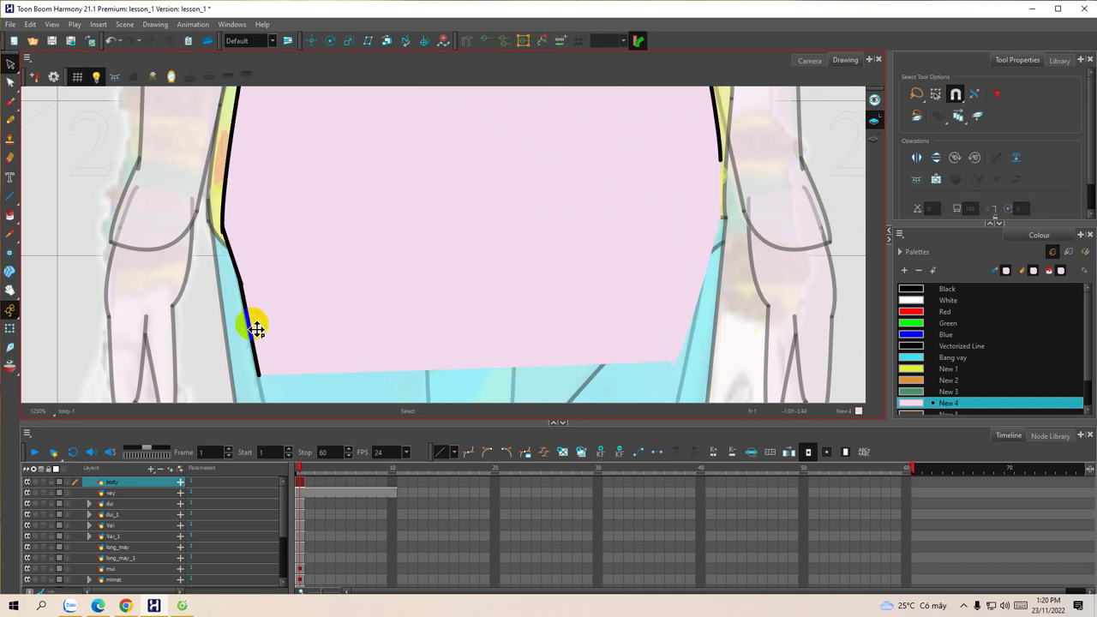
{"action": "left_click", "coordinate": [253, 323]}
{"action": "key", "text": "Delete"}
{"action": "left_click", "coordinate": [236, 262]}
{"action": "key", "text": "Delete"}
Step: Delete the outline segments just above the hips on both sides of the lower torso
{"action": "mouse_move", "coordinate": [390, 189]}
{"action": "left_mouse_down"}
{"action": "mouse_move", "coordinate": [368, 383]}
{"action": "mouse_move", "coordinate": [382, 289]}
{"action": "left_mouse_up"}
{"action": "mouse_move", "coordinate": [382, 365]}
{"action": "left_mouse_down"}
{"action": "mouse_move", "coordinate": [379, 259]}
{"action": "mouse_move", "coordinate": [396, 201]}
{"action": "left_mouse_up"}
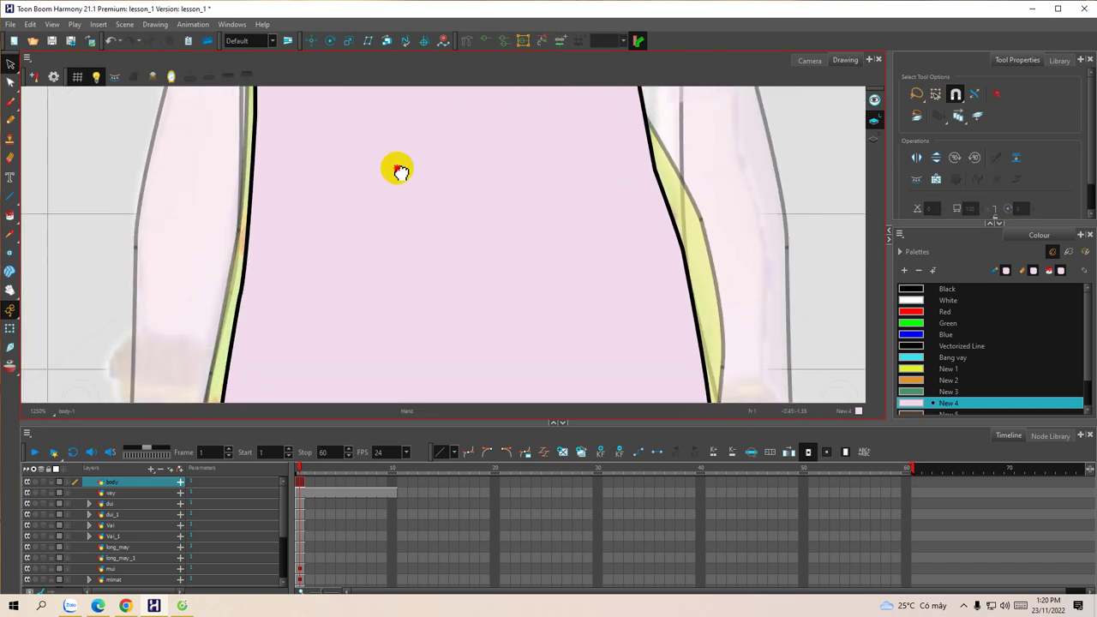
{"action": "scroll", "coordinate": [400, 171], "scroll_direction": "down", "scroll_amount": 2}
{"action": "left_click", "coordinate": [288, 252]}
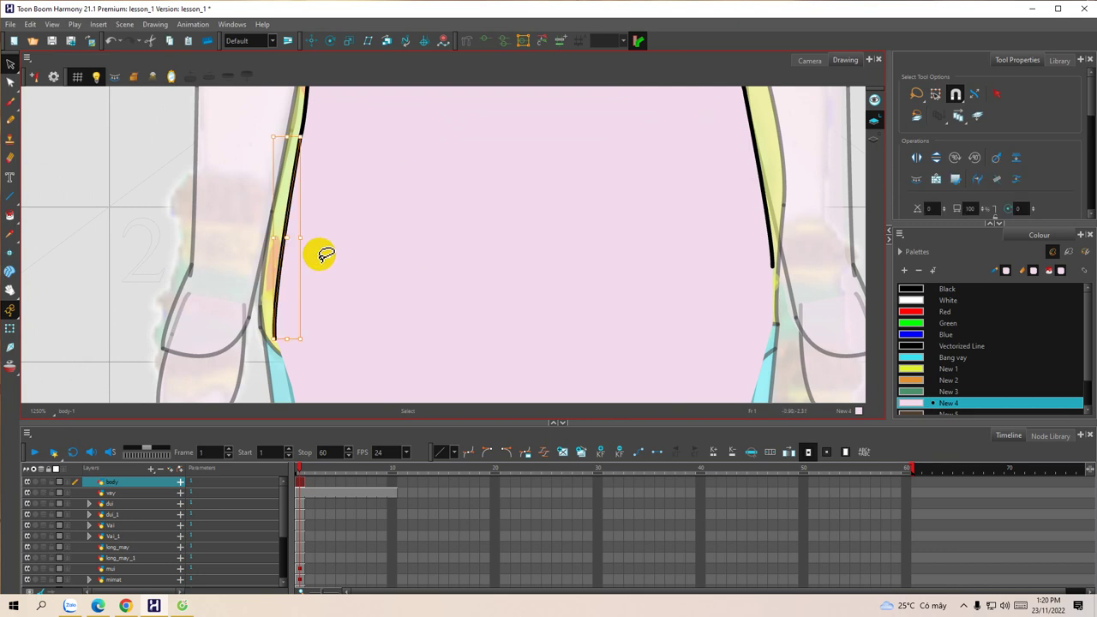
{"action": "key", "text": "Delete"}
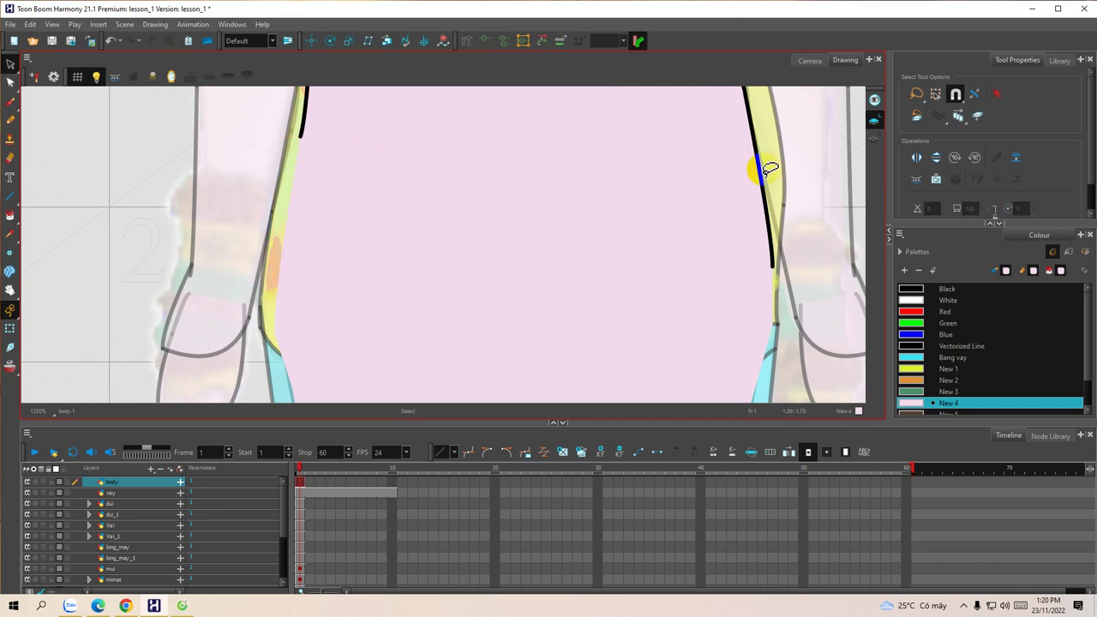
{"action": "left_click", "coordinate": [766, 176]}
{"action": "key", "text": "Delete"}
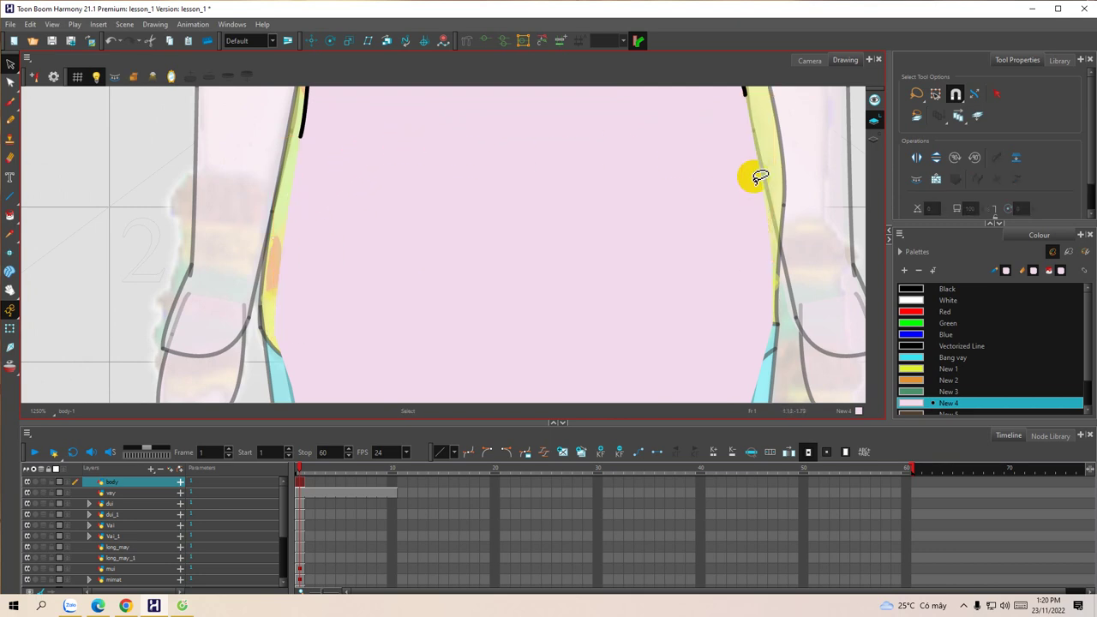
Step: Delete the black outline segments along the lower waist on both sides of the body, keeping the skin fill
{"action": "scroll", "coordinate": [499, 216], "scroll_direction": "up", "scroll_amount": 4}
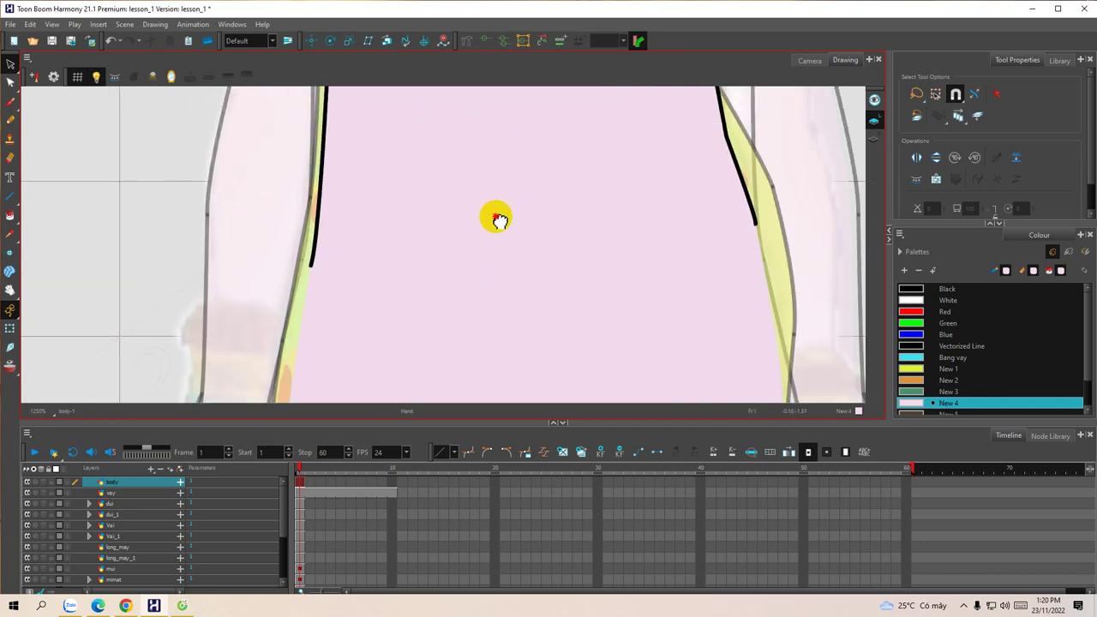
{"action": "left_click", "coordinate": [324, 243]}
{"action": "key", "text": "Delete"}
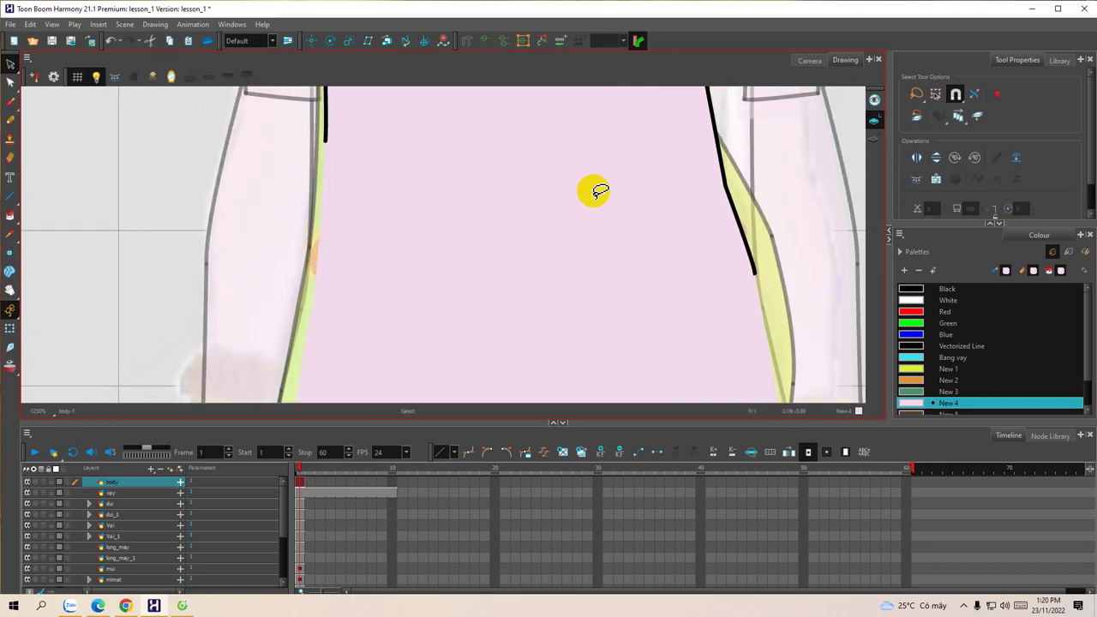
{"action": "left_click", "coordinate": [735, 198]}
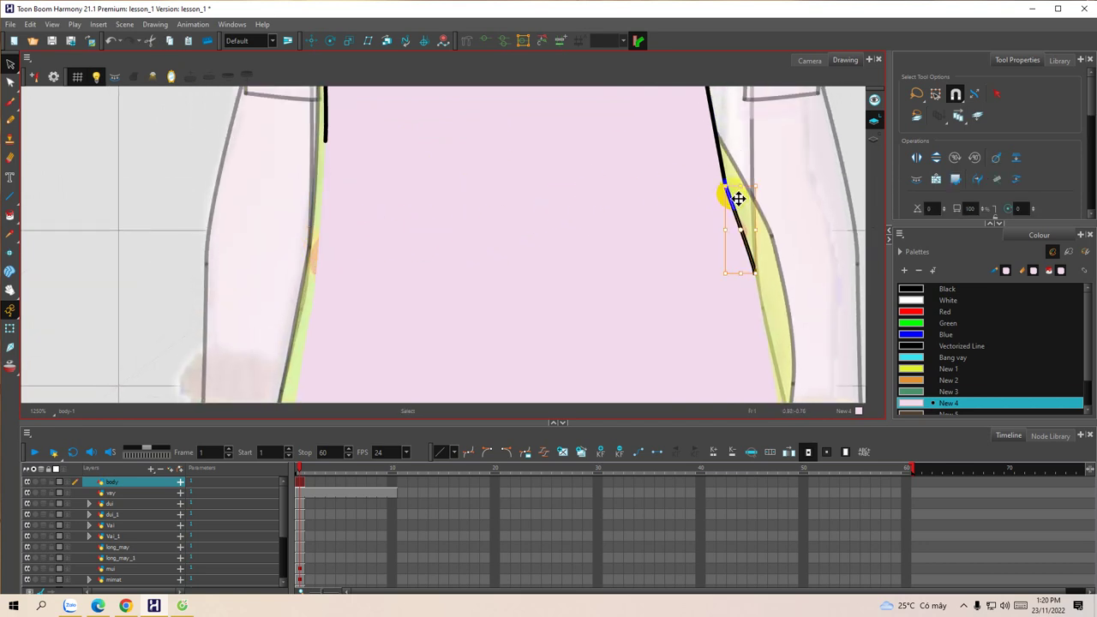
{"action": "key", "text": "Delete"}
{"action": "left_click", "coordinate": [723, 163]}
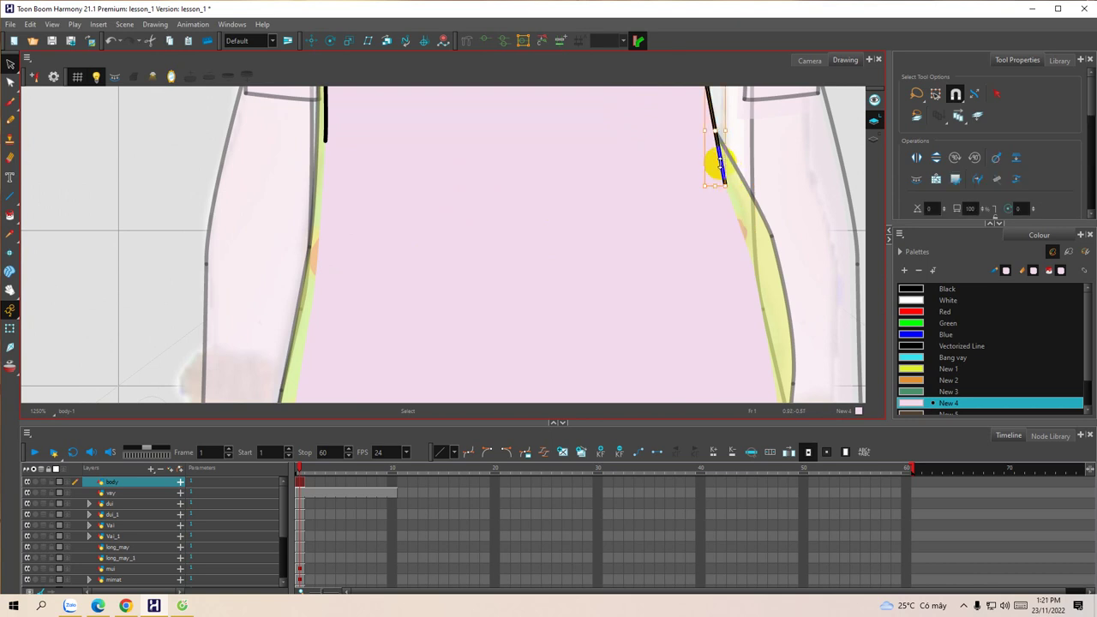
{"action": "key", "text": "Delete"}
{"action": "mouse_move", "coordinate": [480, 162]}
{"action": "left_mouse_down"}
{"action": "mouse_move", "coordinate": [458, 301]}
{"action": "mouse_move", "coordinate": [487, 234]}
{"action": "mouse_move", "coordinate": [465, 260]}
{"action": "mouse_move", "coordinate": [487, 166]}
{"action": "left_mouse_up"}
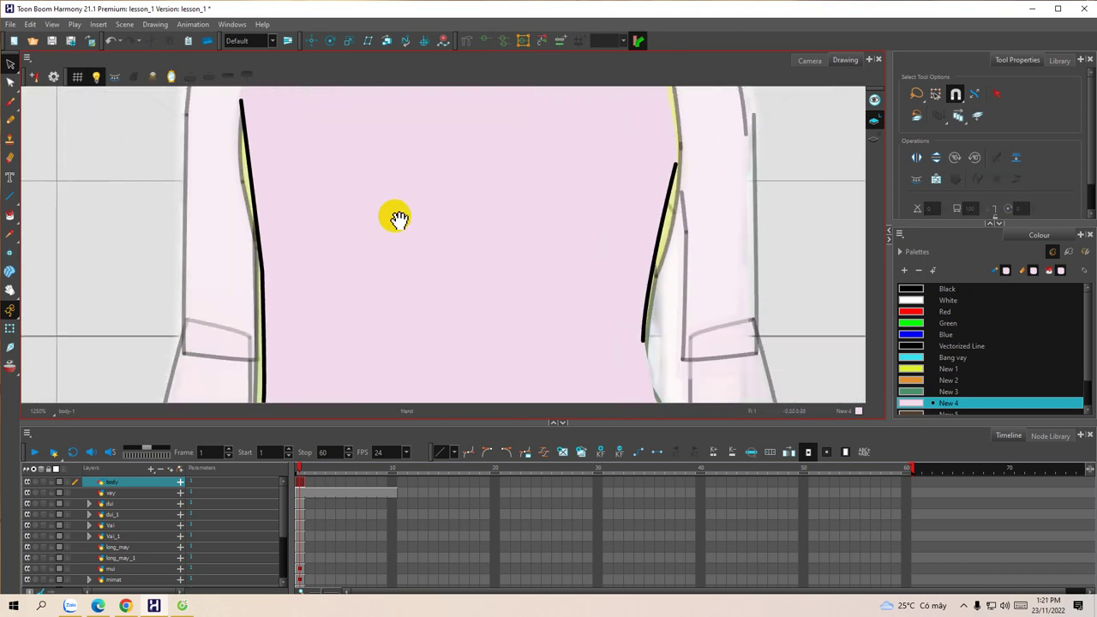
Step: Delete the remaining black side outlines between the armpits and the waist on the body layer
{"action": "left_click", "coordinate": [259, 202]}
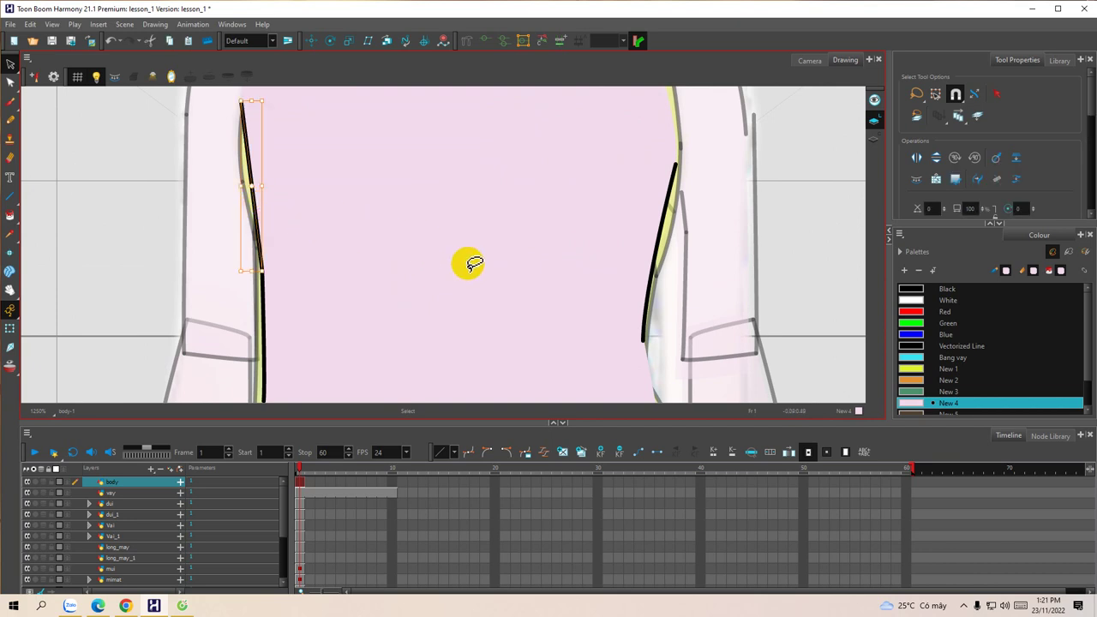
{"action": "key", "text": "Delete"}
{"action": "left_click", "coordinate": [663, 249]}
{"action": "key", "text": "Delete"}
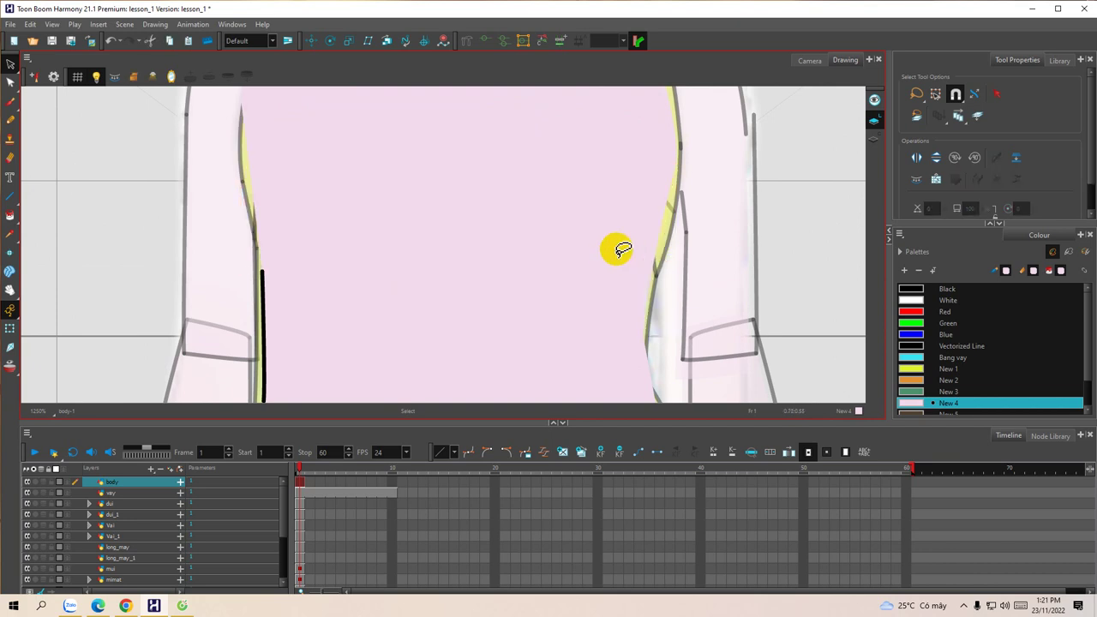
{"action": "mouse_move", "coordinate": [499, 183]}
{"action": "left_mouse_down"}
{"action": "mouse_move", "coordinate": [527, 162]}
{"action": "mouse_move", "coordinate": [503, 257]}
{"action": "left_mouse_up"}
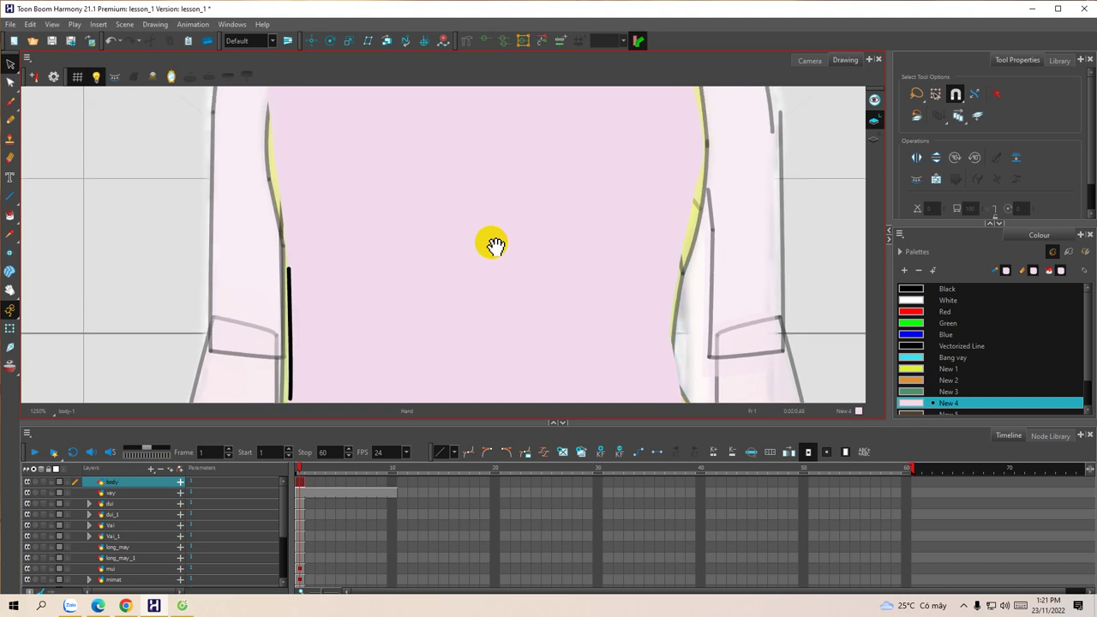
{"action": "left_click", "coordinate": [297, 322]}
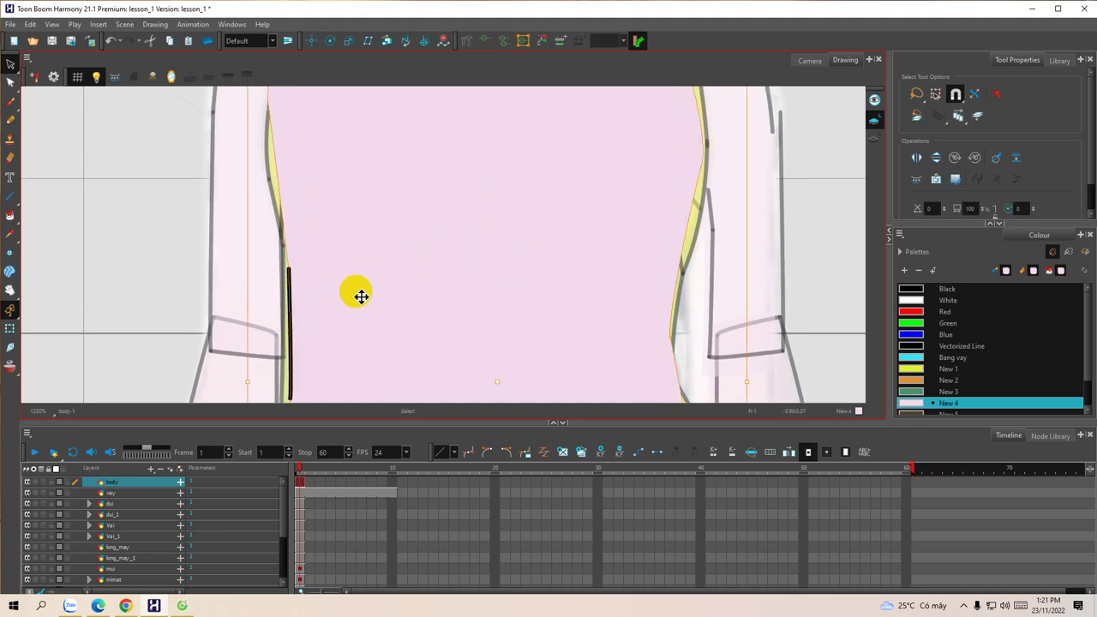
{"action": "left_click", "coordinate": [292, 306]}
{"action": "key", "text": "Delete"}
Step: Hide the DrawWa_2022 reference layer
{"action": "left_click_drag", "start_coordinate": [419, 178], "coordinate": [408, 374]}
{"action": "mouse_move", "coordinate": [447, 168]}
{"action": "left_mouse_down"}
{"action": "mouse_move", "coordinate": [433, 264]}
{"action": "mouse_move", "coordinate": [431, 228]}
{"action": "left_mouse_up"}
{"action": "scroll", "coordinate": [369, 239], "scroll_direction": "down", "scroll_amount": 4}
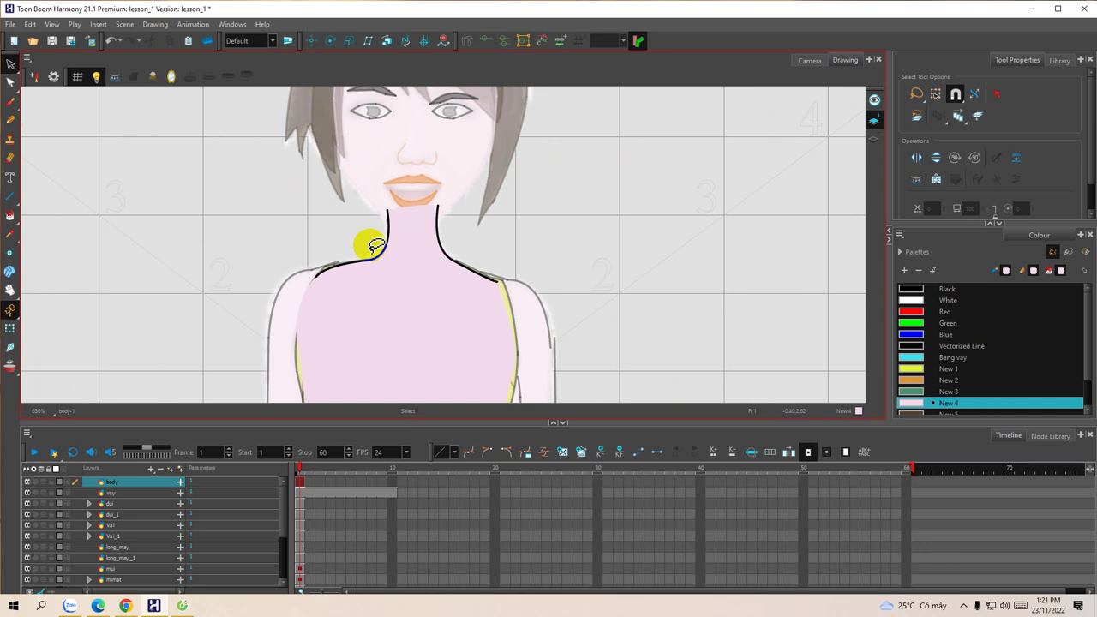
{"action": "left_click_drag", "start_coordinate": [490, 293], "coordinate": [528, 203]}
{"action": "scroll", "coordinate": [577, 288], "scroll_direction": "down", "scroll_amount": 5}
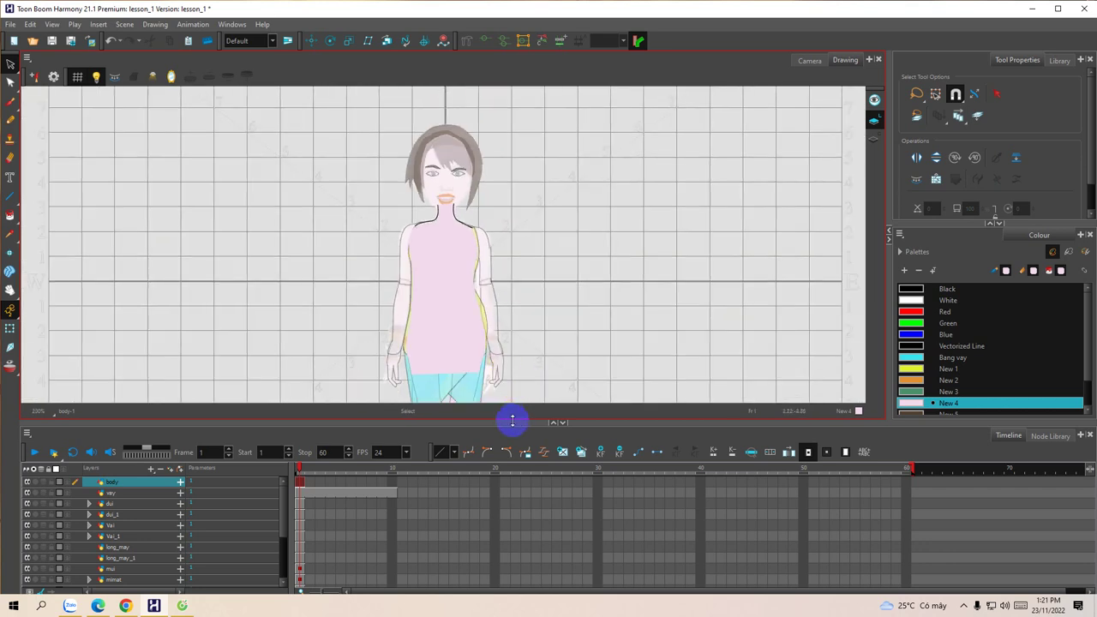
{"action": "left_click_drag", "start_coordinate": [512, 420], "coordinate": [514, 445]}
{"action": "scroll", "coordinate": [580, 291], "scroll_direction": "down", "scroll_amount": 3}
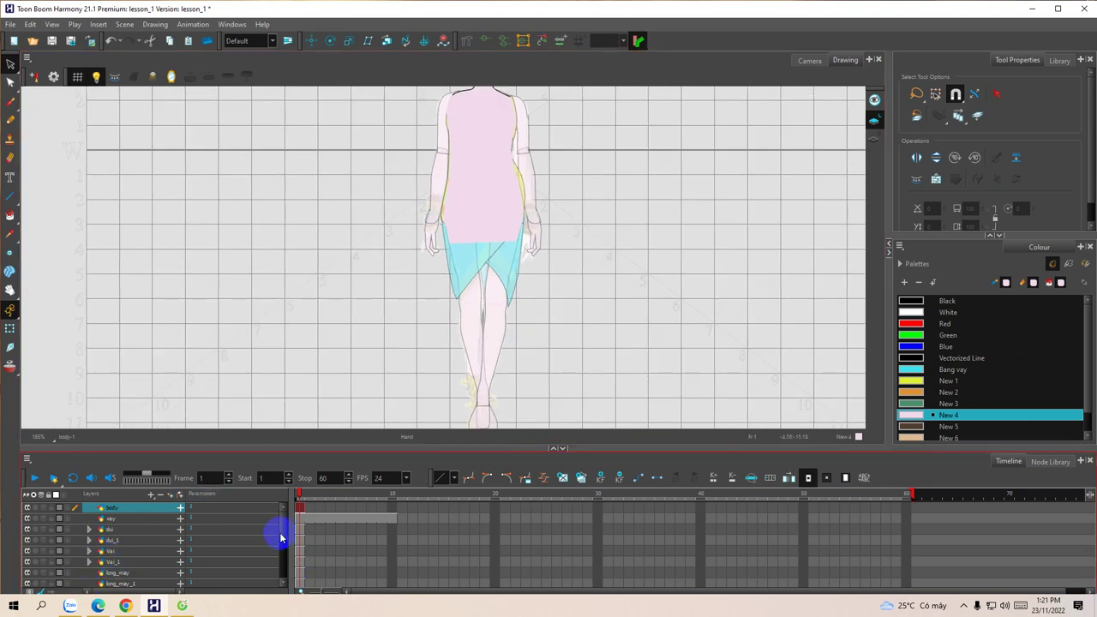
{"action": "left_click_drag", "start_coordinate": [281, 537], "coordinate": [281, 572]}
{"action": "left_click", "coordinate": [27, 581]}
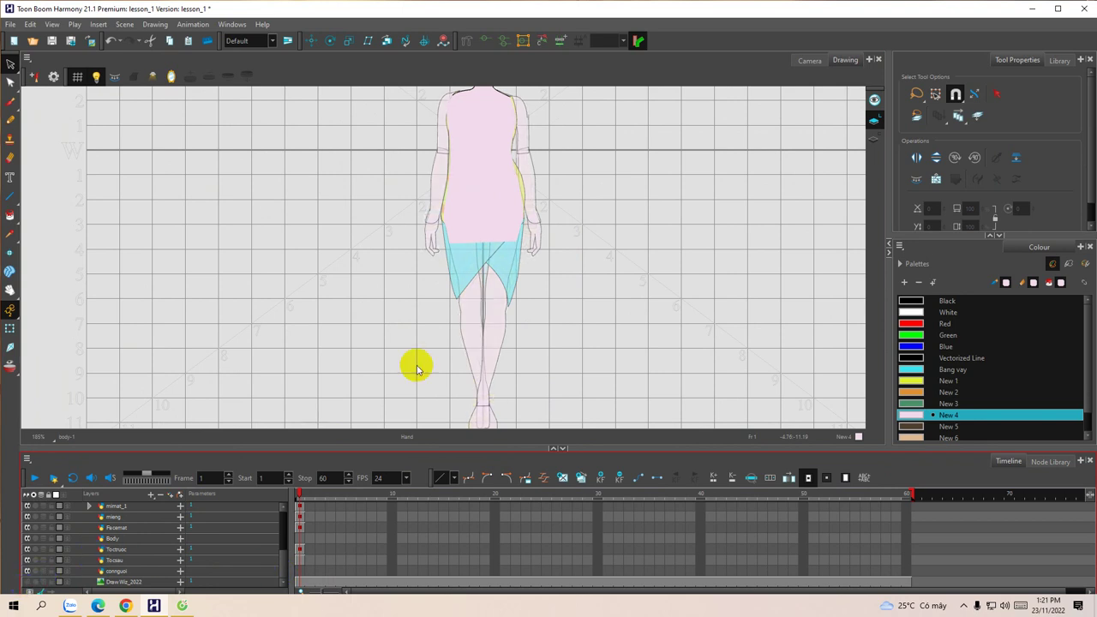
{"action": "scroll", "coordinate": [800, 113], "scroll_direction": "up", "scroll_amount": 2}
Step: Show the character in the Camera view and inspect how the body overlaps the top and skirt
{"action": "left_click", "coordinate": [809, 60]}
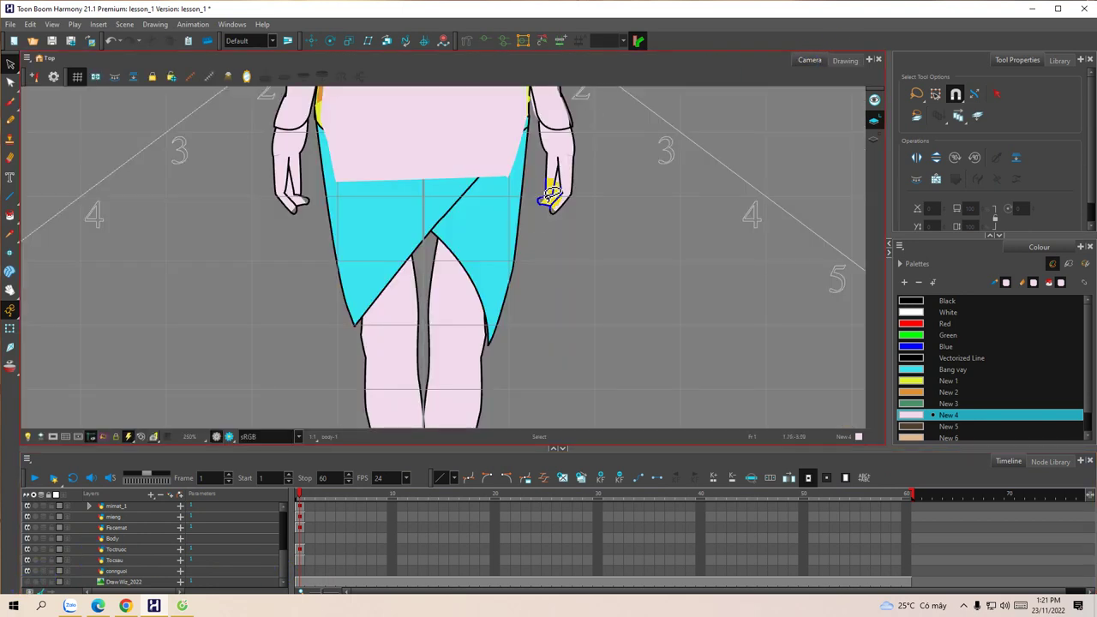
{"action": "left_click_drag", "start_coordinate": [471, 144], "coordinate": [486, 264]}
{"action": "left_click_drag", "start_coordinate": [489, 137], "coordinate": [472, 298]}
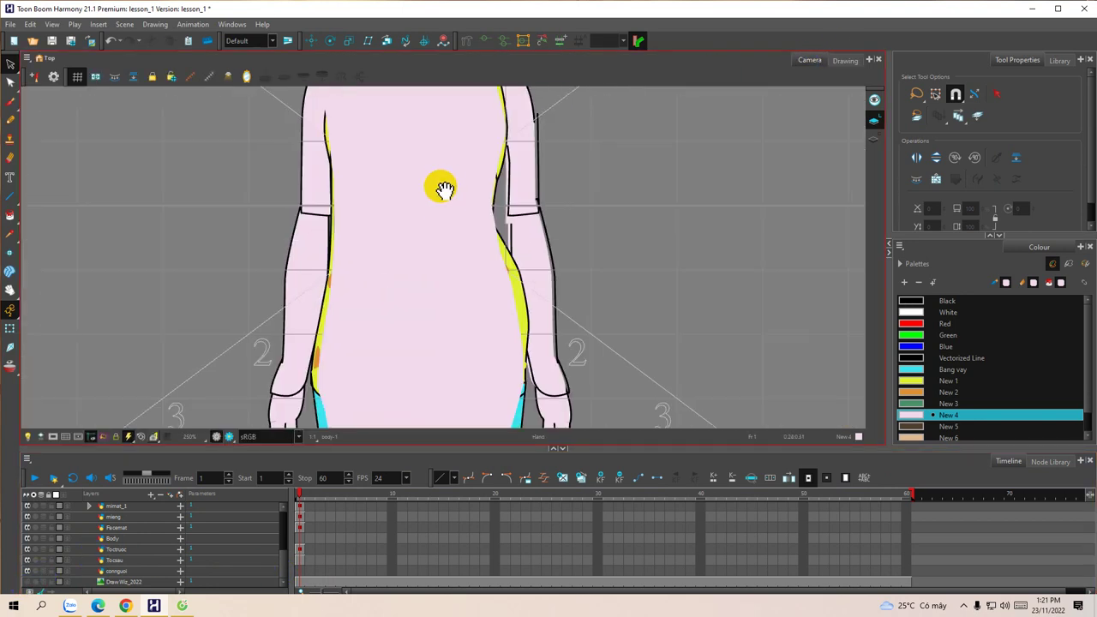
{"action": "left_click_drag", "start_coordinate": [444, 190], "coordinate": [454, 161]}
{"action": "left_click_drag", "start_coordinate": [251, 455], "coordinate": [248, 375]}
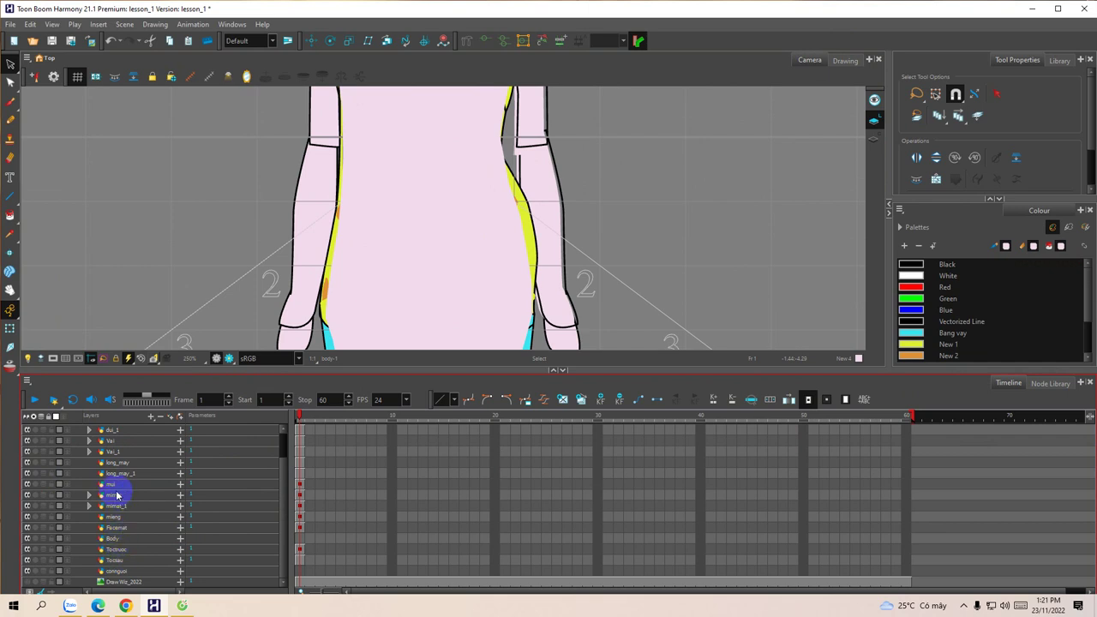
Step: Expand the vay layer's parameters and set its Z position to 0.0020 so the clothes sit in front of the body
{"action": "left_click", "coordinate": [120, 441]}
{"action": "left_click", "coordinate": [129, 431]}
{"action": "scroll", "coordinate": [152, 475], "scroll_direction": "up", "scroll_amount": 1}
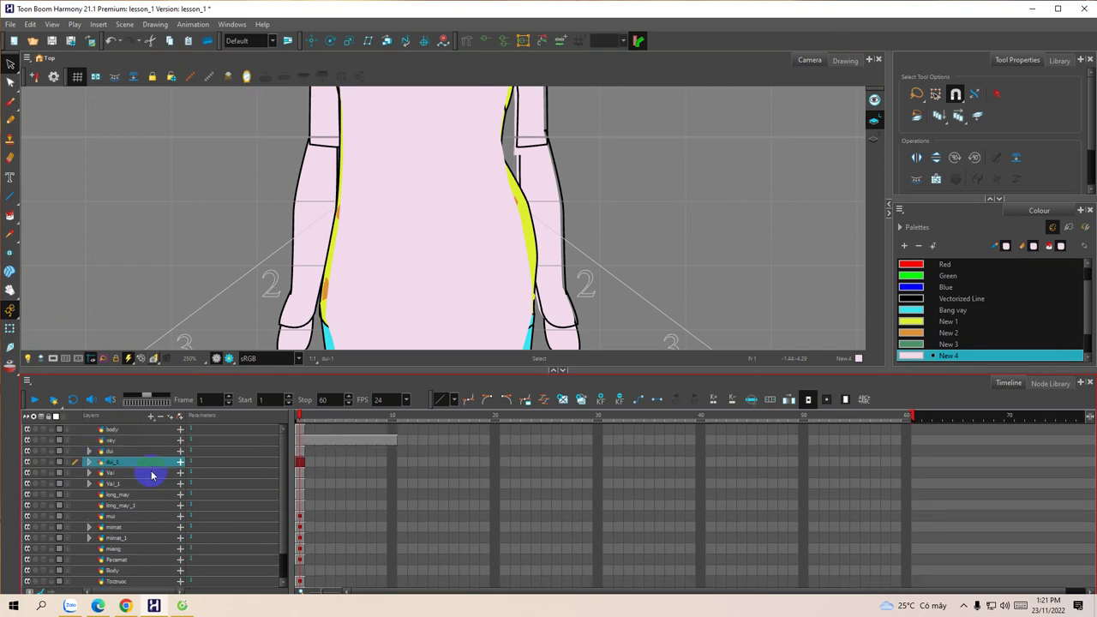
{"action": "left_click", "coordinate": [119, 440]}
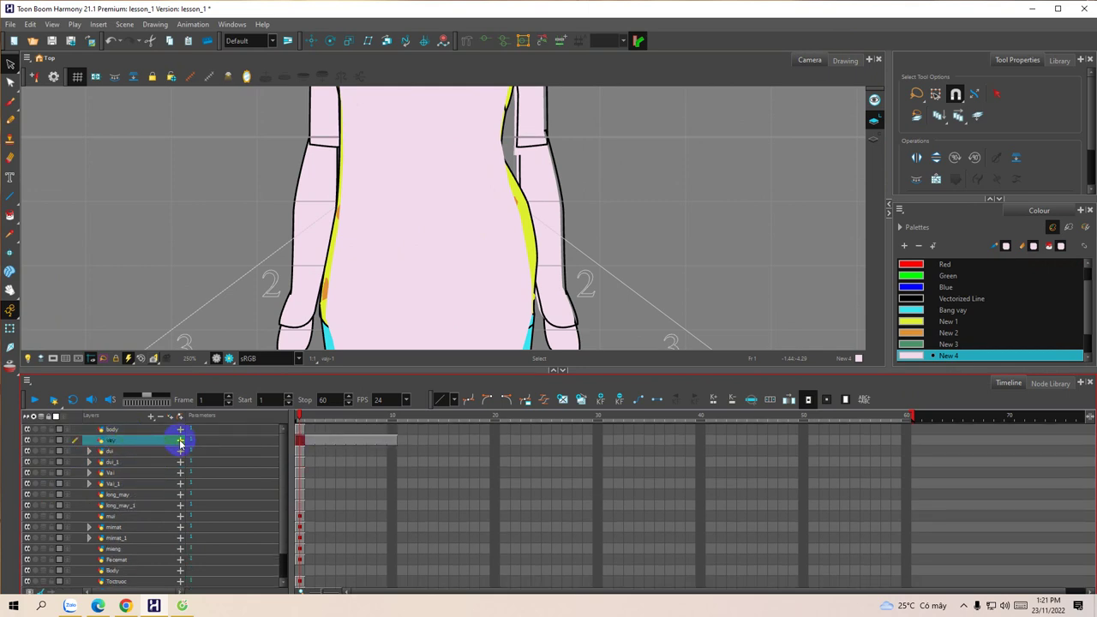
{"action": "left_click", "coordinate": [180, 440]}
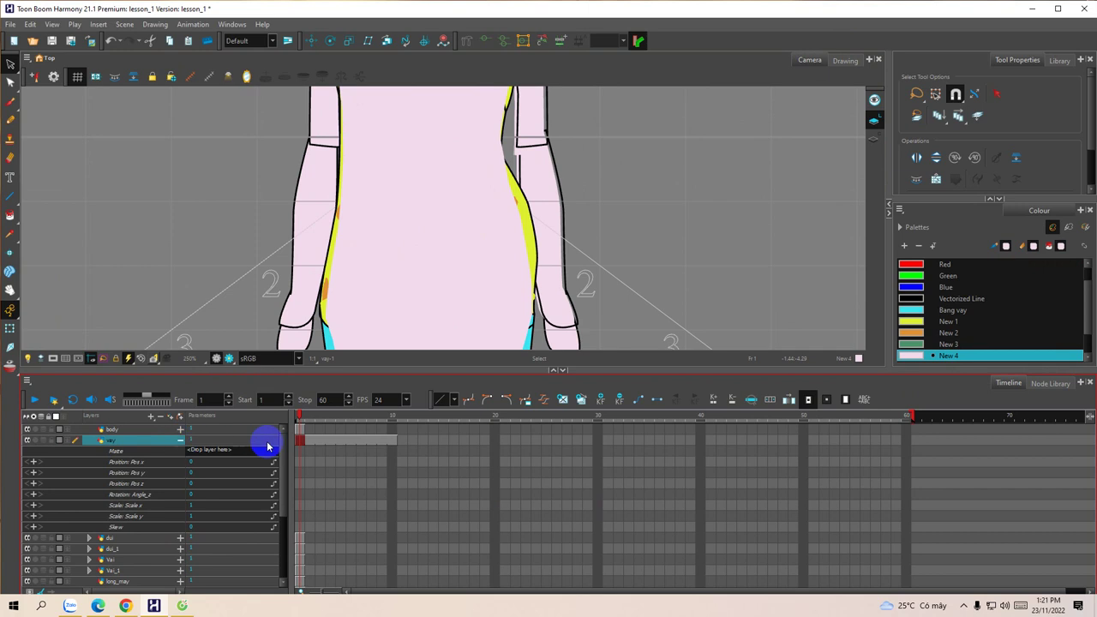
{"action": "left_click", "coordinate": [192, 484]}
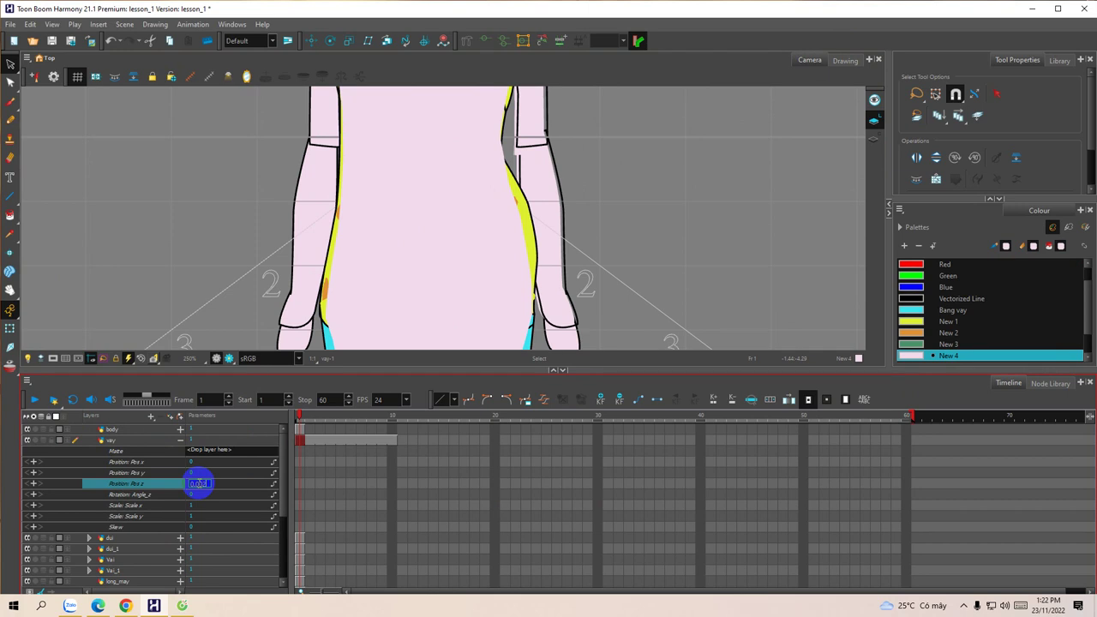
{"action": "key", "text": "Return"}
{"action": "scroll", "coordinate": [371, 245], "scroll_direction": "down", "scroll_amount": 3}
{"action": "scroll", "coordinate": [377, 245], "scroll_direction": "up", "scroll_amount": 2}
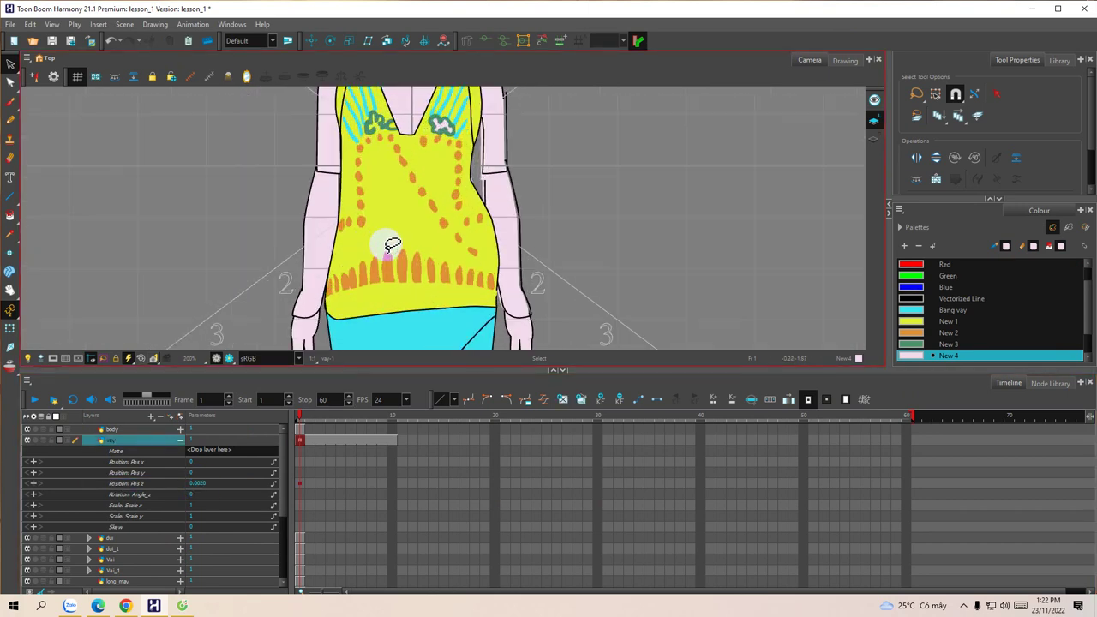
{"action": "scroll", "coordinate": [386, 245], "scroll_direction": "up", "scroll_amount": 2}
Step: Review the layer list and examine the whole character in the Camera view
{"action": "mouse_move", "coordinate": [281, 473]}
{"action": "left_mouse_down"}
{"action": "mouse_move", "coordinate": [282, 492]}
{"action": "mouse_move", "coordinate": [280, 455]}
{"action": "mouse_move", "coordinate": [283, 465]}
{"action": "left_mouse_up"}
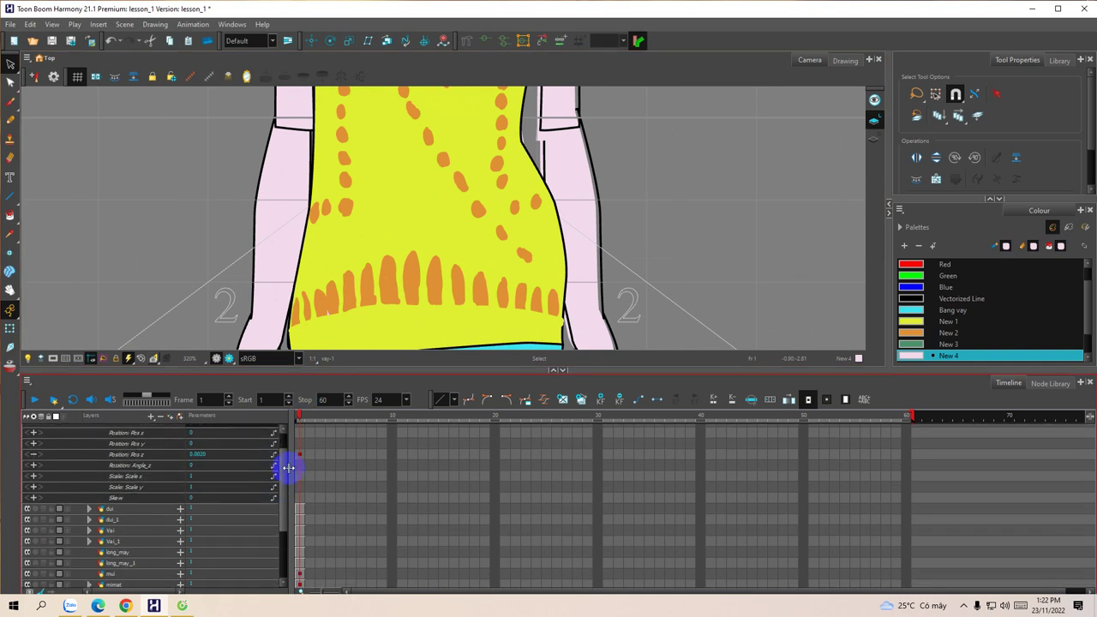
{"action": "left_click_drag", "start_coordinate": [280, 502], "coordinate": [278, 524]}
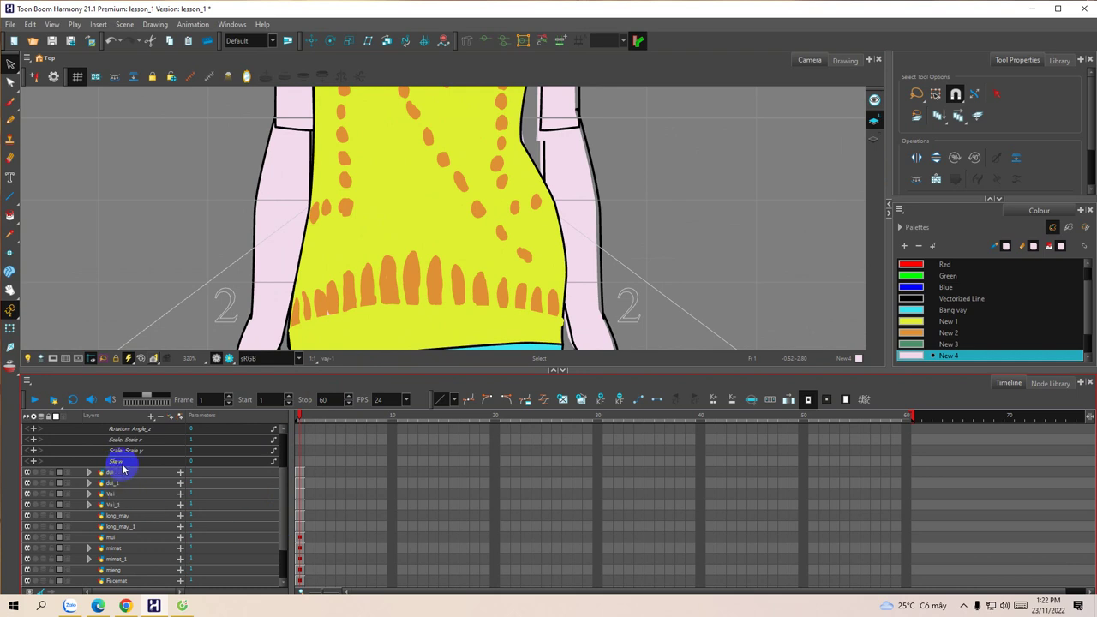
{"action": "scroll", "coordinate": [124, 504], "scroll_direction": "down", "scroll_amount": 3}
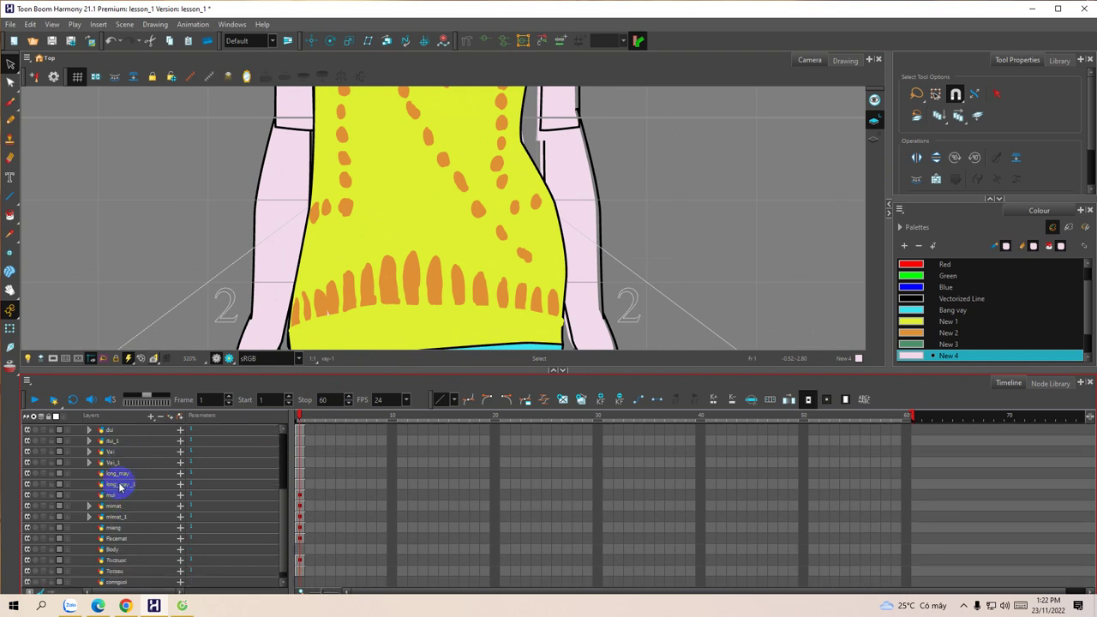
{"action": "scroll", "coordinate": [122, 487], "scroll_direction": "up", "scroll_amount": 4}
{"action": "scroll", "coordinate": [583, 202], "scroll_direction": "down", "scroll_amount": 4}
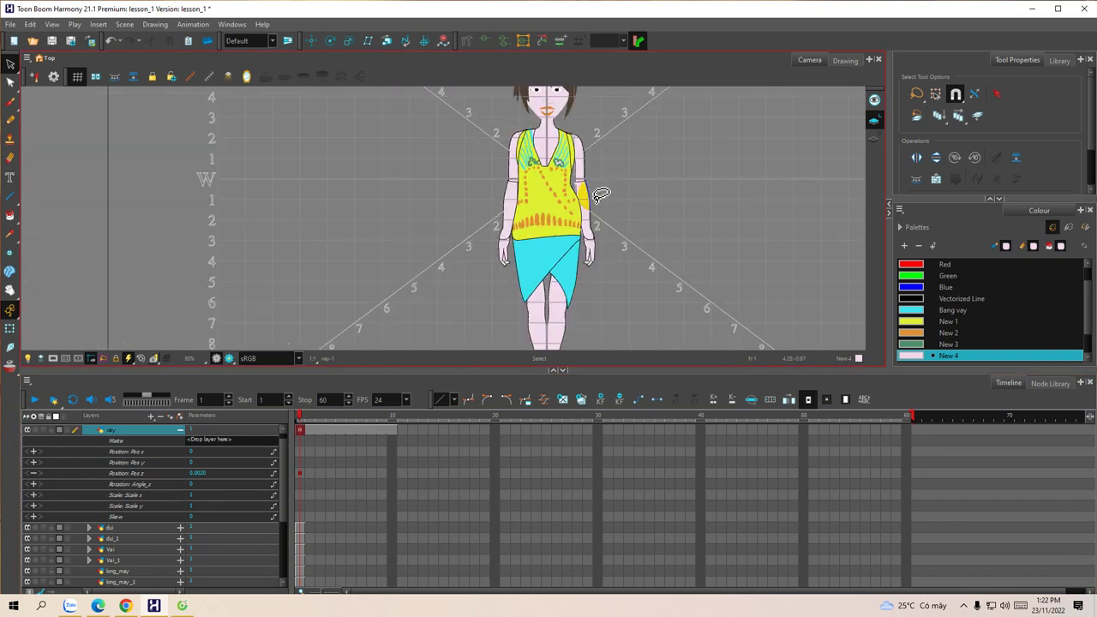
{"action": "scroll", "coordinate": [601, 193], "scroll_direction": "down", "scroll_amount": 2}
{"action": "scroll", "coordinate": [636, 172], "scroll_direction": "down", "scroll_amount": 2}
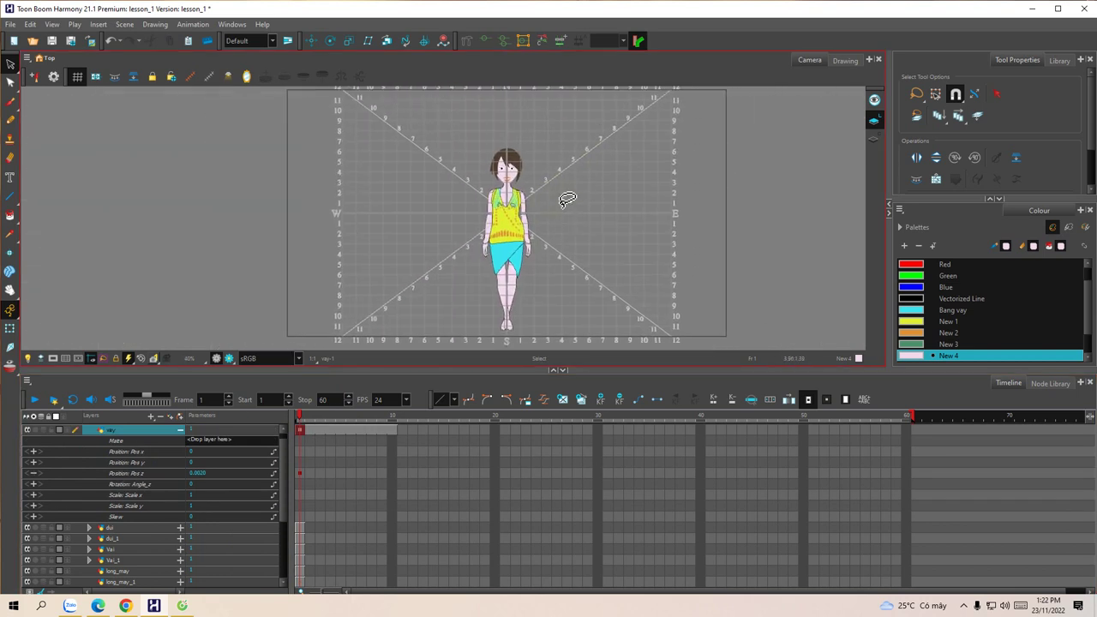
{"action": "scroll", "coordinate": [567, 200], "scroll_direction": "up", "scroll_amount": 4}
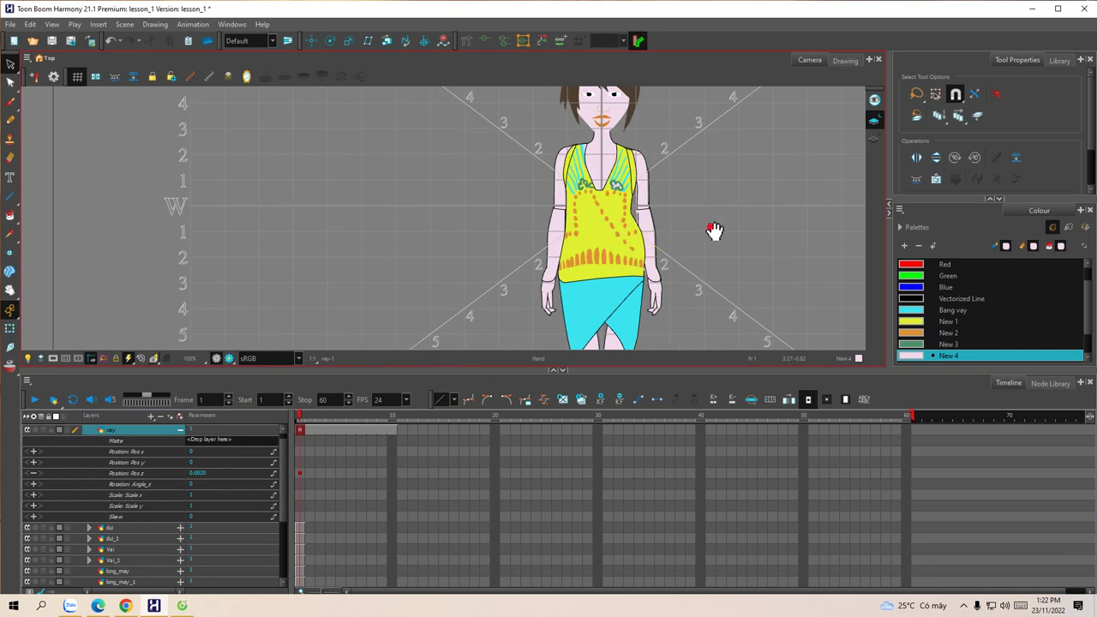
{"action": "left_click_drag", "start_coordinate": [714, 229], "coordinate": [581, 283]}
{"action": "left_click_drag", "start_coordinate": [581, 370], "coordinate": [570, 472]}
{"action": "mouse_move", "coordinate": [588, 343]}
{"action": "left_mouse_down"}
{"action": "mouse_move", "coordinate": [580, 284]}
{"action": "mouse_move", "coordinate": [579, 327]}
{"action": "left_mouse_up"}
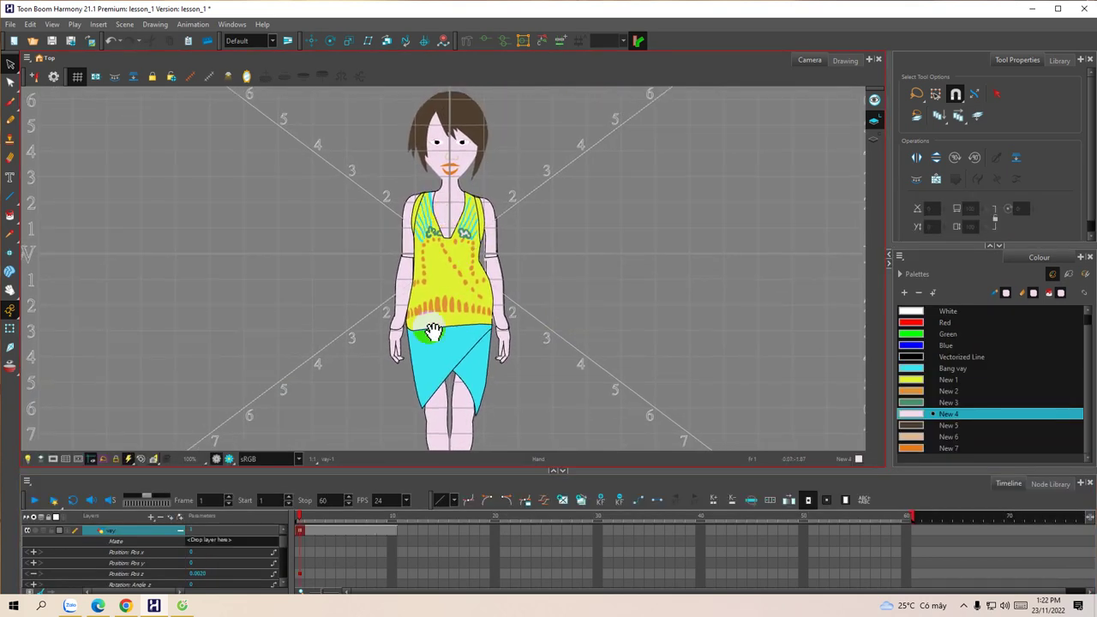
{"action": "left_click_drag", "start_coordinate": [263, 469], "coordinate": [267, 425]}
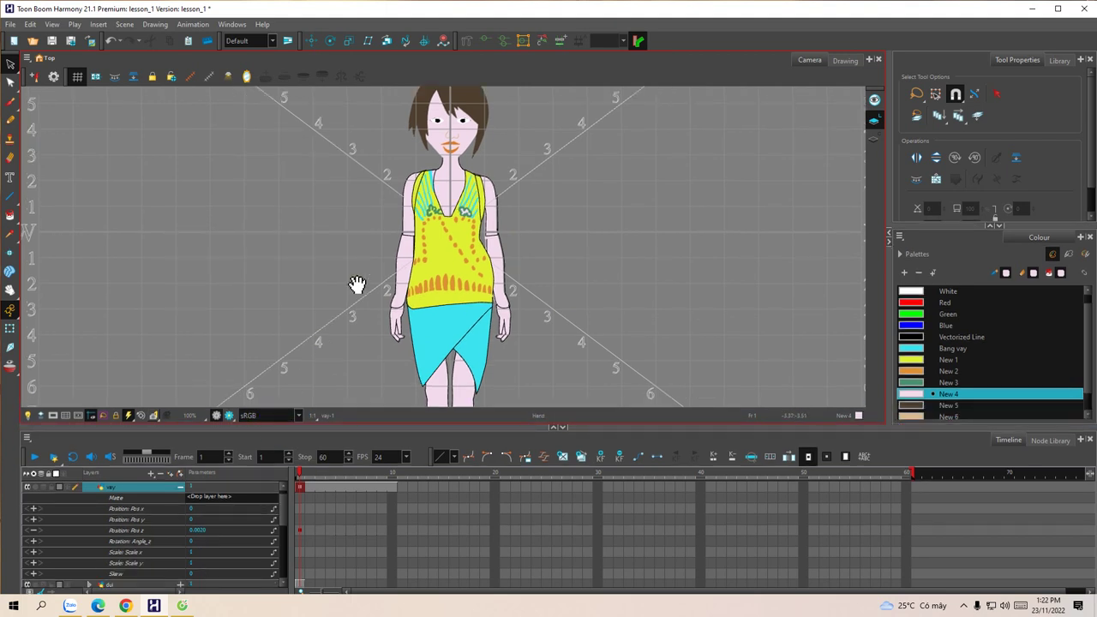
{"action": "left_click_drag", "start_coordinate": [282, 507], "coordinate": [284, 554]}
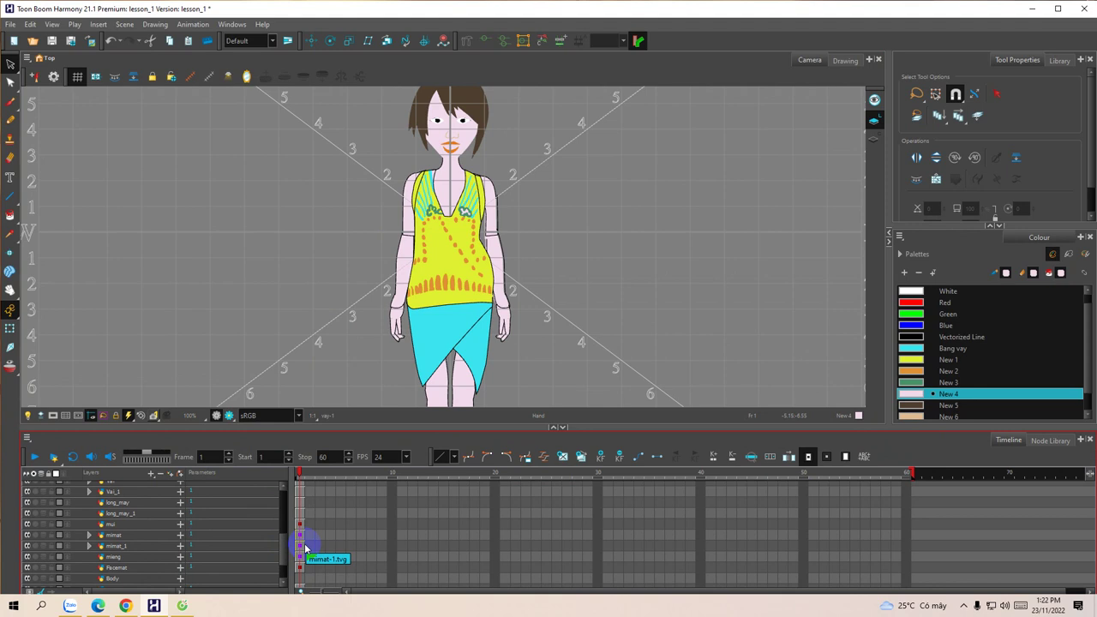
Step: Examine the outlines around the elbows and forearms up close in the Camera and Drawing views
{"action": "scroll", "coordinate": [420, 257], "scroll_direction": "up", "scroll_amount": 5}
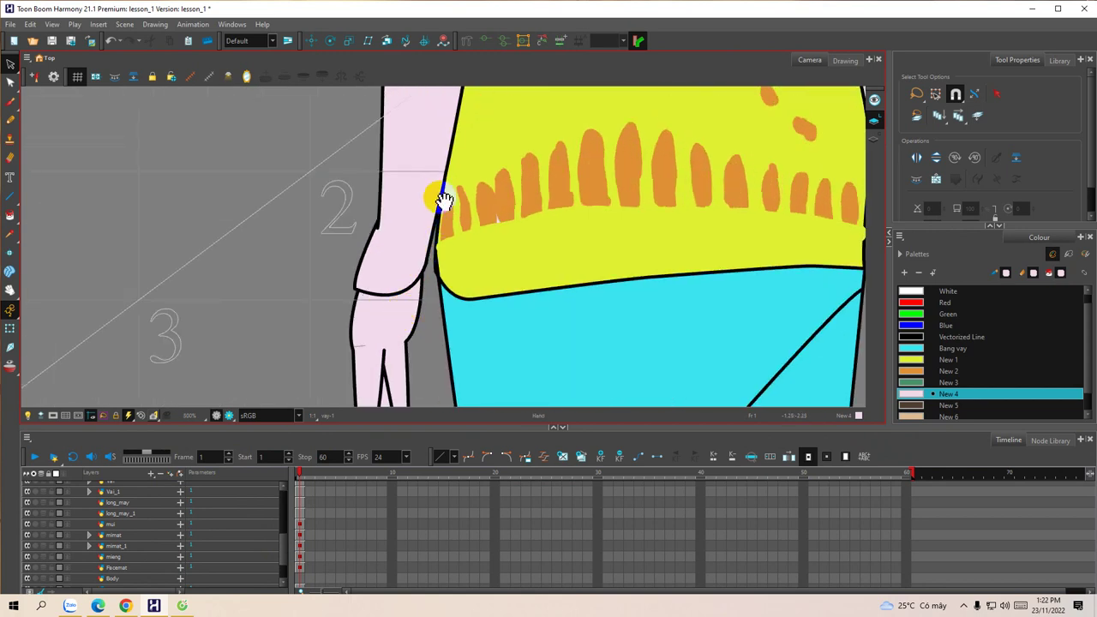
{"action": "left_click_drag", "start_coordinate": [444, 200], "coordinate": [413, 316]}
{"action": "left_click_drag", "start_coordinate": [399, 209], "coordinate": [362, 280]}
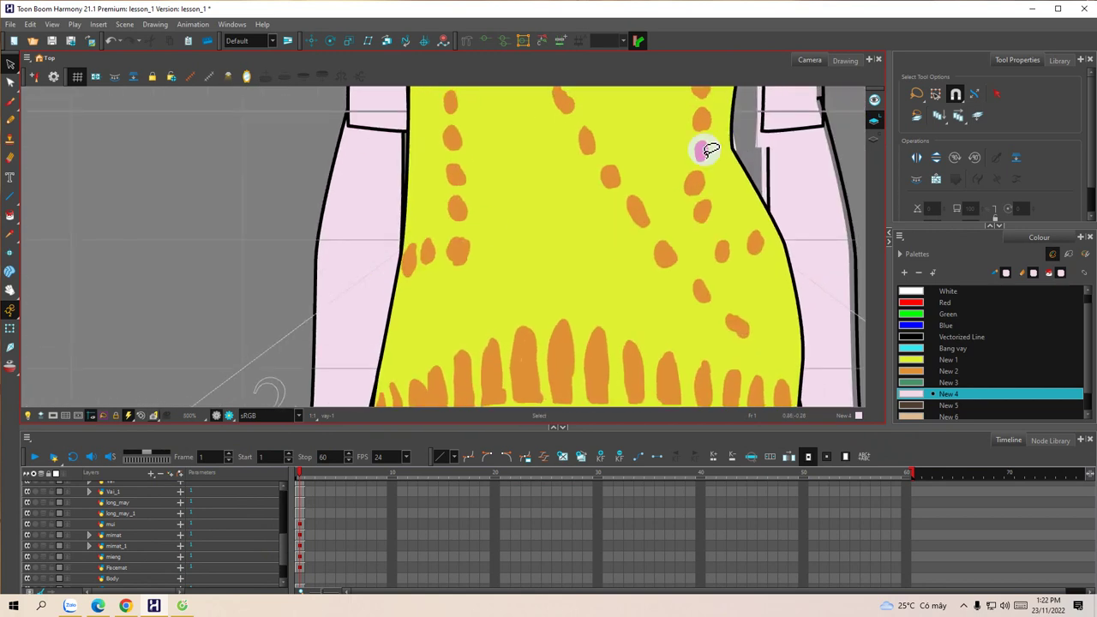
{"action": "left_click", "coordinate": [378, 129]}
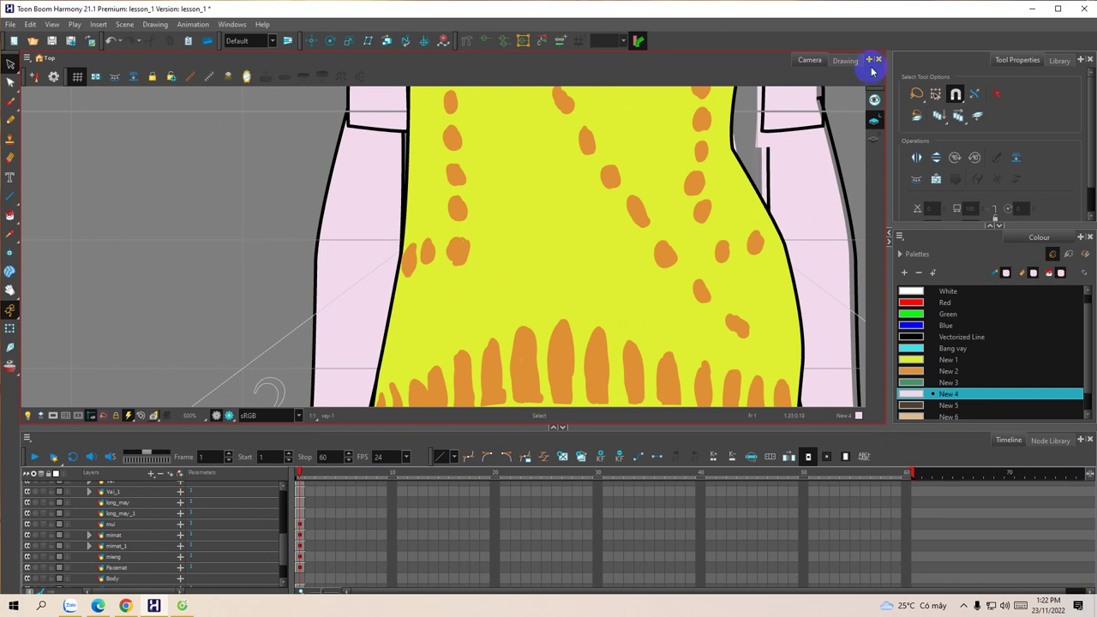
{"action": "left_click", "coordinate": [844, 59]}
{"action": "scroll", "coordinate": [443, 222], "scroll_direction": "up", "scroll_amount": 8}
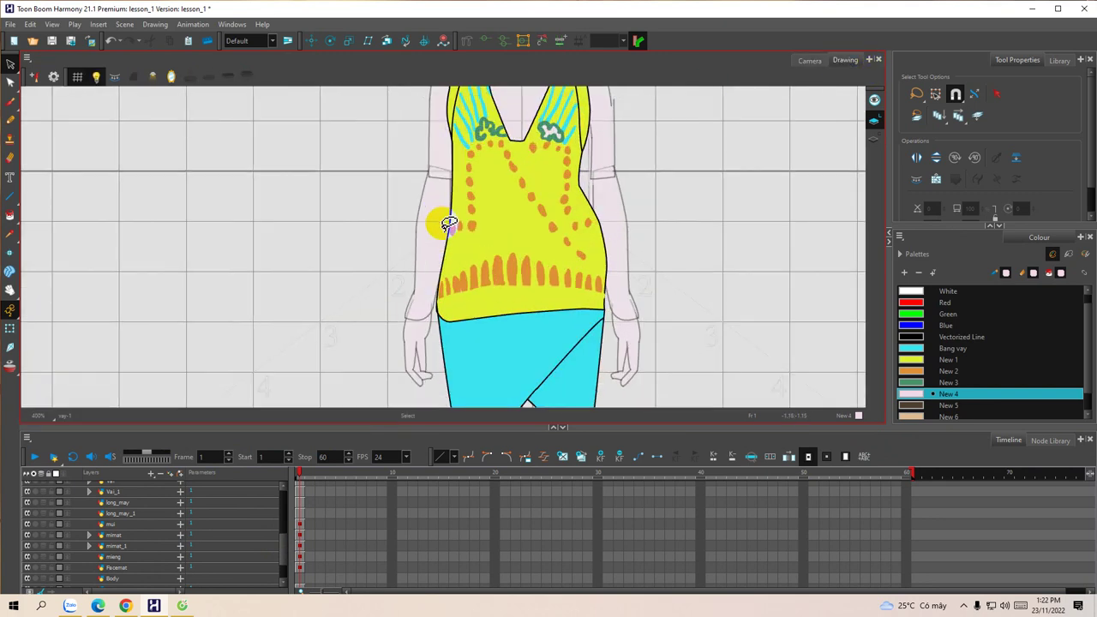
{"action": "left_click_drag", "start_coordinate": [536, 193], "coordinate": [454, 286]}
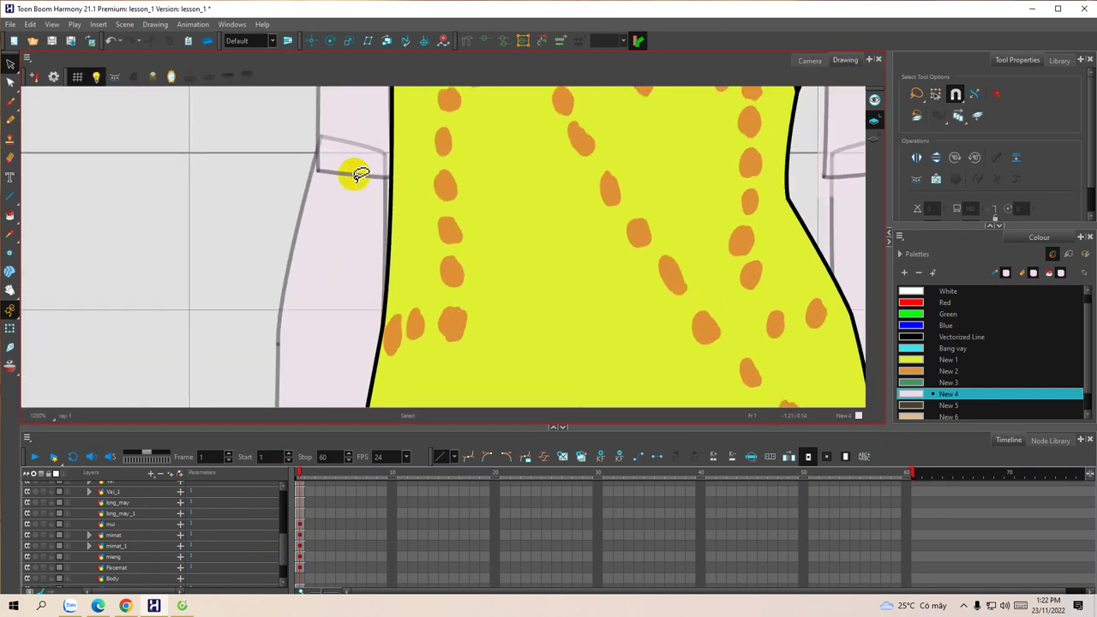
{"action": "scroll", "coordinate": [228, 485], "scroll_direction": "up", "scroll_amount": 2}
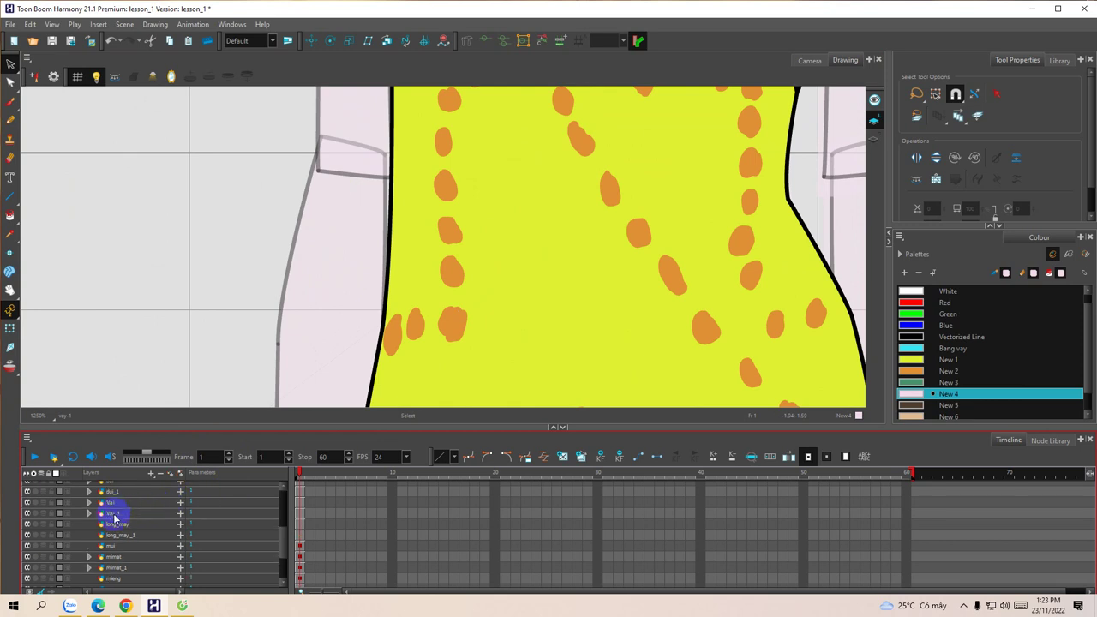
Step: Expand the Vai layer and delete the elbow outline from its Cangtay forearm drawing
{"action": "left_click", "coordinate": [126, 505]}
{"action": "left_click", "coordinate": [90, 503]}
{"action": "left_click", "coordinate": [127, 512]}
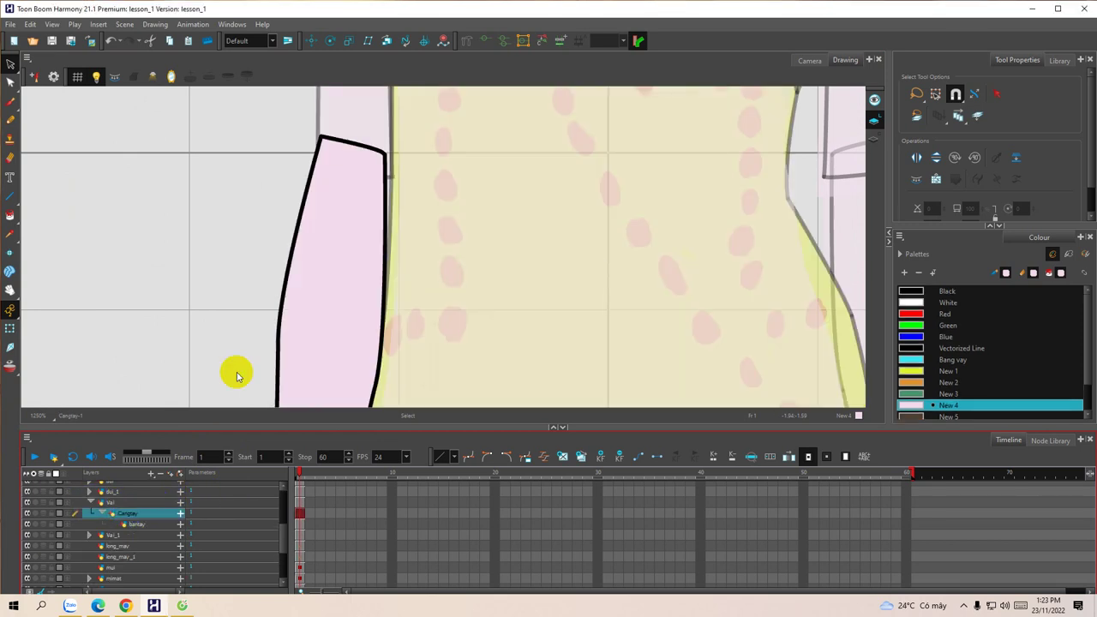
{"action": "left_click", "coordinate": [367, 144]}
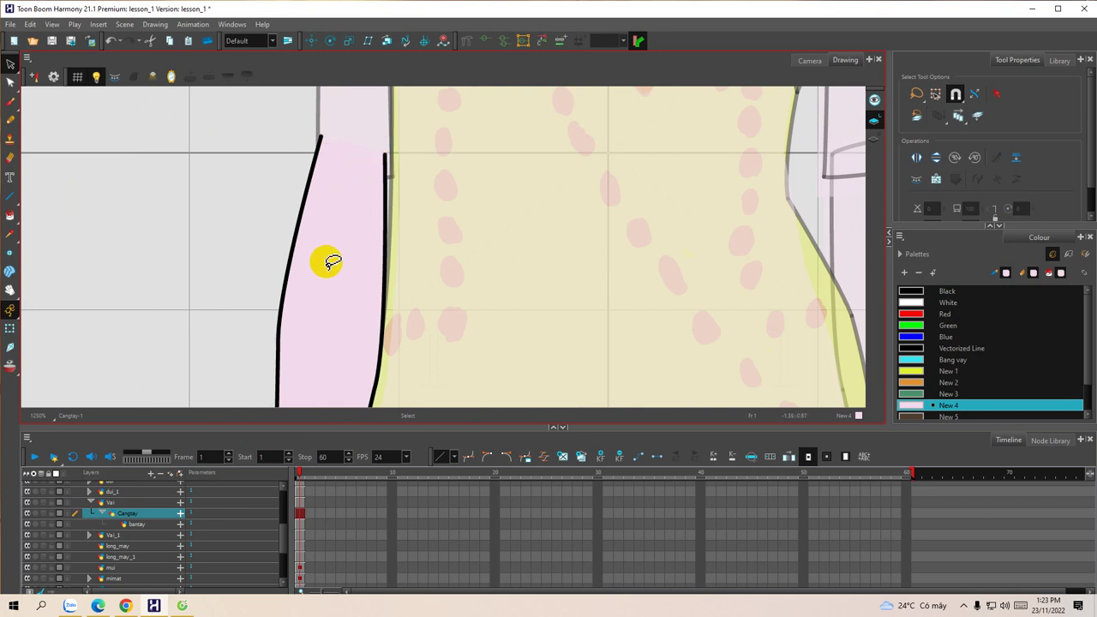
Step: Delete the curved wrist outline at the lower end of the Cangtay forearm
{"action": "scroll", "coordinate": [330, 292], "scroll_direction": "down", "scroll_amount": 5}
{"action": "scroll", "coordinate": [327, 304], "scroll_direction": "up", "scroll_amount": 4}
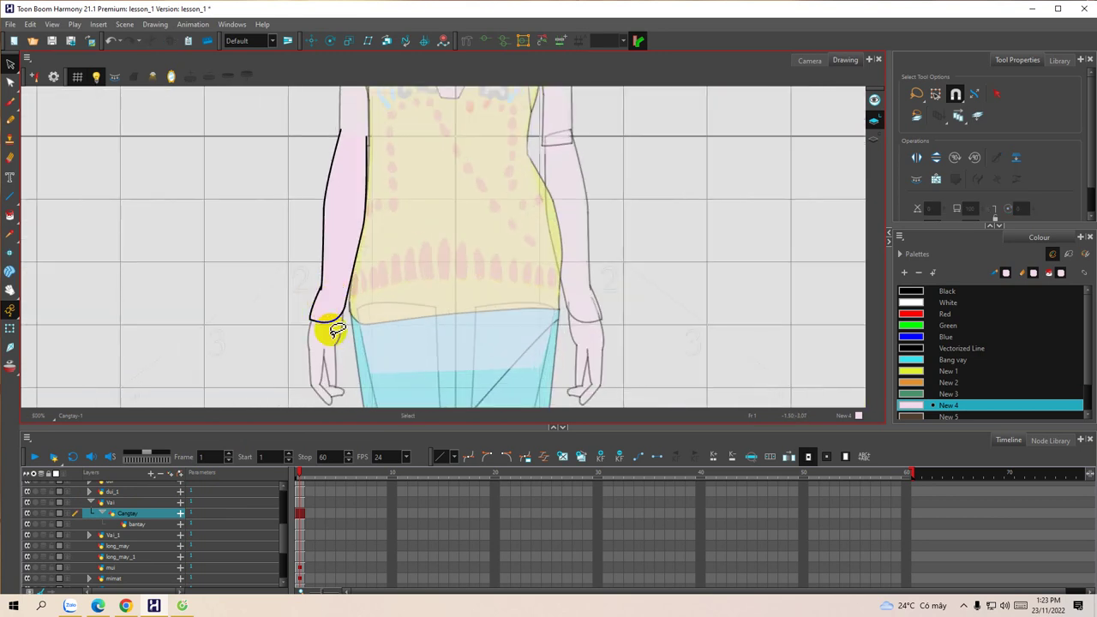
{"action": "left_click", "coordinate": [325, 320]}
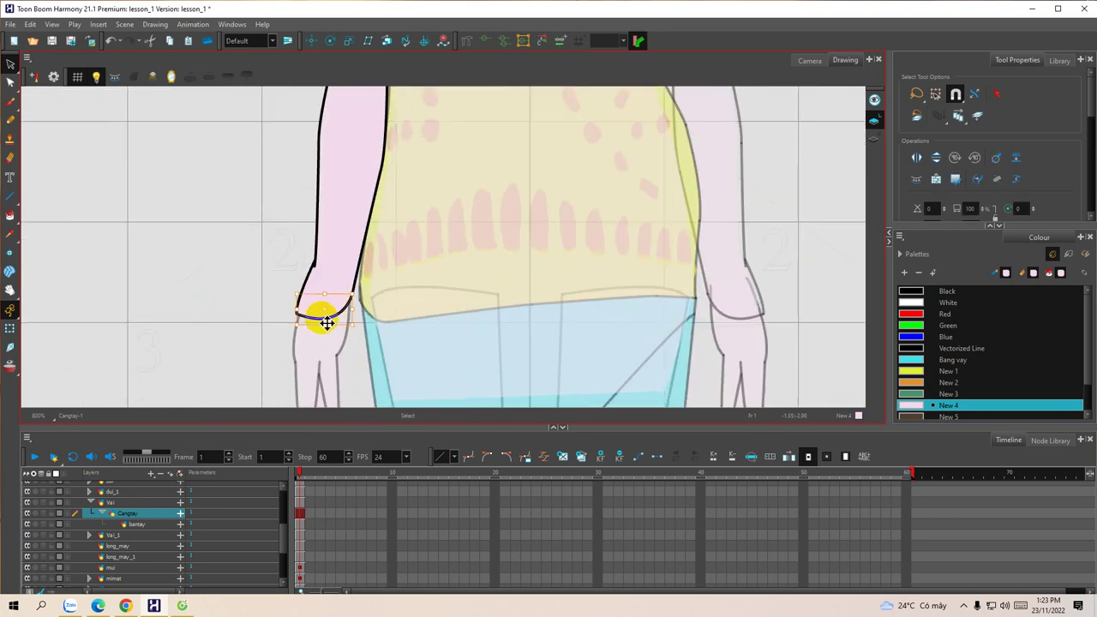
{"action": "scroll", "coordinate": [474, 270], "scroll_direction": "down", "scroll_amount": 2}
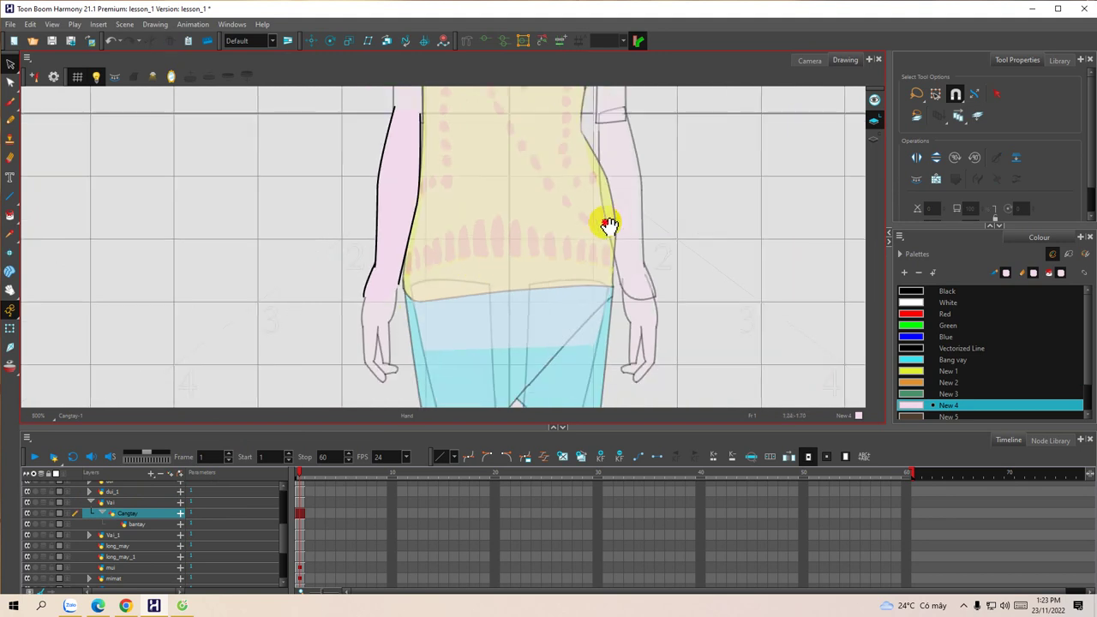
{"action": "left_click_drag", "start_coordinate": [617, 215], "coordinate": [537, 307]}
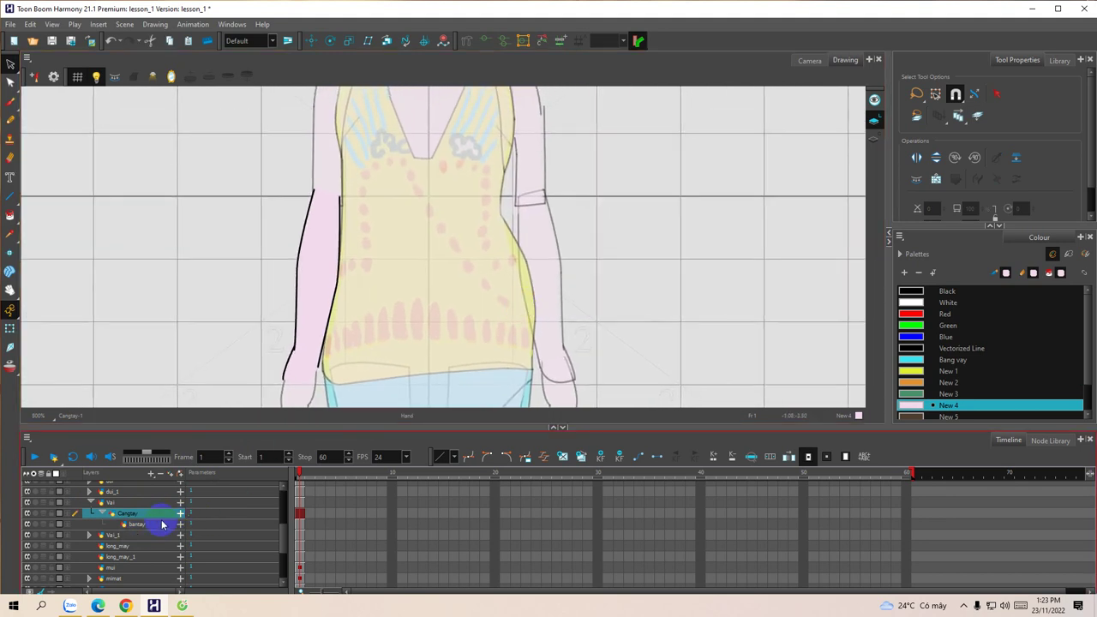
Step: Expand the Vai_1 layer and delete the elbow and wrist outlines from its Cangtay_1 forearm drawing
{"action": "left_click", "coordinate": [114, 534]}
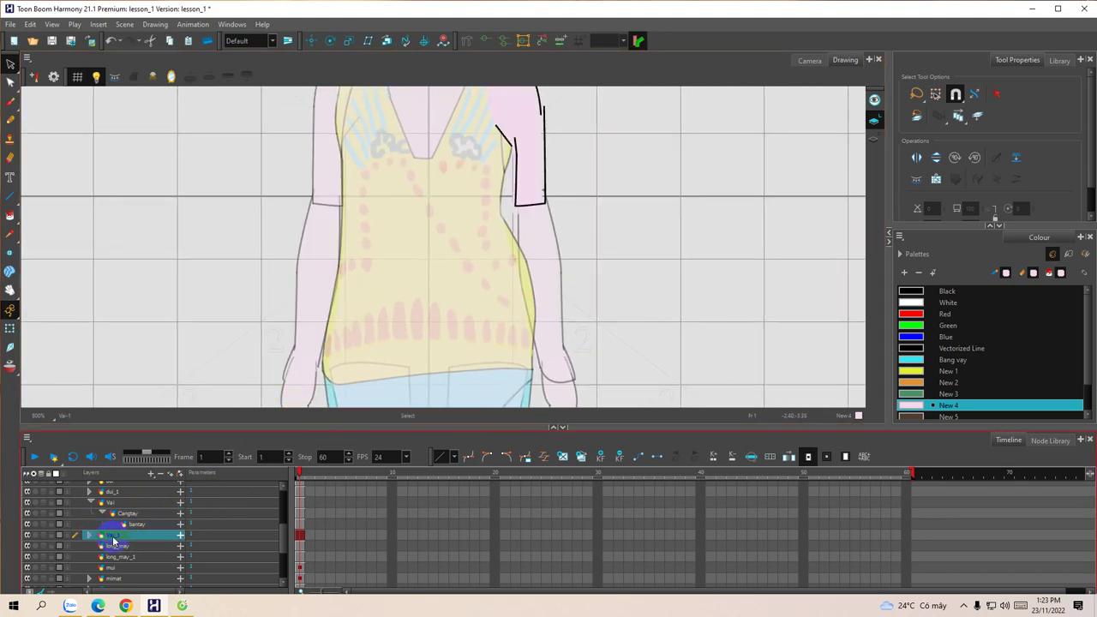
{"action": "left_click", "coordinate": [91, 538]}
{"action": "left_click", "coordinate": [129, 545]}
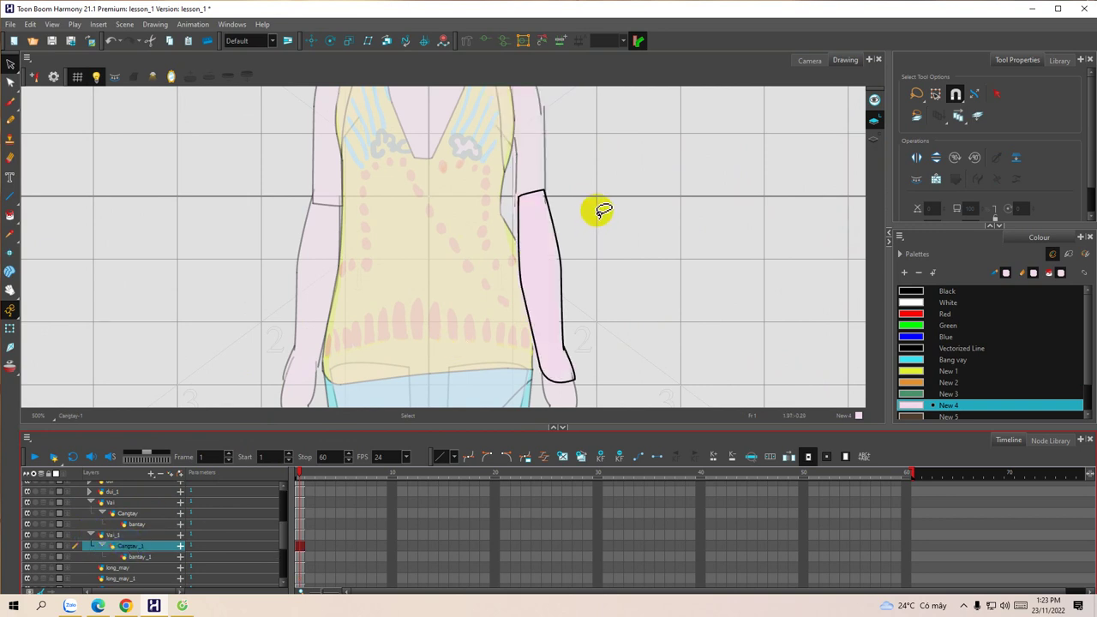
{"action": "left_click", "coordinate": [531, 194]}
{"action": "mouse_move", "coordinate": [532, 196]}
{"action": "left_mouse_down"}
{"action": "mouse_move", "coordinate": [559, 289]}
{"action": "mouse_move", "coordinate": [558, 381]}
{"action": "left_mouse_up"}
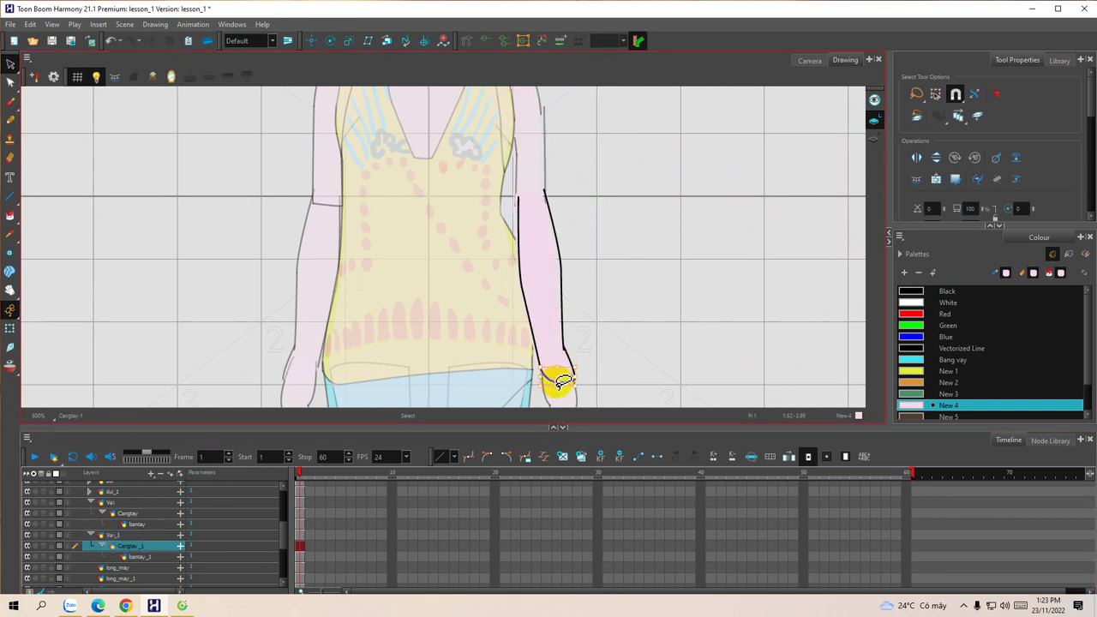
{"action": "scroll", "coordinate": [462, 312], "scroll_direction": "down", "scroll_amount": 3}
{"action": "left_click_drag", "start_coordinate": [568, 311], "coordinate": [545, 265]}
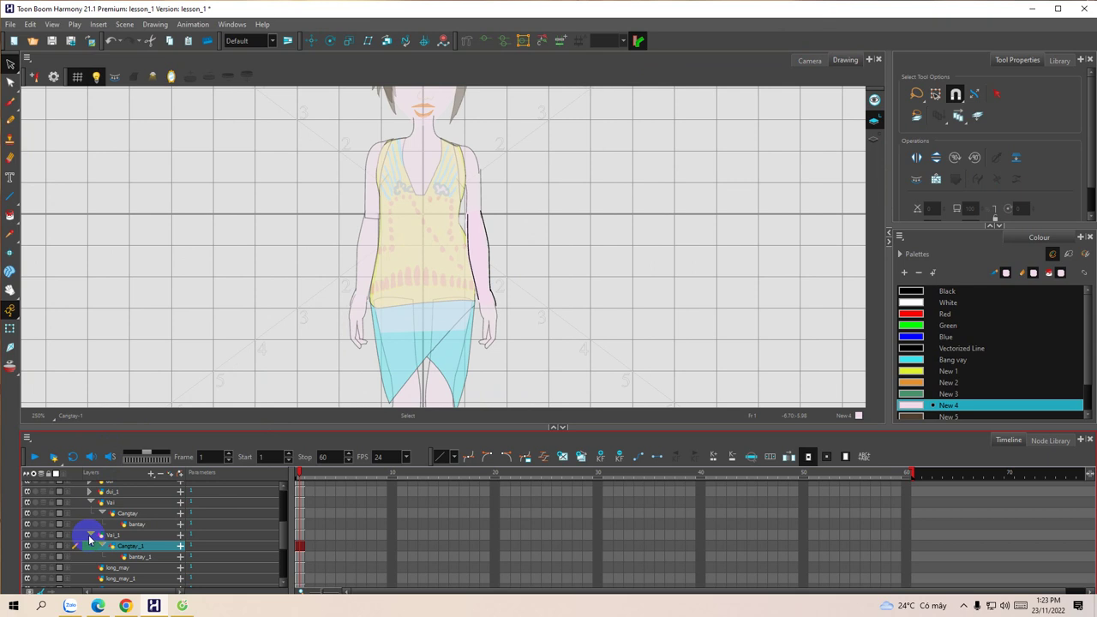
Step: Collapse the Vai and Vai_1 layer groups and check the arm joints in the Camera view
{"action": "left_click", "coordinate": [91, 537]}
{"action": "left_click", "coordinate": [91, 502]}
{"action": "left_click", "coordinate": [794, 59]}
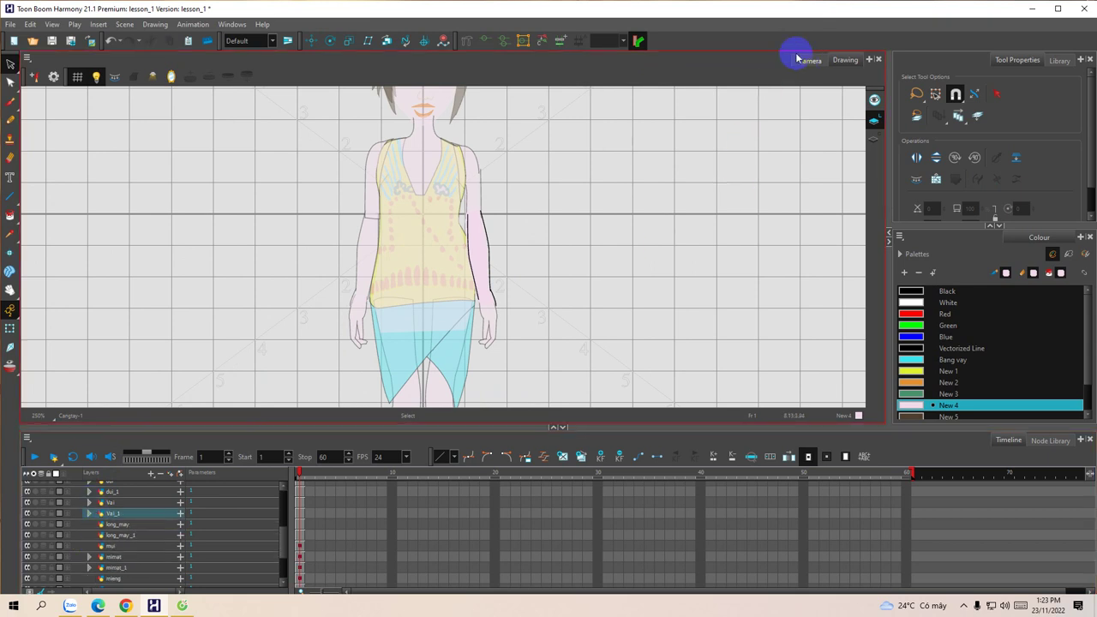
{"action": "left_click", "coordinate": [808, 61]}
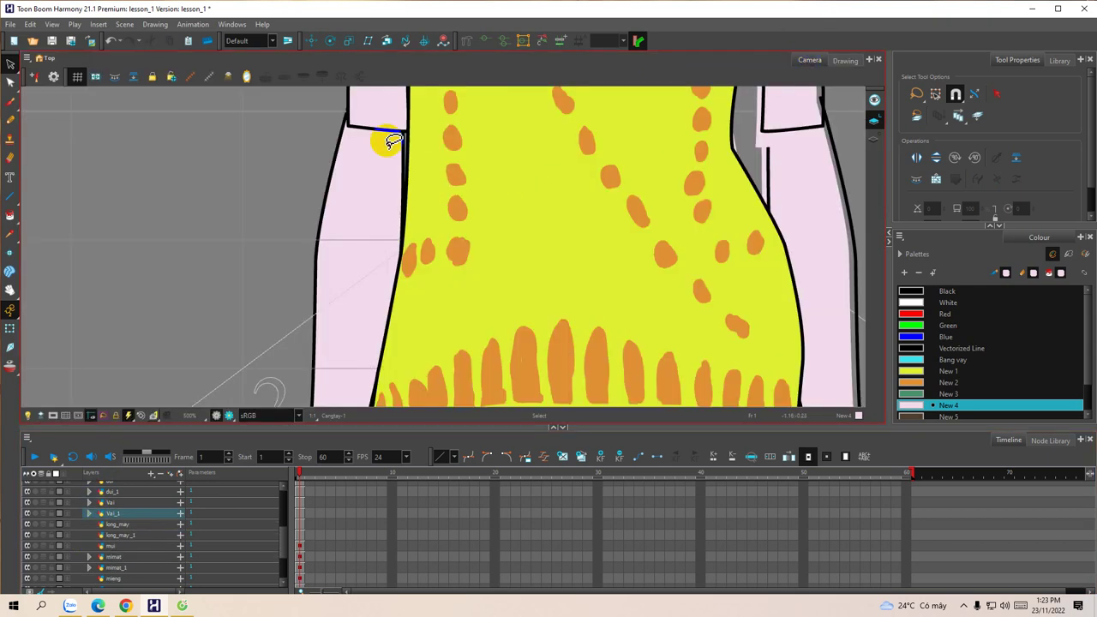
Step: Delete the elbow outline at the lower end of the upper arm on the Vai layer in the Drawing view
{"action": "left_click", "coordinate": [89, 503]}
{"action": "left_click", "coordinate": [113, 506]}
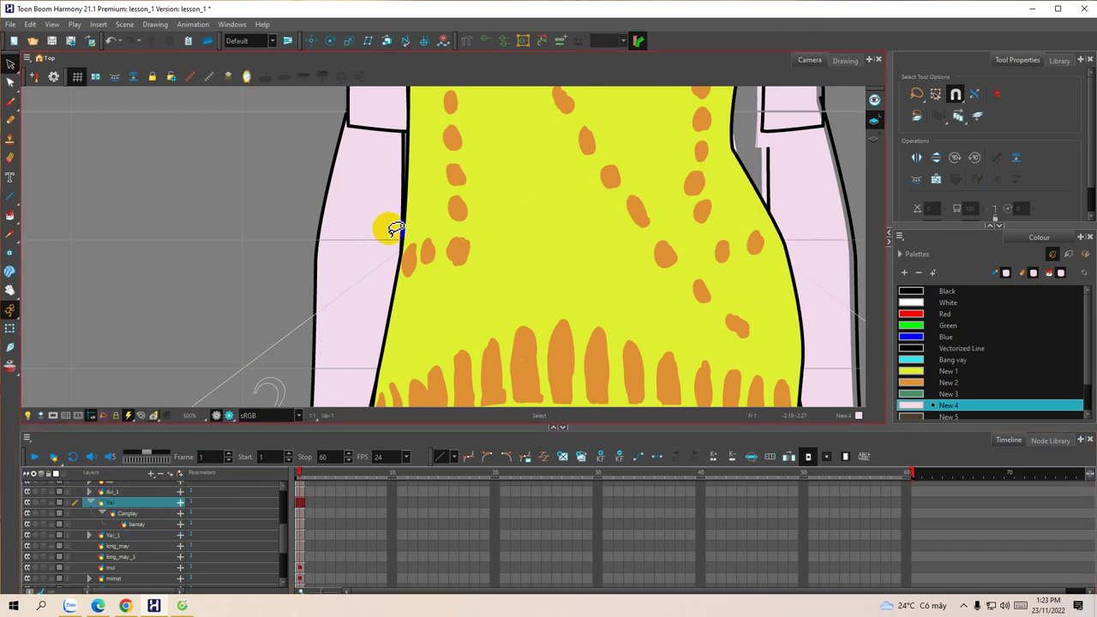
{"action": "scroll", "coordinate": [342, 191], "scroll_direction": "down", "scroll_amount": 1}
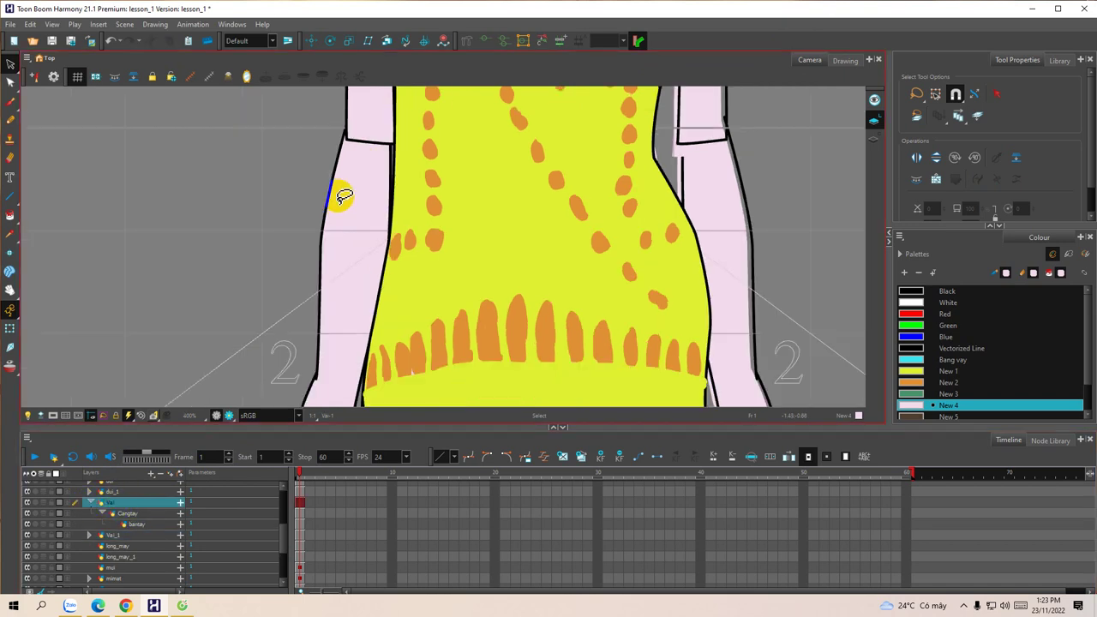
{"action": "left_click", "coordinate": [843, 59]}
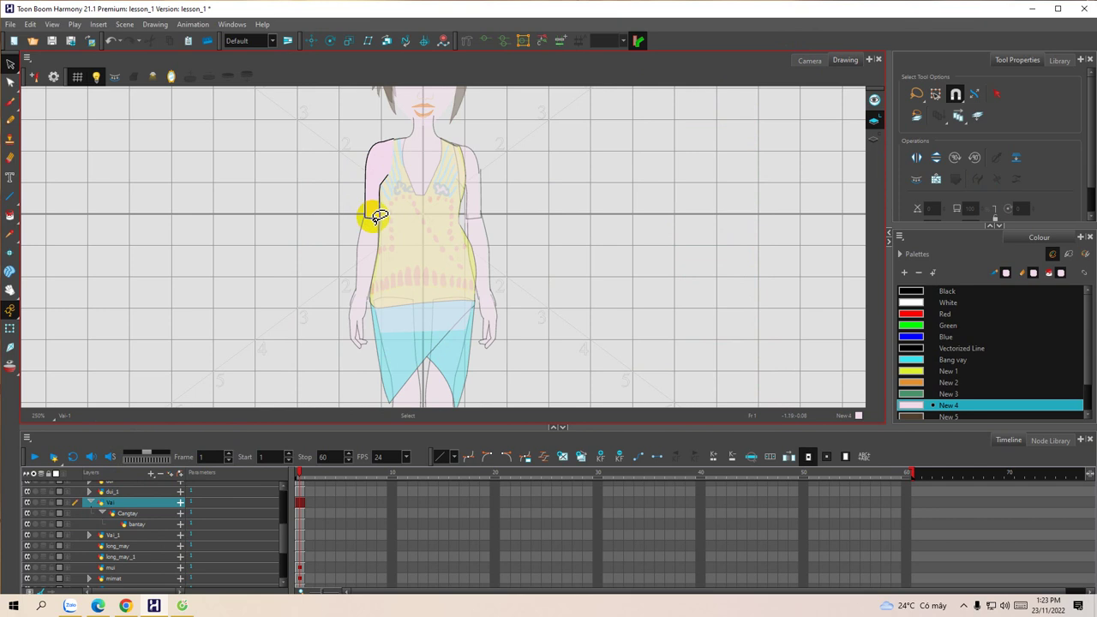
{"action": "scroll", "coordinate": [378, 216], "scroll_direction": "up", "scroll_amount": 3}
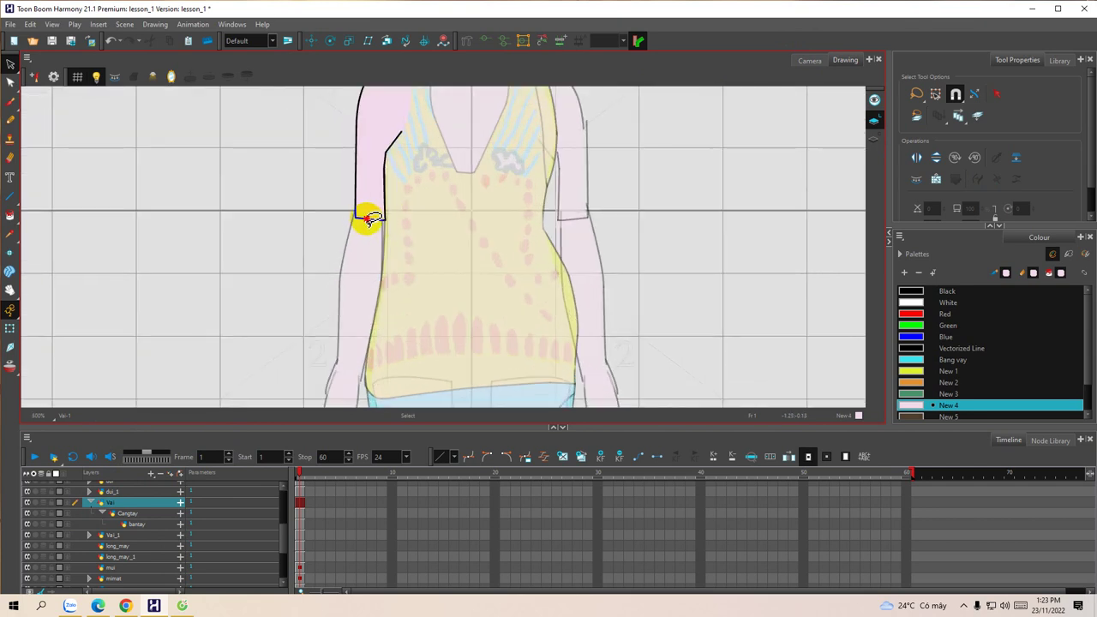
{"action": "left_click", "coordinate": [369, 218]}
{"action": "key", "text": "Delete"}
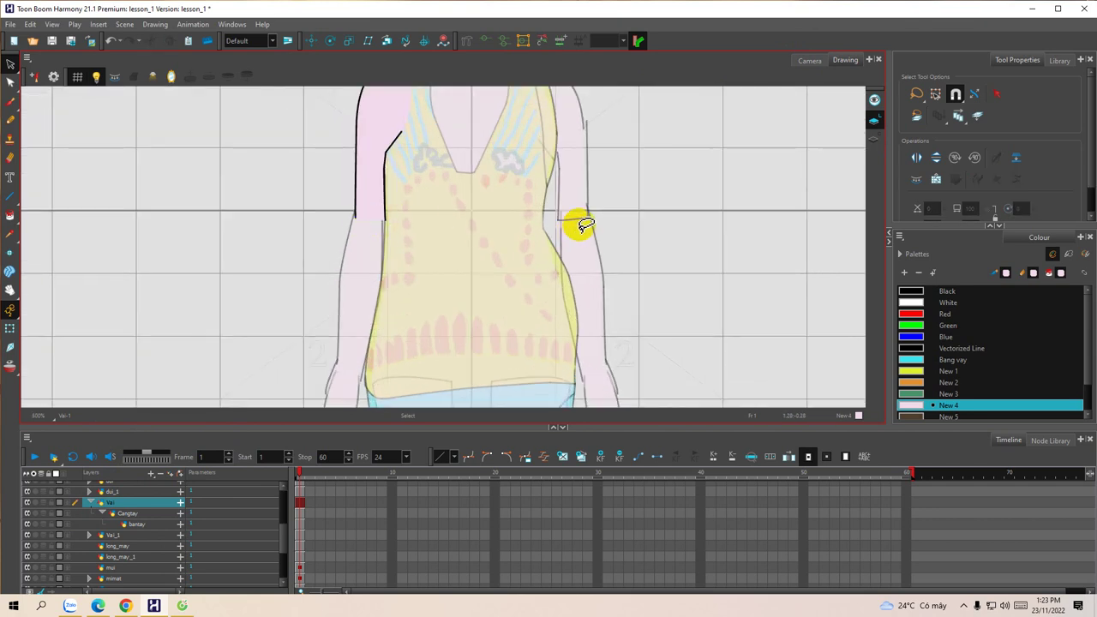
Step: Make the Vai_1 layer active and inspect the elbow end of its upper-arm drawing
{"action": "left_click", "coordinate": [111, 534]}
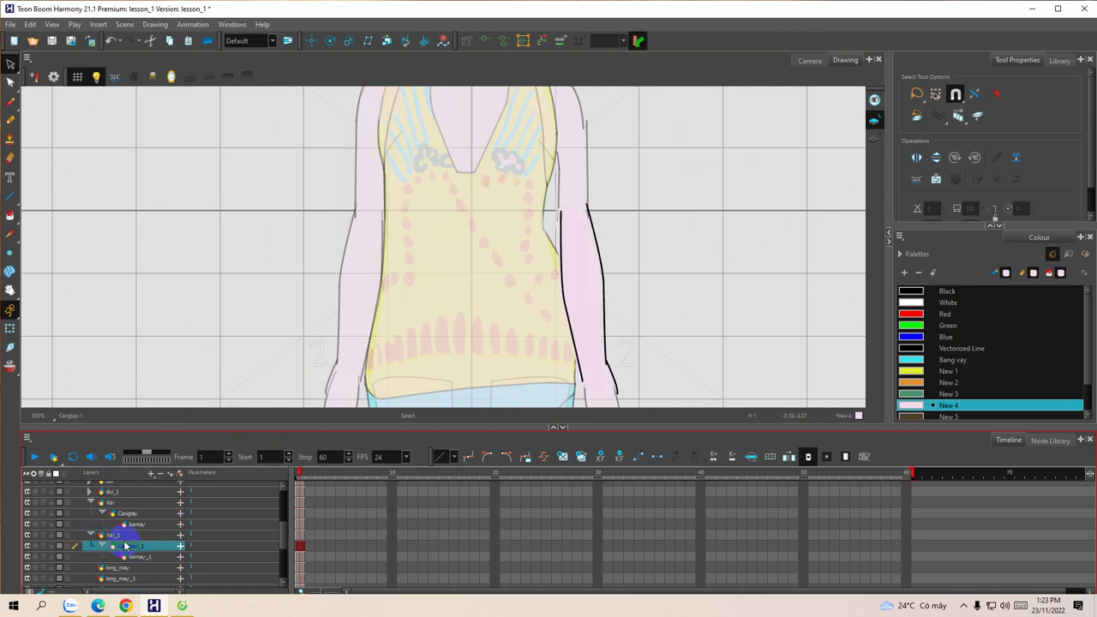
{"action": "left_click", "coordinate": [573, 217]}
{"action": "scroll", "coordinate": [636, 194], "scroll_direction": "up", "scroll_amount": 2}
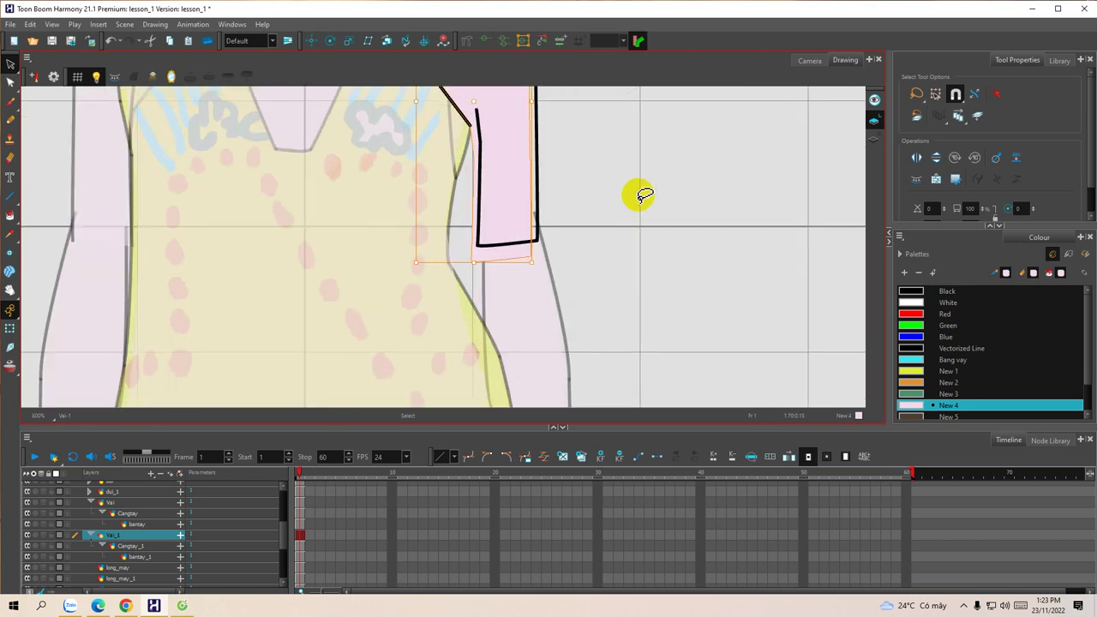
{"action": "scroll", "coordinate": [606, 197], "scroll_direction": "down", "scroll_amount": 1}
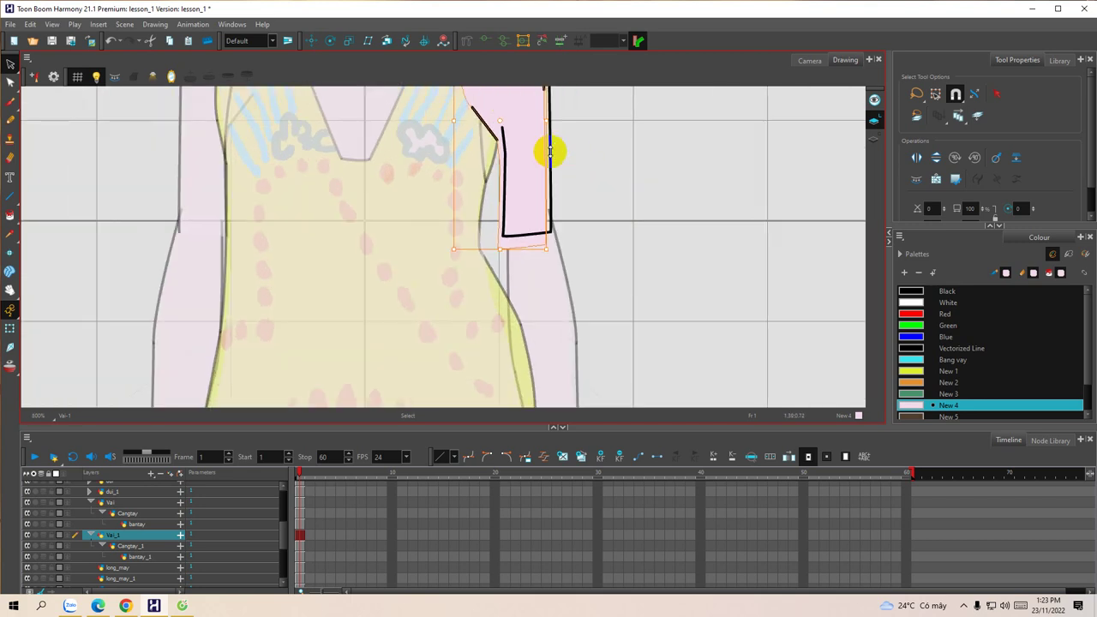
{"action": "left_click", "coordinate": [580, 176]}
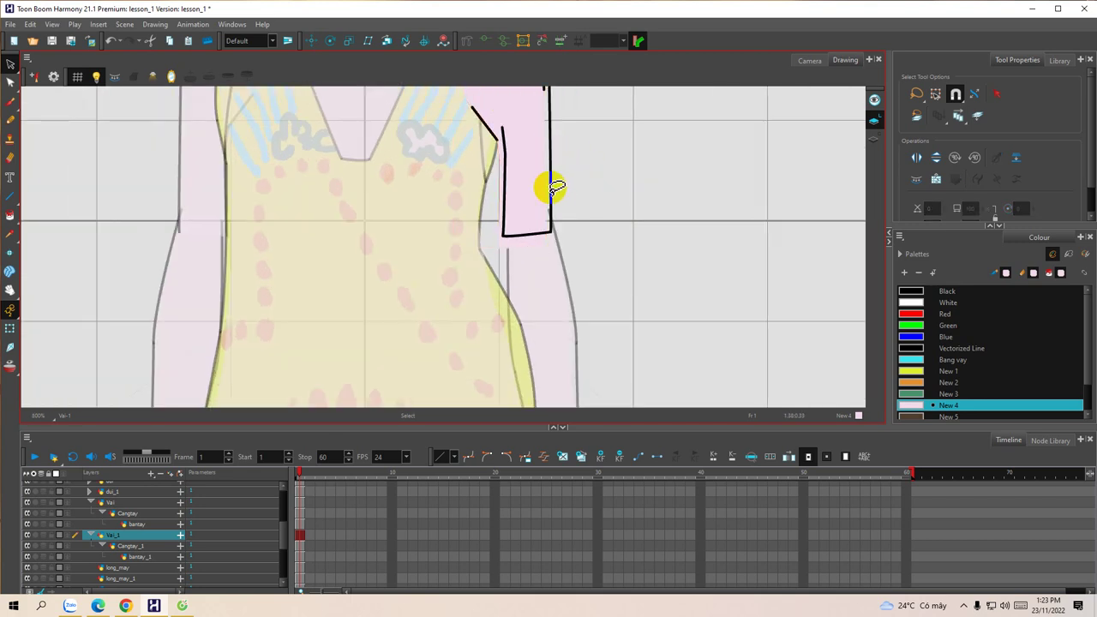
Step: Try deleting the outer outline of the Vai_1 upper arm, and undo the deletion
{"action": "left_click", "coordinate": [554, 187]}
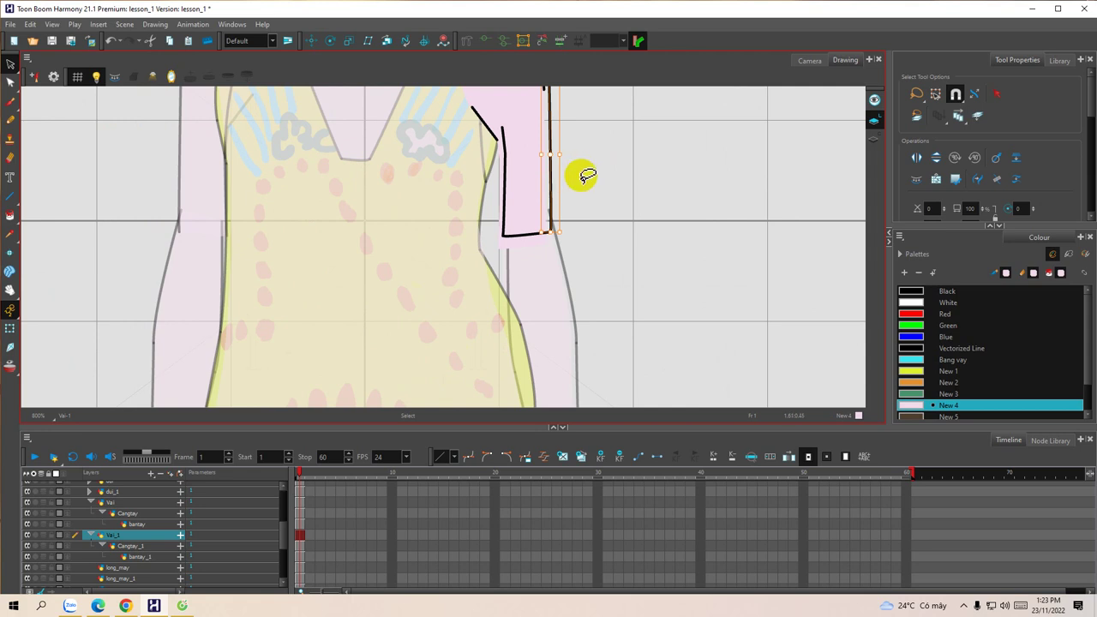
{"action": "scroll", "coordinate": [583, 181], "scroll_direction": "down", "scroll_amount": 2}
{"action": "left_click_drag", "start_coordinate": [624, 176], "coordinate": [594, 199]}
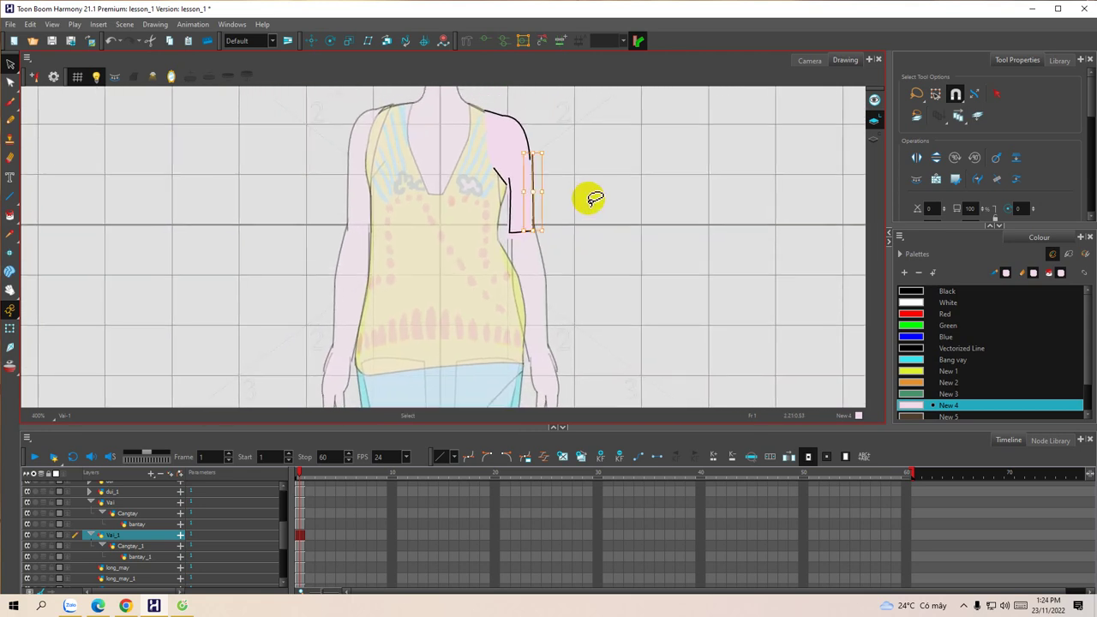
{"action": "left_click", "coordinate": [593, 199]}
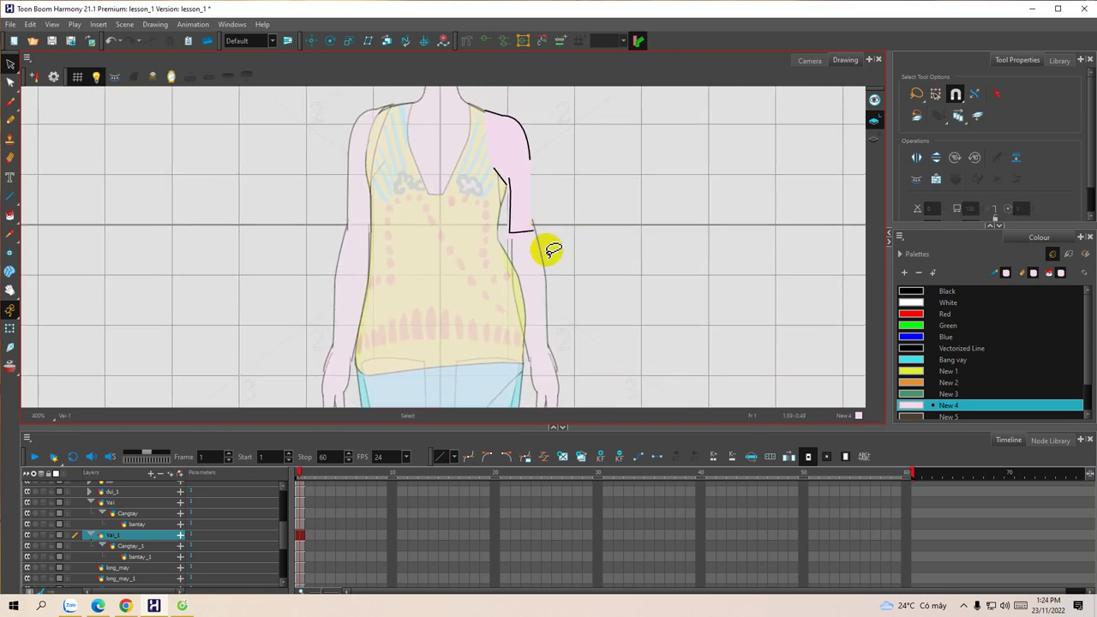
{"action": "key", "text": "ctrl+z"}
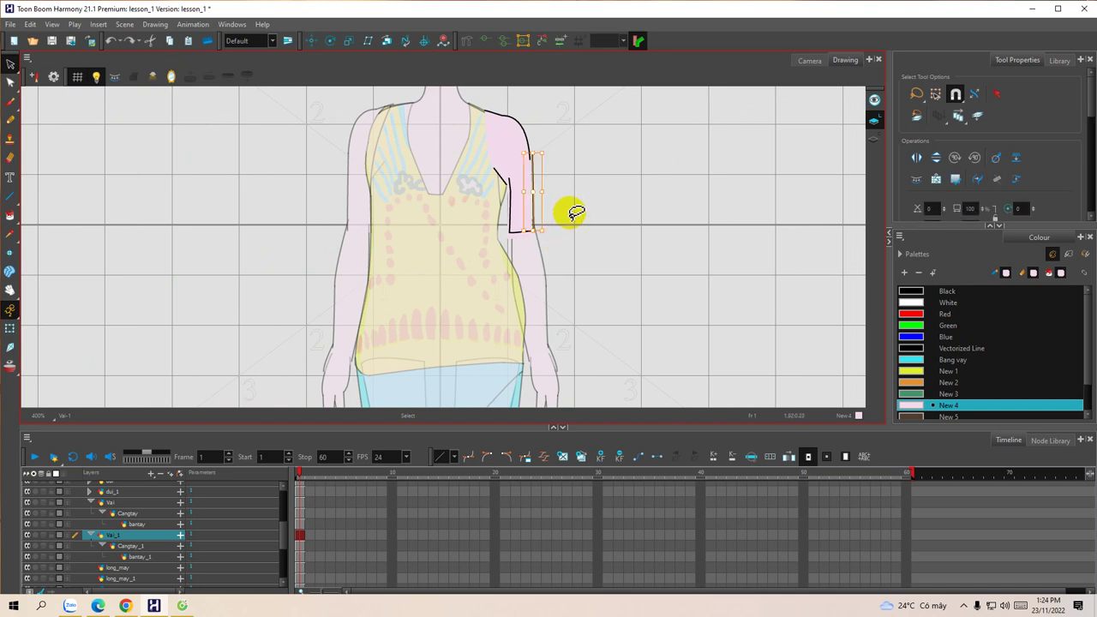
Step: Move the outer outline of the Vai_1 upper arm inward onto the edge of its skin fill
{"action": "scroll", "coordinate": [521, 246], "scroll_direction": "up", "scroll_amount": 1}
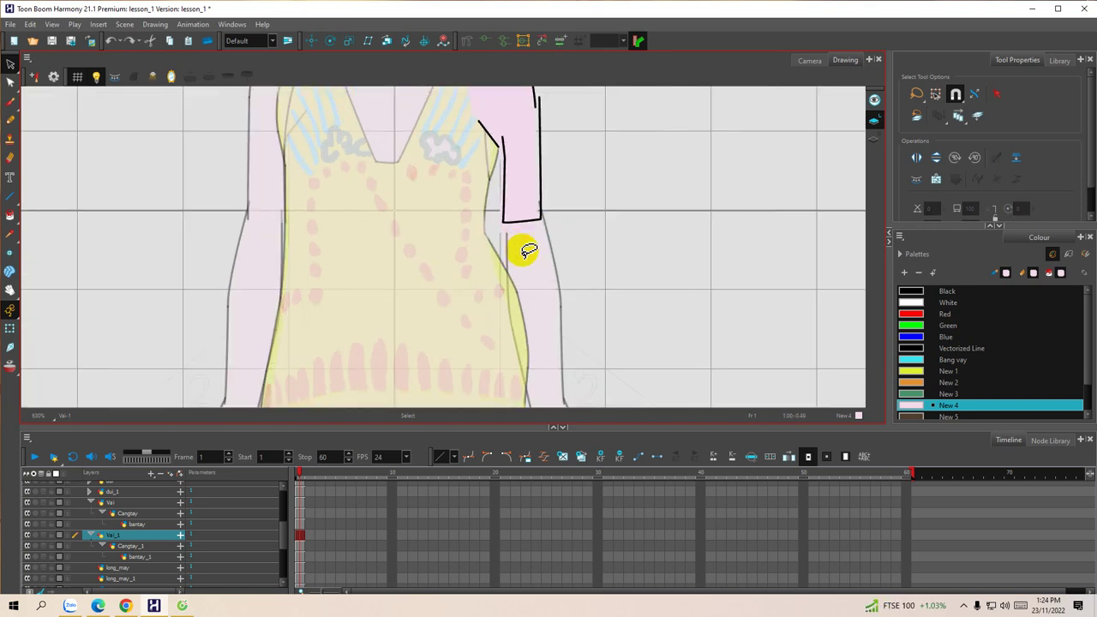
{"action": "left_click", "coordinate": [511, 220]}
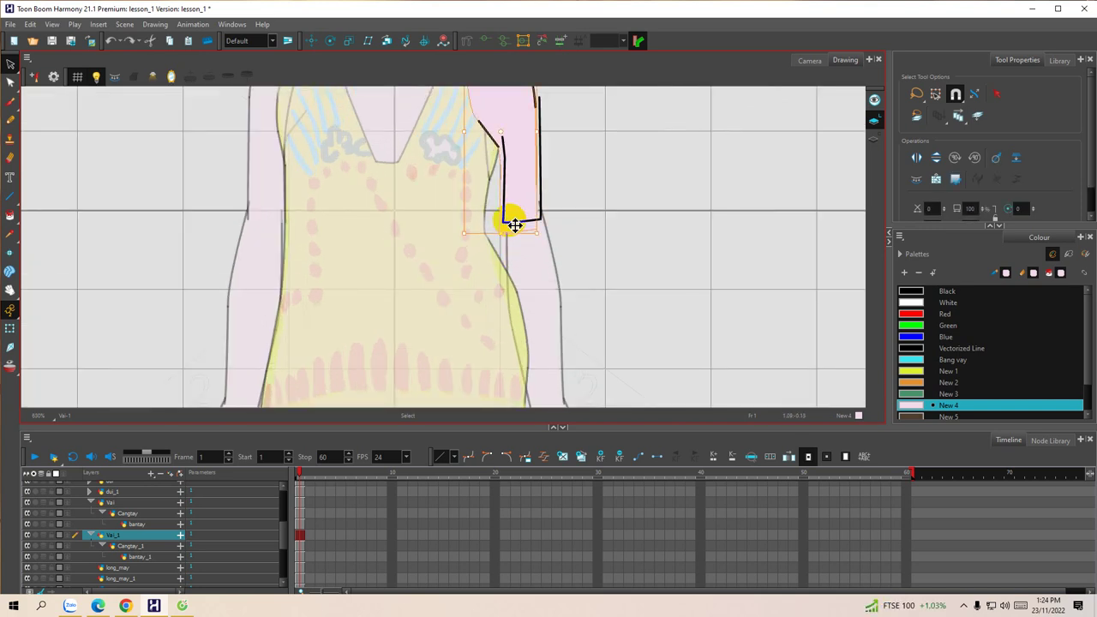
{"action": "left_click", "coordinate": [545, 170]}
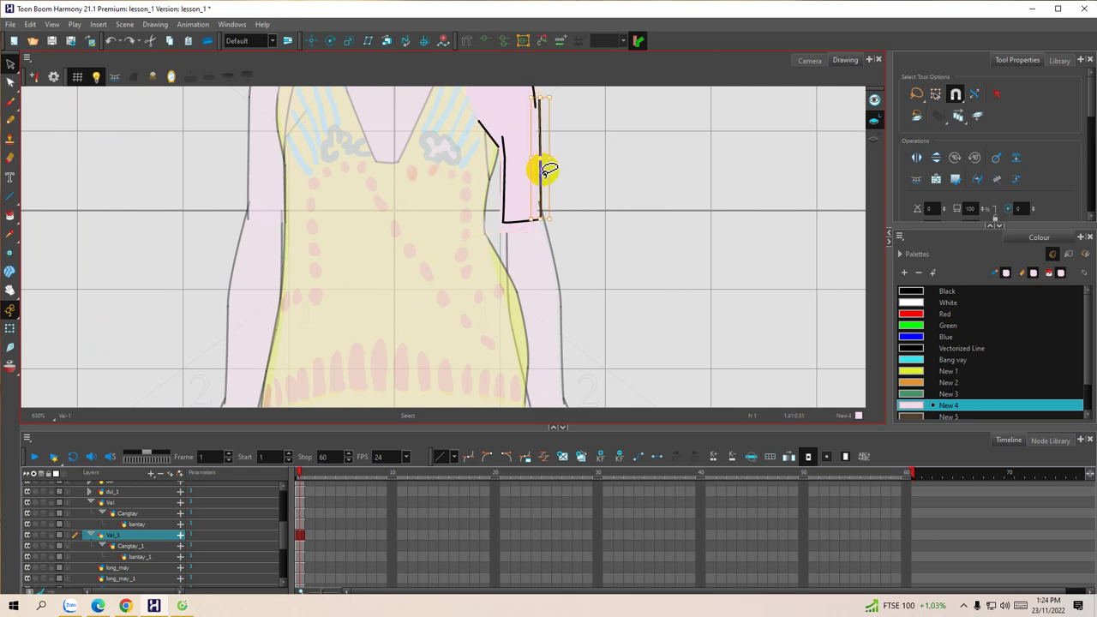
{"action": "left_click", "coordinate": [539, 171]}
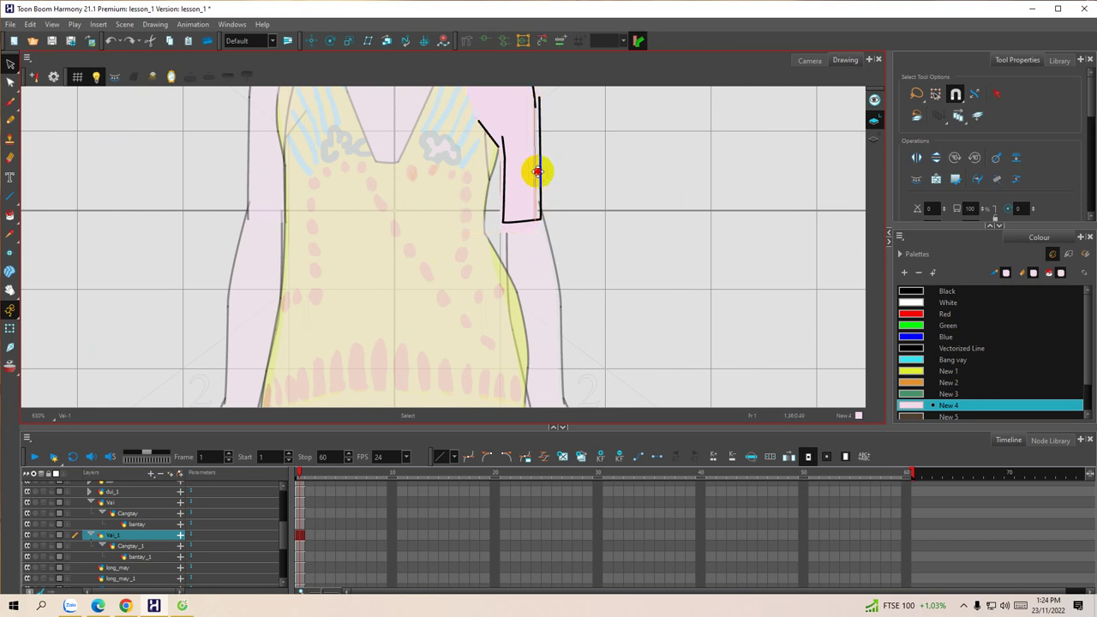
{"action": "left_click_drag", "start_coordinate": [536, 171], "coordinate": [534, 172]}
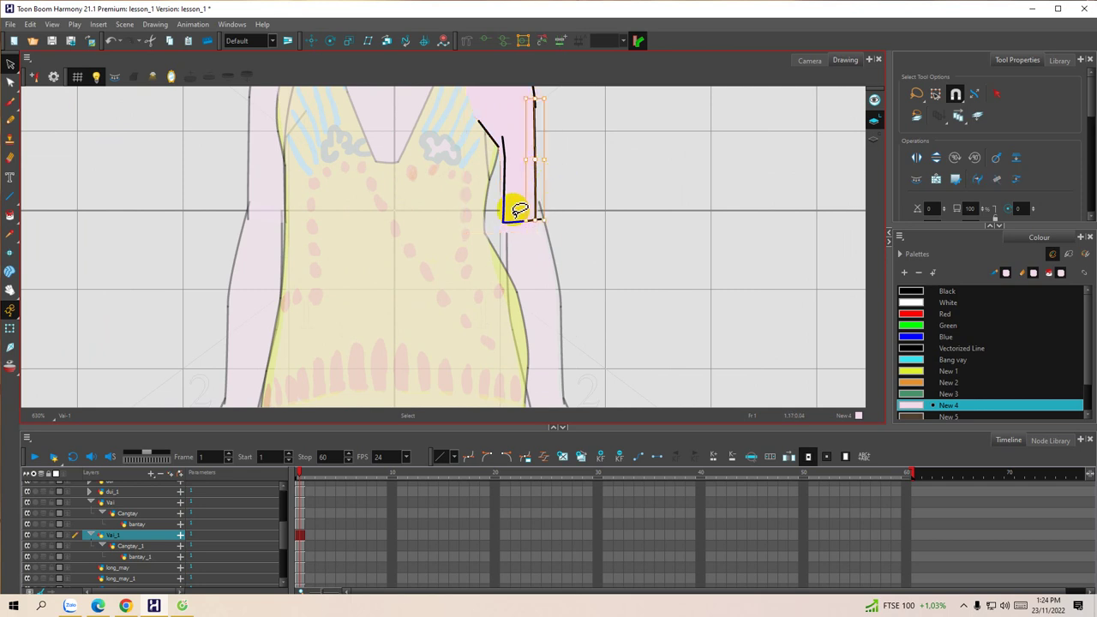
{"action": "left_click", "coordinate": [574, 197]}
{"action": "left_click", "coordinate": [516, 223]}
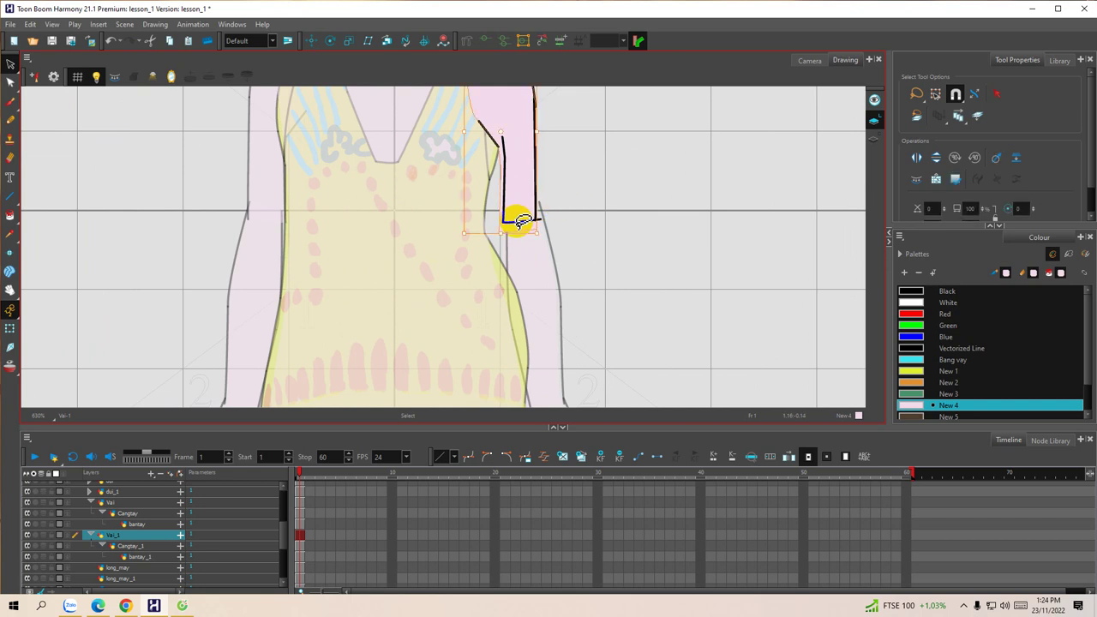
{"action": "left_click", "coordinate": [580, 208]}
Step: Delete the elbow outline across the lower end of the Vai_1 upper arm
{"action": "scroll", "coordinate": [548, 230], "scroll_direction": "up", "scroll_amount": 2}
{"action": "scroll", "coordinate": [553, 232], "scroll_direction": "up", "scroll_amount": 4}
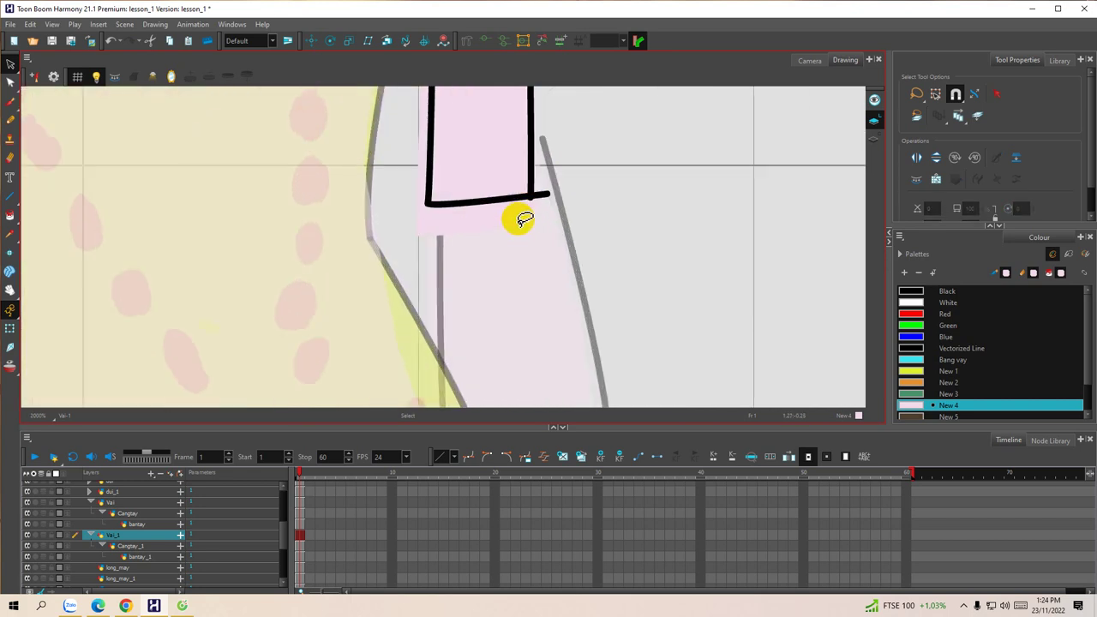
{"action": "left_click", "coordinate": [548, 195]}
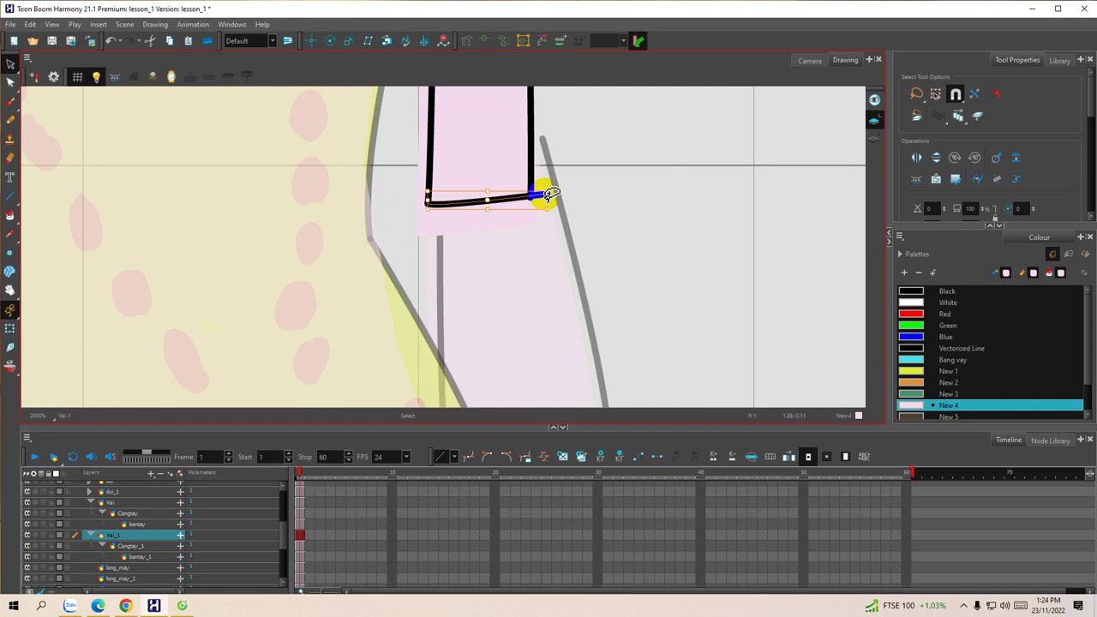
{"action": "key", "text": "Delete"}
{"action": "scroll", "coordinate": [490, 150], "scroll_direction": "down", "scroll_amount": 2}
{"action": "left_click_drag", "start_coordinate": [497, 135], "coordinate": [503, 198]}
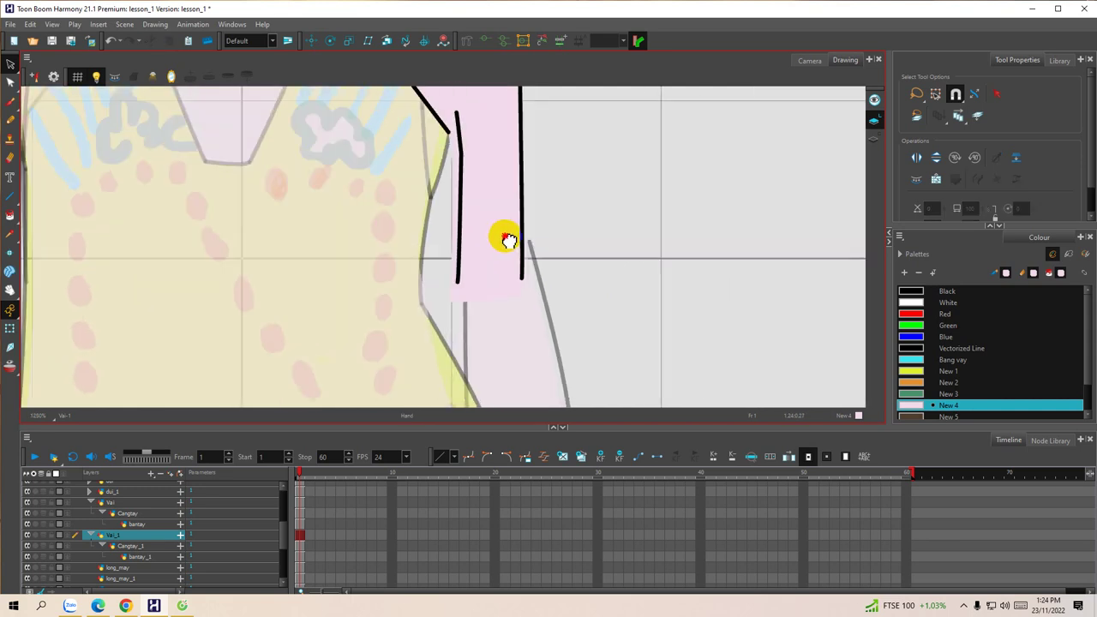
Step: Move the inner outline of the Vai_1 upper arm onto the fill's inner edge, meeting the armpit line
{"action": "left_click", "coordinate": [465, 179]}
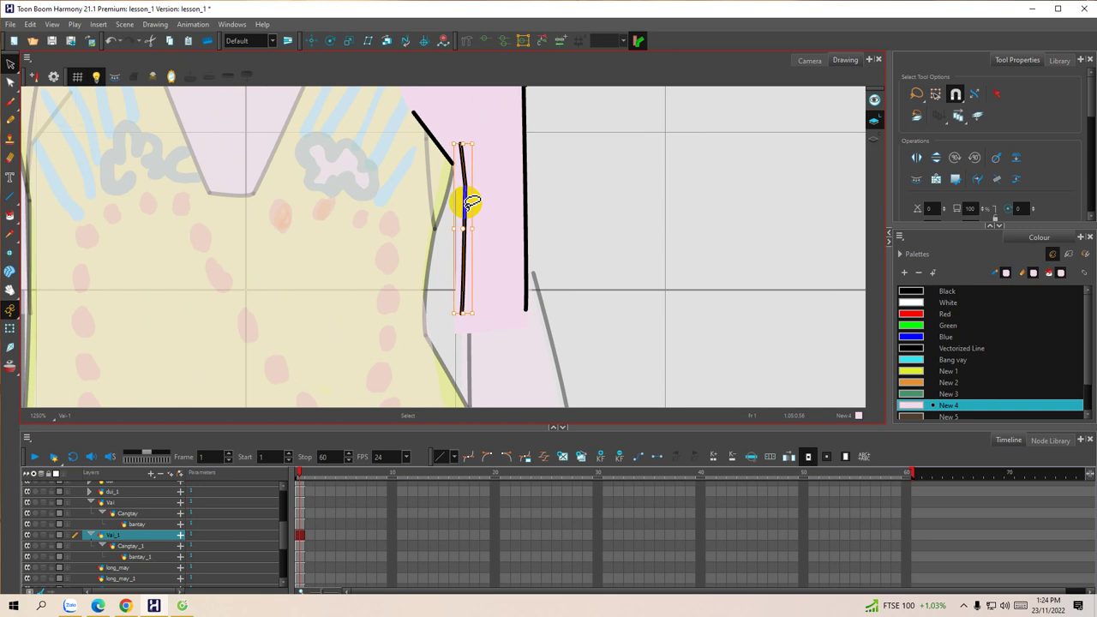
{"action": "left_click", "coordinate": [456, 216]}
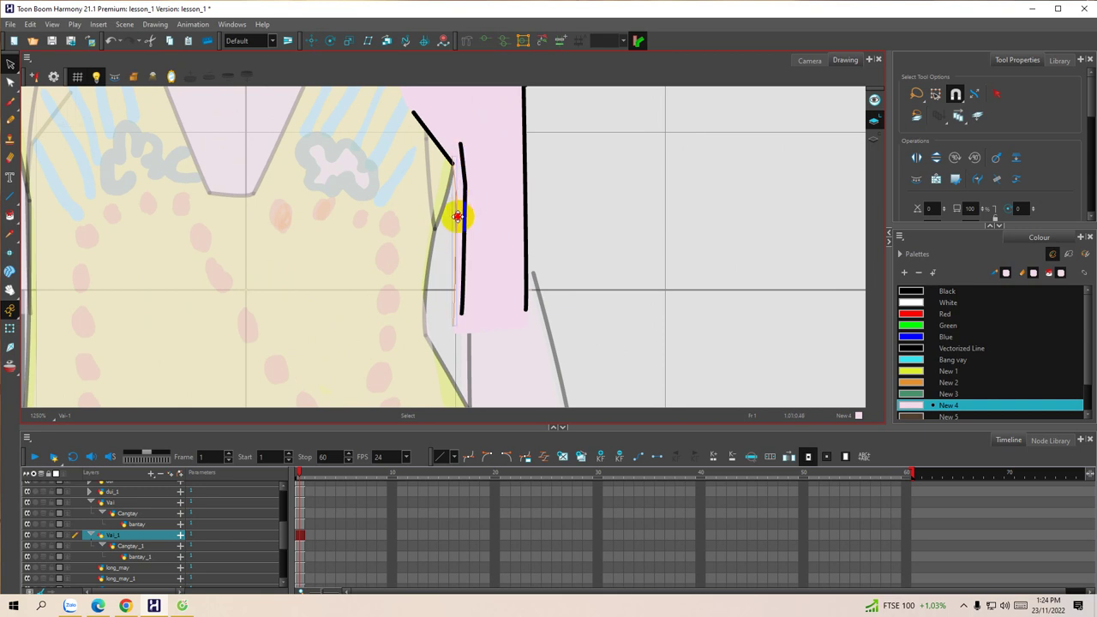
{"action": "left_click_drag", "start_coordinate": [456, 222], "coordinate": [456, 222]}
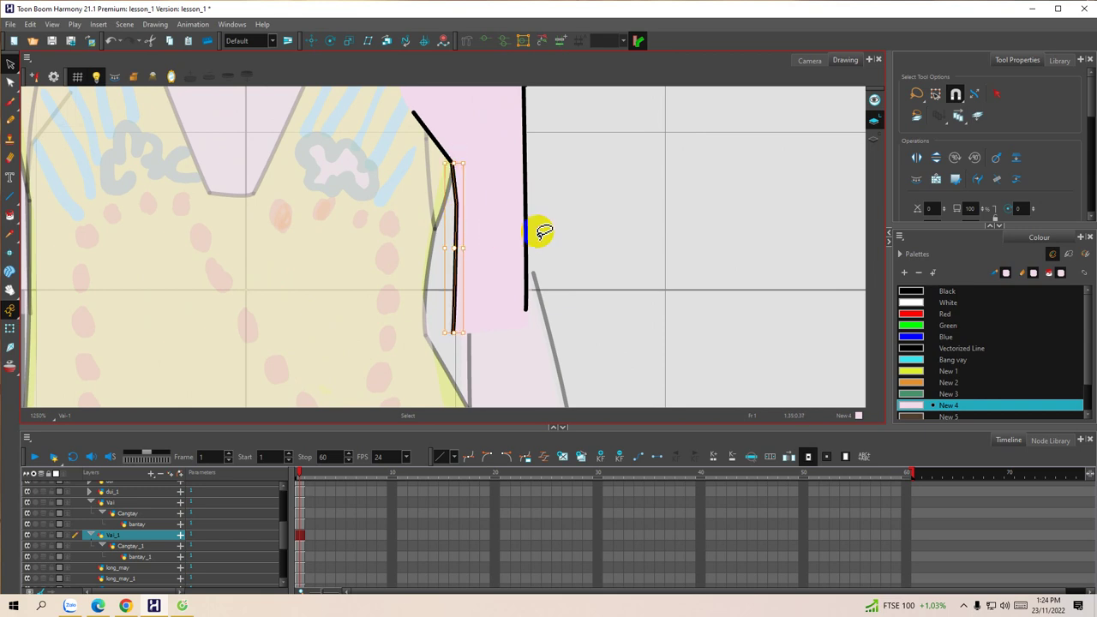
{"action": "left_click", "coordinate": [539, 305]}
{"action": "scroll", "coordinate": [587, 288], "scroll_direction": "down", "scroll_amount": 3}
{"action": "left_click_drag", "start_coordinate": [650, 256], "coordinate": [577, 225]}
{"action": "mouse_move", "coordinate": [540, 161]}
{"action": "left_mouse_down"}
{"action": "mouse_move", "coordinate": [429, 101]}
{"action": "mouse_move", "coordinate": [399, 232]}
{"action": "mouse_move", "coordinate": [457, 296]}
{"action": "mouse_move", "coordinate": [519, 245]}
{"action": "mouse_move", "coordinate": [545, 159]}
{"action": "left_mouse_up"}
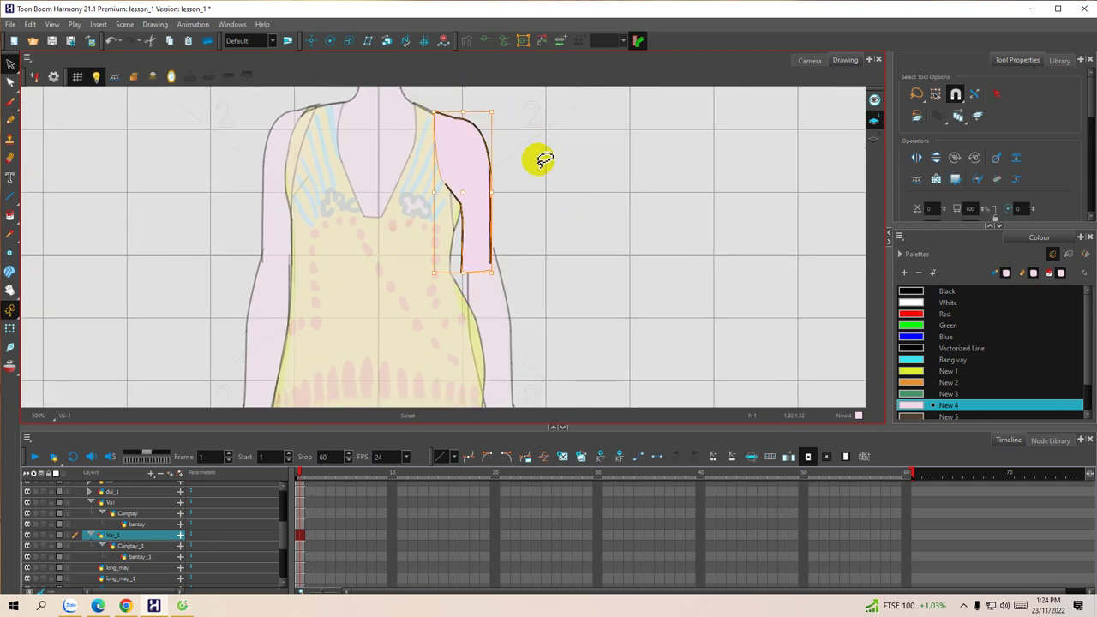
{"action": "right_click", "coordinate": [478, 188]}
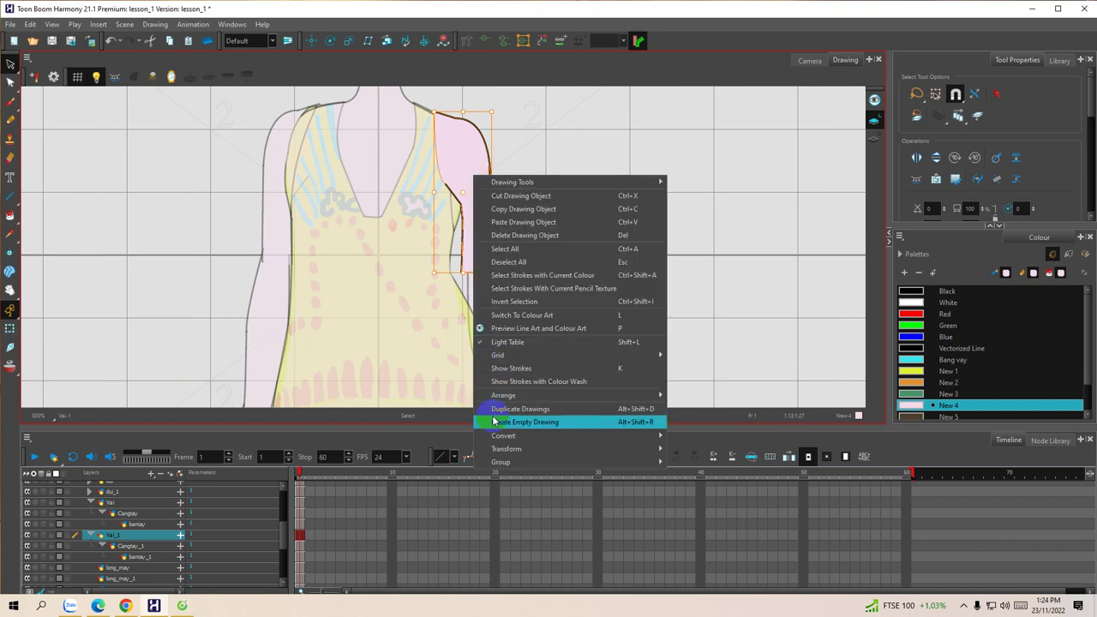
{"action": "left_click", "coordinate": [529, 122]}
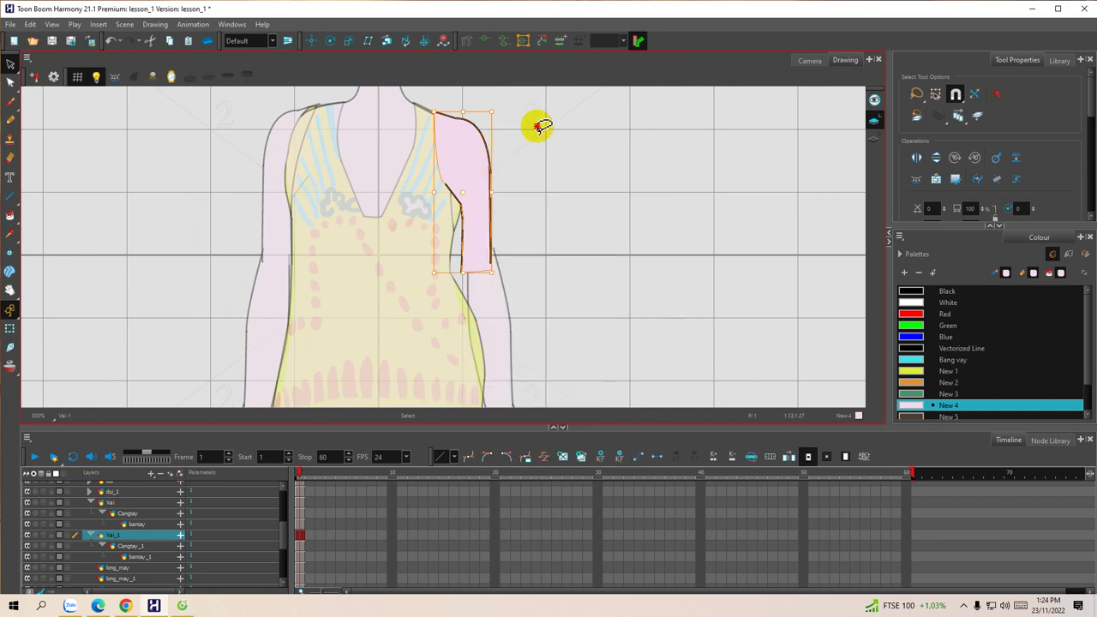
{"action": "scroll", "coordinate": [514, 299], "scroll_direction": "down", "scroll_amount": 2}
{"action": "scroll", "coordinate": [531, 317], "scroll_direction": "down", "scroll_amount": 4}
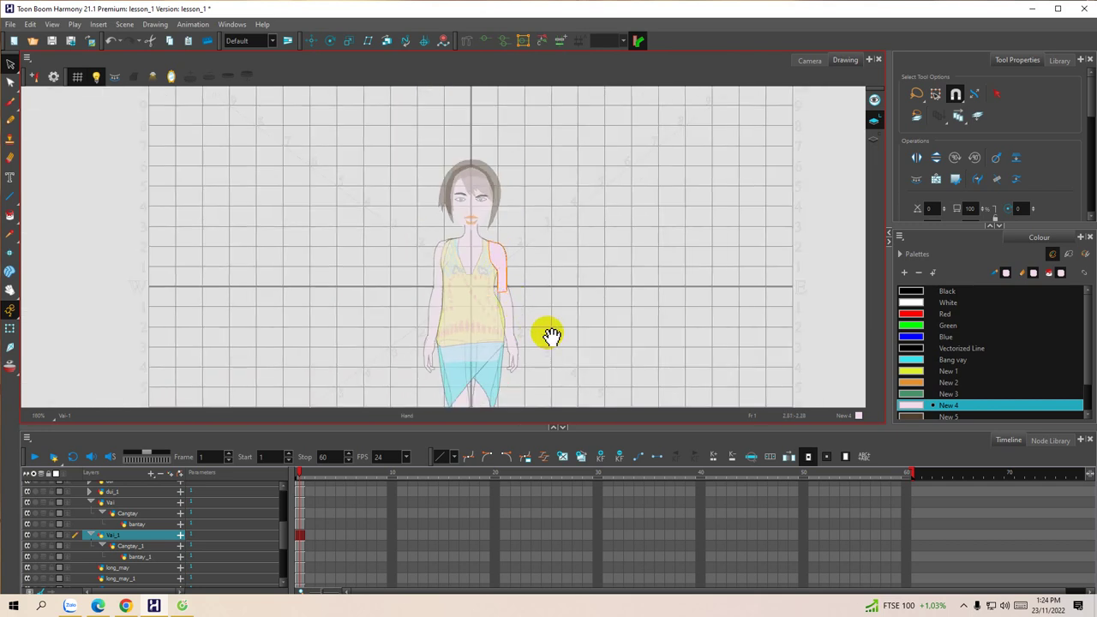
{"action": "scroll", "coordinate": [505, 265], "scroll_direction": "up", "scroll_amount": 2}
{"action": "left_click", "coordinate": [515, 304]}
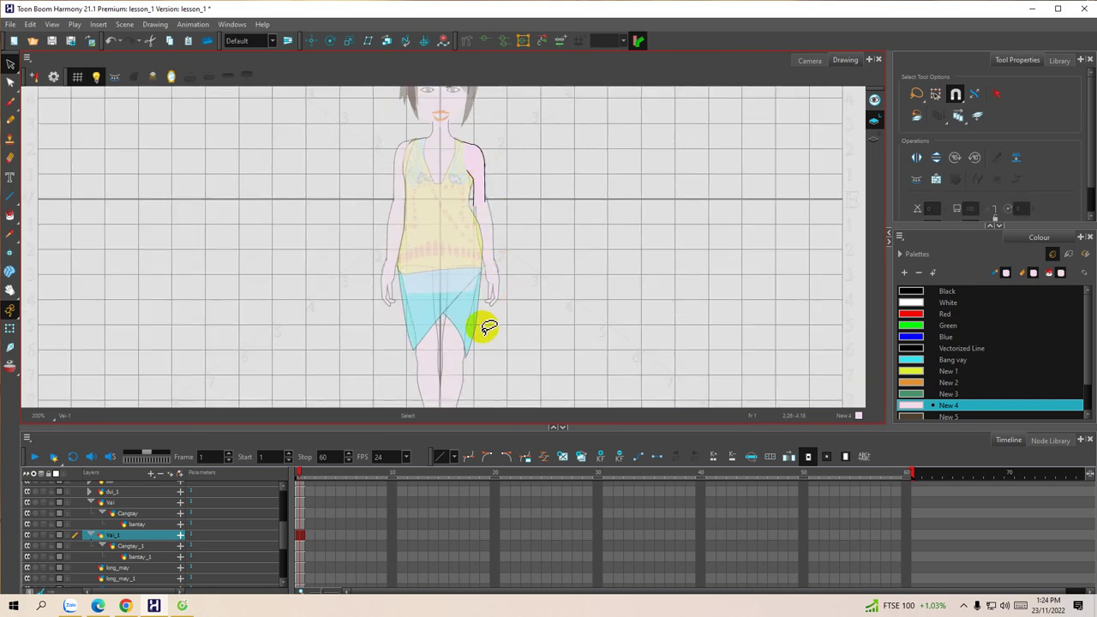
Step: Move the whole forearm drawing on the Cangtay_1 layer slightly inward and down to line up with the upper arm
{"action": "left_click", "coordinate": [135, 546]}
{"action": "mouse_move", "coordinate": [546, 259]}
{"action": "left_mouse_down"}
{"action": "mouse_move", "coordinate": [502, 176]}
{"action": "mouse_move", "coordinate": [497, 298]}
{"action": "mouse_move", "coordinate": [557, 220]}
{"action": "left_mouse_up"}
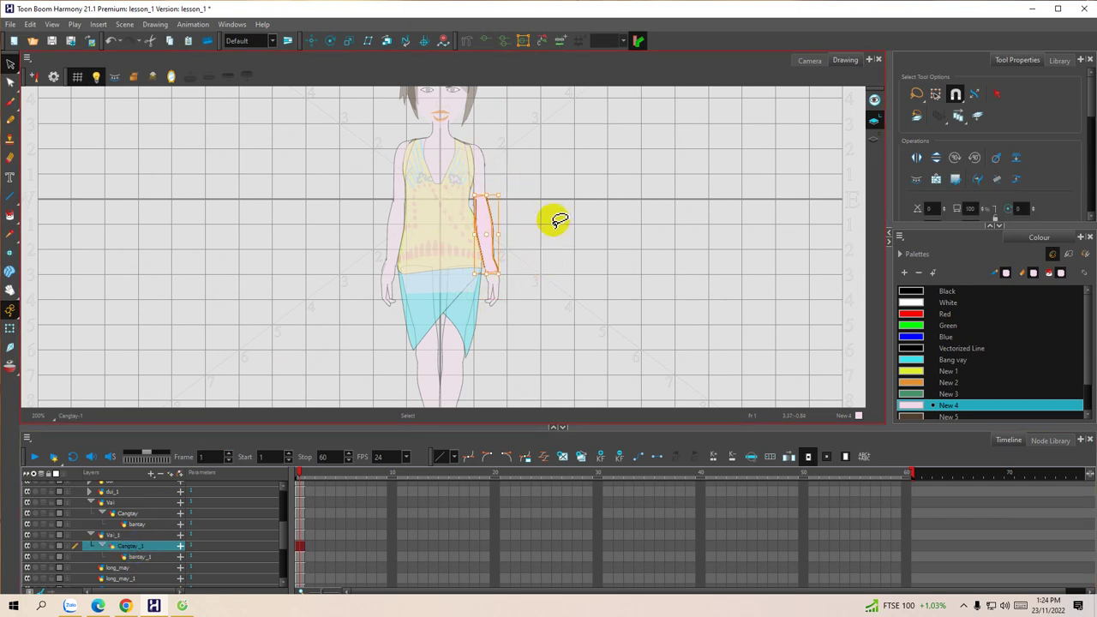
{"action": "scroll", "coordinate": [499, 237], "scroll_direction": "up", "scroll_amount": 1}
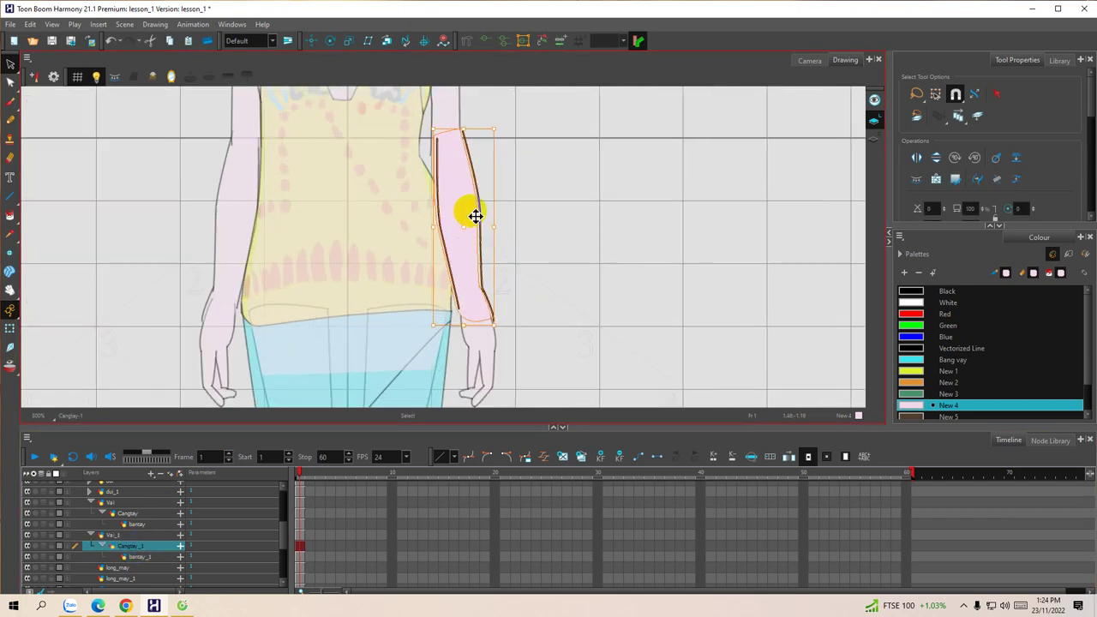
{"action": "left_click_drag", "start_coordinate": [465, 212], "coordinate": [466, 217]}
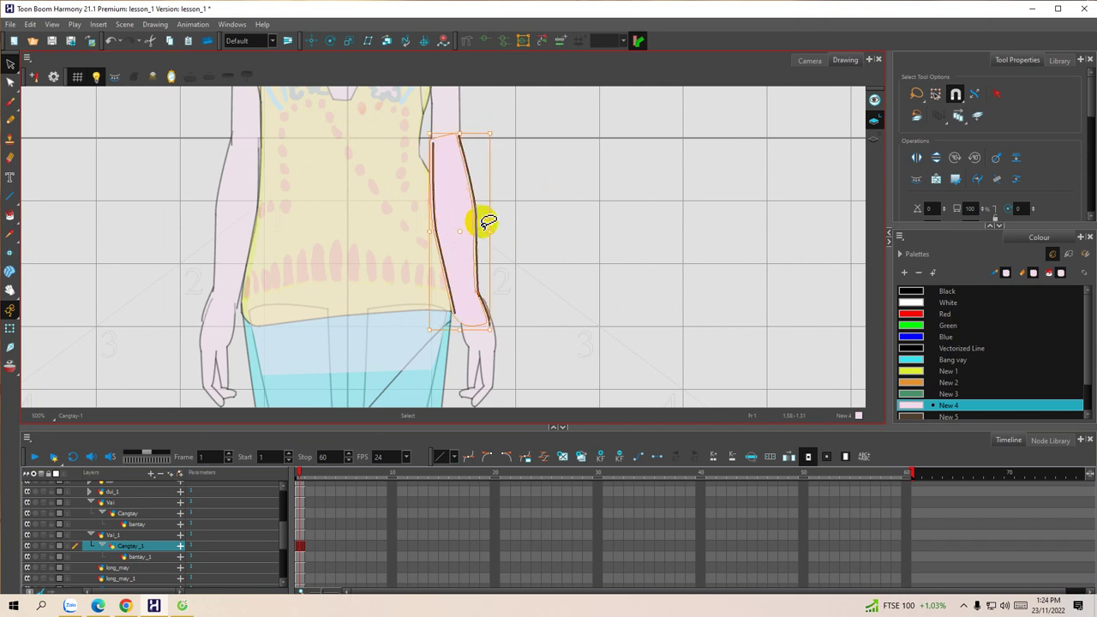
{"action": "left_click", "coordinate": [519, 283]}
Step: Move the hand drawing on the bantay_1 layer slightly inward to line up with the forearm's wrist
{"action": "left_click_drag", "start_coordinate": [523, 371], "coordinate": [544, 249]}
{"action": "left_click", "coordinate": [146, 557]}
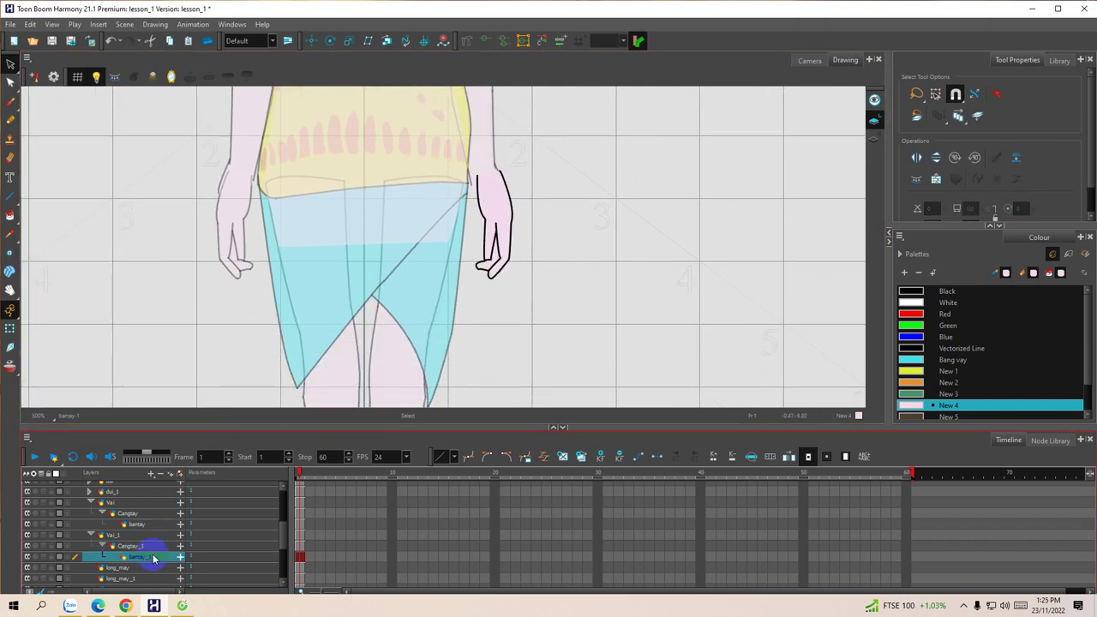
{"action": "mouse_move", "coordinate": [543, 236]}
{"action": "left_mouse_down"}
{"action": "mouse_move", "coordinate": [517, 158]}
{"action": "mouse_move", "coordinate": [473, 164]}
{"action": "mouse_move", "coordinate": [458, 272]}
{"action": "mouse_move", "coordinate": [497, 293]}
{"action": "mouse_move", "coordinate": [547, 181]}
{"action": "left_mouse_up"}
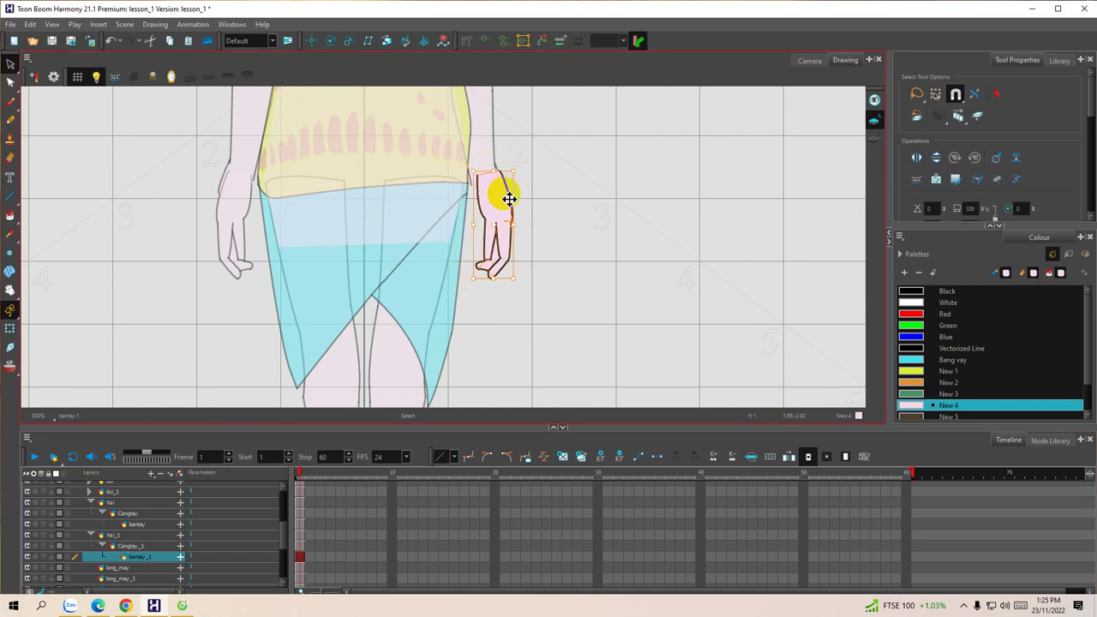
{"action": "left_click_drag", "start_coordinate": [508, 199], "coordinate": [499, 194]}
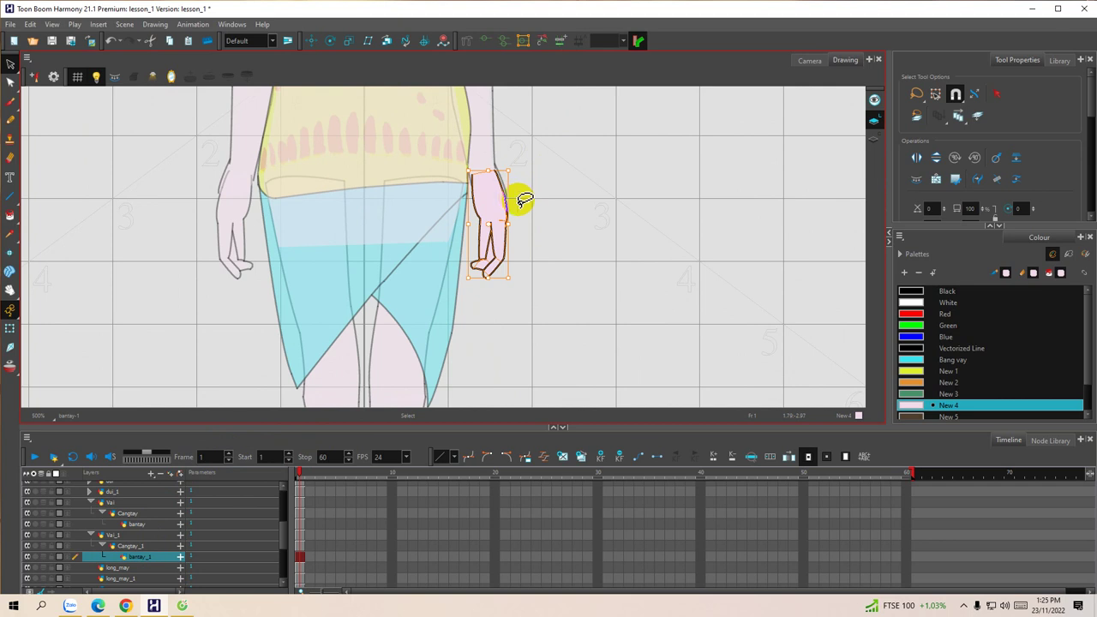
{"action": "left_click", "coordinate": [538, 206]}
{"action": "left_click", "coordinate": [507, 187]}
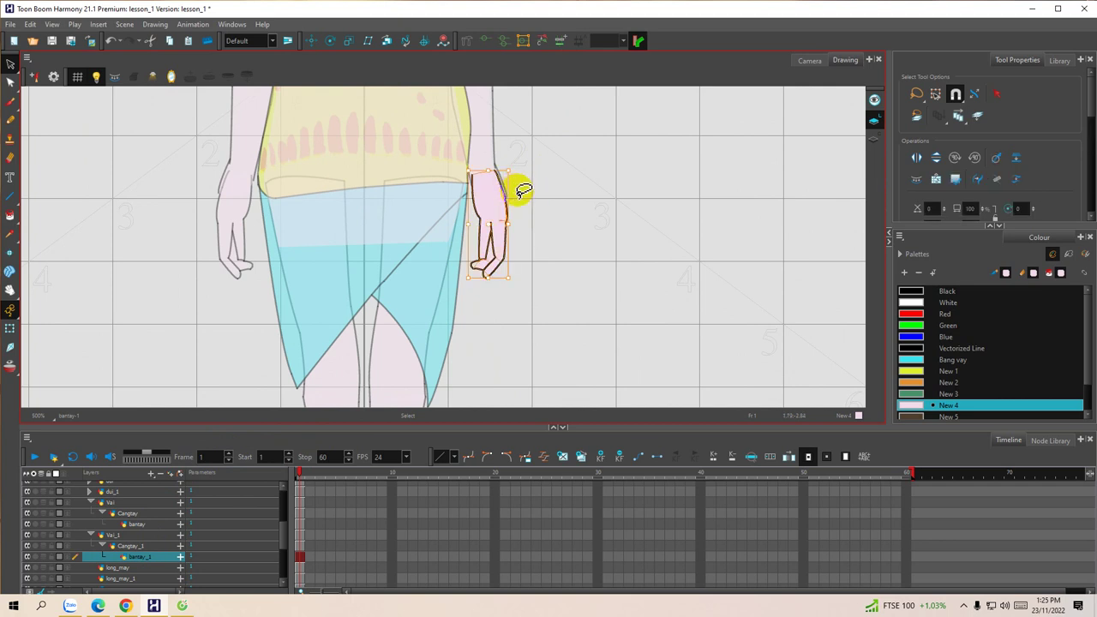
{"action": "scroll", "coordinate": [518, 187], "scroll_direction": "up", "scroll_amount": 2}
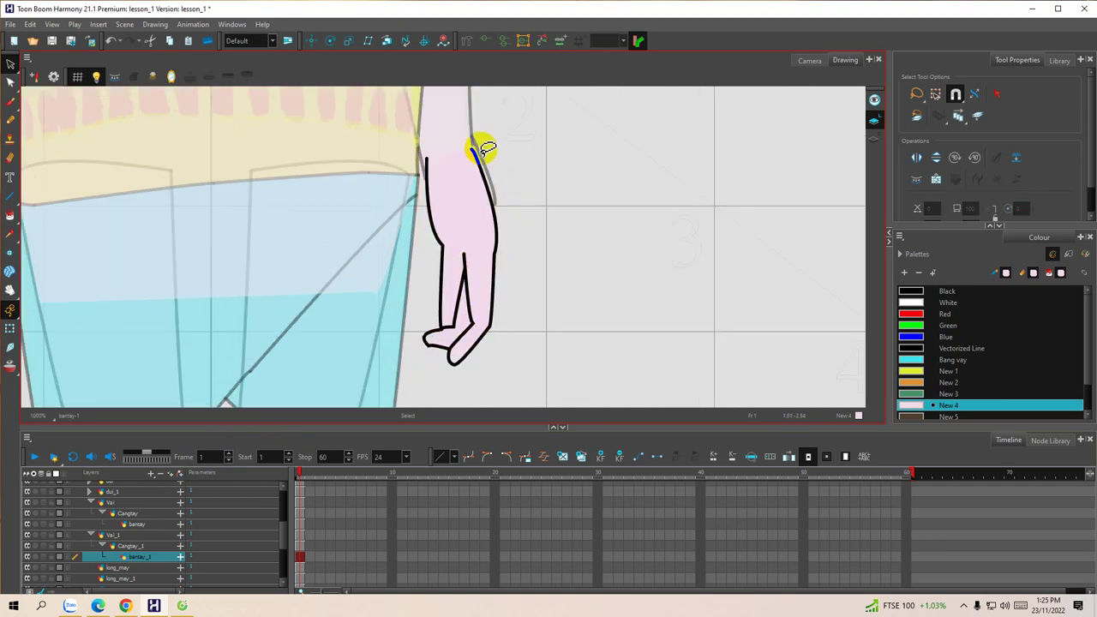
Step: Delete the outer wrist outline of the forearm on the Cangtay_1 layer
{"action": "left_click", "coordinate": [137, 546]}
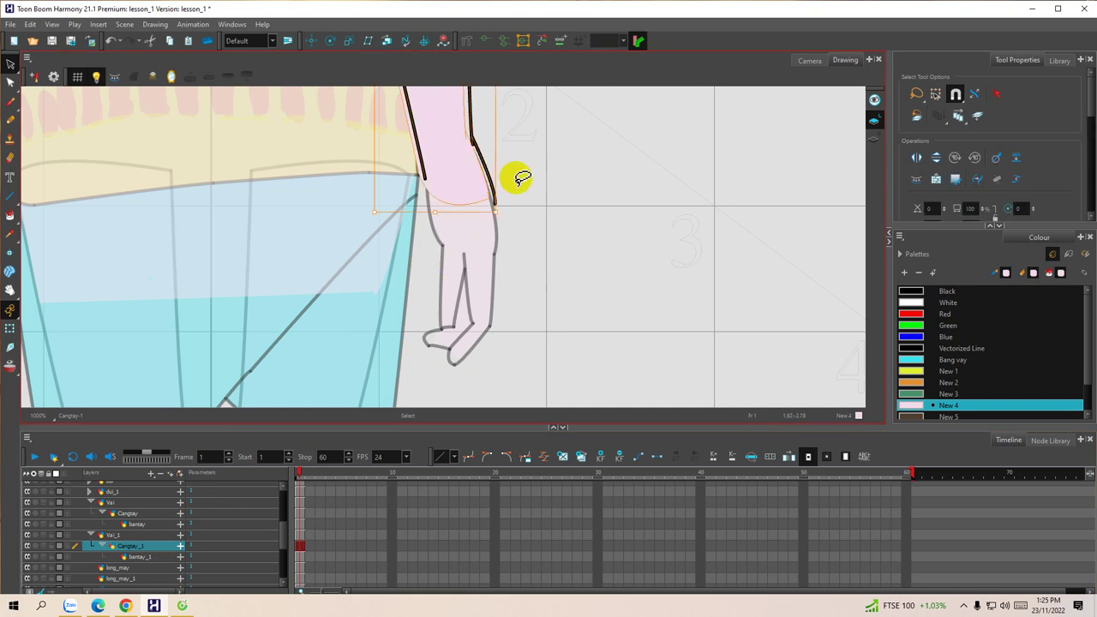
{"action": "left_click", "coordinate": [490, 167]}
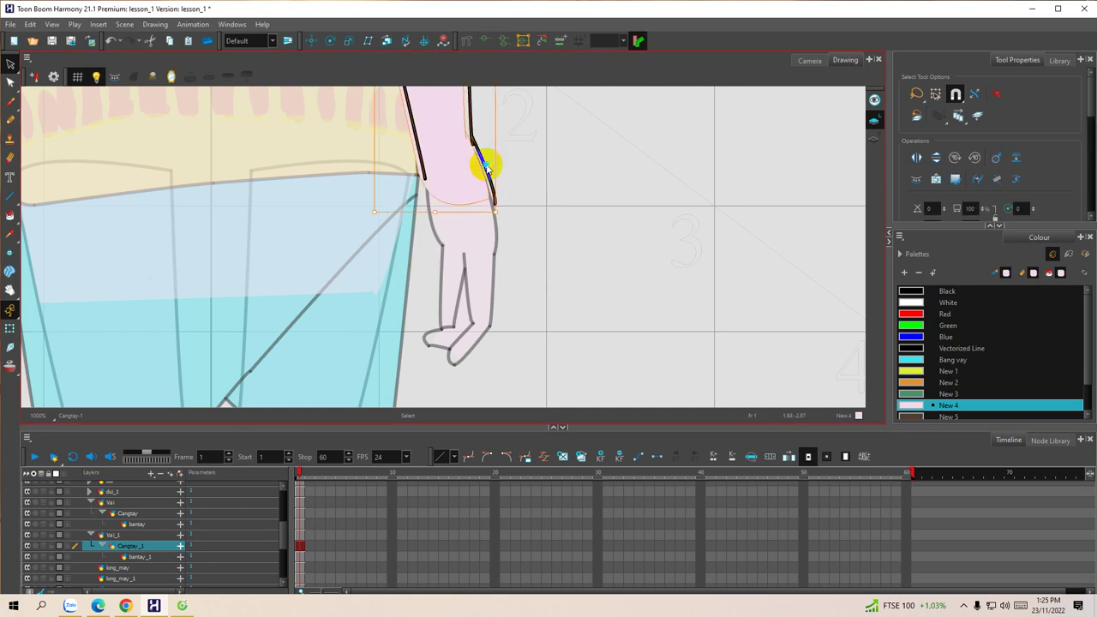
{"action": "right_click", "coordinate": [485, 167]}
{"action": "mouse_move", "coordinate": [658, 386]}
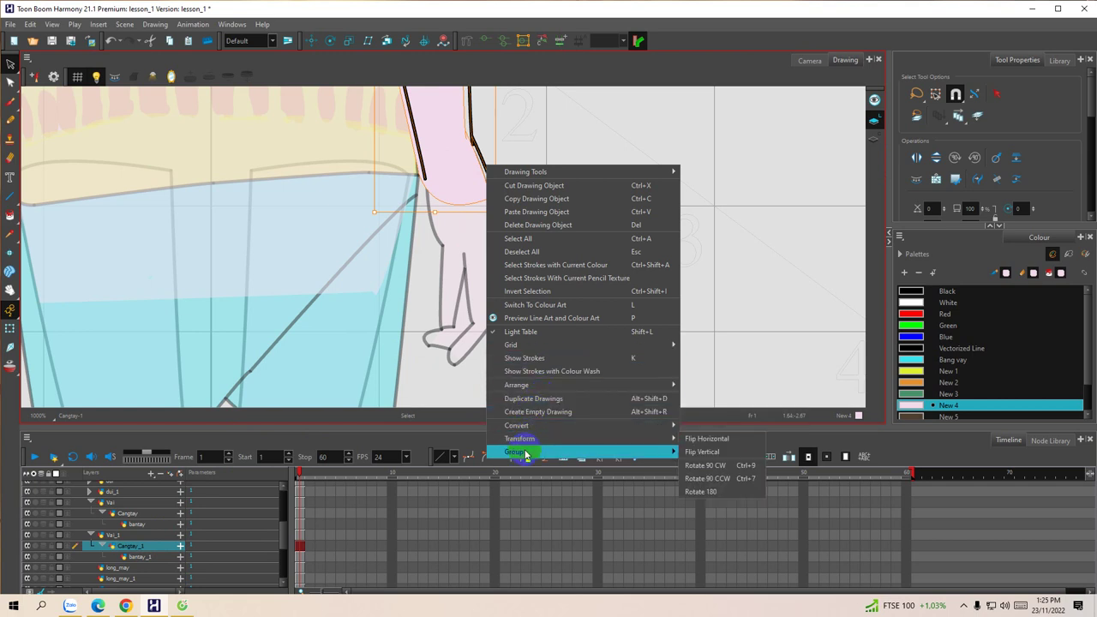
{"action": "mouse_move", "coordinate": [525, 453]}
{"action": "left_click", "coordinate": [698, 459]}
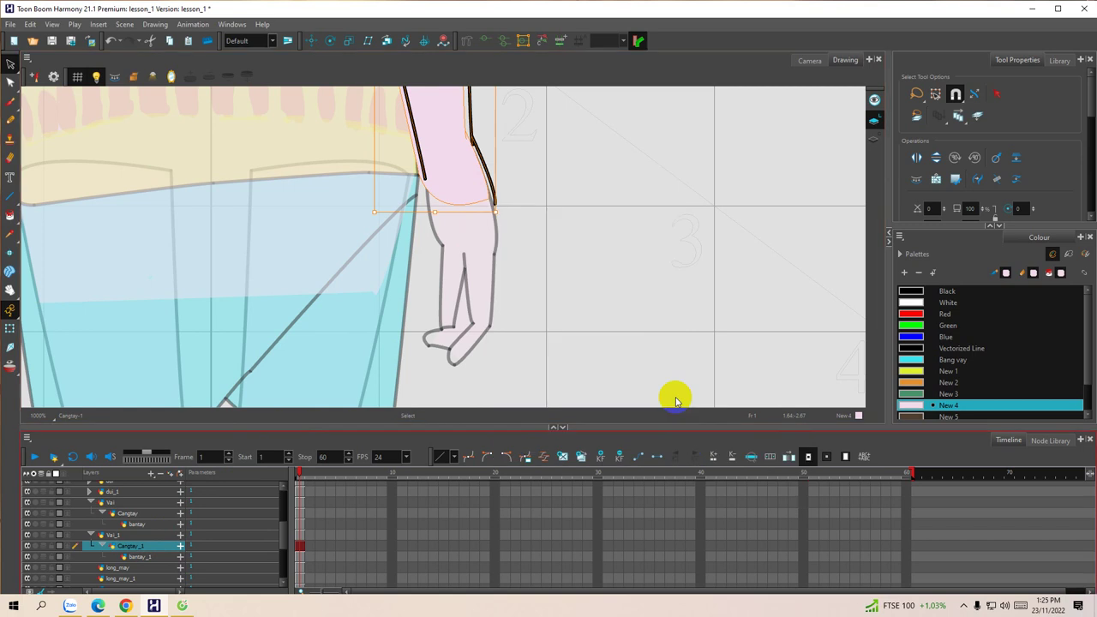
{"action": "left_click", "coordinate": [531, 196]}
{"action": "left_click", "coordinate": [495, 180]}
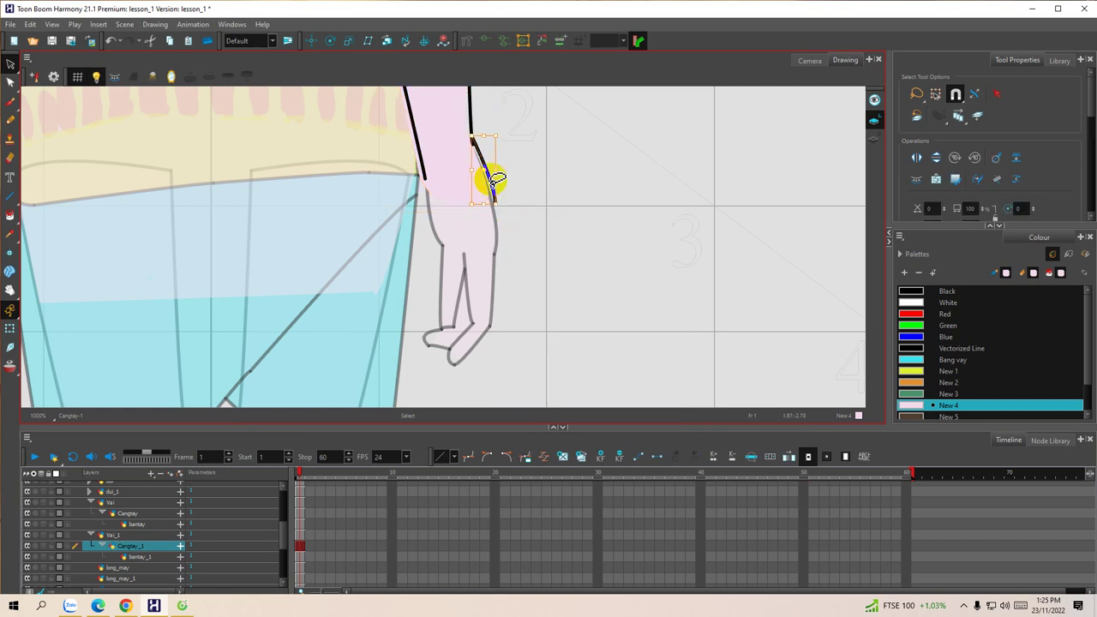
Step: Make the Vai_1 layer active, enlarge the drawing area, and check the arm's joints in the Drawing and Camera views
{"action": "scroll", "coordinate": [501, 188], "scroll_direction": "down", "scroll_amount": 5}
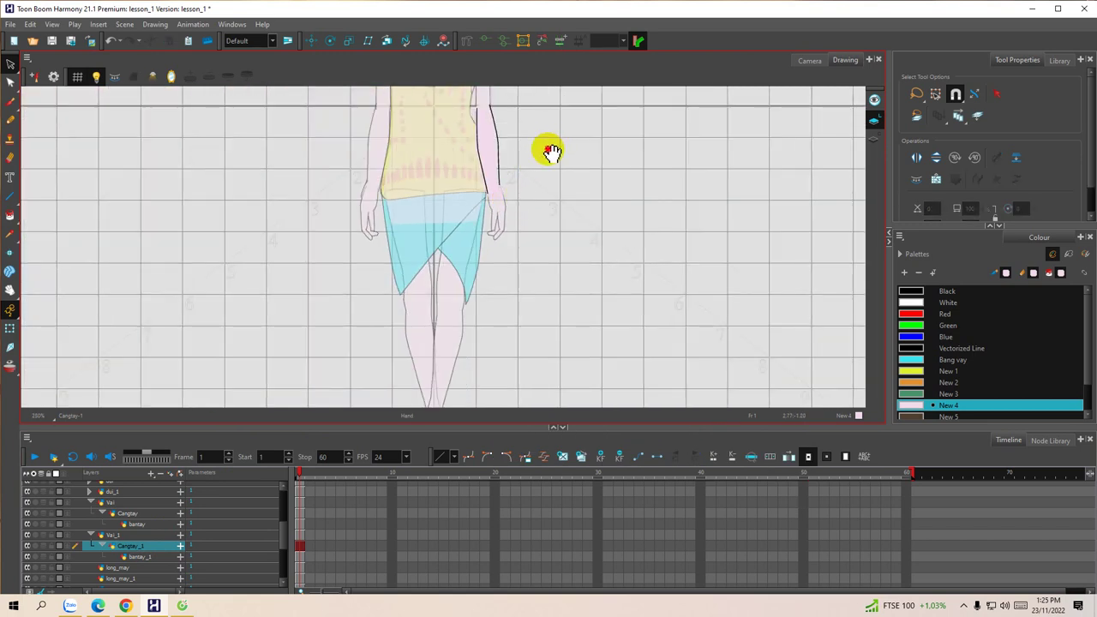
{"action": "left_click_drag", "start_coordinate": [549, 152], "coordinate": [514, 176]}
{"action": "left_click", "coordinate": [121, 535]}
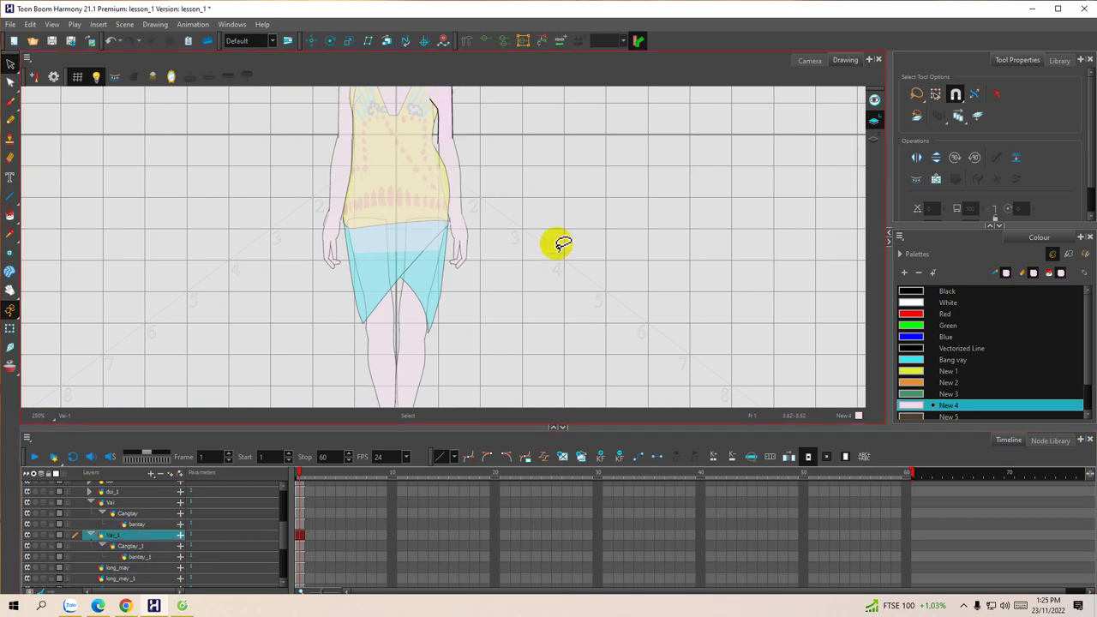
{"action": "scroll", "coordinate": [558, 245], "scroll_direction": "up", "scroll_amount": 4}
{"action": "left_click_drag", "start_coordinate": [491, 210], "coordinate": [604, 314]}
{"action": "left_click_drag", "start_coordinate": [462, 426], "coordinate": [462, 468]}
{"action": "scroll", "coordinate": [523, 248], "scroll_direction": "down", "scroll_amount": 4}
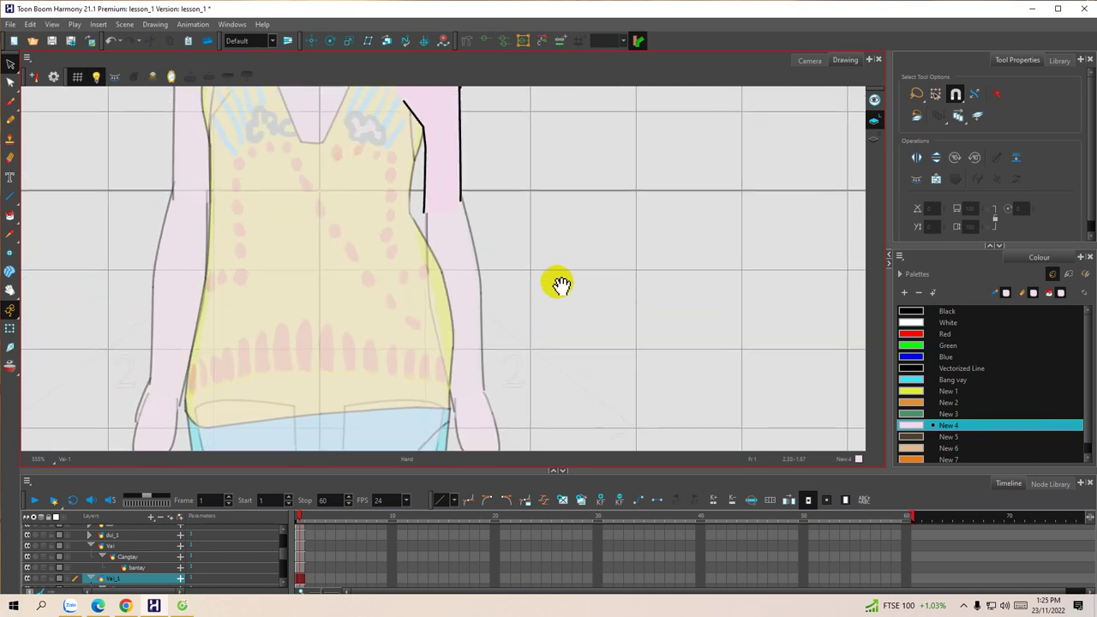
{"action": "scroll", "coordinate": [524, 241], "scroll_direction": "down", "scroll_amount": 3}
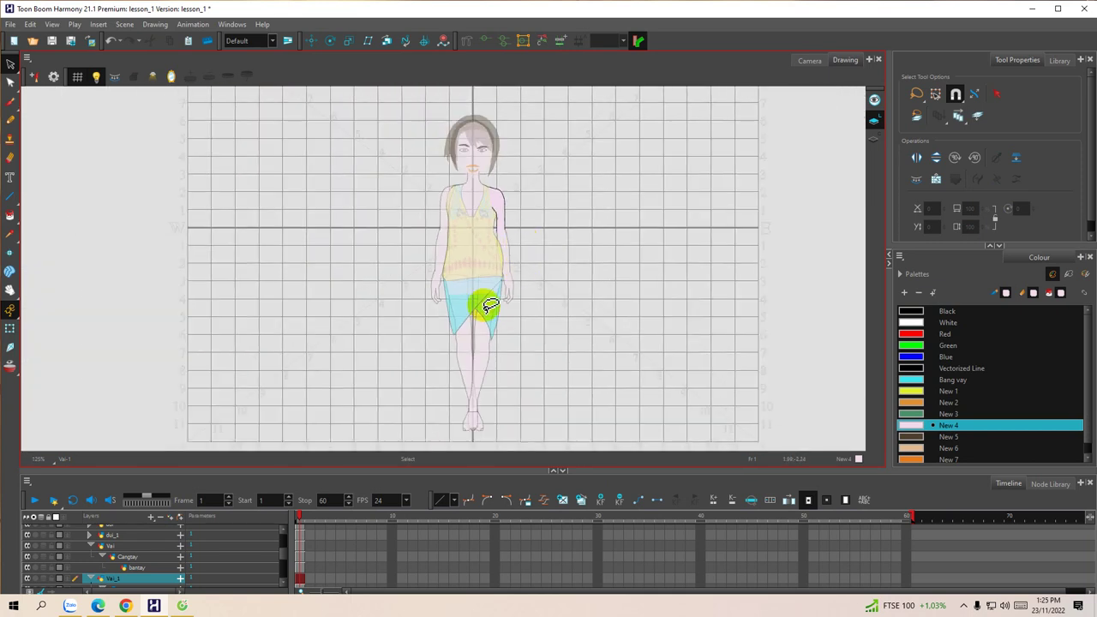
{"action": "left_click", "coordinate": [809, 60]}
{"action": "scroll", "coordinate": [616, 285], "scroll_direction": "down", "scroll_amount": 4}
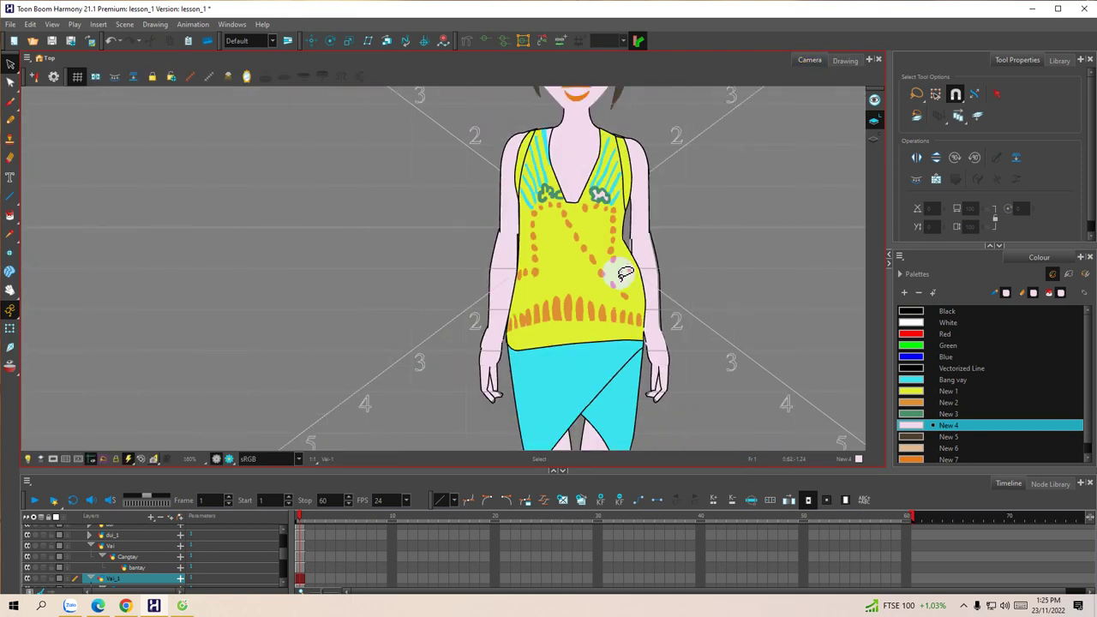
Step: Examine the character's arms, torso and face up close in the Camera view, looking for missing facial parts
{"action": "left_click_drag", "start_coordinate": [700, 257], "coordinate": [531, 351]}
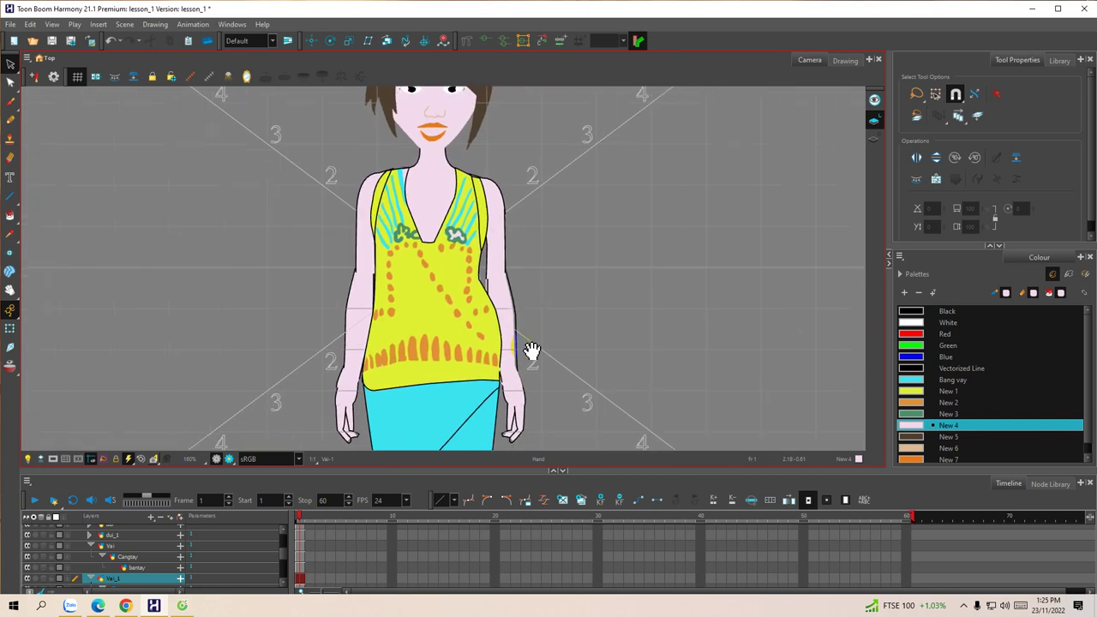
{"action": "left_click", "coordinate": [459, 472]}
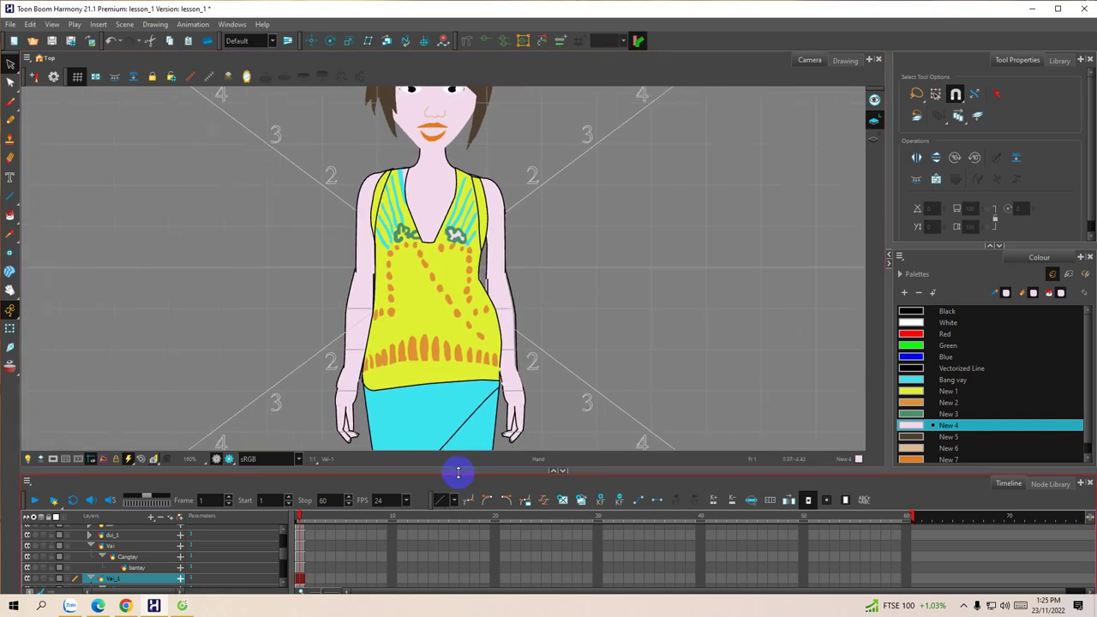
{"action": "left_click_drag", "start_coordinate": [460, 469], "coordinate": [453, 509]}
{"action": "left_click_drag", "start_coordinate": [595, 326], "coordinate": [540, 345]}
{"action": "scroll", "coordinate": [362, 181], "scroll_direction": "up", "scroll_amount": 4}
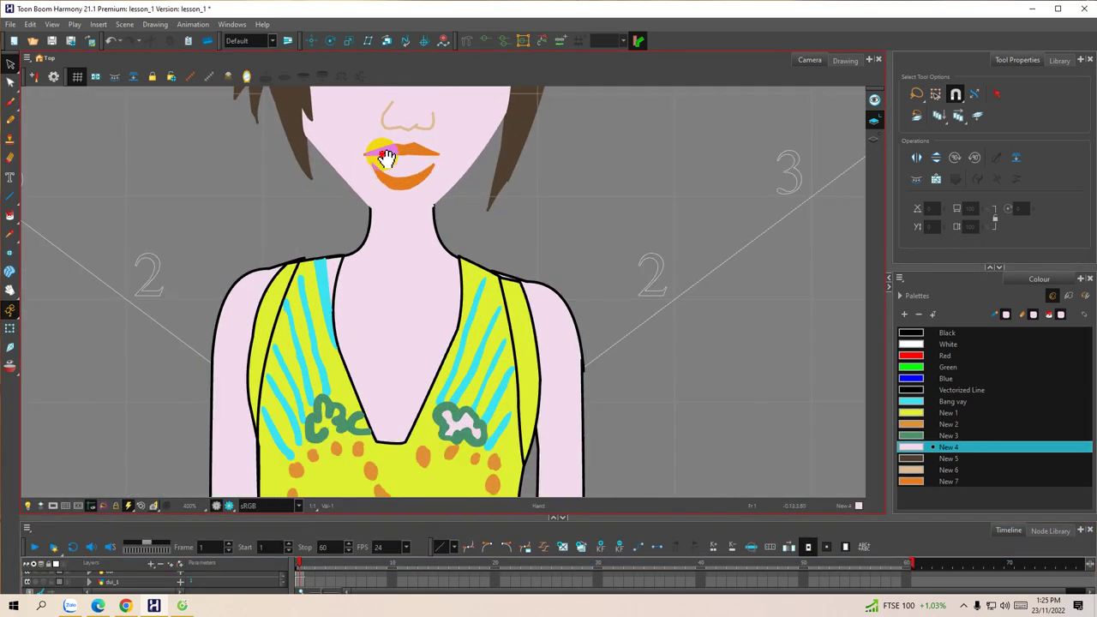
{"action": "left_click_drag", "start_coordinate": [386, 137], "coordinate": [422, 269]}
{"action": "scroll", "coordinate": [390, 205], "scroll_direction": "up", "scroll_amount": 2}
{"action": "left_click_drag", "start_coordinate": [487, 232], "coordinate": [453, 233]}
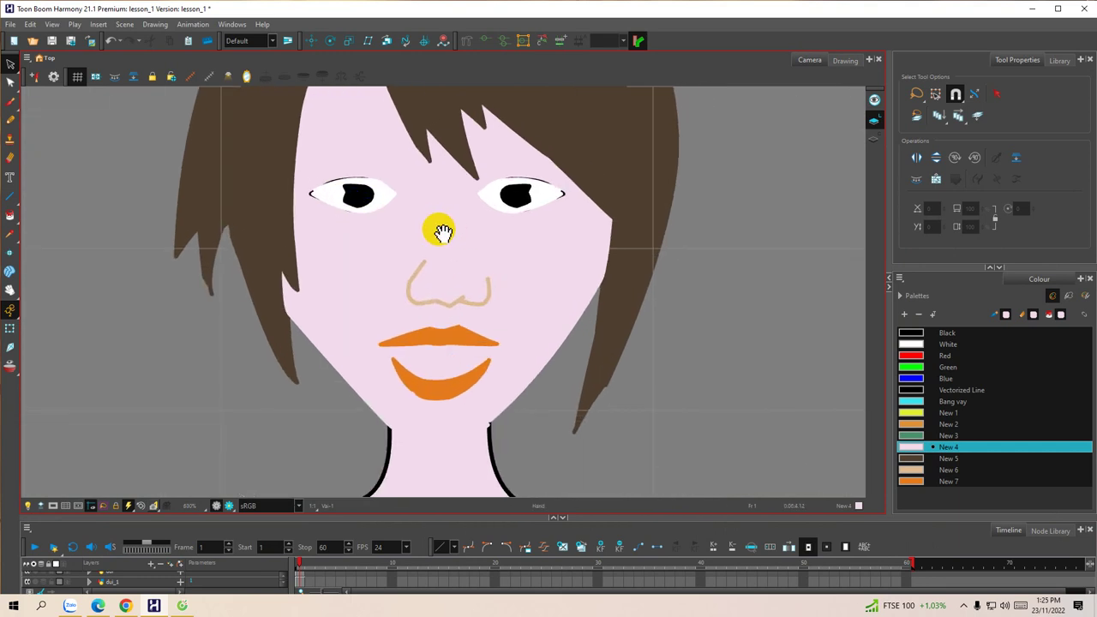
{"action": "scroll", "coordinate": [408, 279], "scroll_direction": "down", "scroll_amount": 2}
{"action": "left_click_drag", "start_coordinate": [502, 288], "coordinate": [536, 225]}
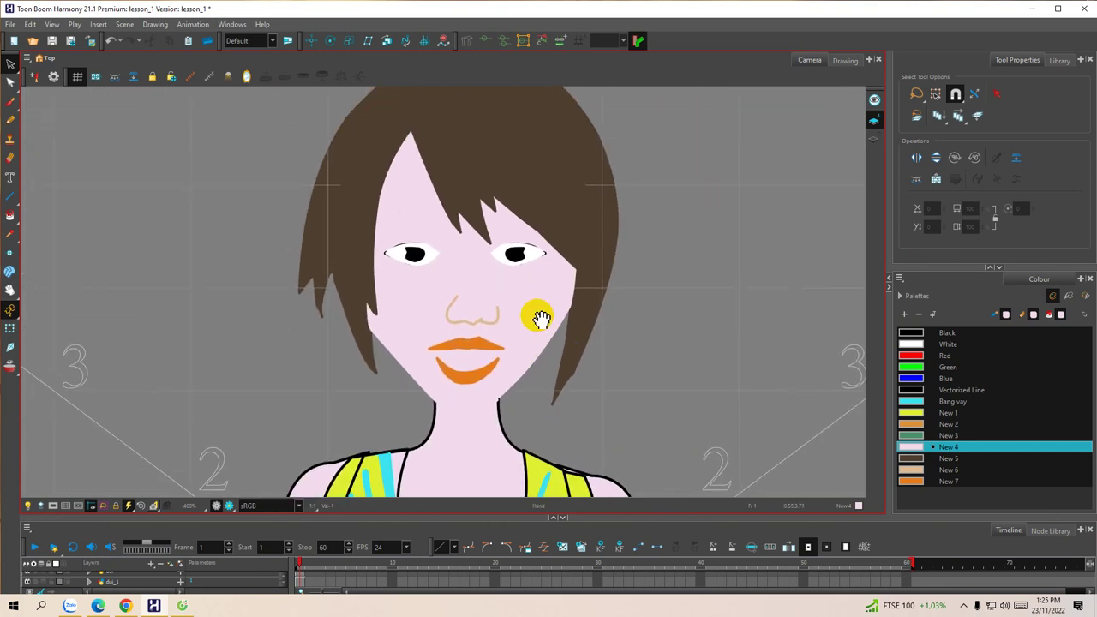
Step: Enlarge the Timeline to show the full layer list and collapse the vay layer's parameters
{"action": "left_click_drag", "start_coordinate": [265, 519], "coordinate": [301, 287]}
{"action": "left_click", "coordinate": [215, 448]}
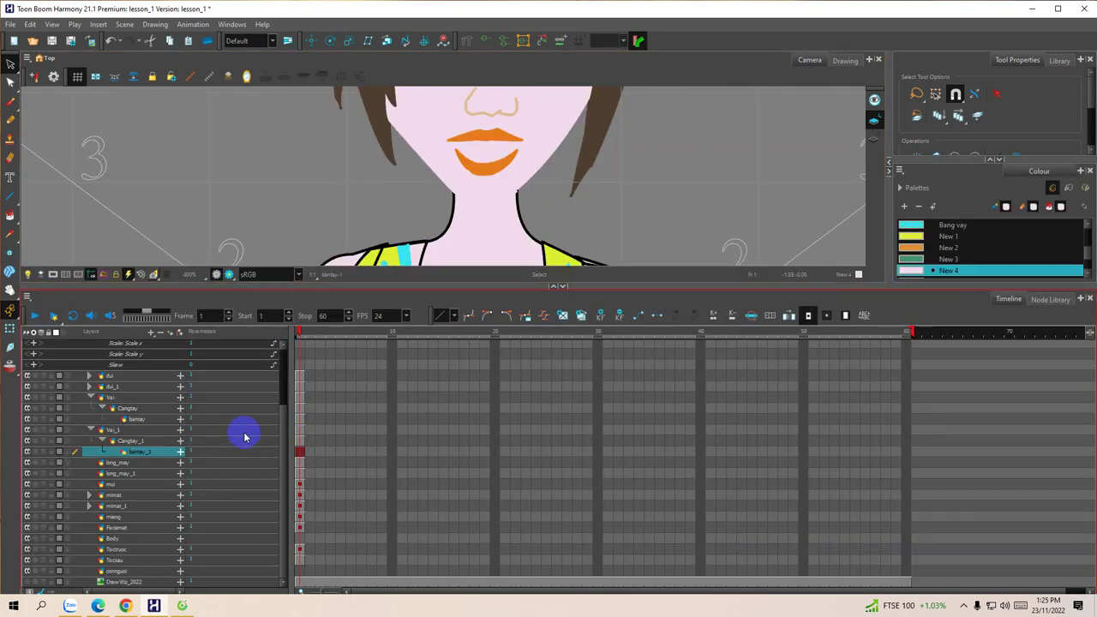
{"action": "left_click_drag", "start_coordinate": [282, 420], "coordinate": [277, 360]}
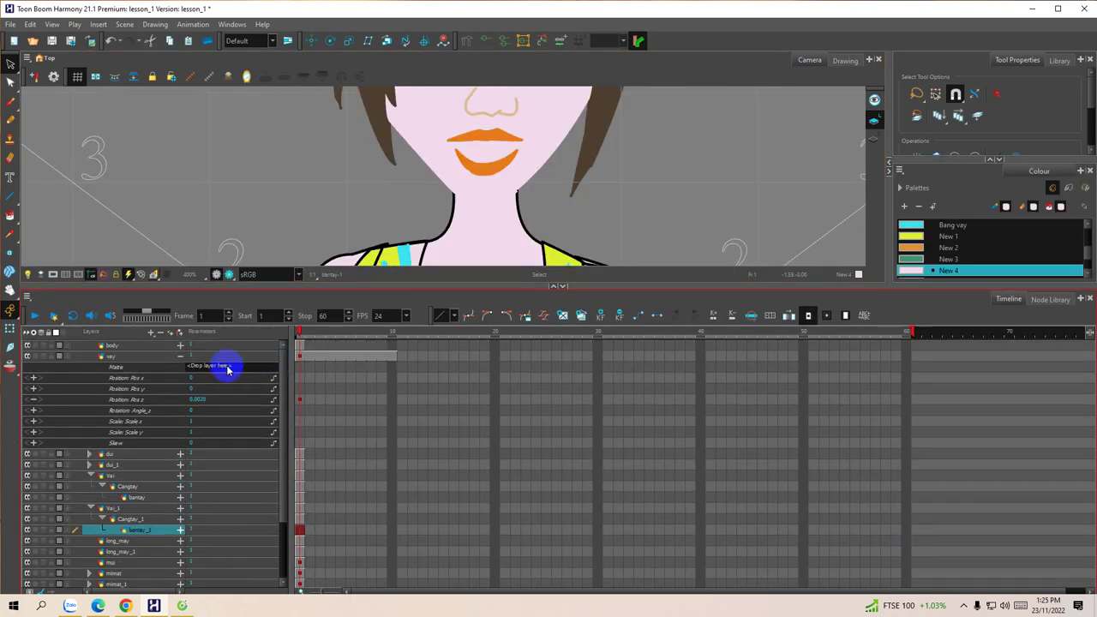
{"action": "left_click", "coordinate": [180, 355]}
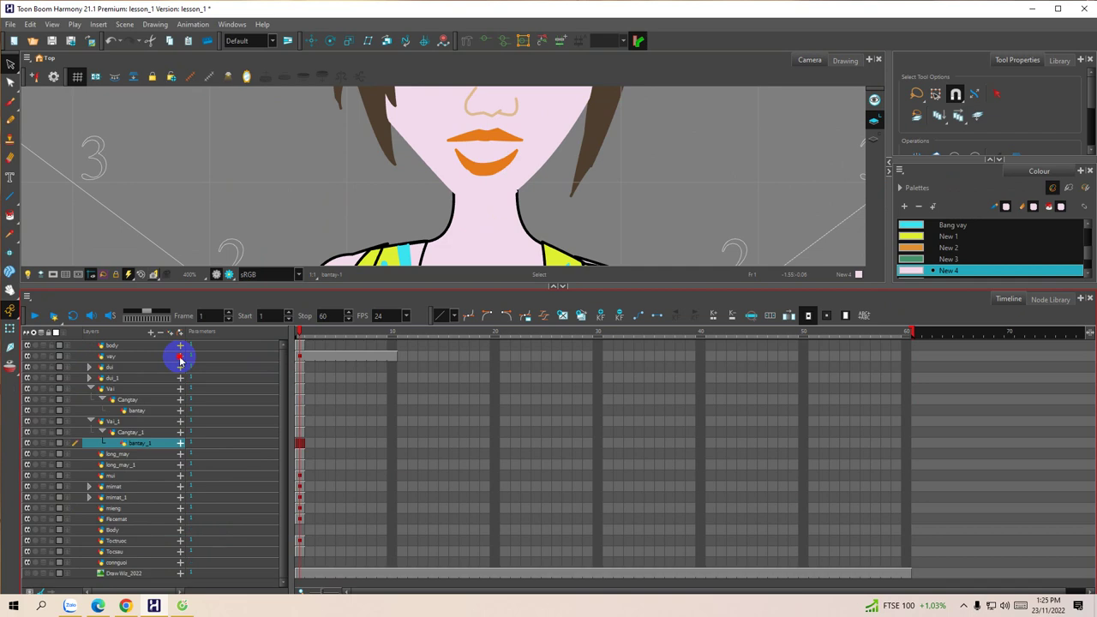
Step: Set the long_may layer's Position Z to 0.004 to bring that eyebrow in front of the face
{"action": "left_click", "coordinate": [137, 467]}
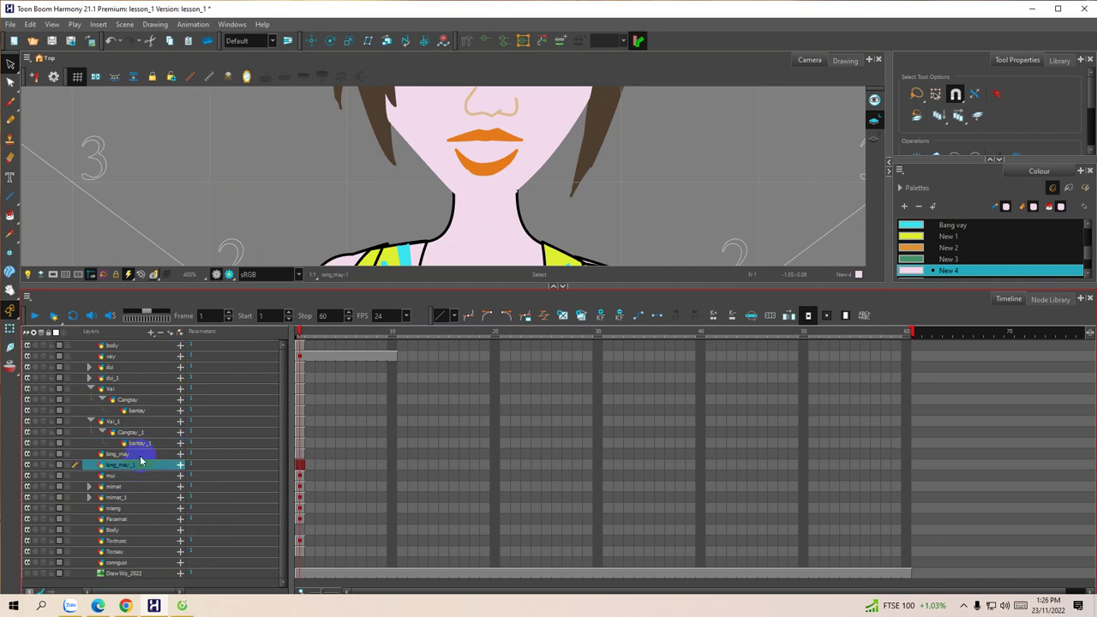
{"action": "left_click", "coordinate": [143, 455]}
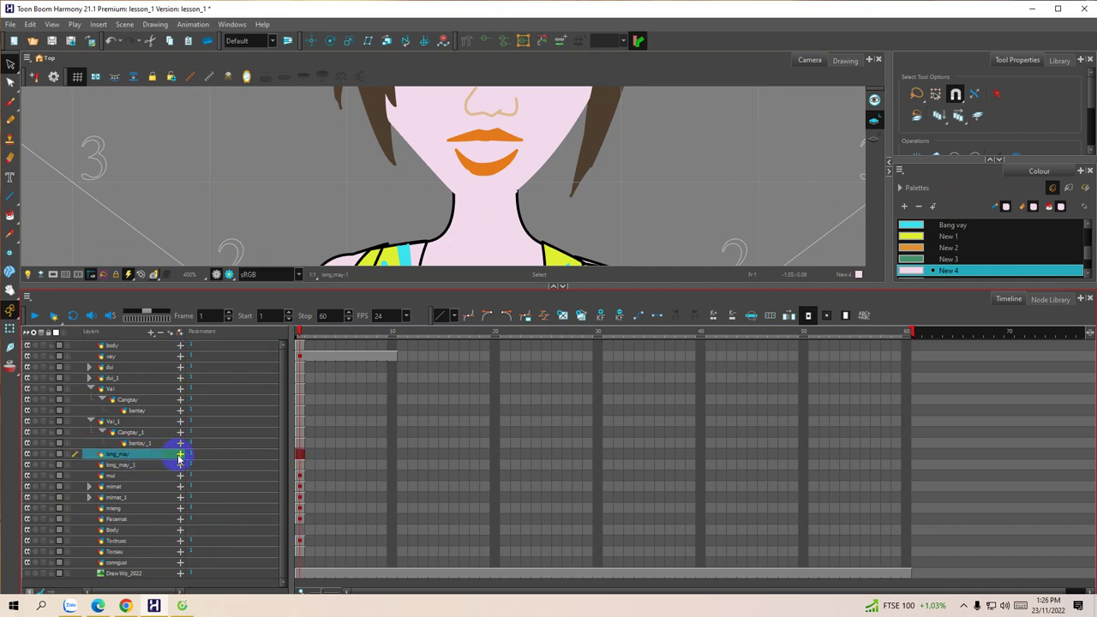
{"action": "left_click", "coordinate": [180, 455]}
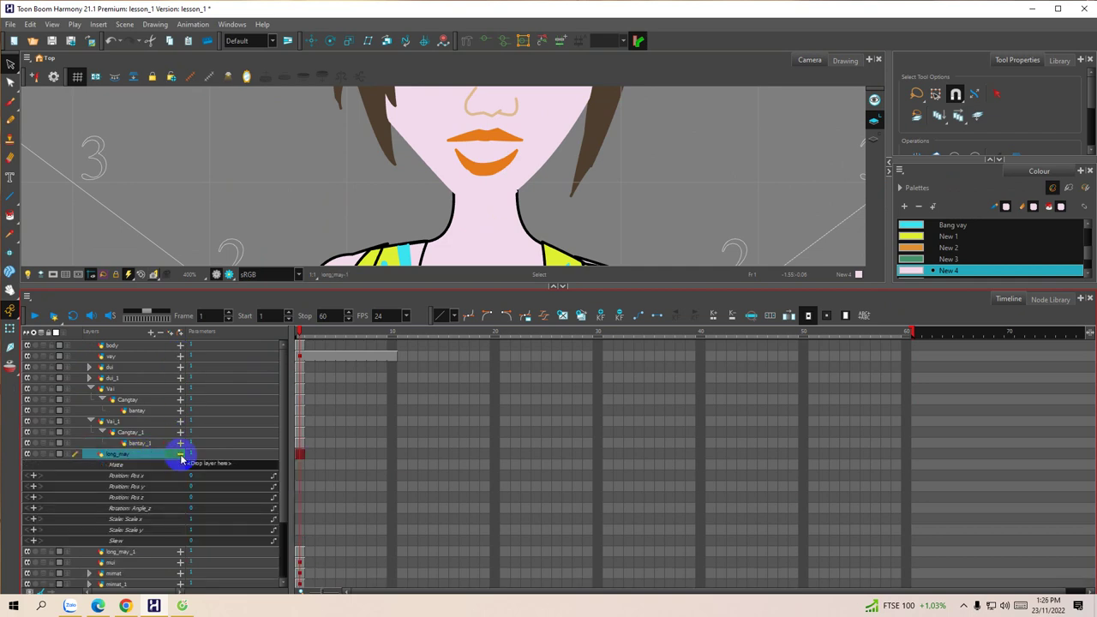
{"action": "left_click", "coordinate": [191, 498]}
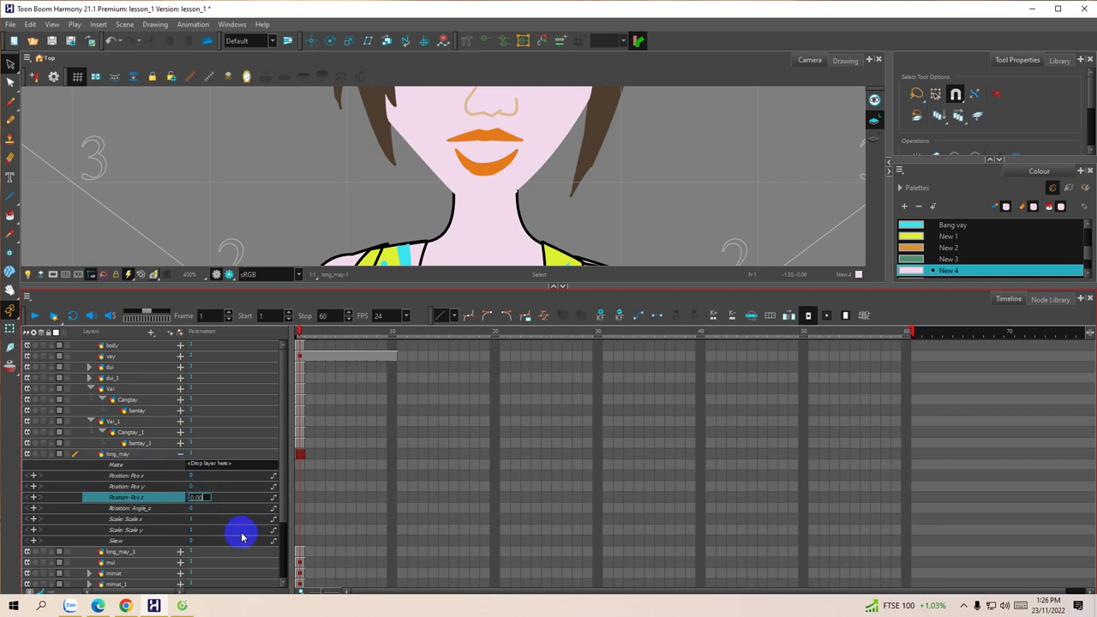
{"action": "key", "text": "Return"}
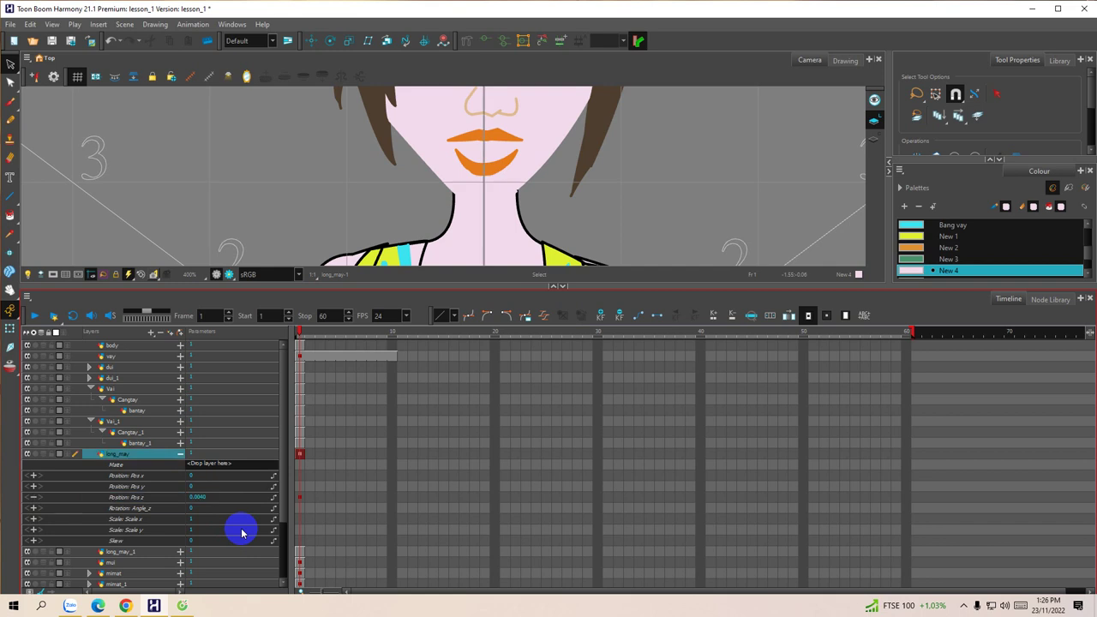
{"action": "scroll", "coordinate": [284, 372], "scroll_direction": "down", "scroll_amount": 3}
{"action": "scroll", "coordinate": [354, 178], "scroll_direction": "down", "scroll_amount": 2}
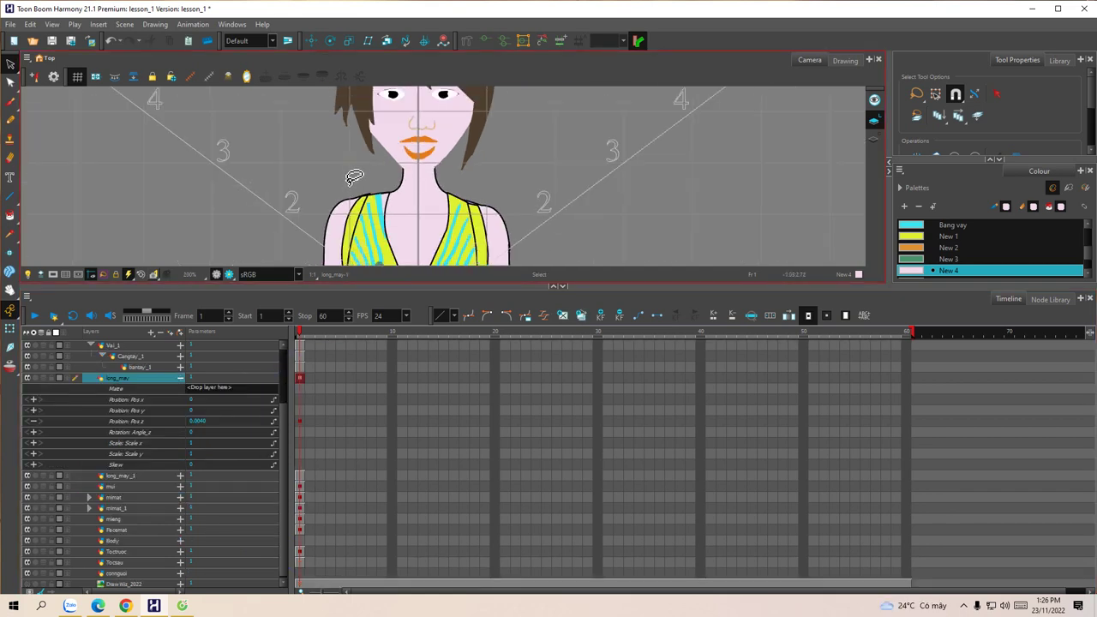
{"action": "scroll", "coordinate": [354, 177], "scroll_direction": "down", "scroll_amount": 1}
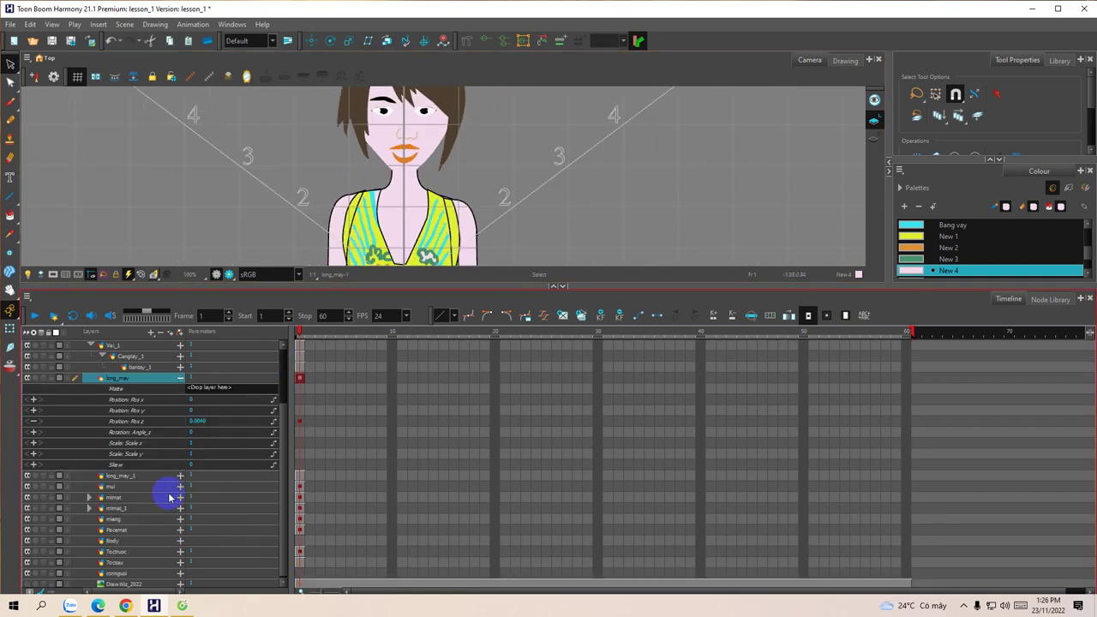
Step: Set the long_may_1 layer's Position Z to 0.004 and collapse the parameters of both eyebrow layers
{"action": "left_click", "coordinate": [181, 477]}
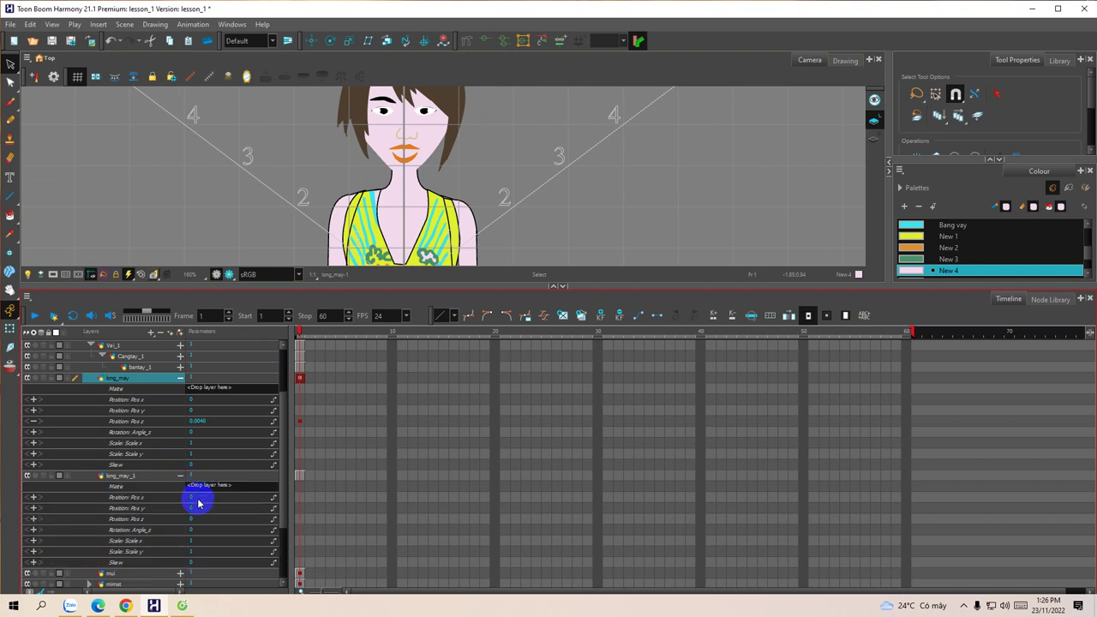
{"action": "left_click", "coordinate": [193, 520]}
{"action": "left_click", "coordinate": [197, 519]}
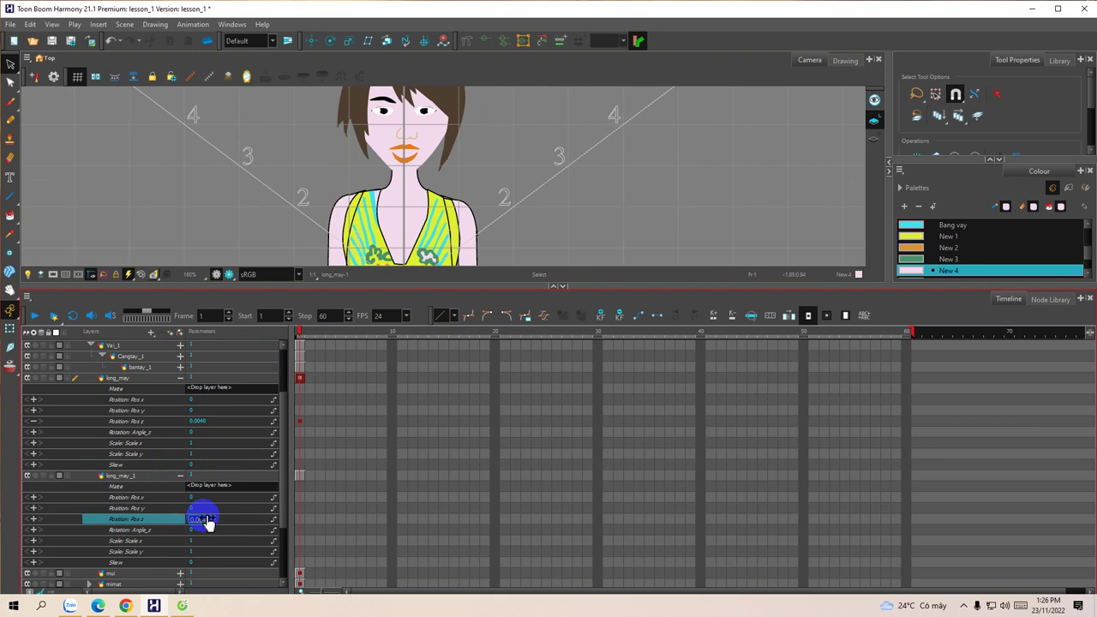
{"action": "key", "text": "Return"}
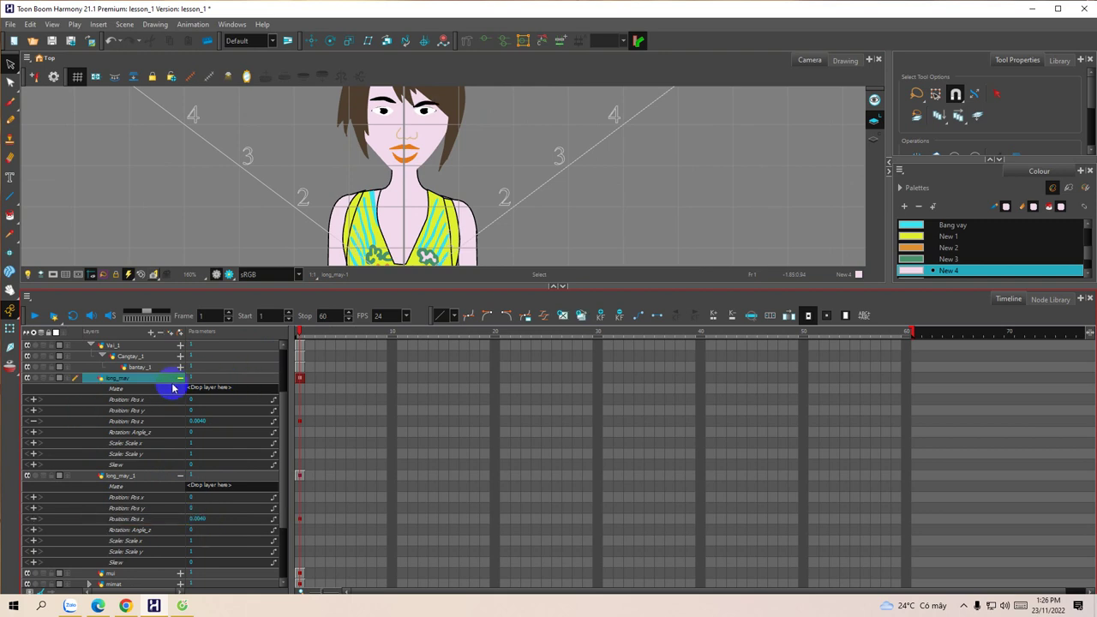
{"action": "left_click", "coordinate": [180, 378]}
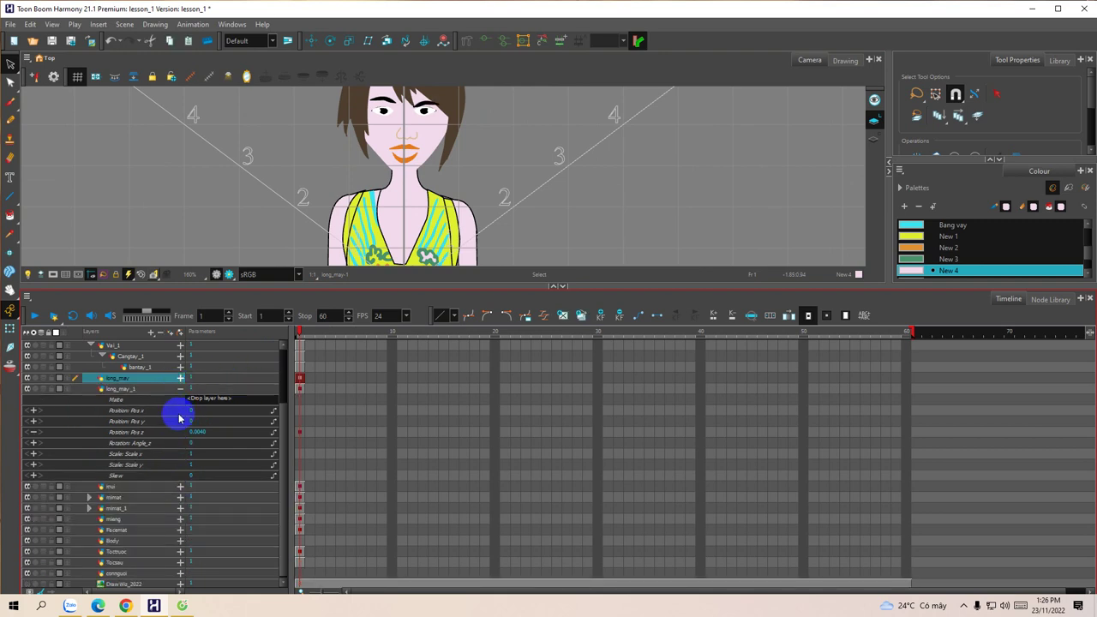
{"action": "left_click", "coordinate": [181, 390]}
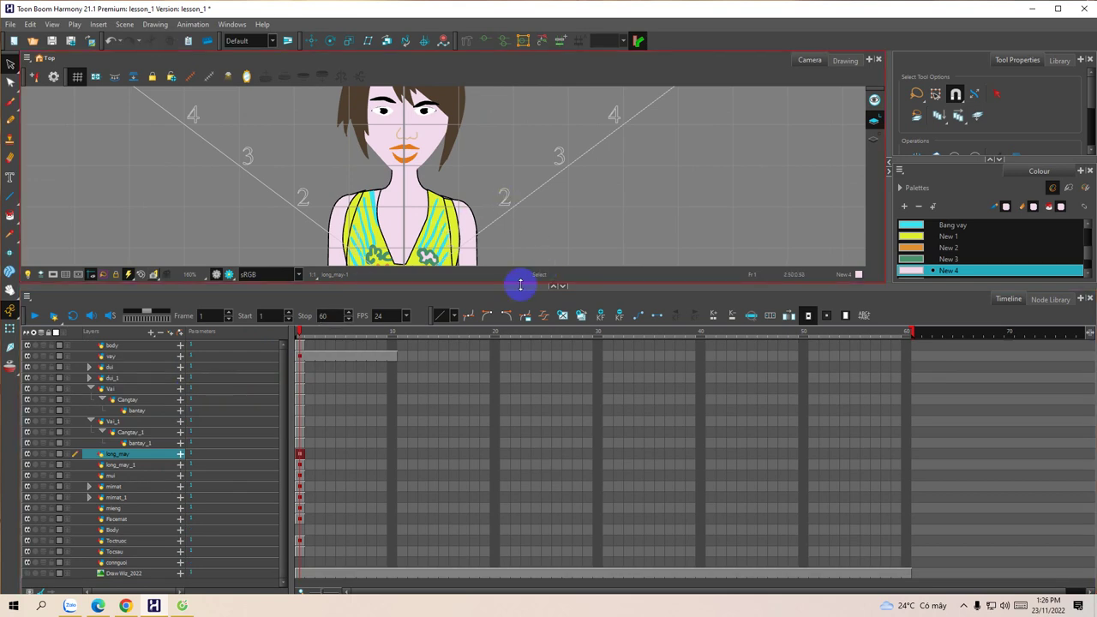
Step: Enlarge the drawing area to check the character's face and body, and save the scene
{"action": "left_click_drag", "start_coordinate": [526, 314], "coordinate": [528, 386]}
{"action": "key", "text": "space"}
{"action": "left_click_drag", "start_coordinate": [559, 247], "coordinate": [582, 200]}
{"action": "mouse_move", "coordinate": [574, 297]}
{"action": "left_mouse_down"}
{"action": "mouse_move", "coordinate": [571, 221]}
{"action": "mouse_move", "coordinate": [545, 241]}
{"action": "mouse_move", "coordinate": [570, 302]}
{"action": "left_mouse_up"}
{"action": "mouse_move", "coordinate": [562, 214]}
{"action": "left_mouse_down"}
{"action": "mouse_move", "coordinate": [554, 305]}
{"action": "mouse_move", "coordinate": [579, 279]}
{"action": "left_mouse_up"}
{"action": "left_click_drag", "start_coordinate": [585, 381], "coordinate": [587, 439]}
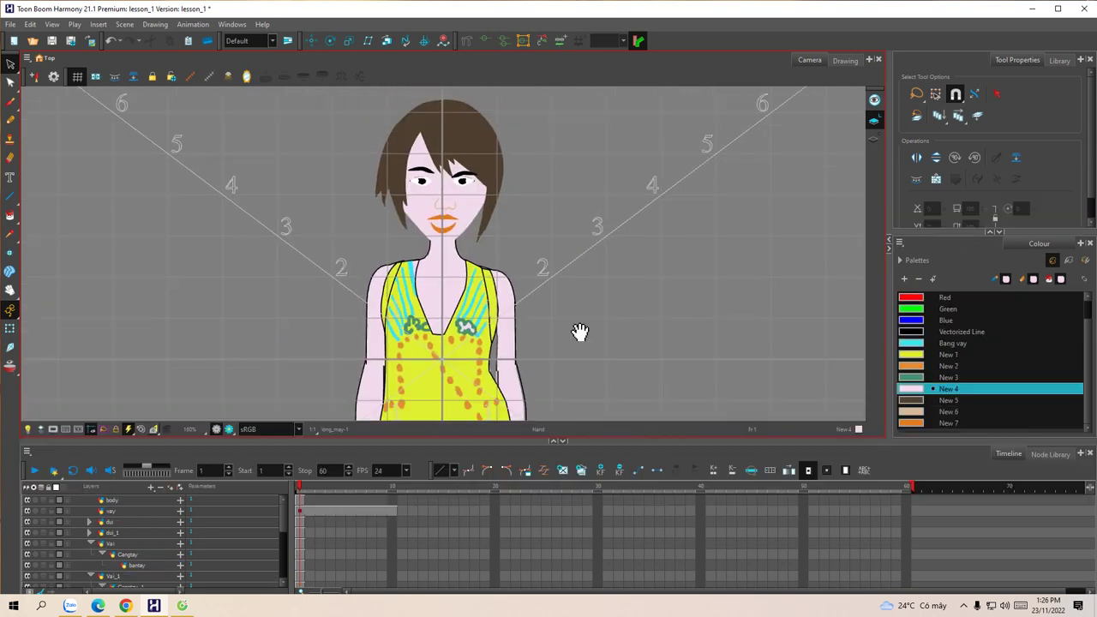
{"action": "left_click_drag", "start_coordinate": [580, 303], "coordinate": [578, 265]}
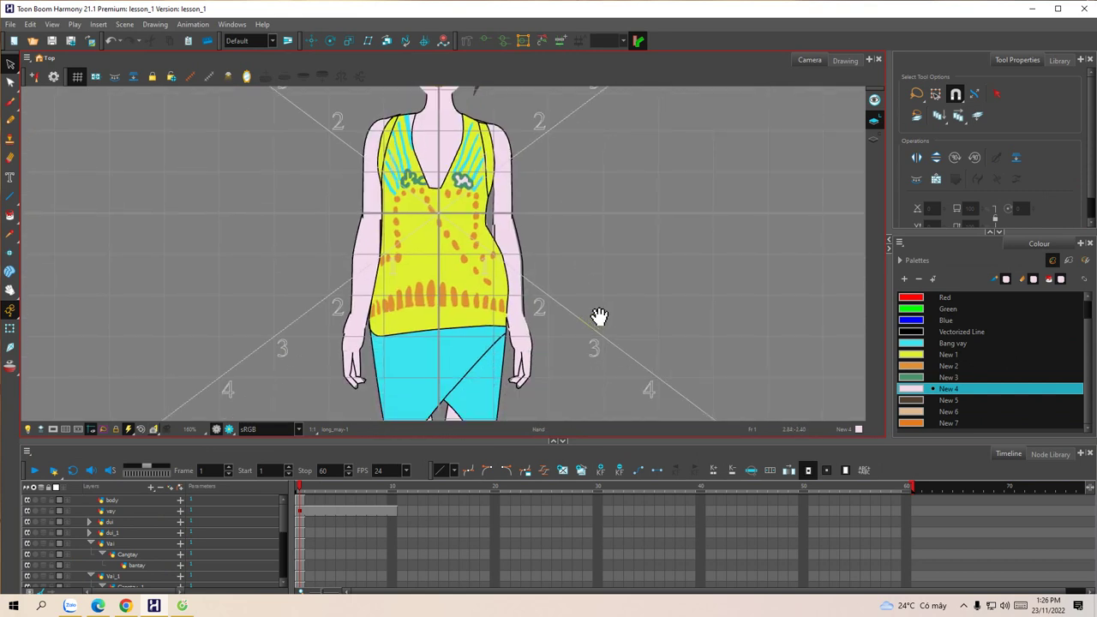
Step: Examine the whole assembled character from head to legs in an enlarged Camera view
{"action": "left_click", "coordinate": [583, 455]}
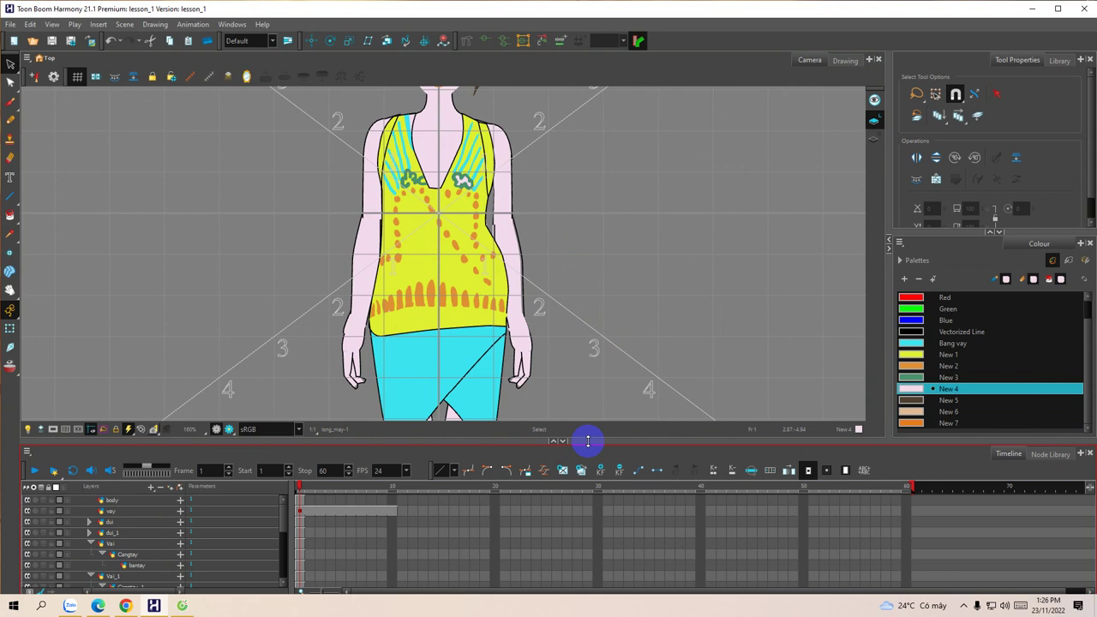
{"action": "left_click_drag", "start_coordinate": [587, 440], "coordinate": [592, 514]}
{"action": "scroll", "coordinate": [572, 391], "scroll_direction": "down", "scroll_amount": 3}
{"action": "scroll", "coordinate": [647, 399], "scroll_direction": "up", "scroll_amount": 2}
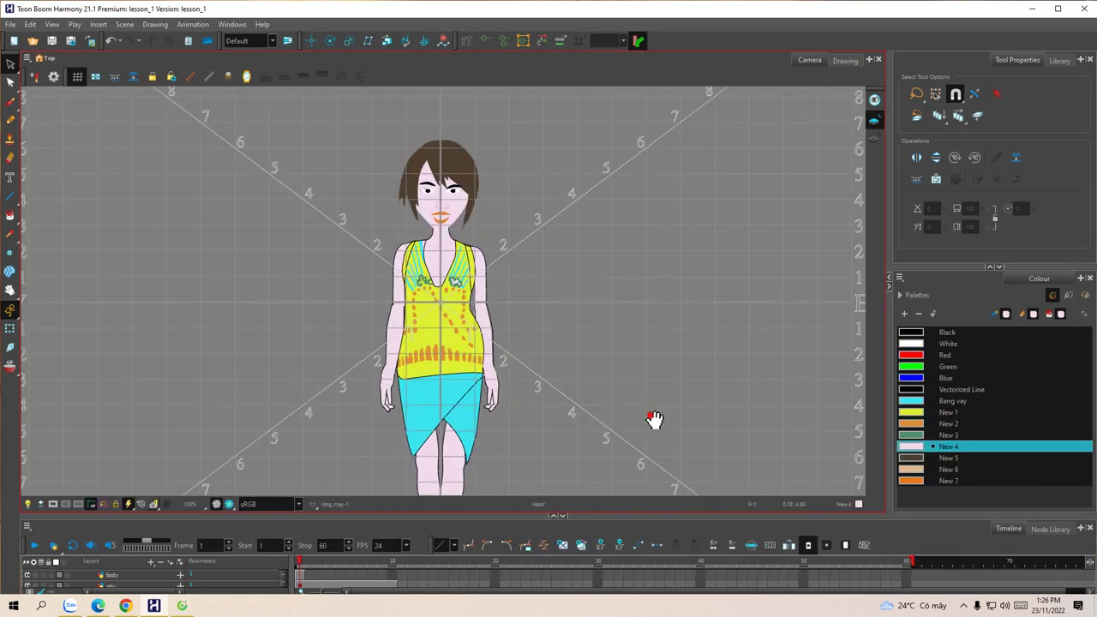
{"action": "left_click_drag", "start_coordinate": [654, 419], "coordinate": [641, 354]}
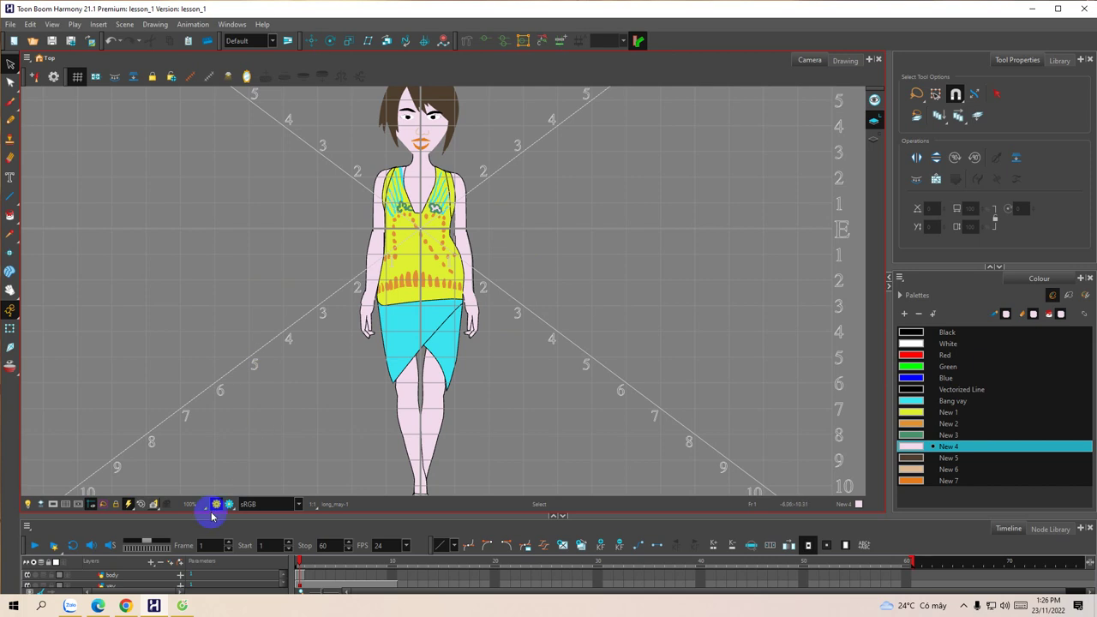
{"action": "left_click_drag", "start_coordinate": [210, 514], "coordinate": [208, 500]}
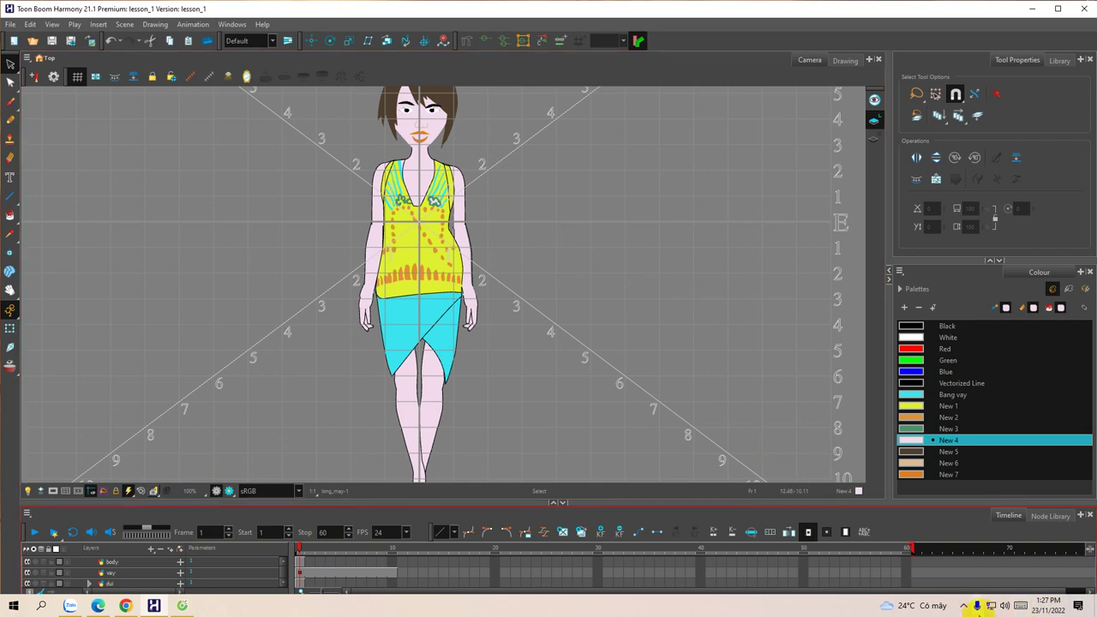
{"action": "left_click", "coordinate": [965, 606]}
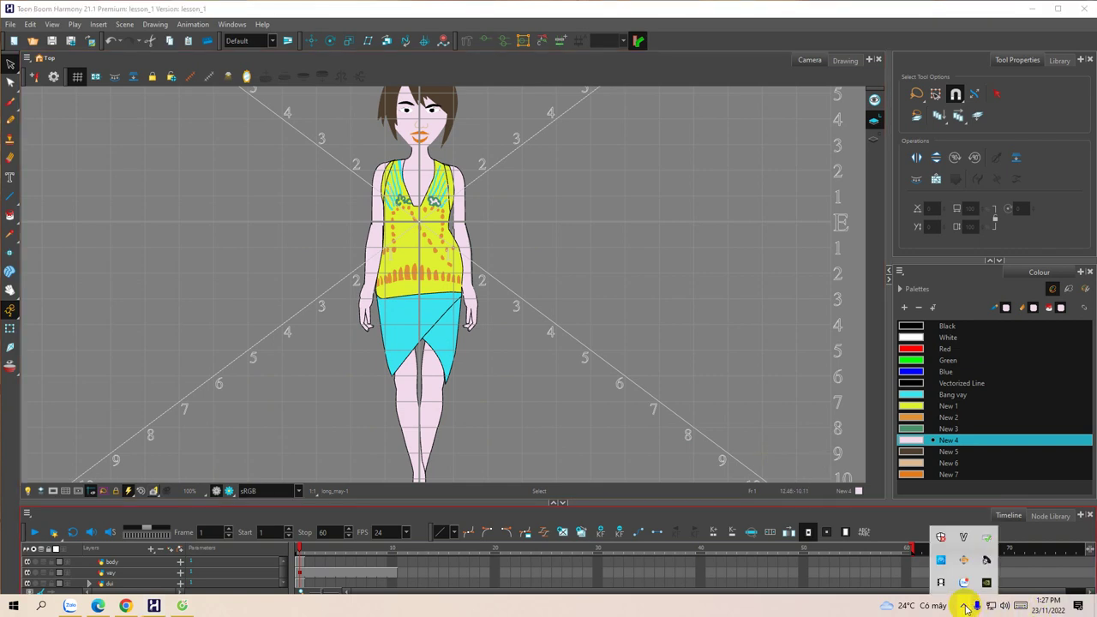